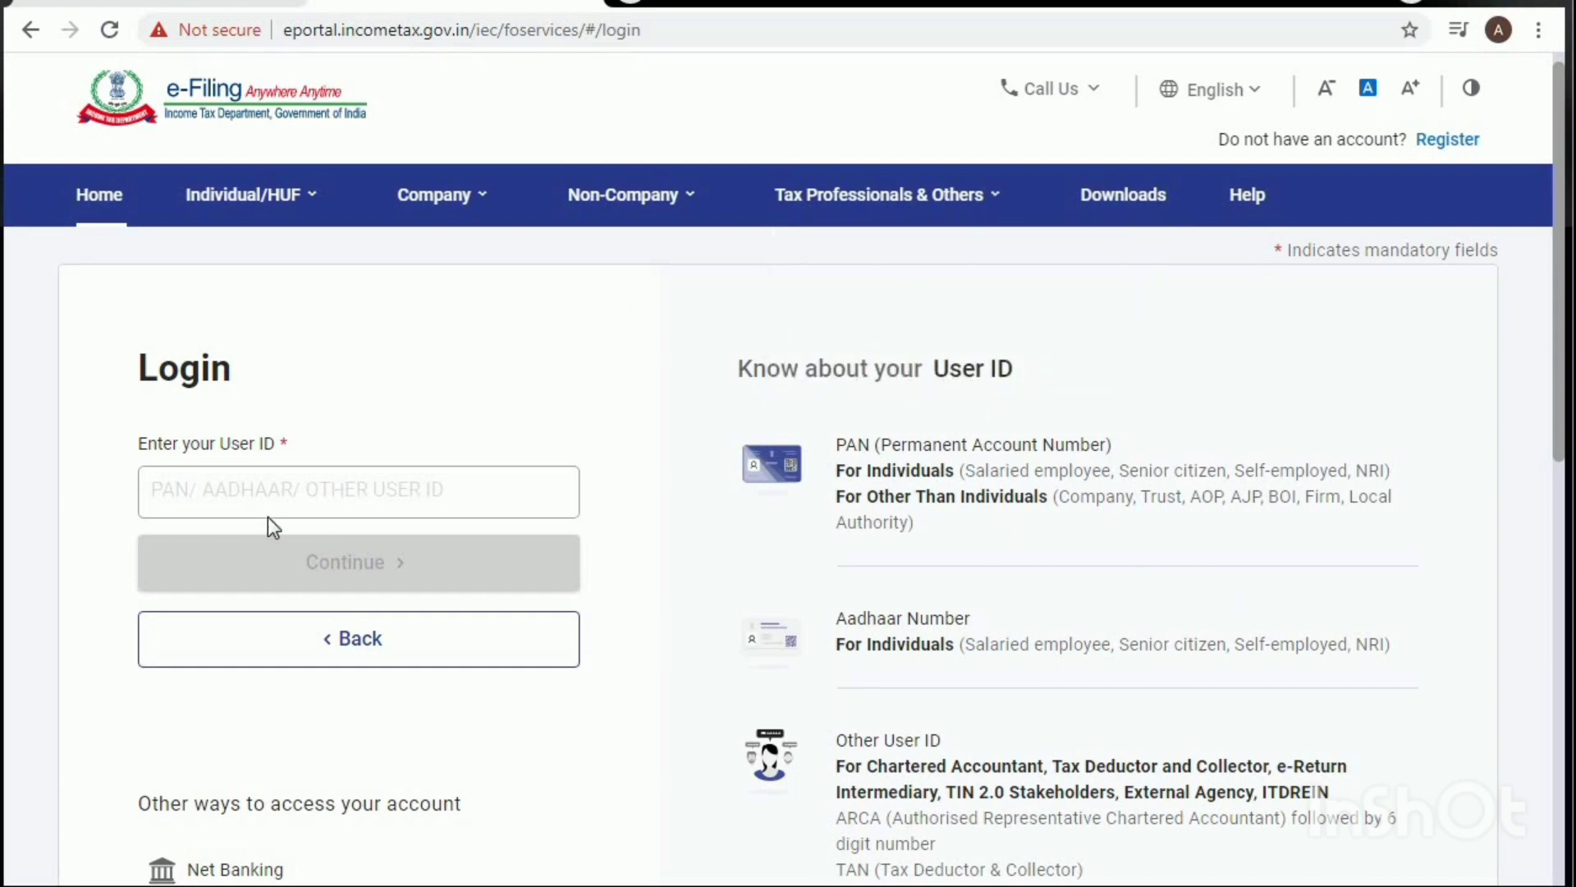
Step: Enter the taxpayer's PAN in the User ID field on the login page
click(249, 485)
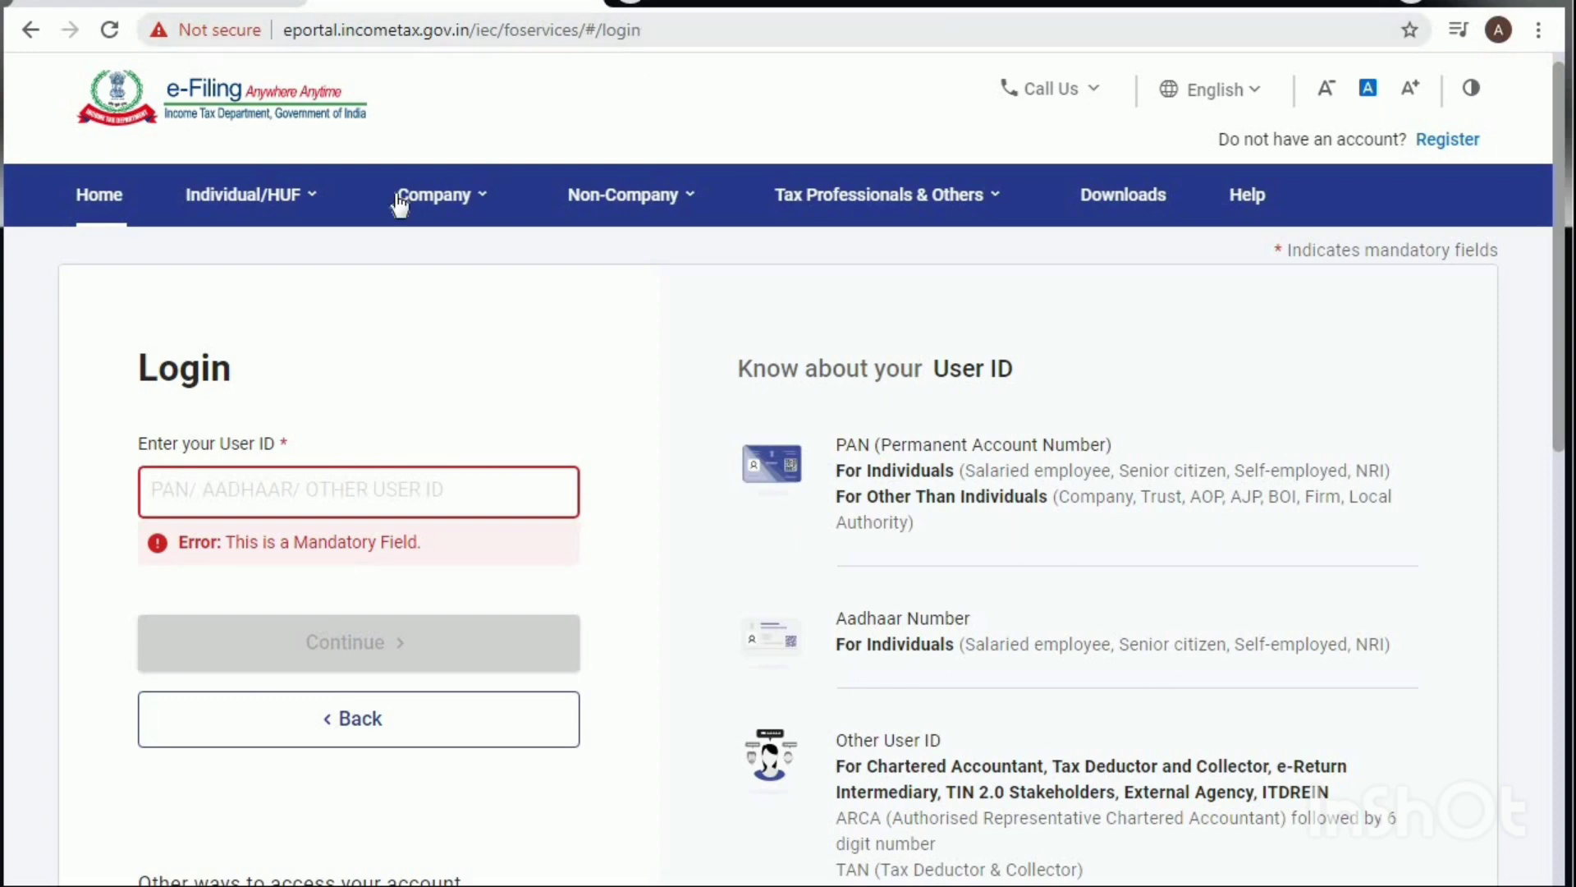
click(221, 485)
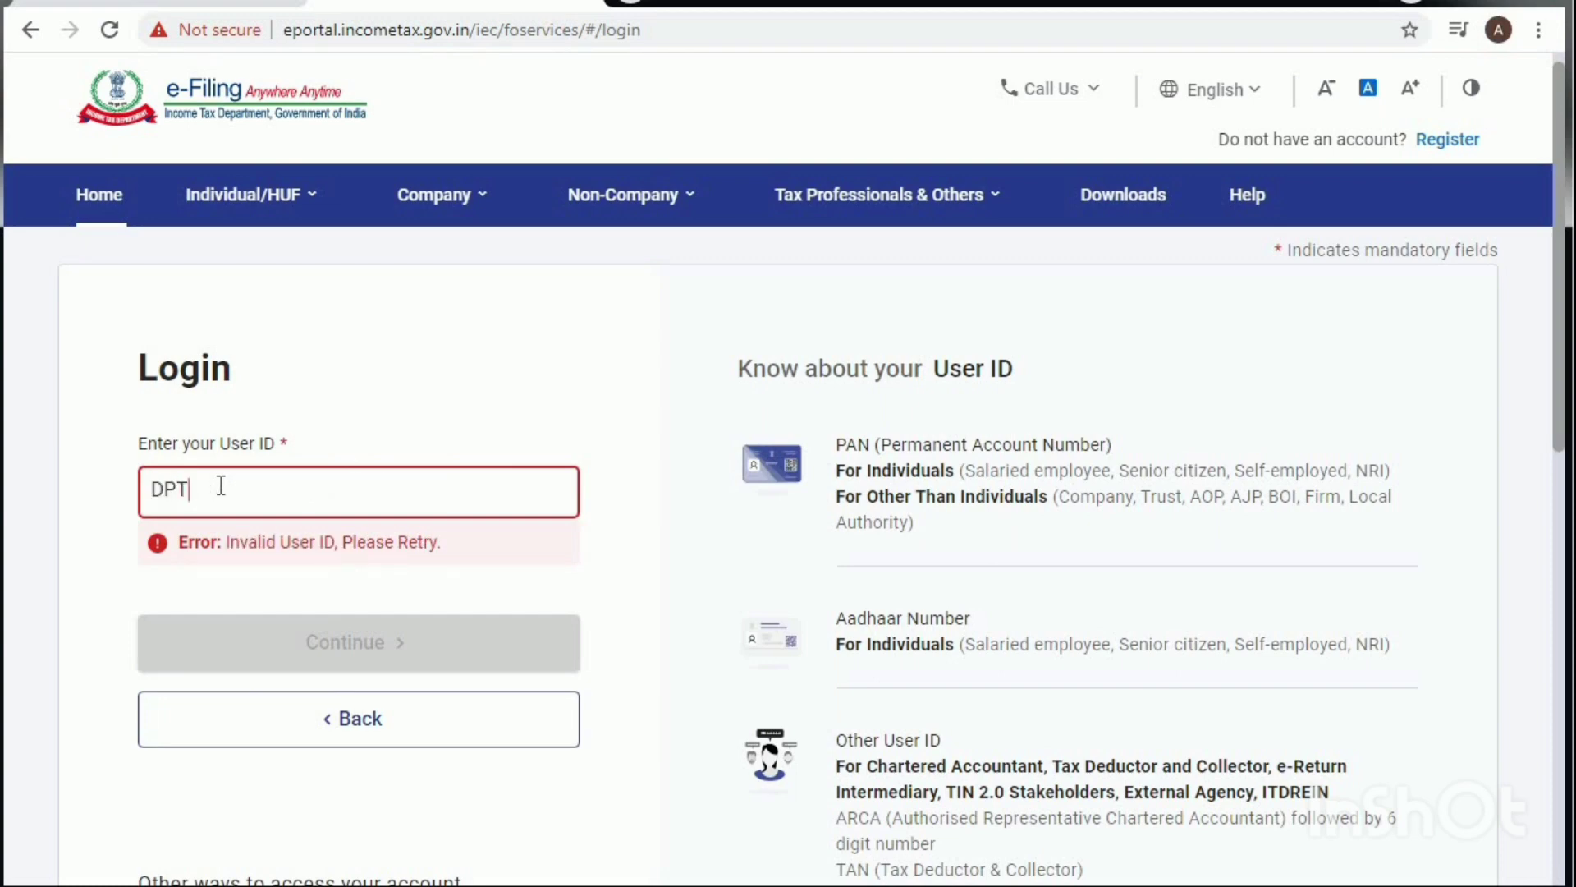
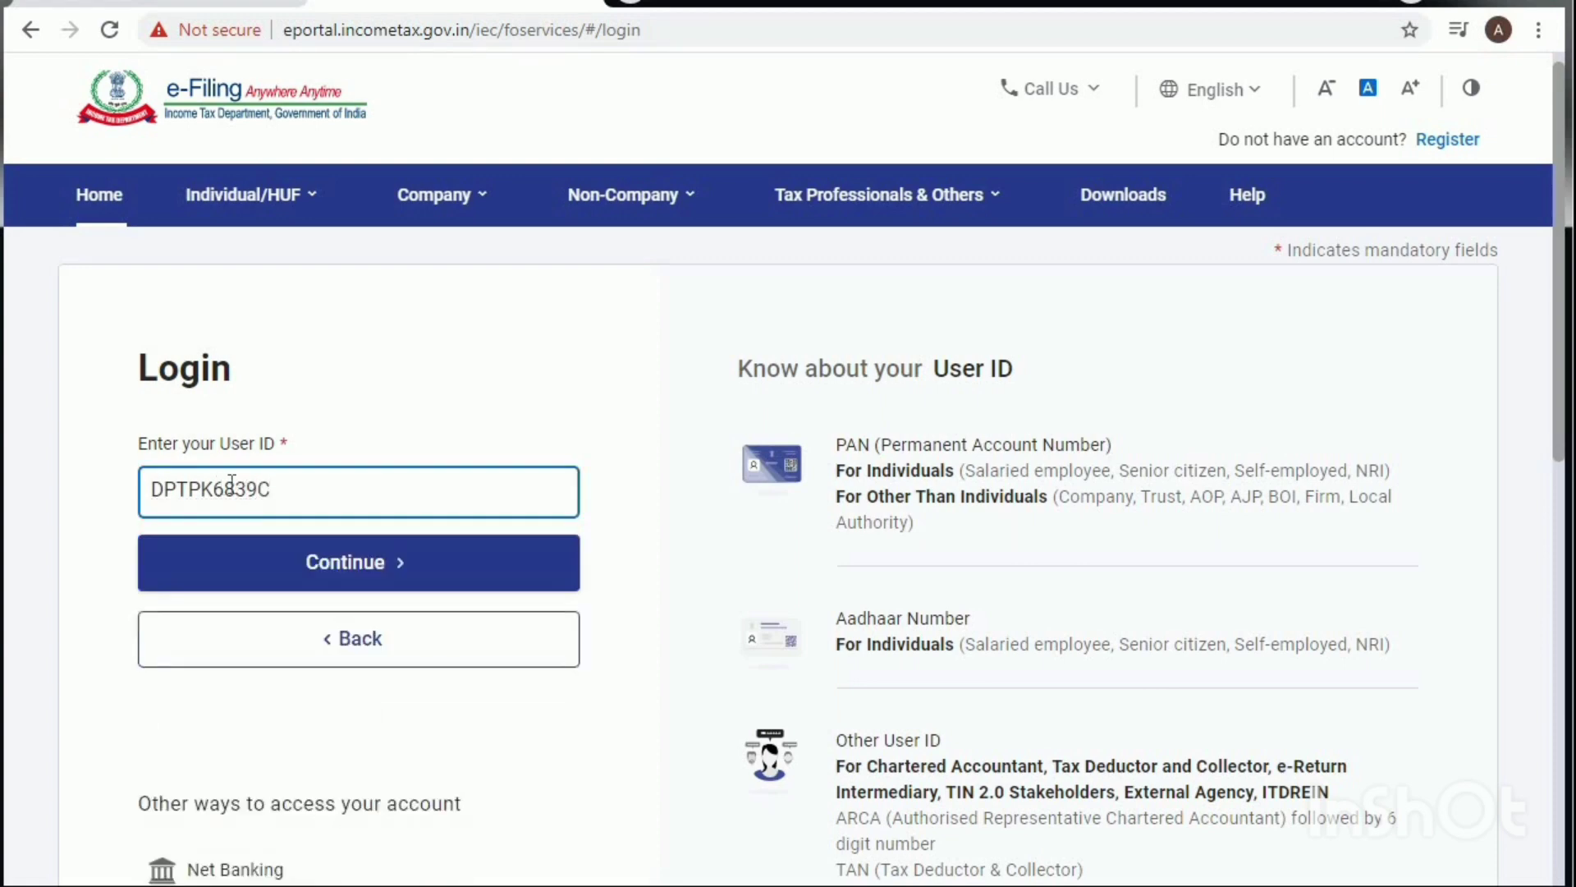
Step: Continue past the User ID and tick the secure access message confirmation
click(380, 574)
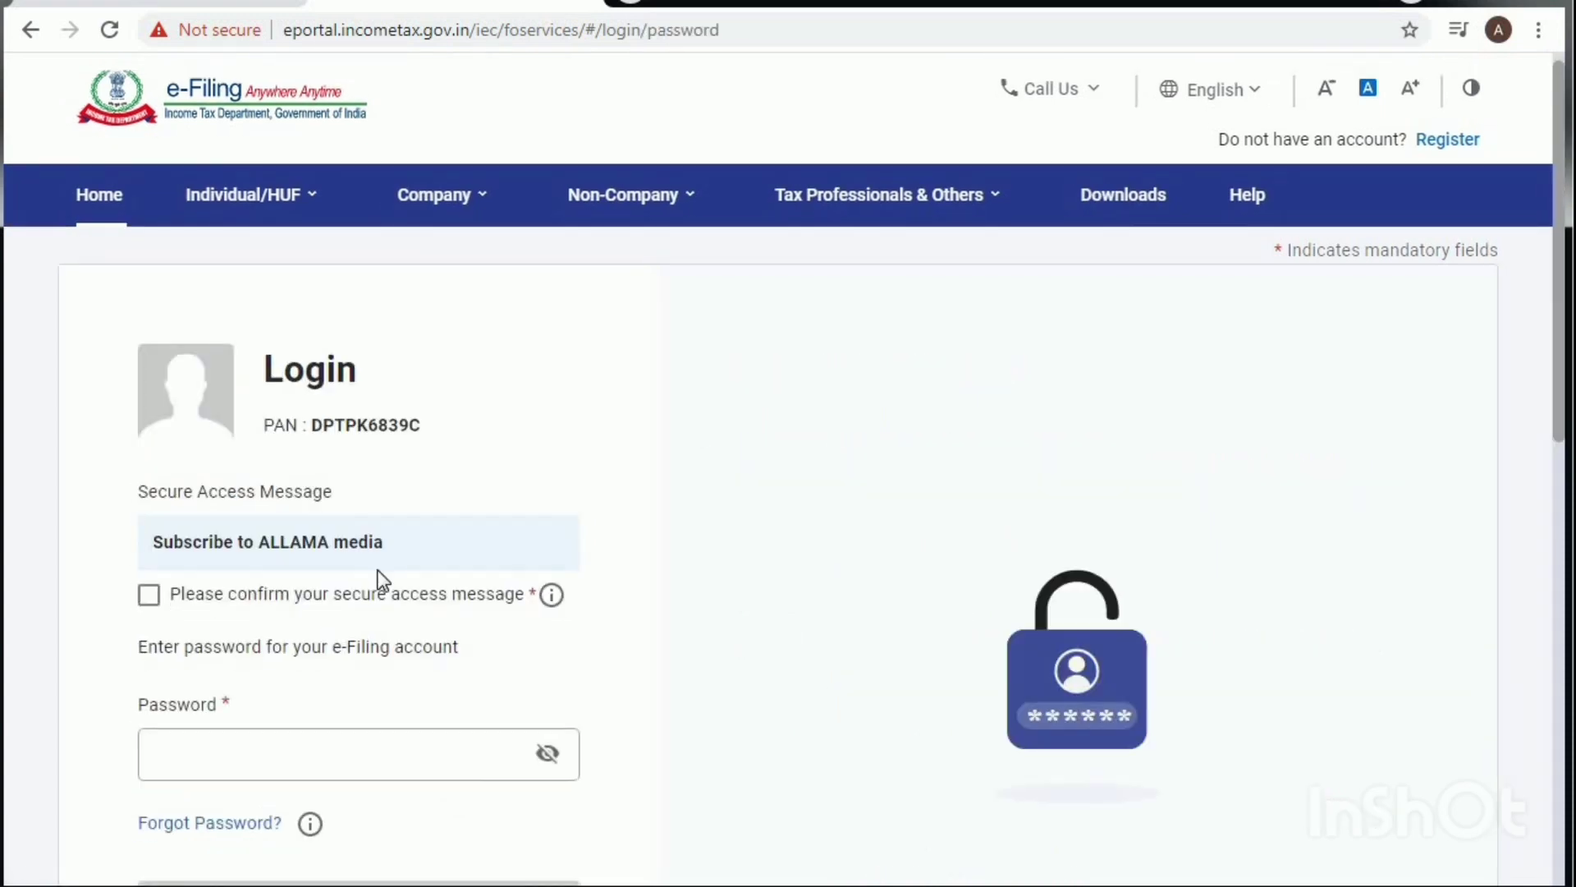
scroll(393, 535, down, 2)
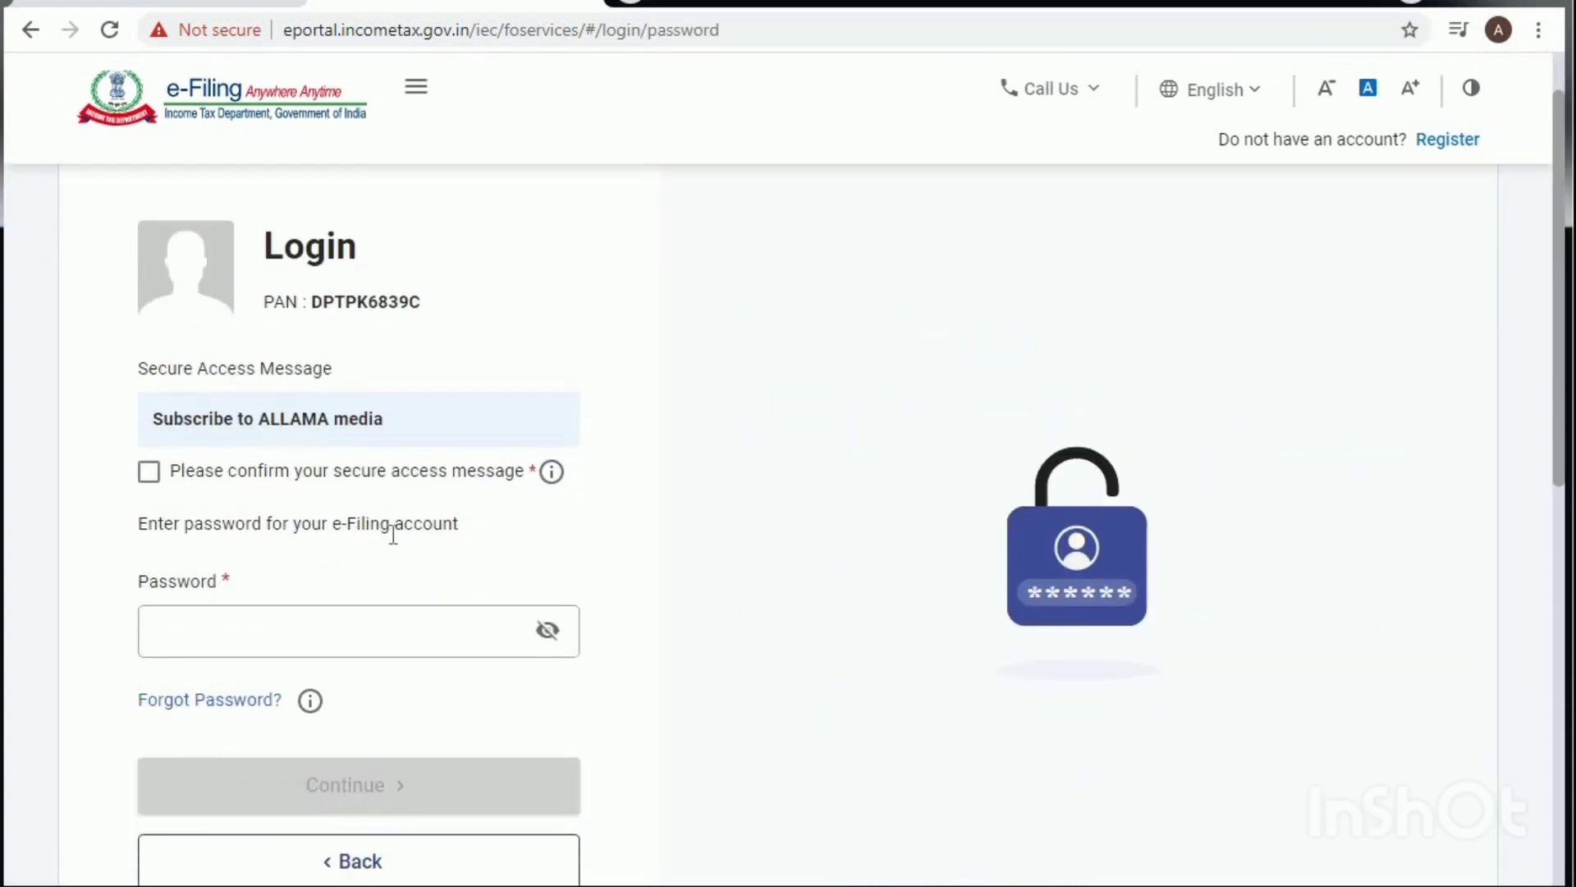
click(149, 475)
scroll(237, 509, down, 2)
Step: Submit a password, then replace the rejected entry with the correct account password
click(224, 513)
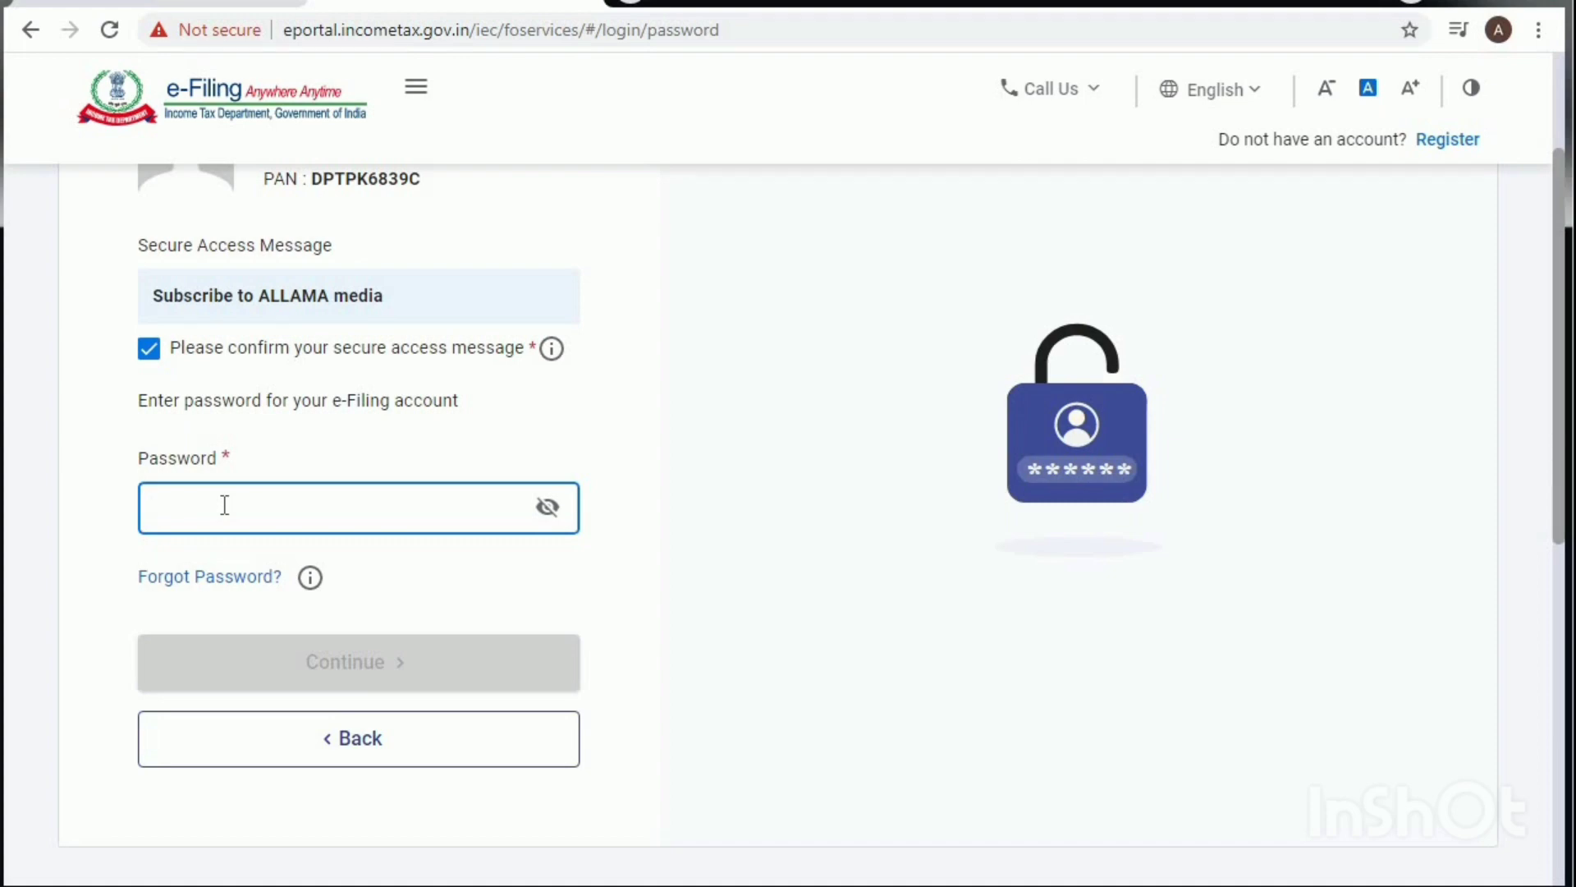
text(a)
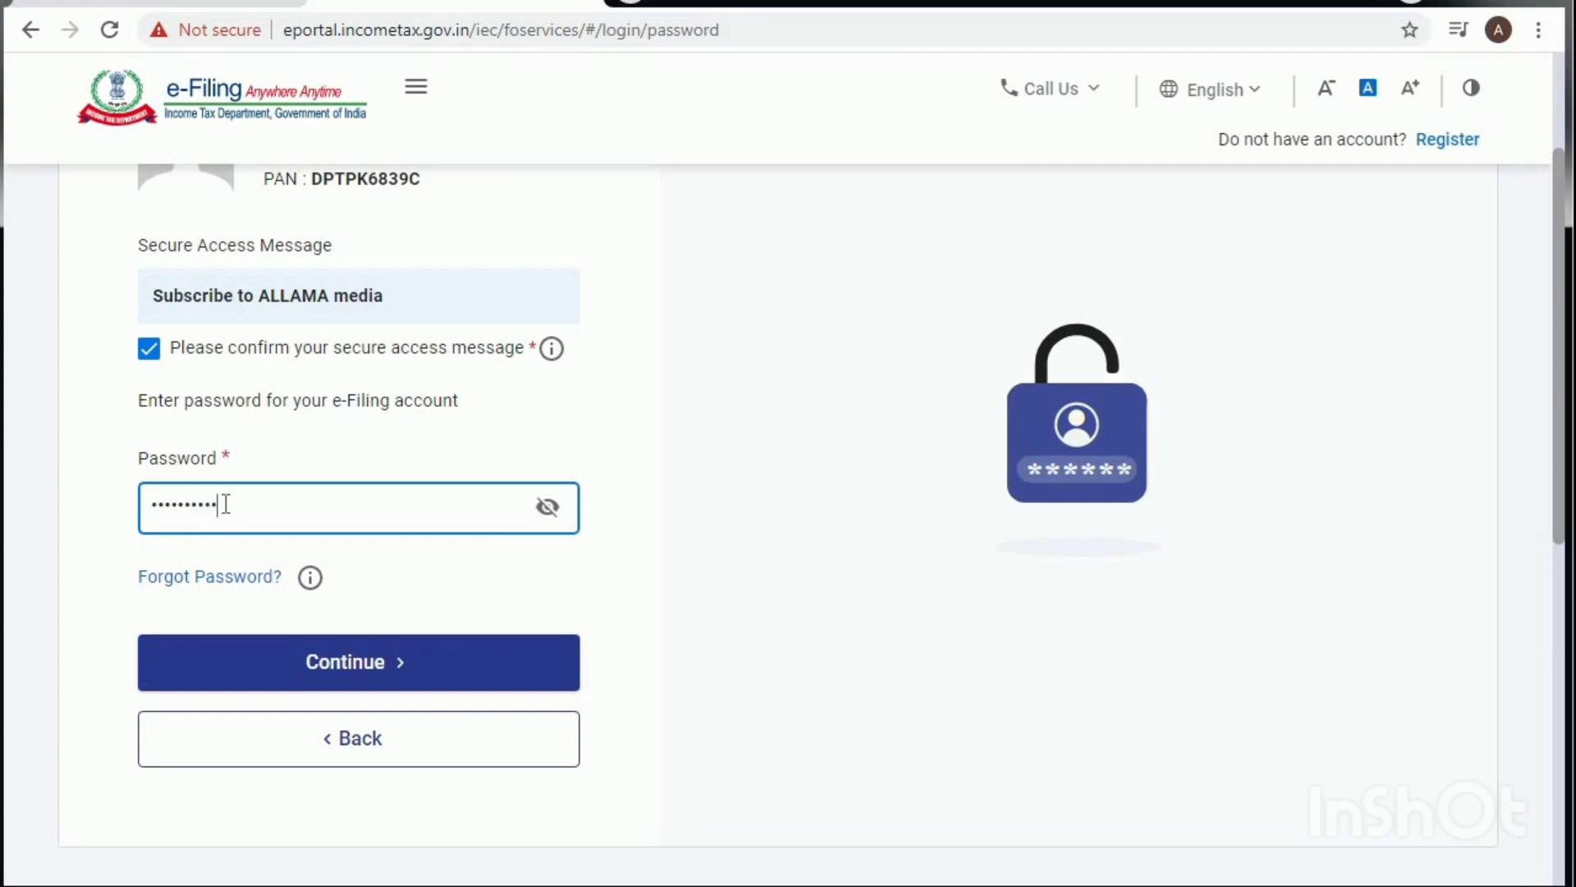
click(378, 672)
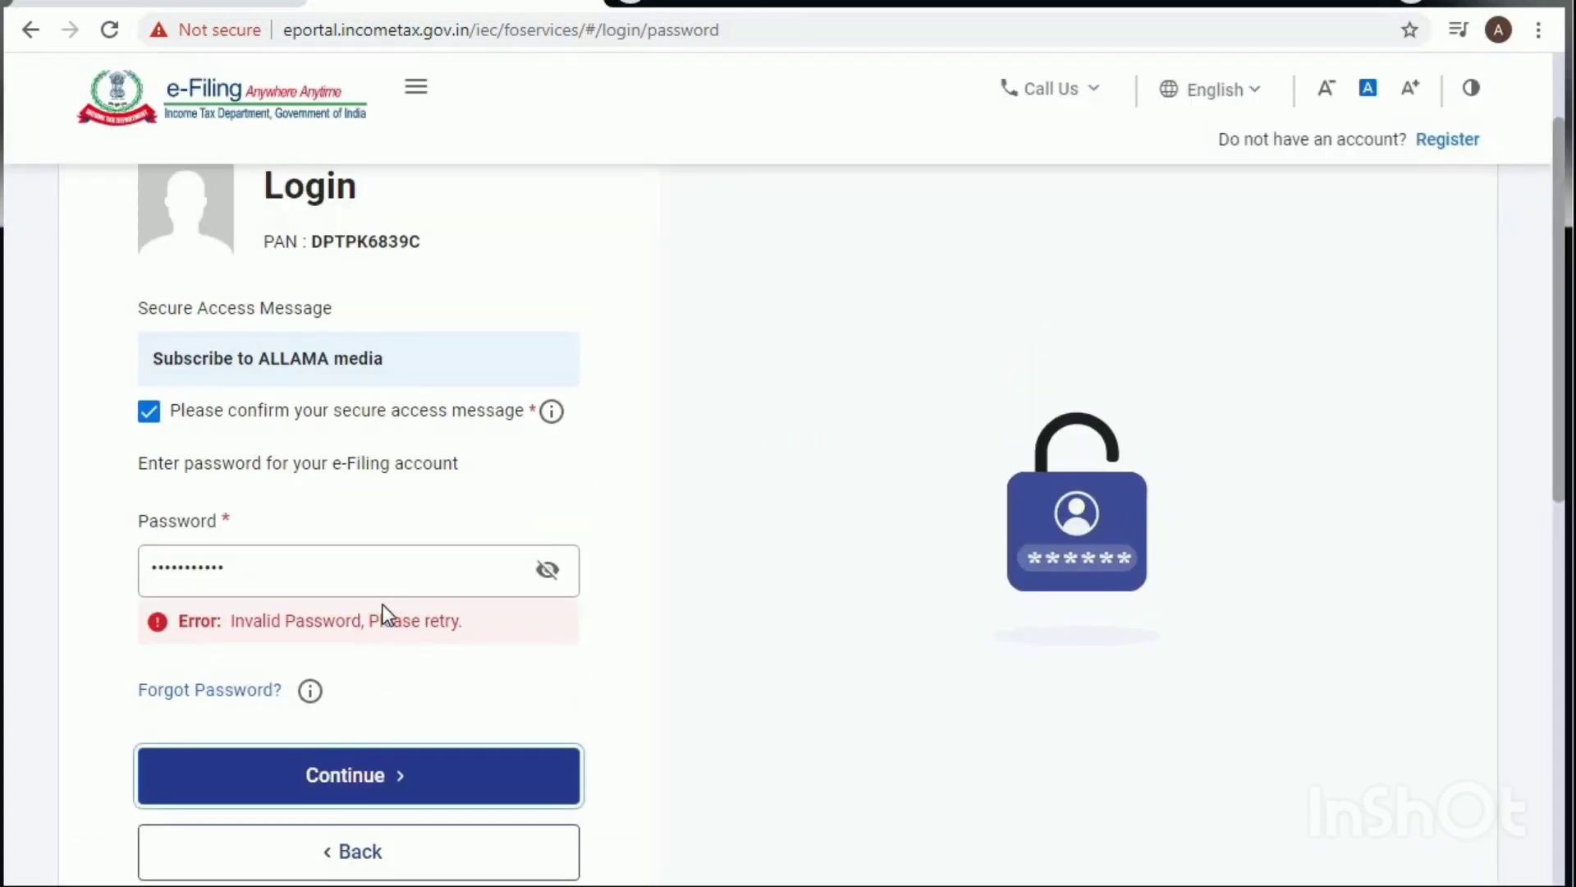
click(337, 573)
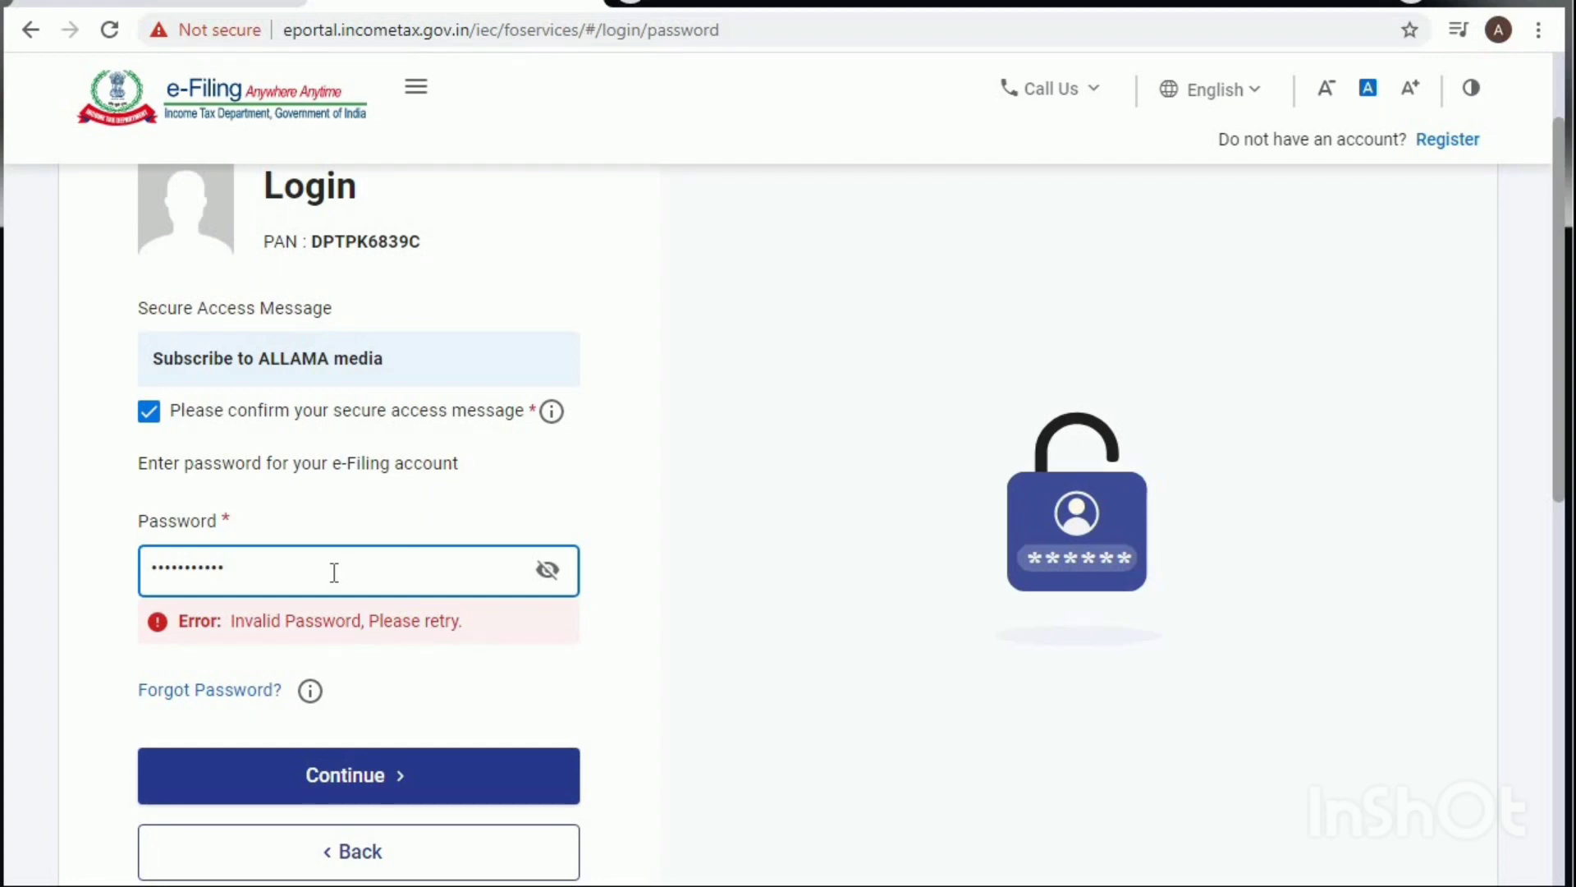
key(ctrl+a)
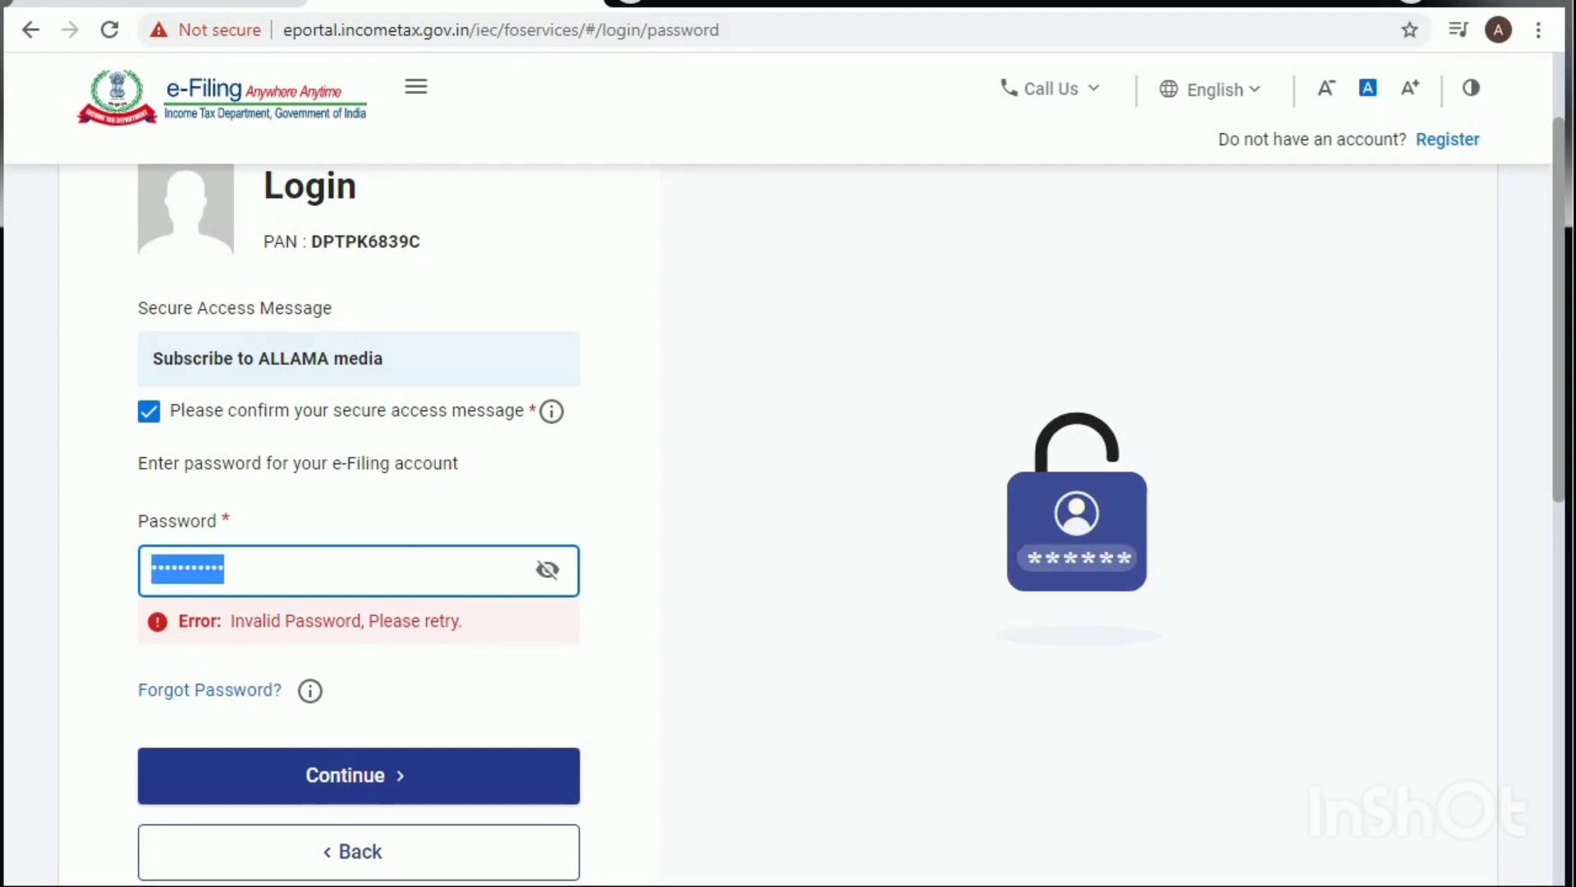
text(••)
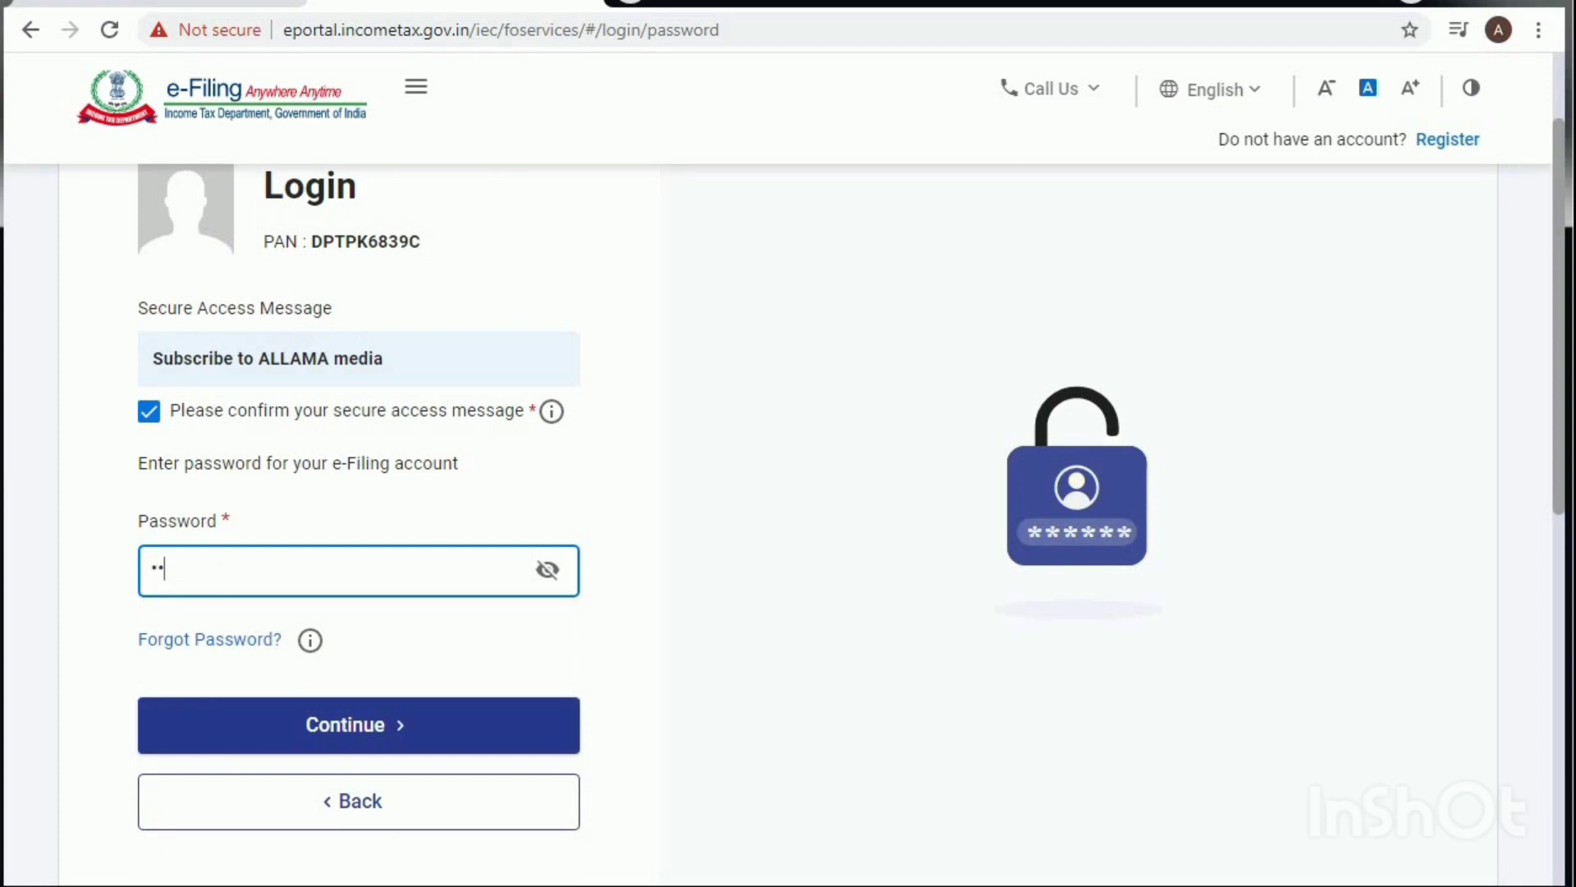
text(•••)
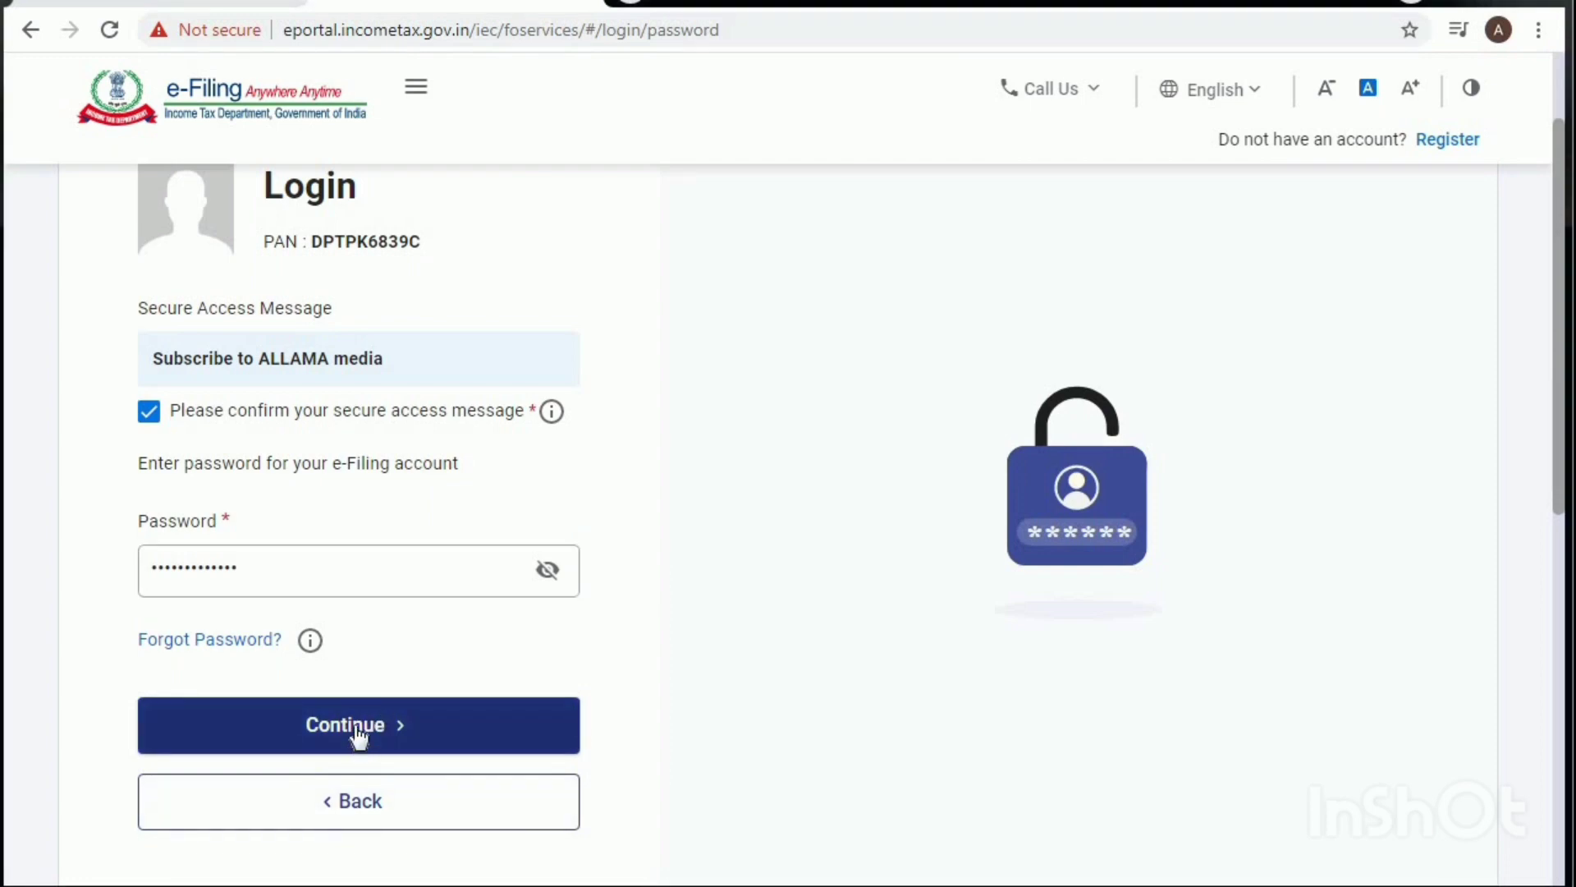
Step: Log in with the corrected password and skip the profile update to reach the Dashboard
click(358, 735)
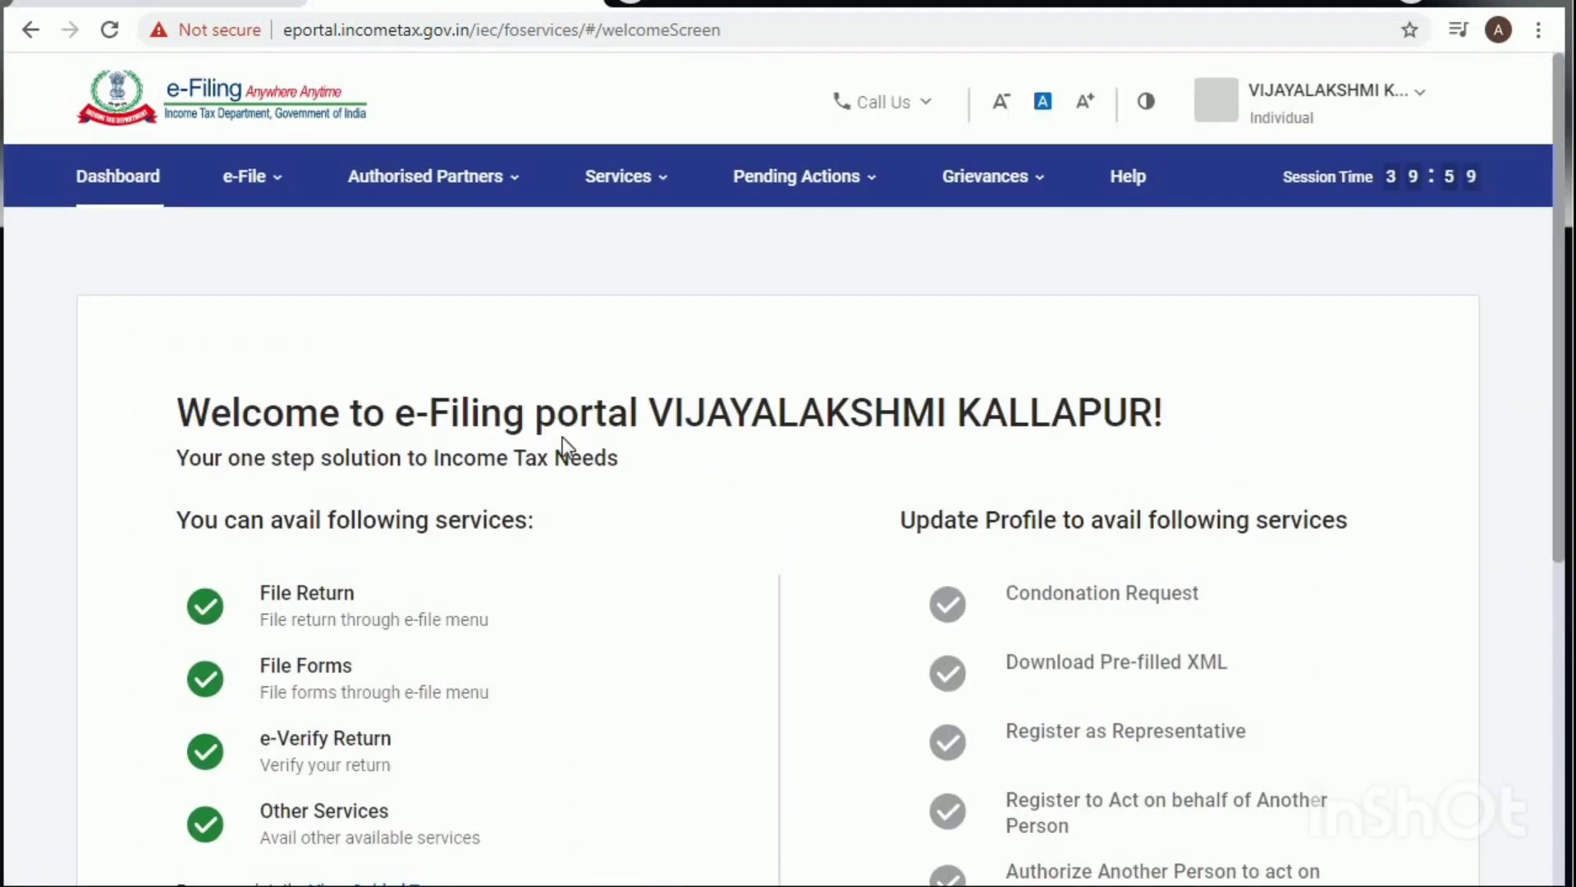
scroll(560, 441, down, 2)
scroll(869, 397, down, 3)
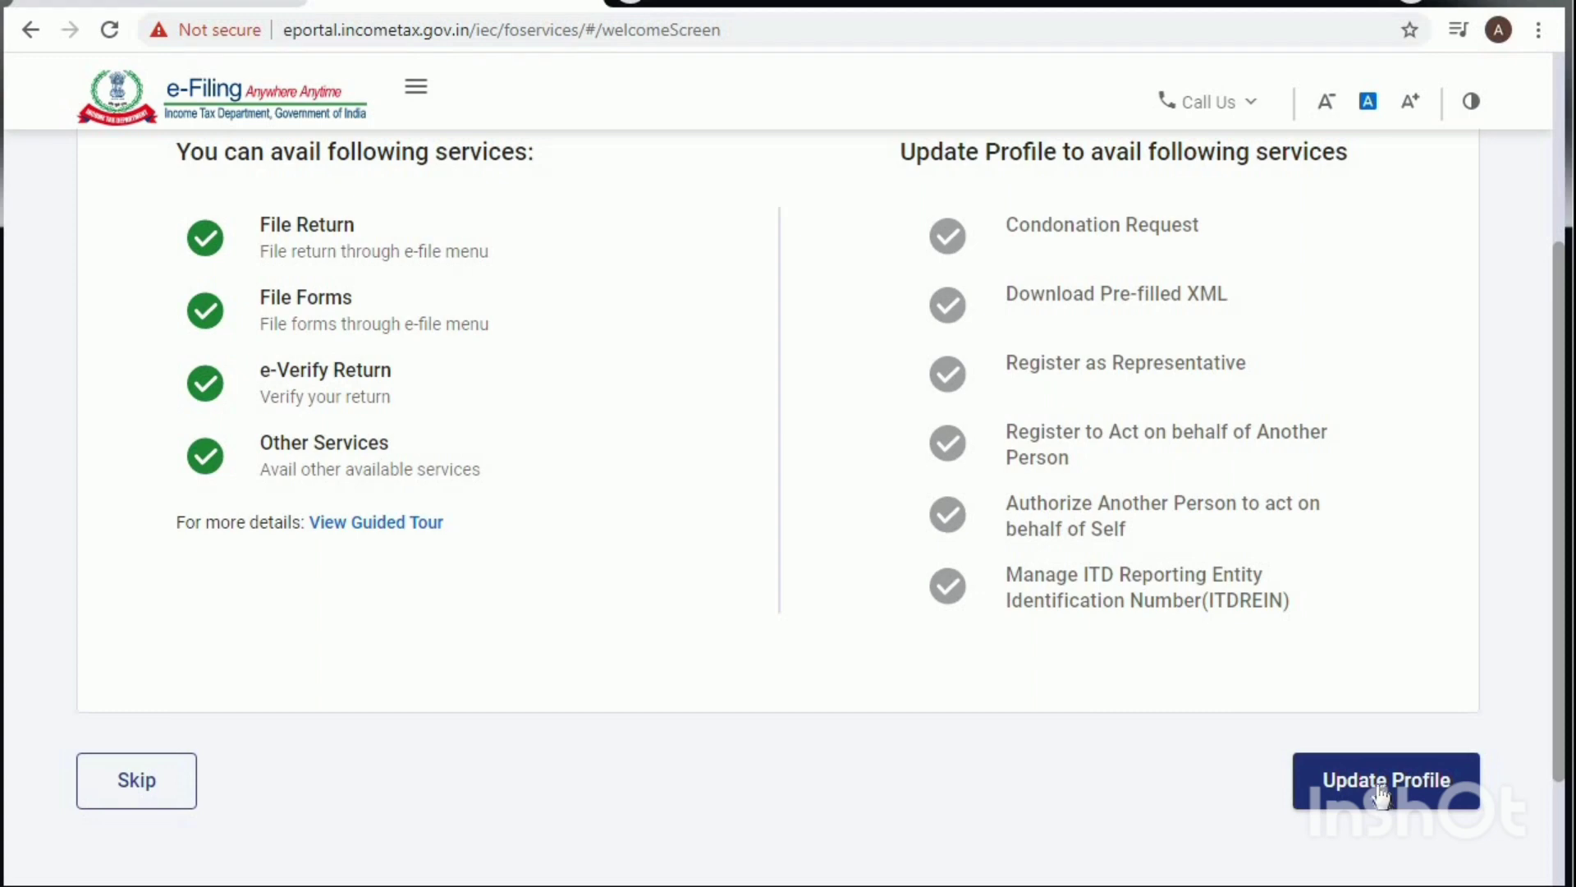
click(124, 786)
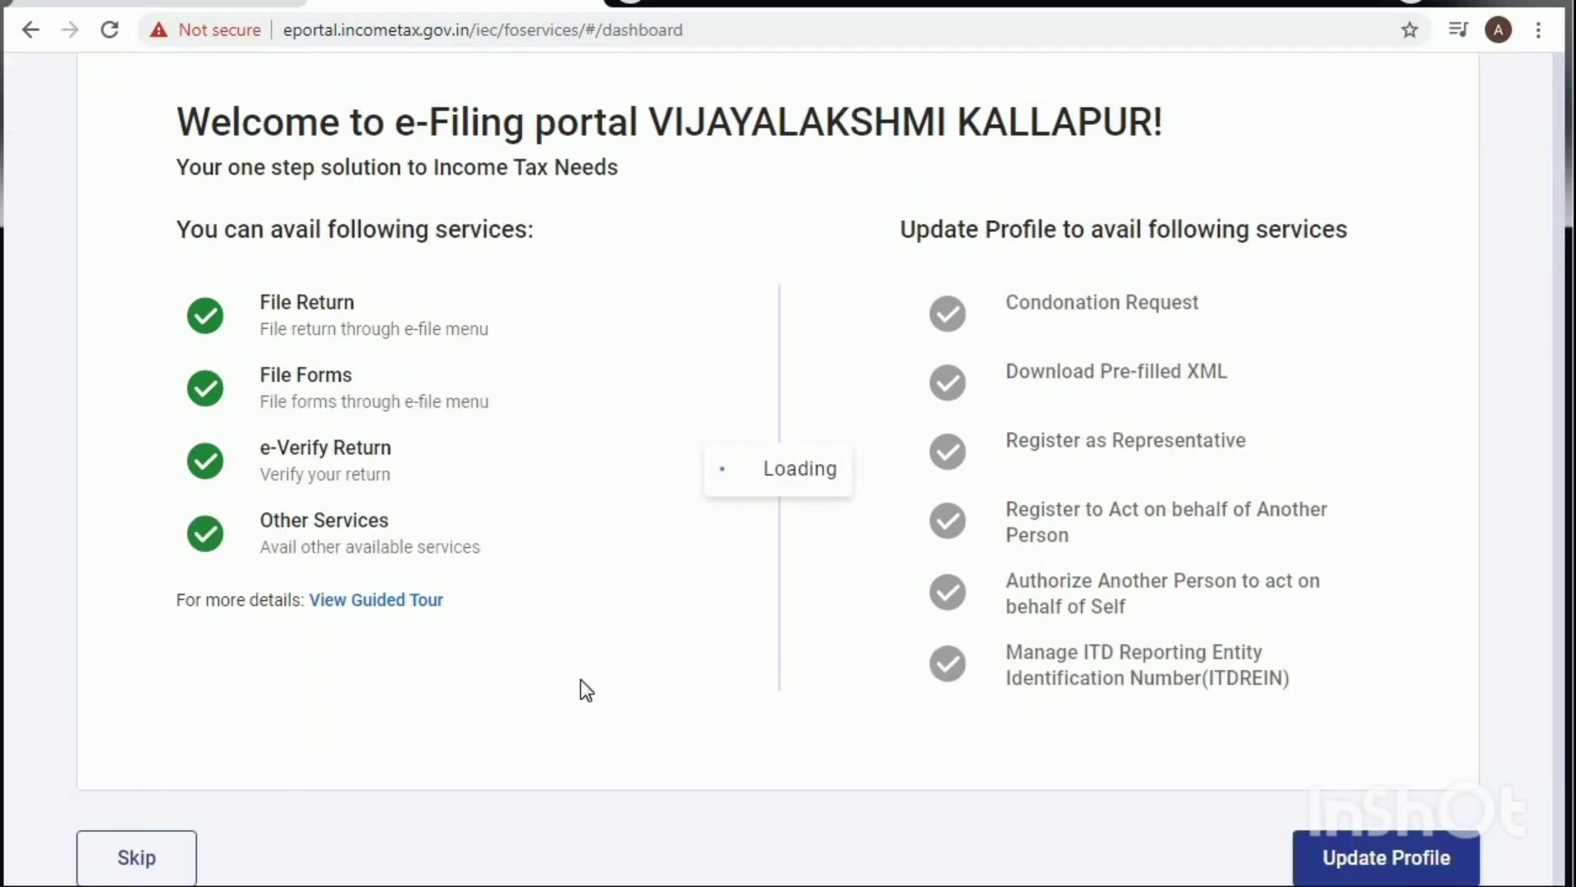
scroll(760, 612, up, 4)
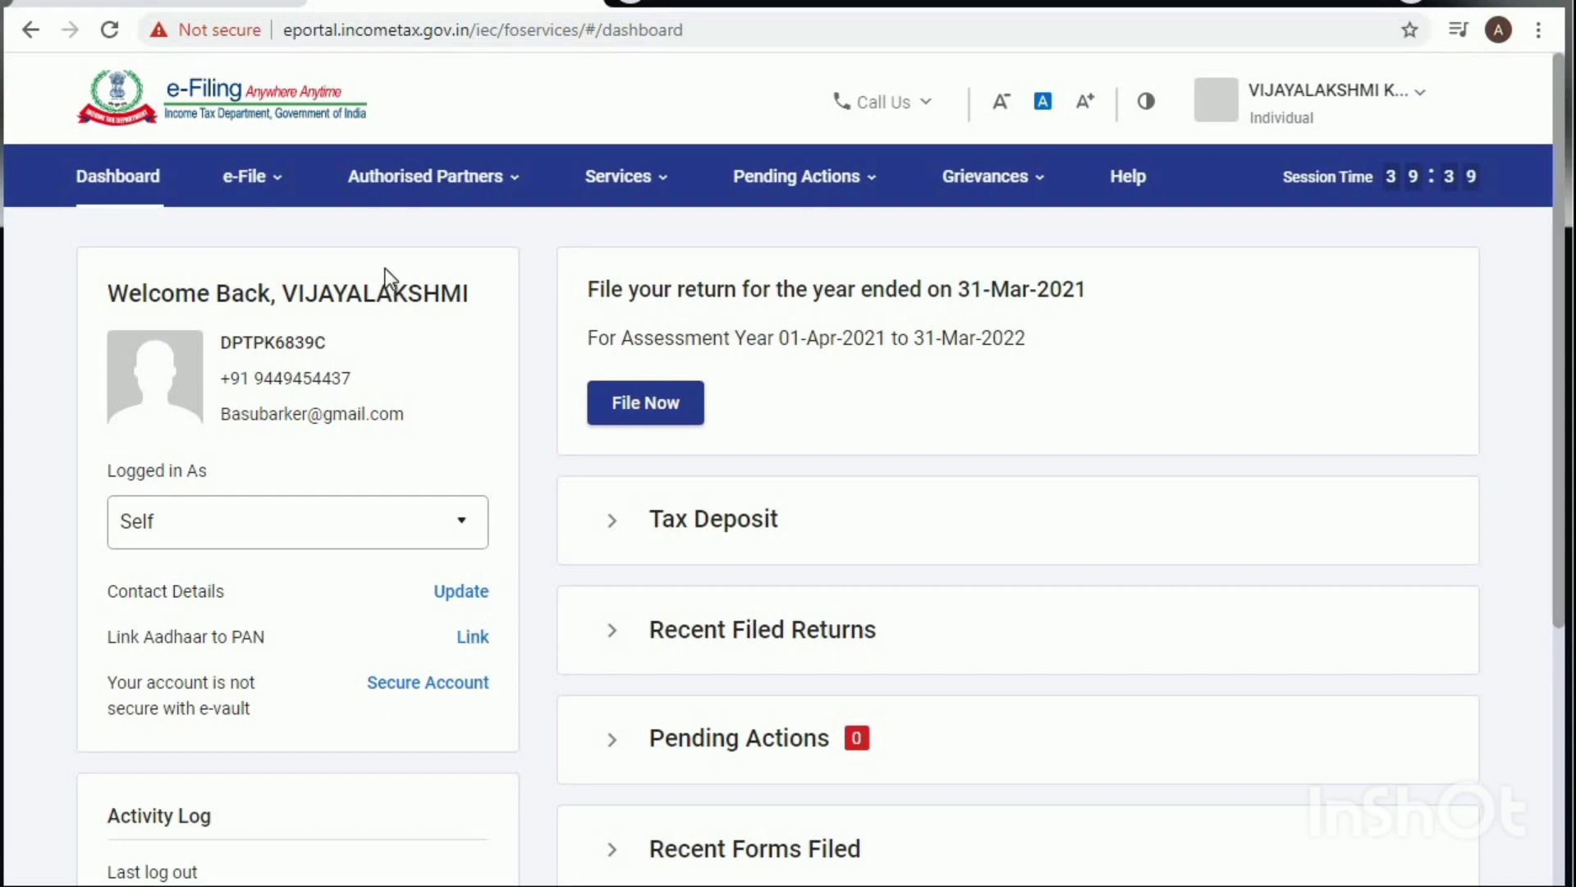
Step: Start a new online return via File Now for assessment year 2021-22
click(647, 406)
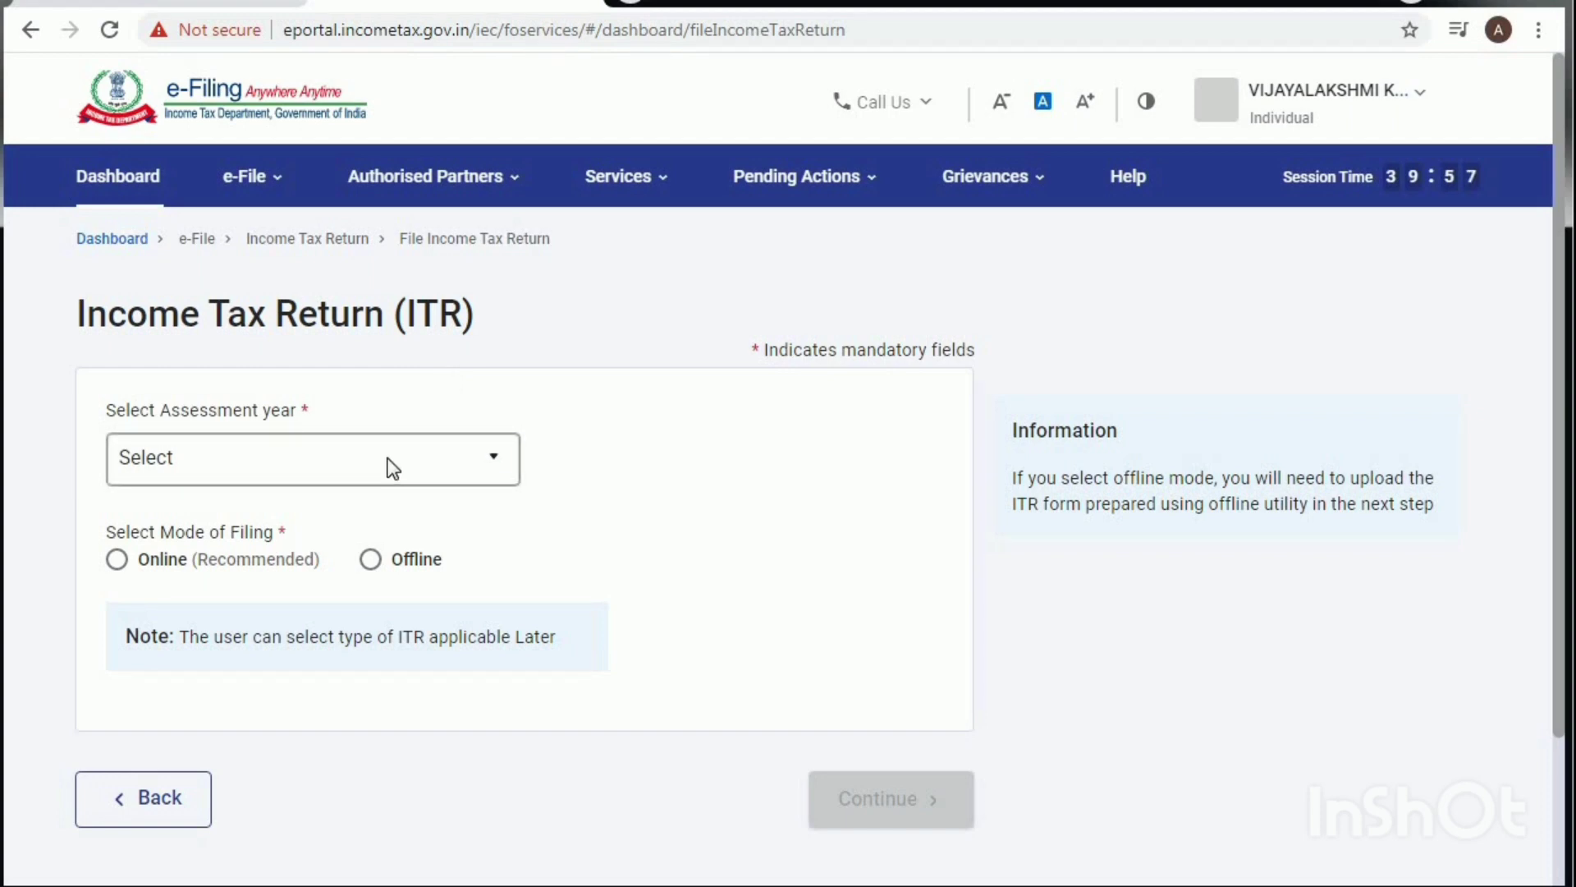
click(390, 469)
click(261, 577)
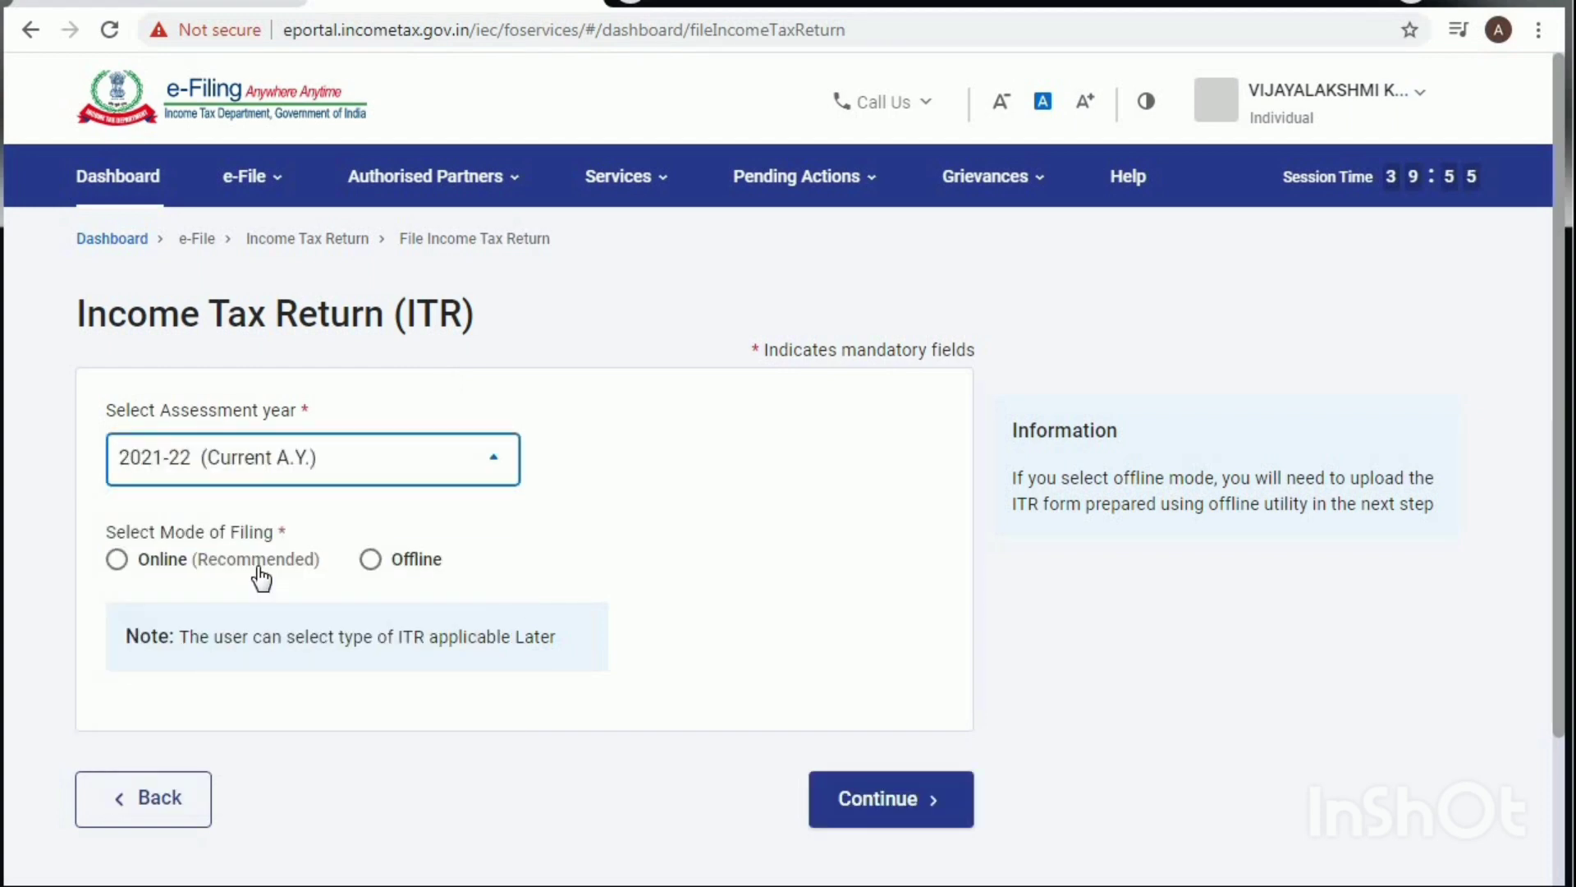
click(115, 563)
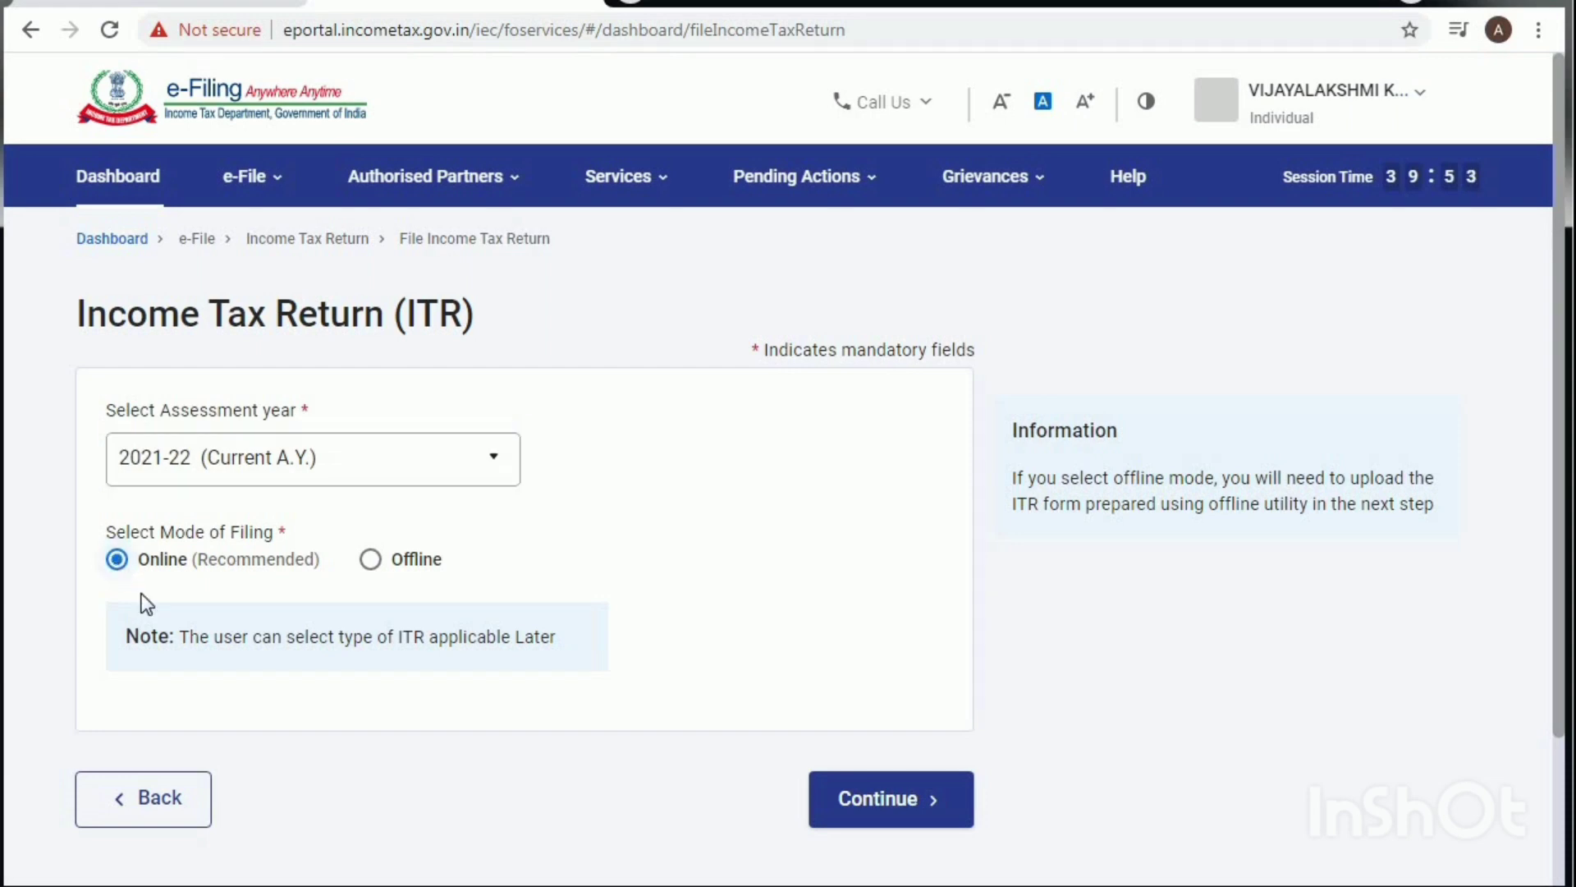
click(876, 801)
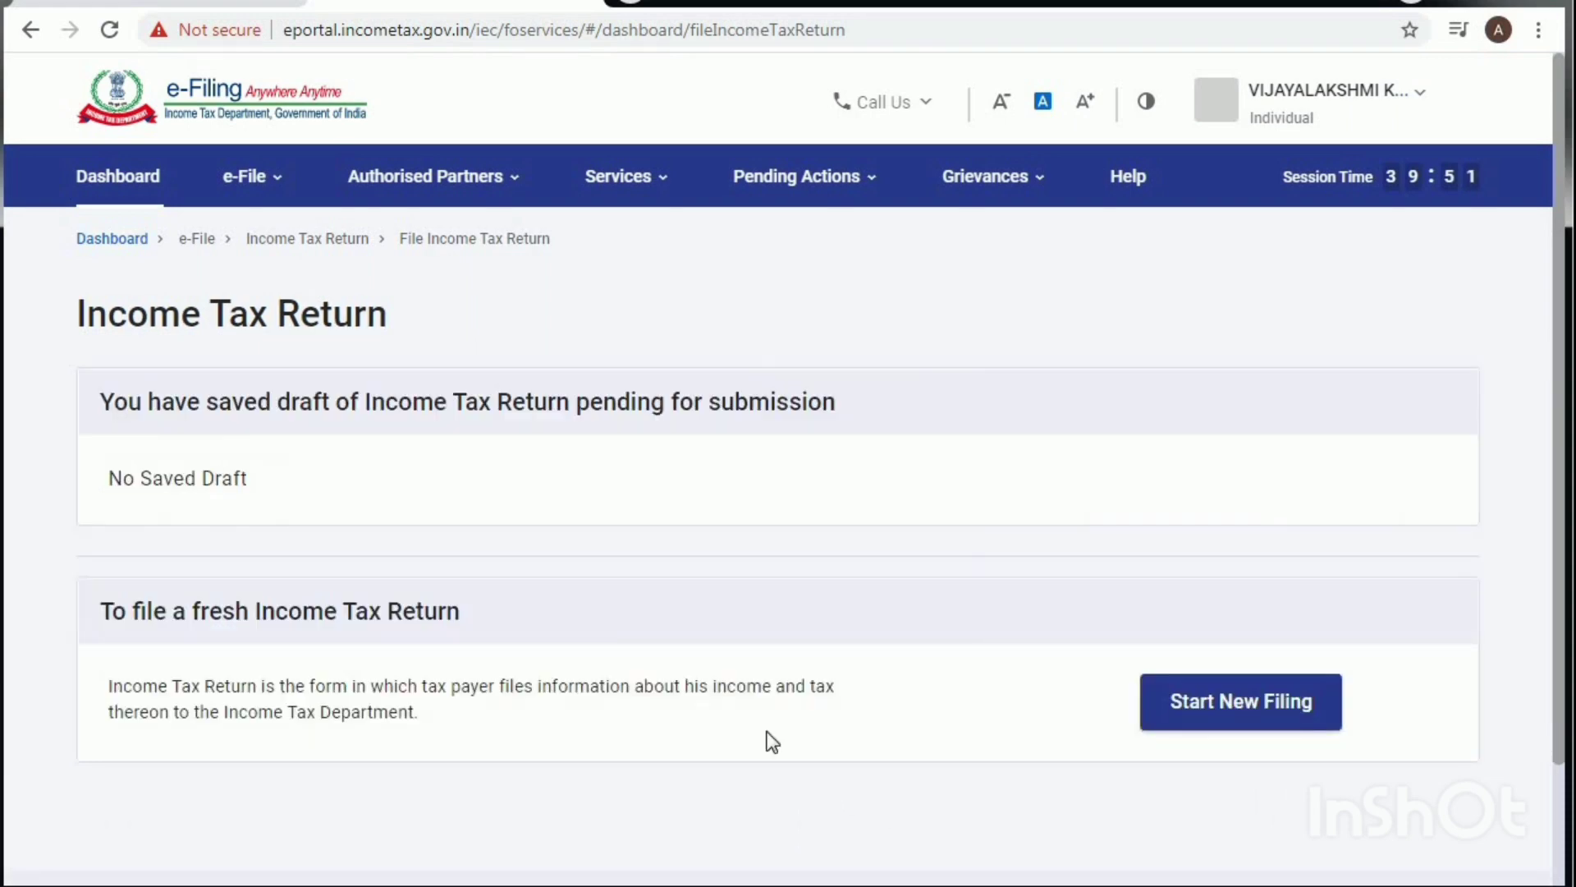
click(1248, 720)
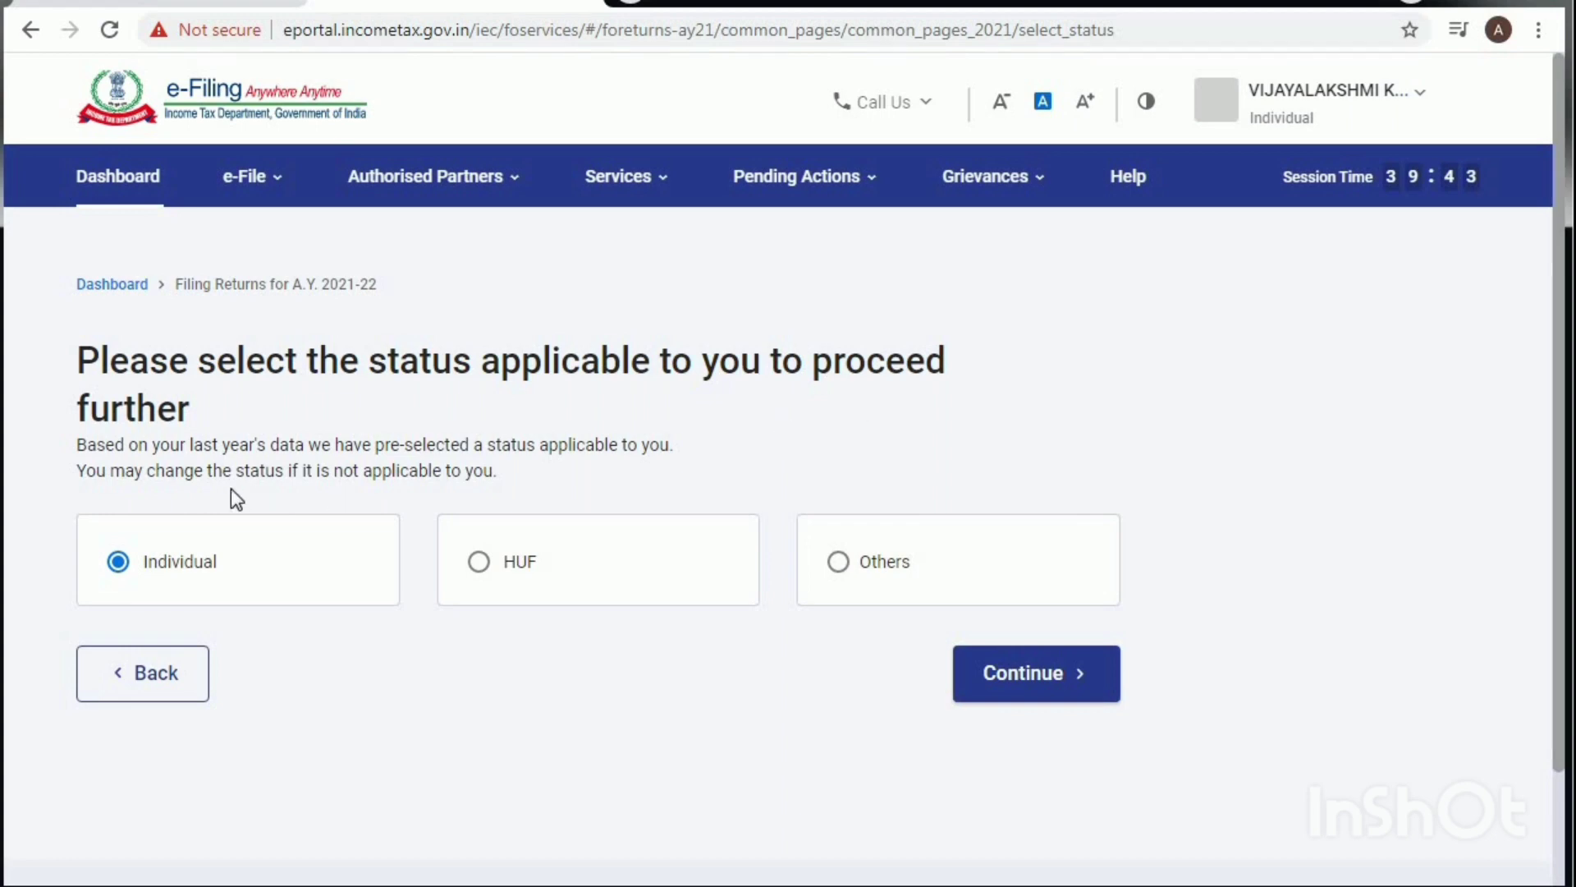
Step: Continue with Individual status, choose ITR-4 and start the ITR-4 filing
click(1019, 682)
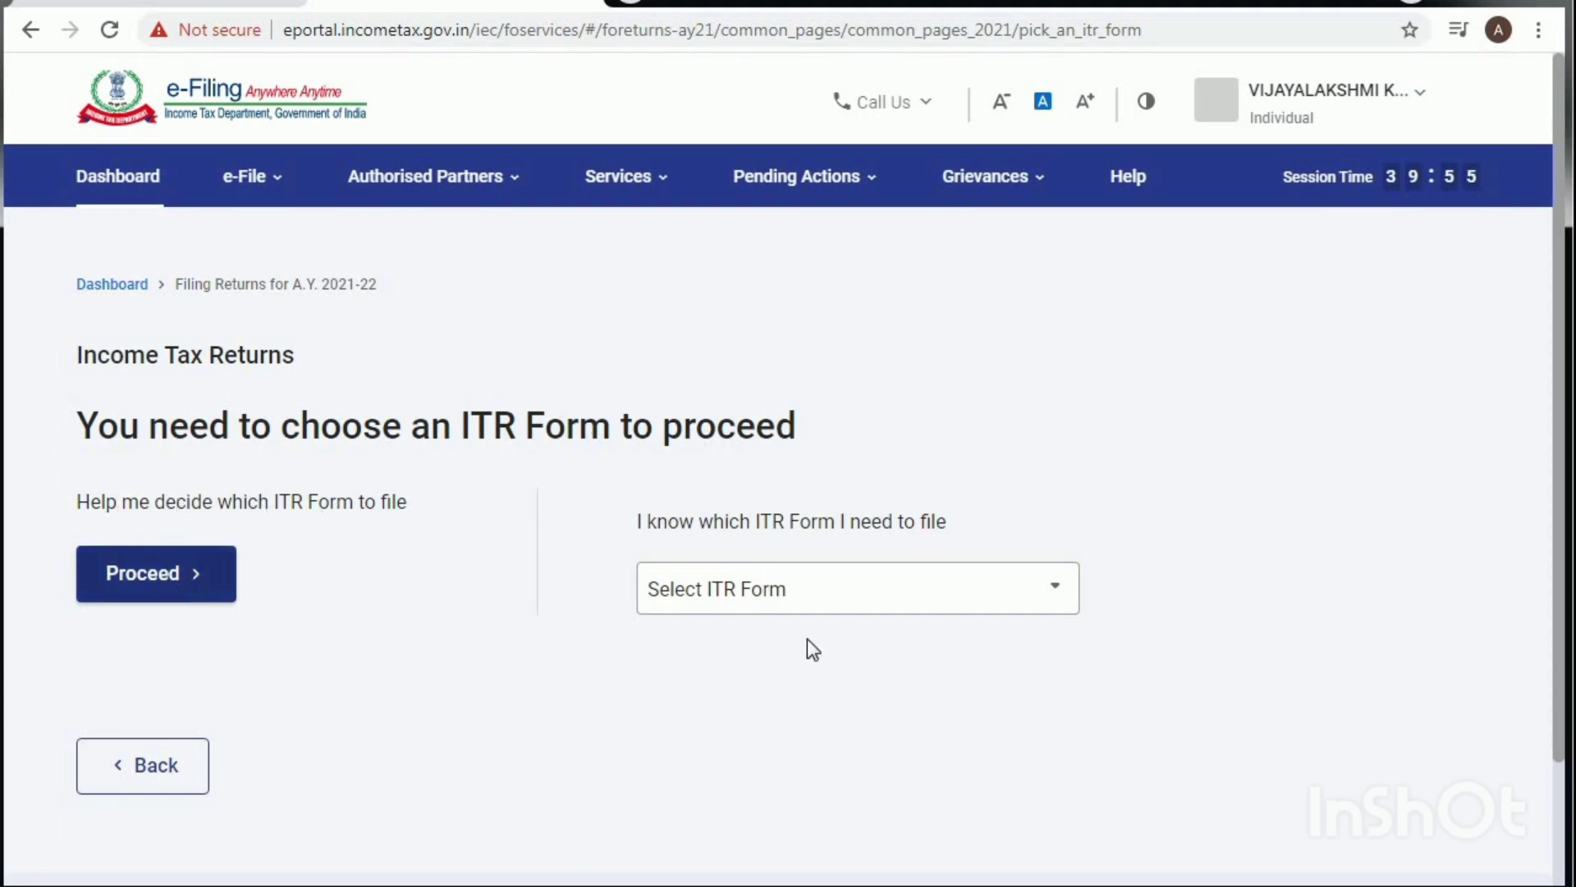
click(801, 593)
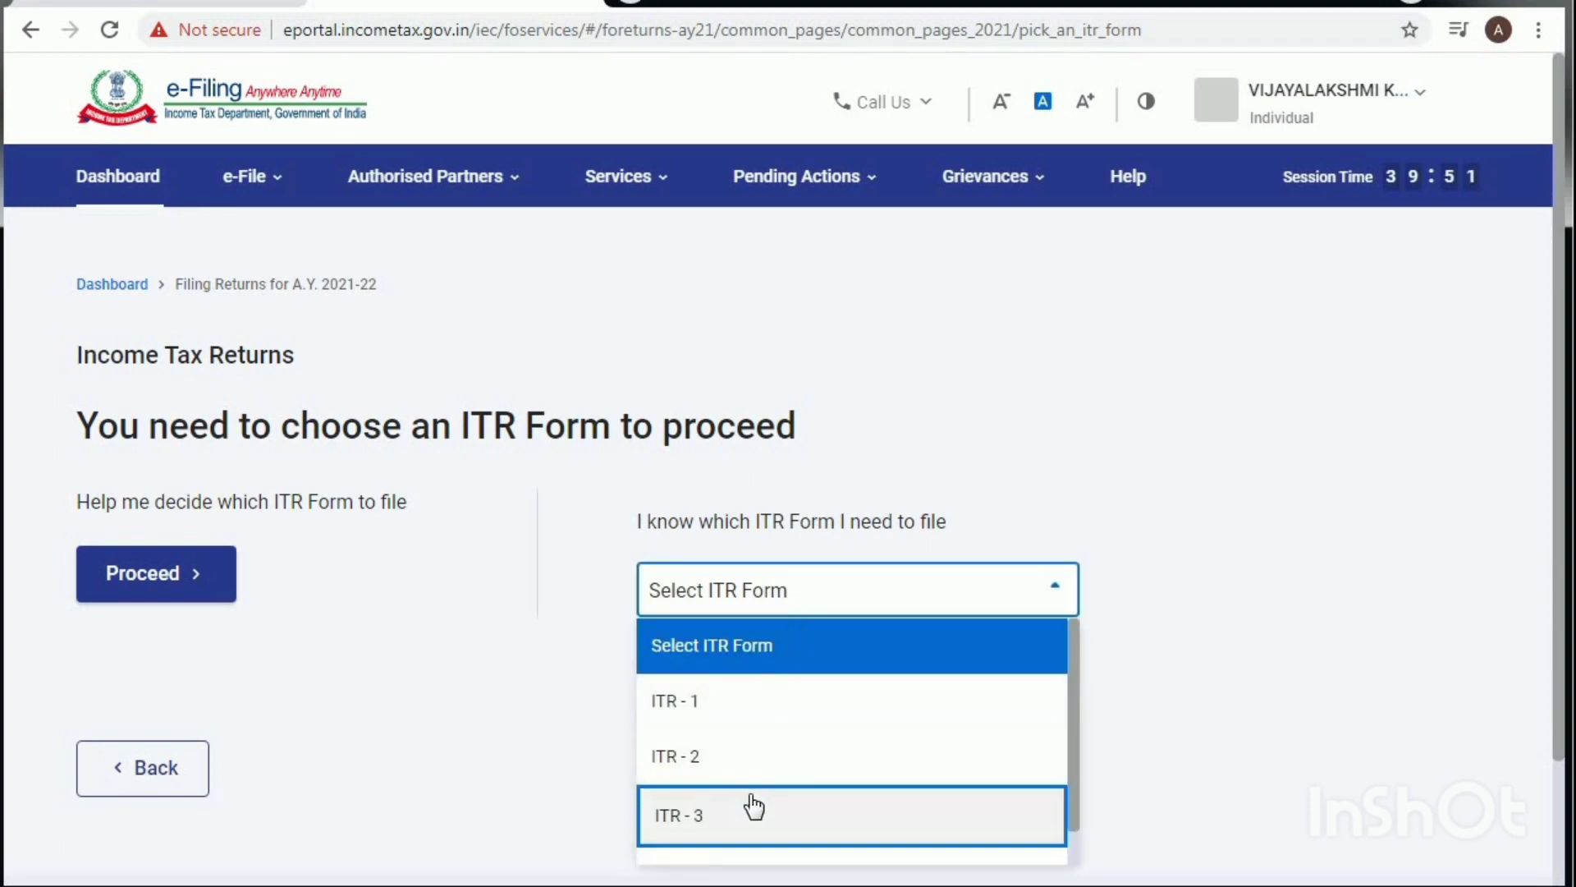
click(692, 835)
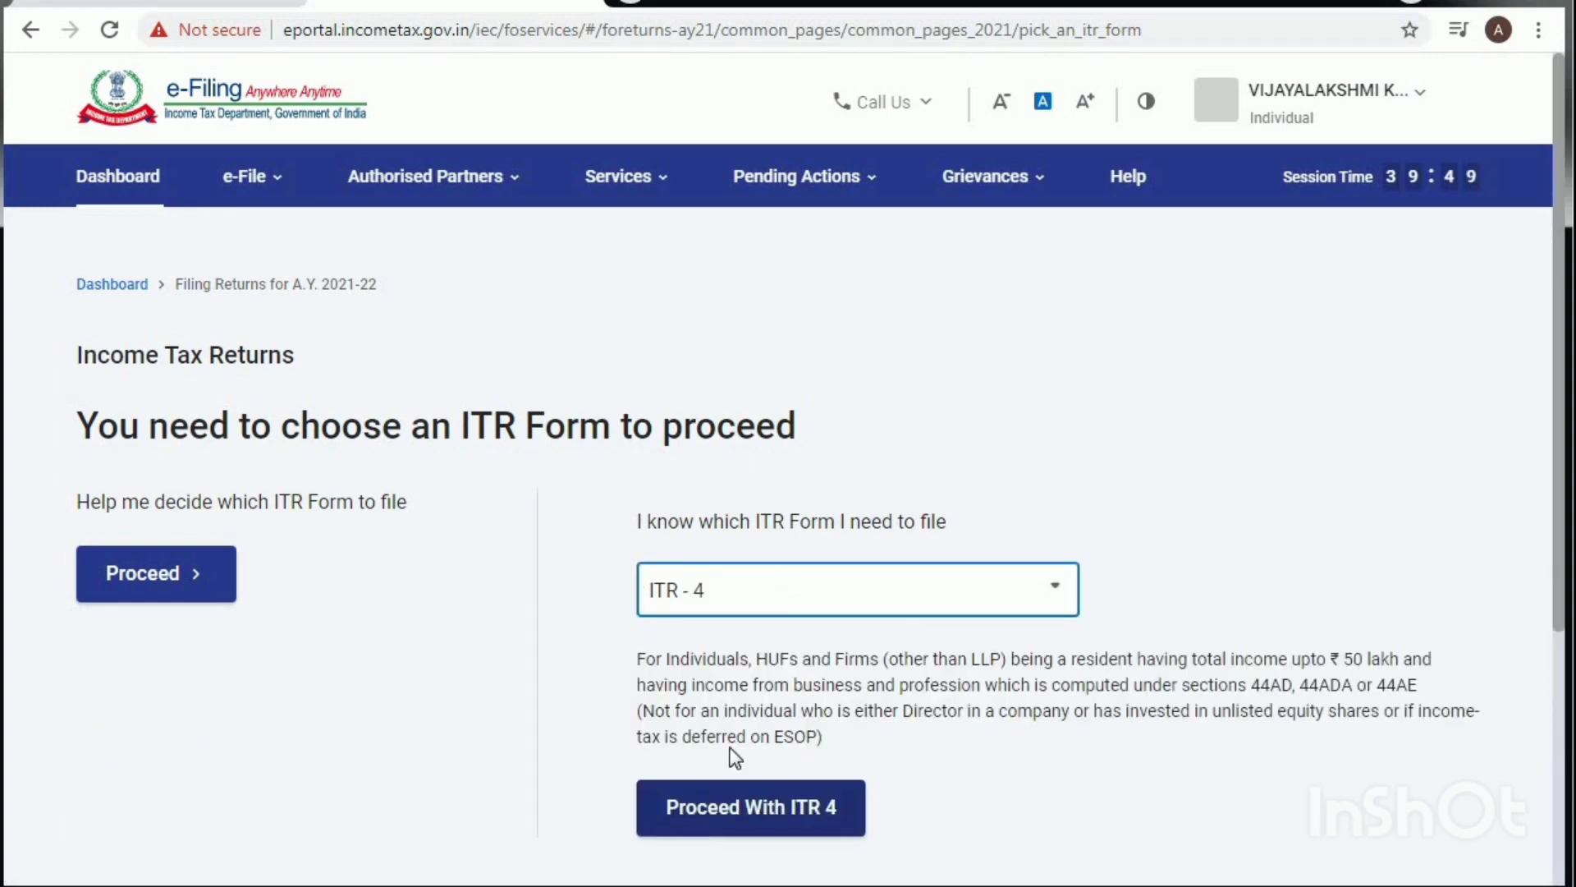
click(758, 816)
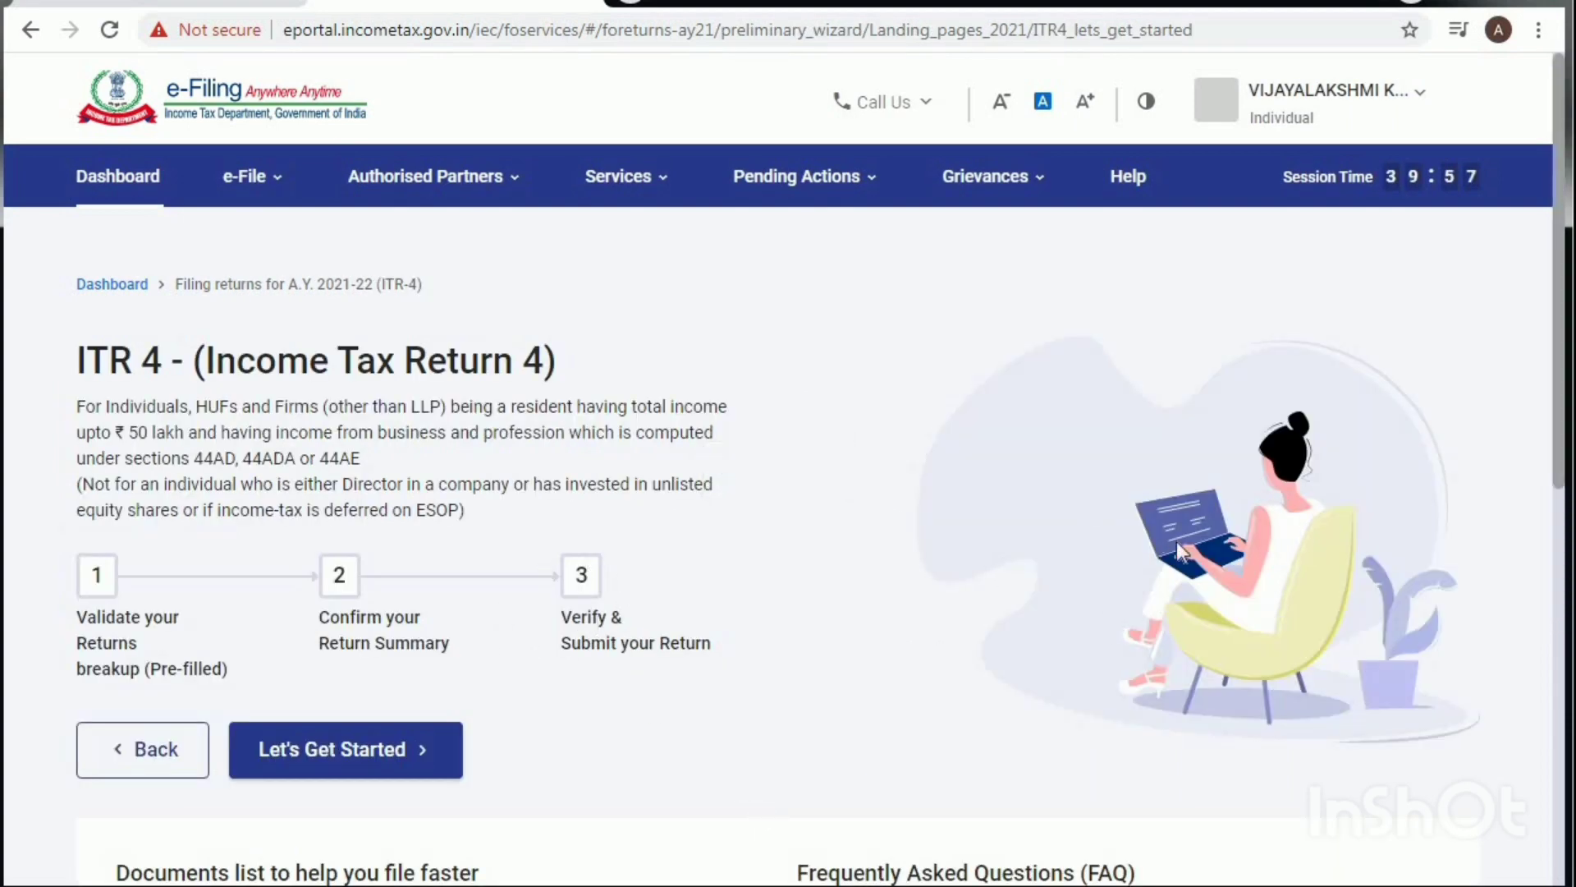
click(384, 747)
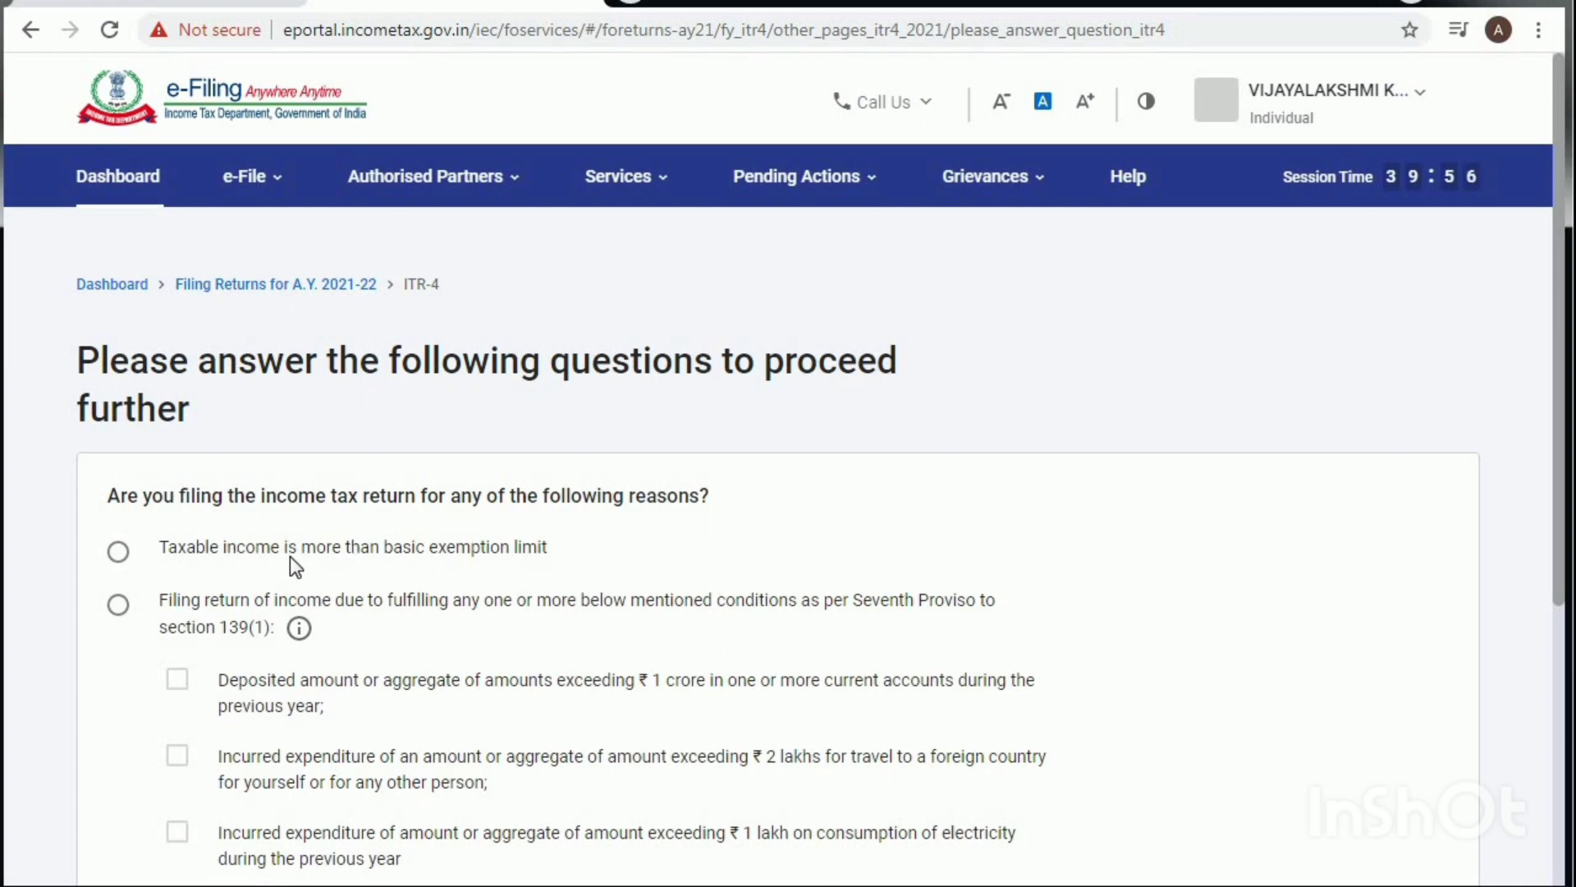
Step: Choose Others as the filing reason, acknowledge the pre-filled return notice, and open Personal Information
scroll(312, 563, down, 1)
scroll(316, 565, down, 2)
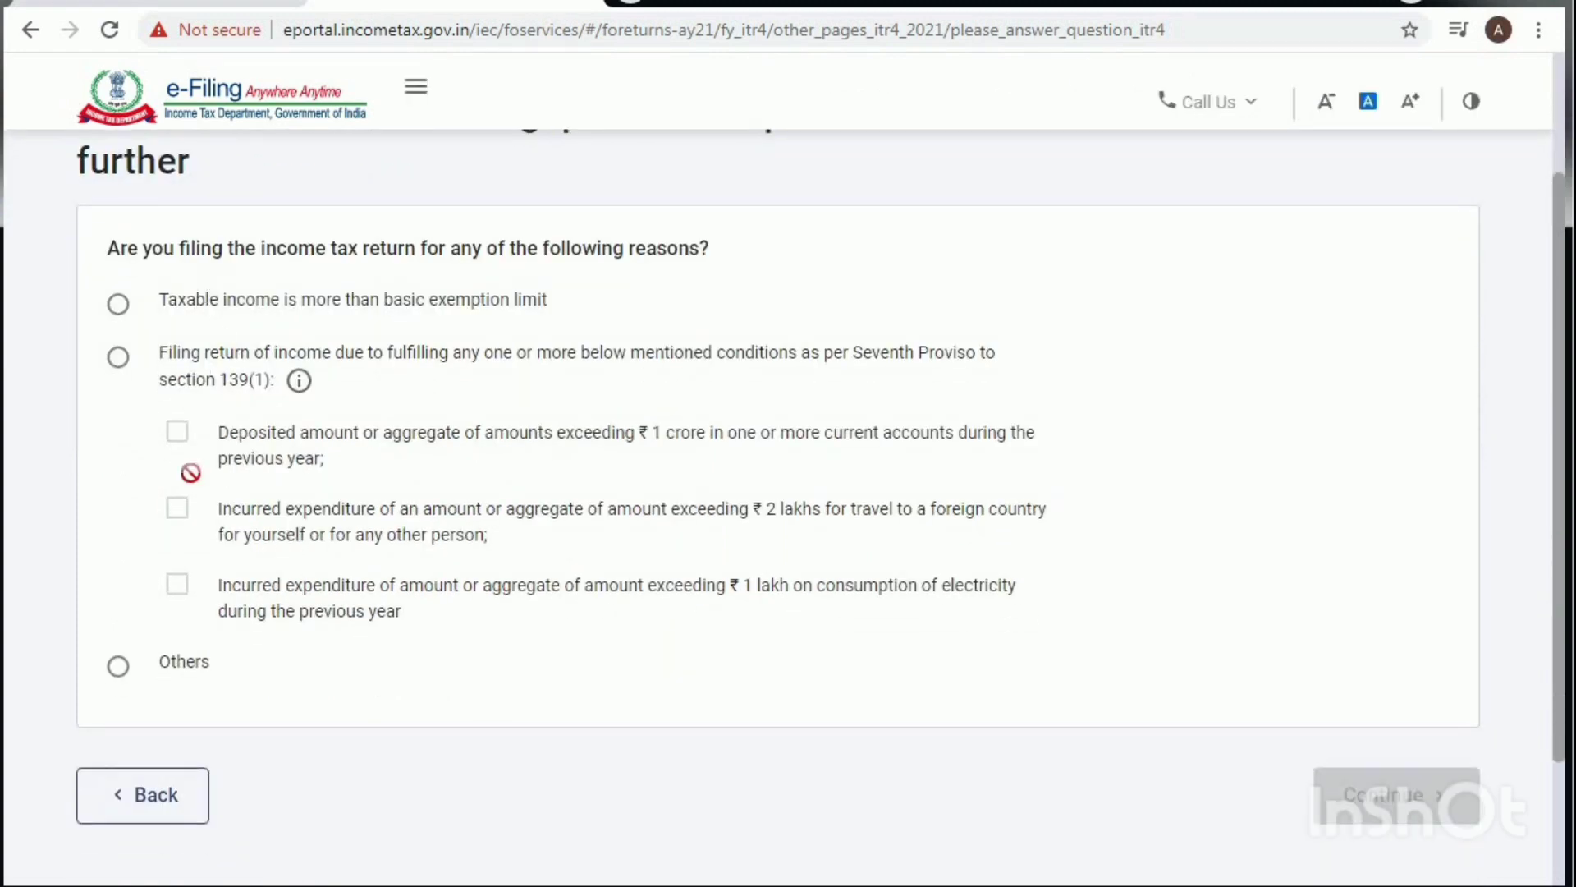
click(119, 676)
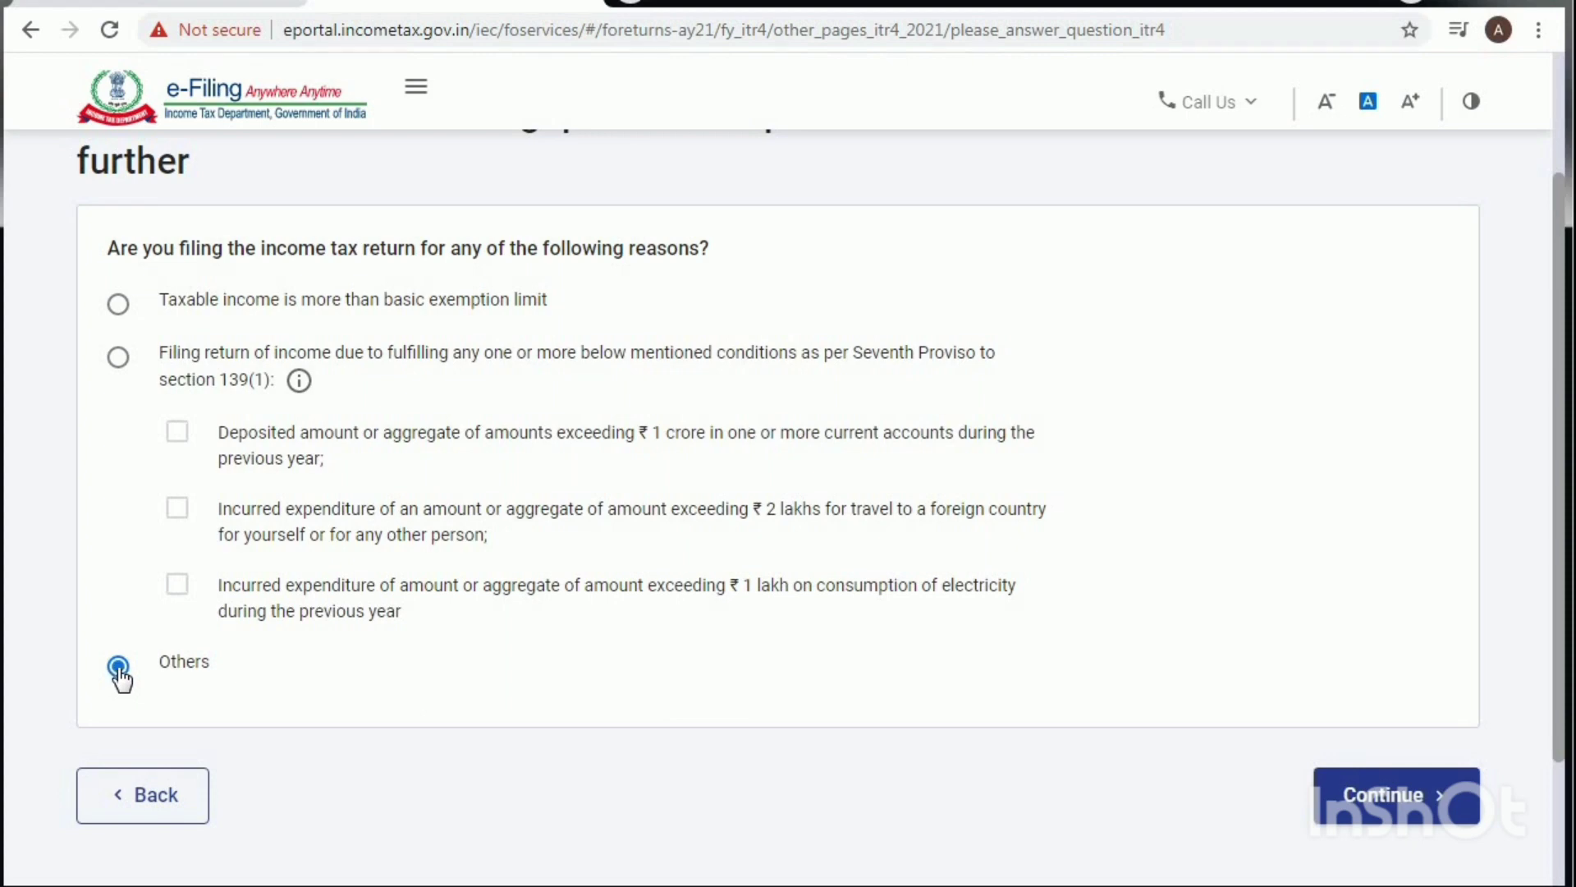
click(1334, 813)
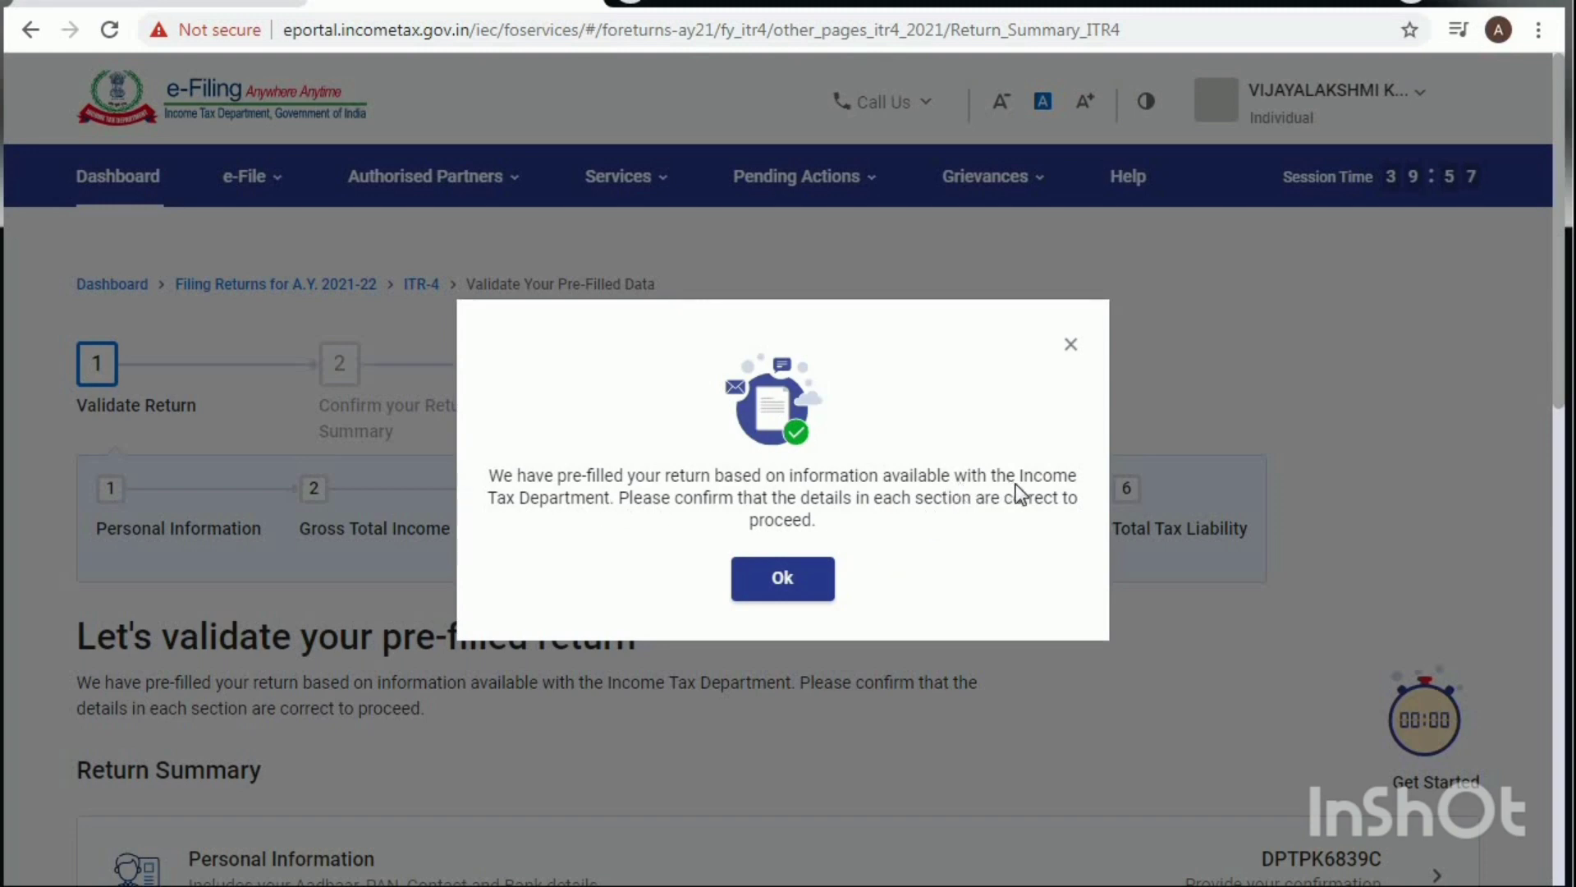
click(782, 580)
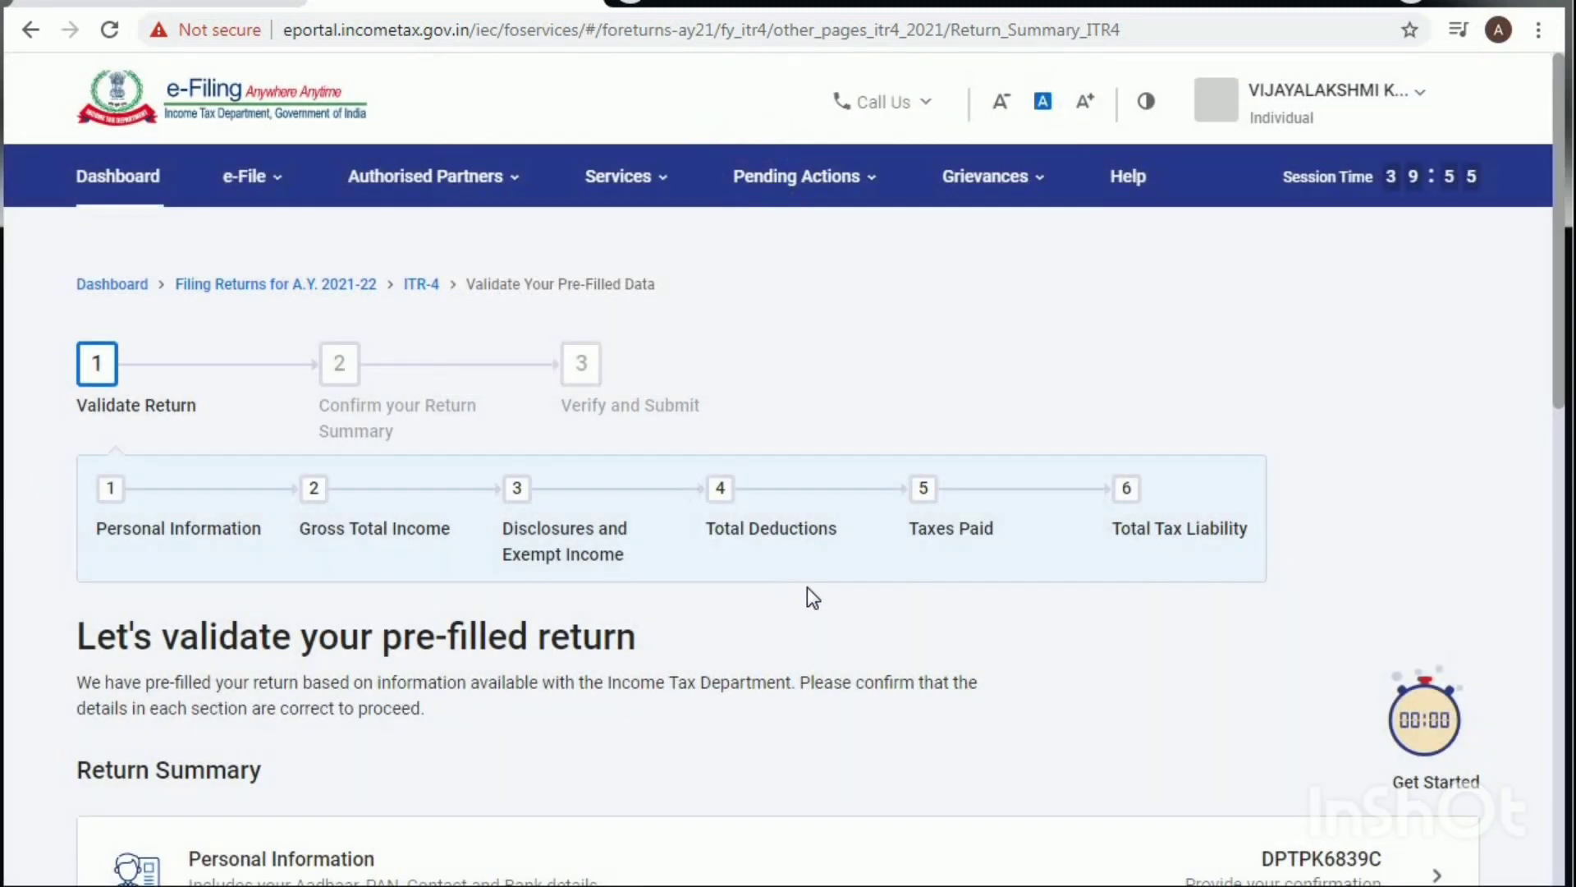
scroll(813, 588, down, 3)
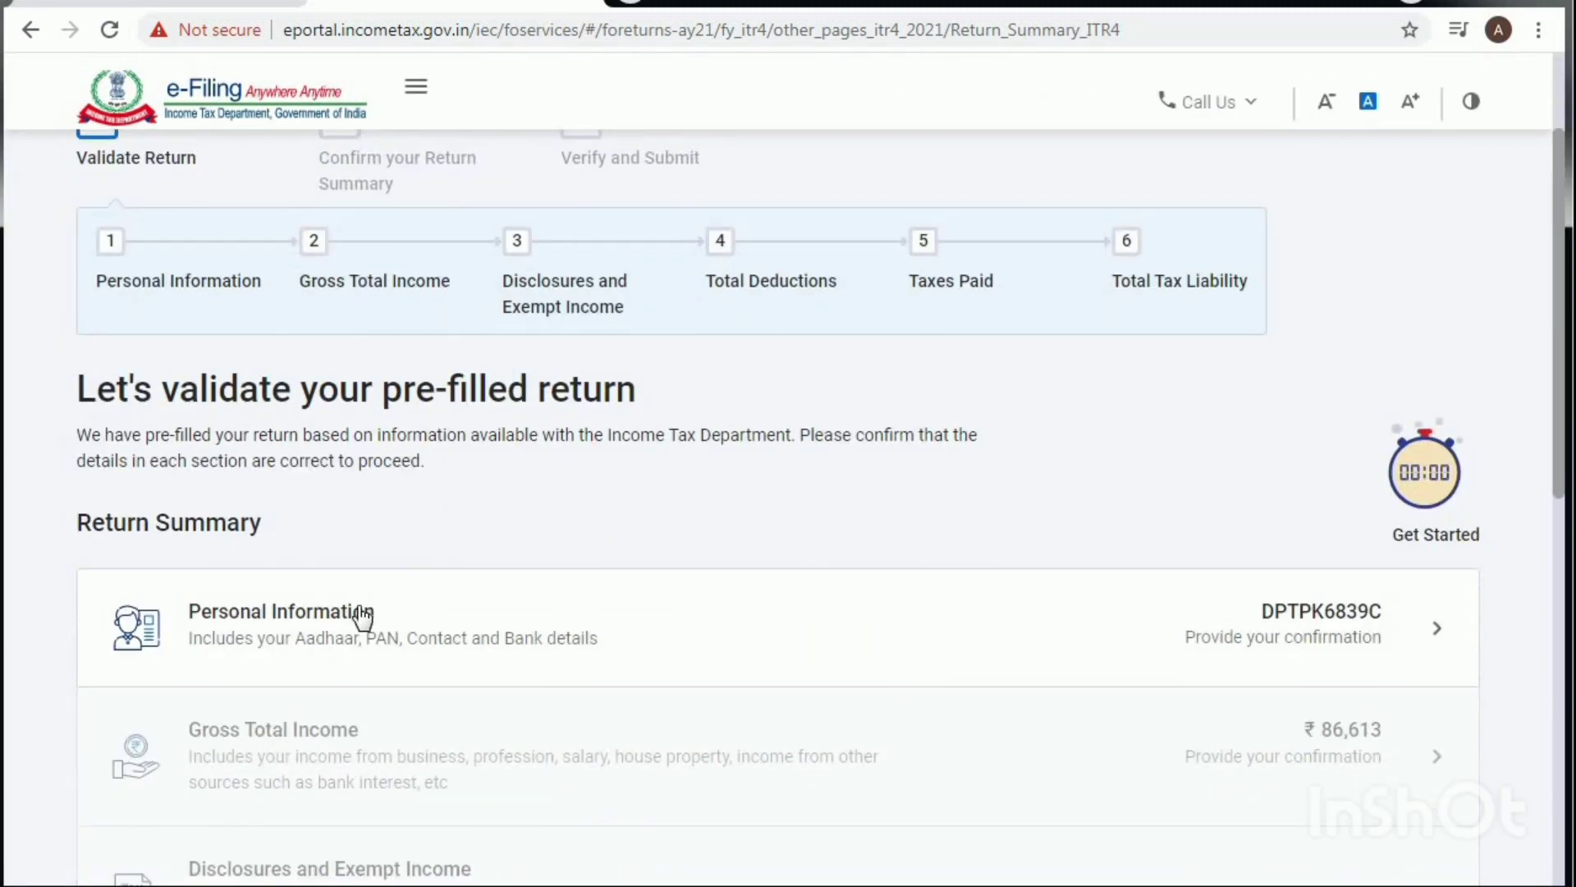
click(358, 616)
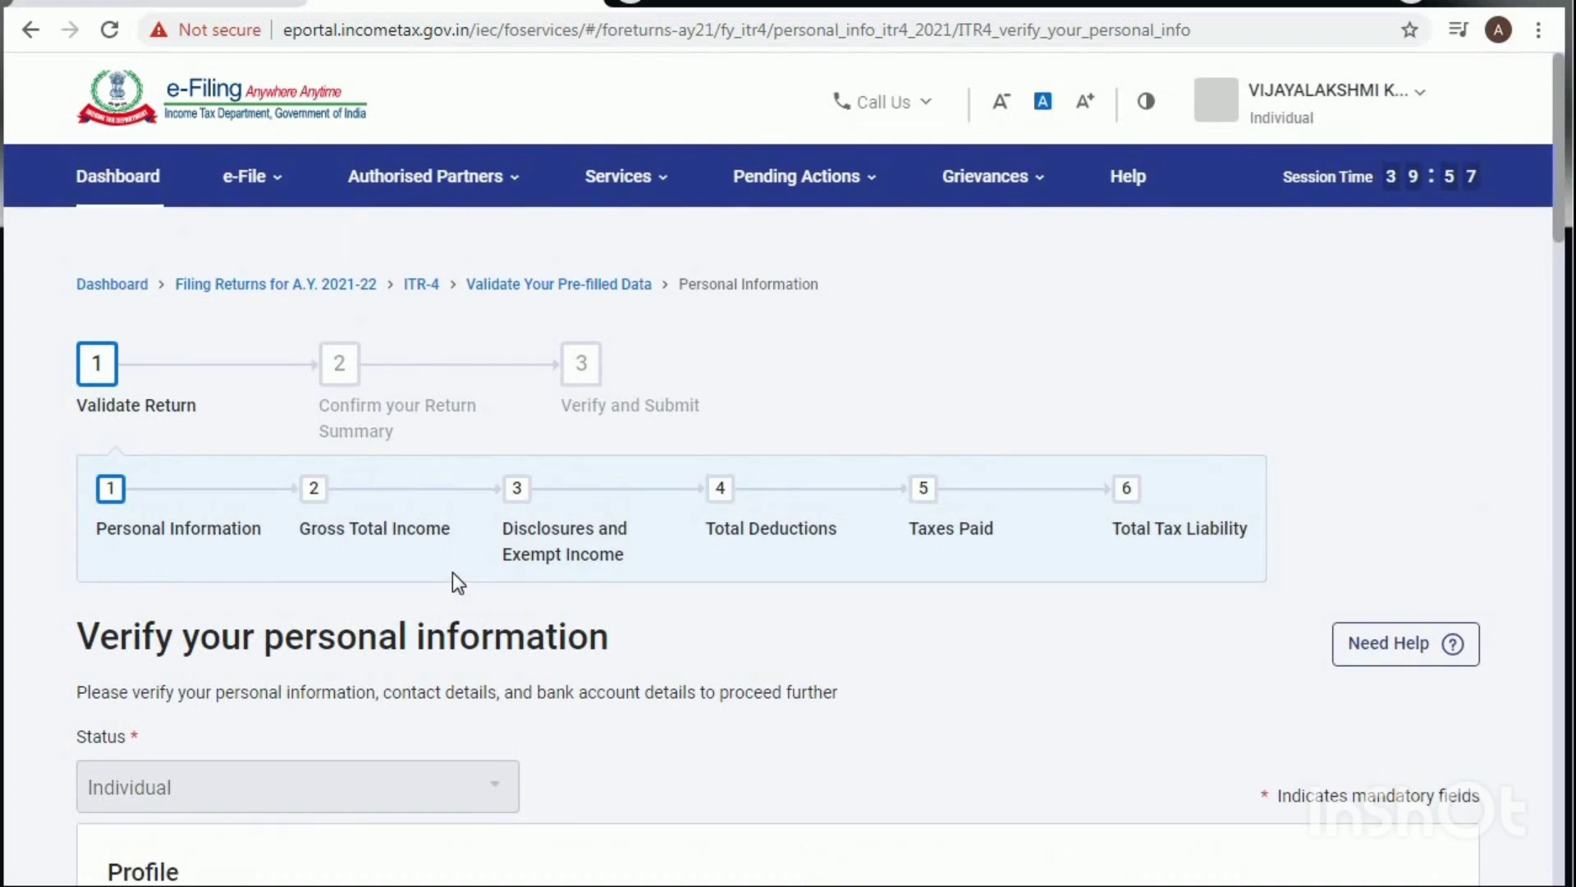
Step: Edit the Aadhaar Number field, enter the taxpayer's Aadhaar number and save it
scroll(455, 573, down, 5)
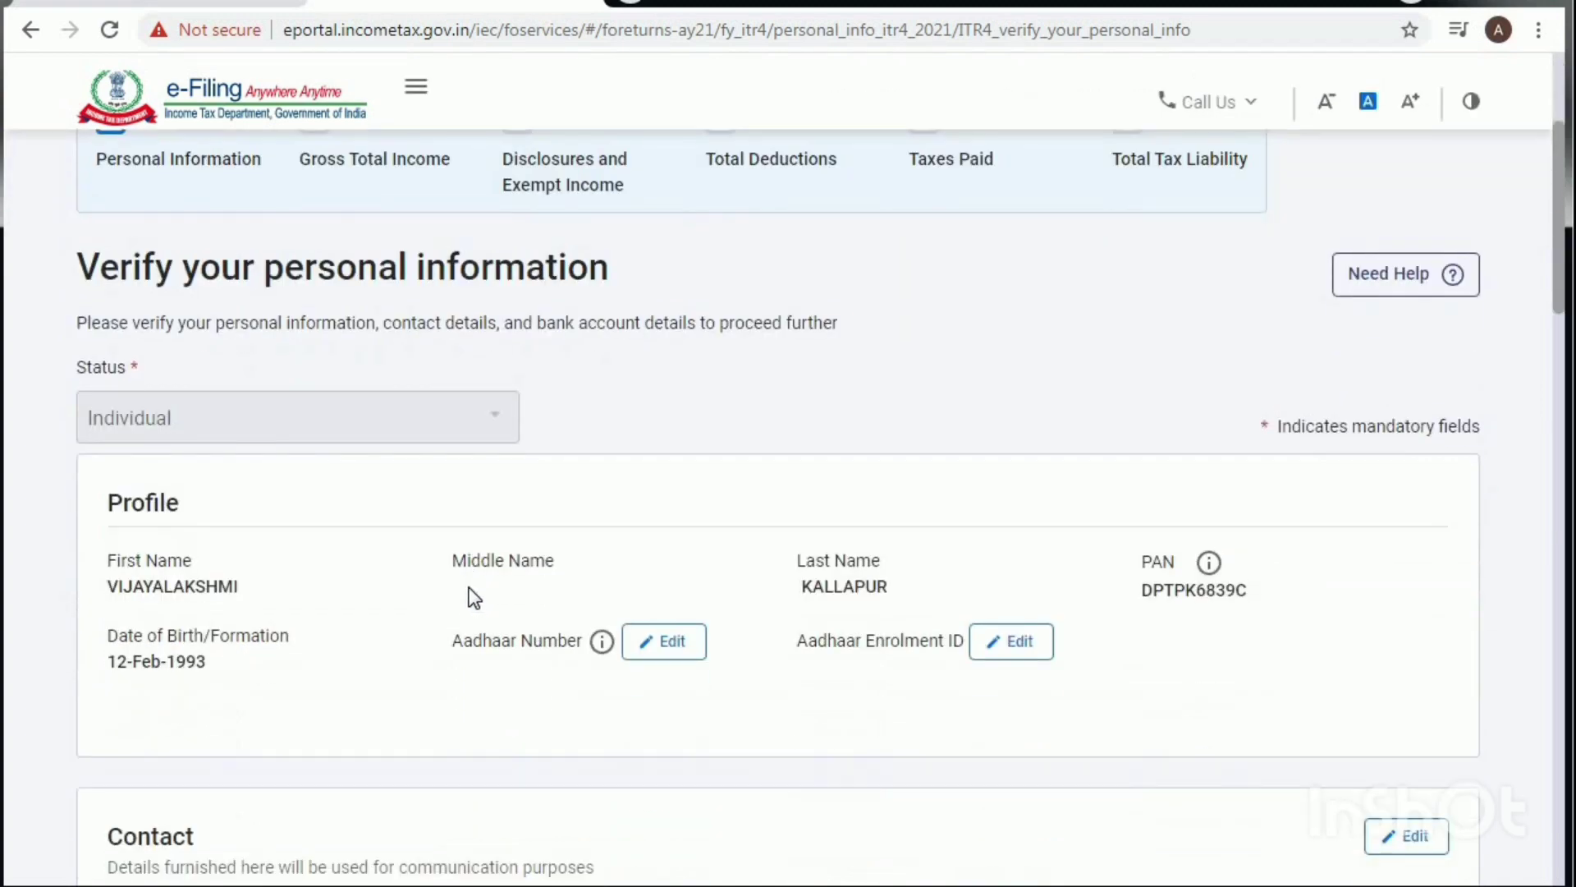
scroll(427, 542, down, 2)
click(660, 519)
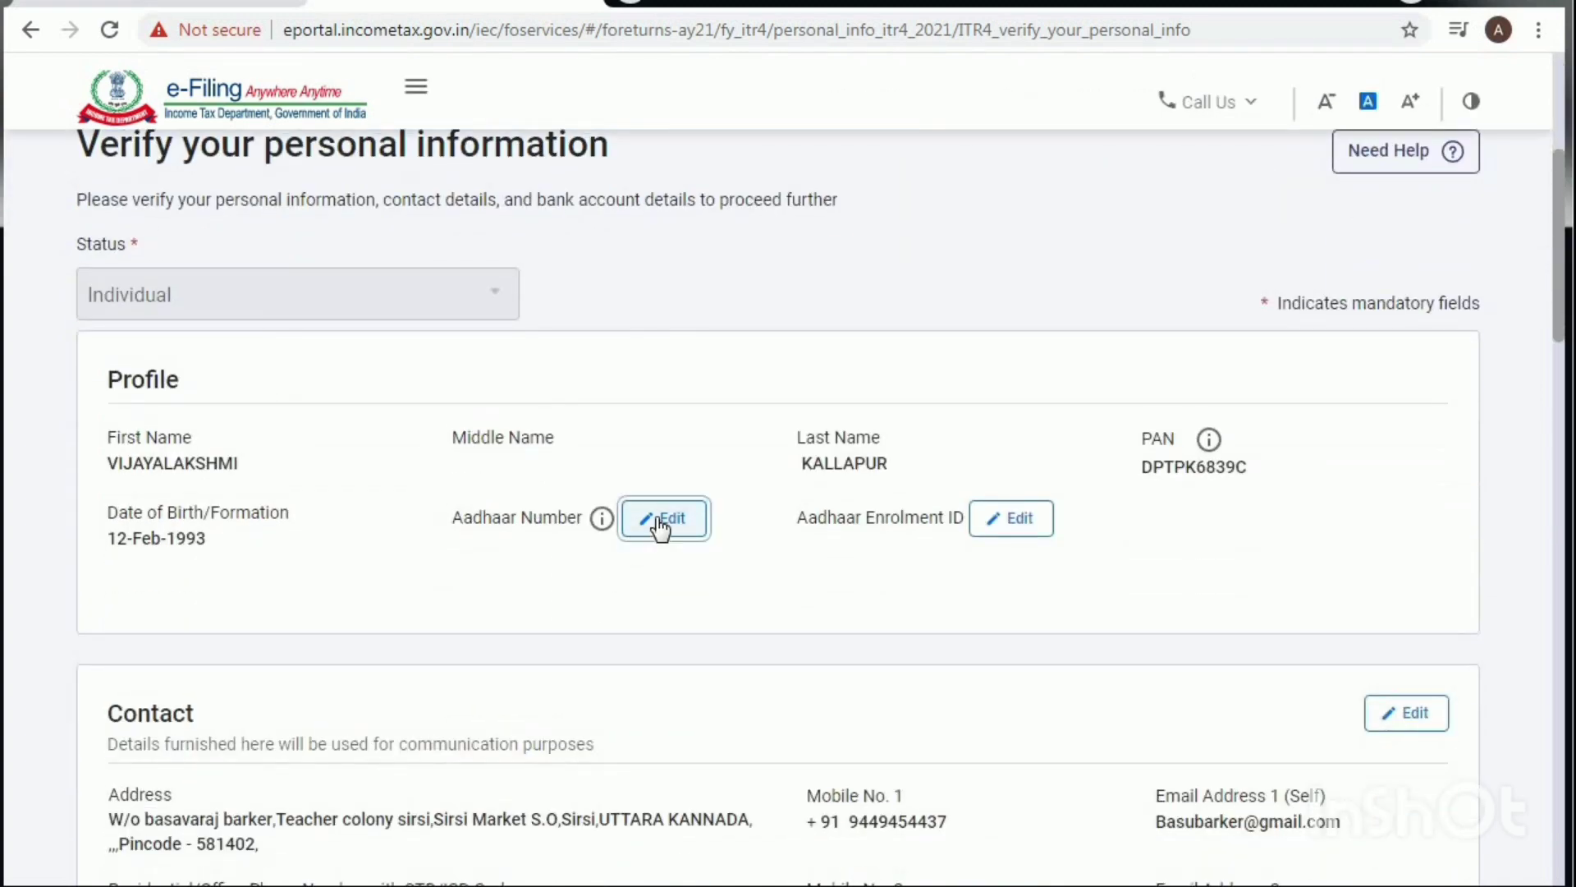
click(534, 561)
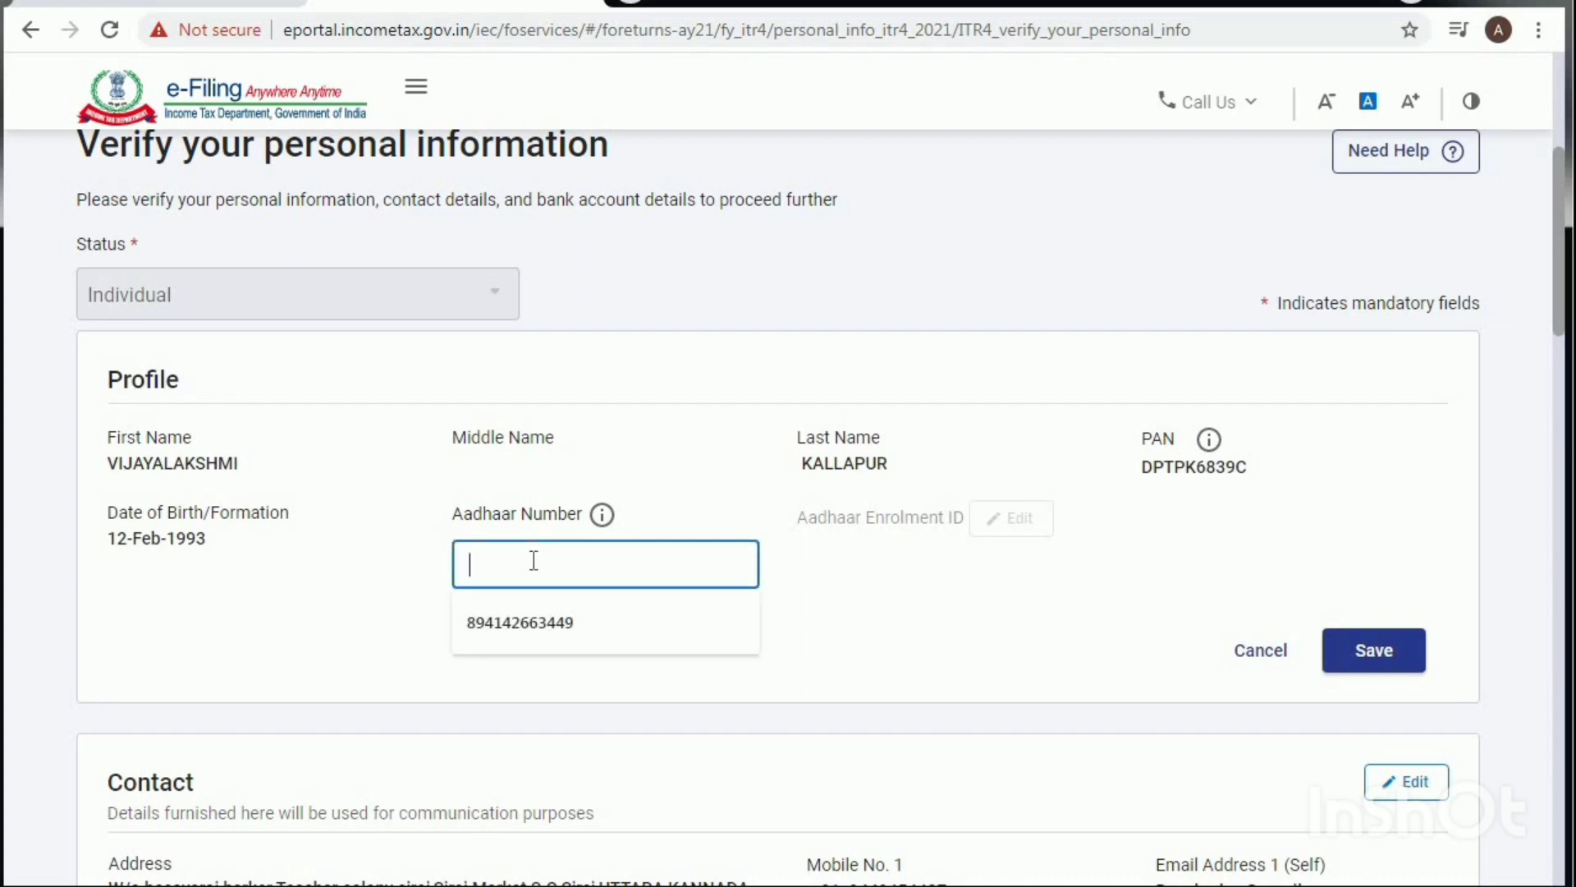
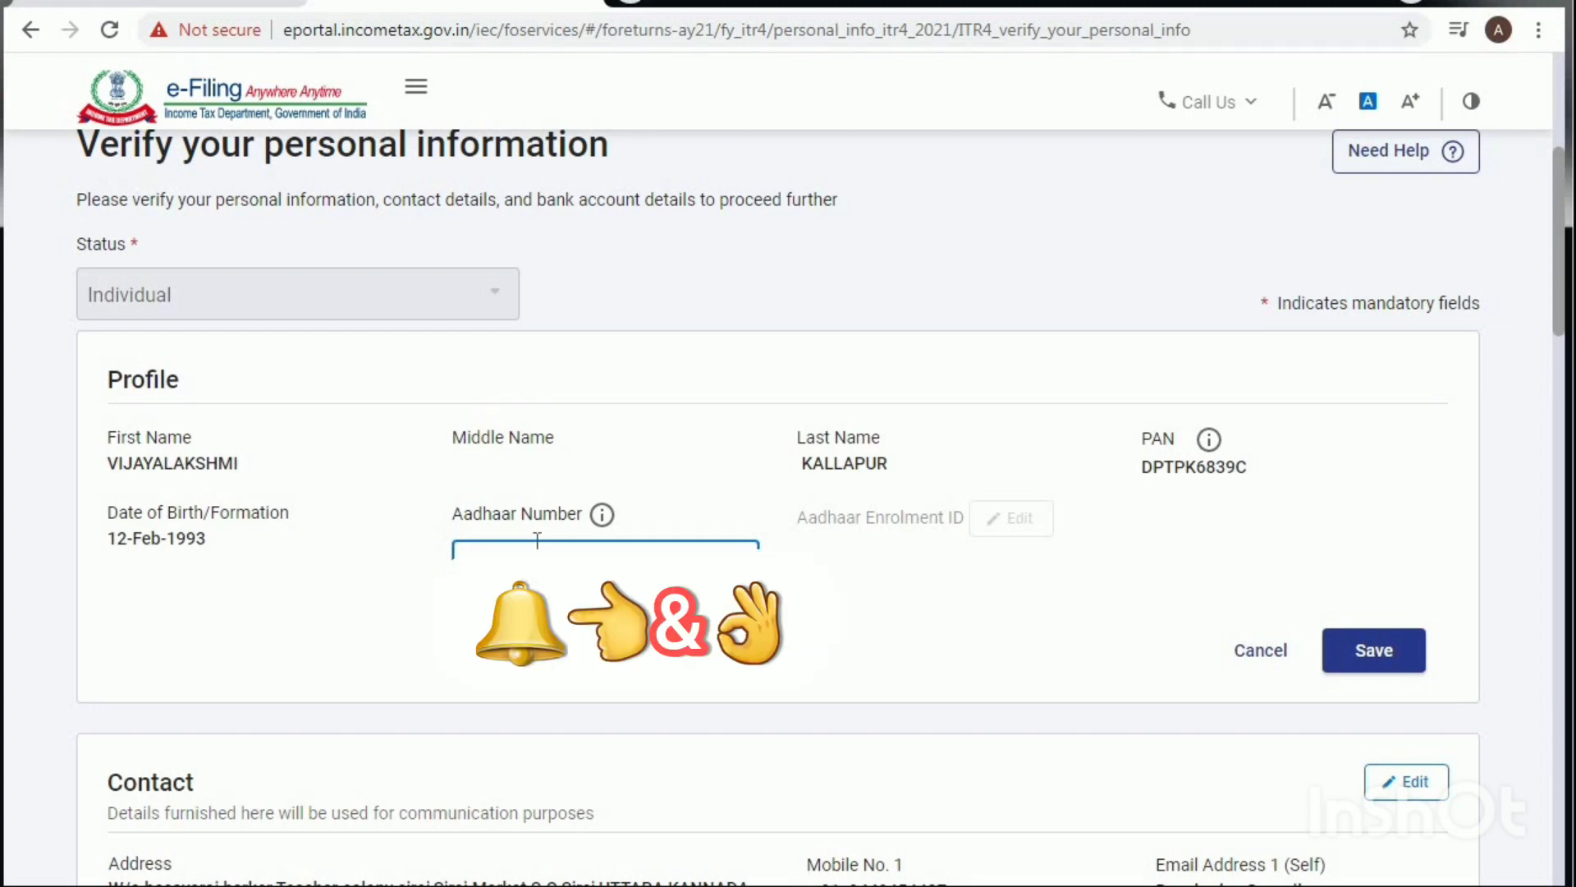
click(1357, 659)
scroll(601, 611, down, 2)
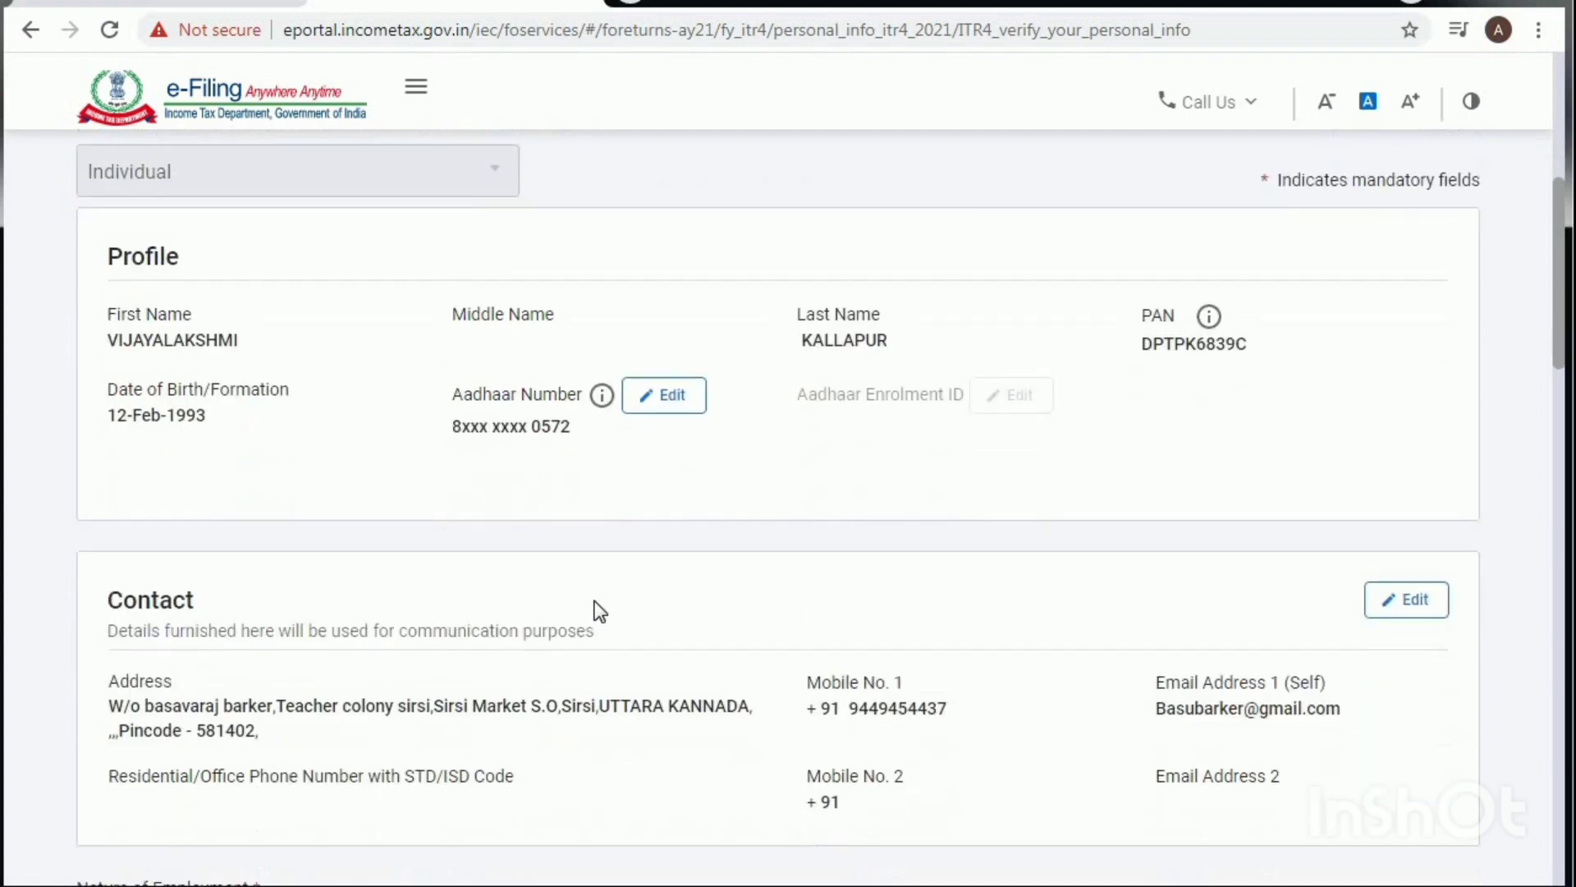
scroll(604, 609, down, 2)
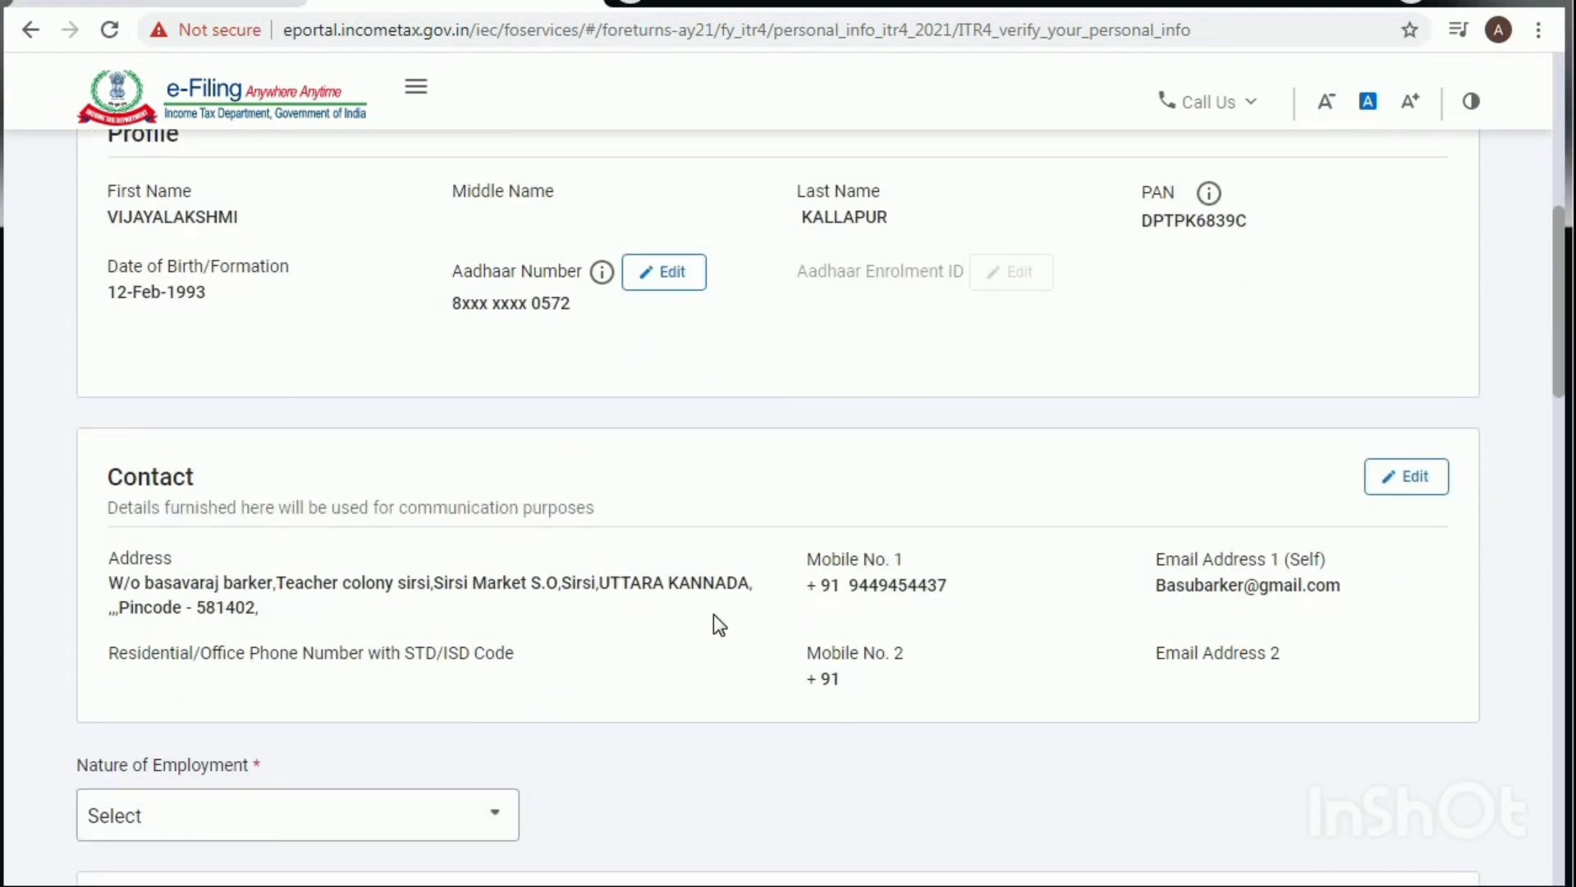
Step: Check the phone, e-mail and address fields in Edit Contact and save them
click(1392, 488)
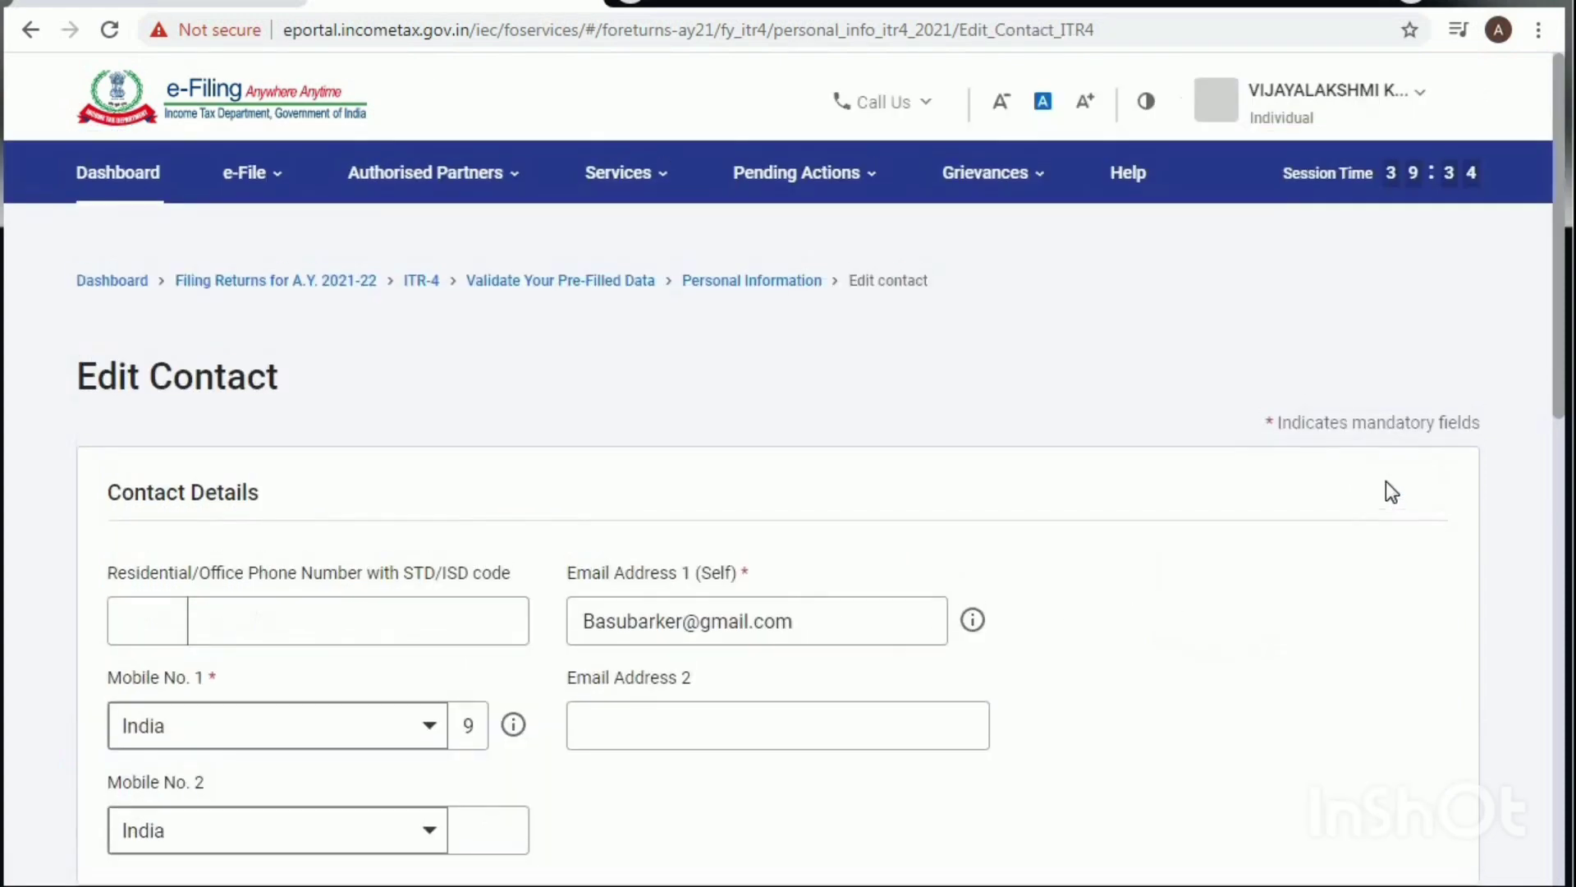
scroll(605, 645, down, 2)
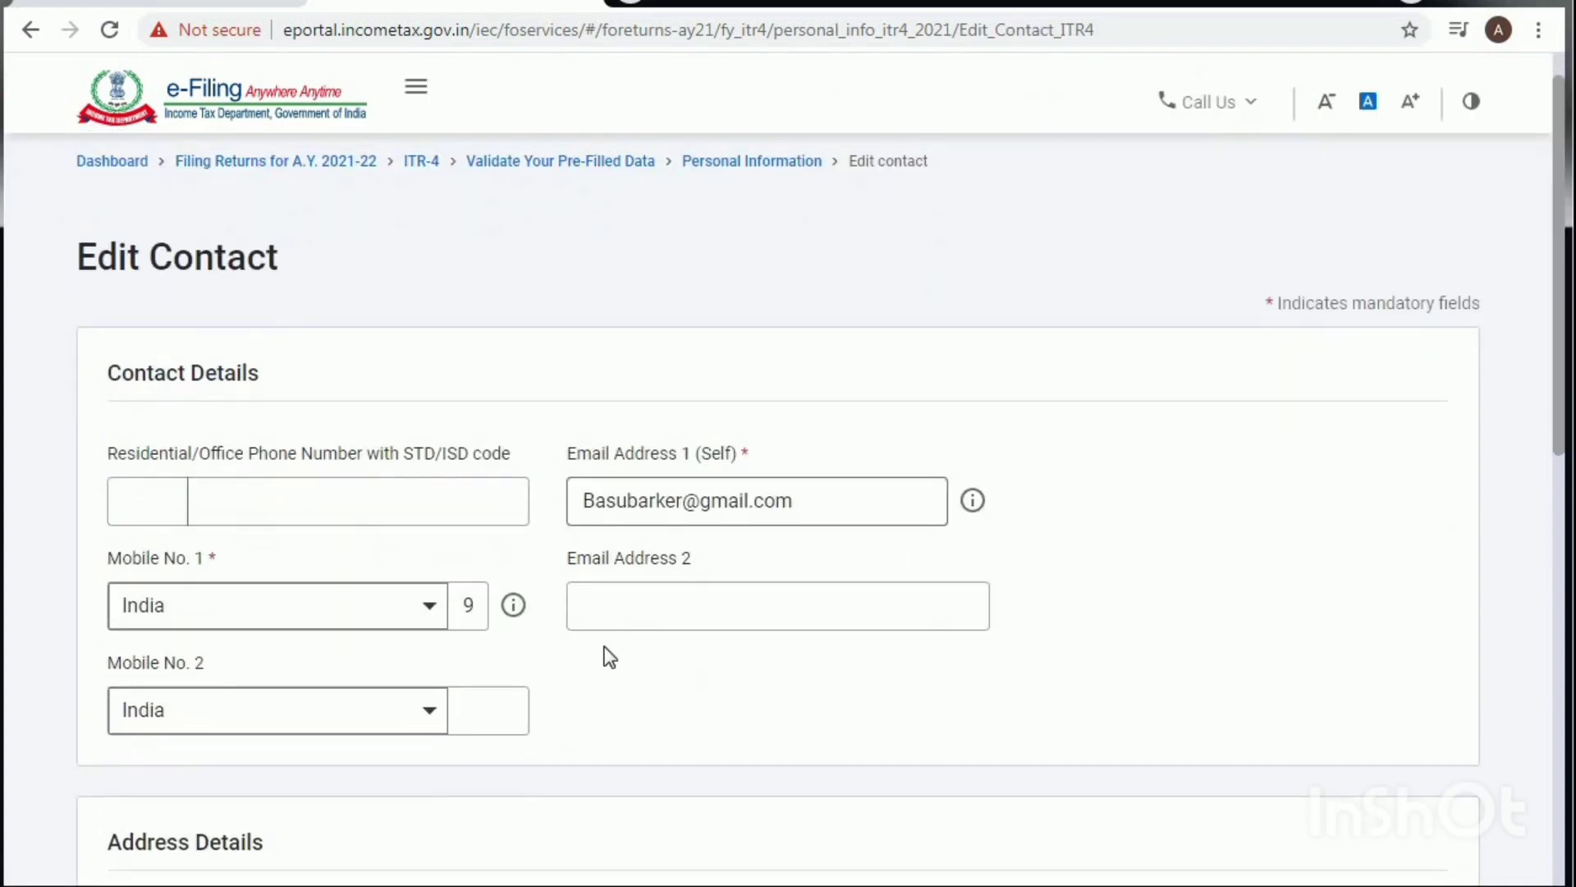
scroll(610, 655, down, 2)
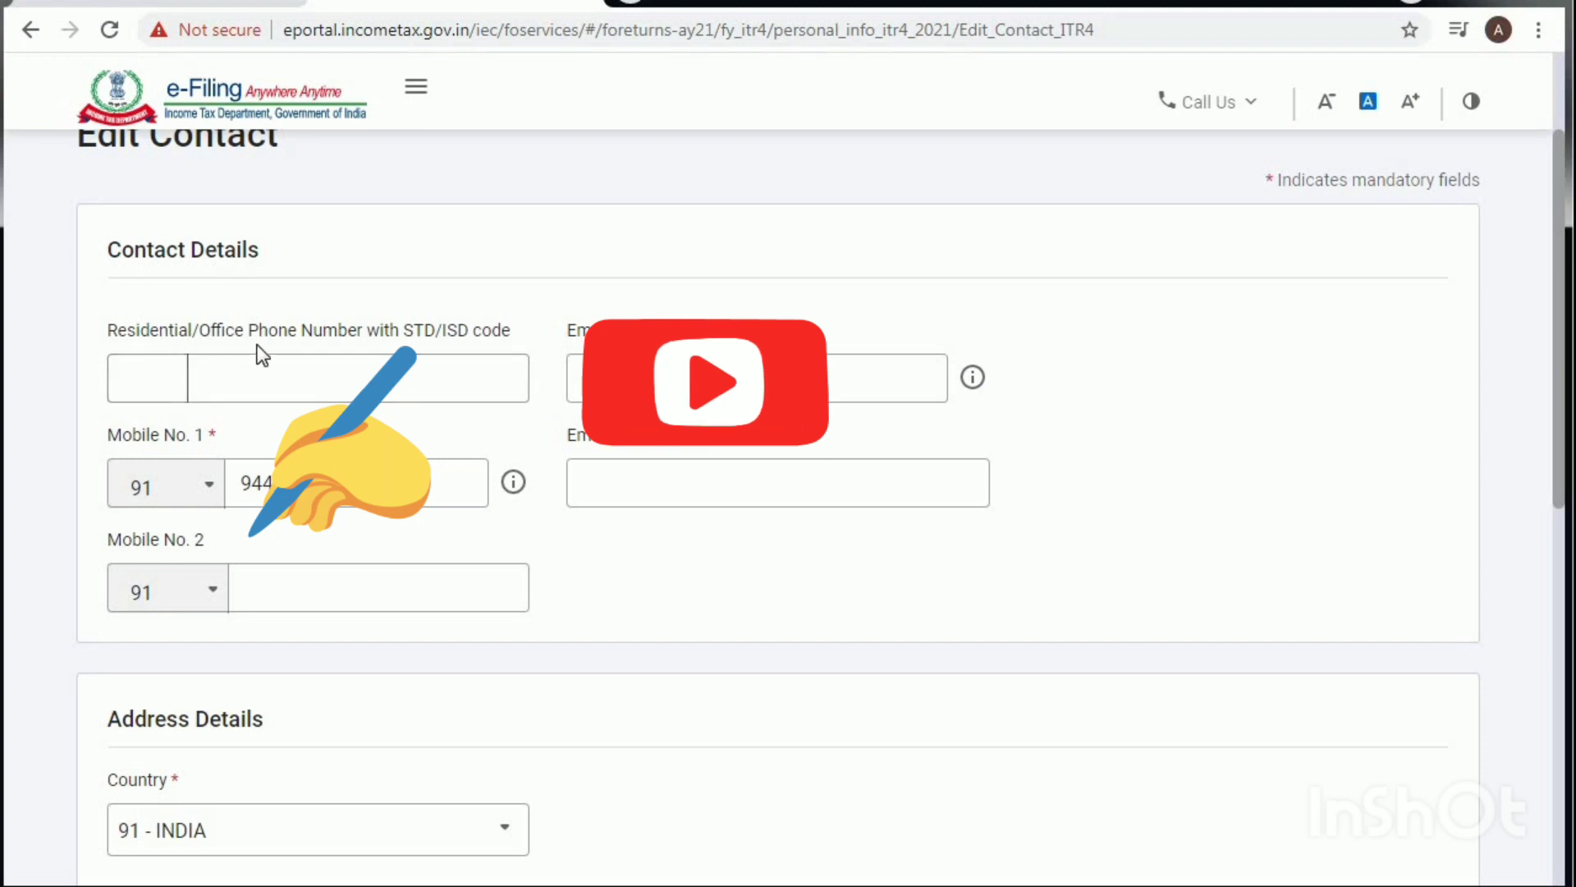
click(292, 362)
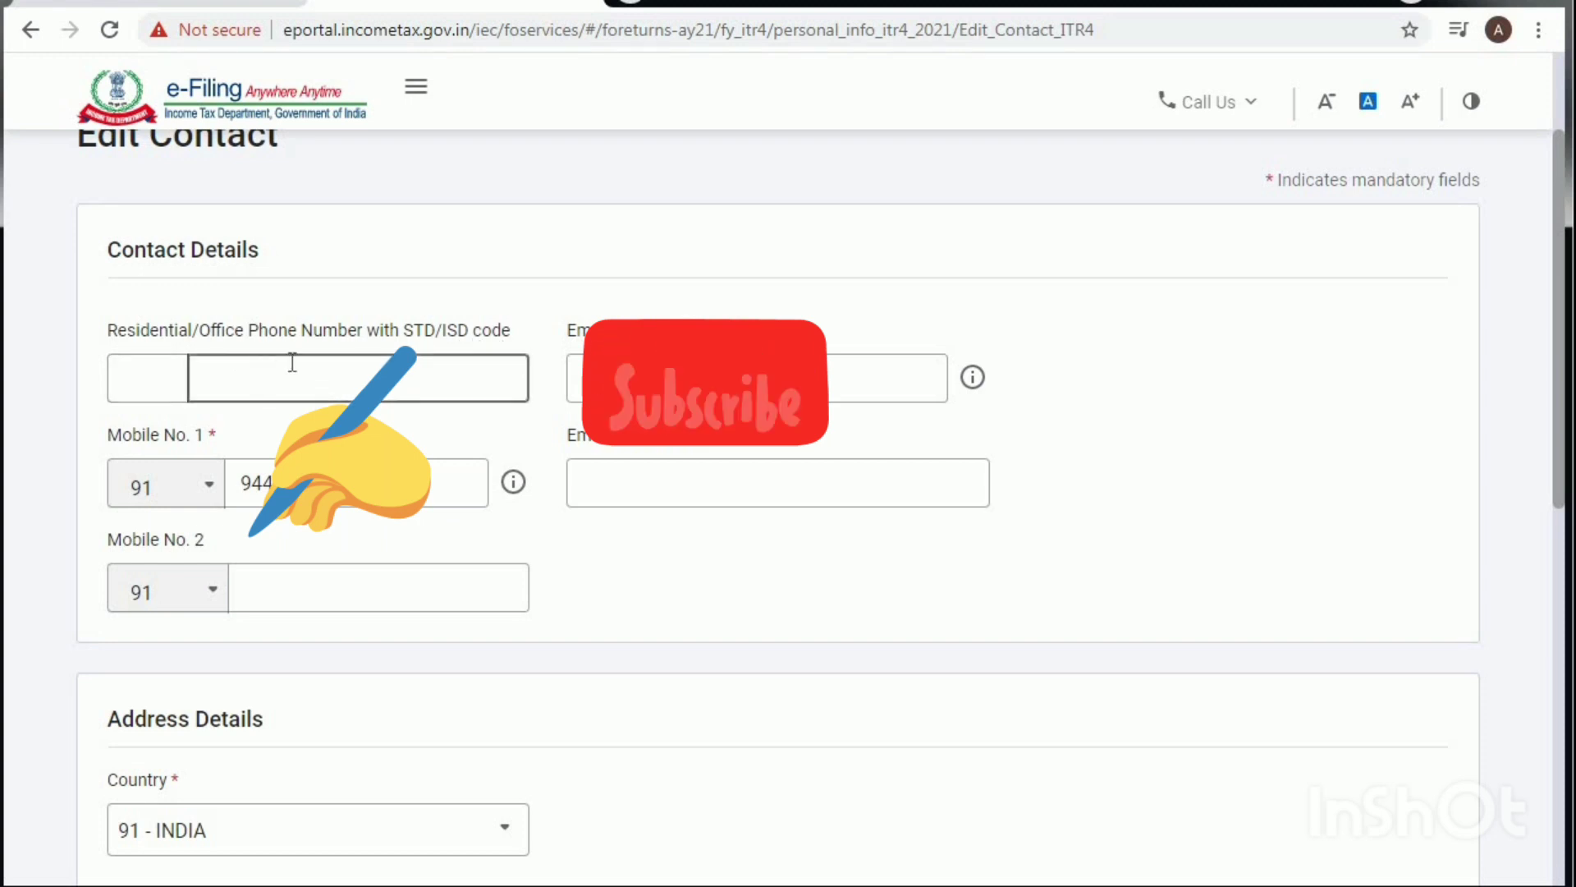
click(148, 374)
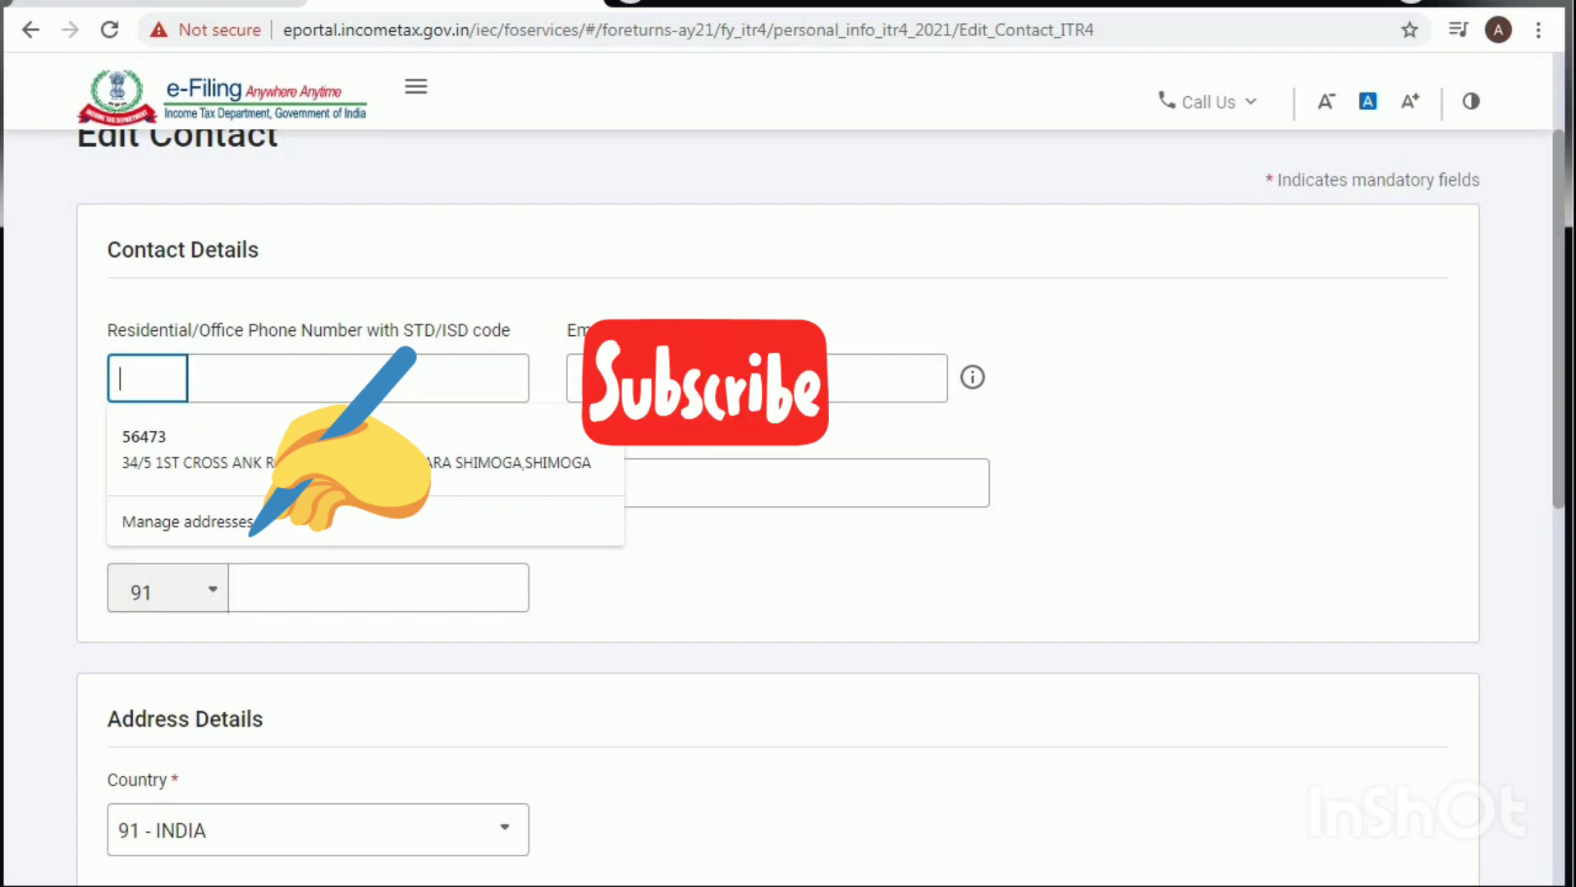
click(1091, 528)
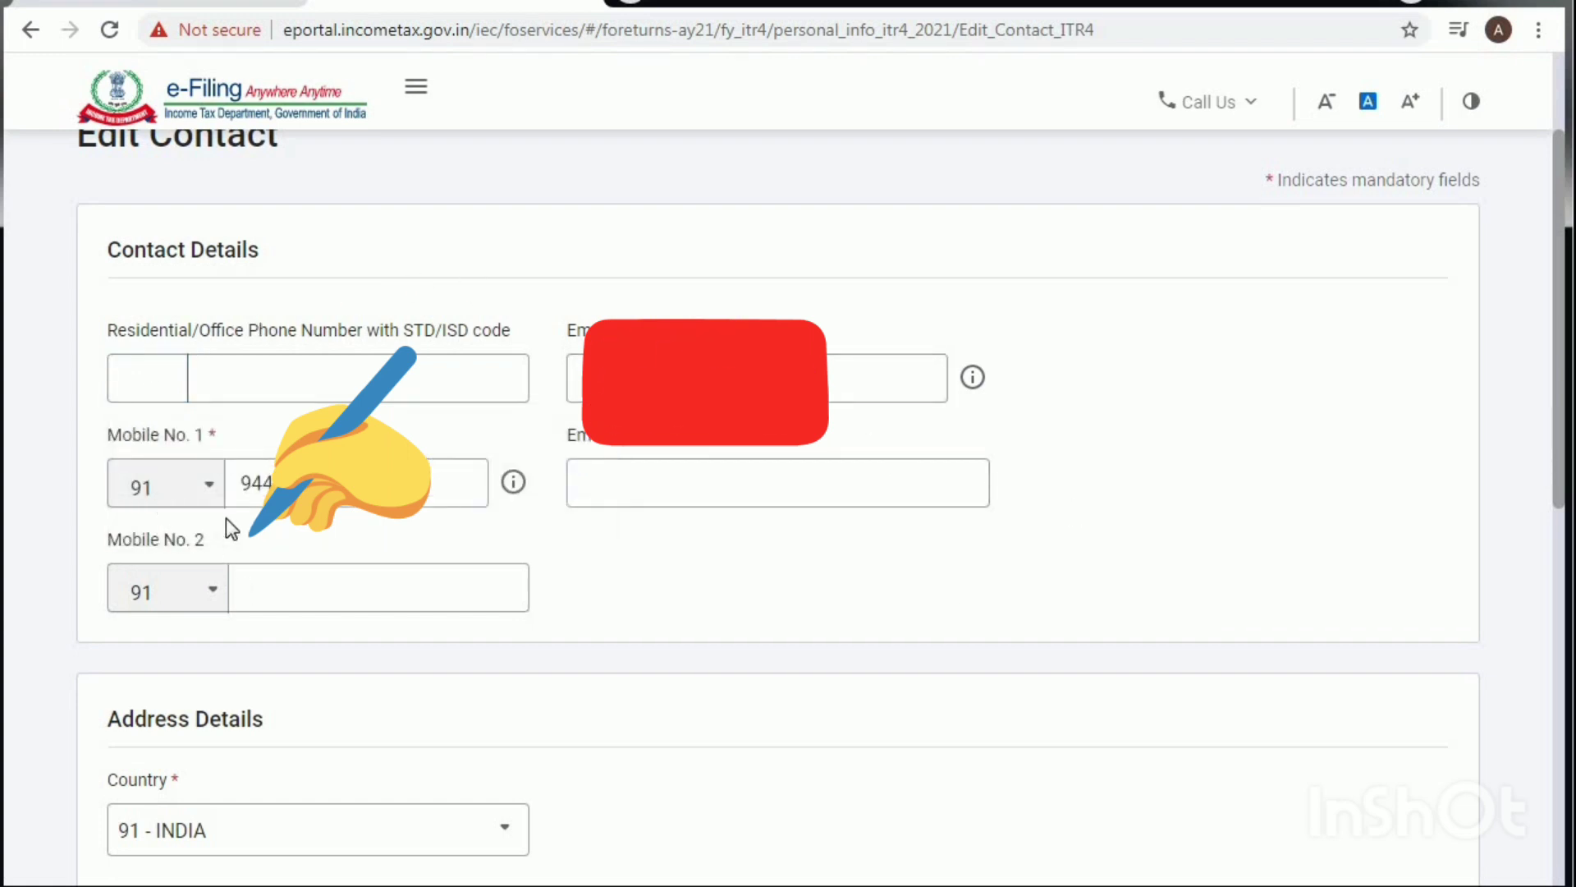
scroll(225, 519, down, 2)
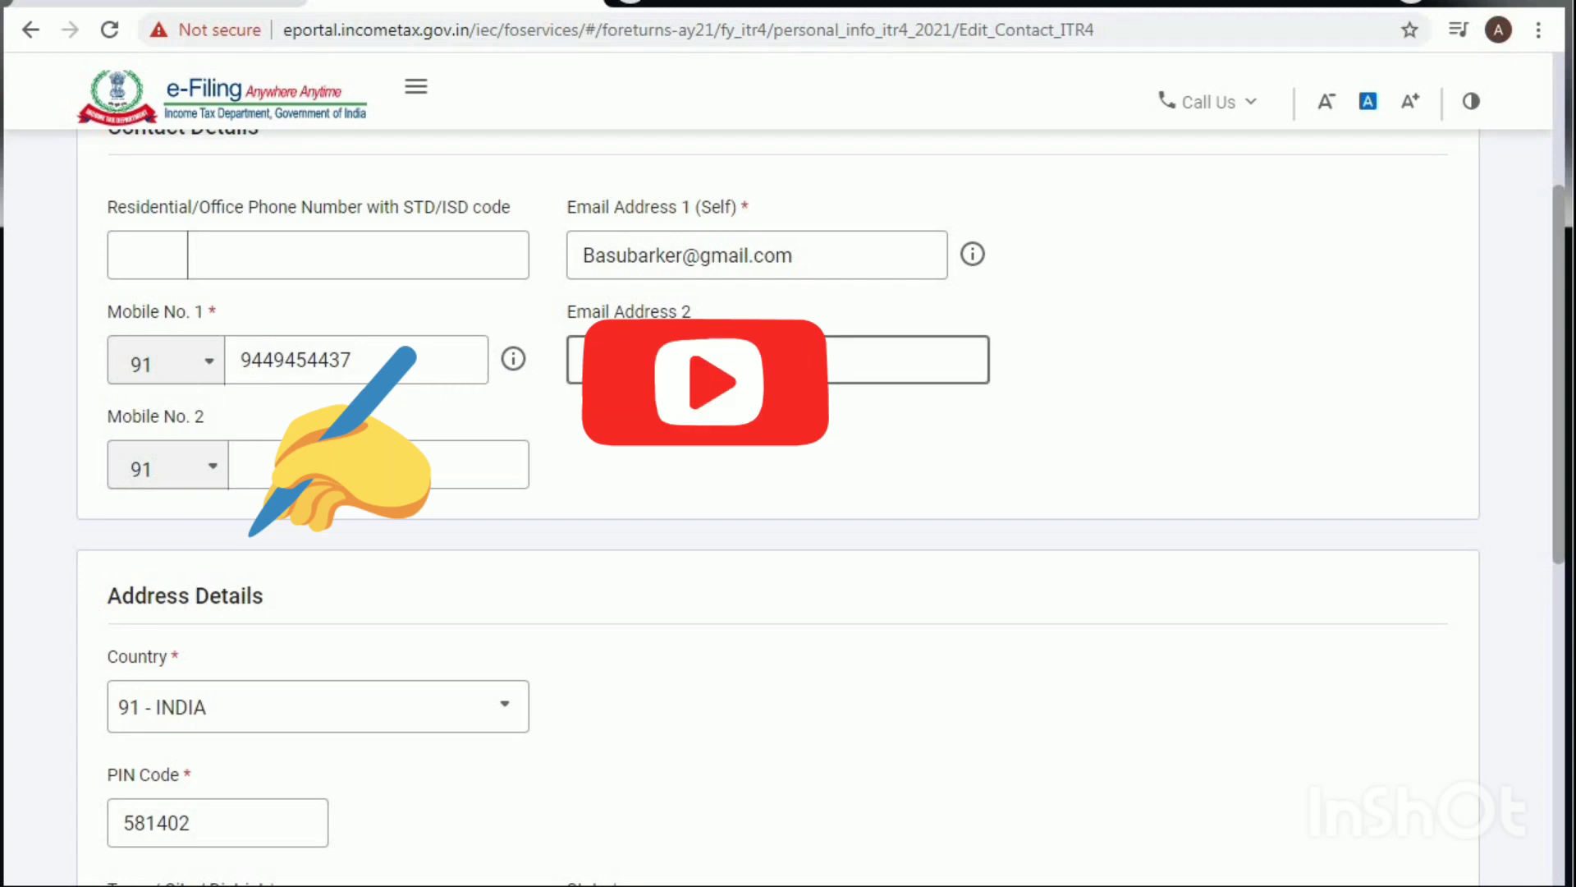
scroll(424, 542, down, 1)
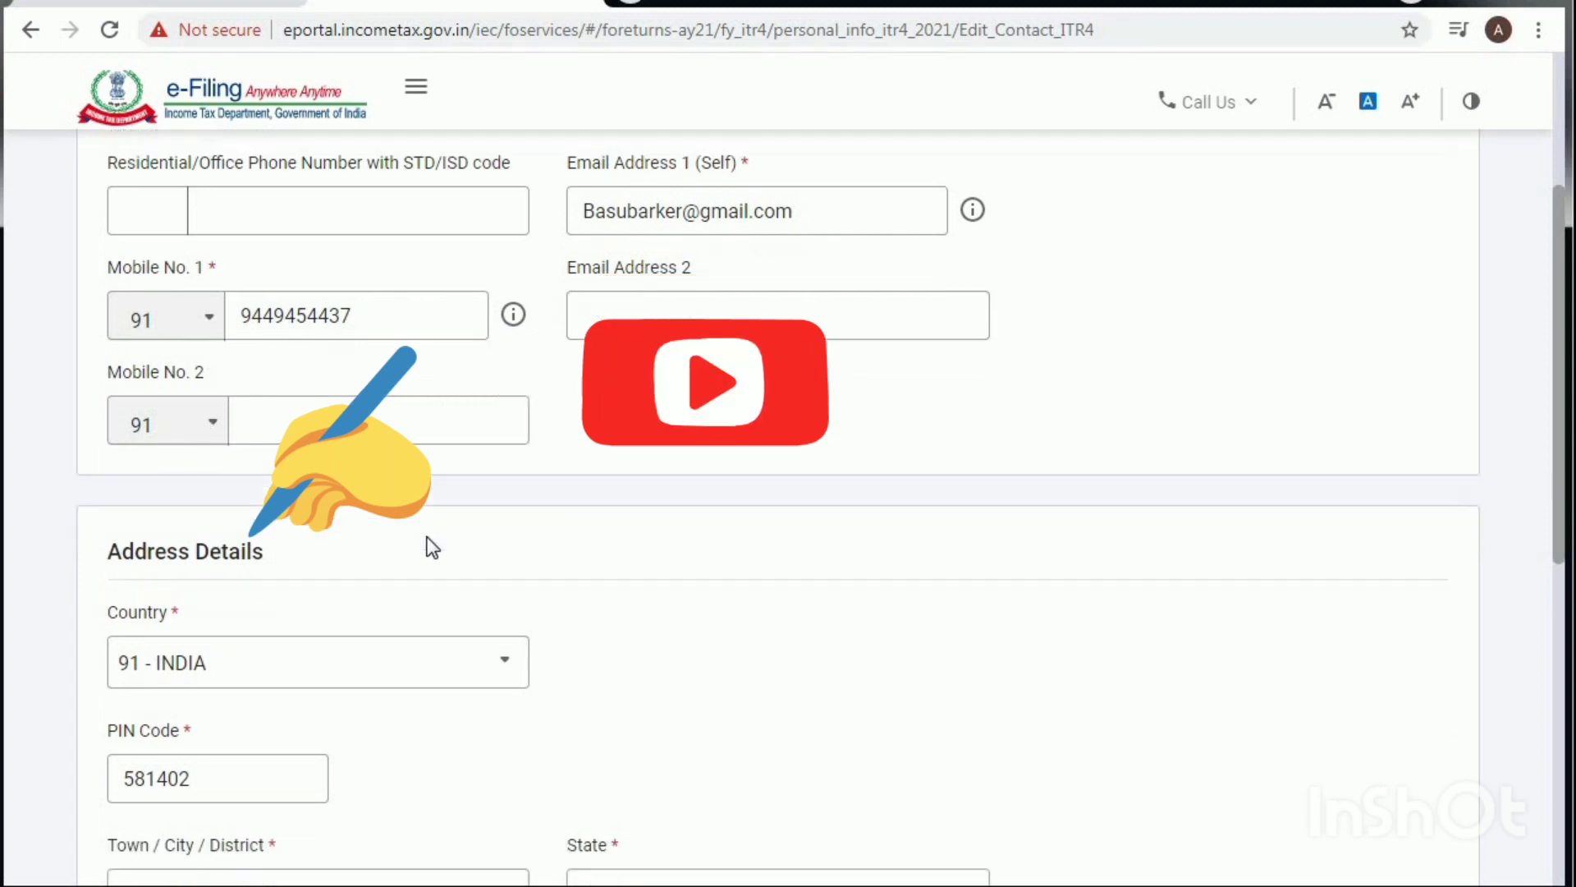
scroll(229, 521, down, 3)
scroll(222, 497, down, 2)
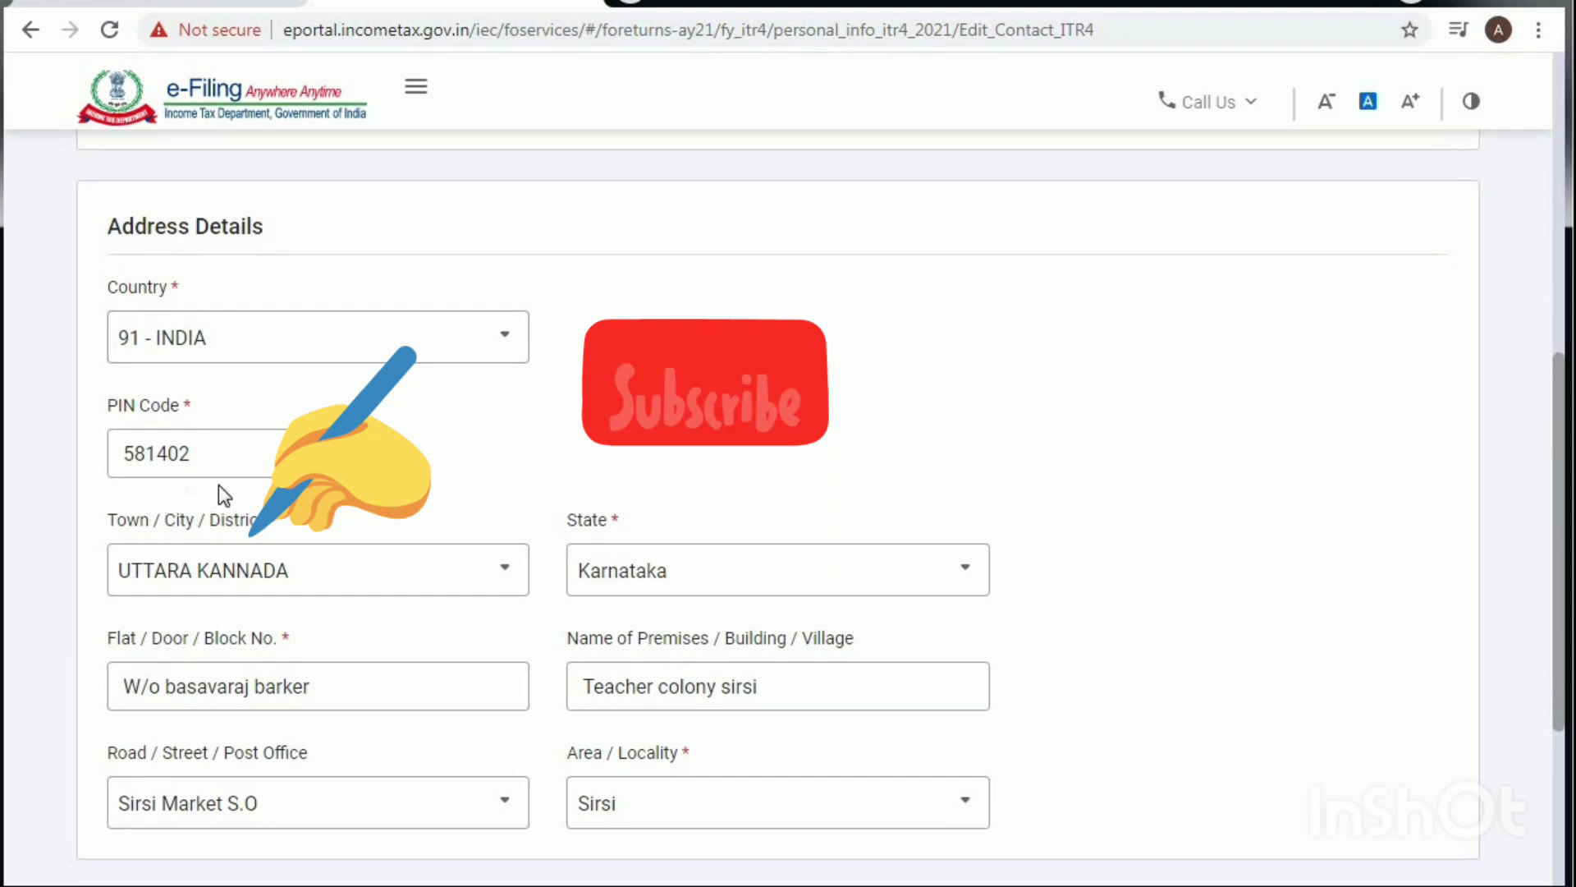
scroll(221, 492, down, 2)
scroll(645, 538, down, 2)
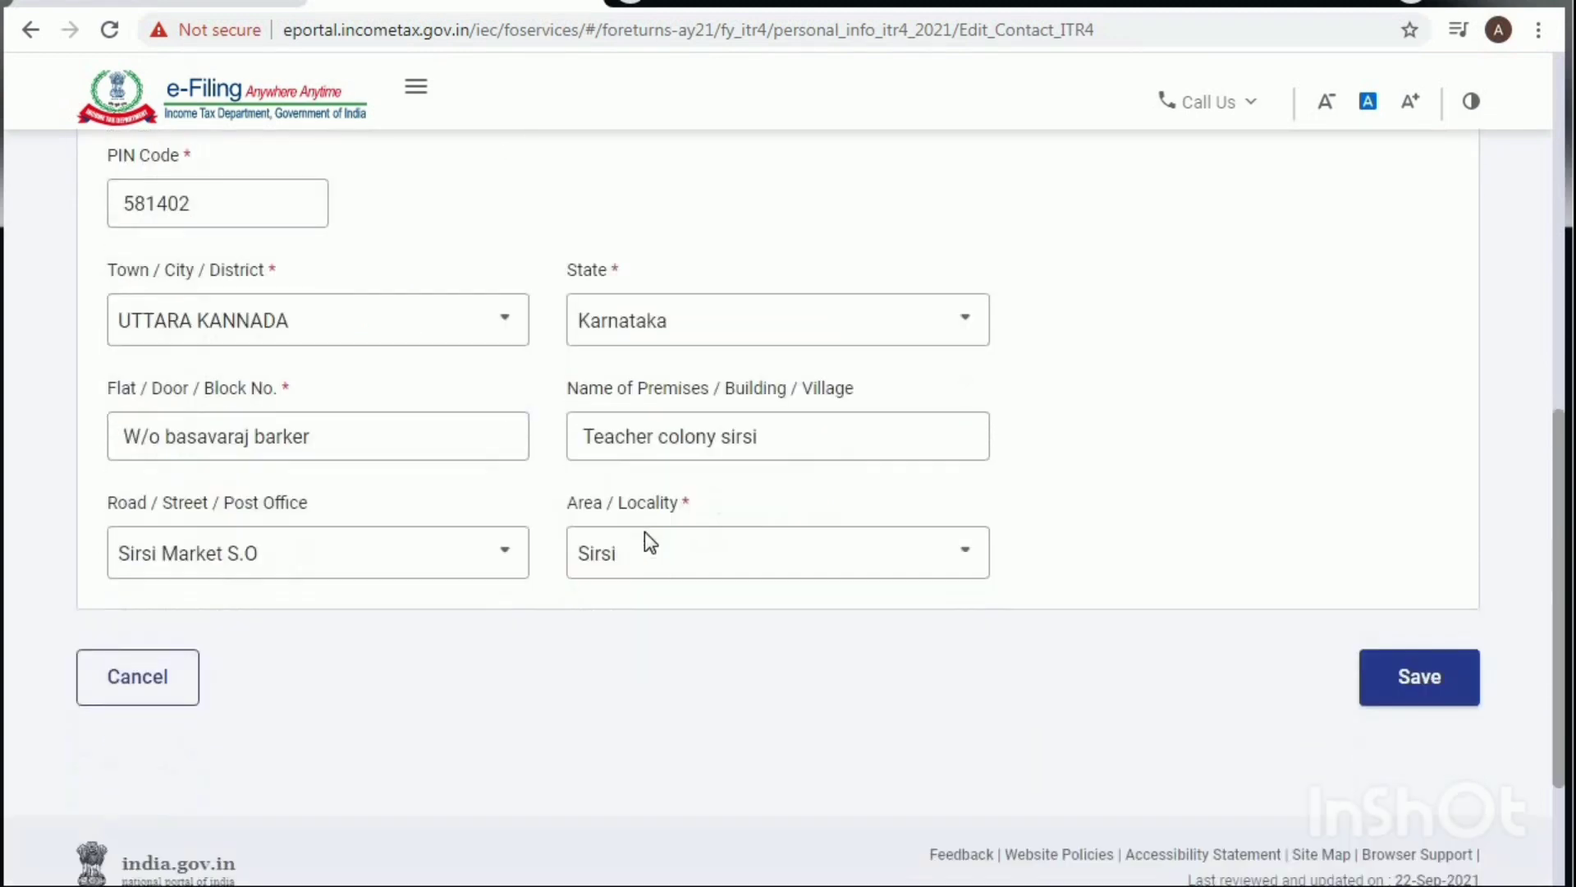
scroll(645, 534, down, 1)
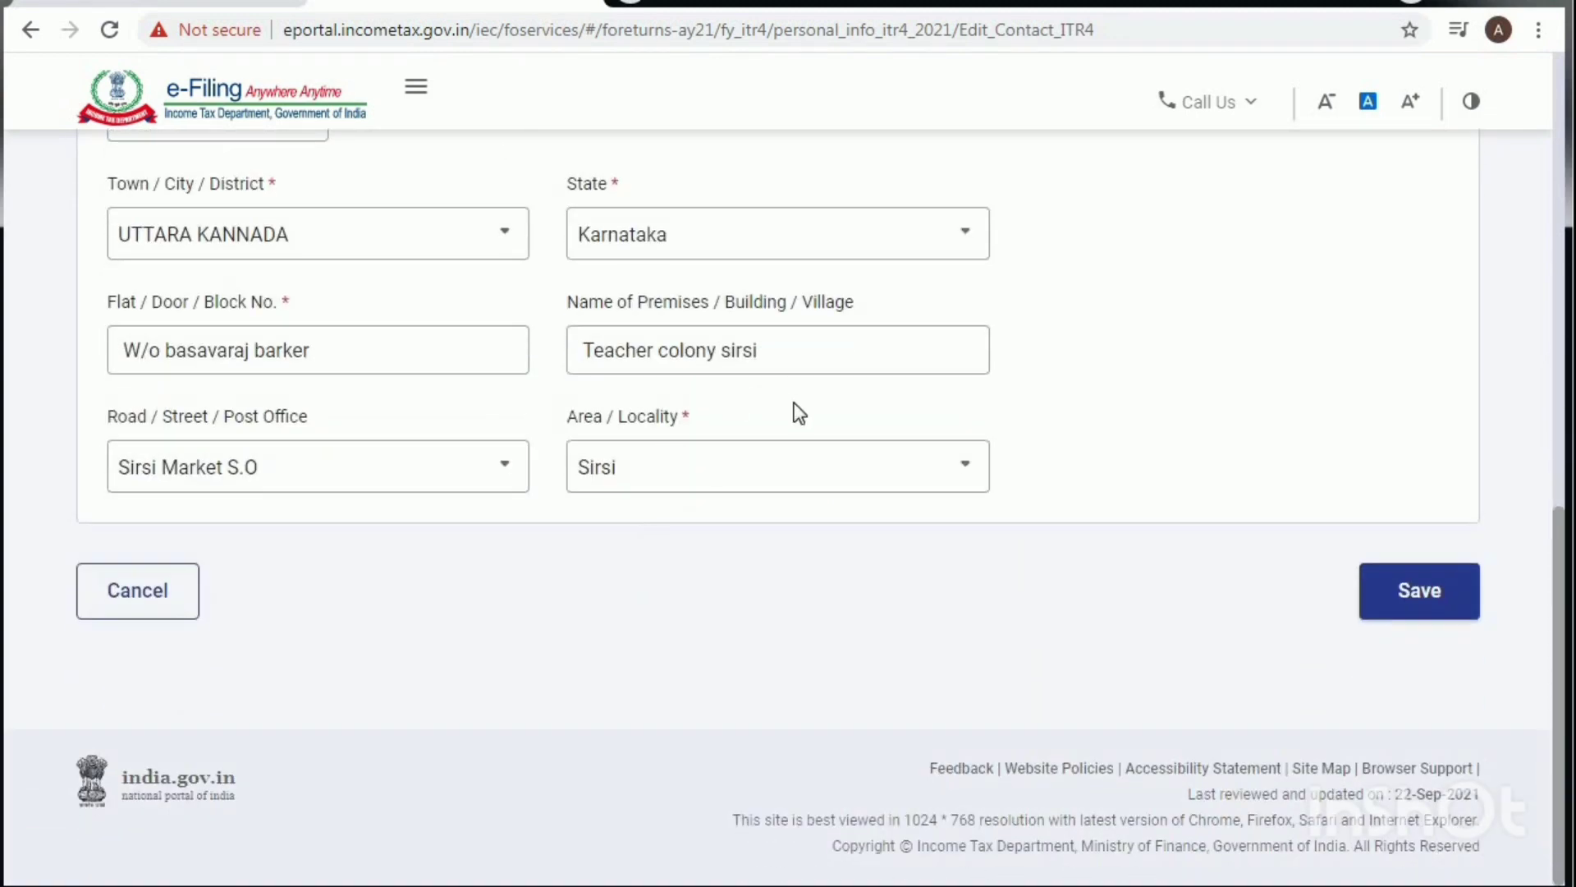
click(1425, 592)
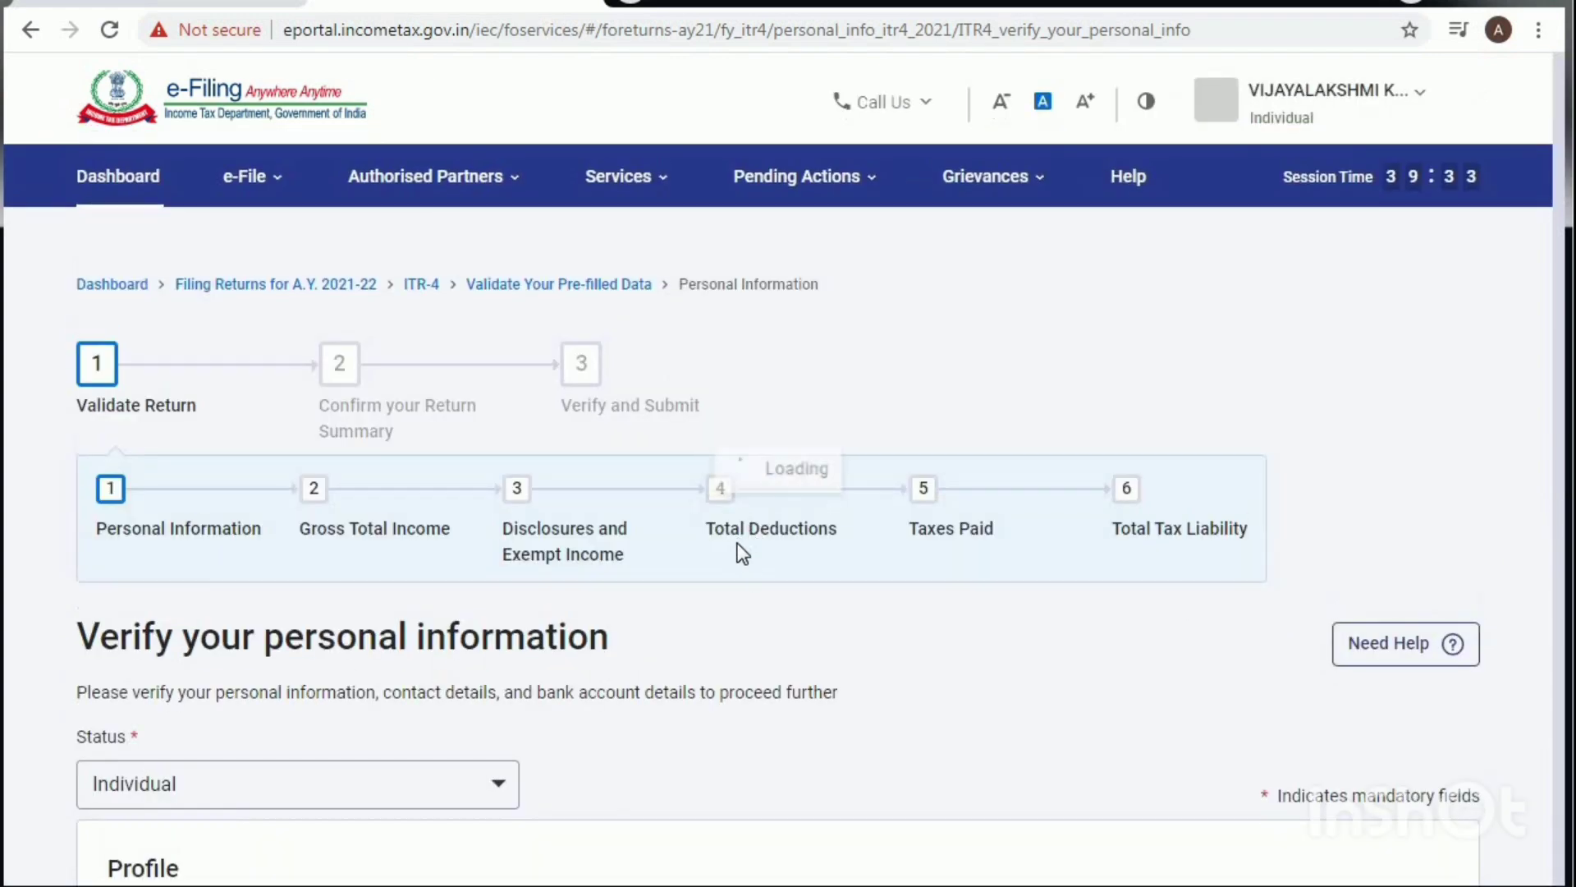
Step: Choose Others from the Nature of Employment dropdown
scroll(742, 555, down, 9)
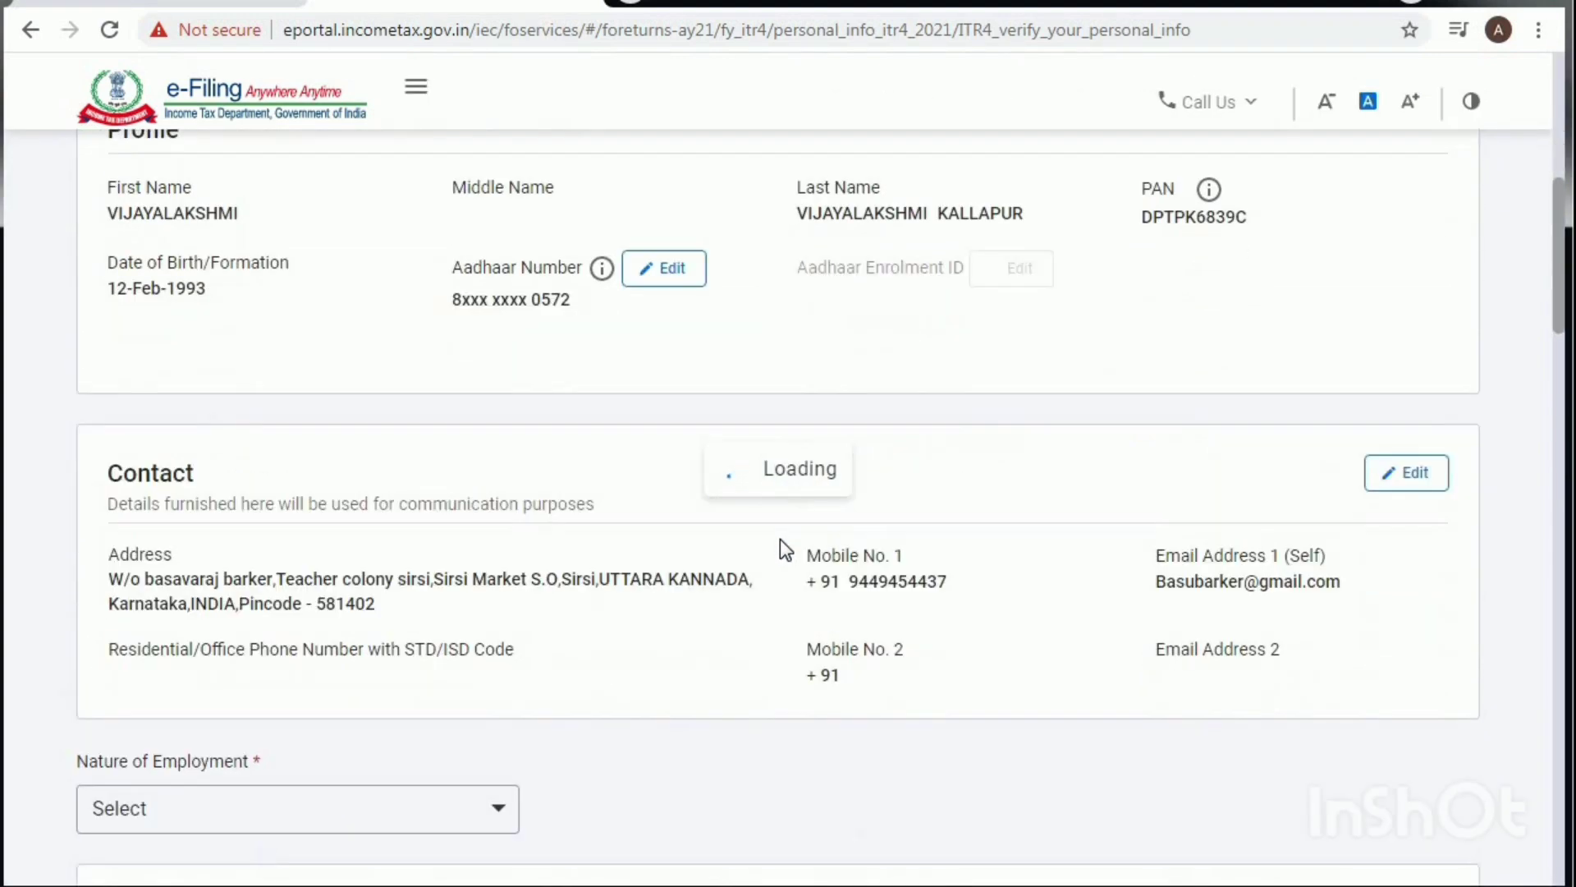
scroll(785, 544, down, 6)
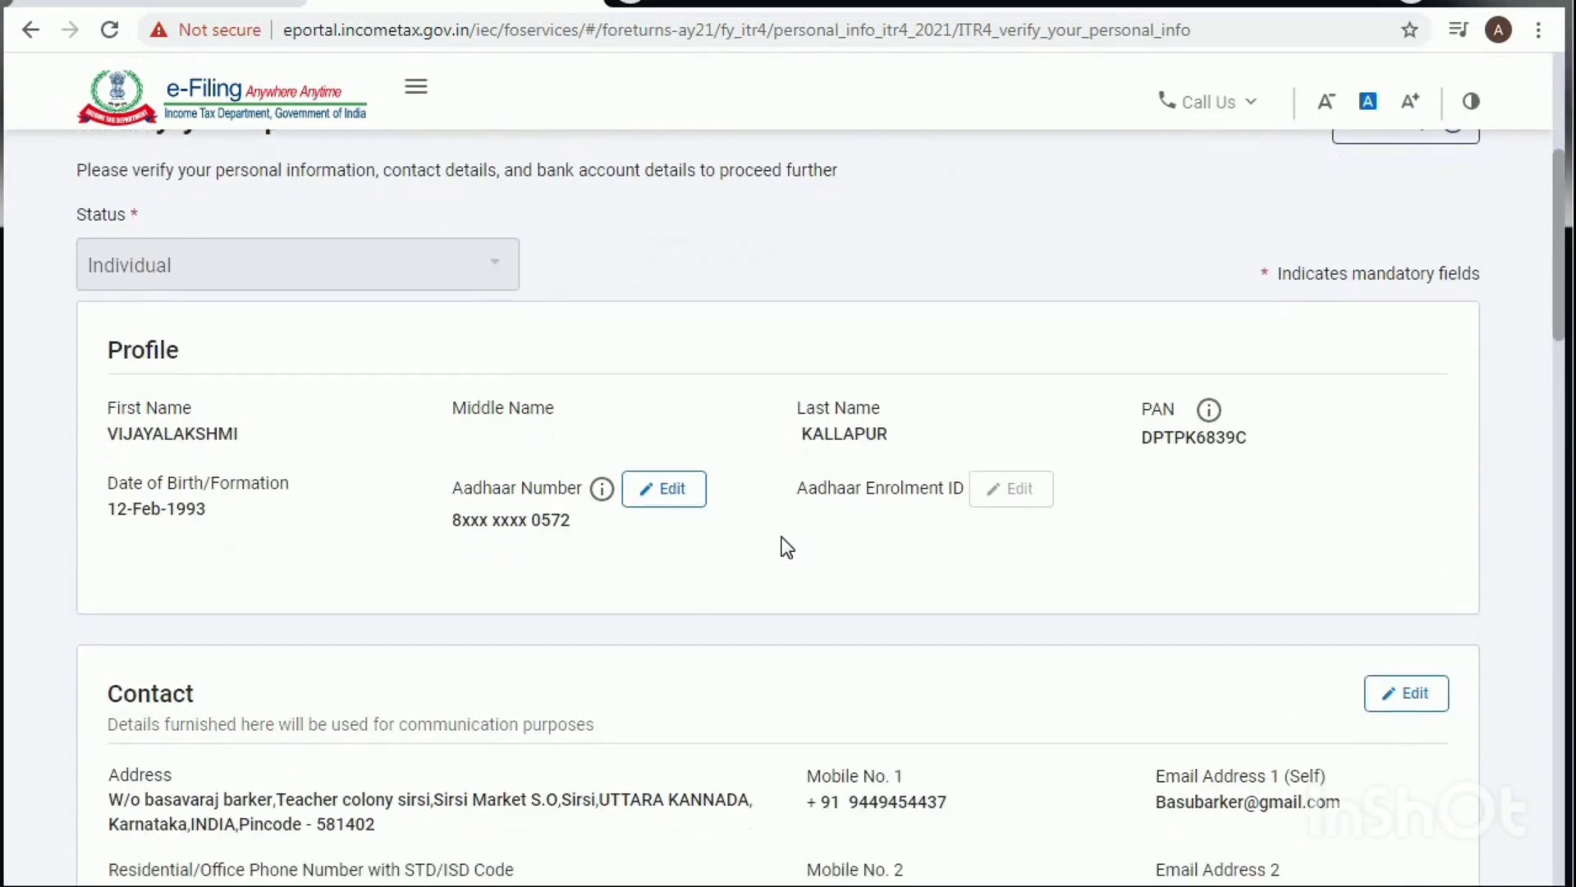
scroll(764, 548, down, 7)
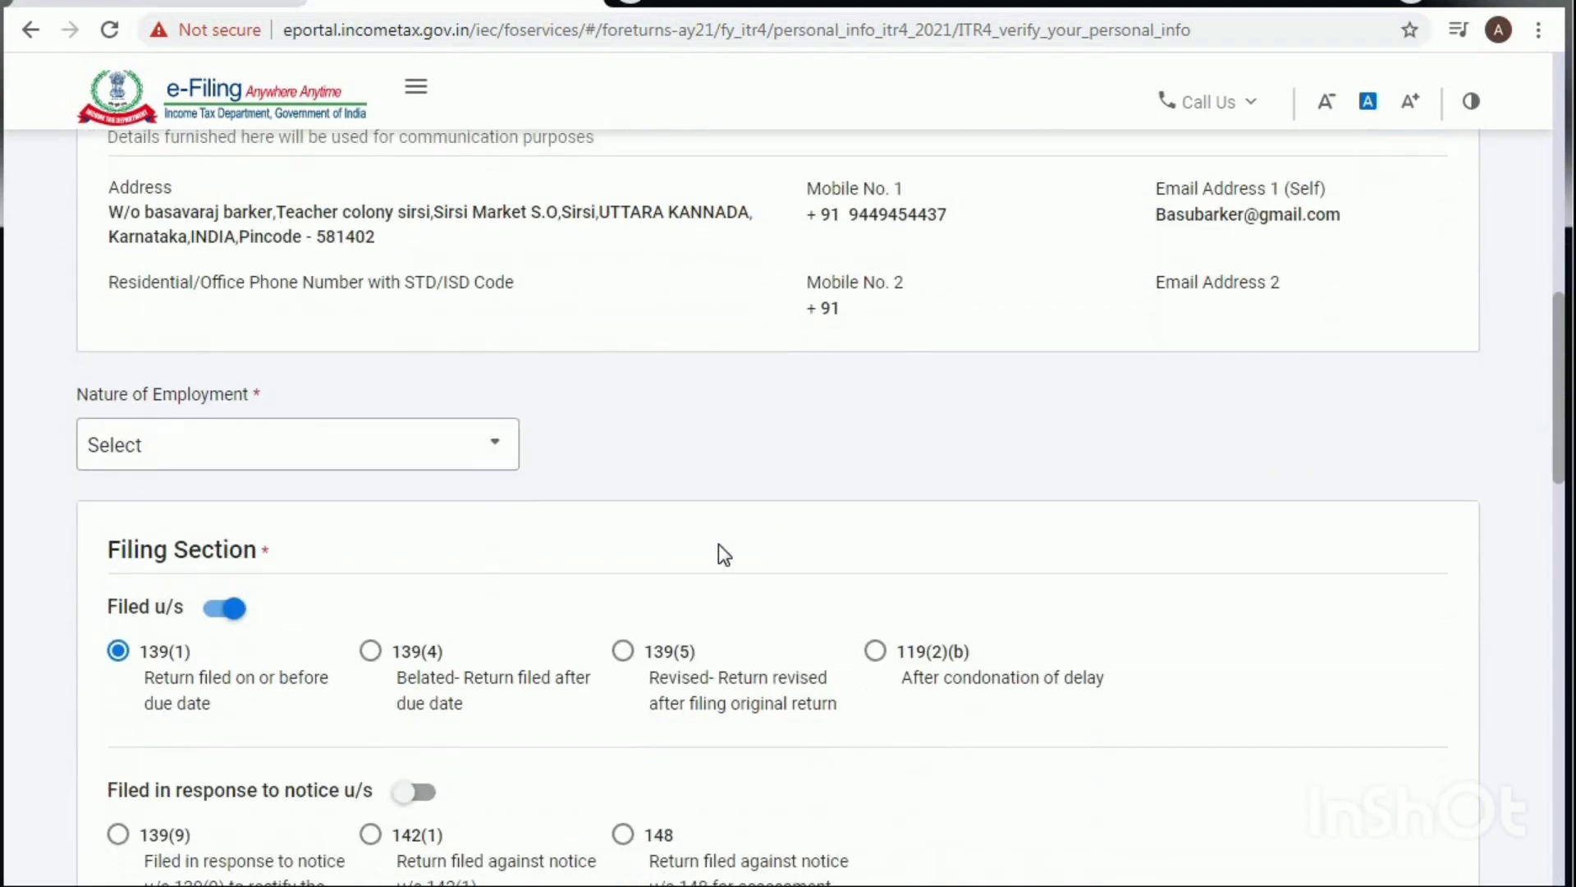
click(406, 456)
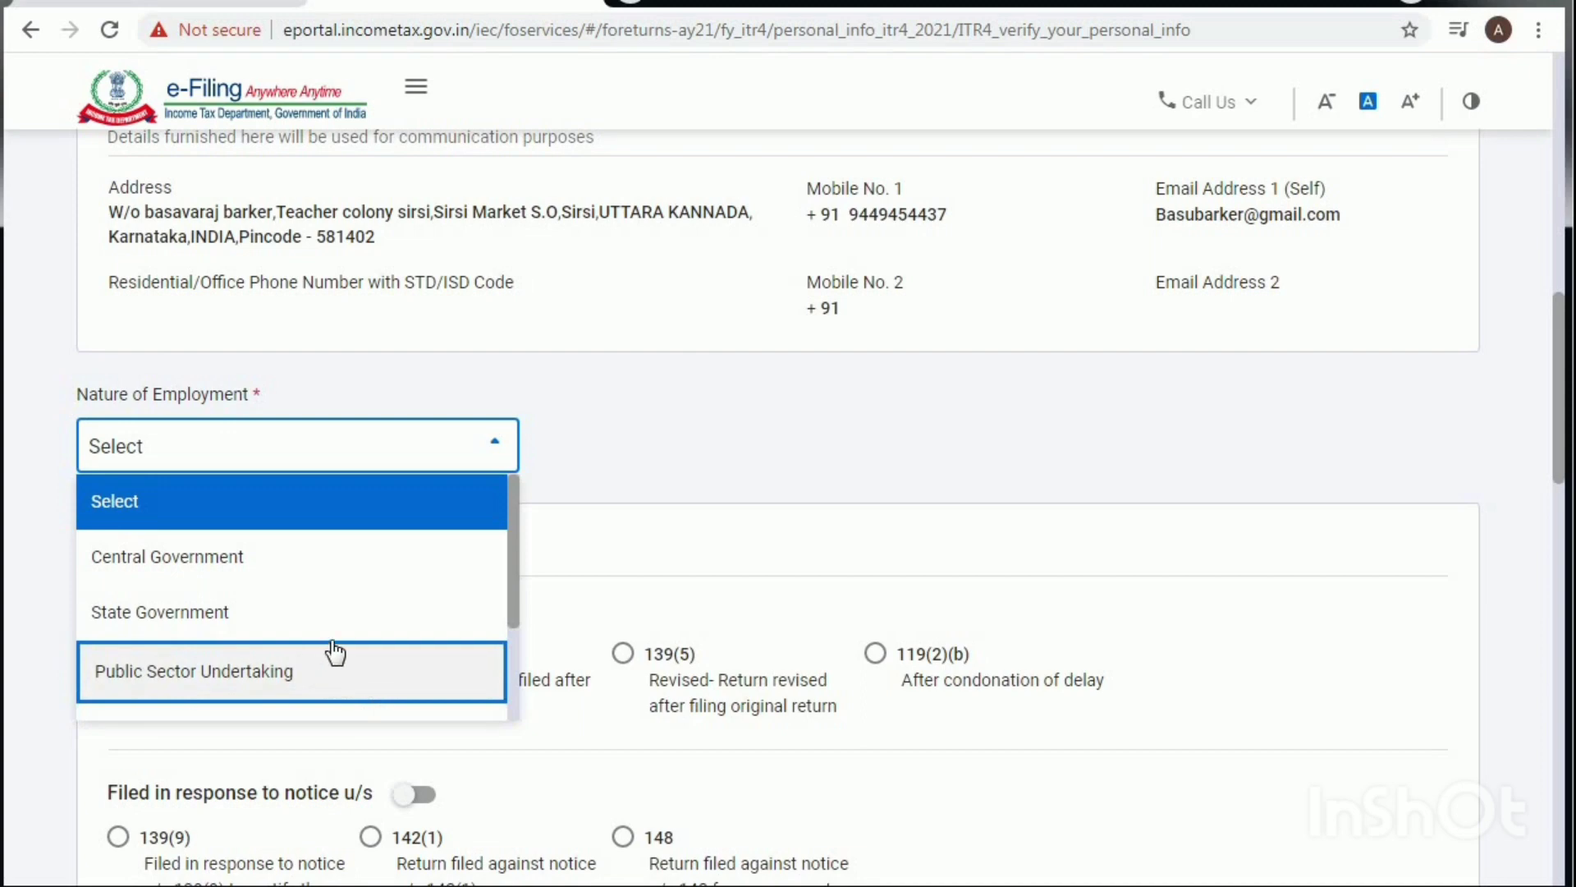
scroll(247, 624, down, 2)
scroll(254, 599, down, 1)
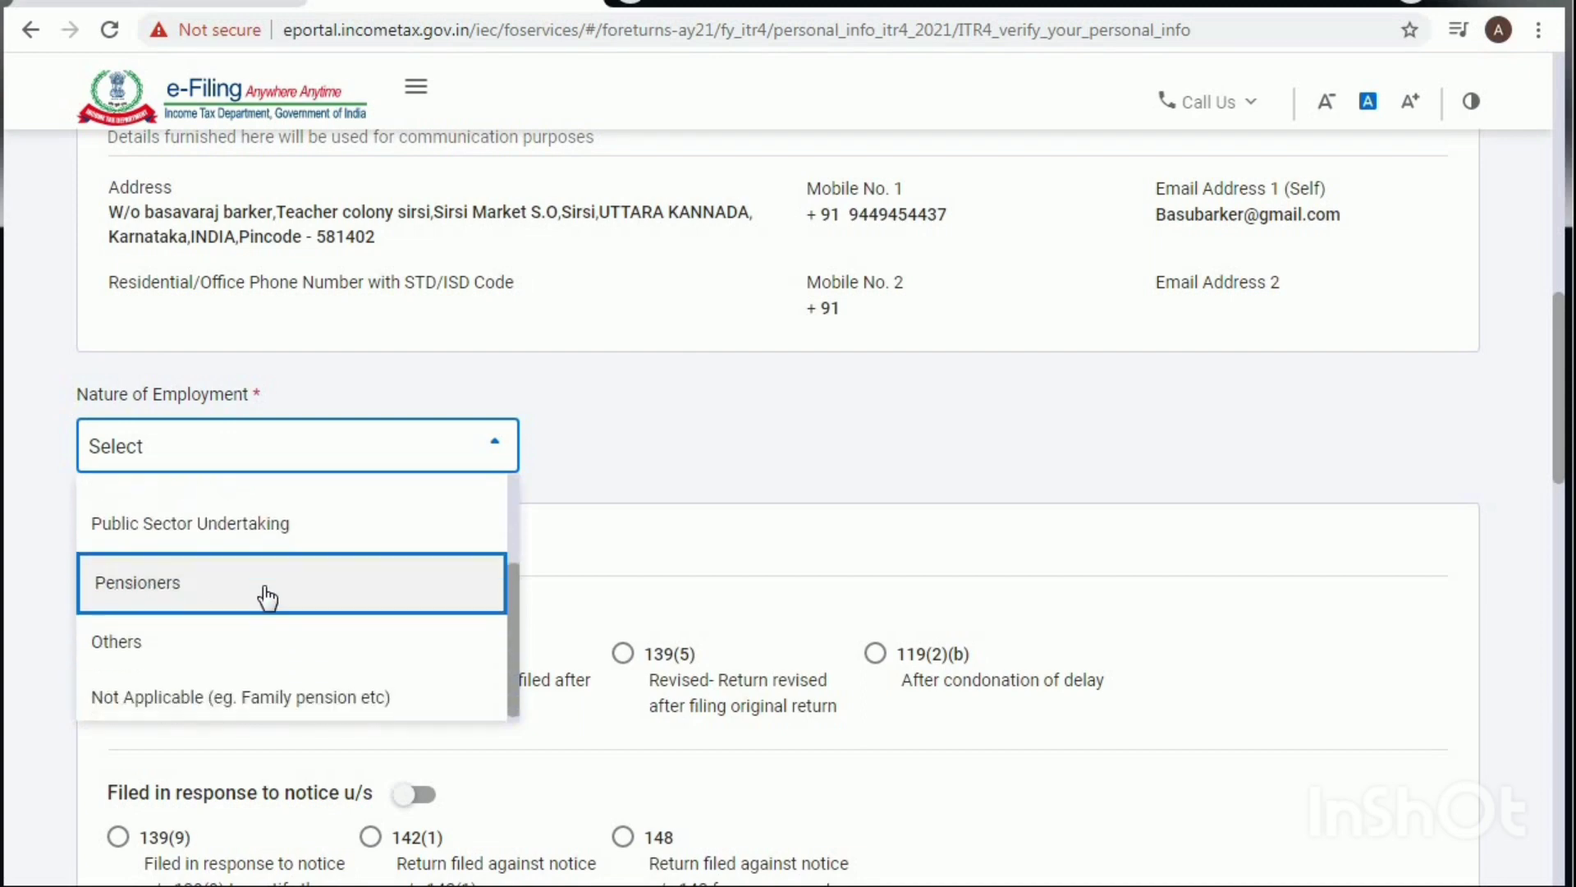
click(127, 634)
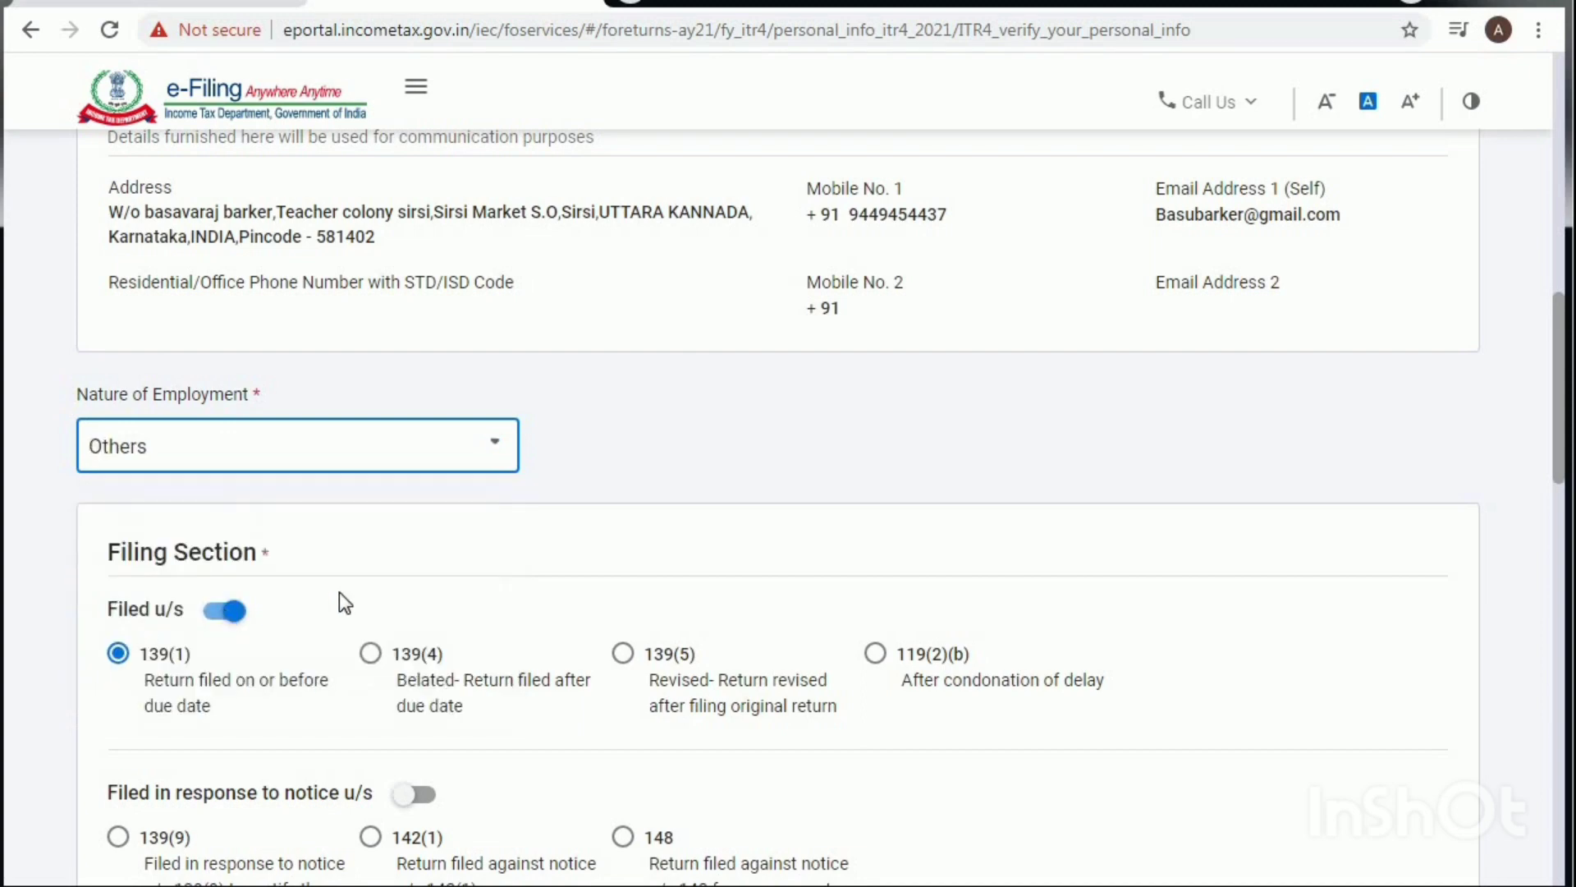
scroll(429, 585, down, 3)
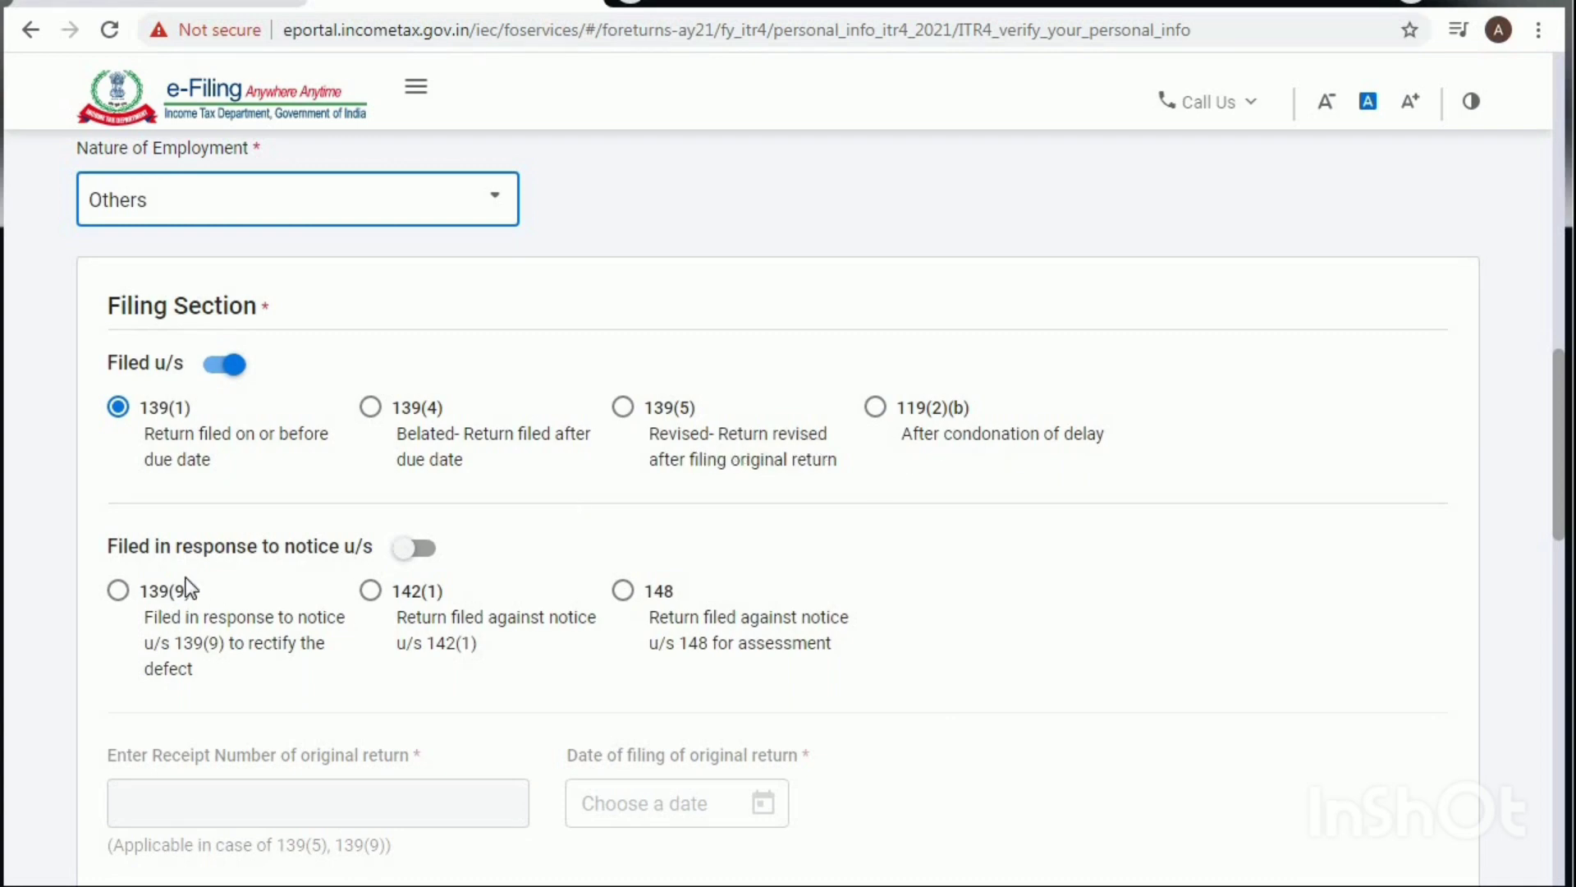
Step: Answer No to 'Are you opting for new tax regime u/s 115BAC?'
scroll(185, 579, down, 3)
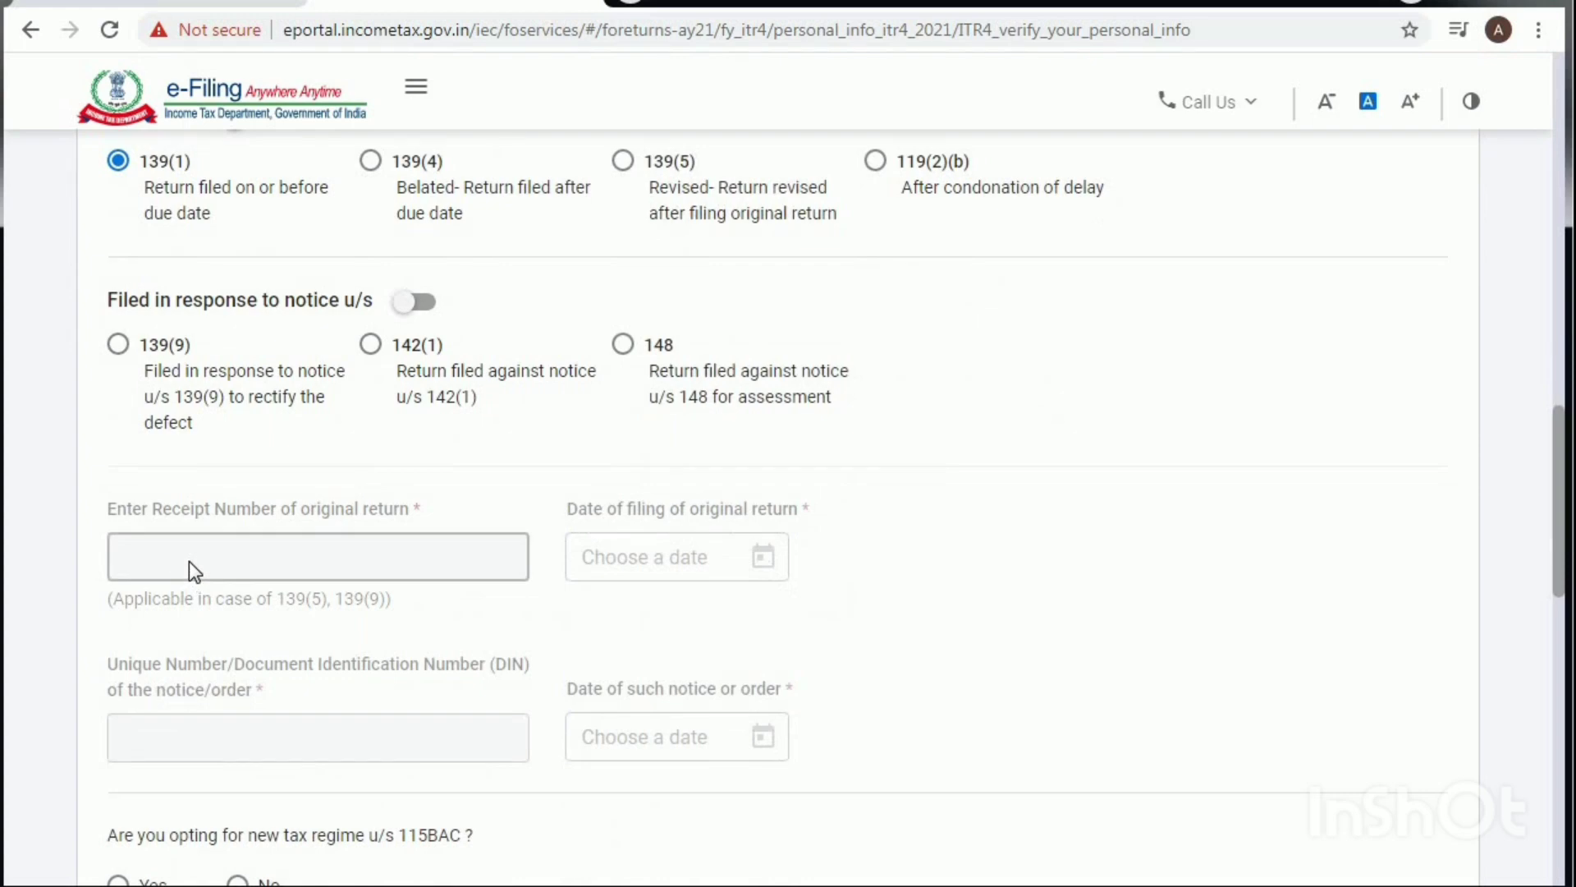
scroll(194, 560, down, 5)
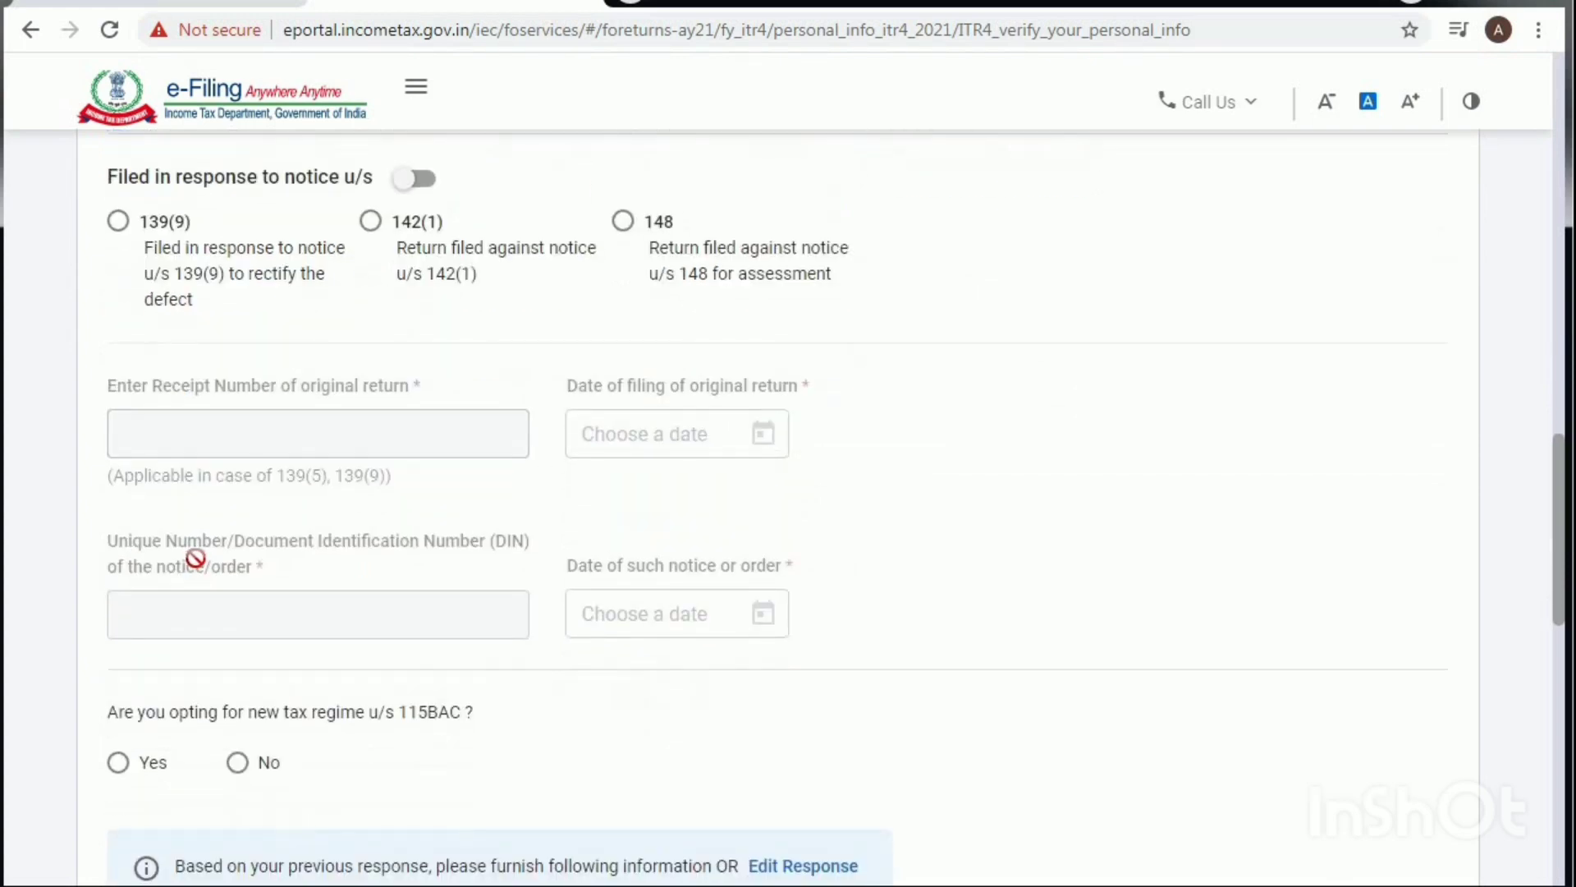
click(238, 516)
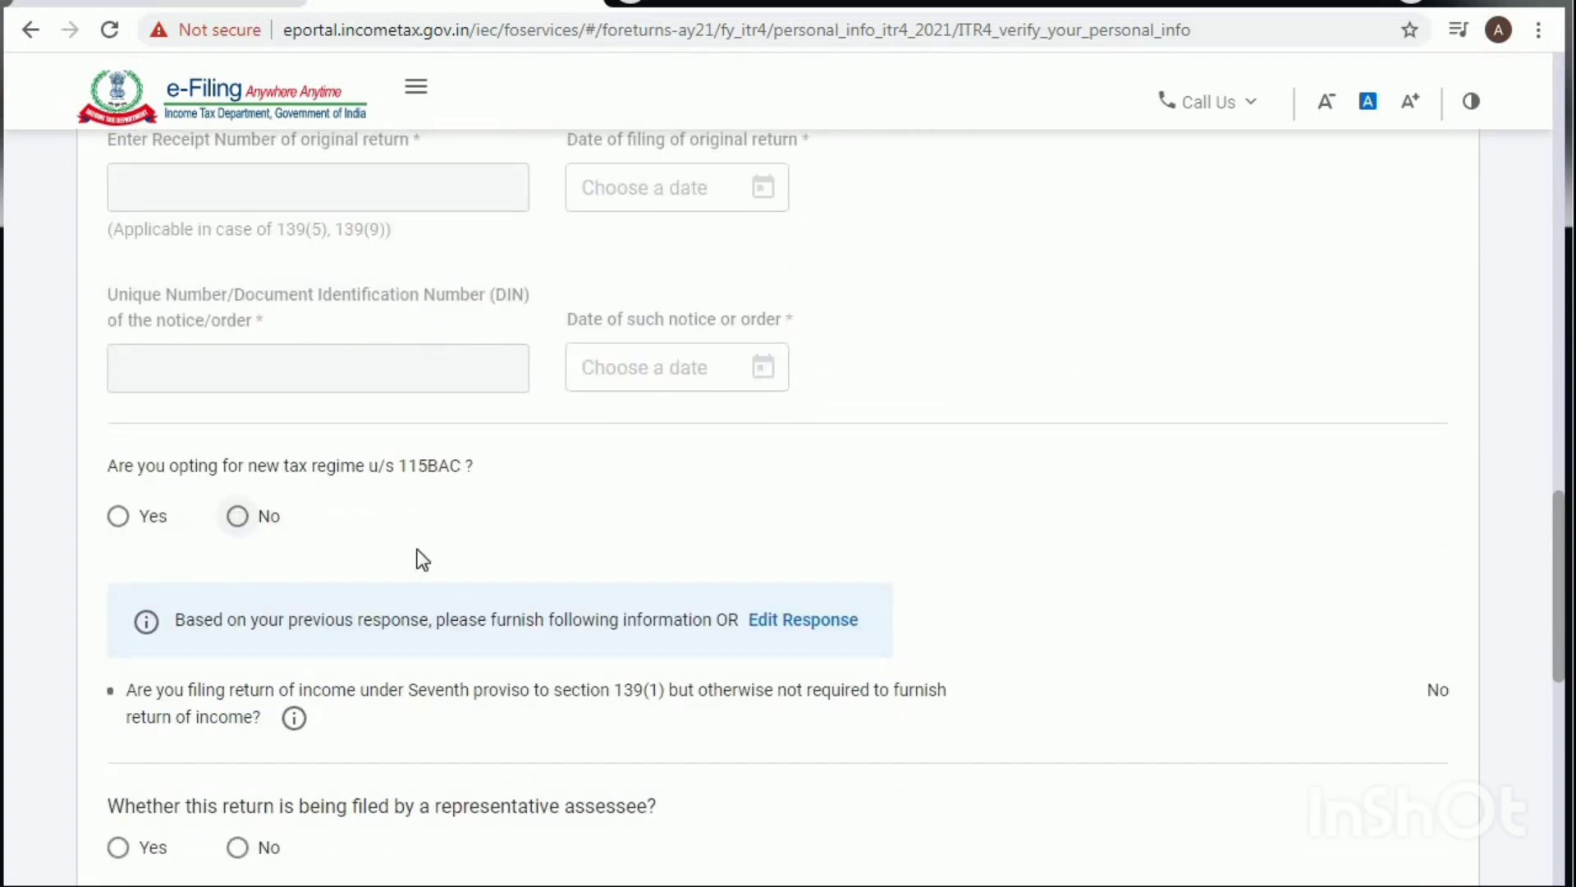
scroll(452, 558, down, 5)
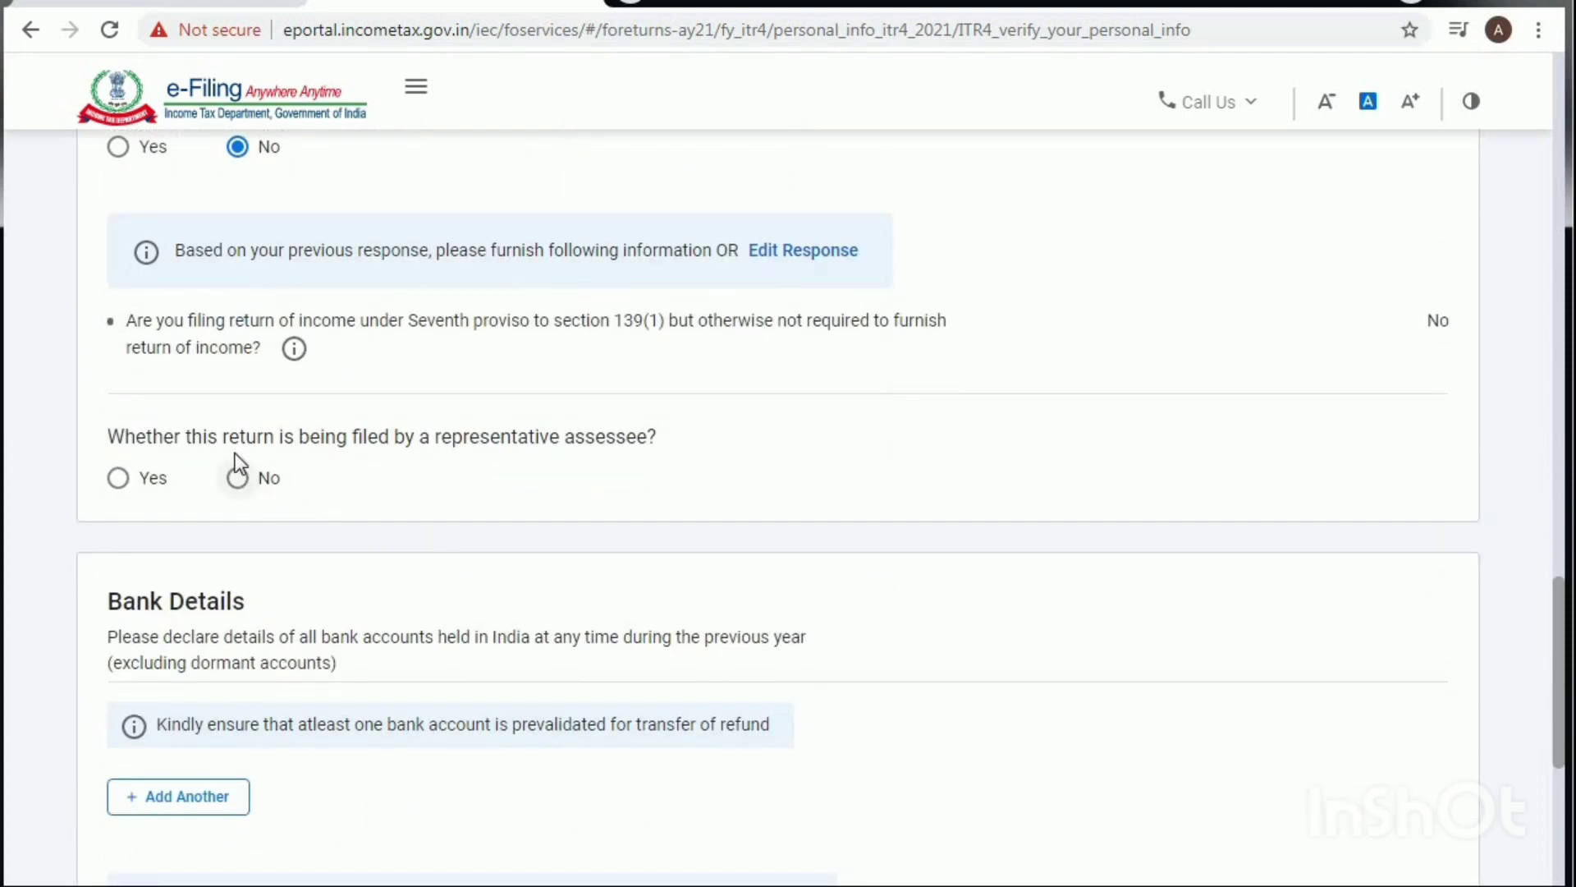
scroll(275, 443, up, 2)
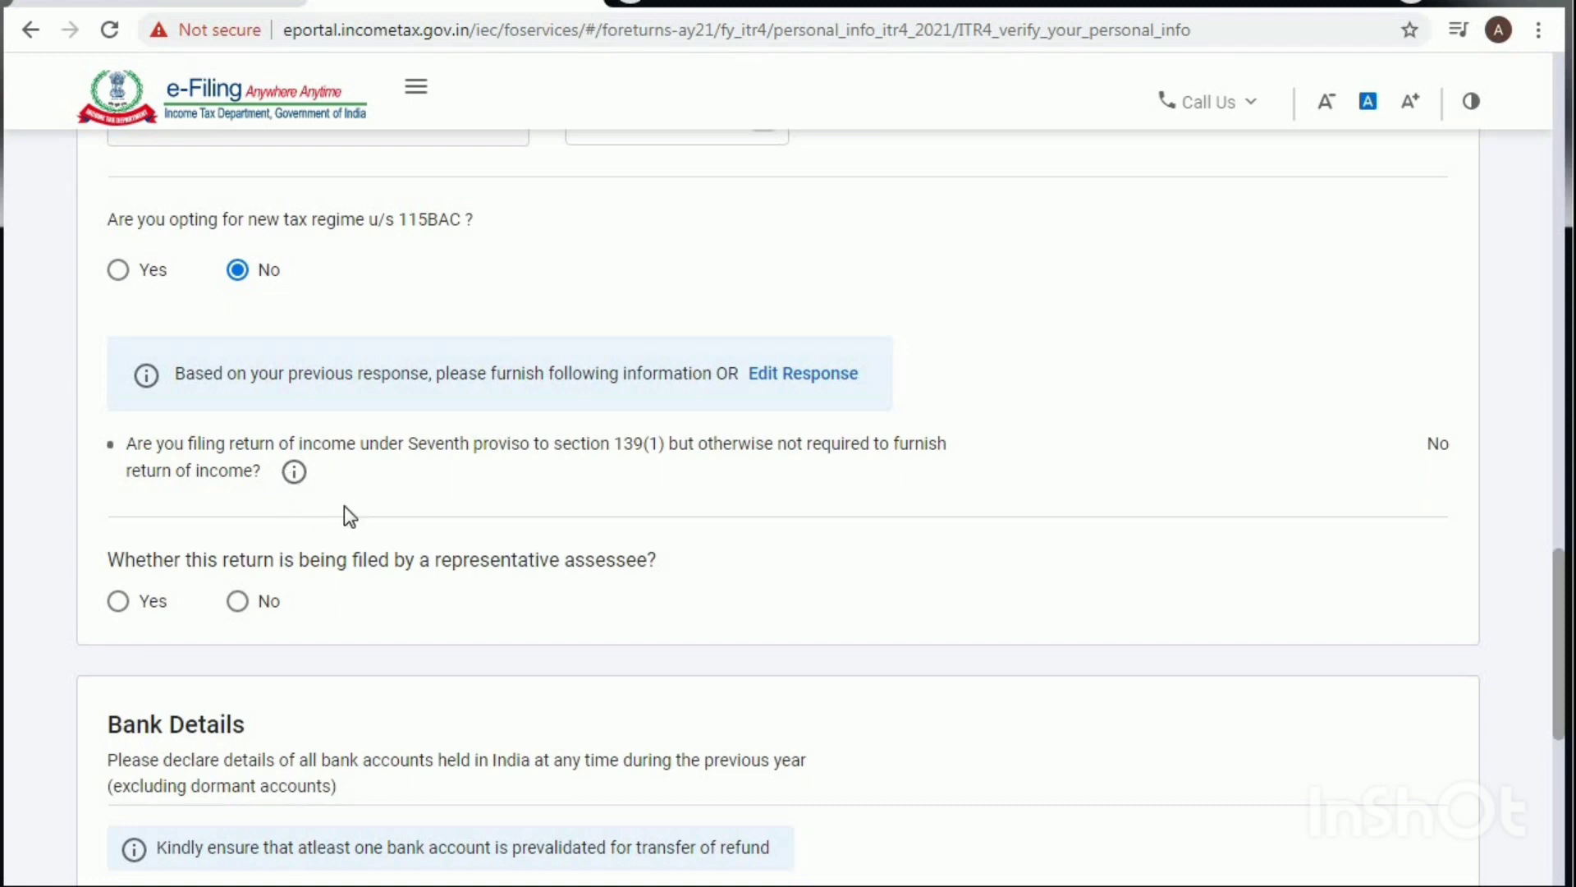
scroll(357, 513, down, 1)
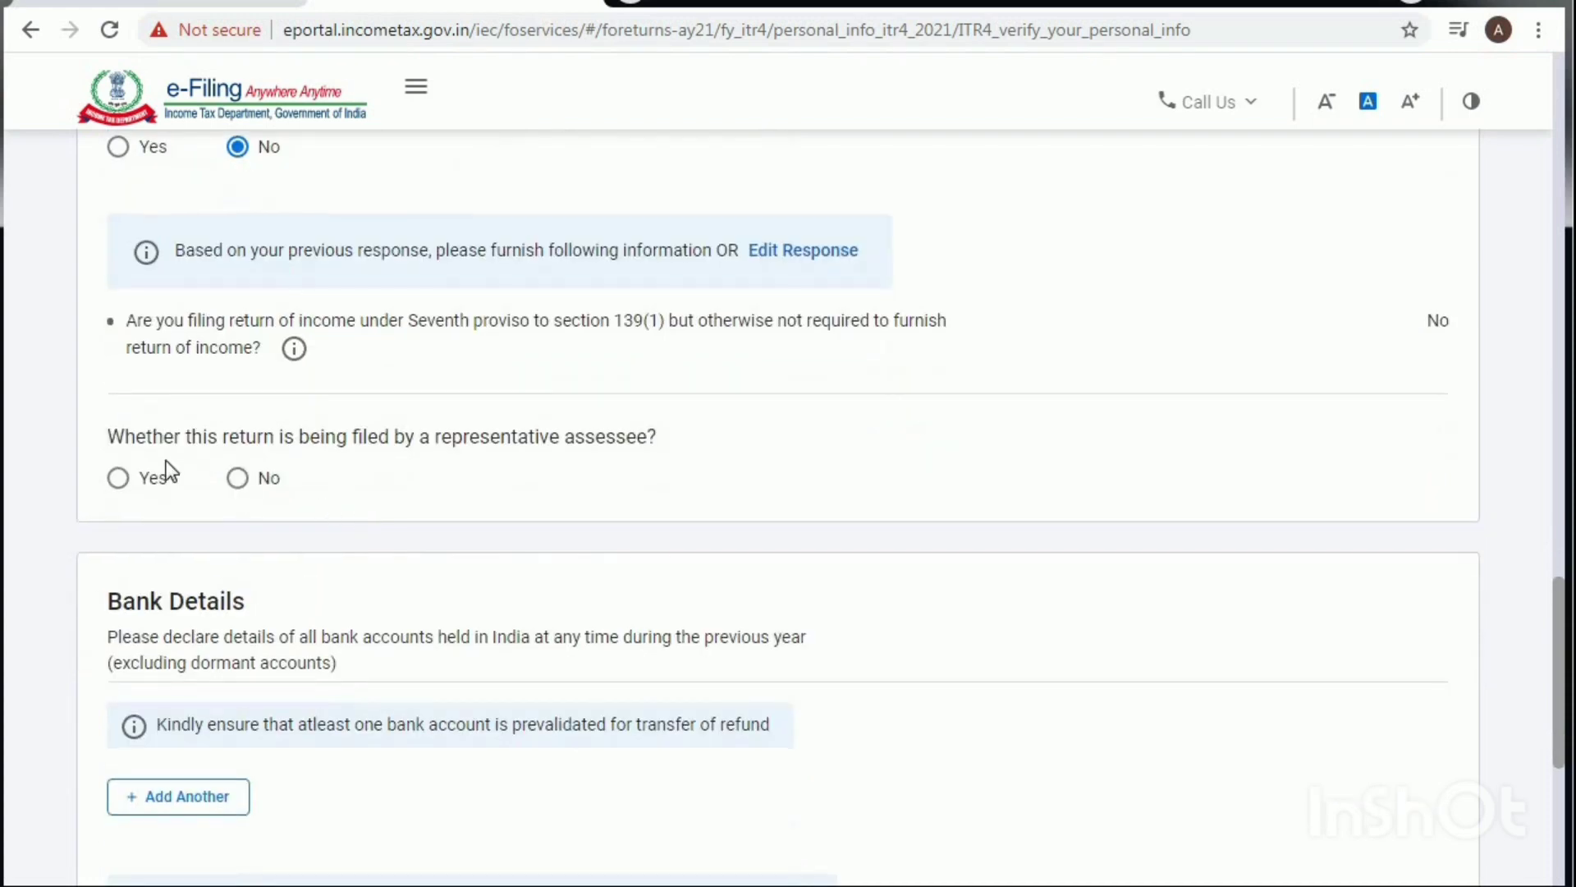
Step: Answer No to filing by a representative assessee, confirm, and start adding another bank account
click(237, 479)
scroll(407, 565, down, 6)
click(1395, 641)
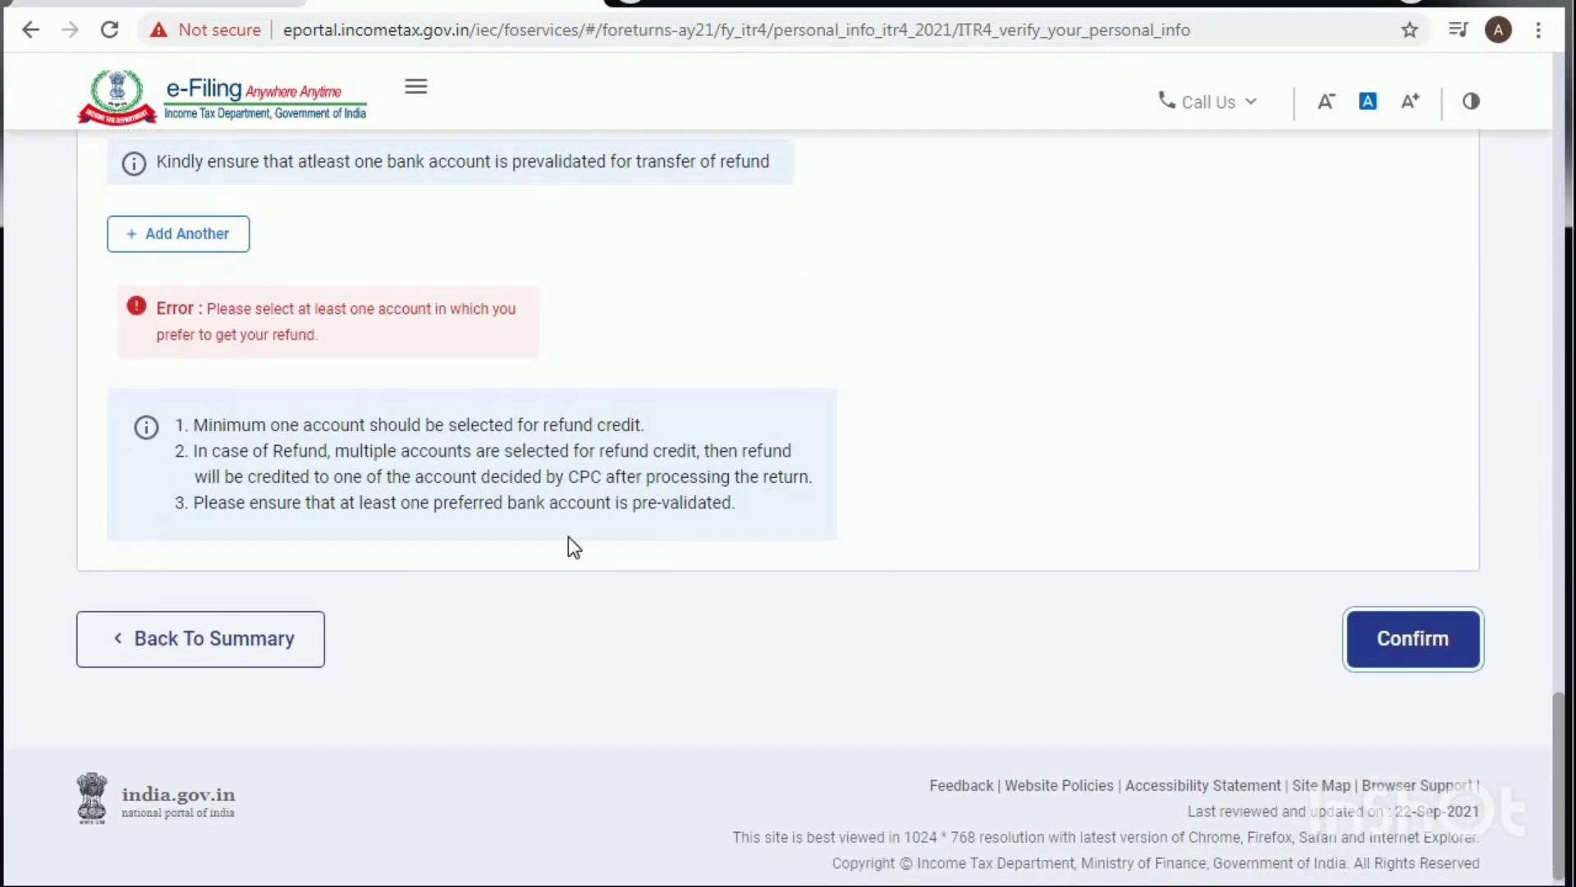
click(191, 233)
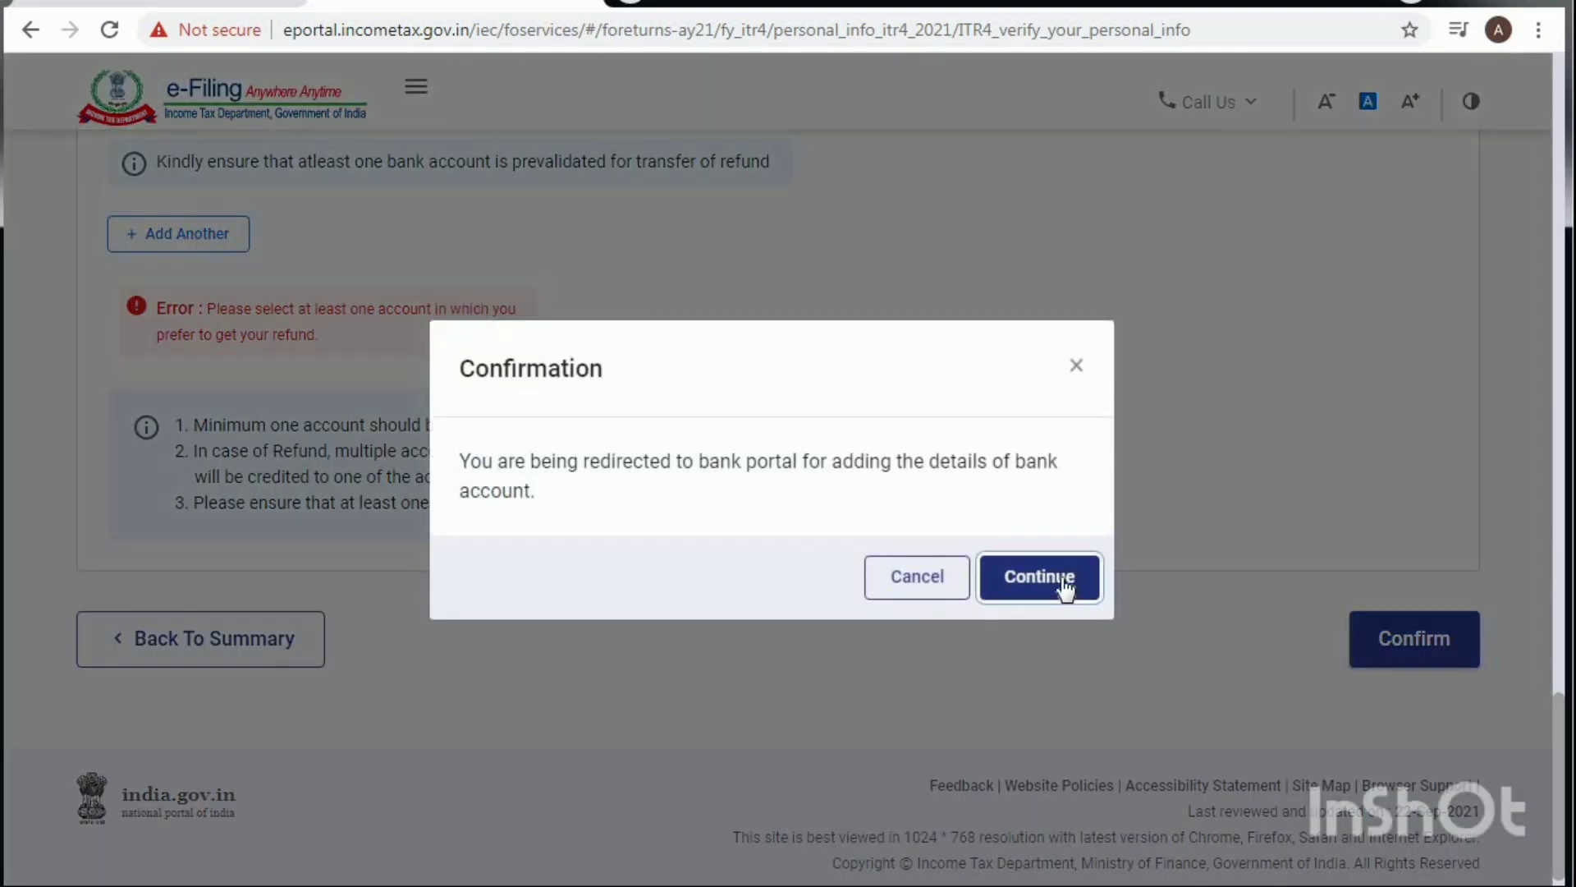
click(1056, 582)
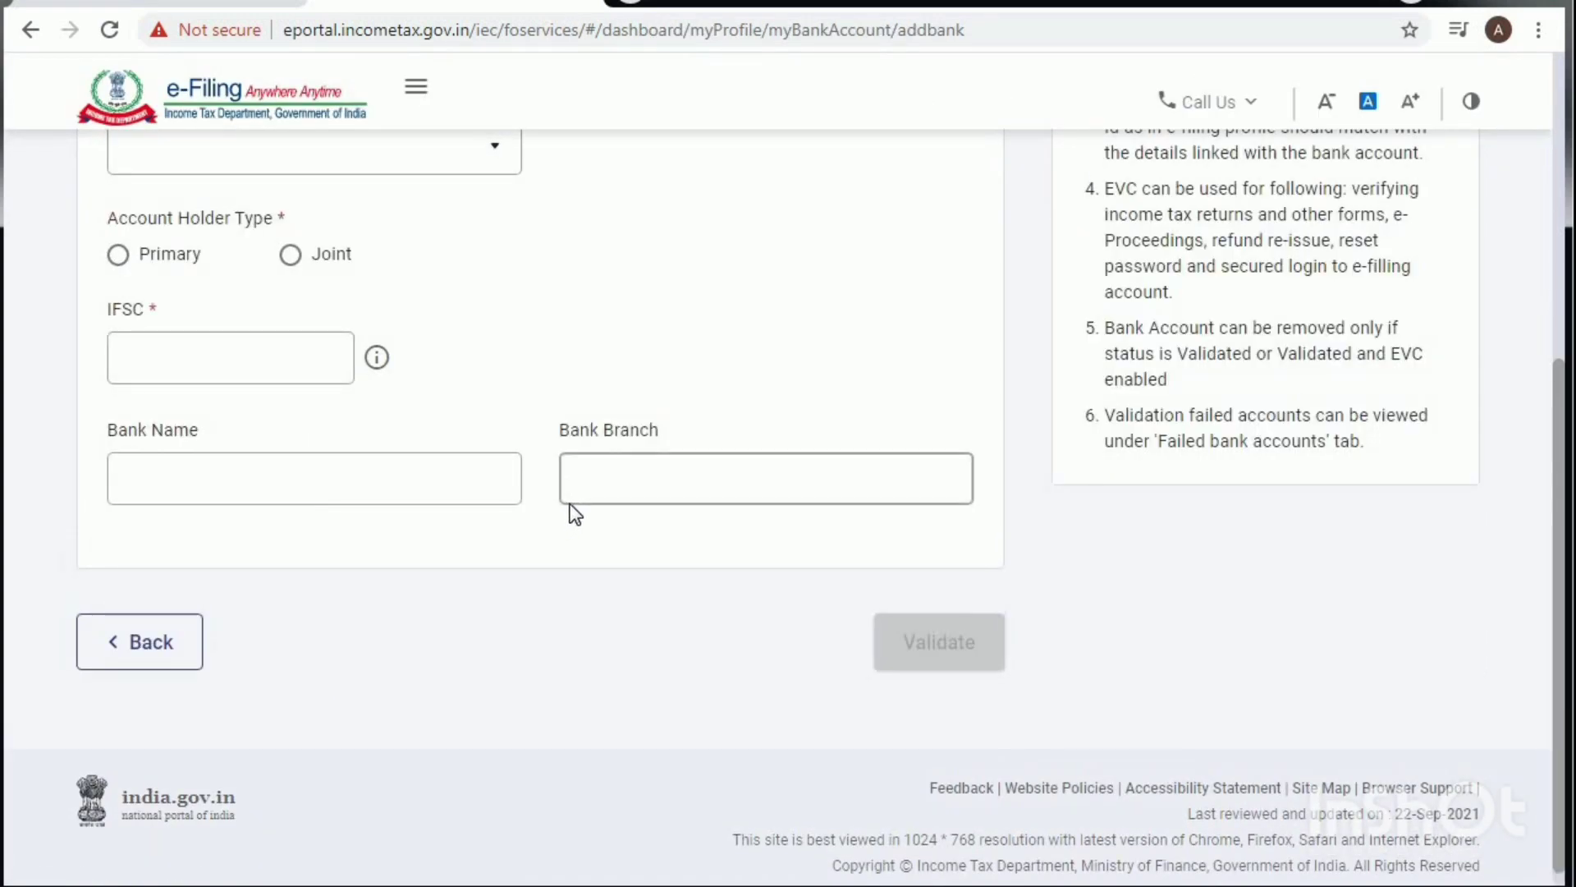
Step: Enter the bank account number, then retype it in Confirm Bank Account Number so both match
scroll(571, 503, up, 5)
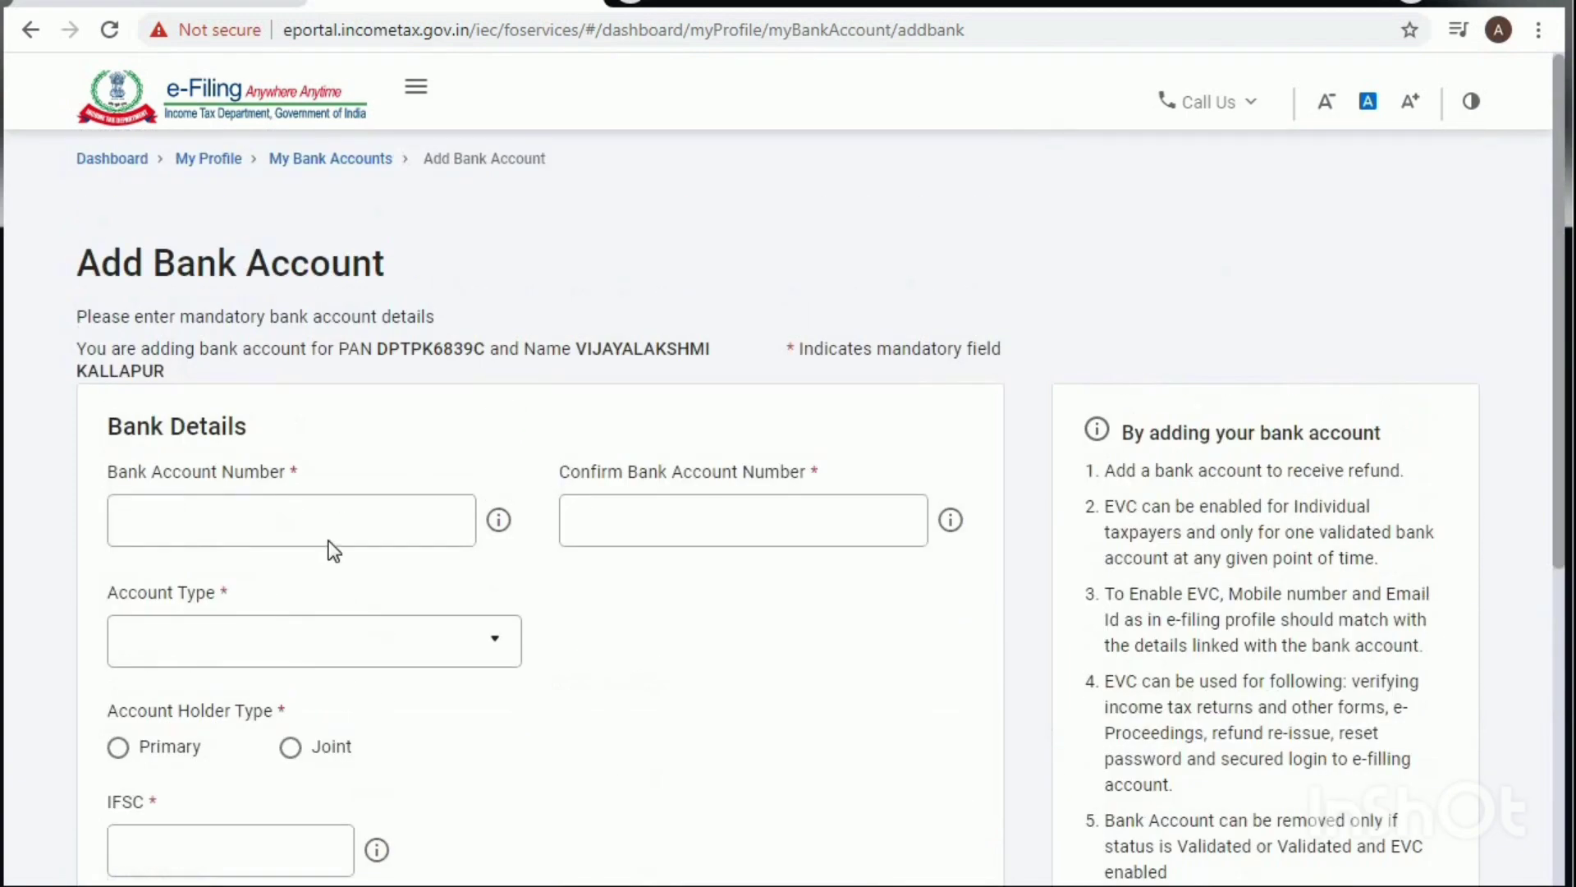
click(328, 521)
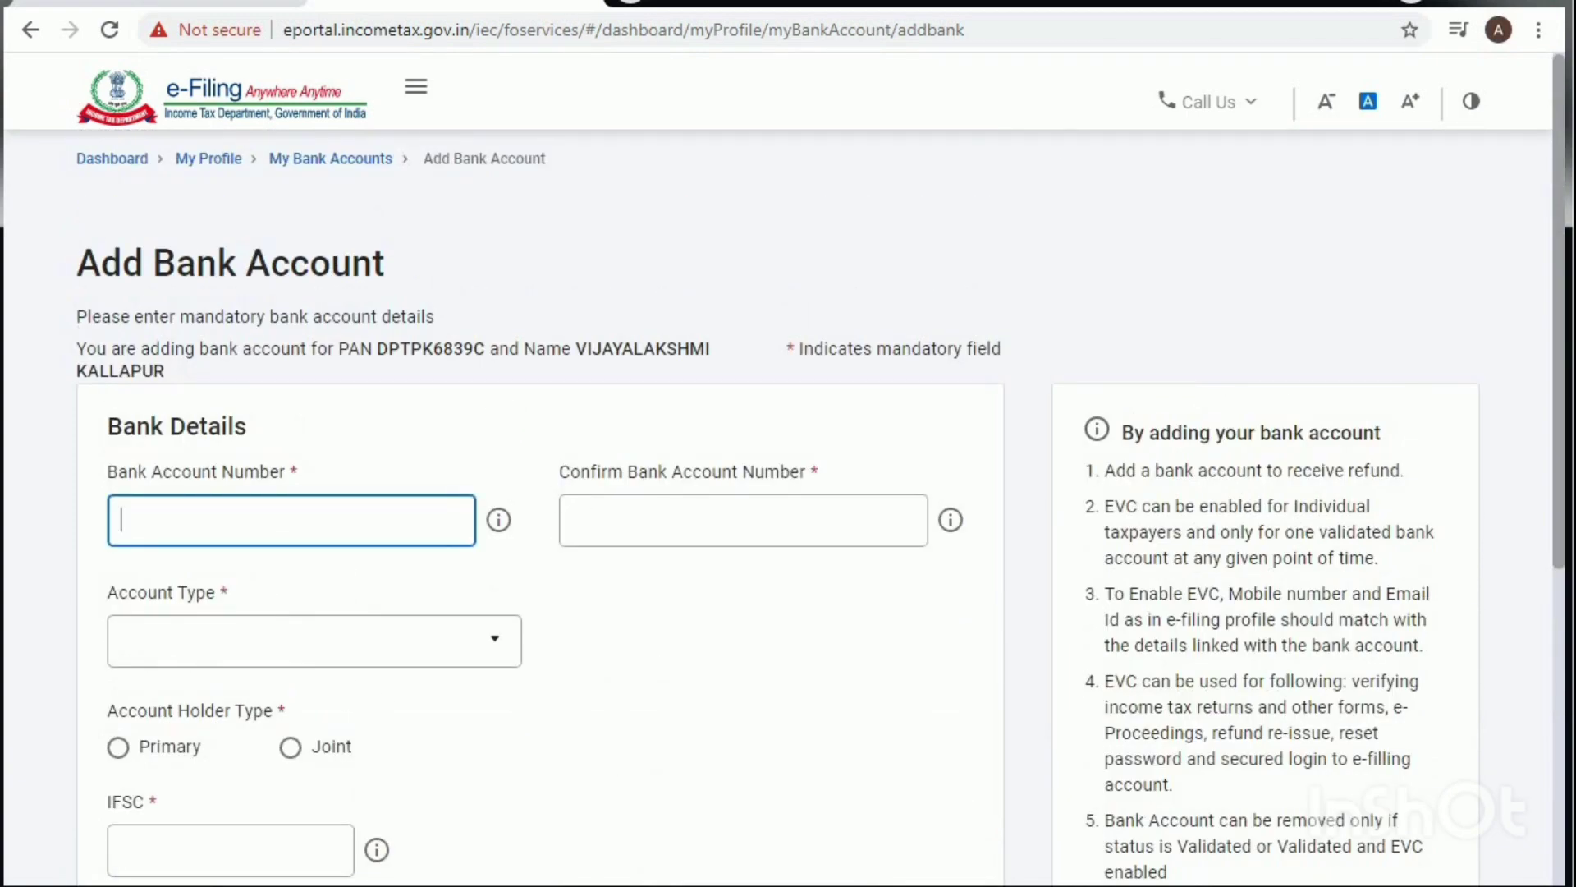
key(Tab)
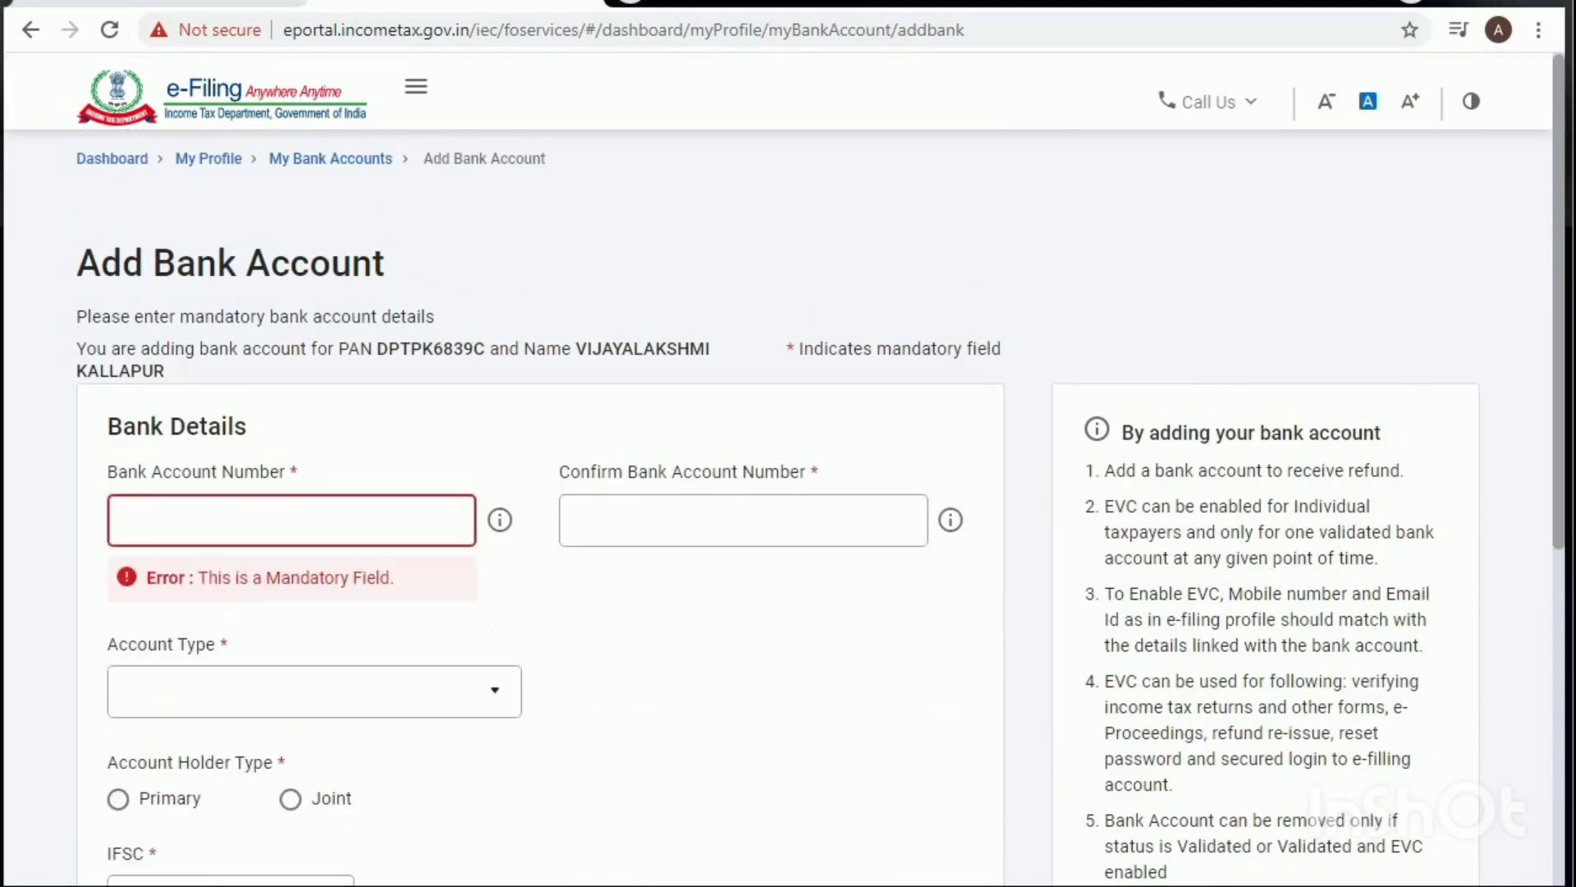
click(172, 523)
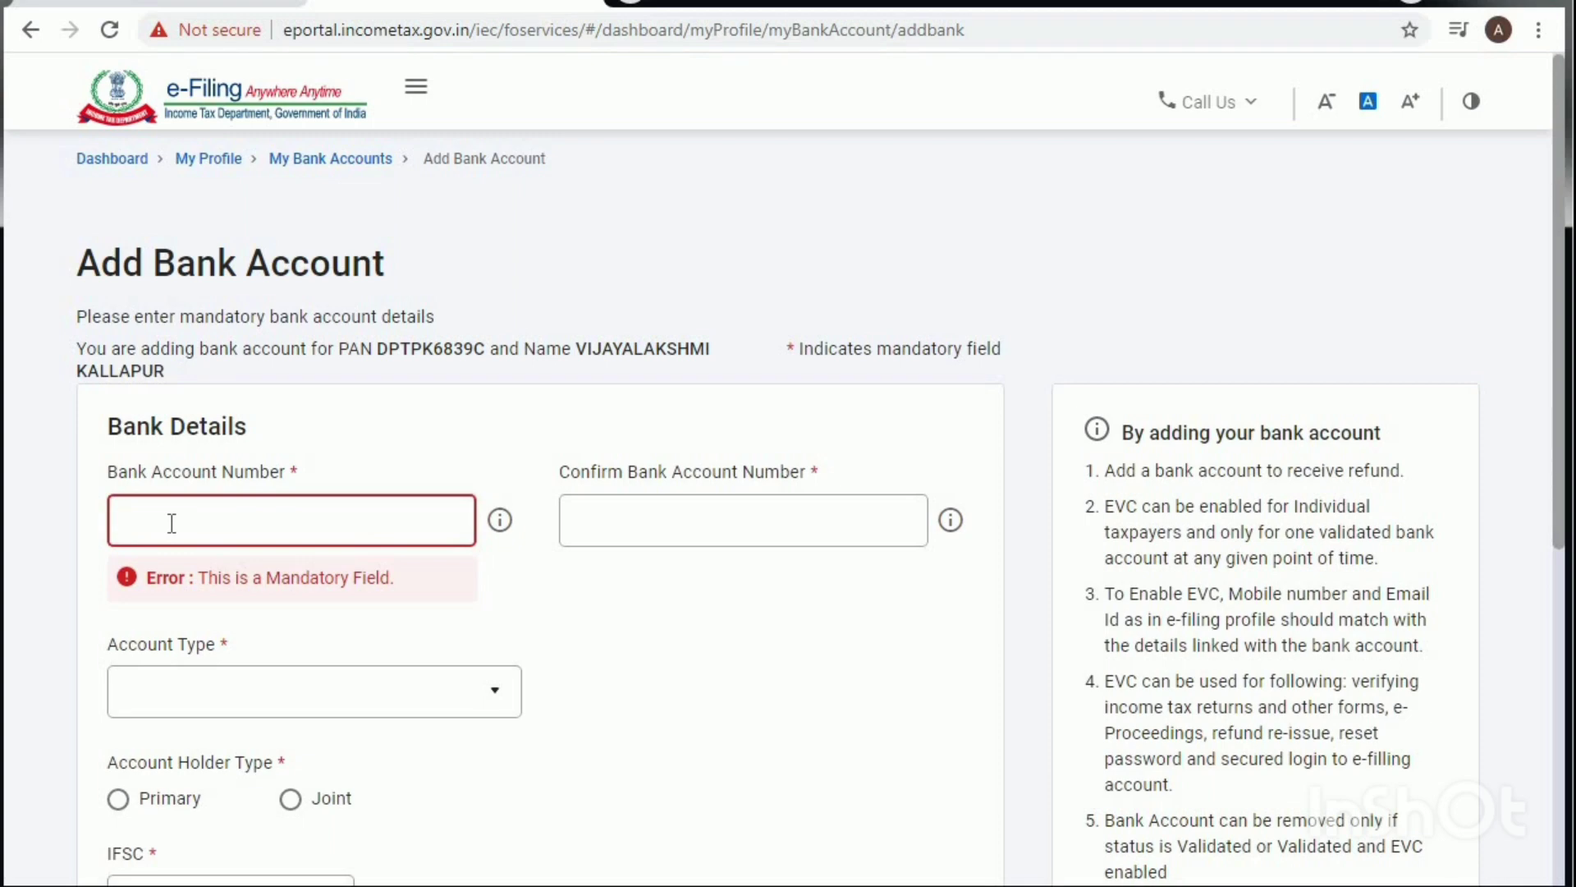
text(•)
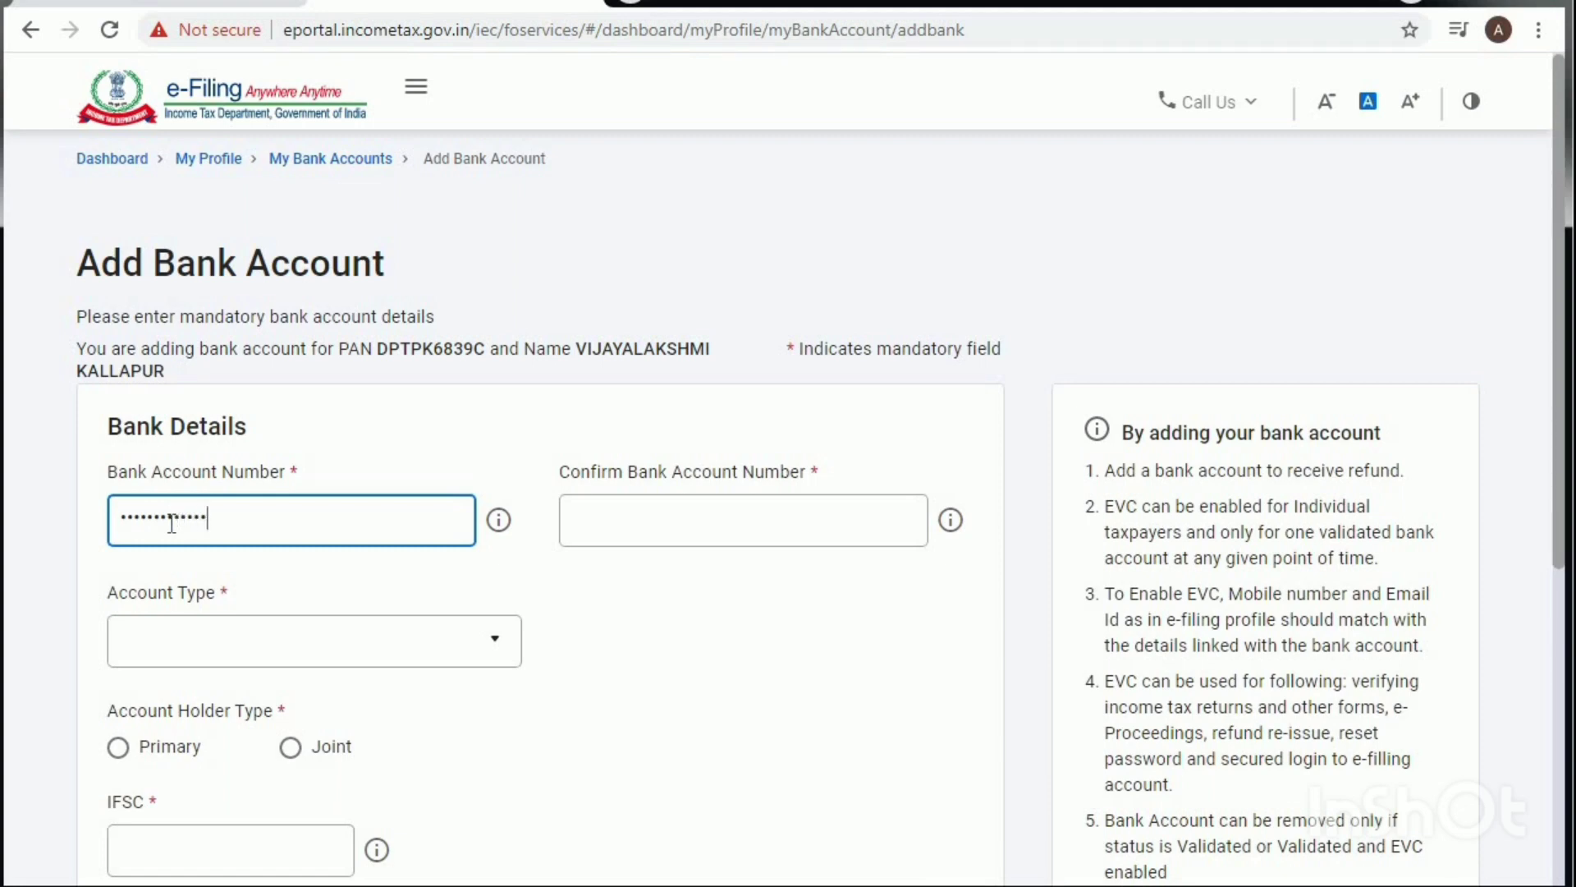
click(622, 520)
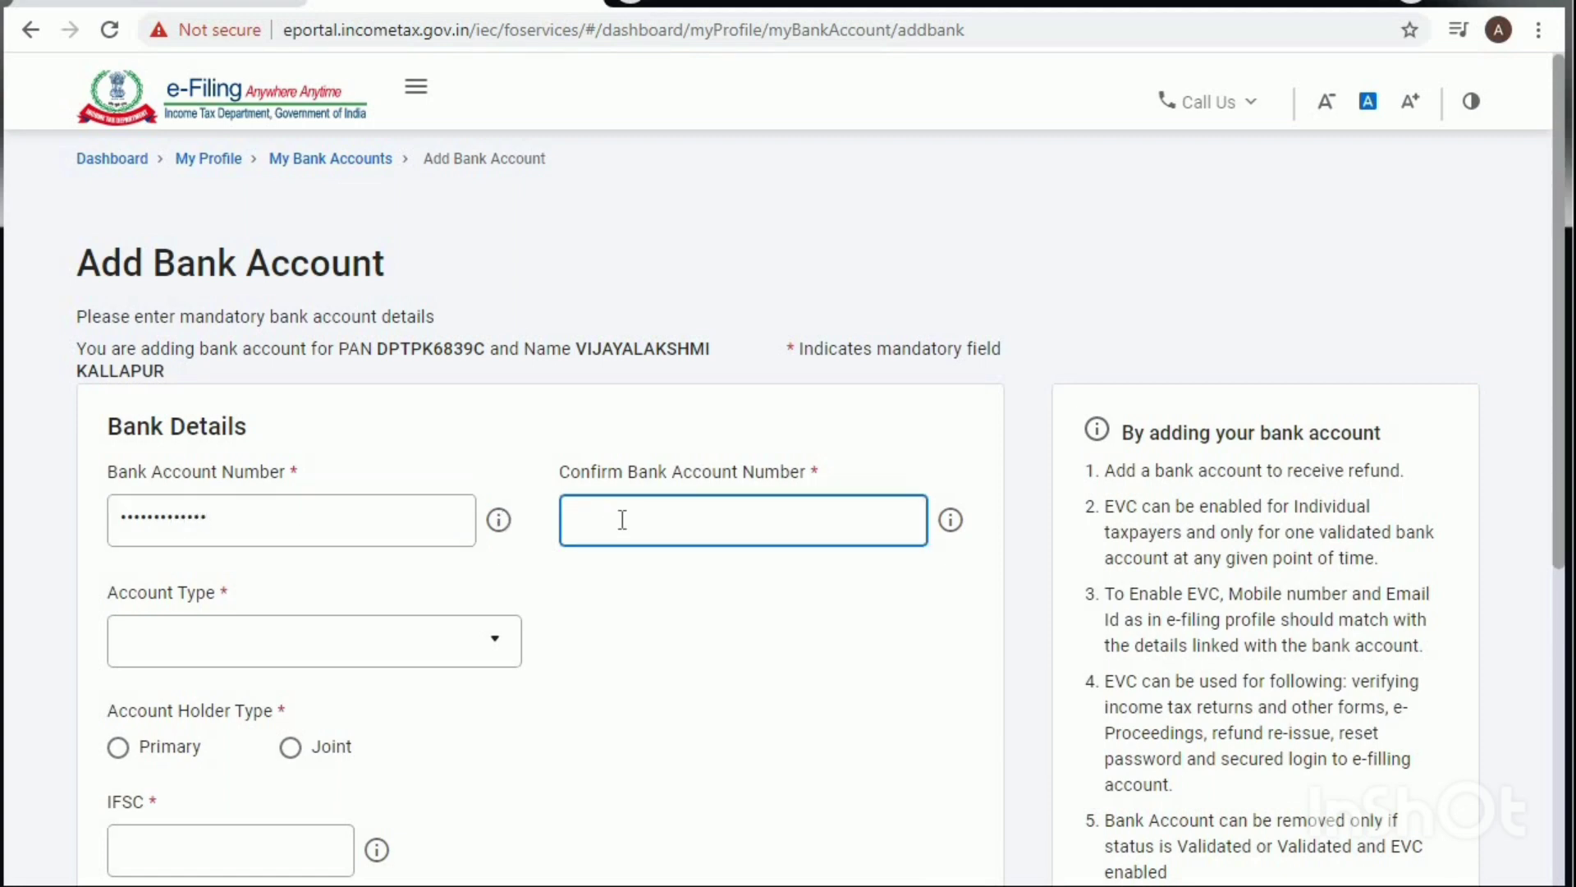
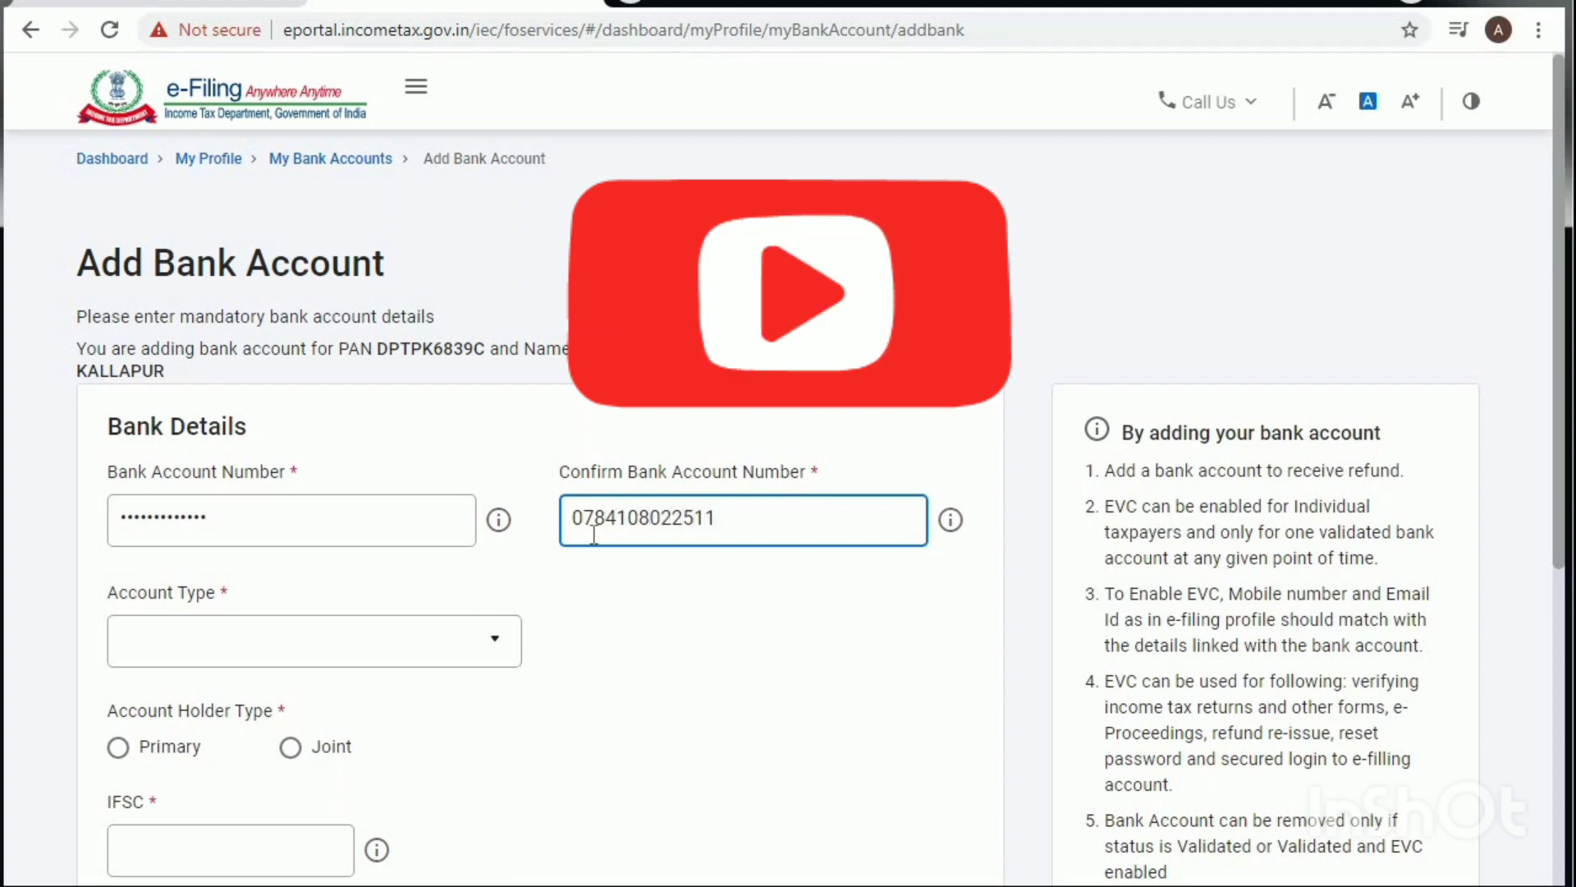
click(311, 656)
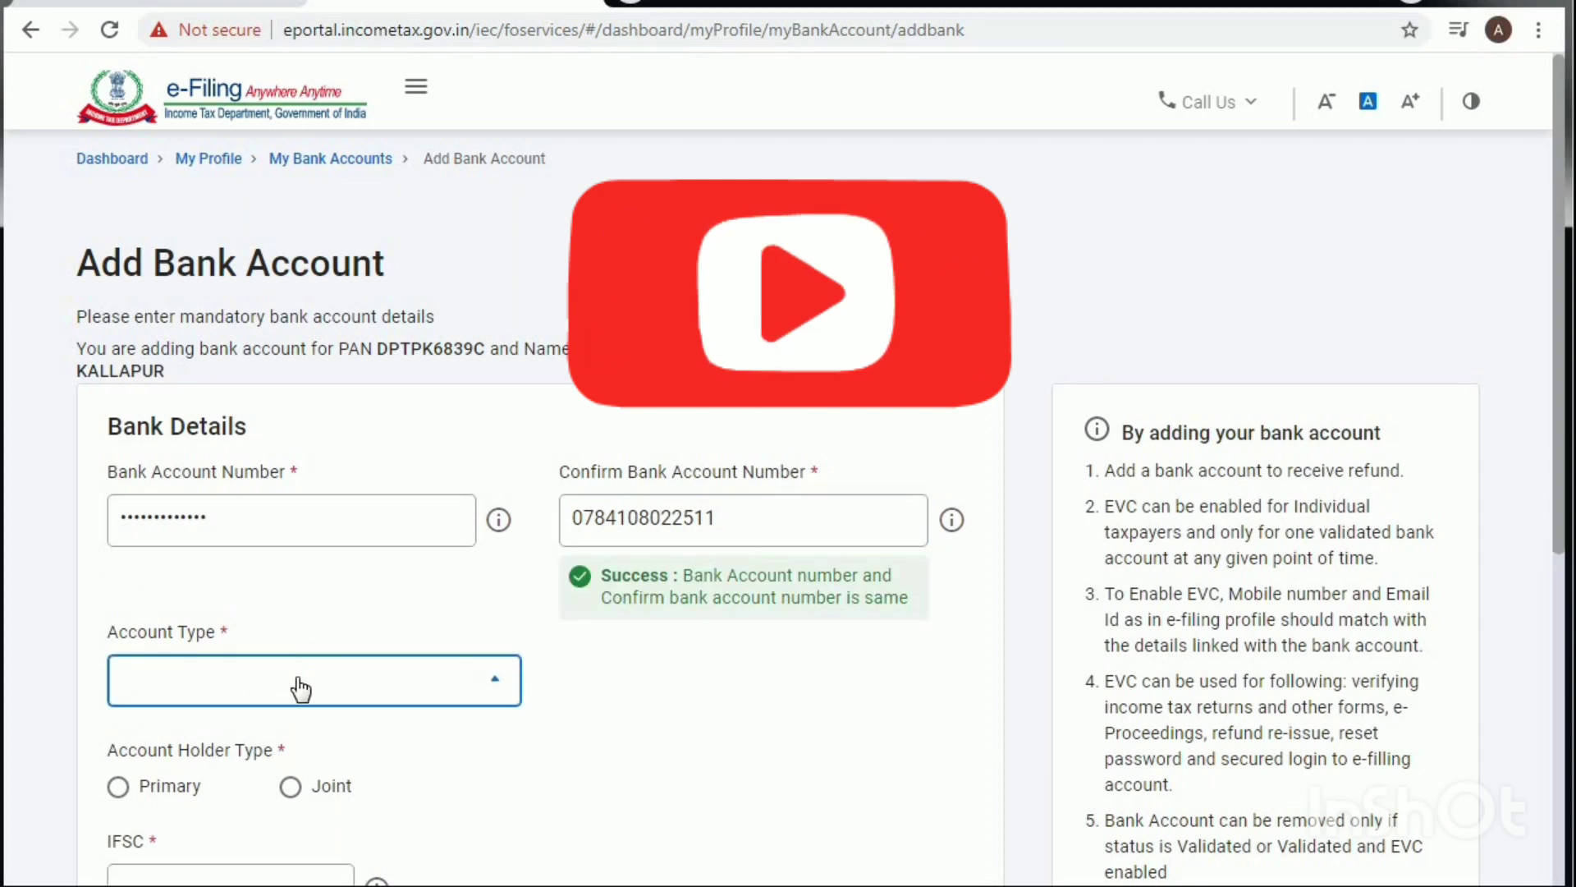
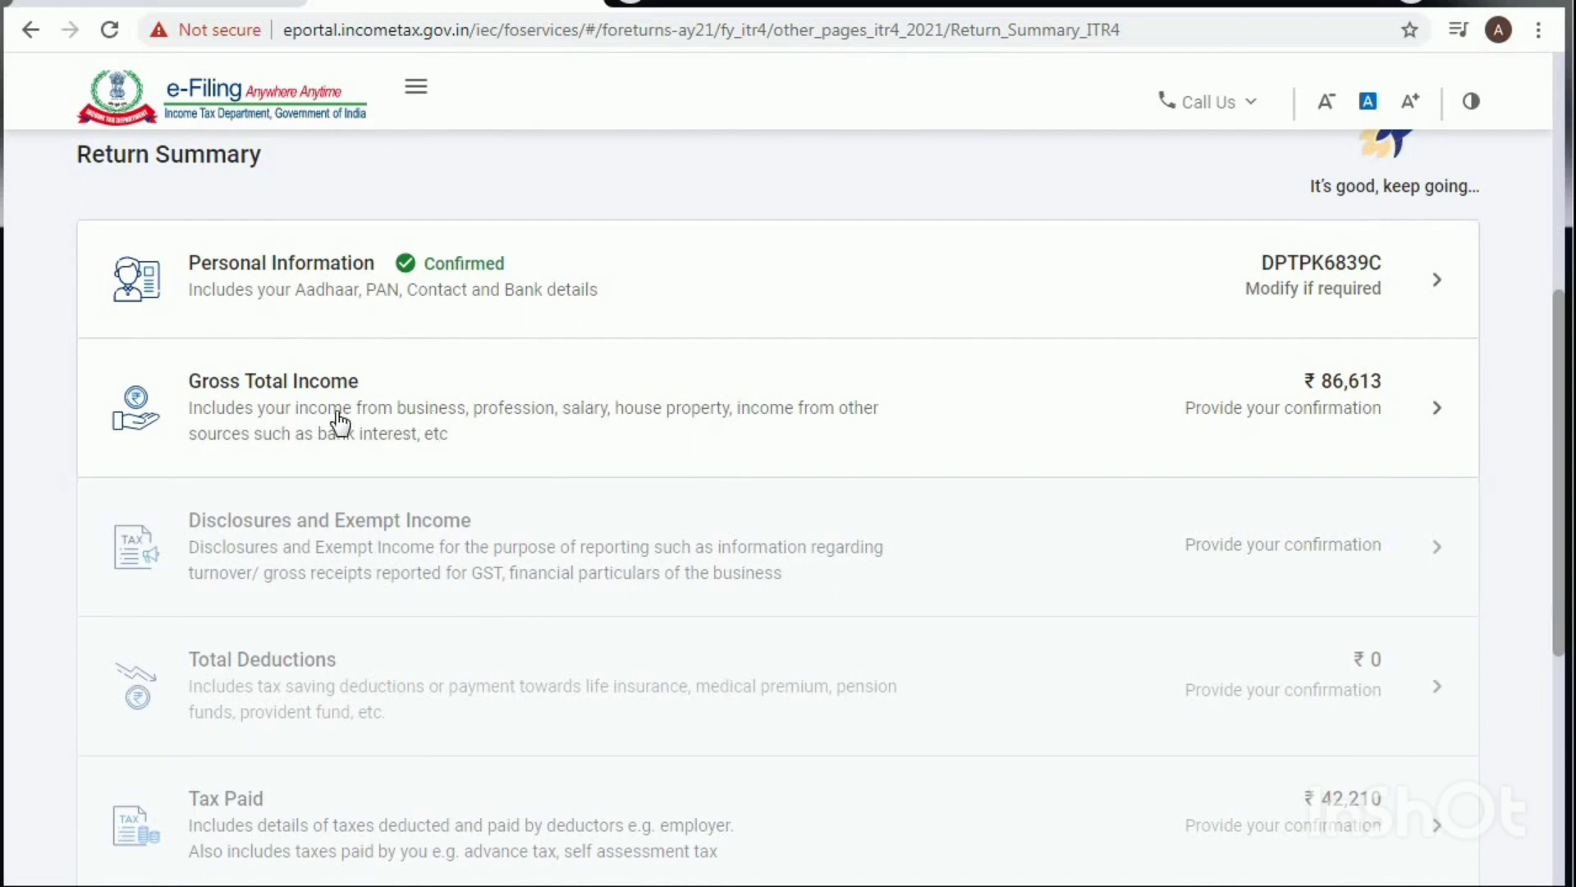
Step: Go to e-File > Income Tax Returns > View Form 26AS and accept the TDS-CPC redirect
scroll(338, 389, up, 6)
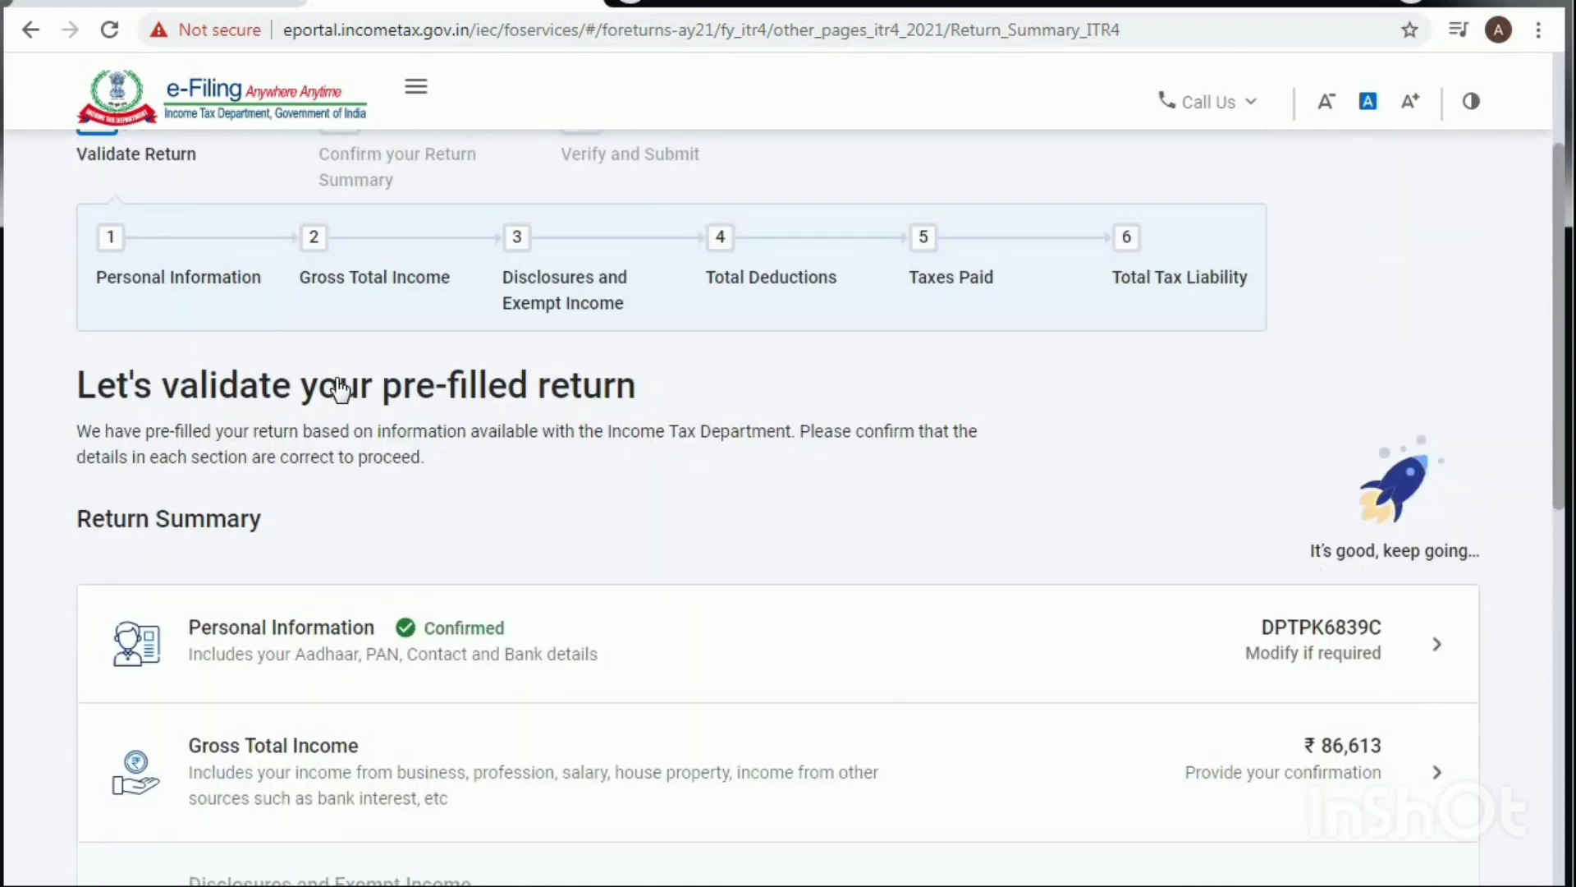
mouse_move(269, 185)
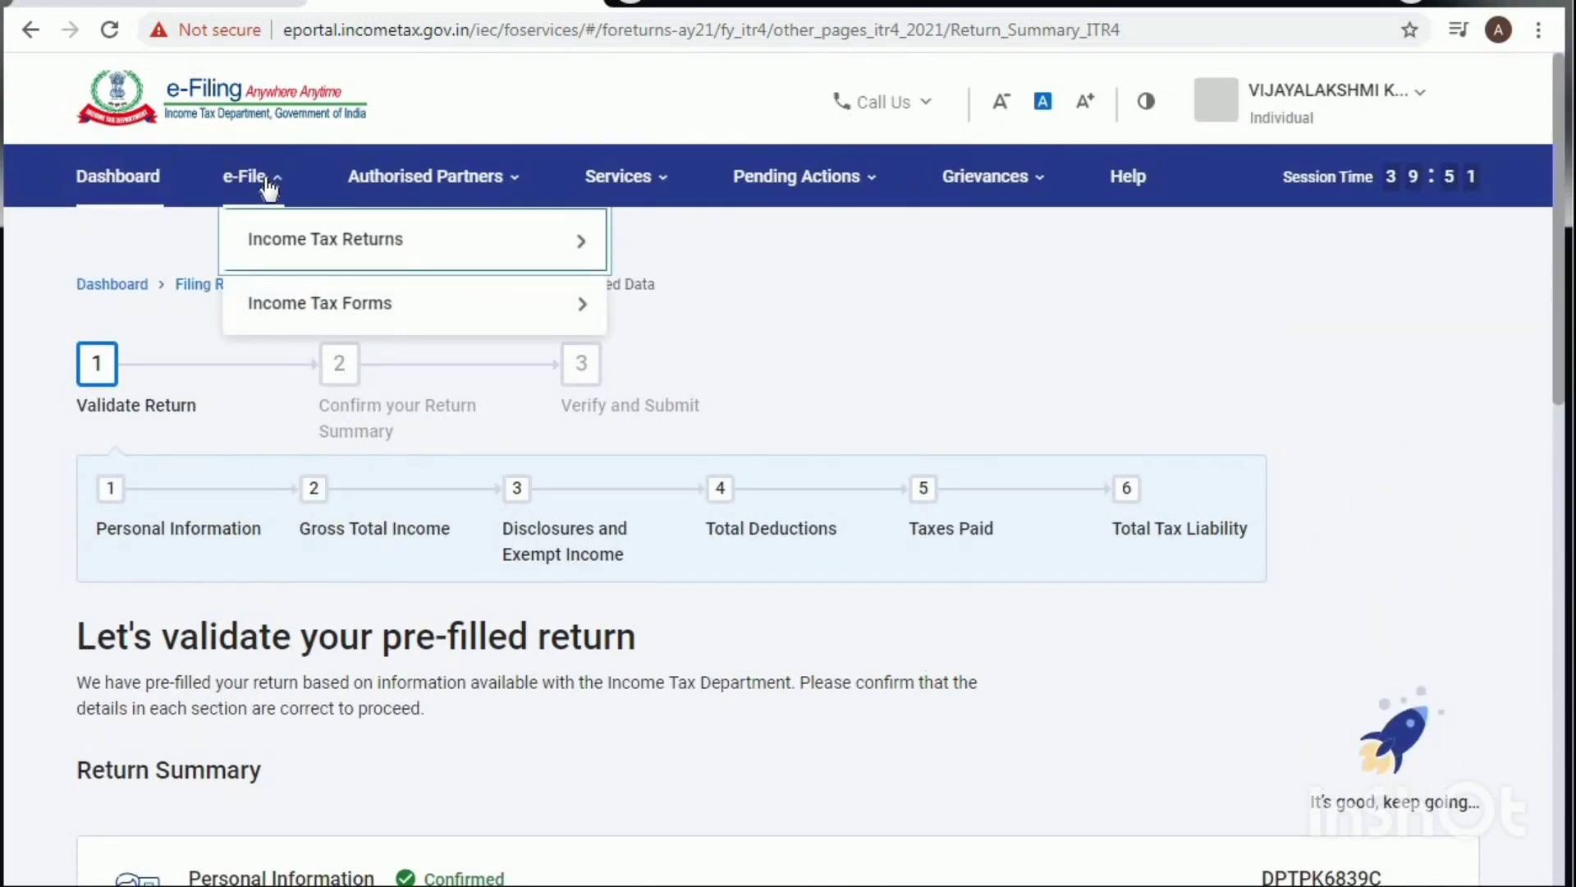
mouse_move(271, 225)
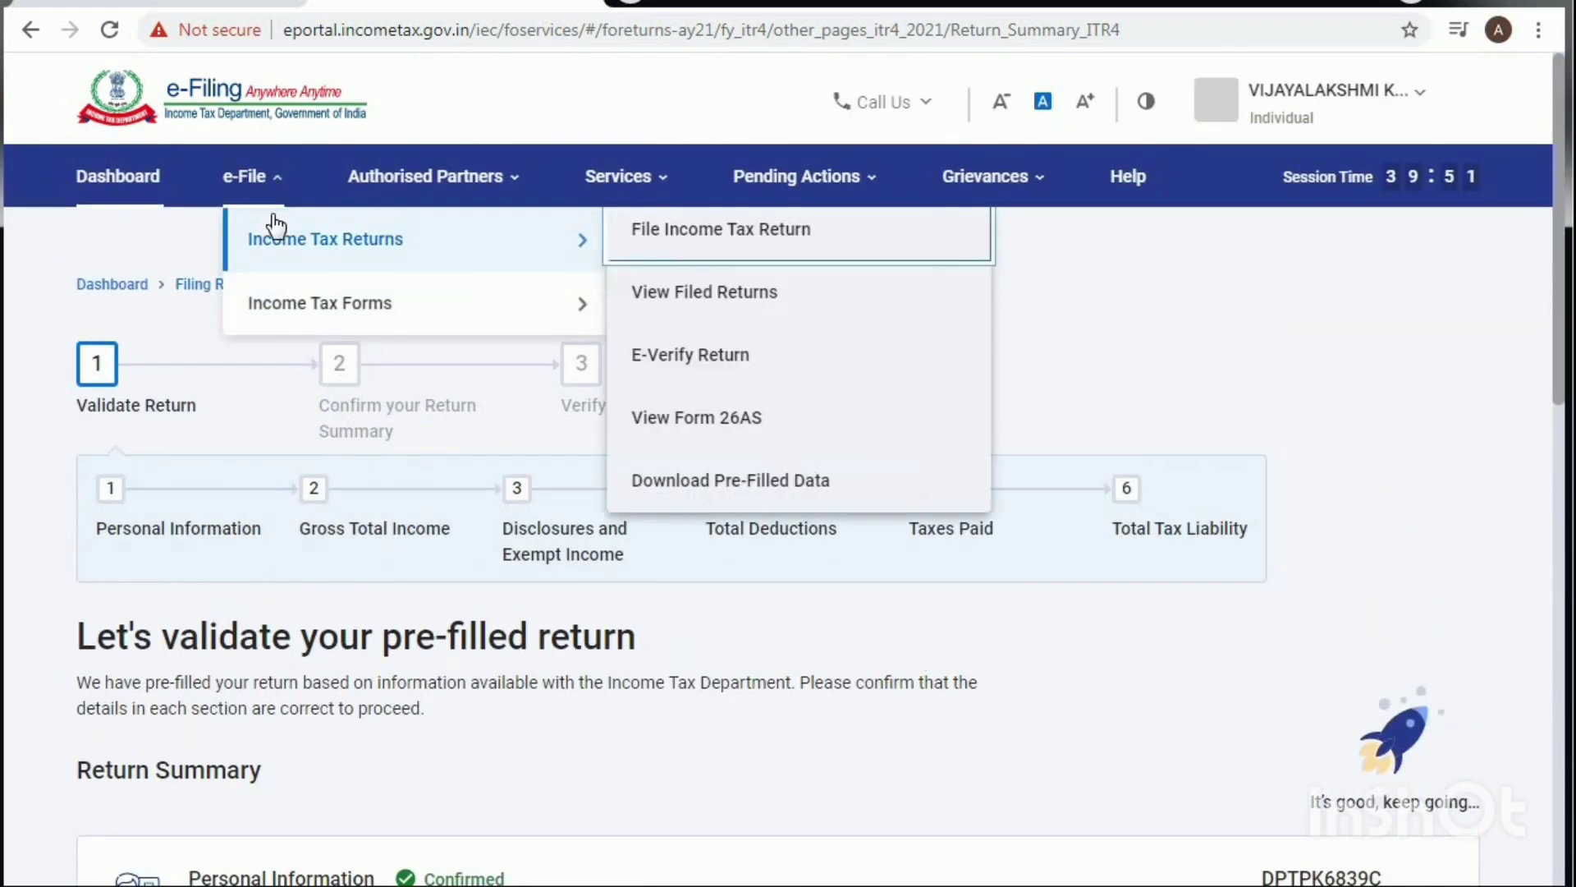
click(721, 415)
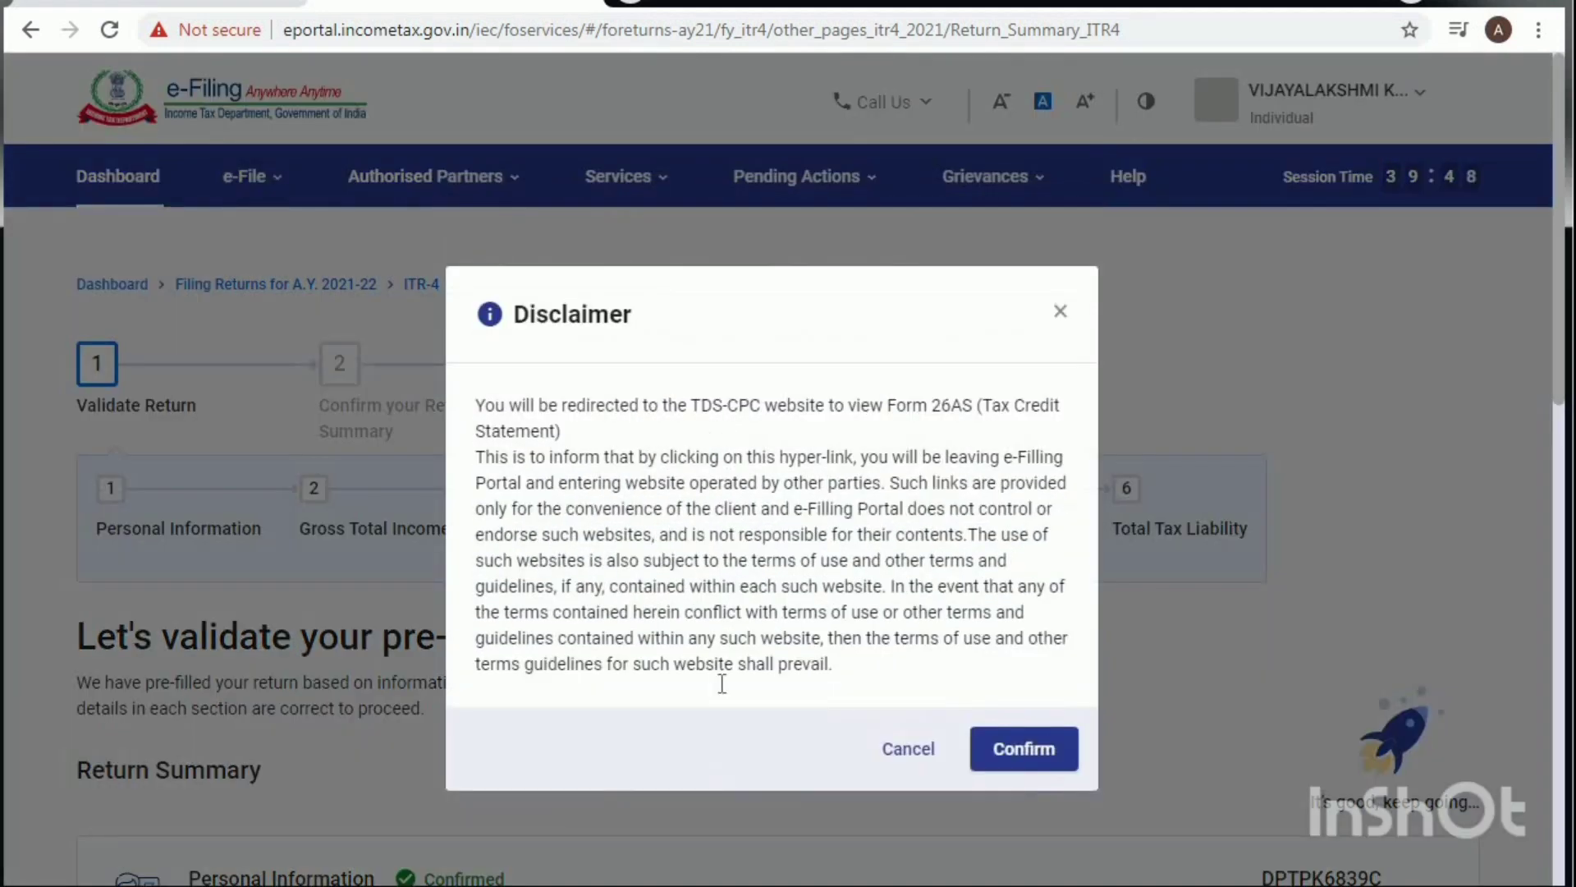
click(1029, 752)
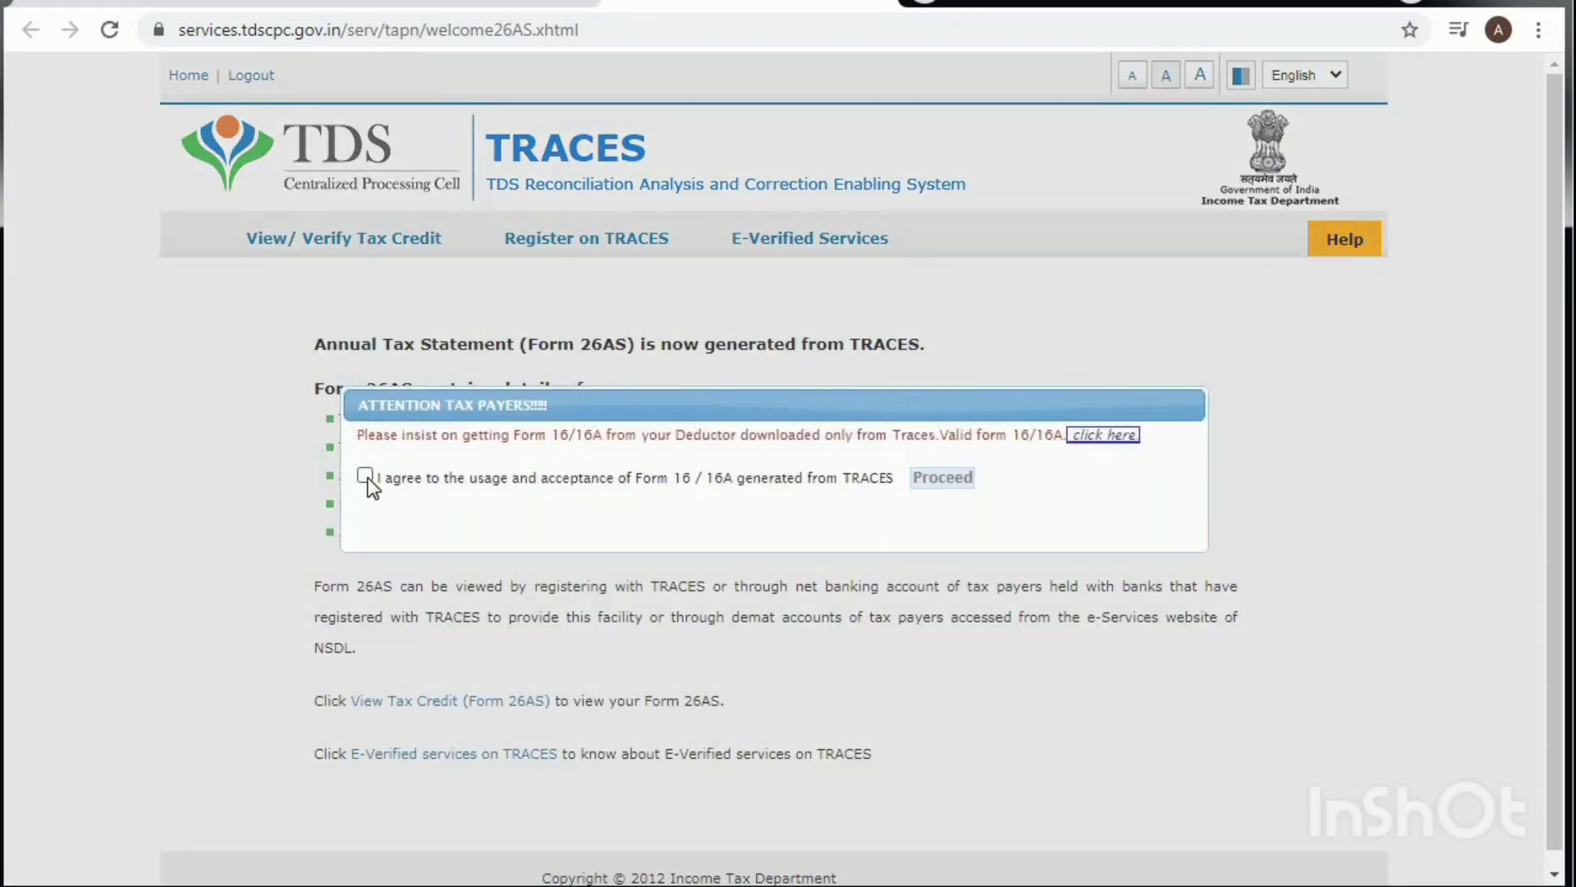
Step: Accept the TRACES usage terms and open View Tax Credit (Form 26AS)
click(365, 476)
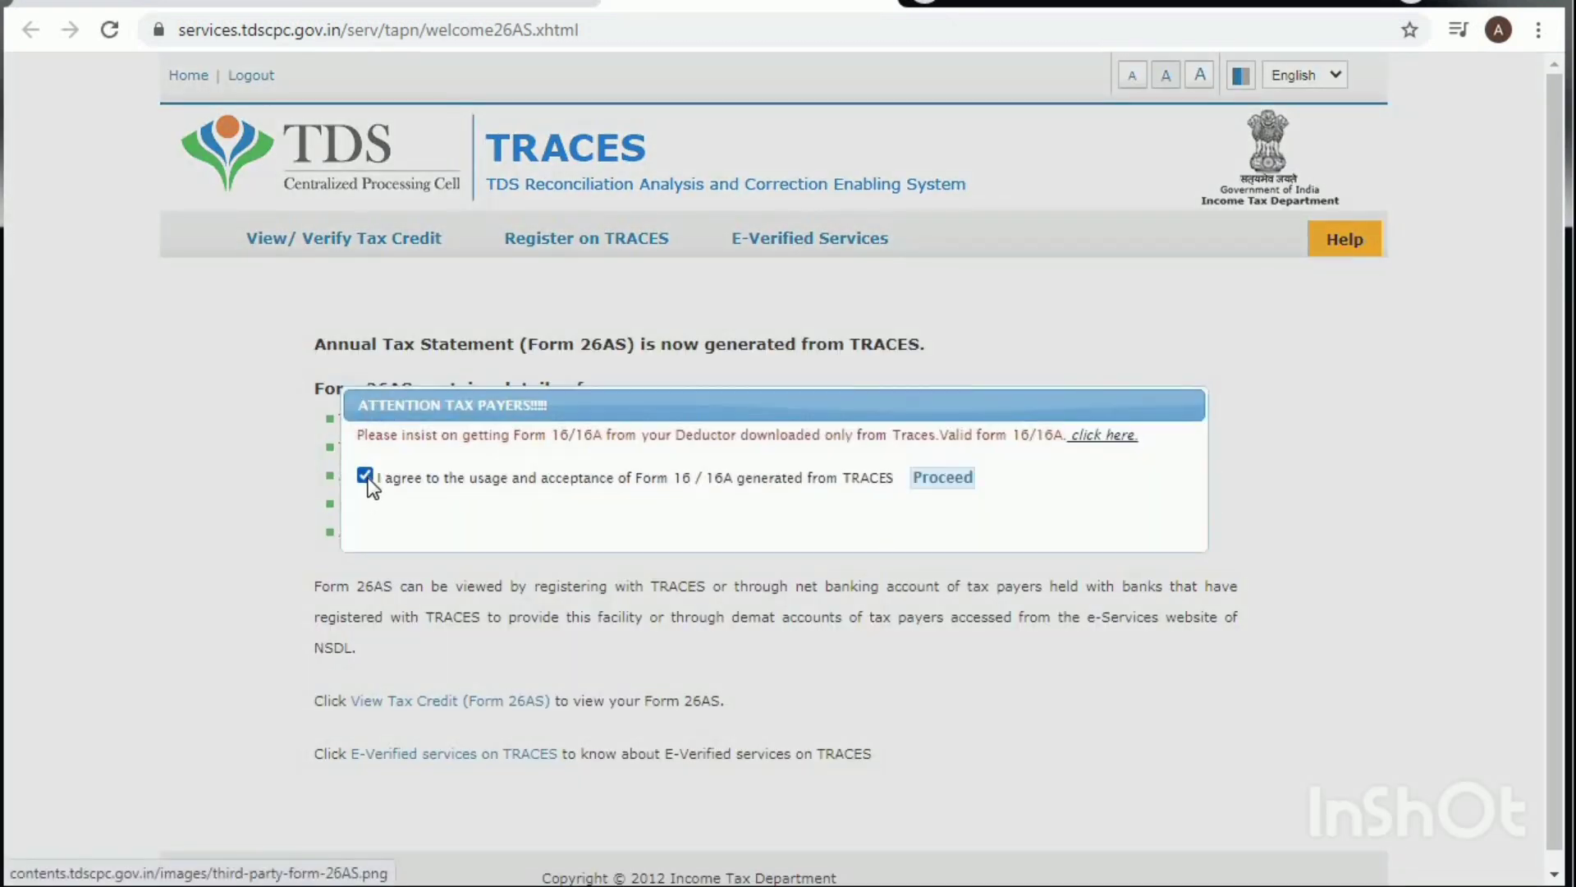
click(943, 476)
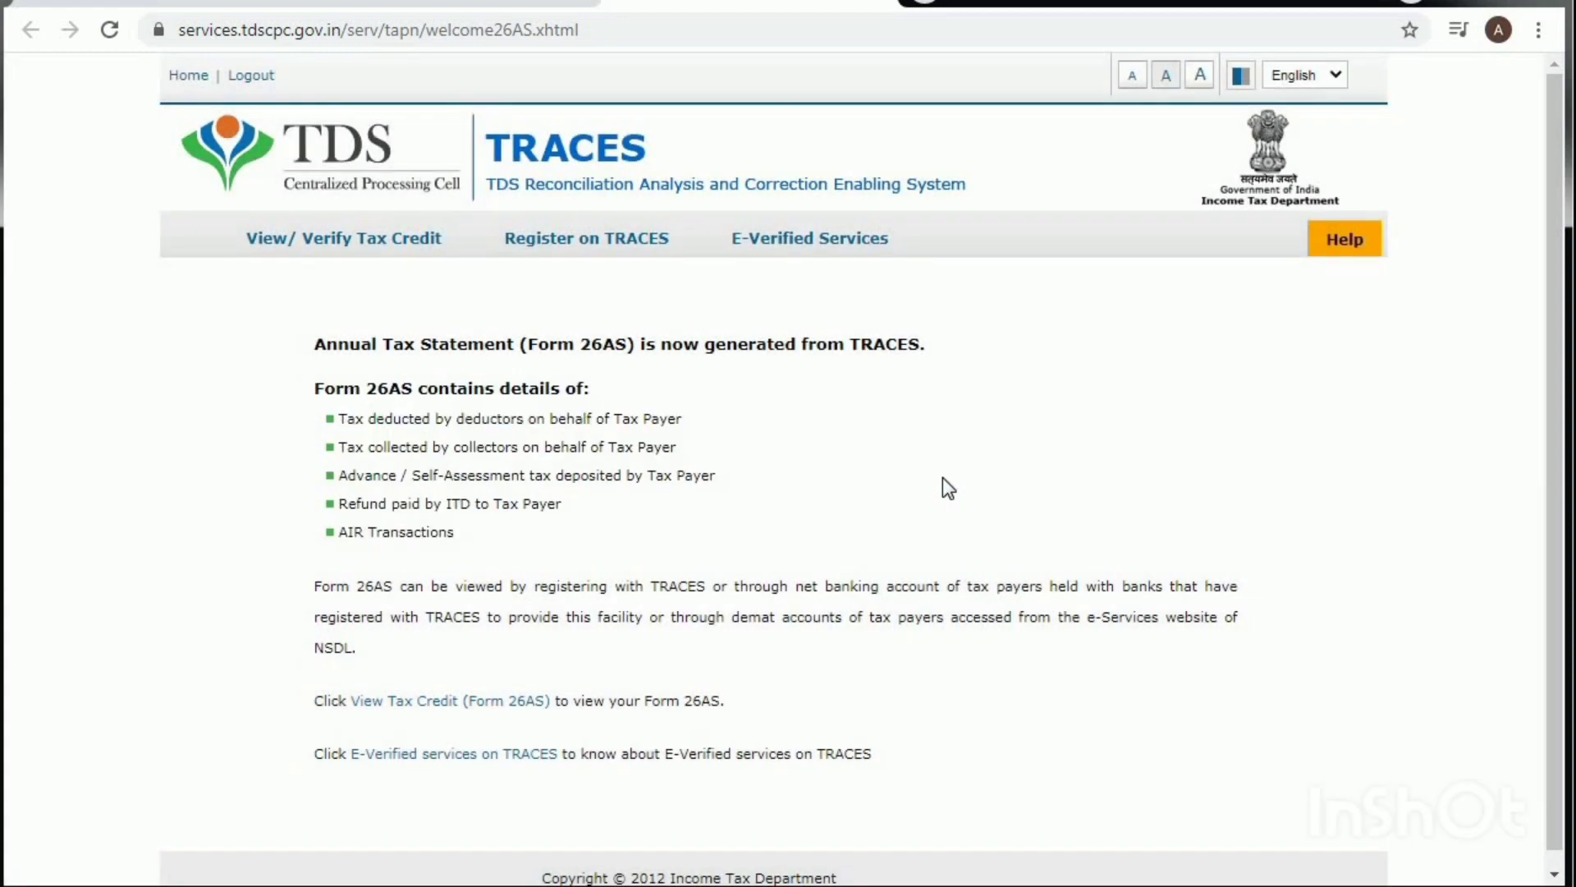
click(451, 704)
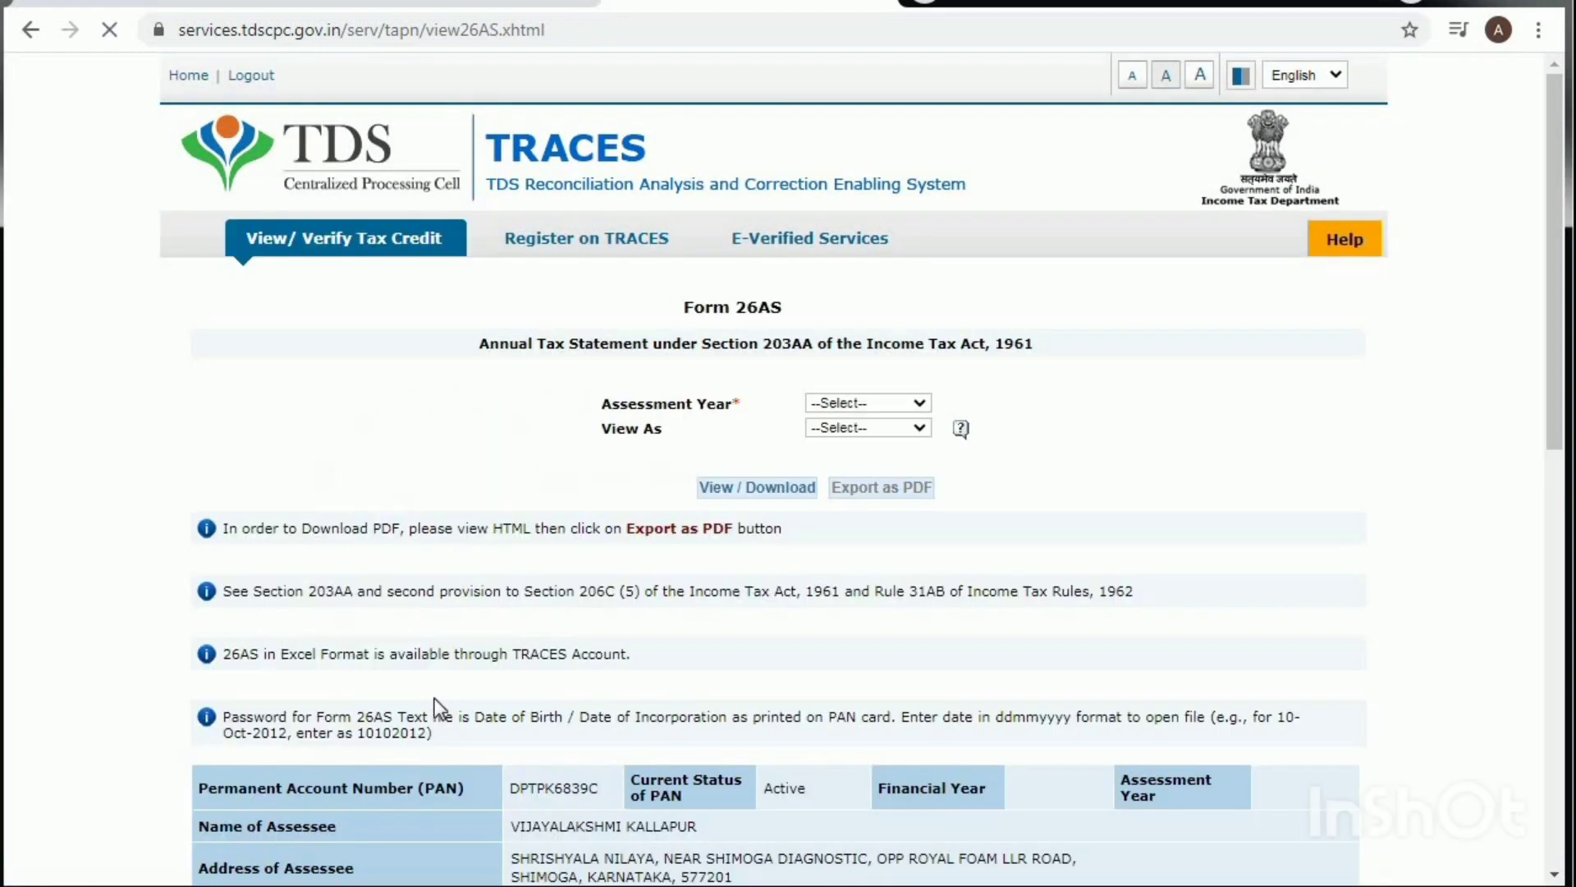
Step: View the 2021-22 Form 26AS in HTML and review the Part A TDS entries
click(854, 402)
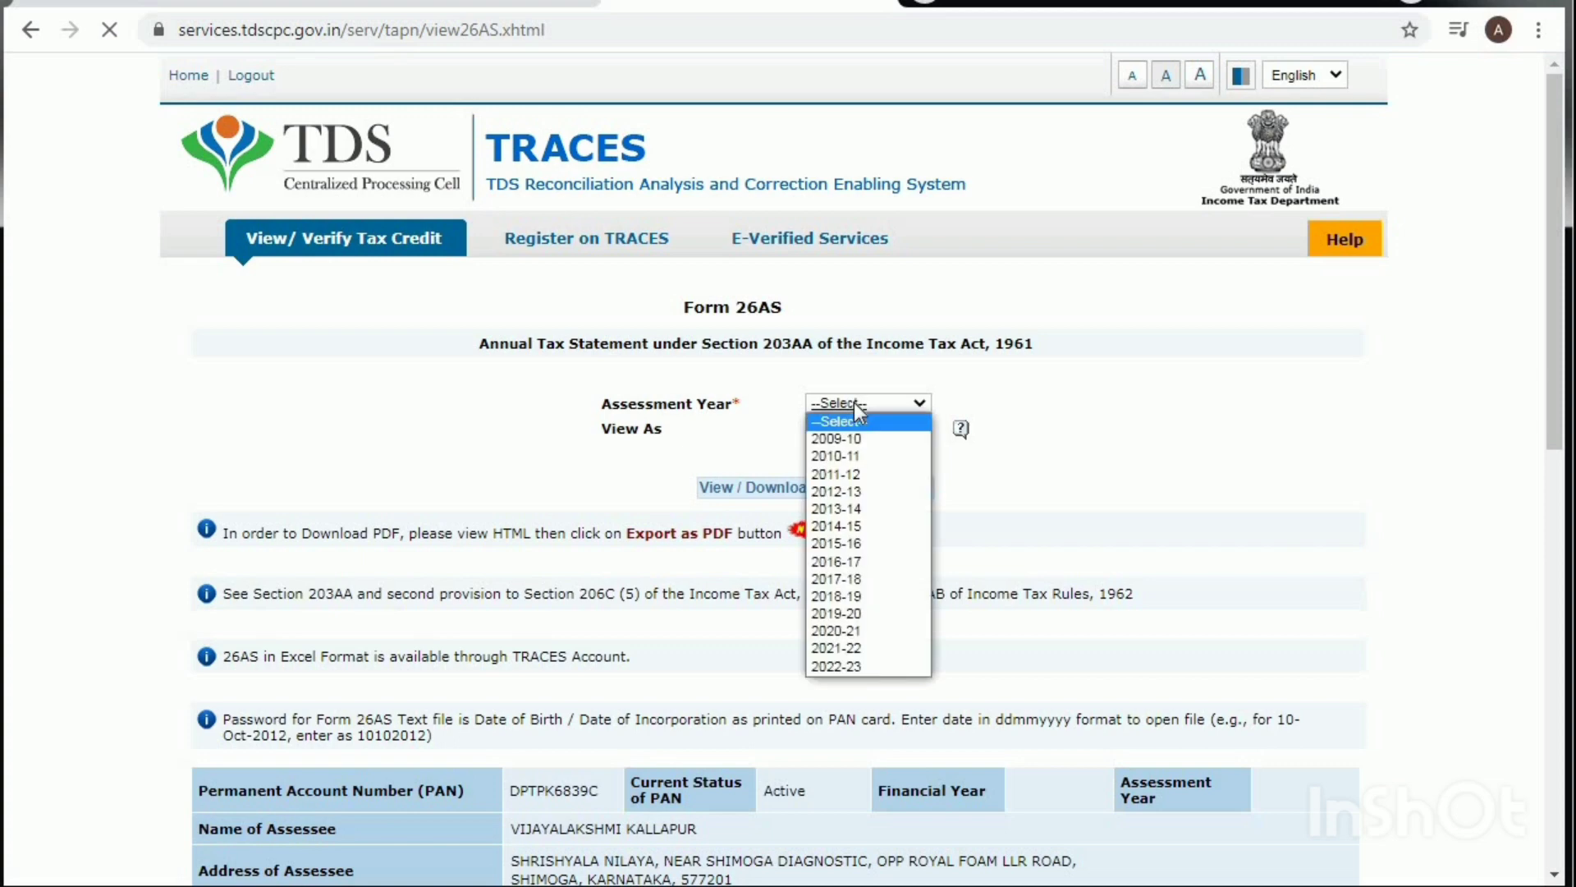
click(846, 649)
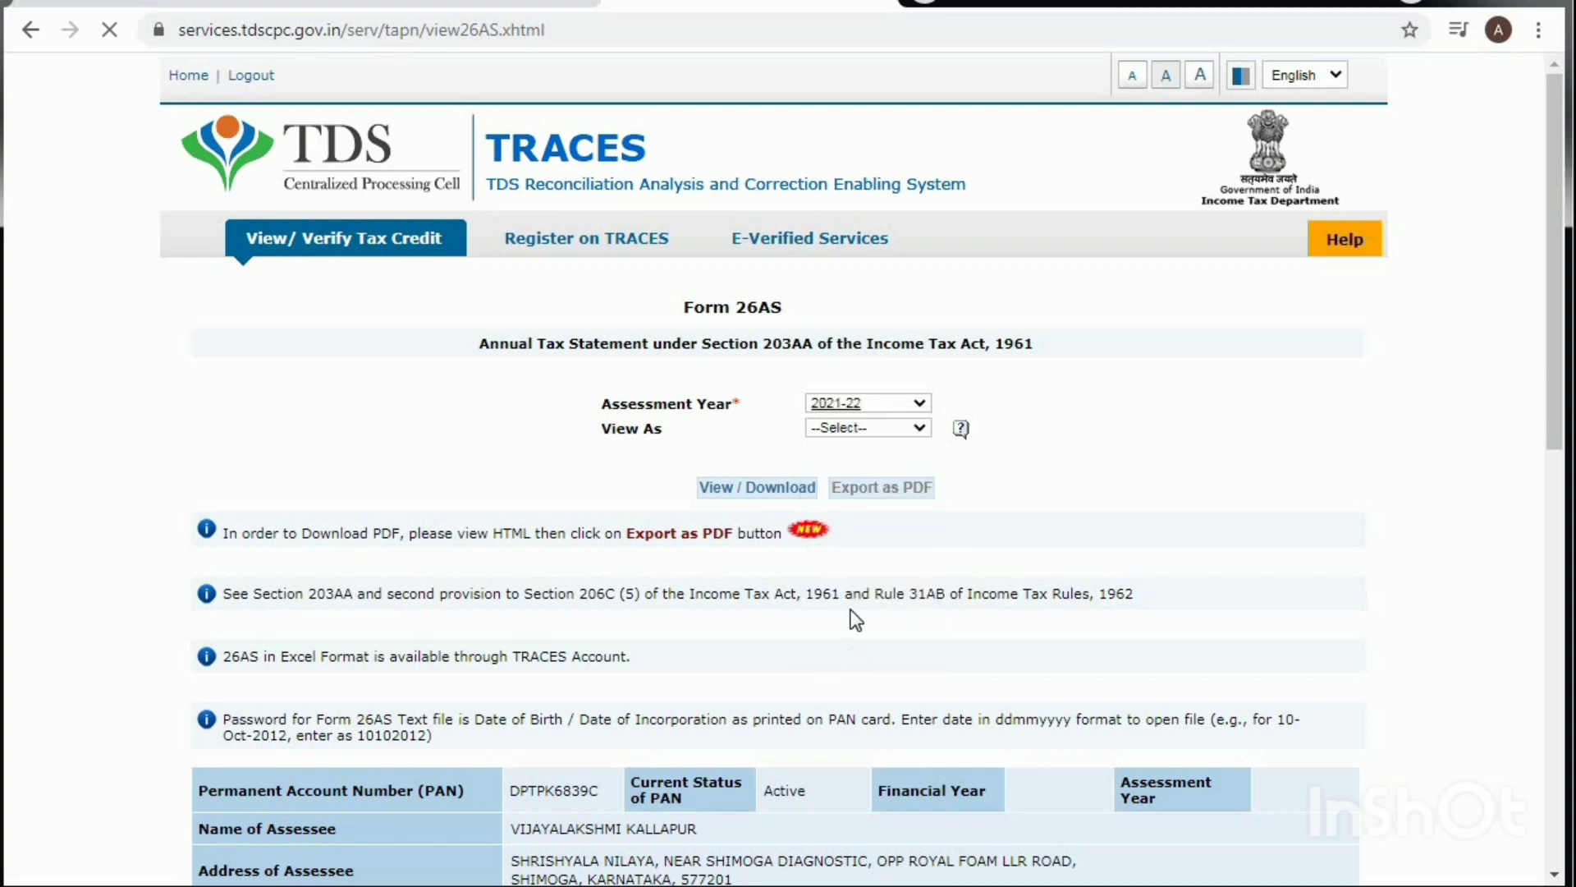
click(875, 427)
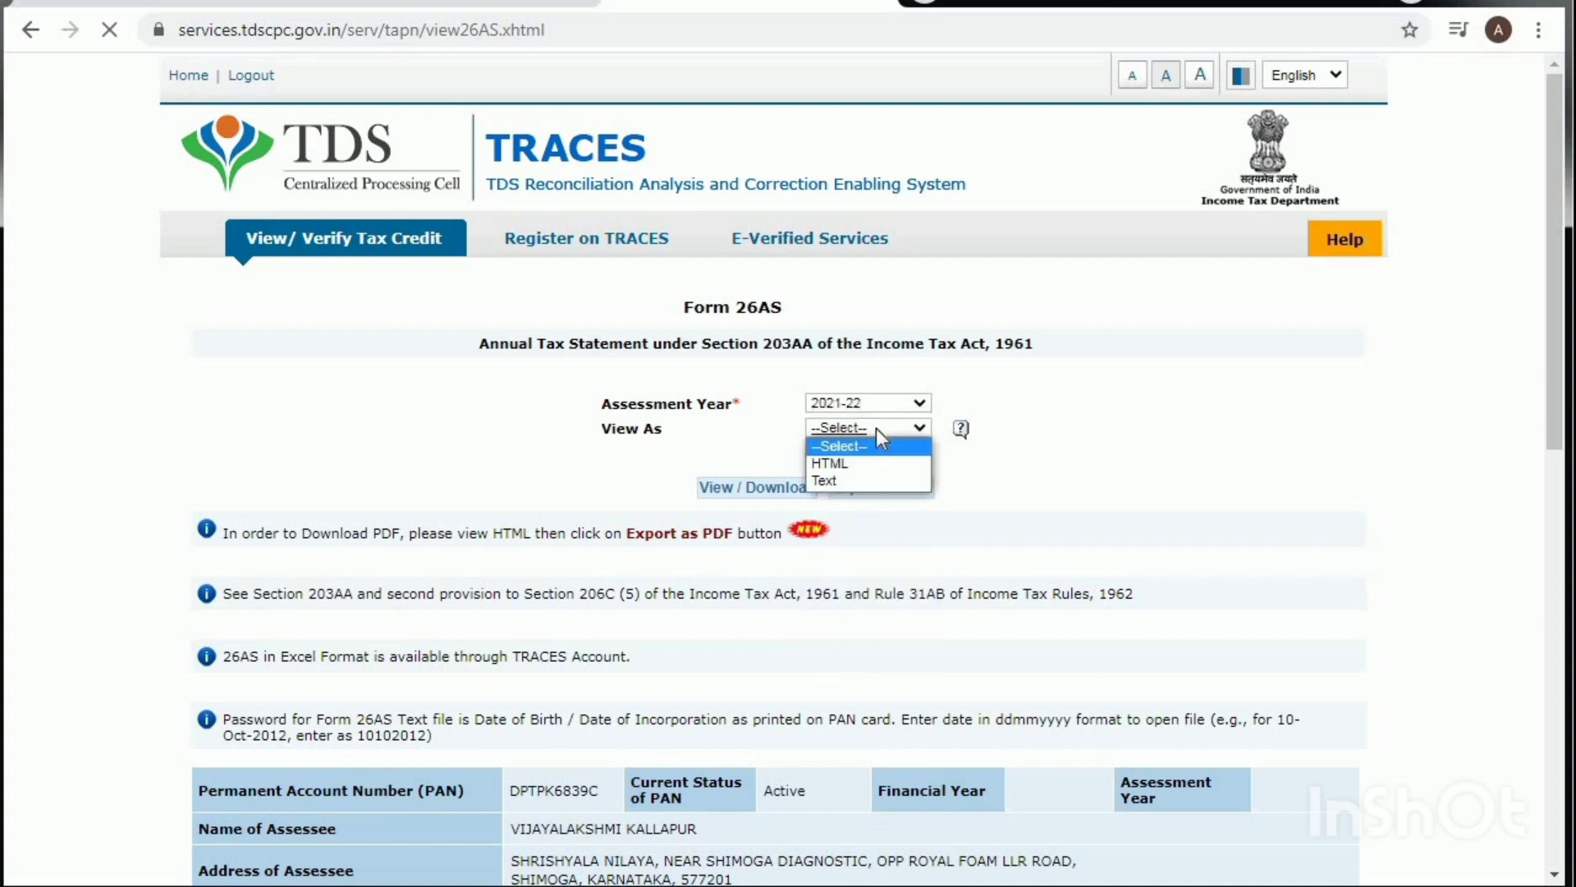
click(854, 464)
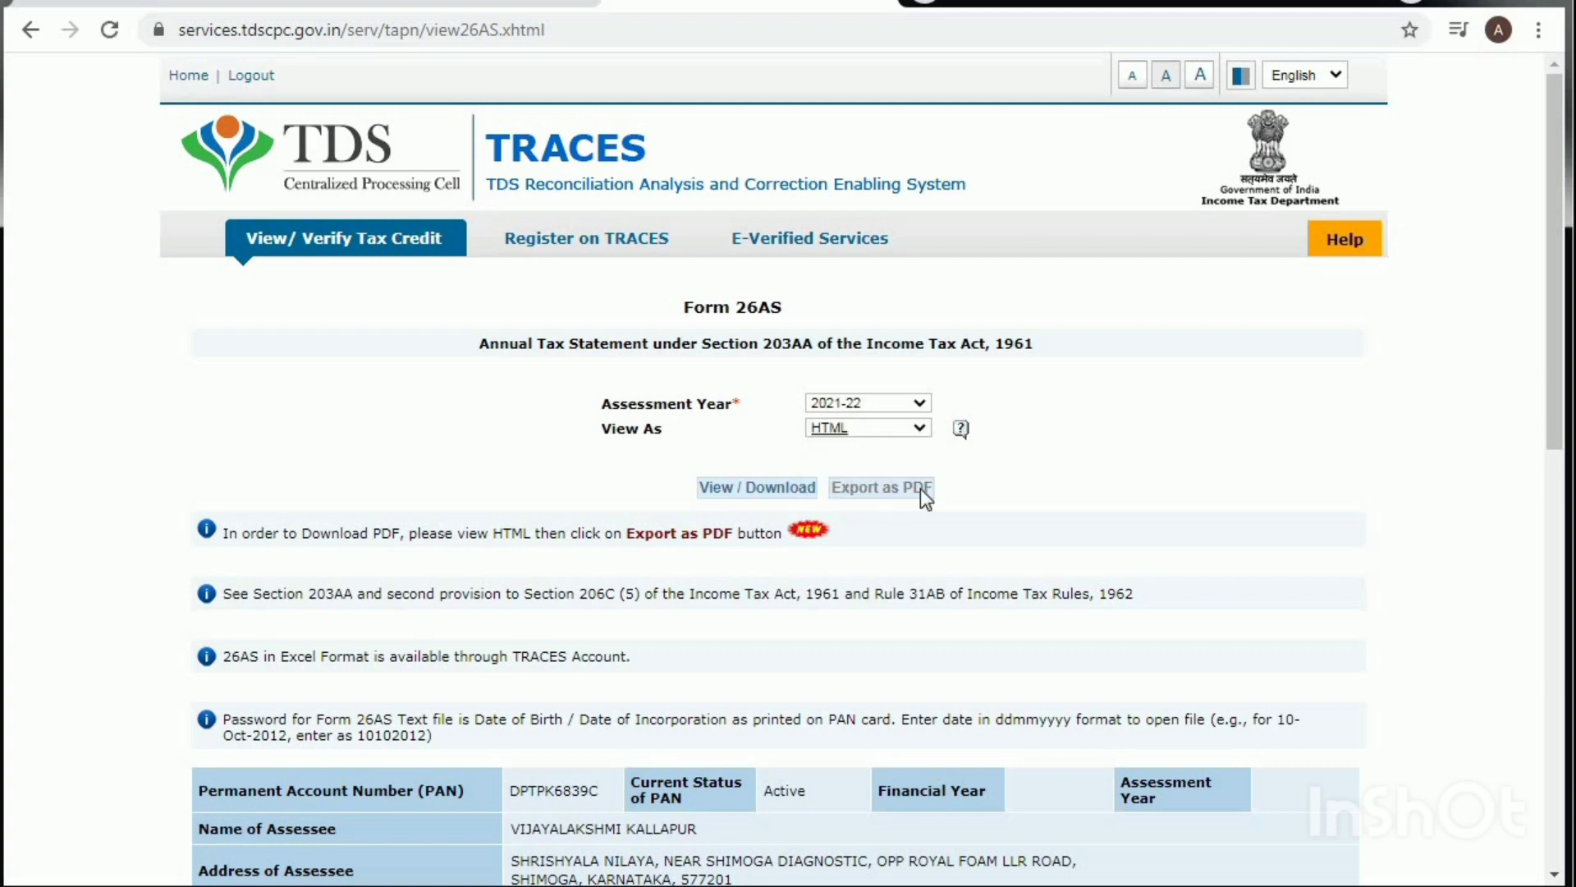
click(713, 489)
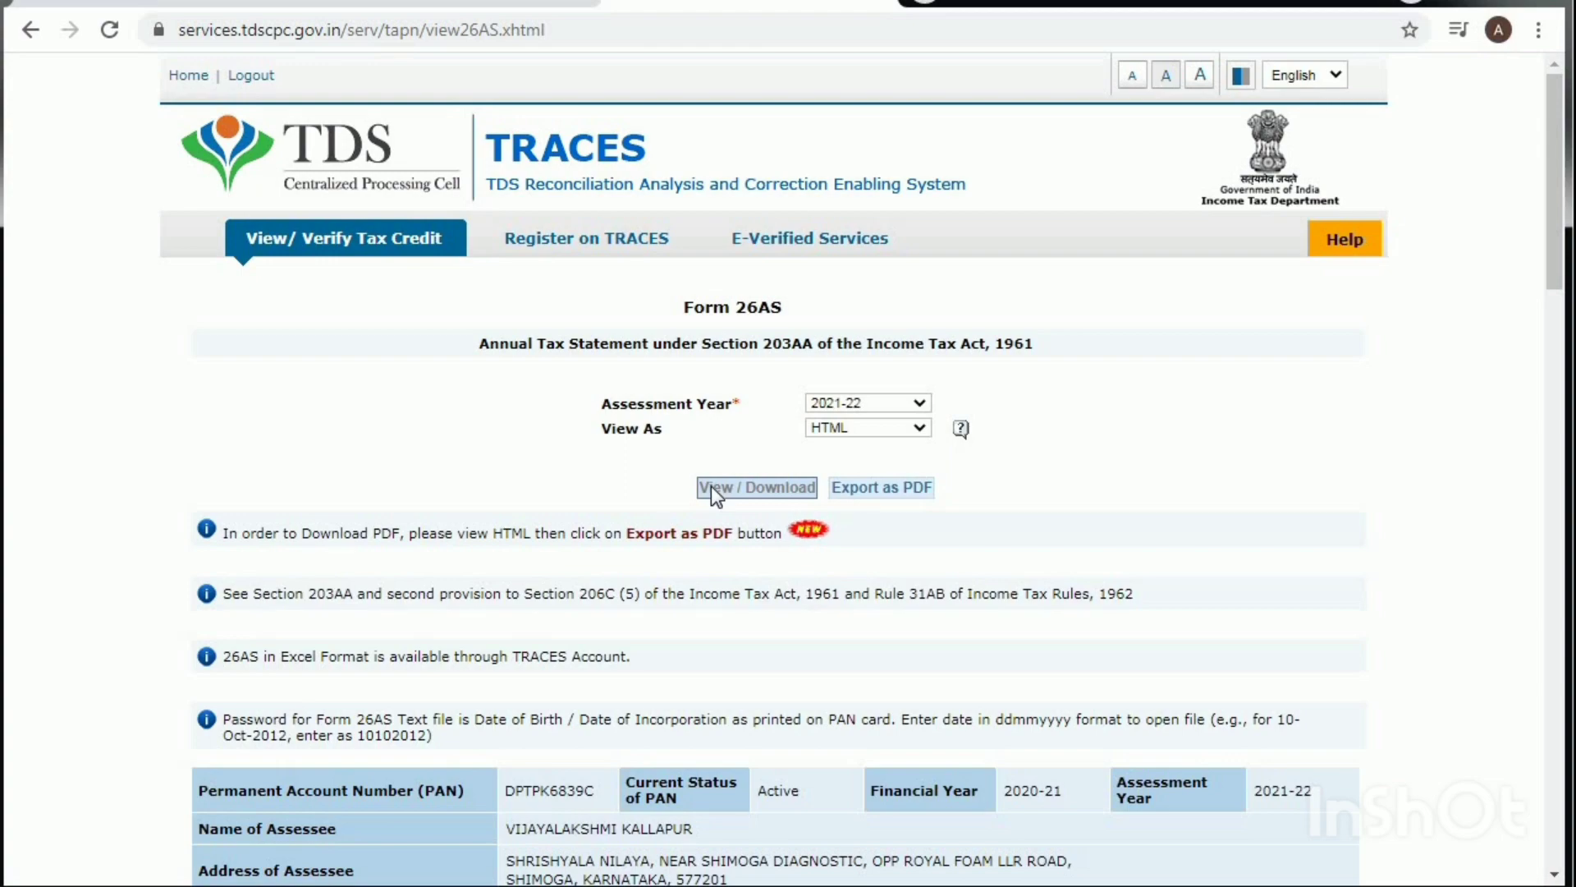
scroll(711, 486, down, 5)
scroll(711, 486, down, 3)
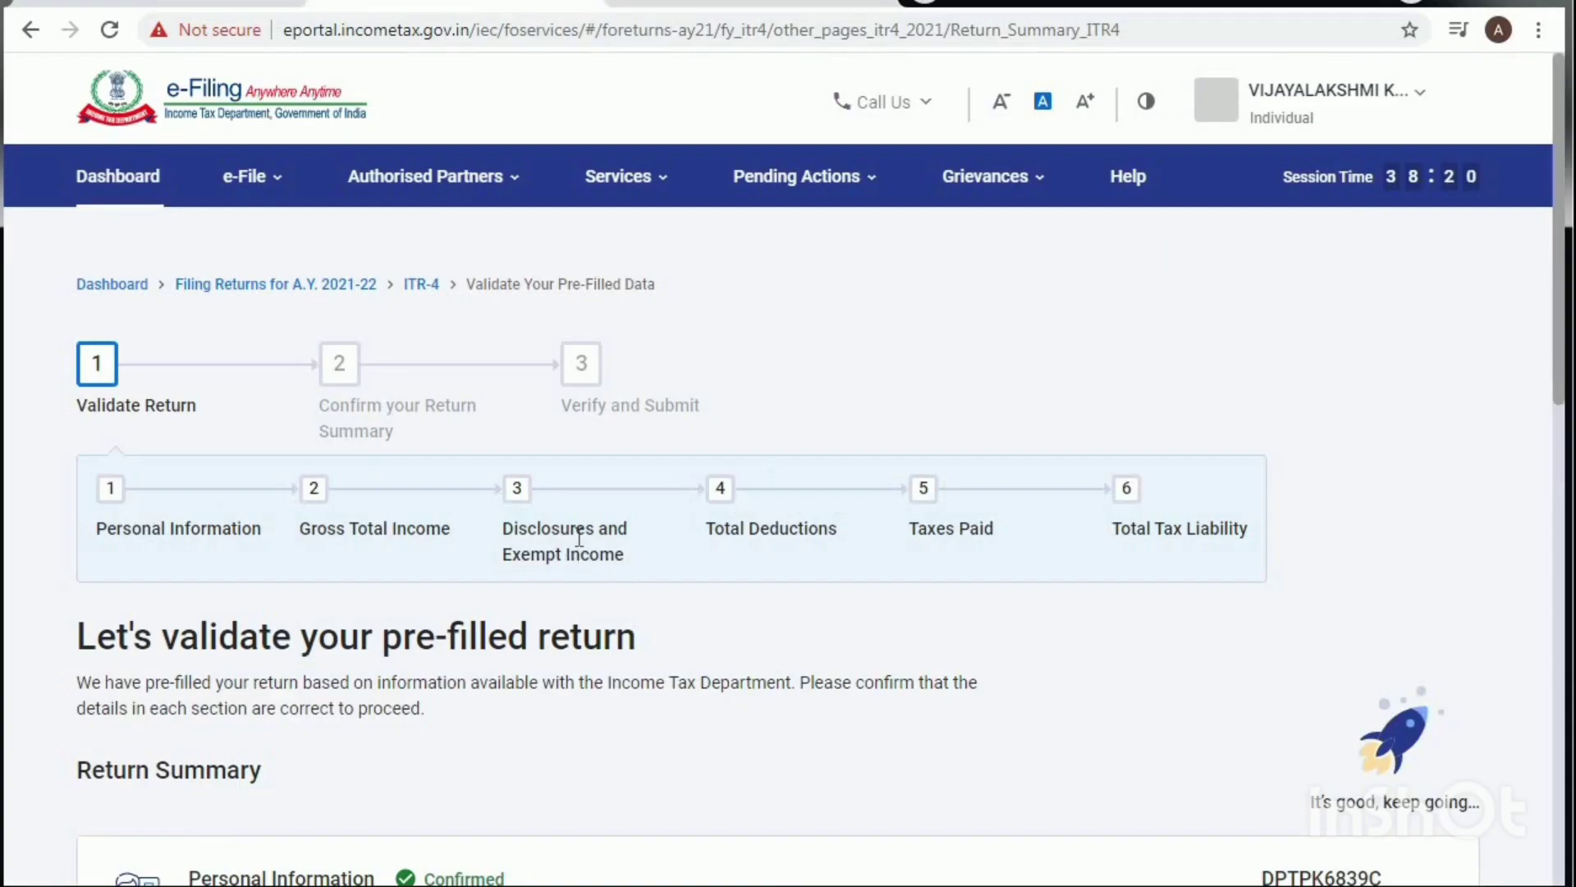
scroll(521, 552, down, 5)
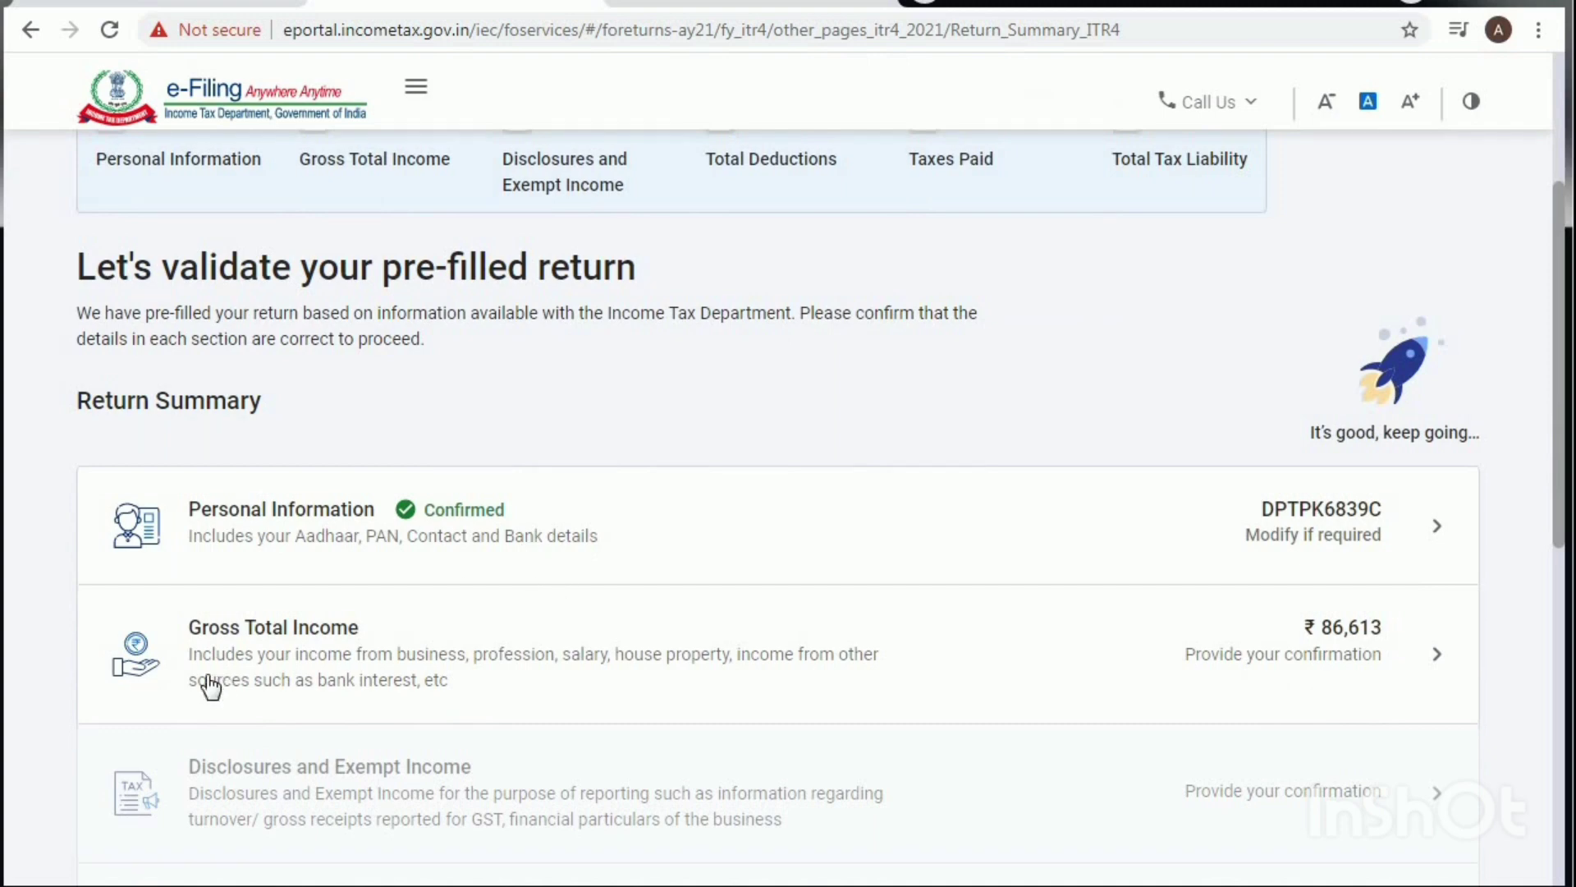
Step: Open Gross Total Income and continue past the salary exemption questions
click(327, 632)
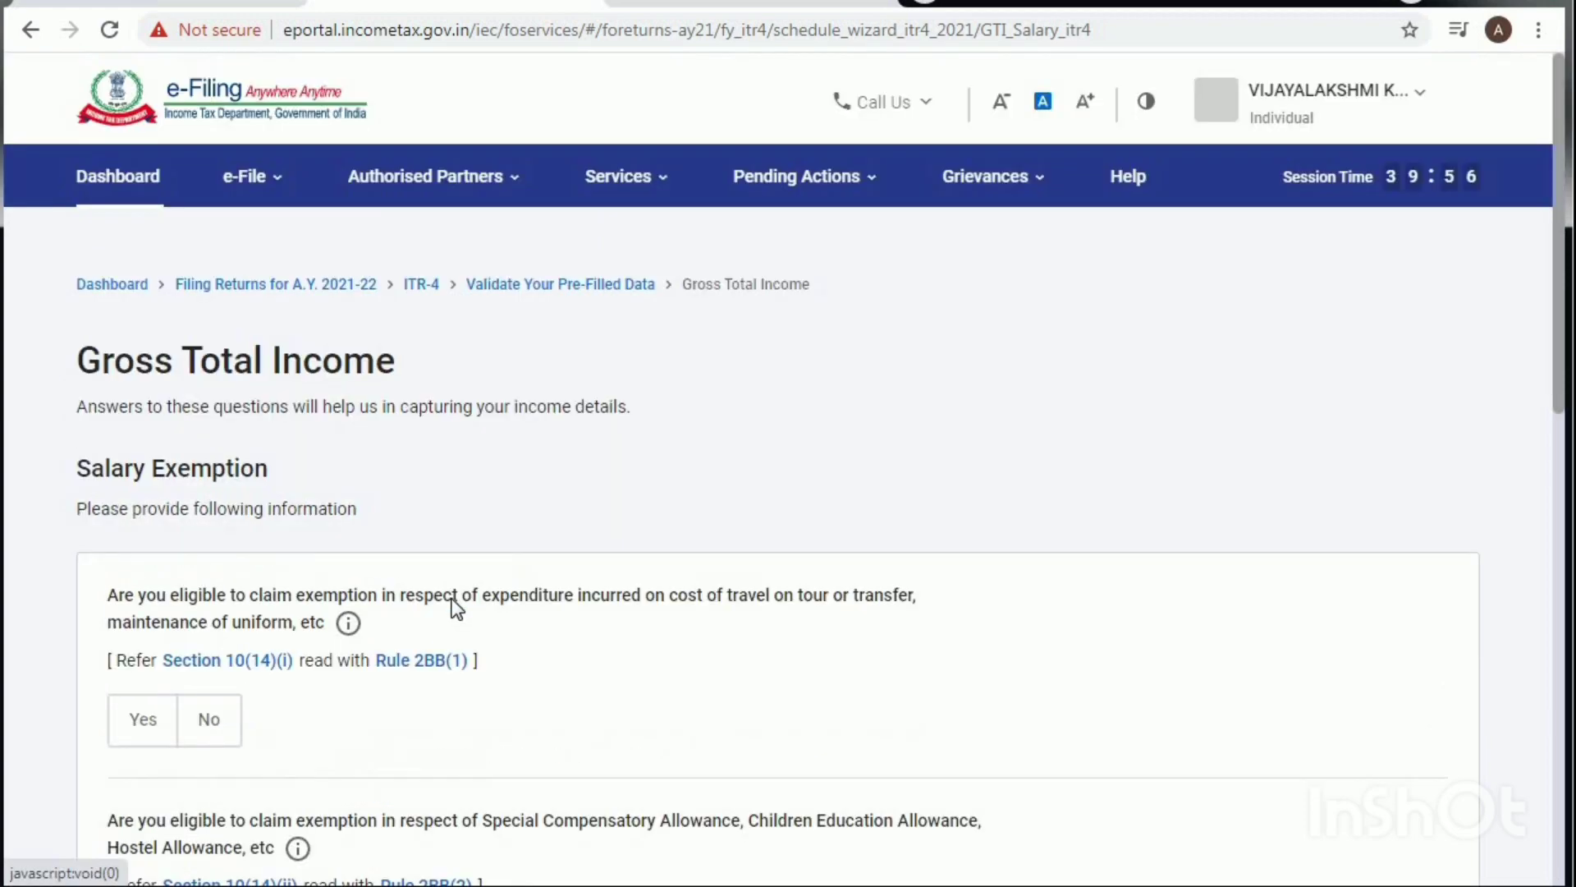
scroll(425, 573, down, 5)
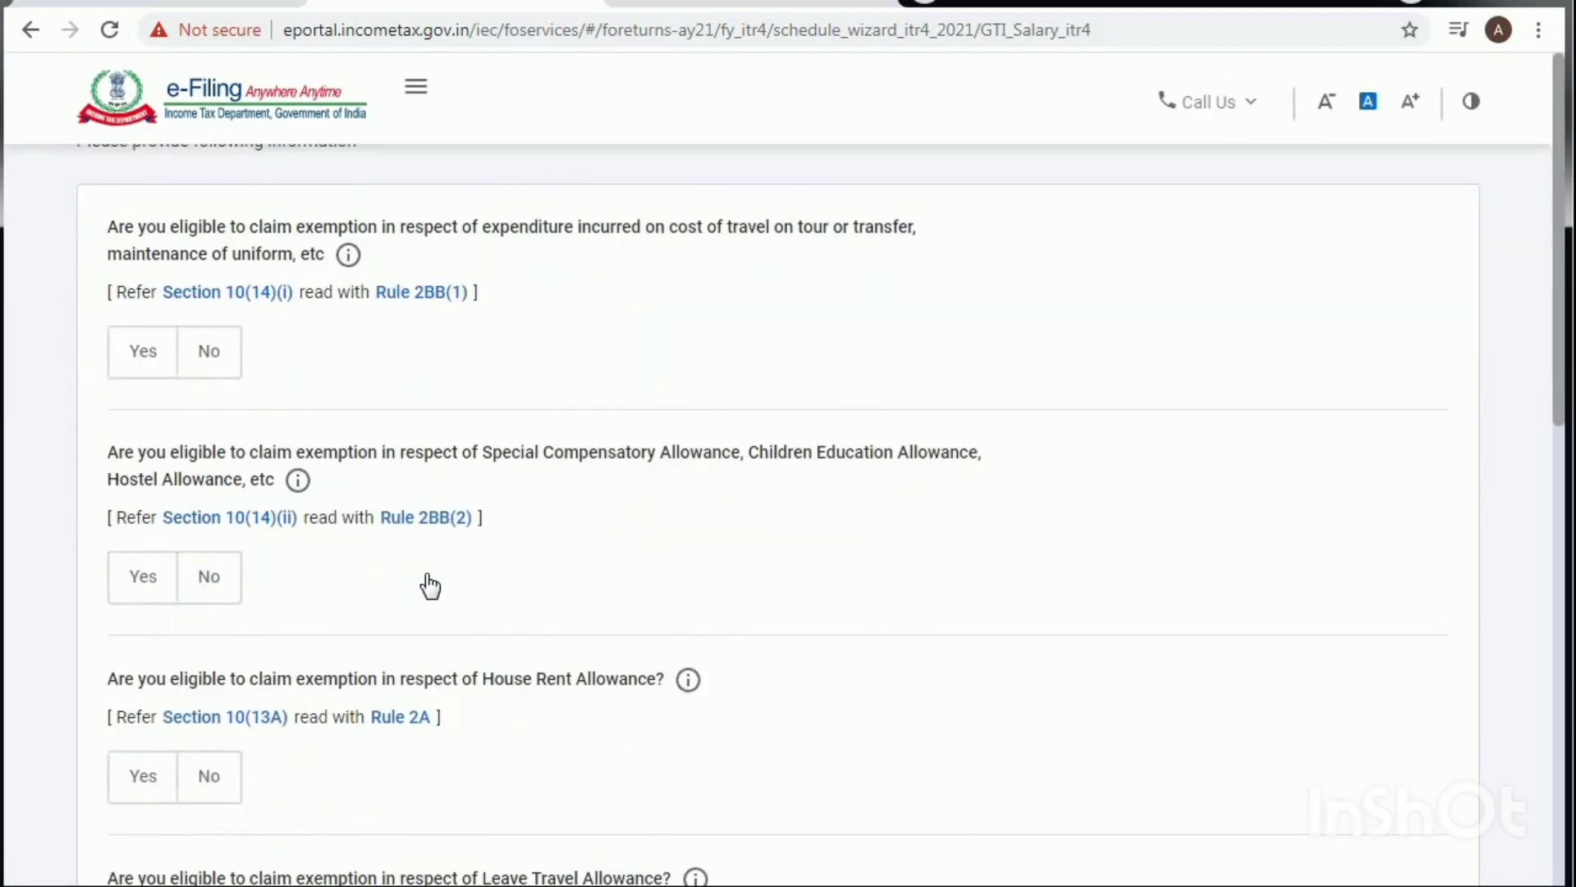
scroll(425, 573, down, 6)
scroll(426, 574, up, 6)
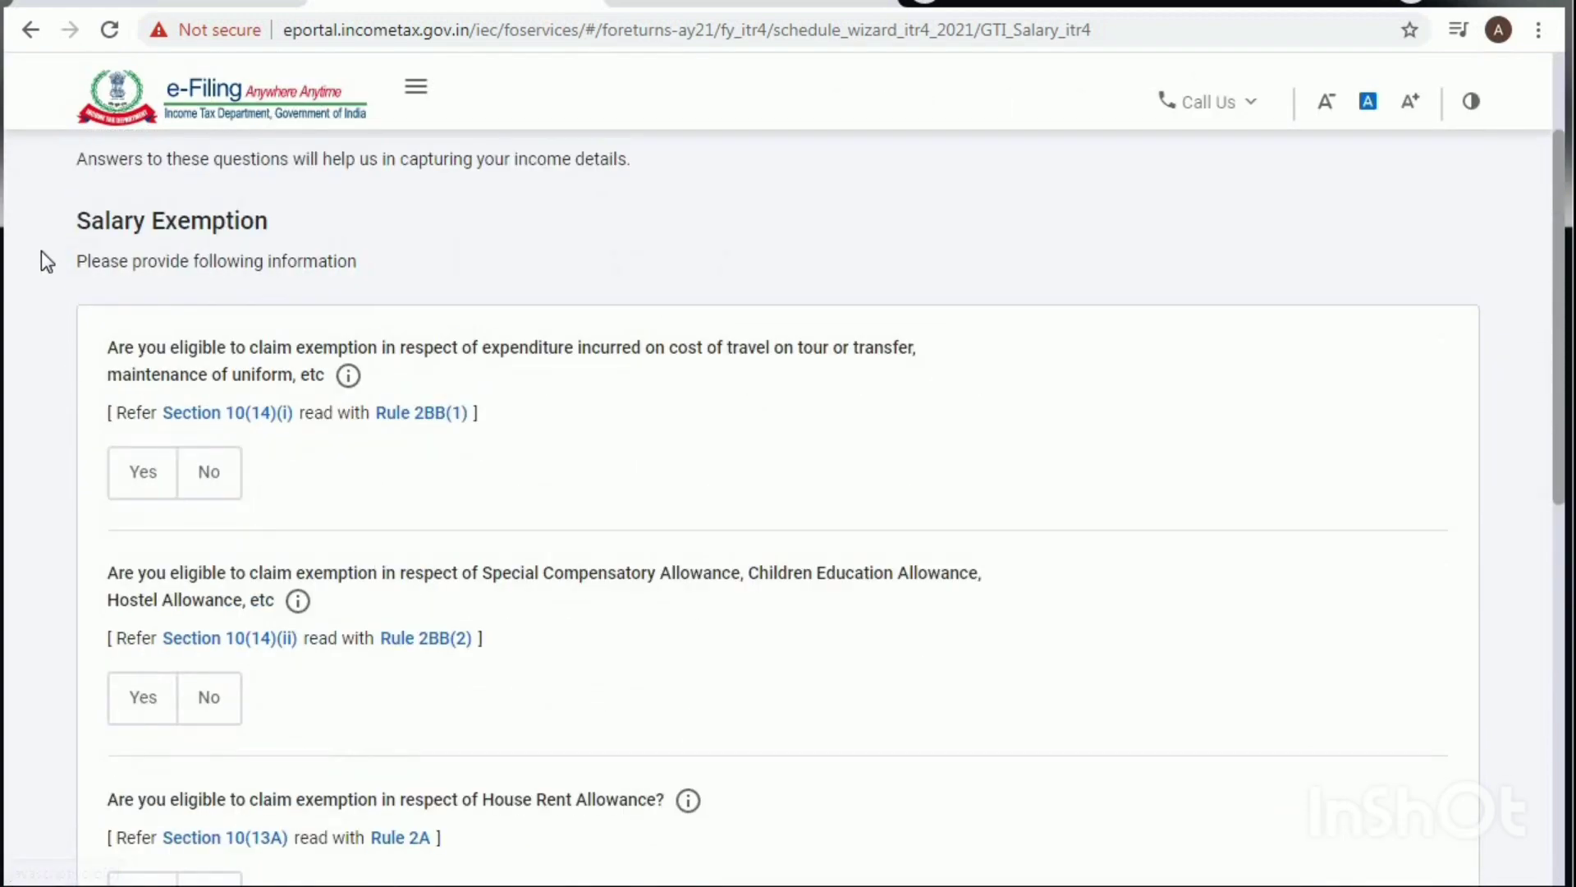
scroll(501, 453, down, 10)
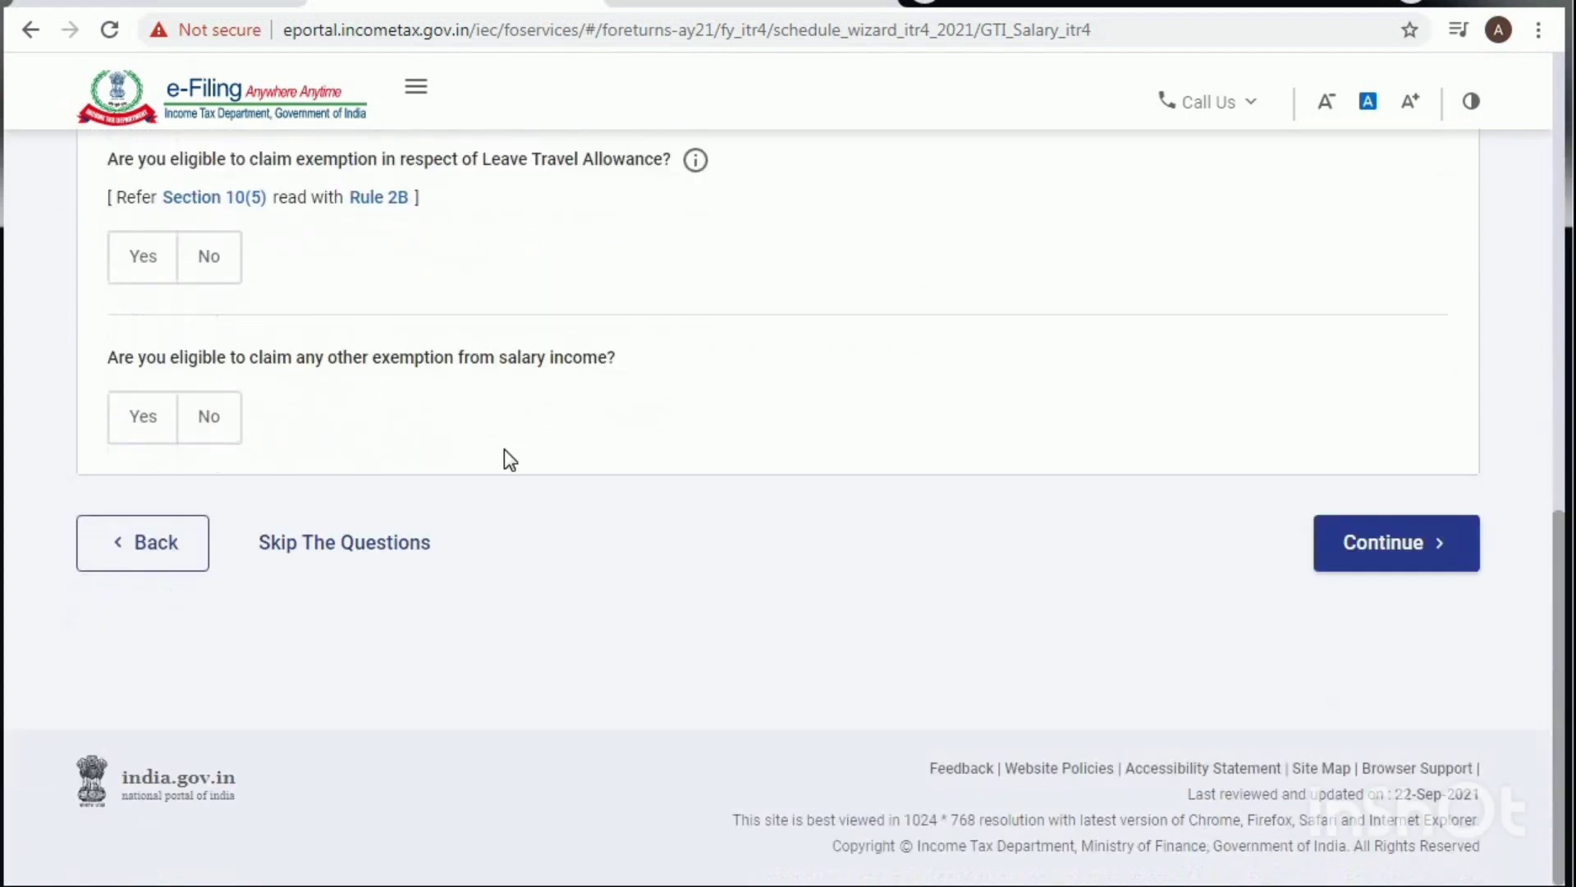
click(1412, 540)
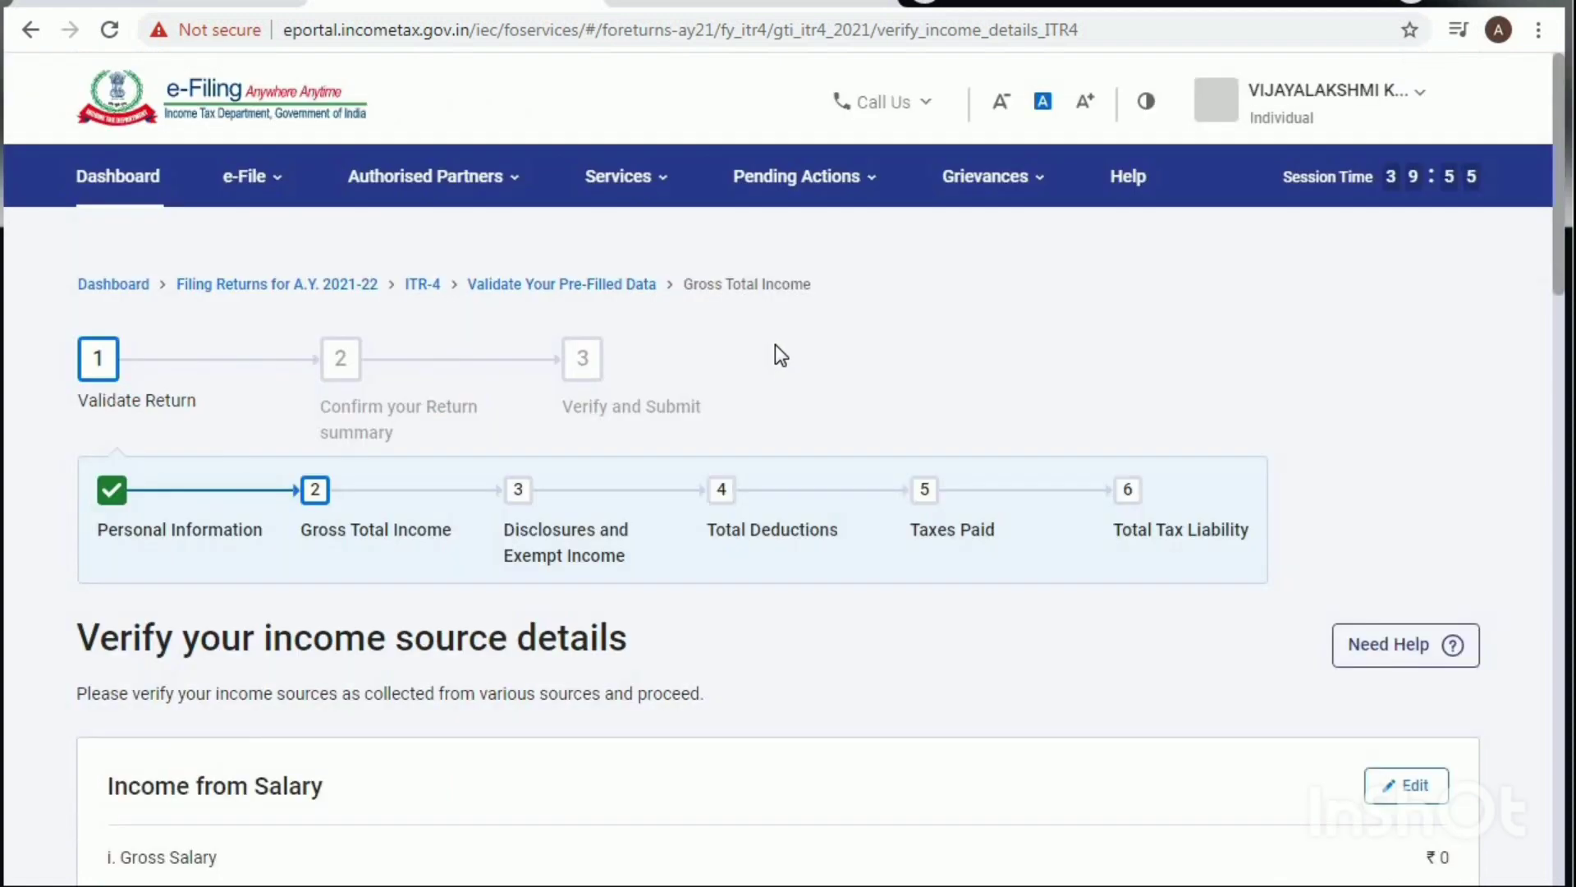
Step: Start adding details under Income from Business or Profession
scroll(682, 426, down, 2)
scroll(682, 427, down, 5)
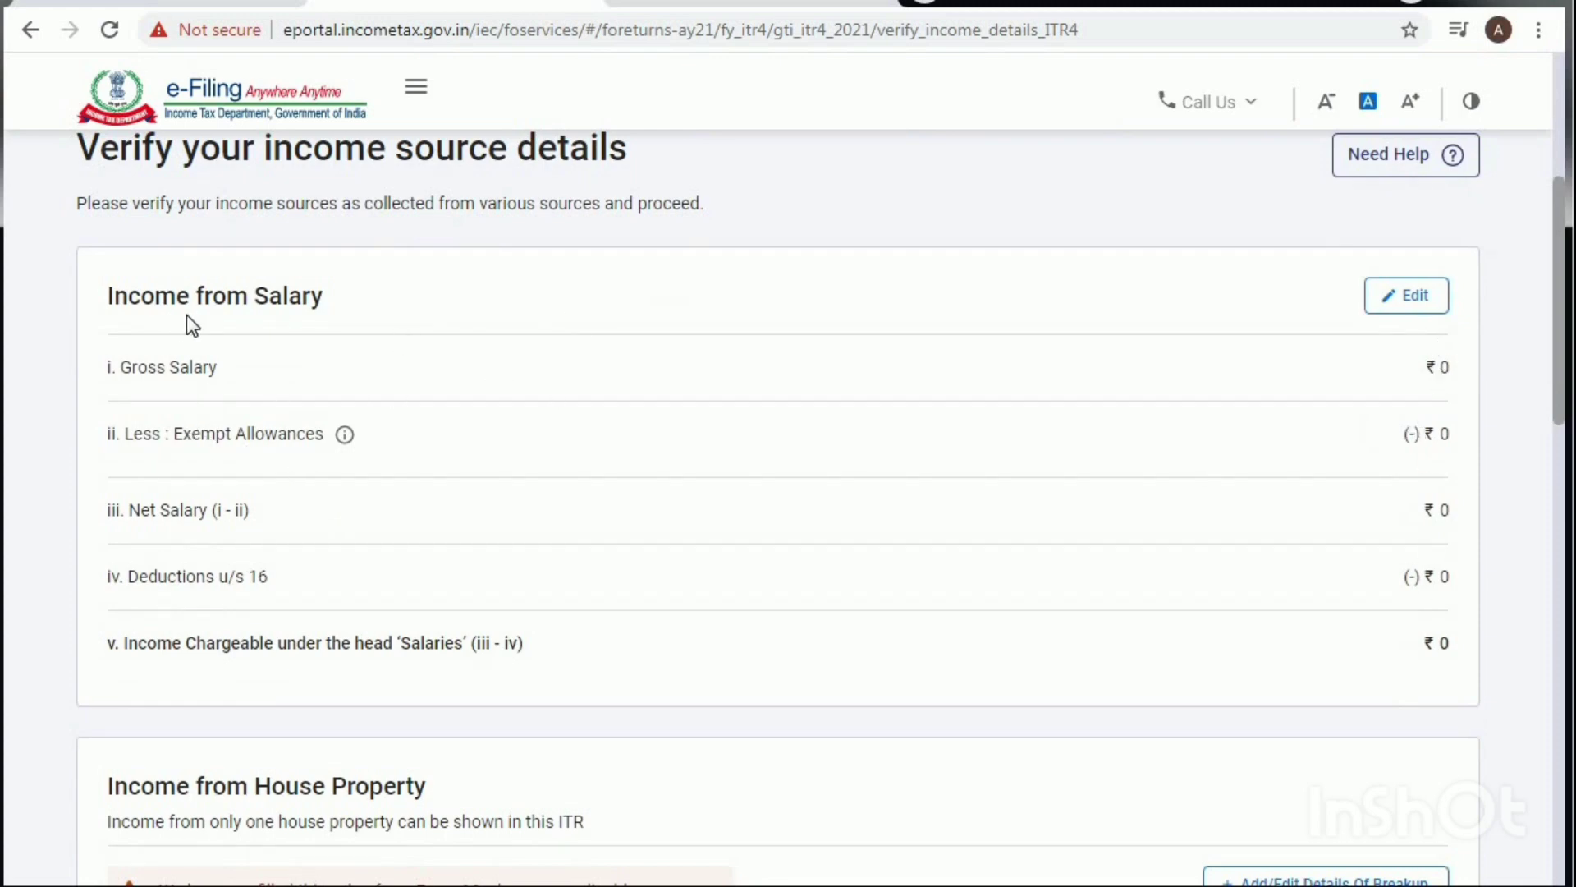
scroll(1063, 423, down, 5)
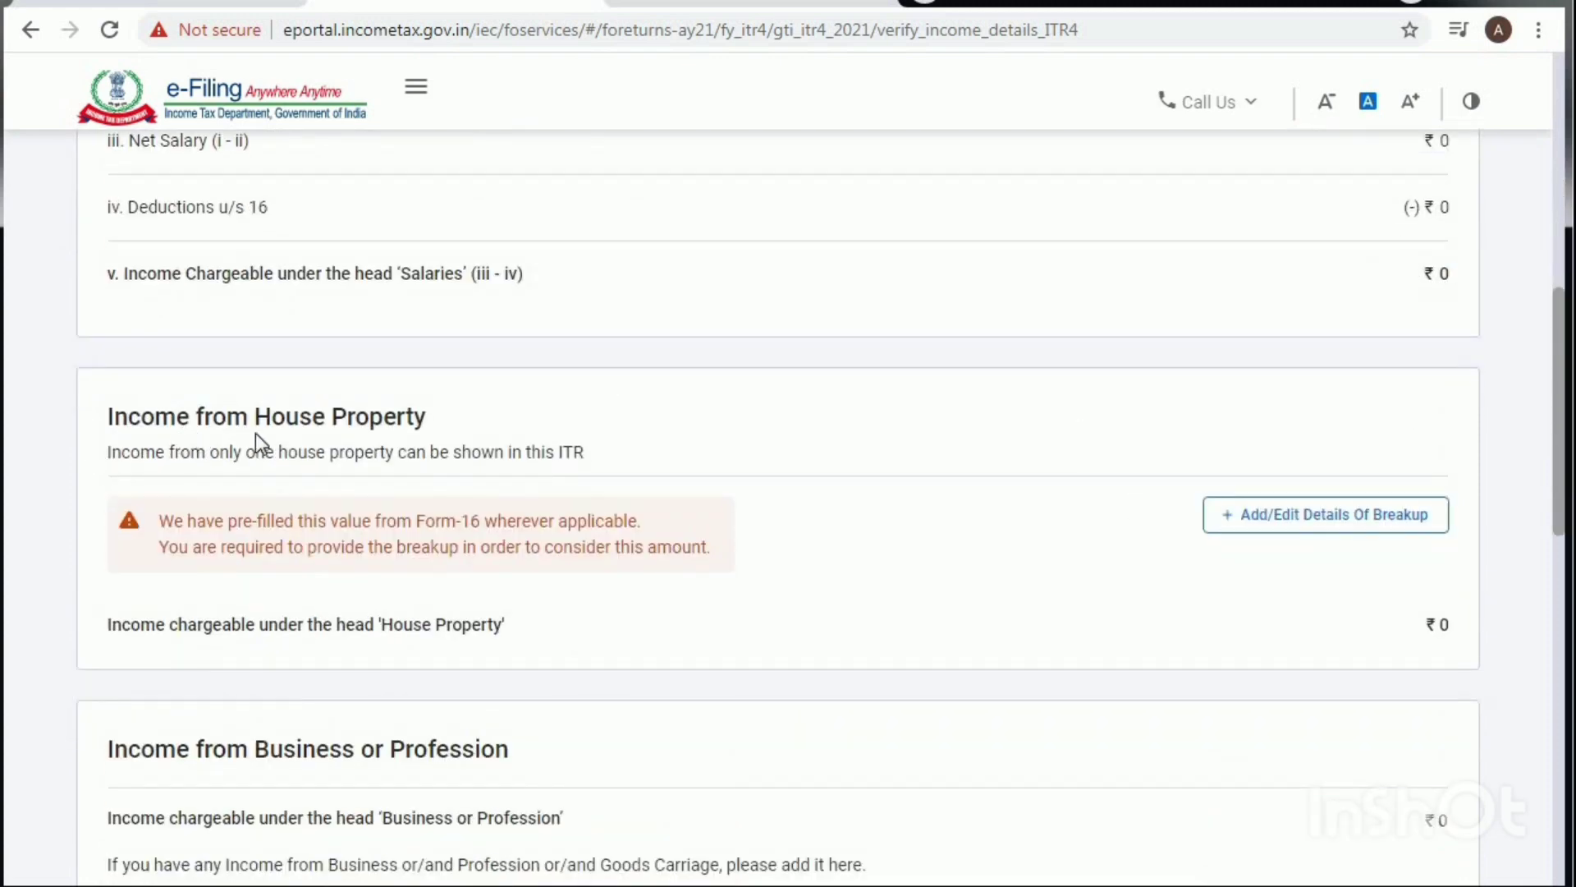
scroll(1028, 517, down, 3)
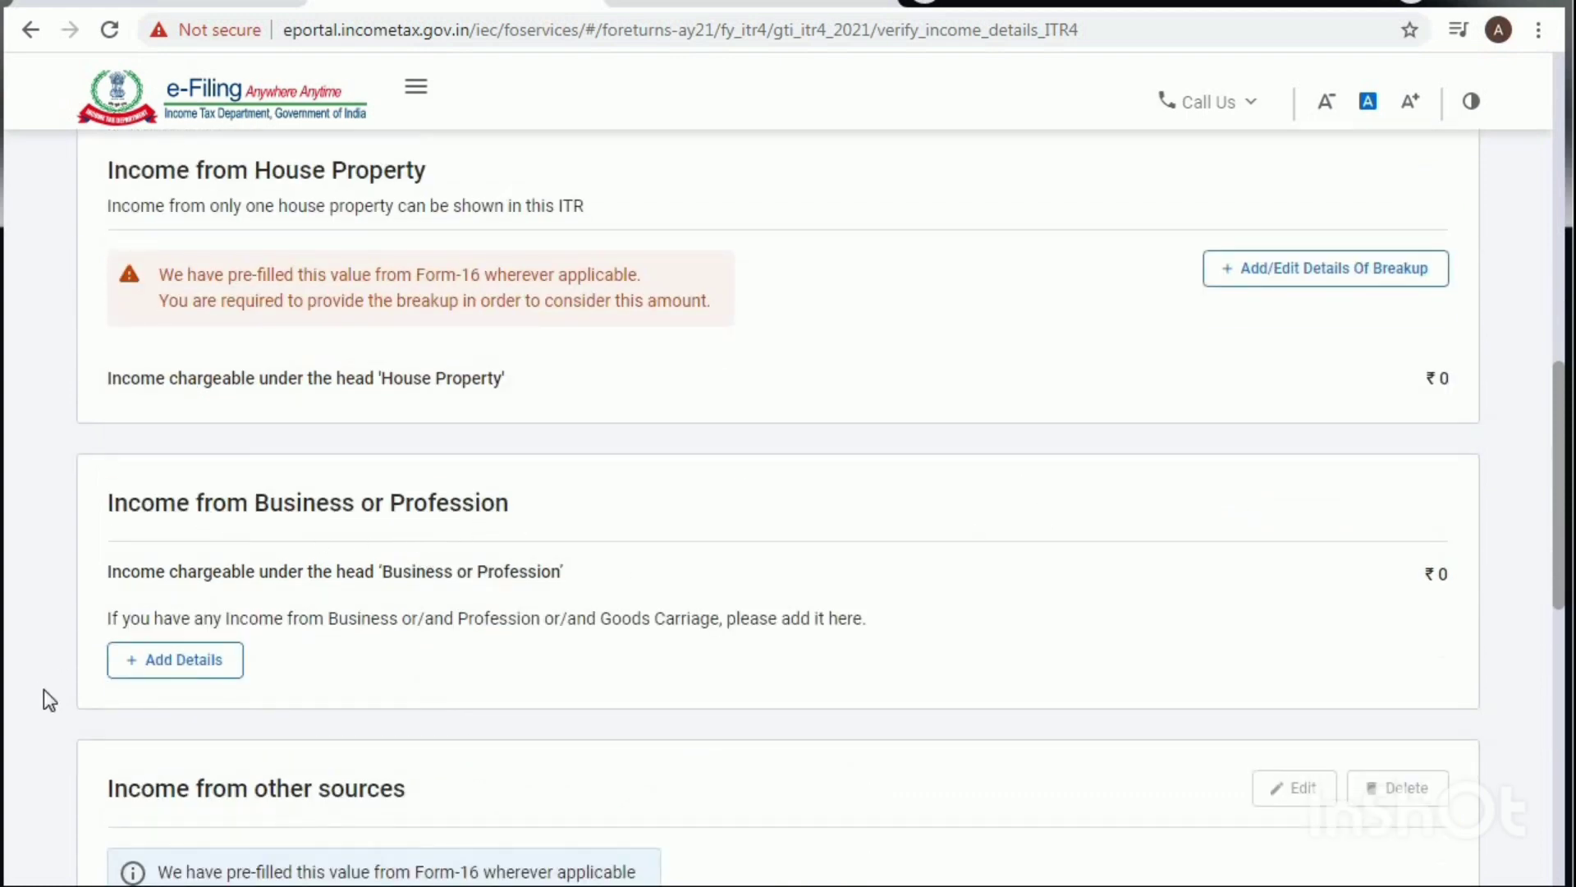
click(191, 659)
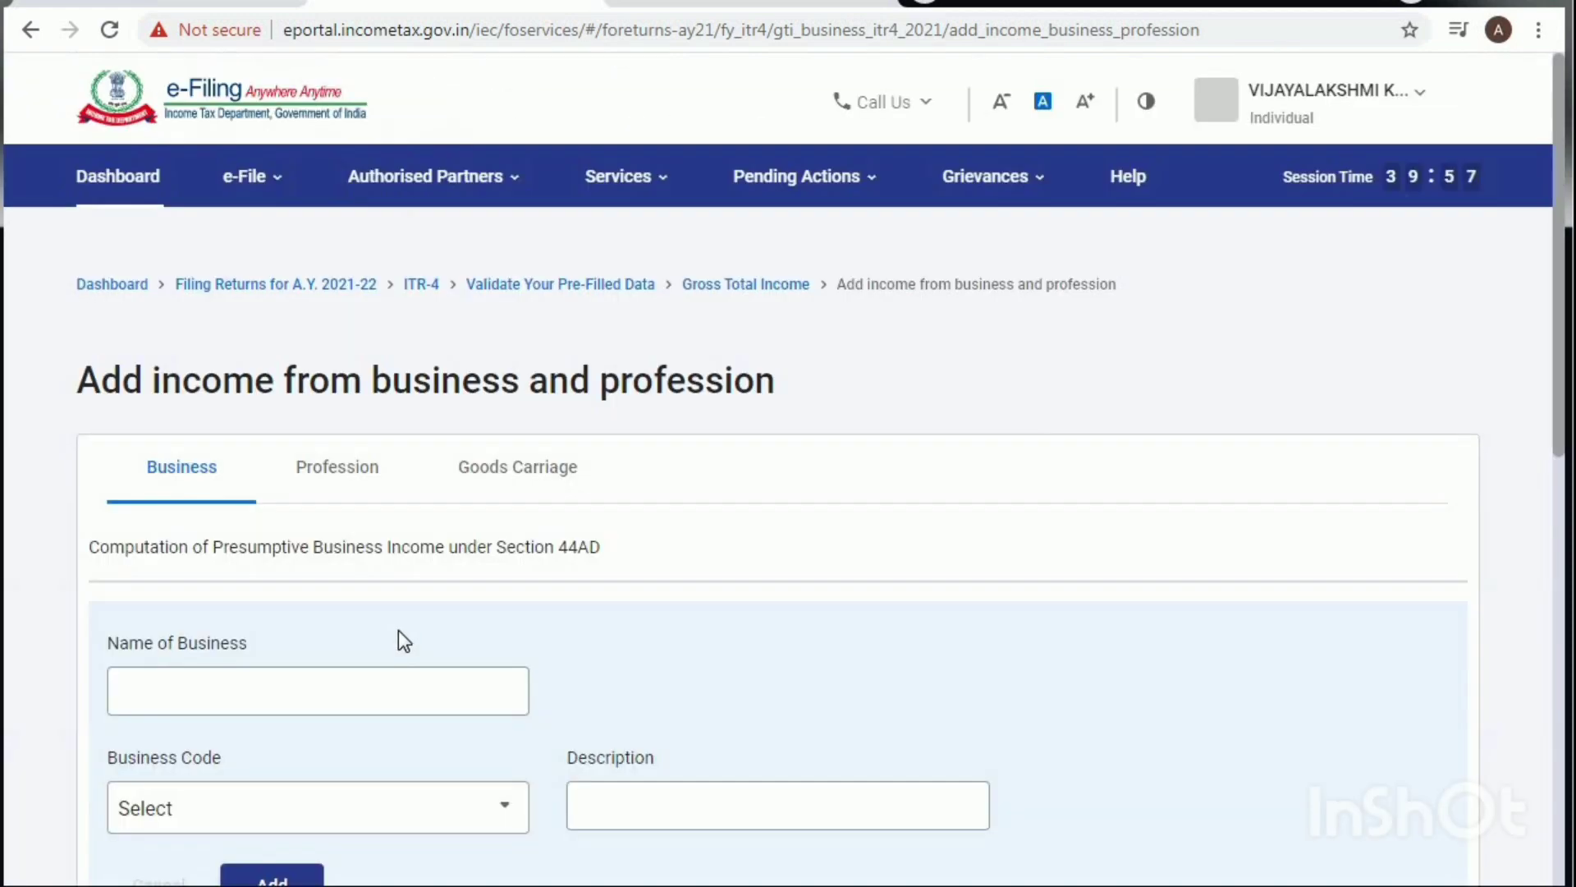
Step: Name the business 'lic agent' with code 13016-Financial advisers, mortgage advisers and brokers
click(234, 687)
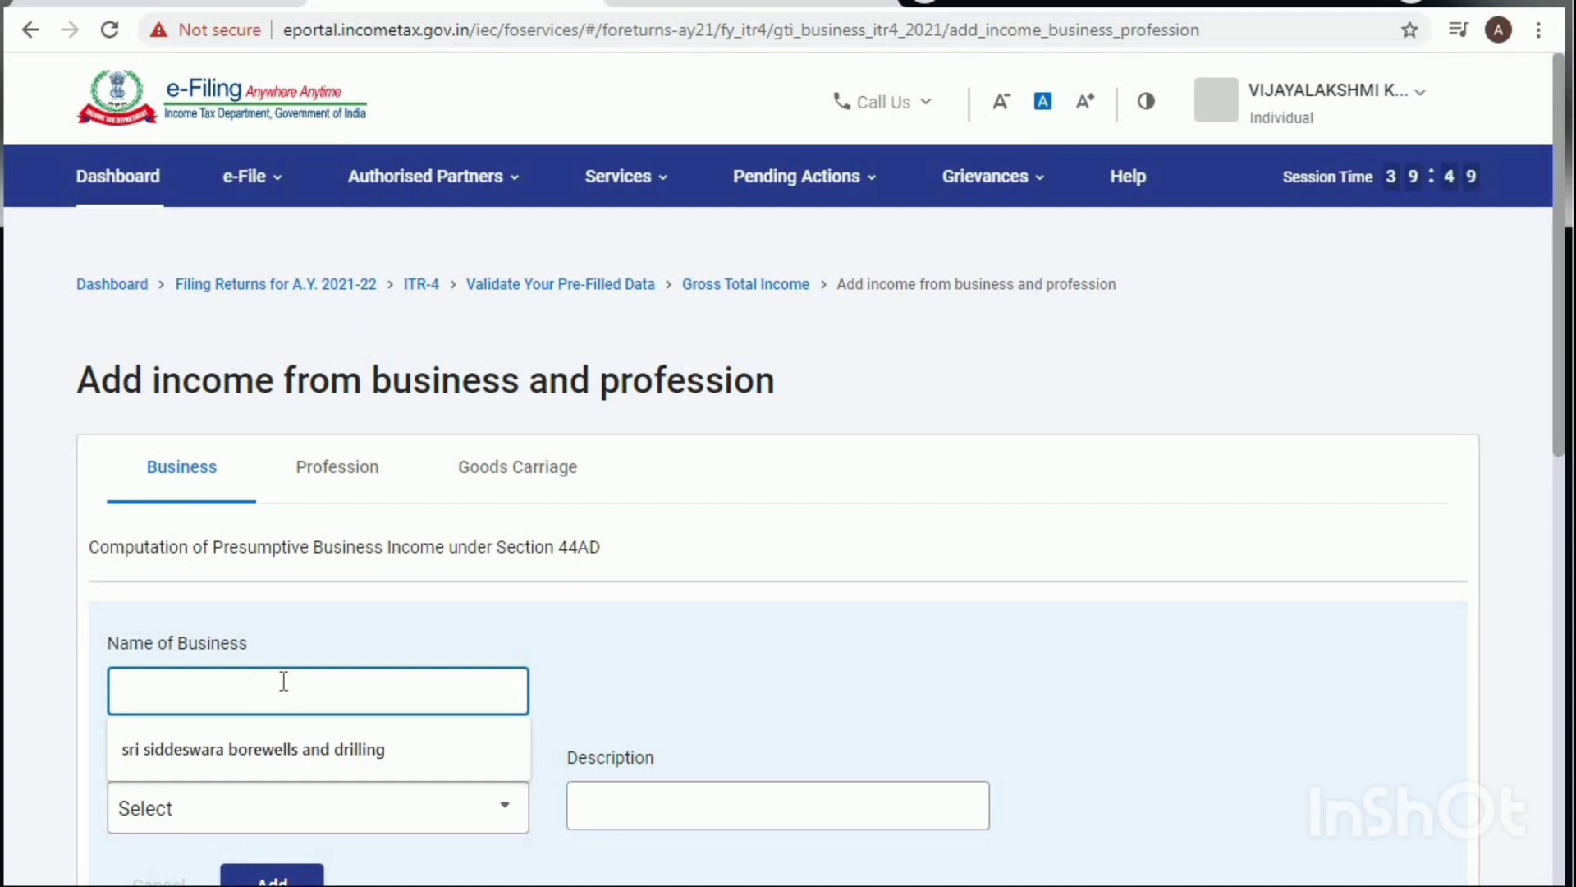
text(lic )
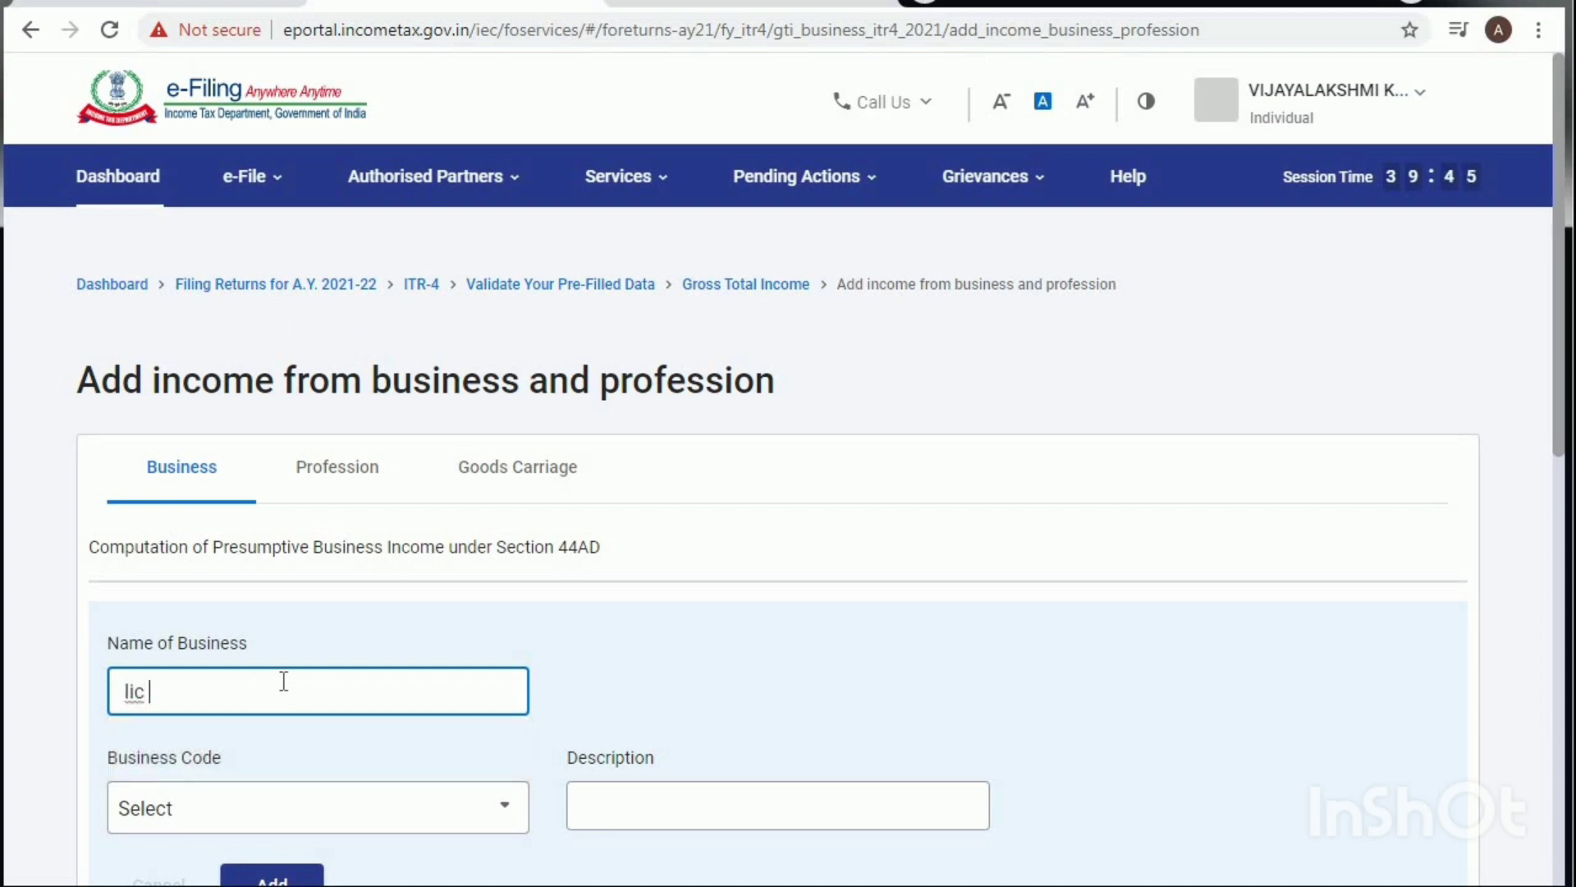
text(agent)
click(281, 823)
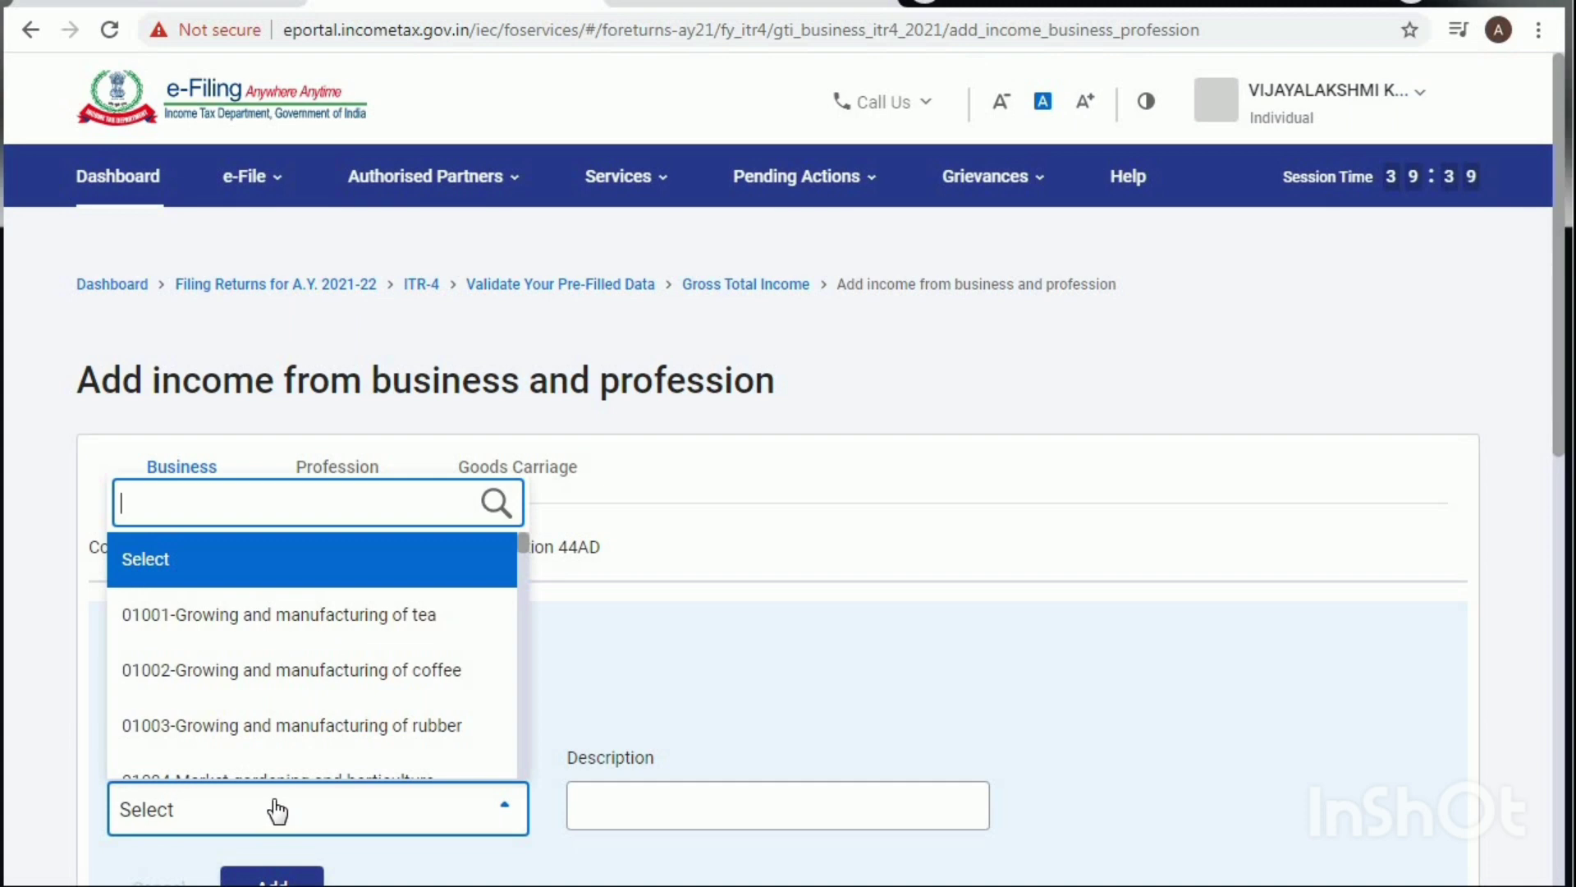
text(lic)
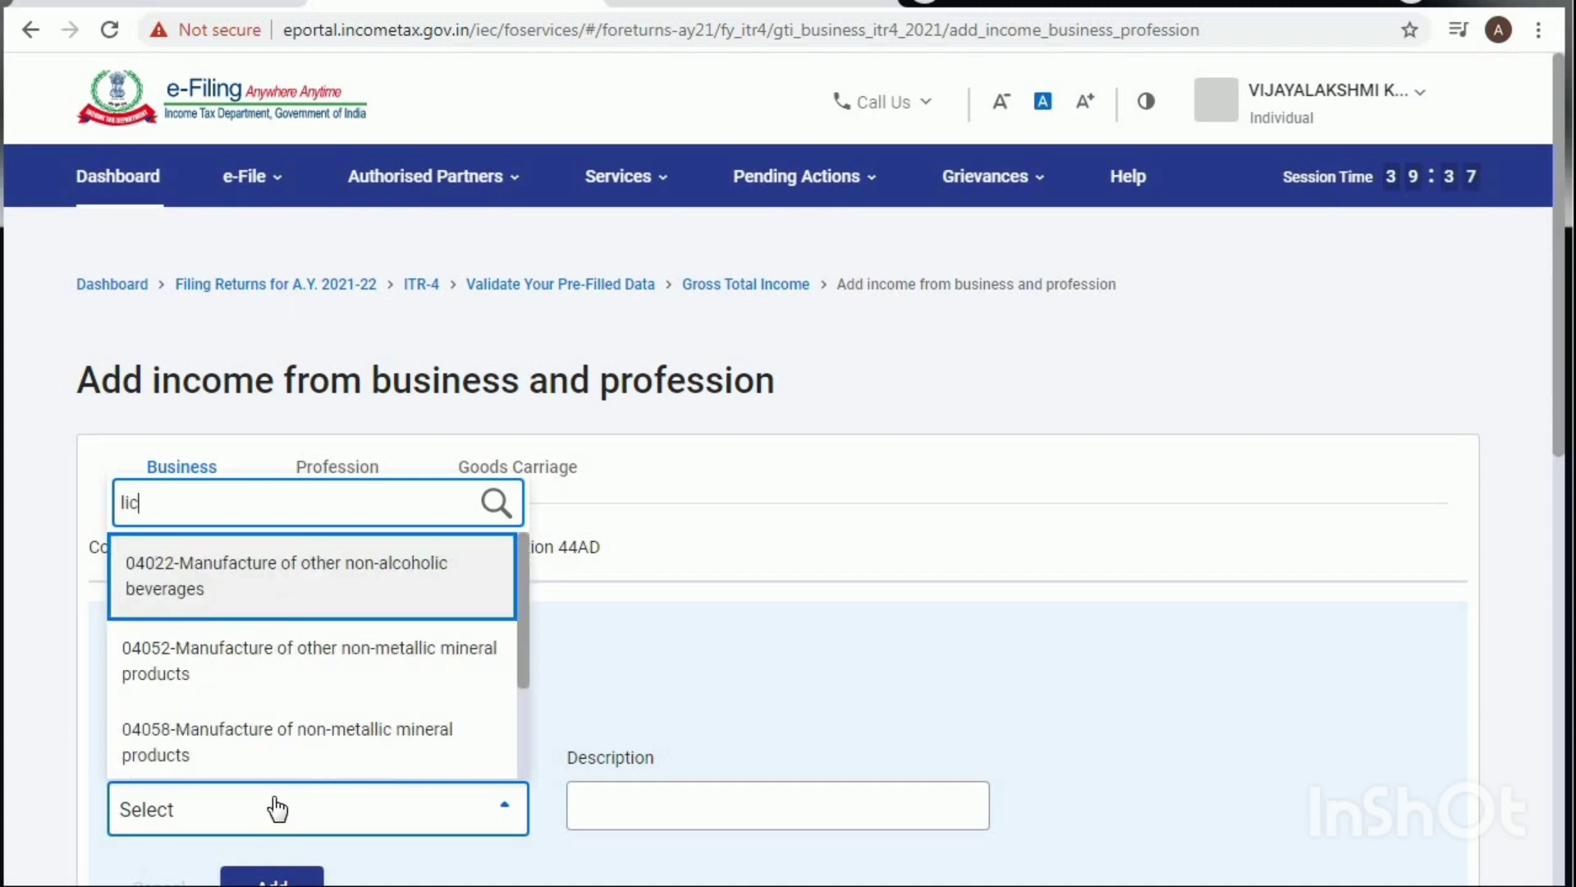
text( a)
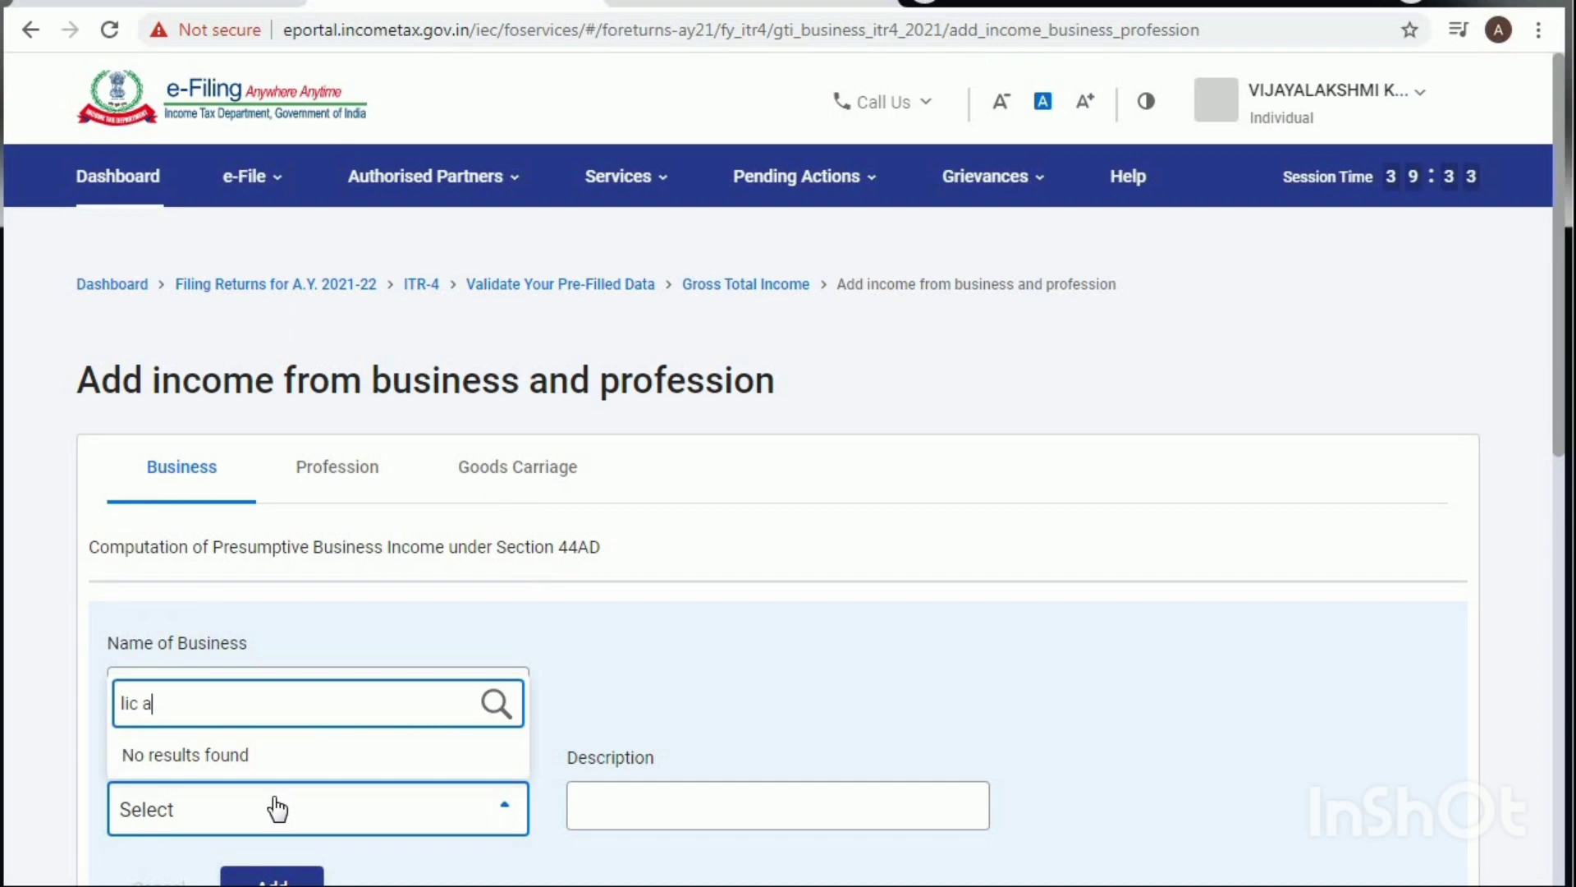
click(248, 811)
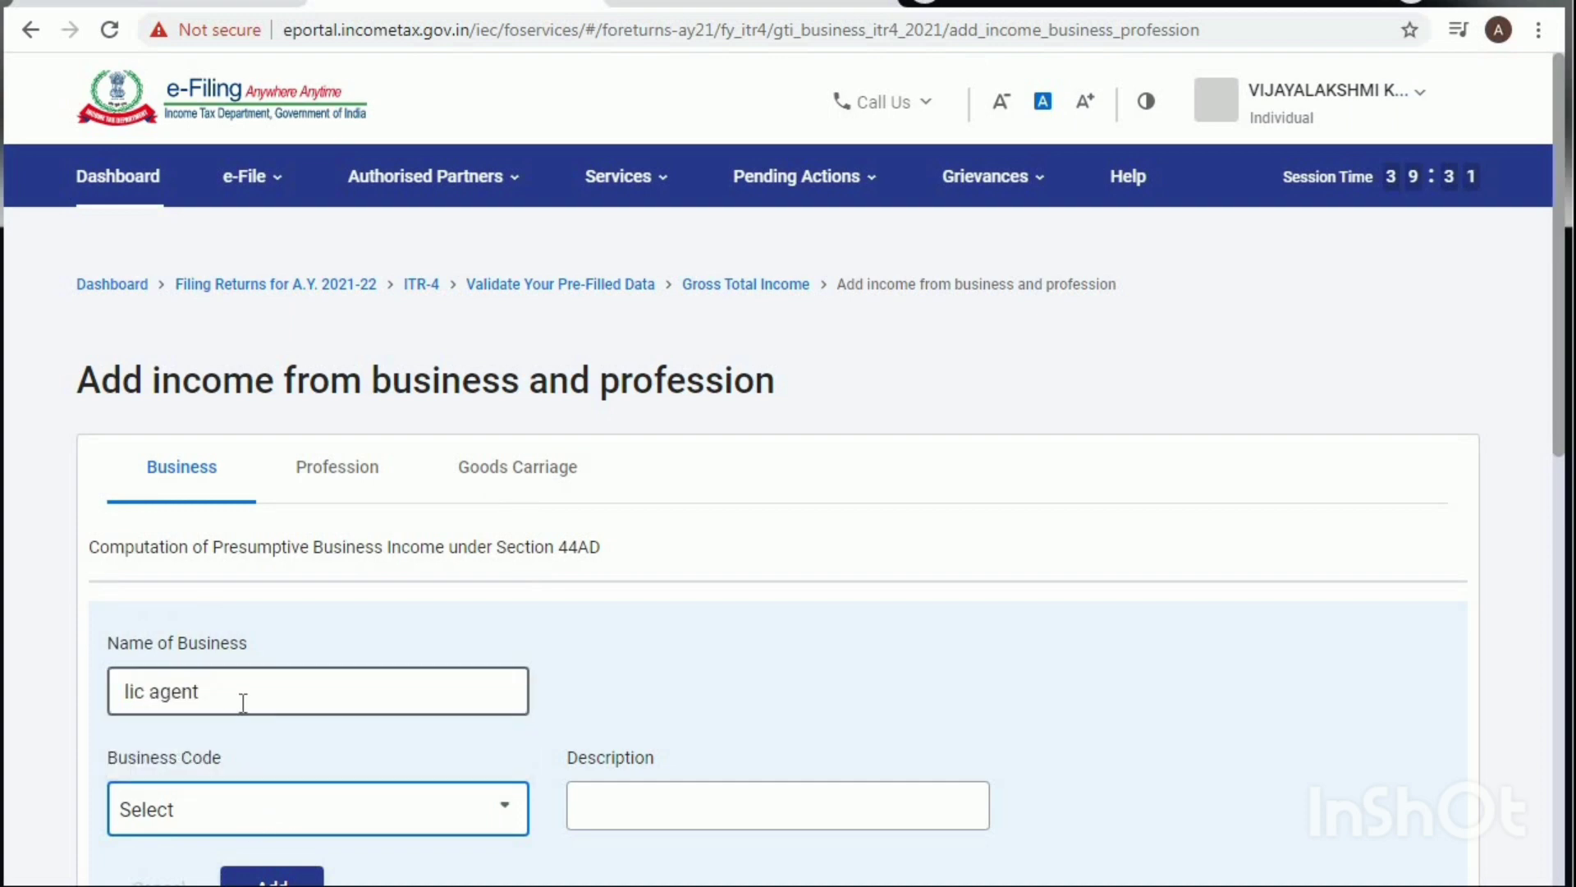
click(225, 820)
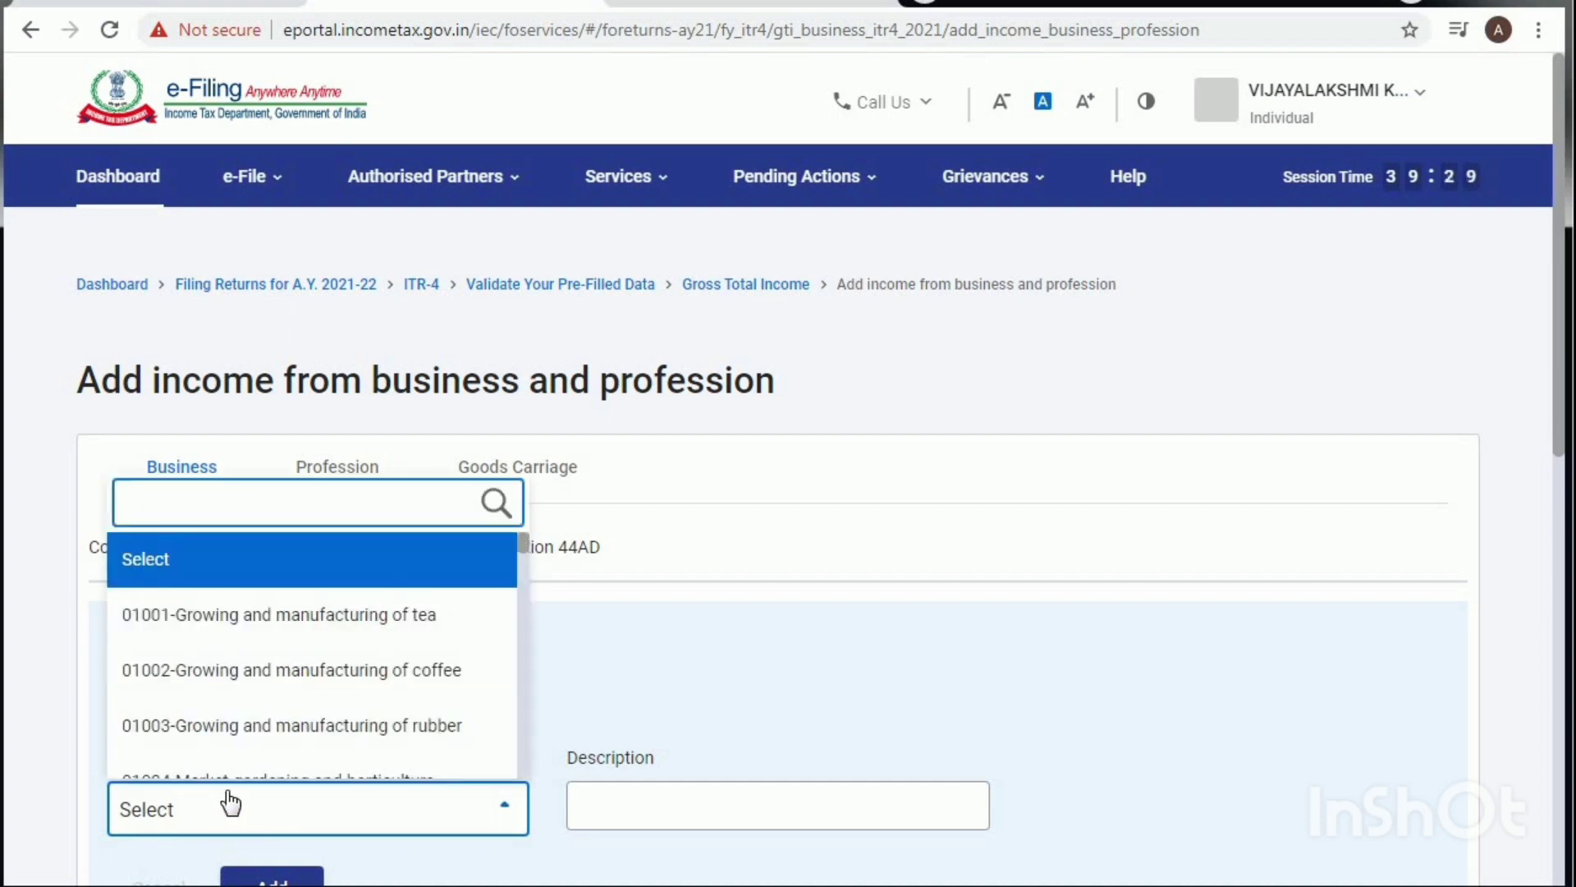
text(age)
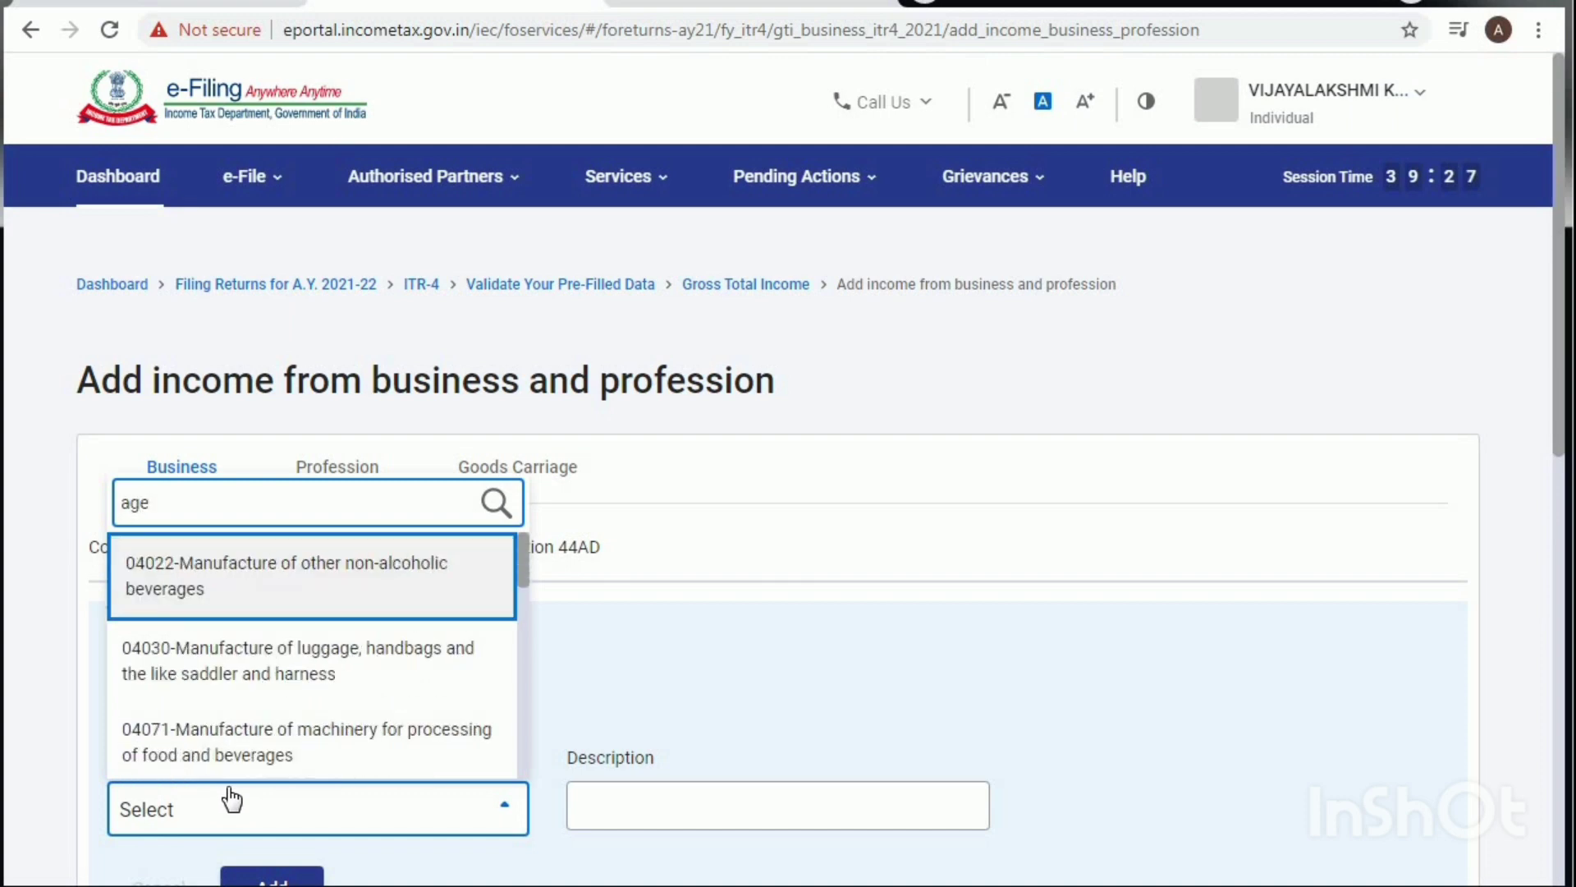
text(ent)
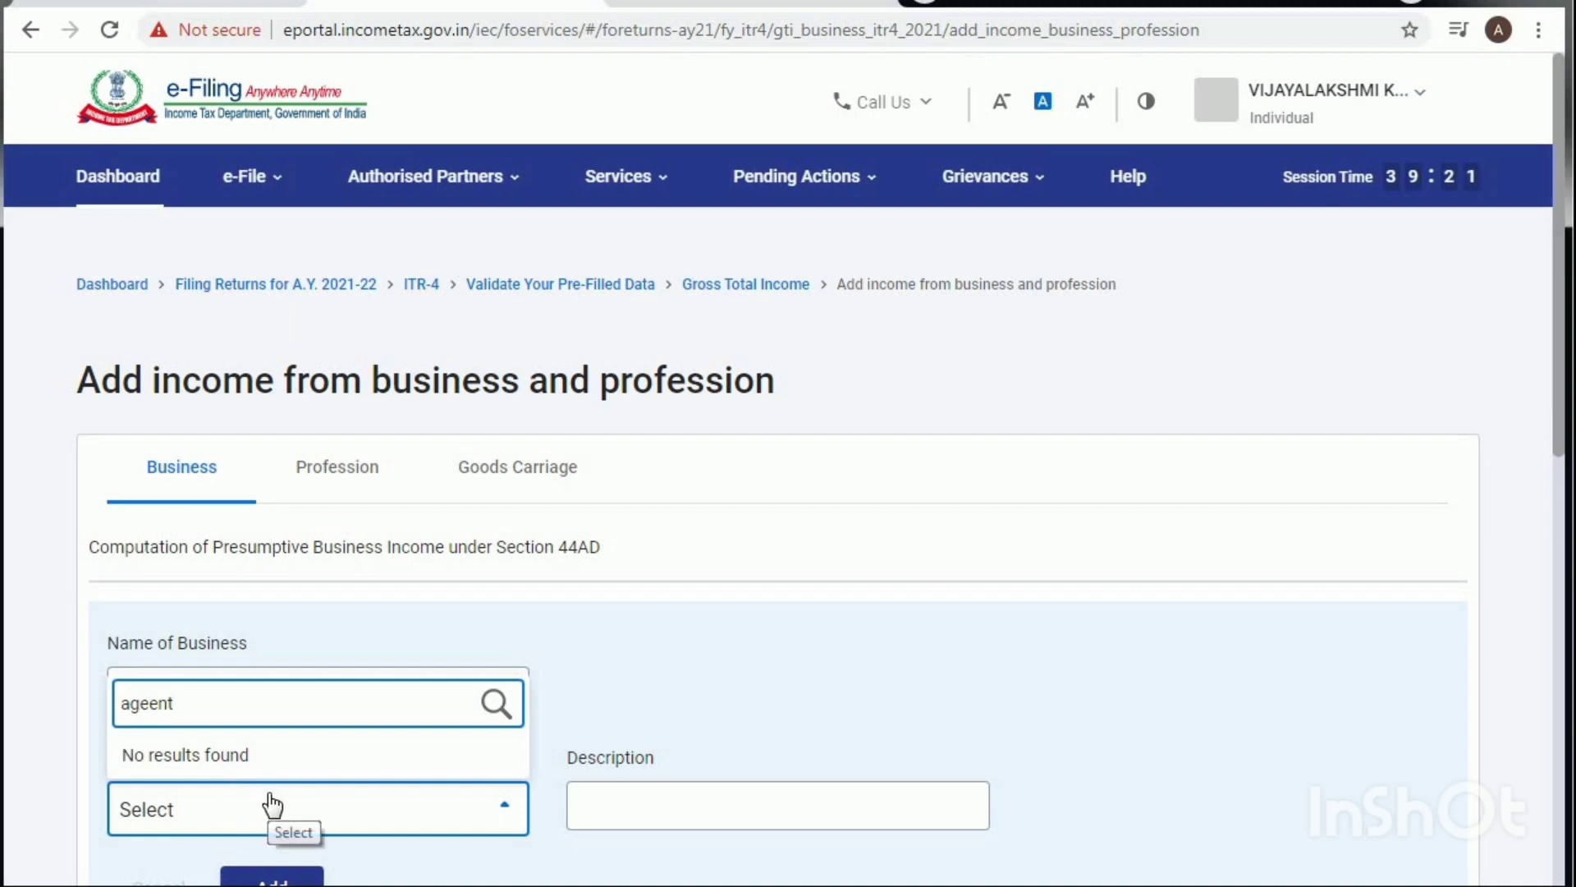
key(BackSpace)
key(BackSpace)
key(BackSpace)
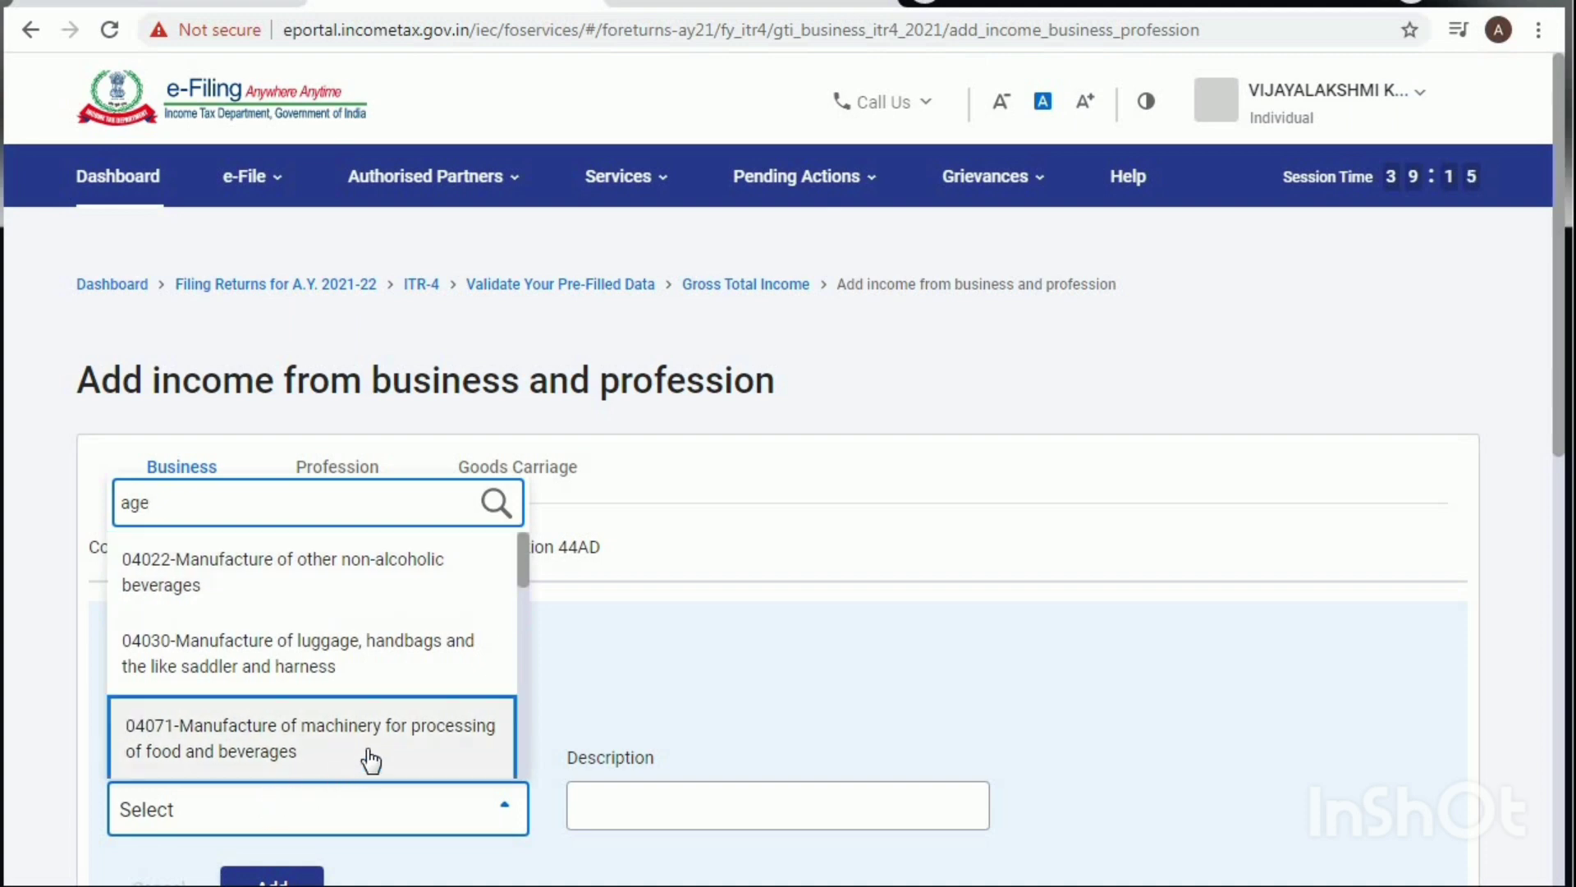
scroll(371, 752, down, 3)
scroll(365, 747, down, 2)
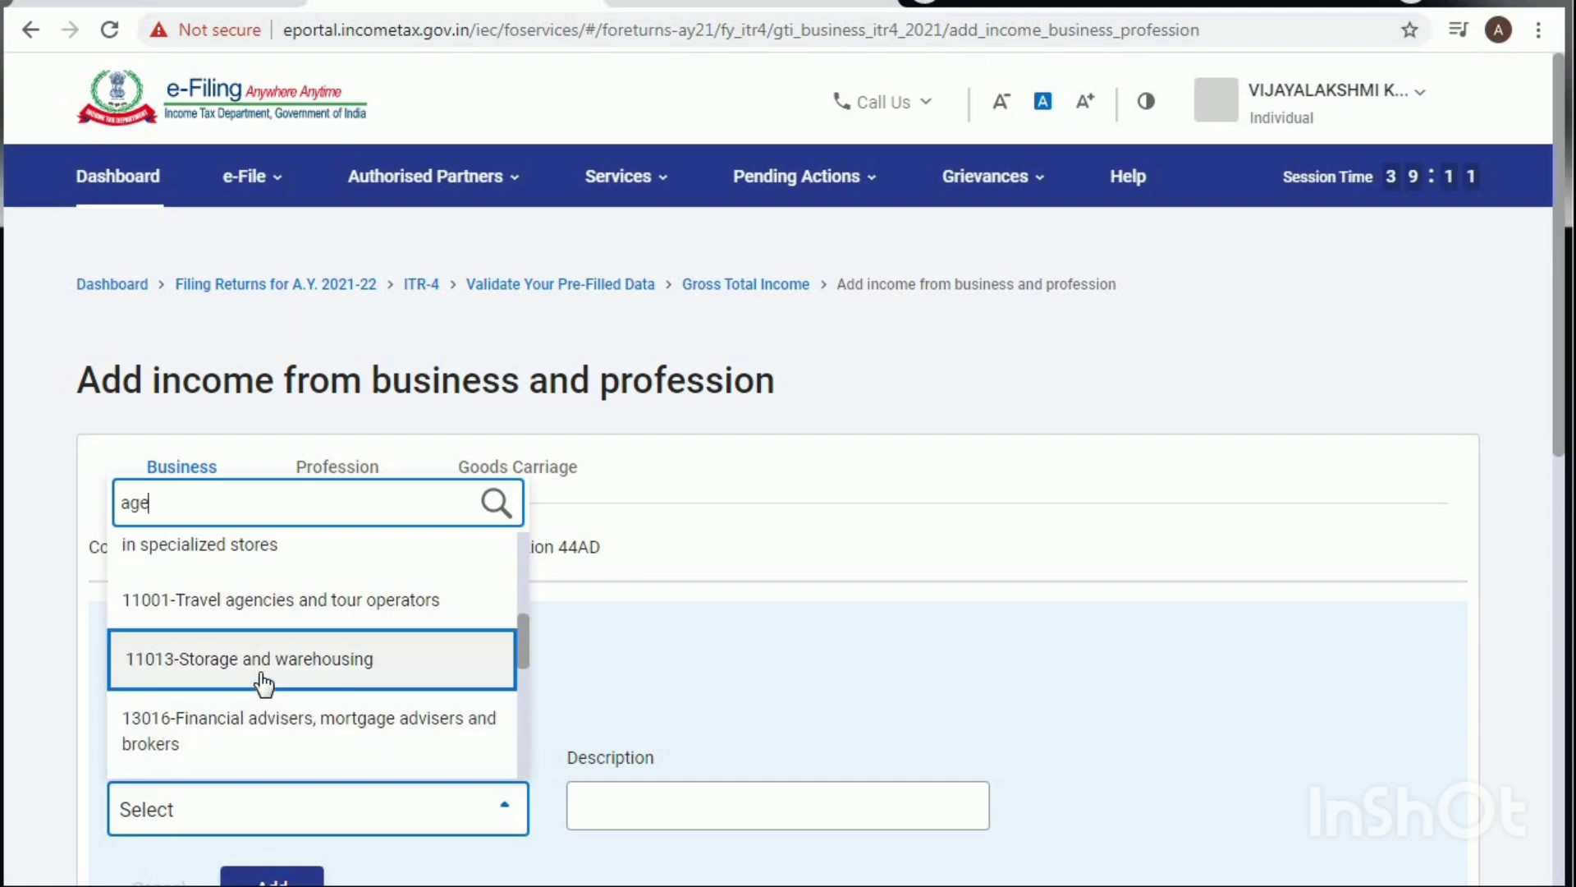
scroll(317, 726, down, 1)
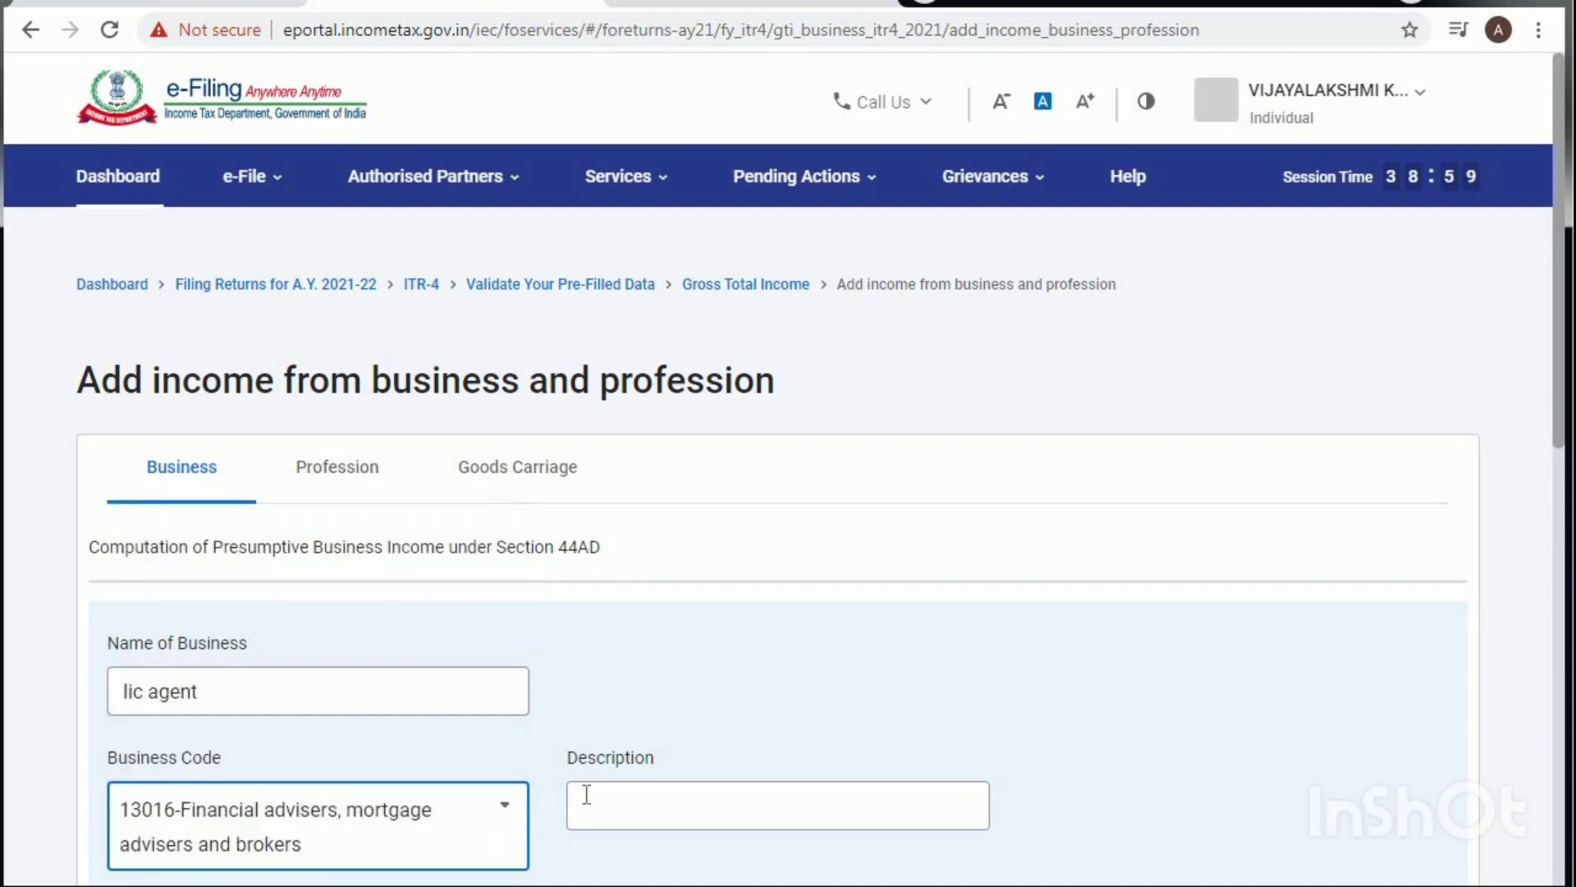
click(661, 799)
Step: Add the lic agent business, then enter gross receipts 580706 and presumptive income 4,50,000
scroll(667, 799, down, 5)
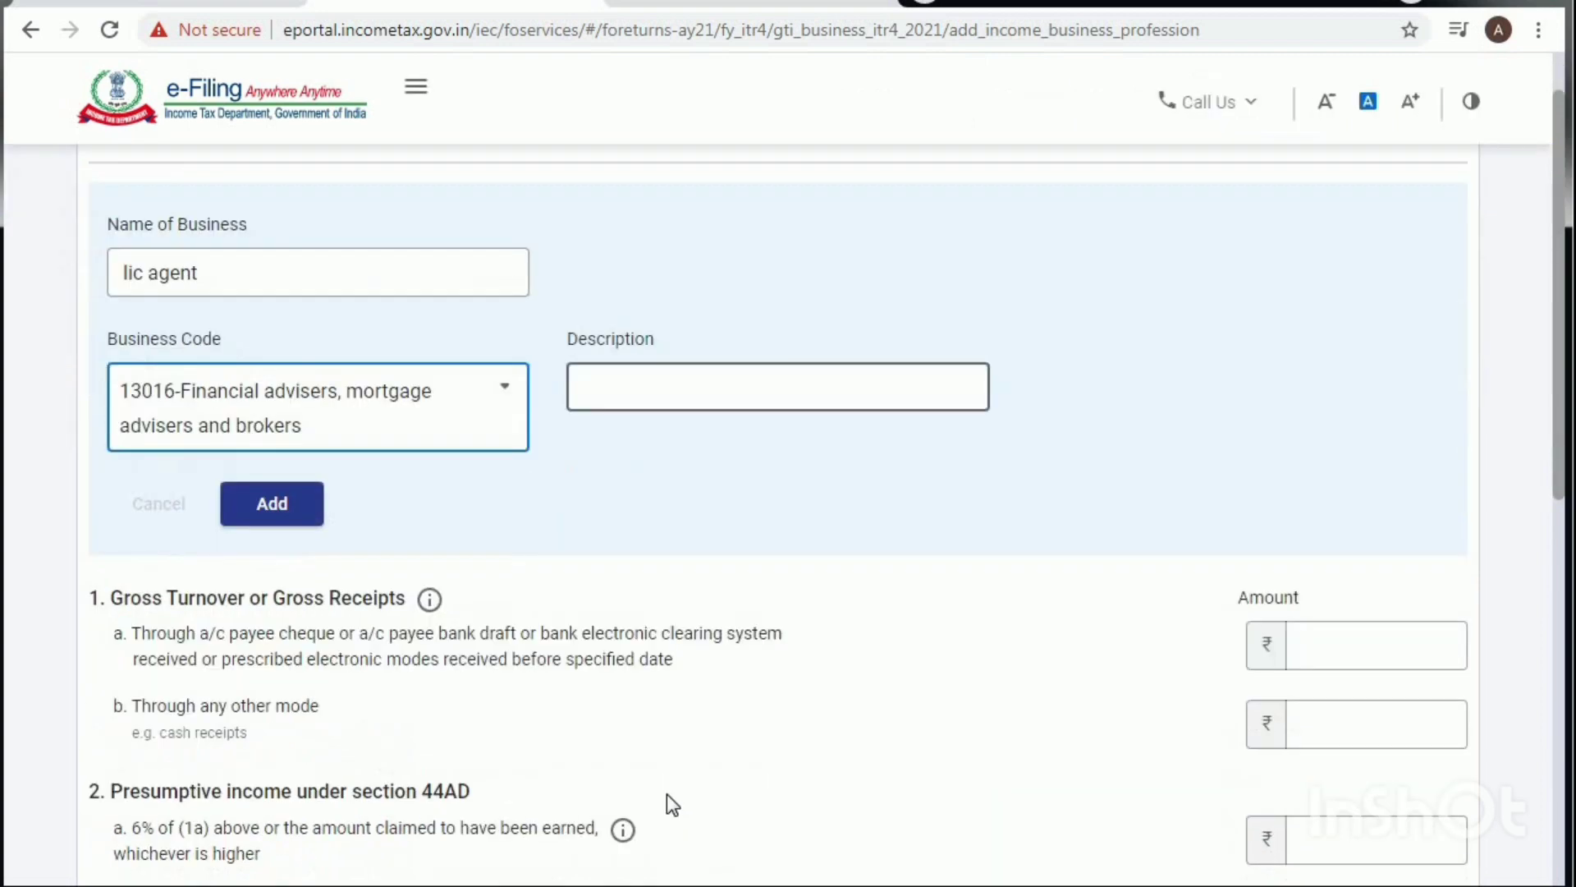
click(279, 456)
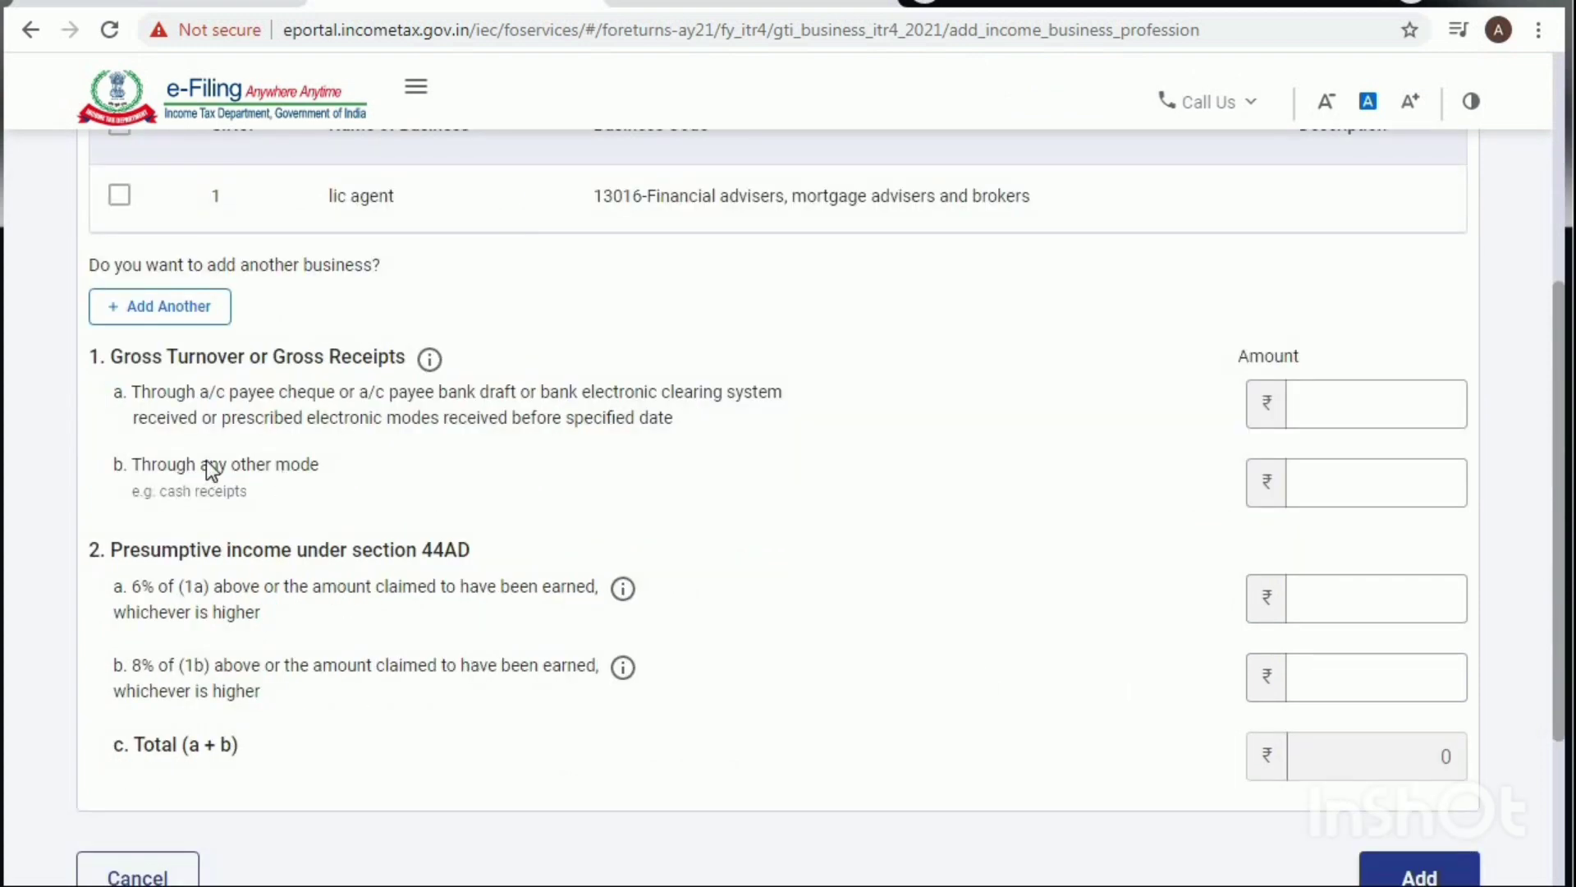
click(1309, 408)
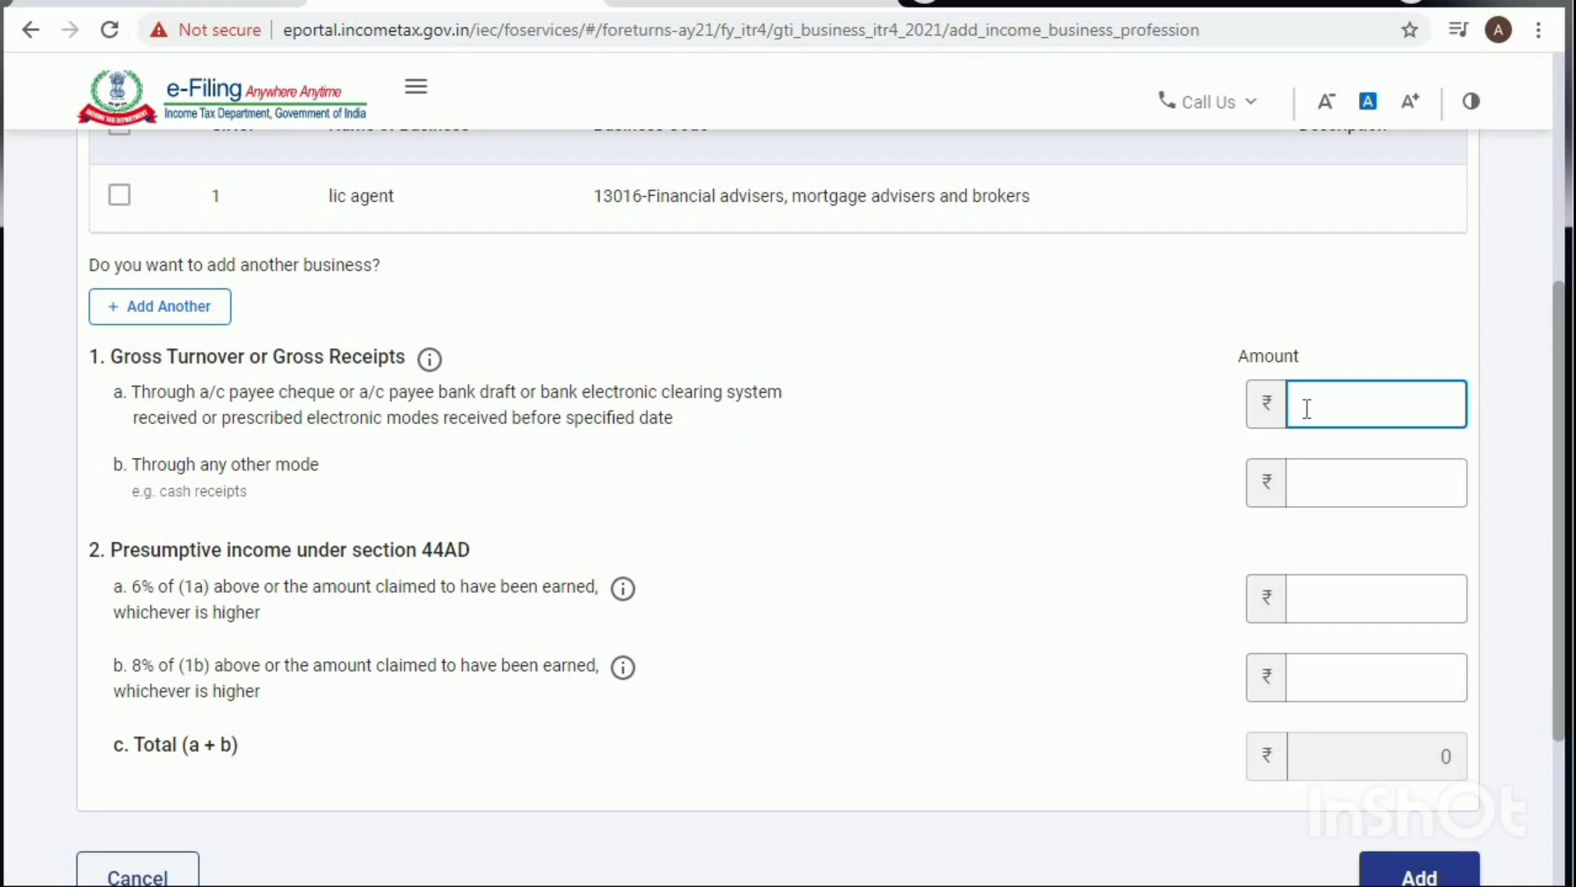
text(580706)
click(1324, 605)
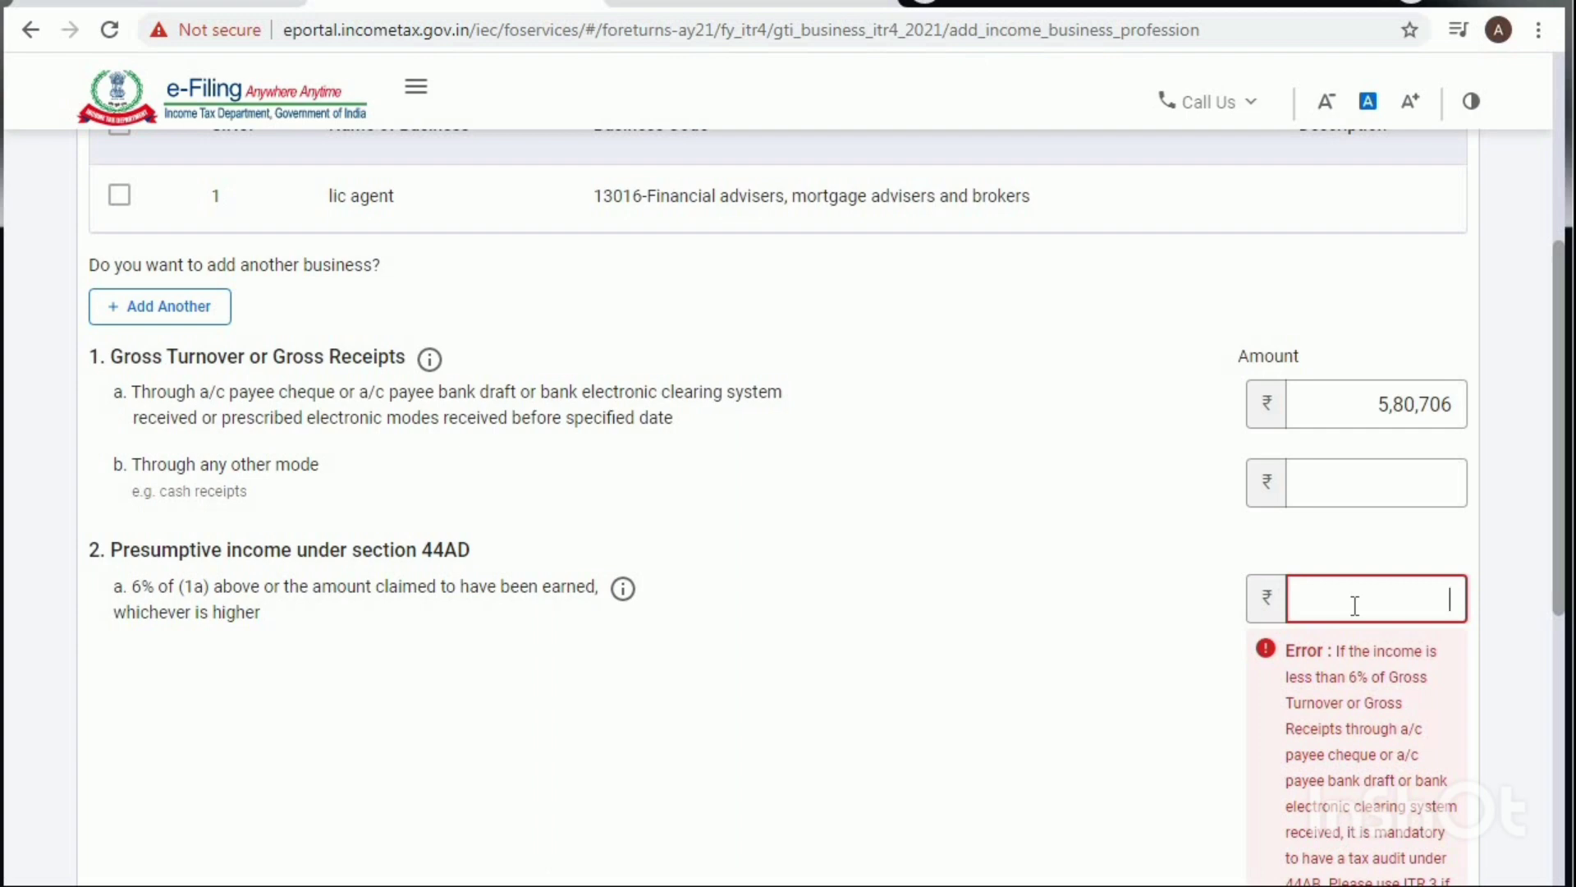
text(4,)
text(50,00)
text(0)
click(858, 653)
scroll(861, 652, down, 3)
Step: Save the business income and check ₹4,50,000 business income and Gross Total Income ₹5,36,613
click(1408, 625)
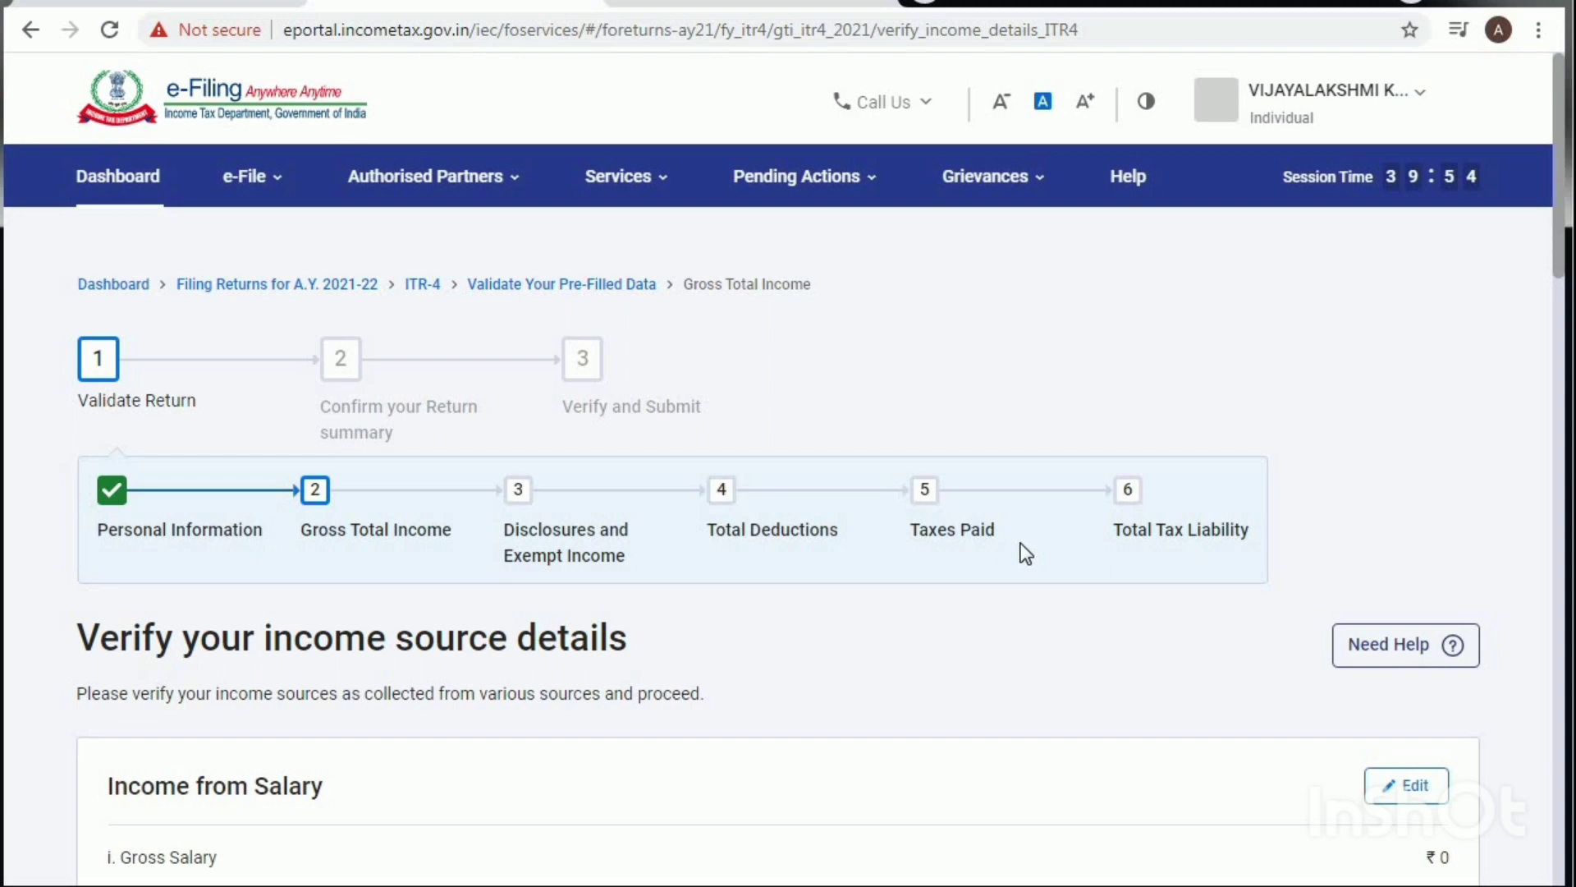
scroll(1022, 544, down, 6)
scroll(1024, 552, down, 6)
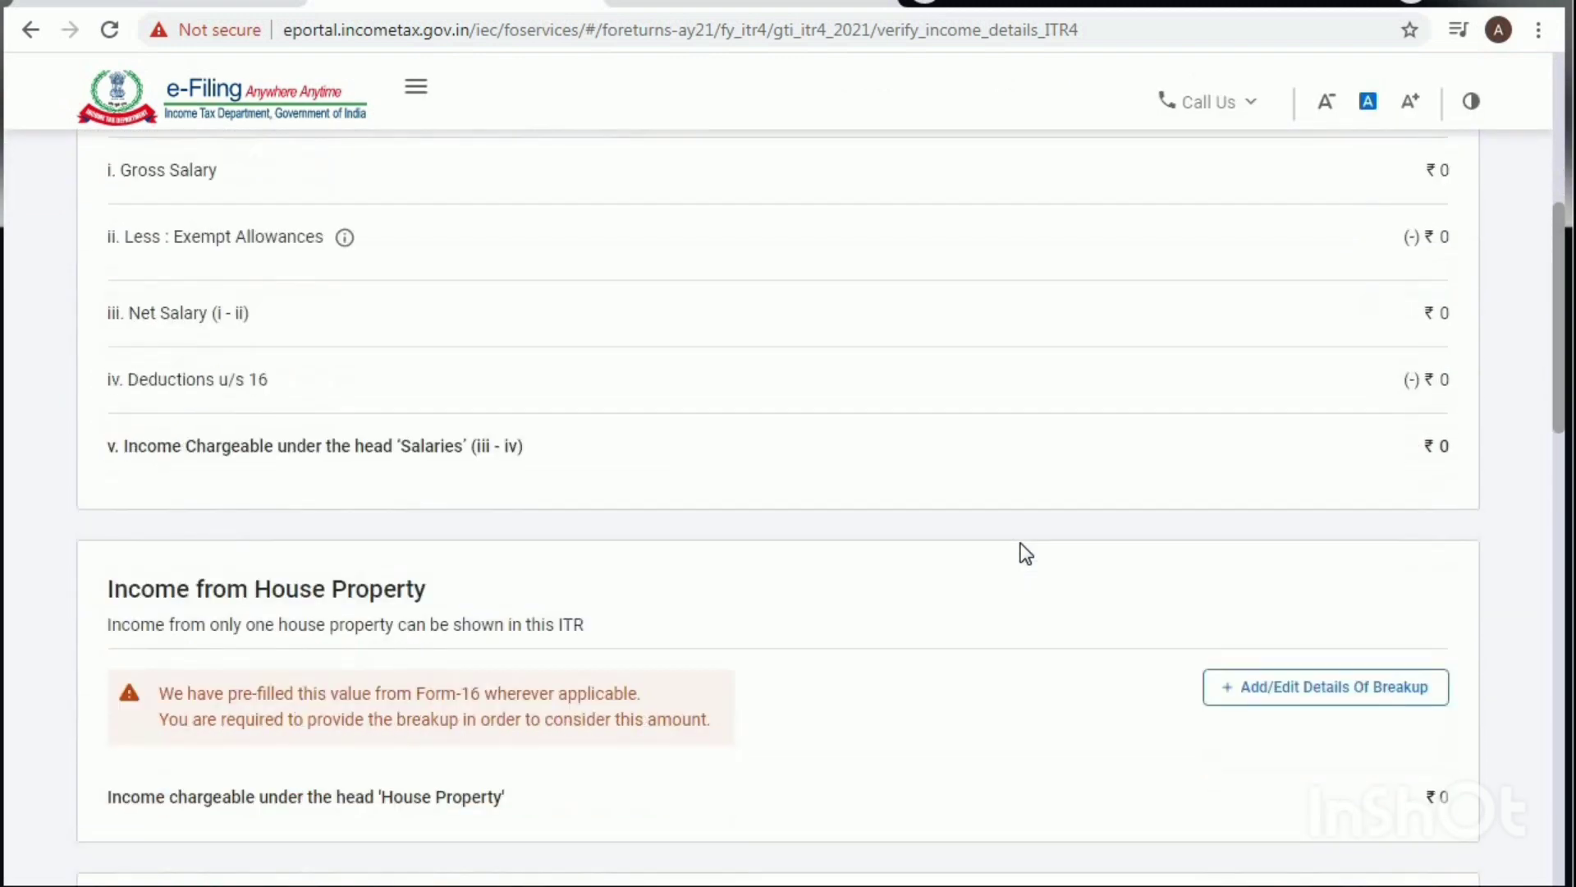
scroll(1025, 552, down, 6)
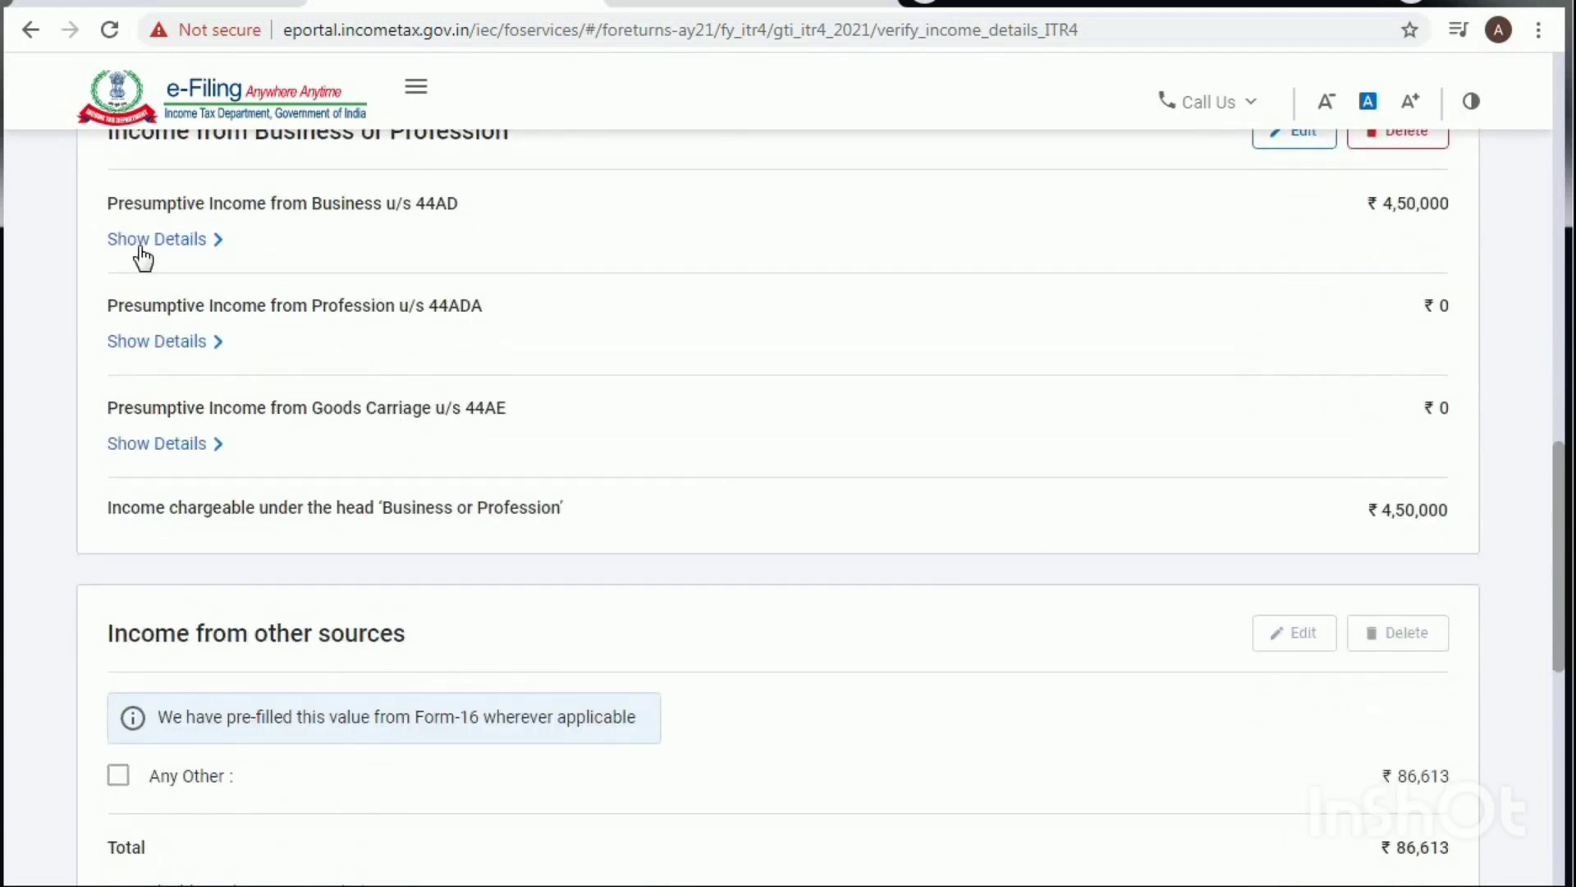
scroll(532, 386, up, 2)
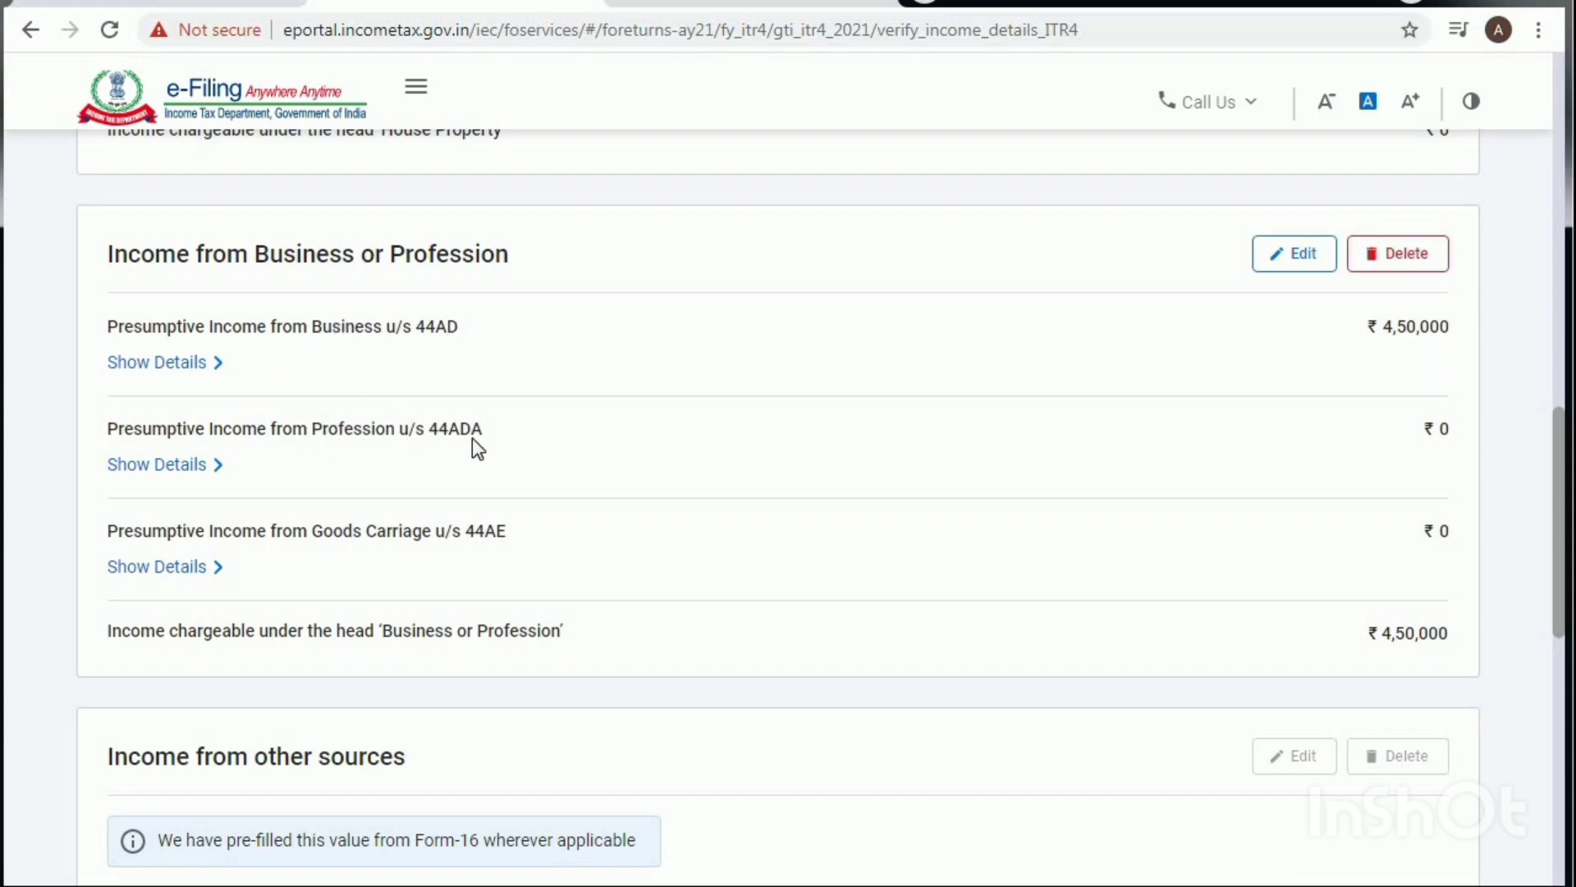
scroll(728, 518, down, 3)
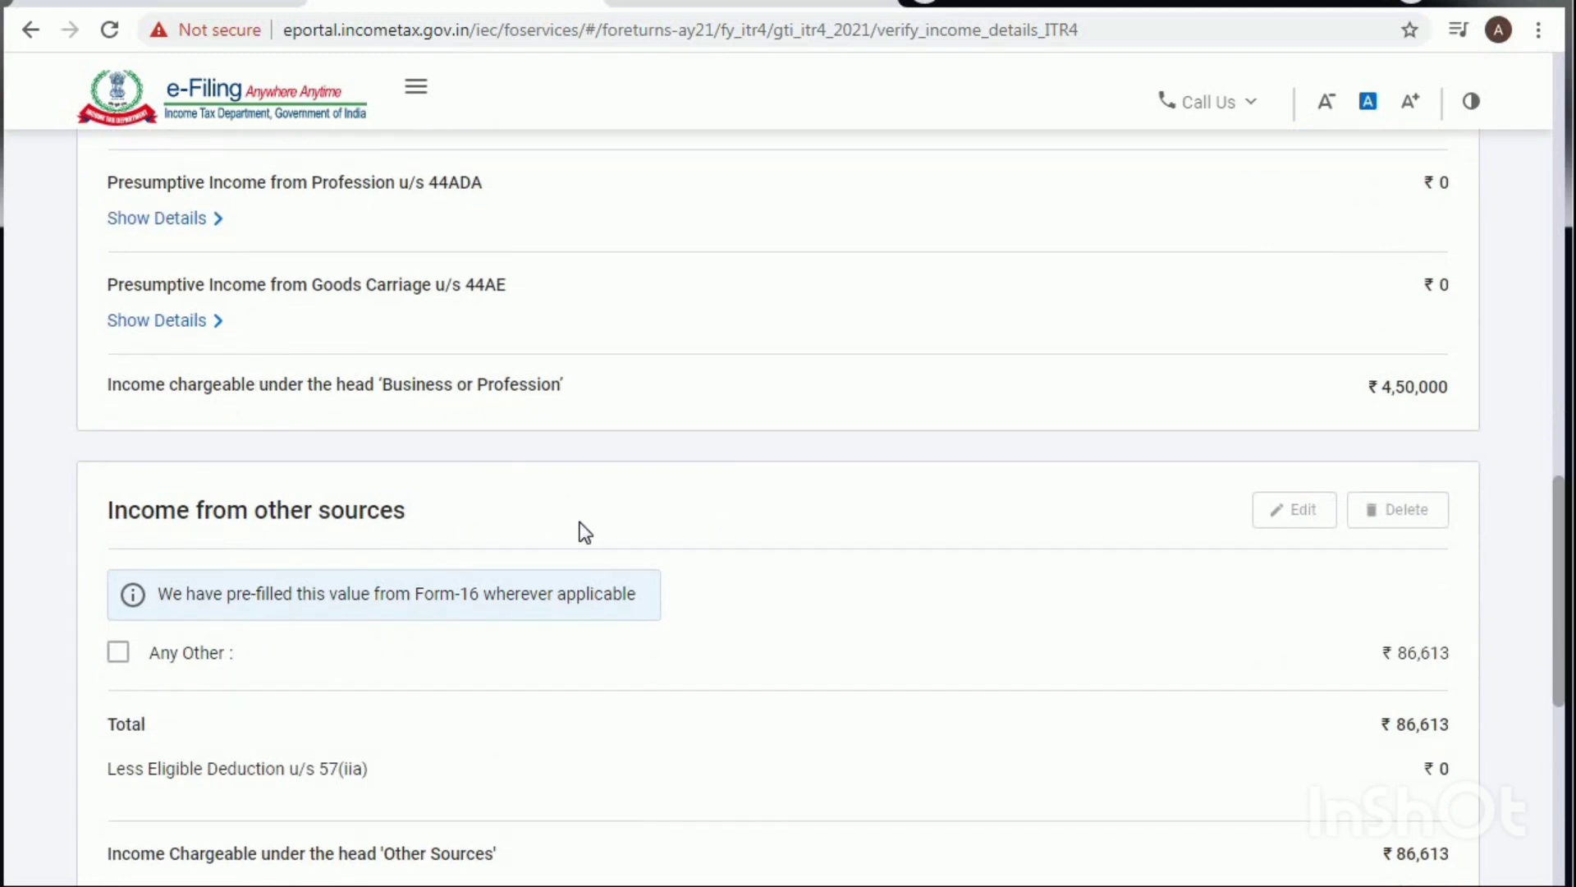
scroll(583, 526, down, 1)
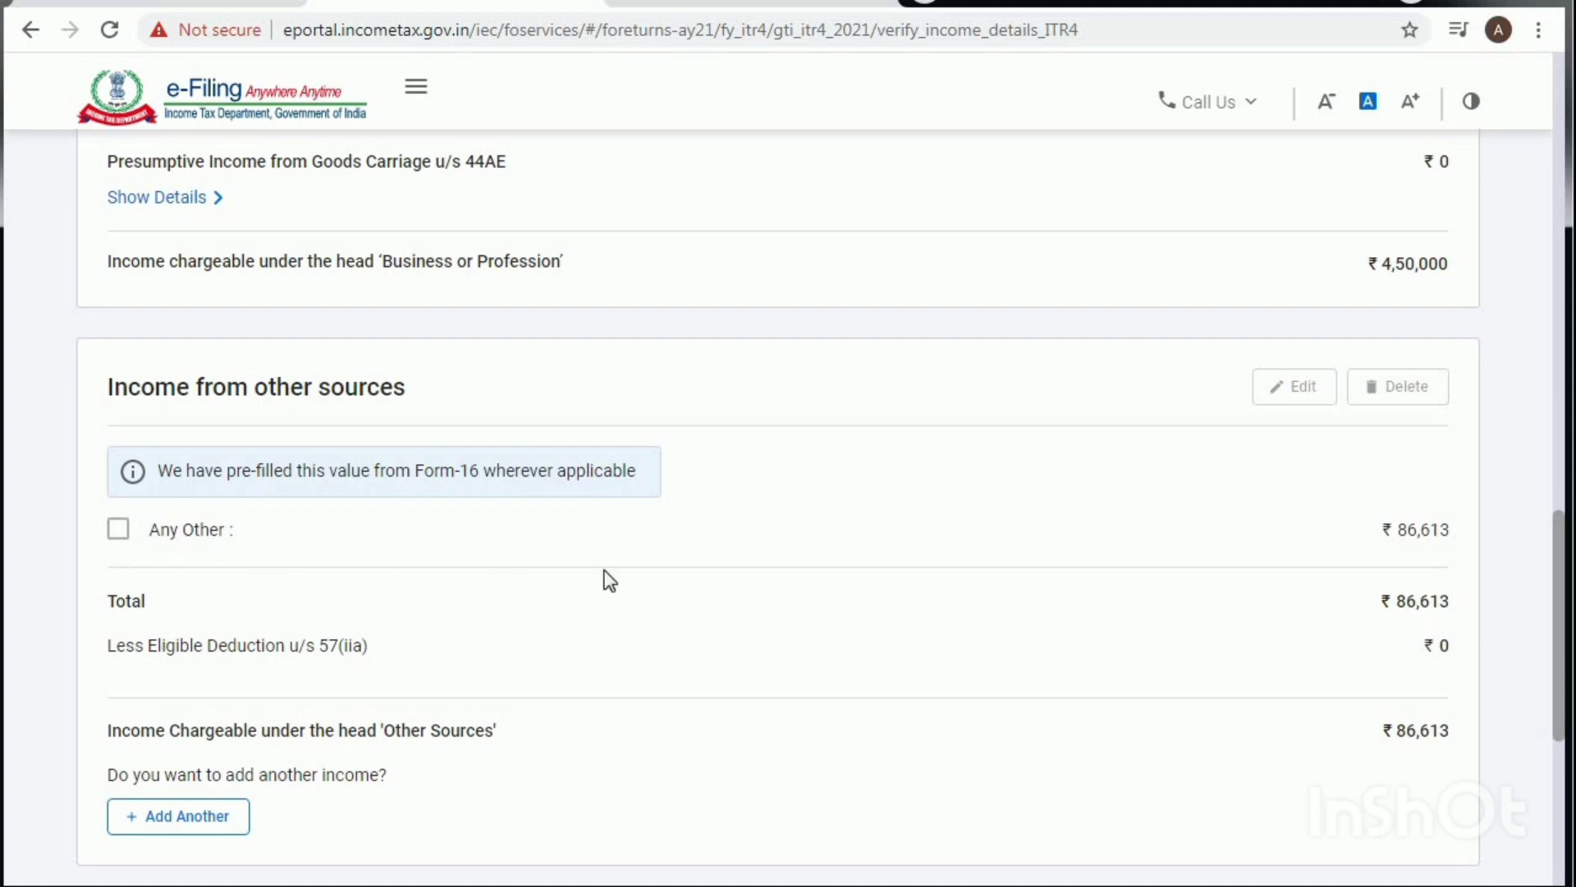
click(120, 532)
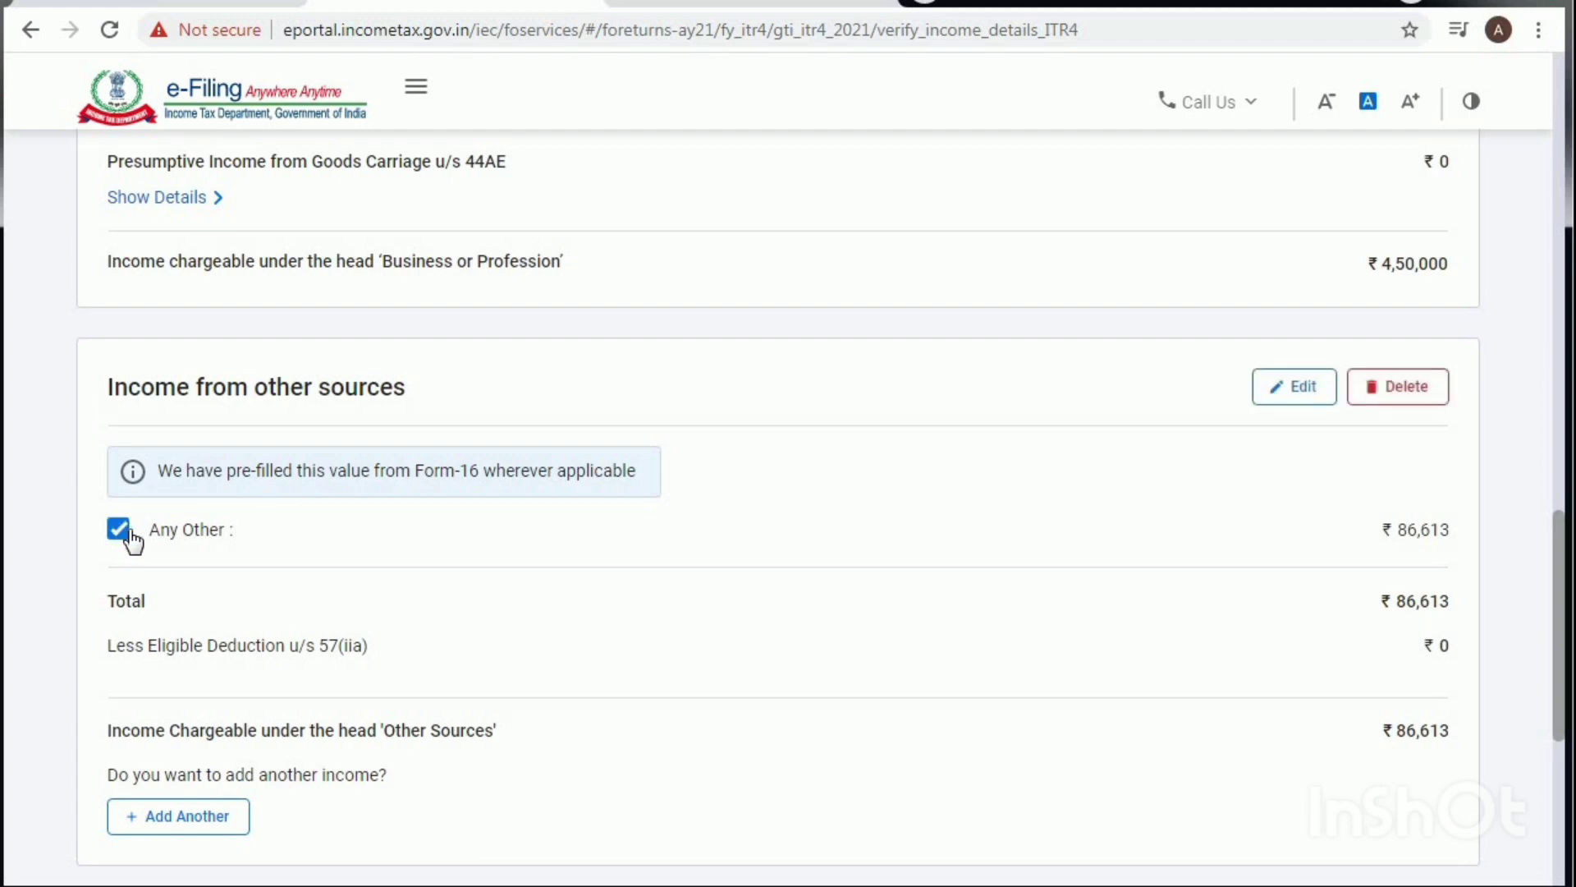
click(120, 531)
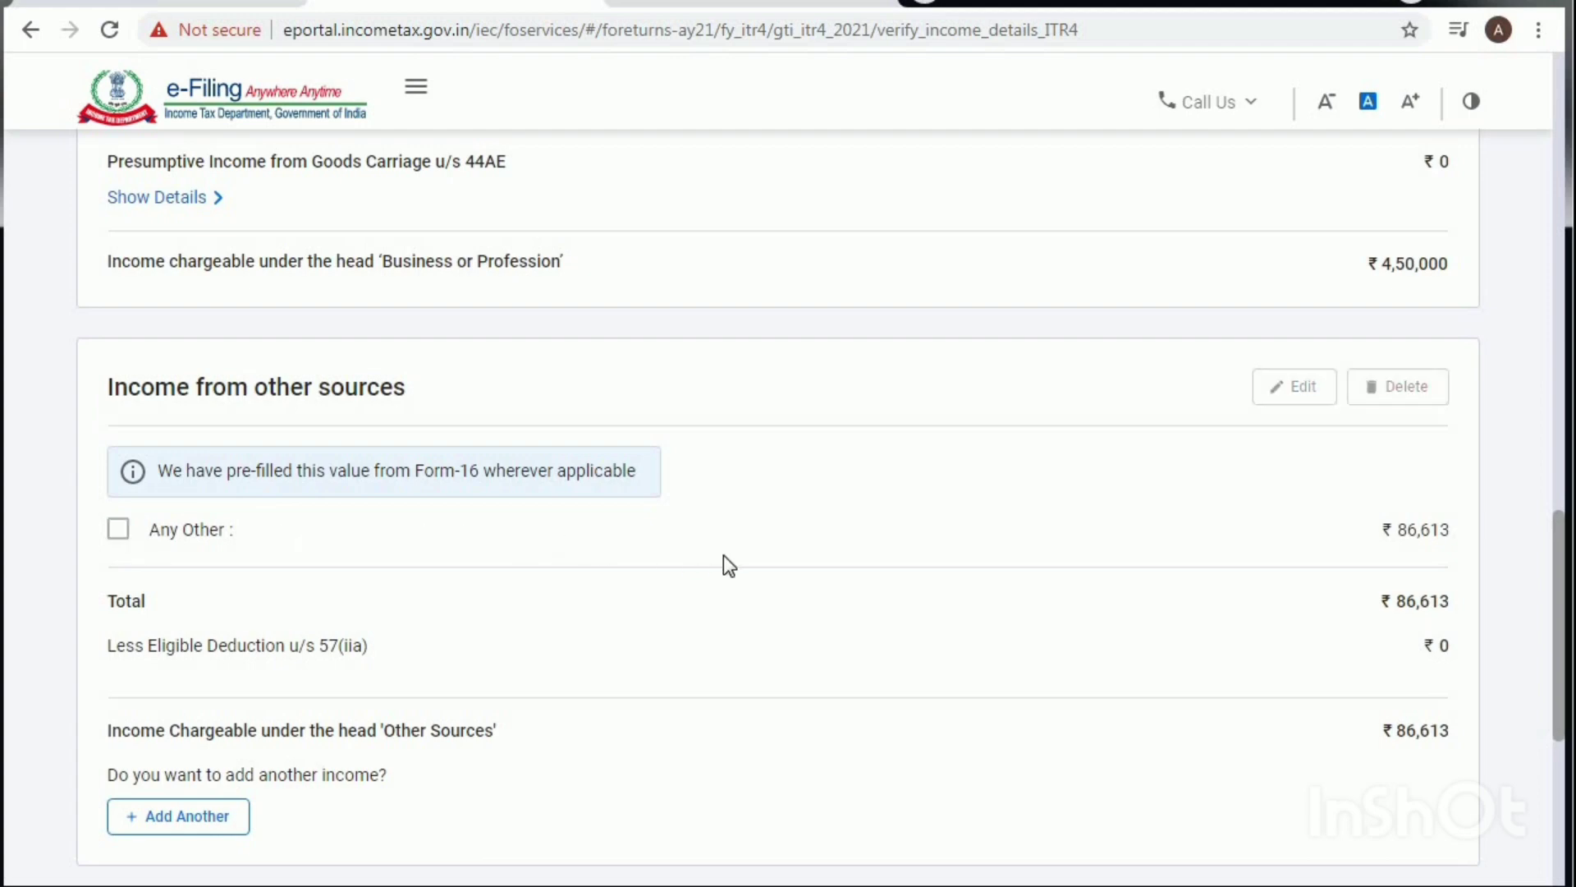
scroll(731, 570, down, 5)
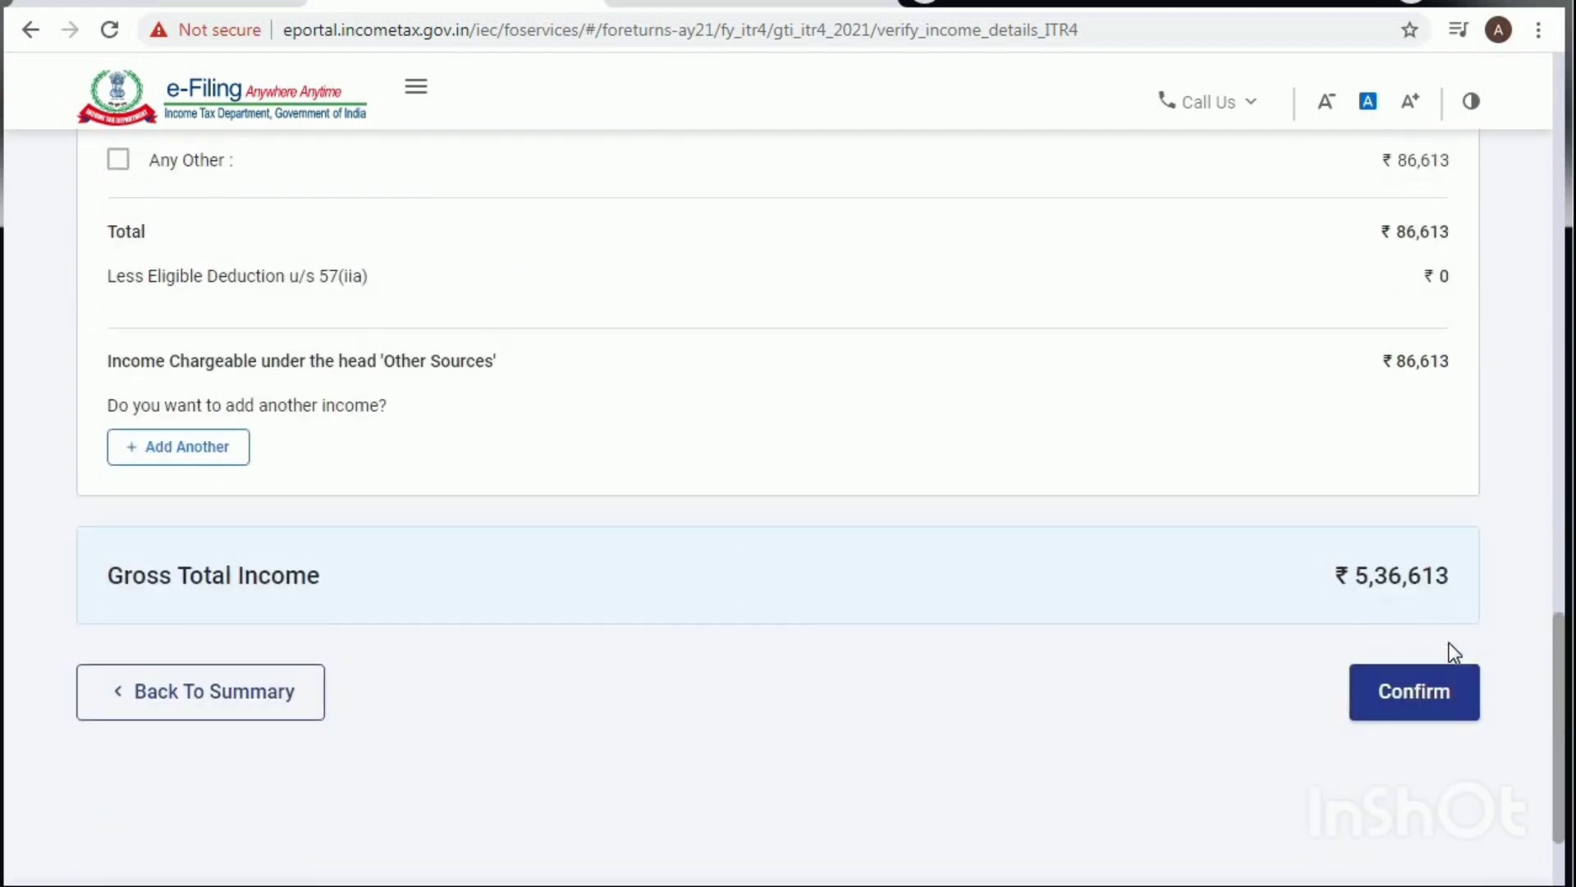
Step: Confirm Gross Total Income ₹5,36,613, then add Financial Particulars under Disclosures and Exempt Income
click(1412, 711)
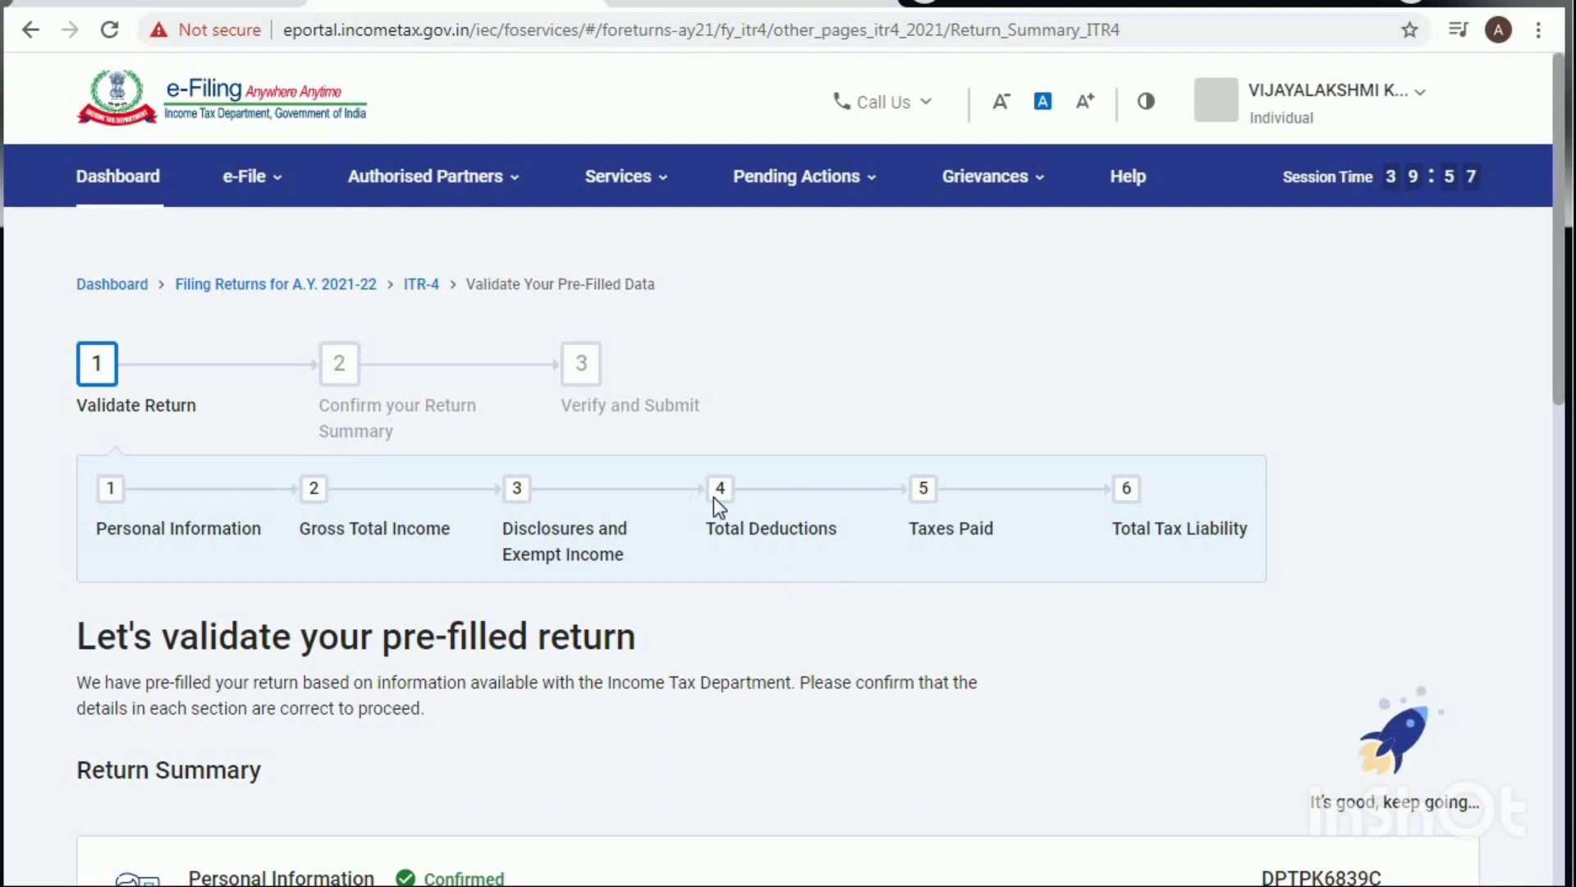
scroll(735, 511, down, 4)
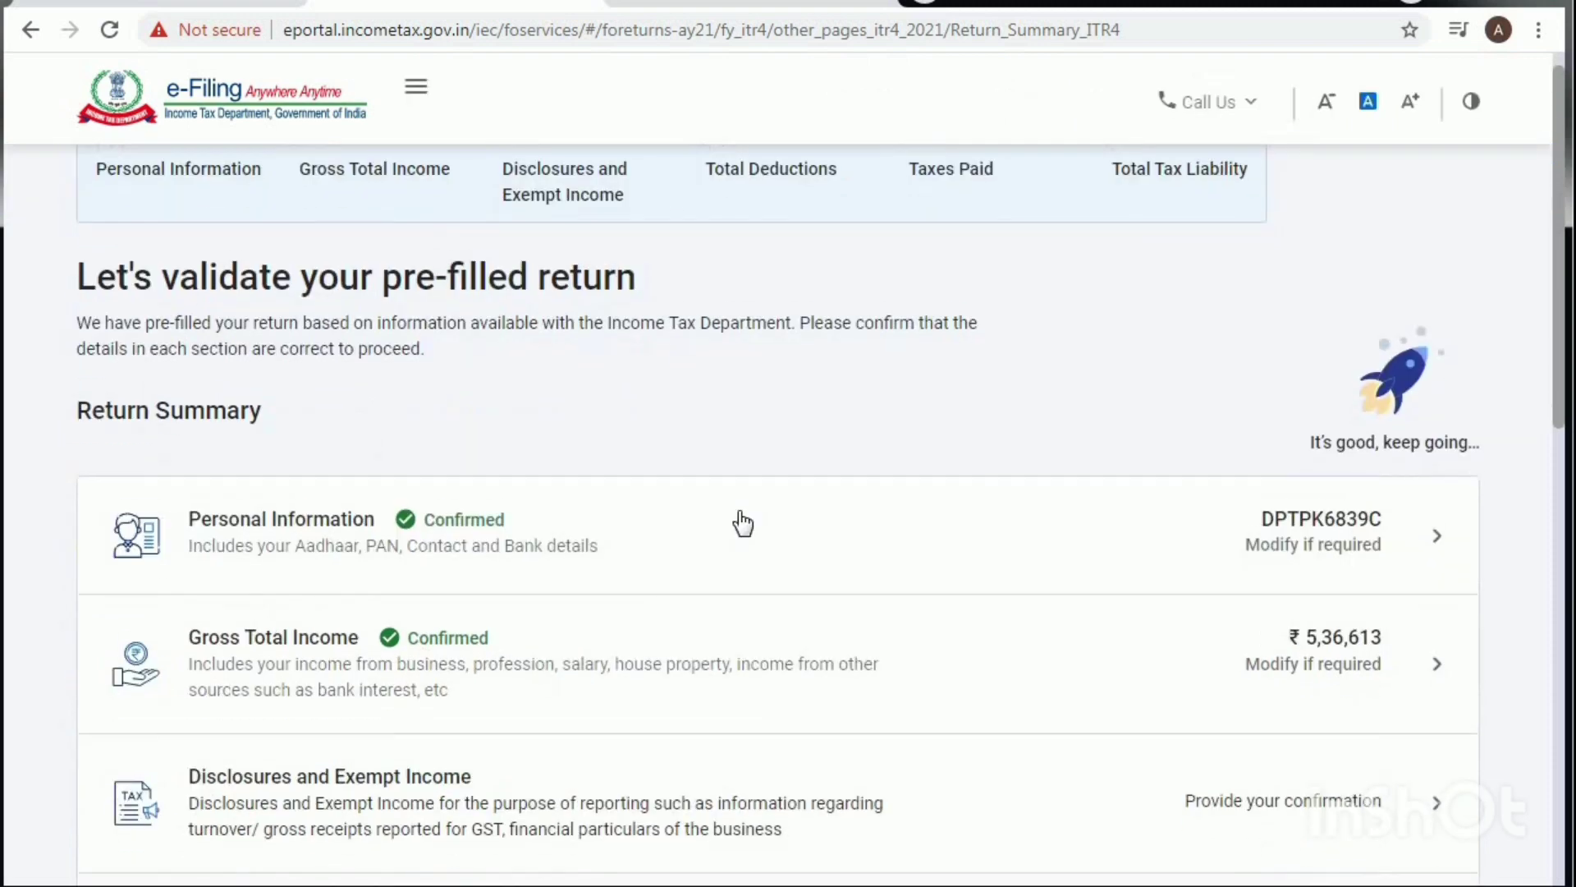
scroll(743, 519, down, 4)
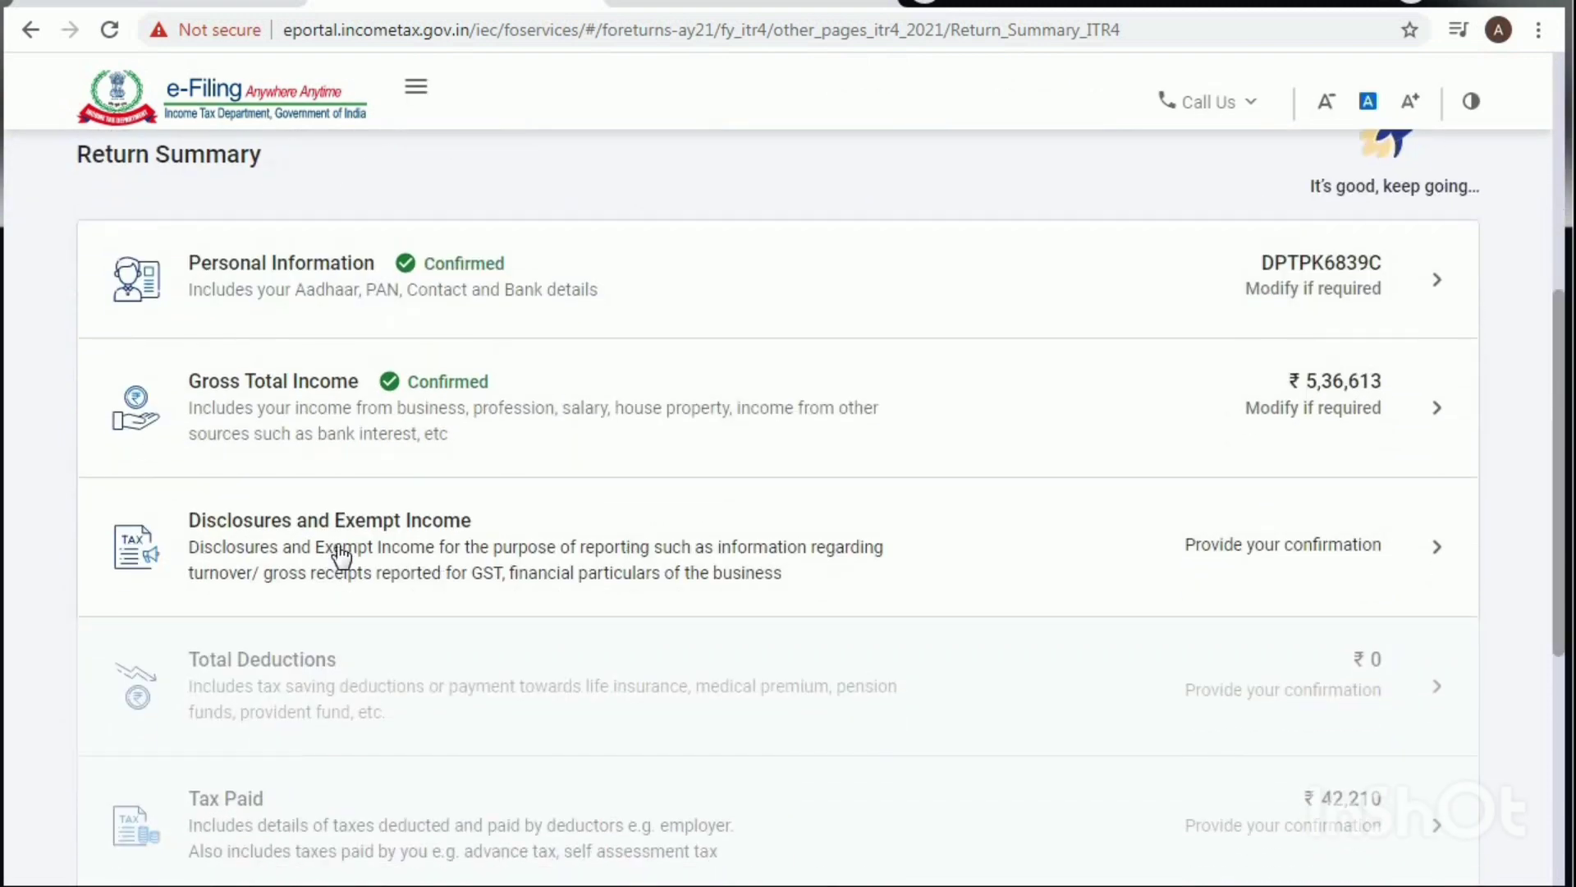
click(413, 529)
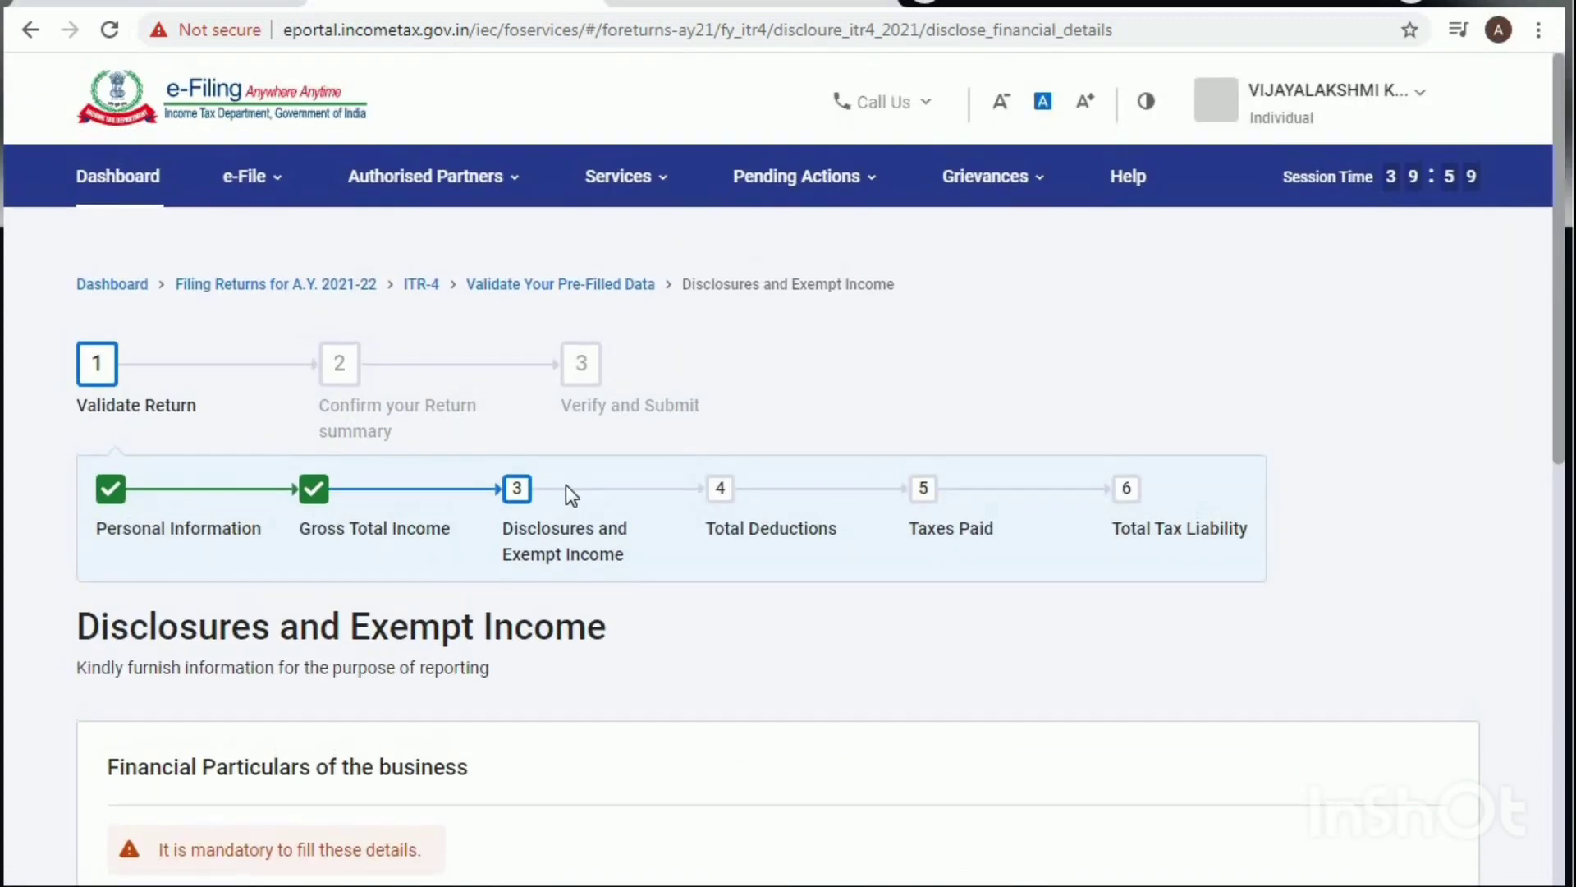
scroll(572, 496, down, 3)
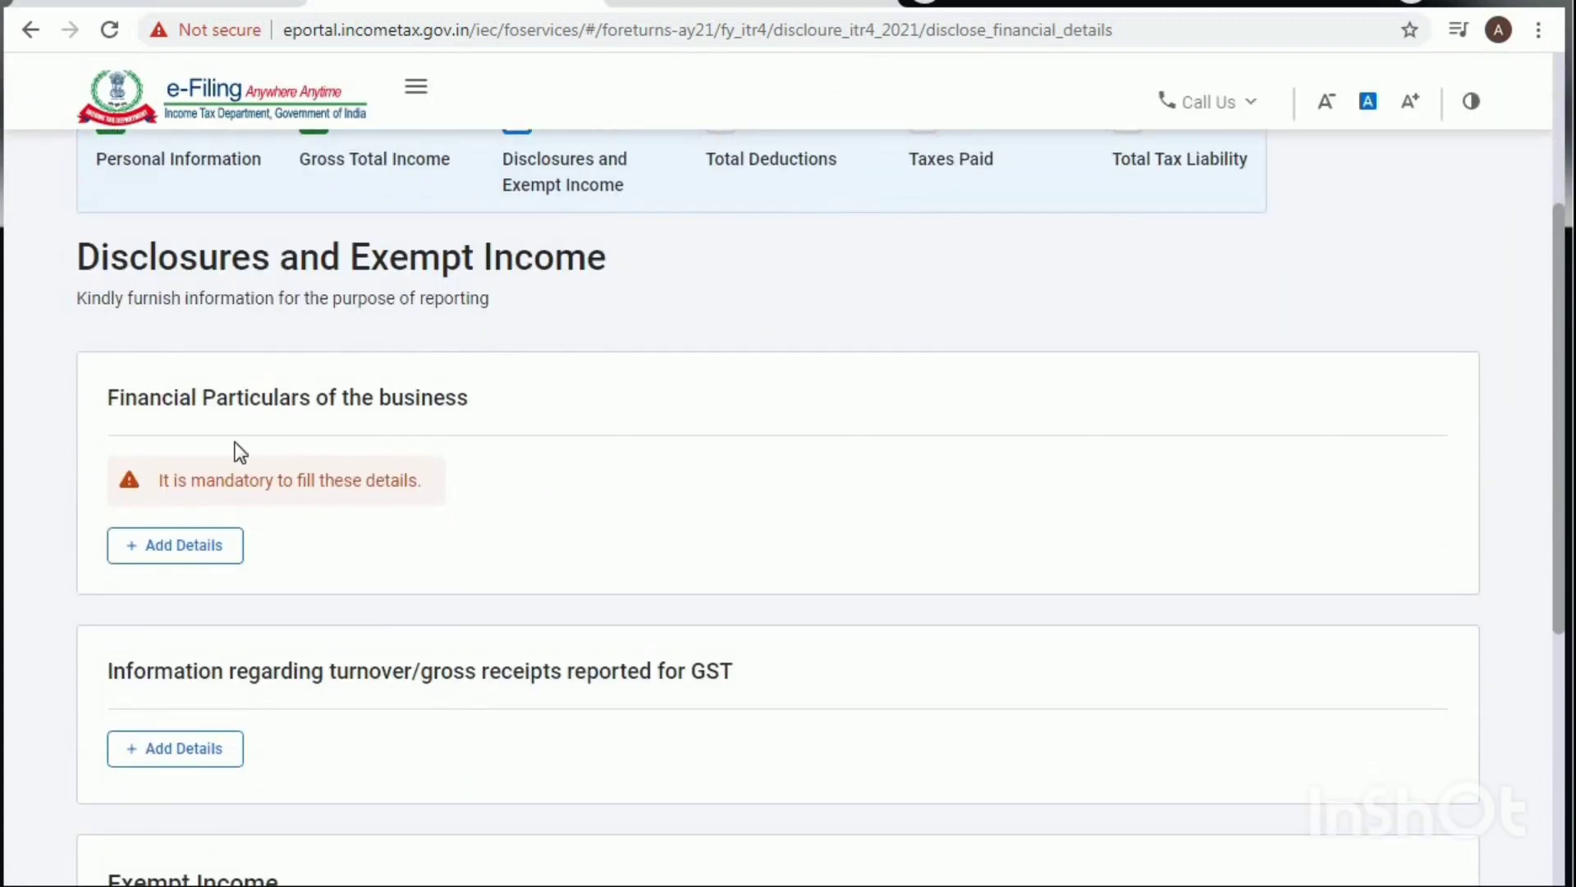
click(188, 561)
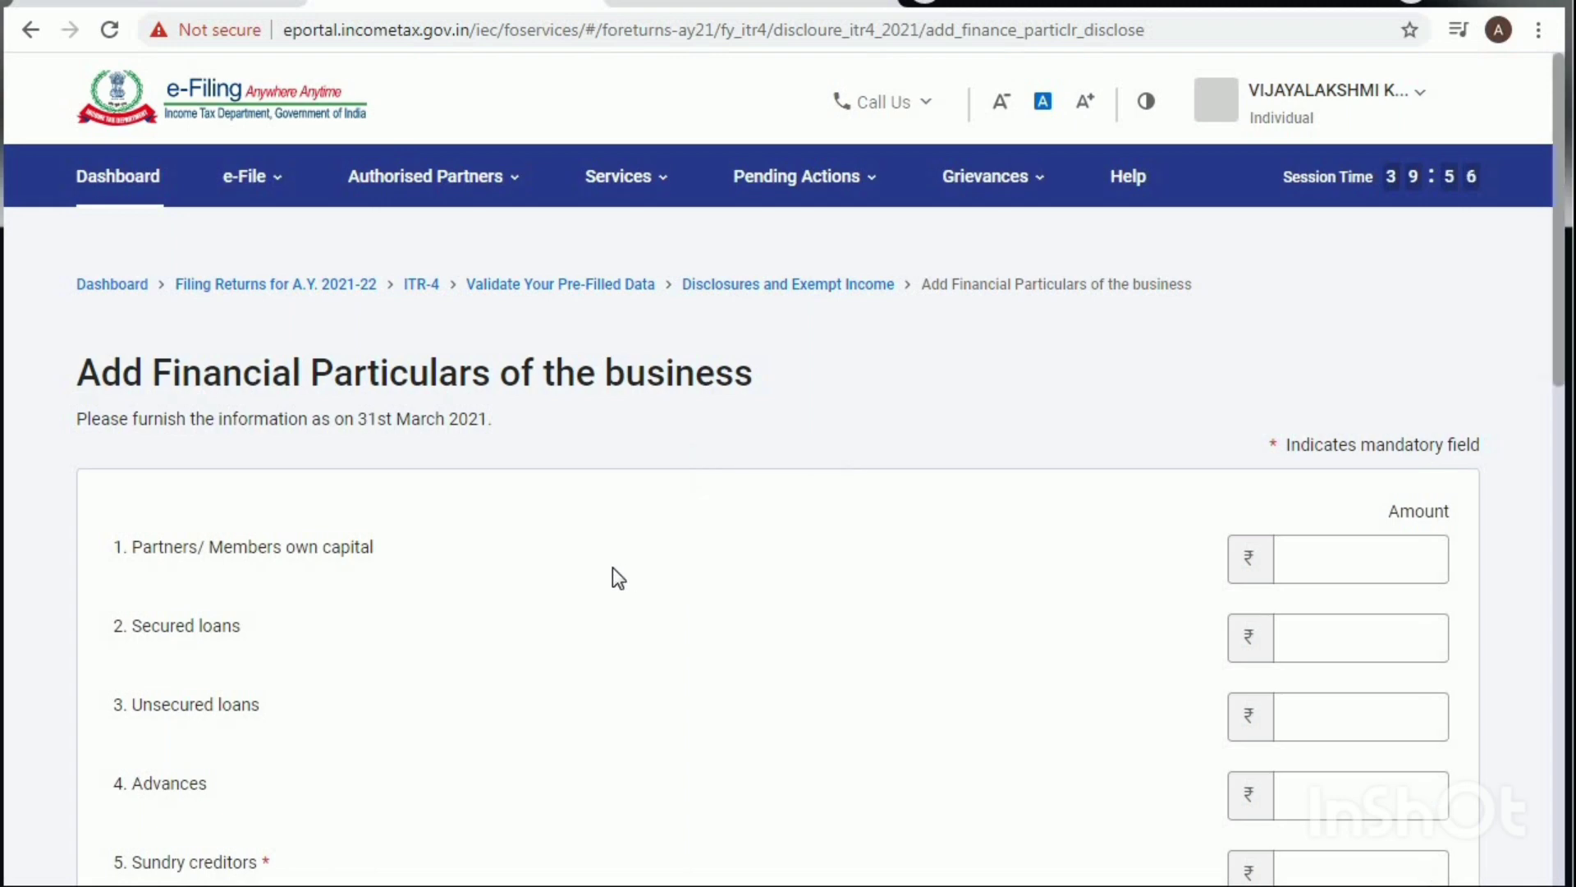
Step: Enter own capital 150000, with secured and unsecured loans both 0
scroll(794, 556, down, 2)
click(1333, 444)
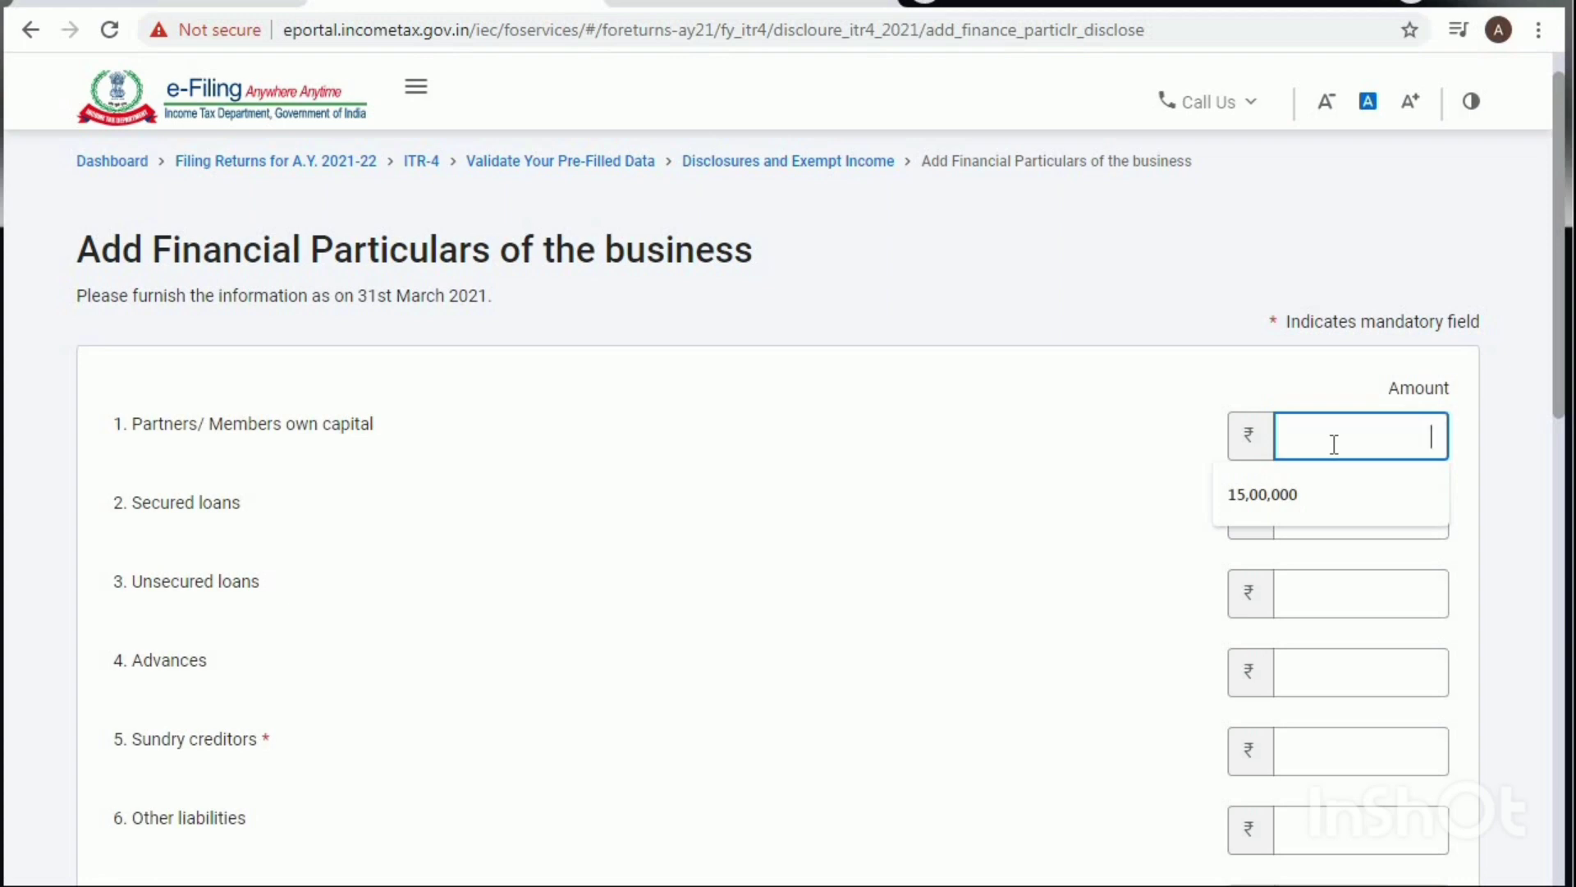
text(150000)
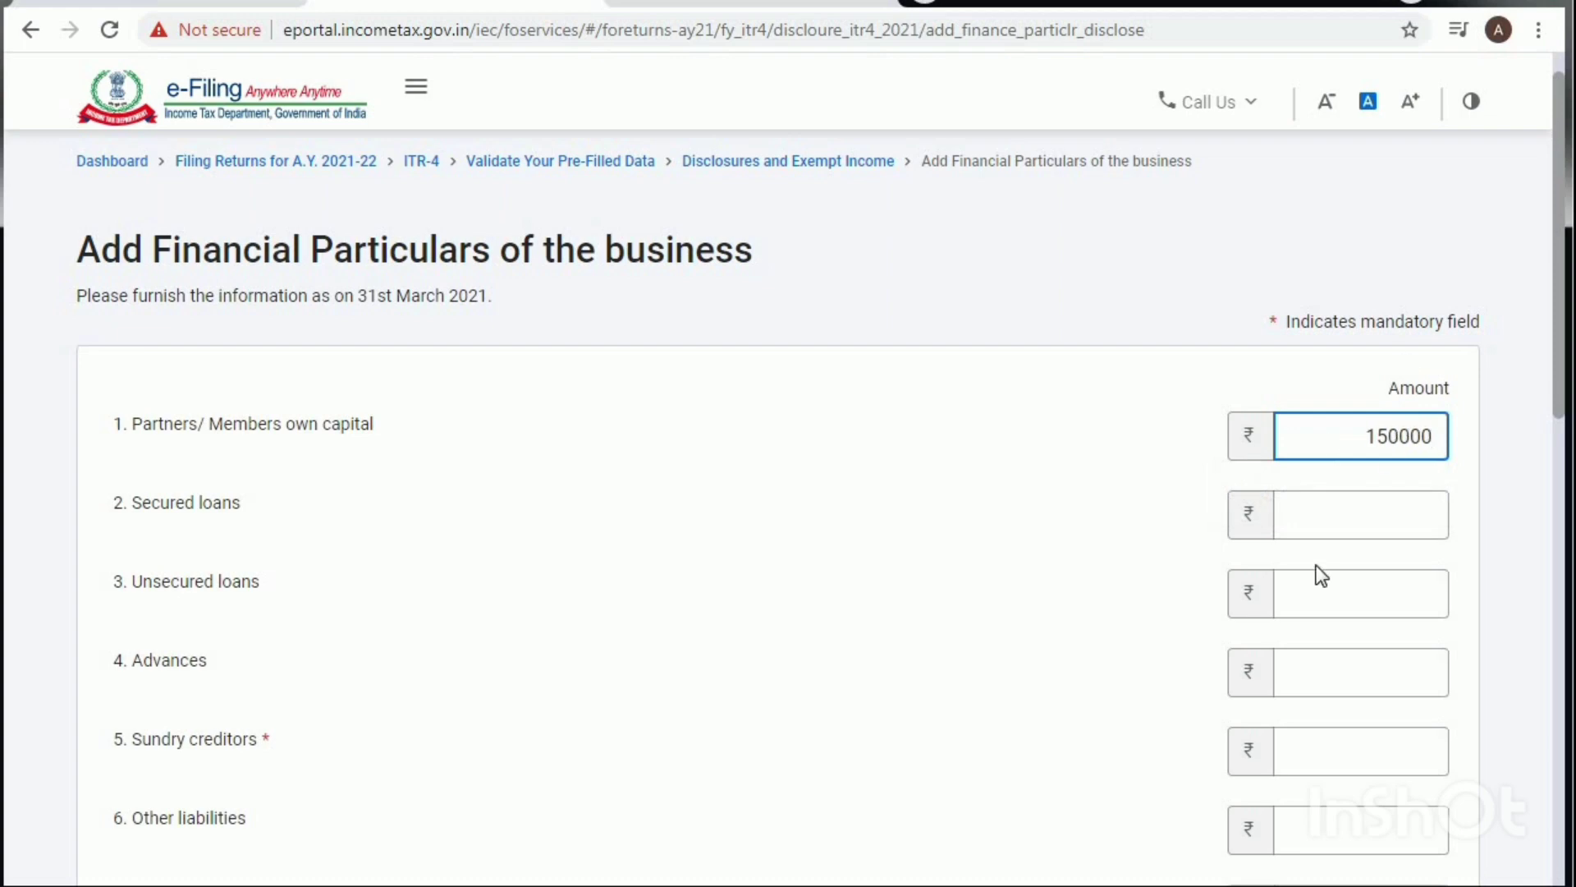
click(1320, 518)
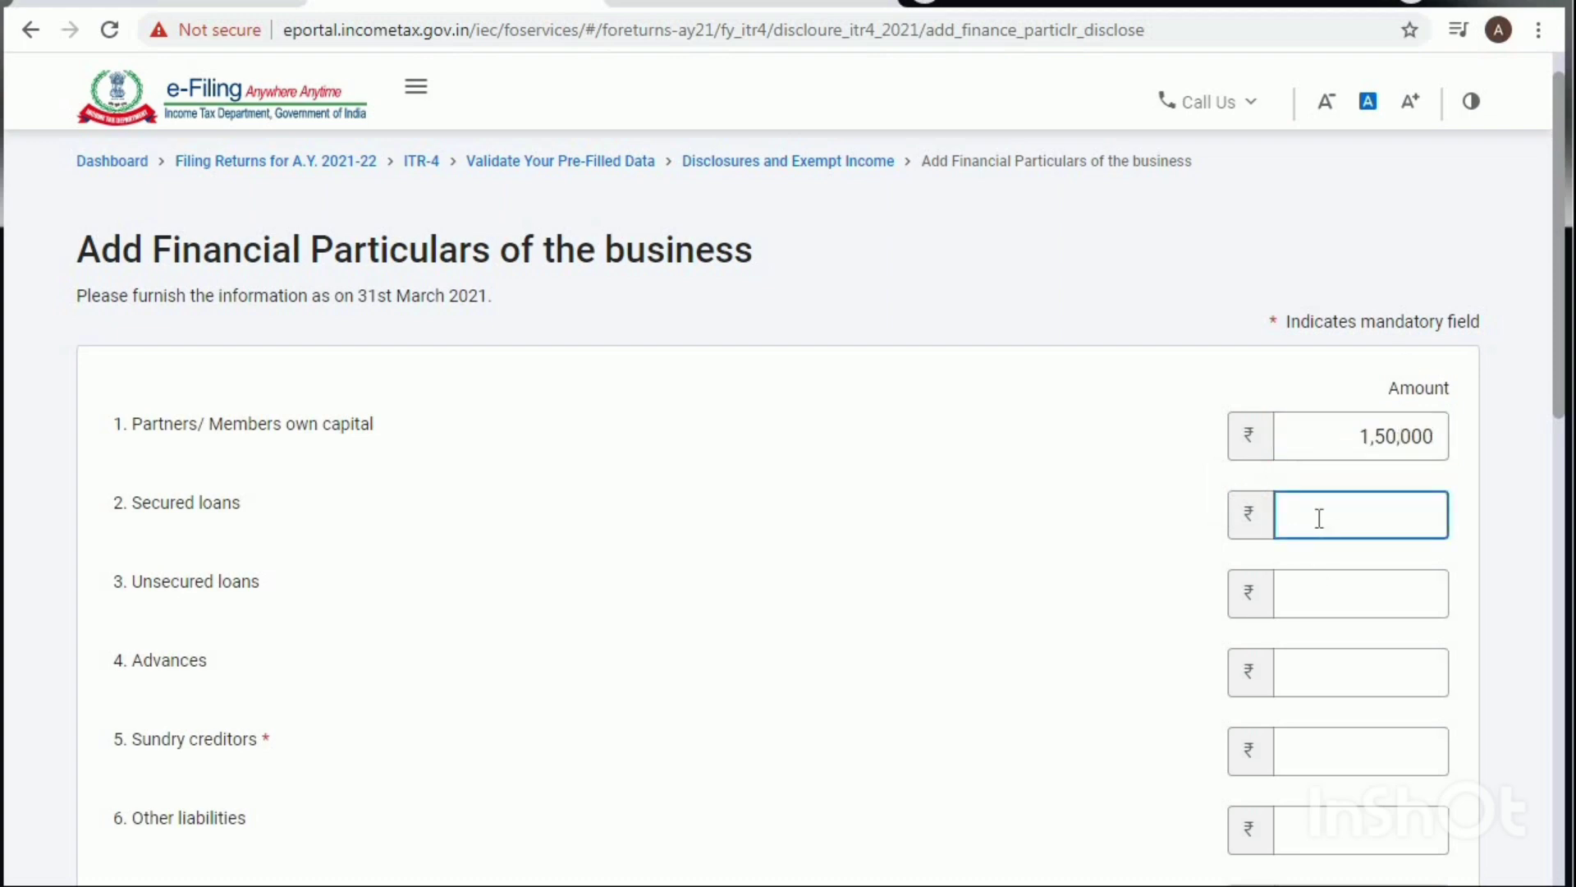
text(0)
click(1384, 592)
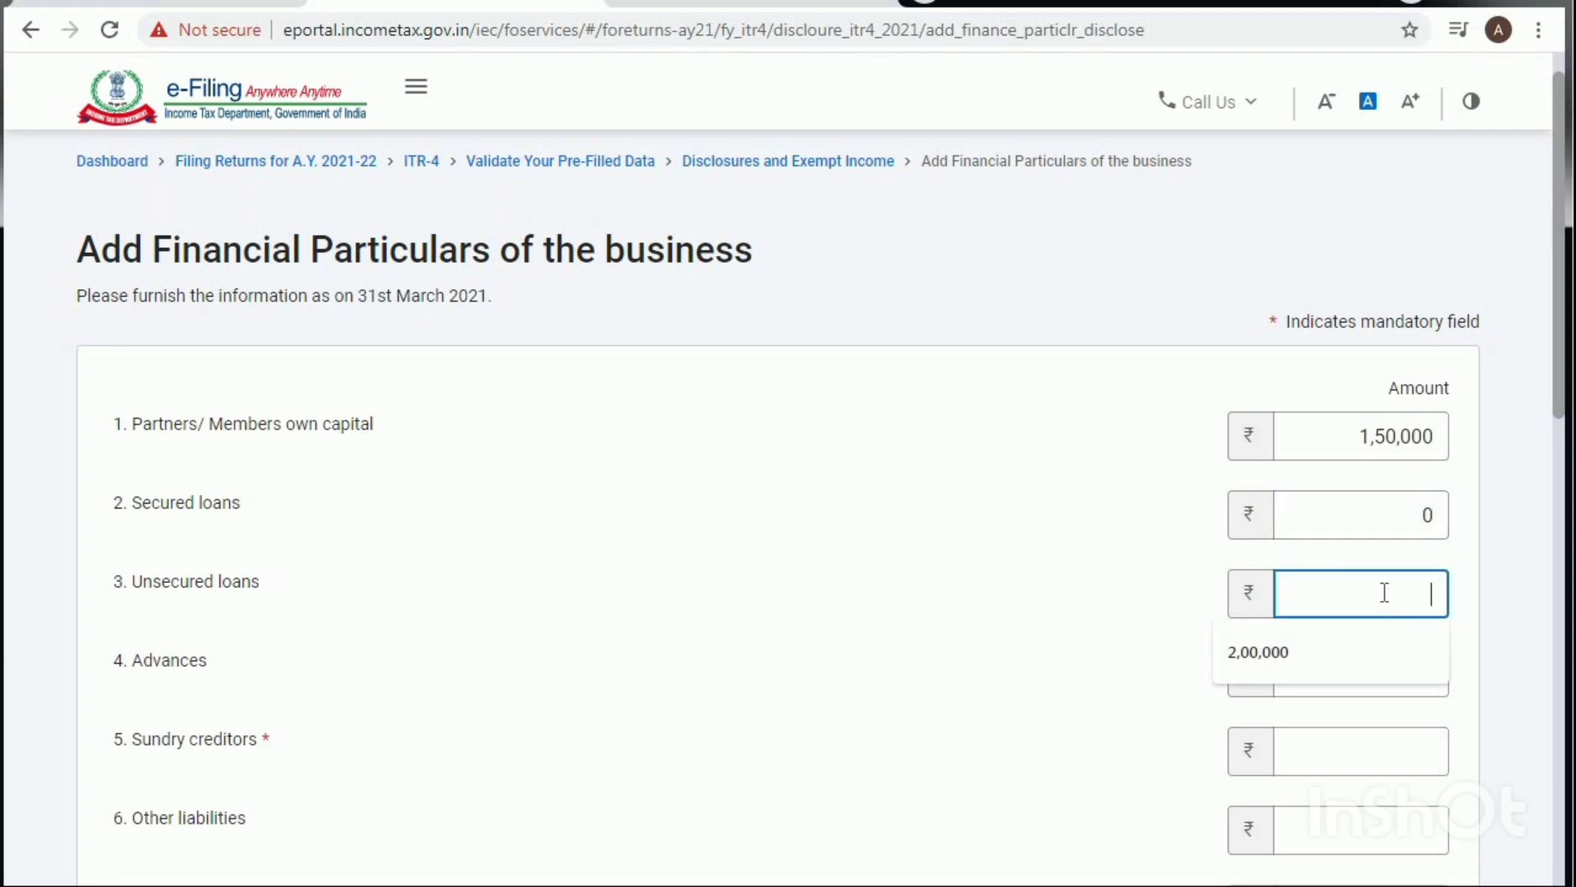
text(0)
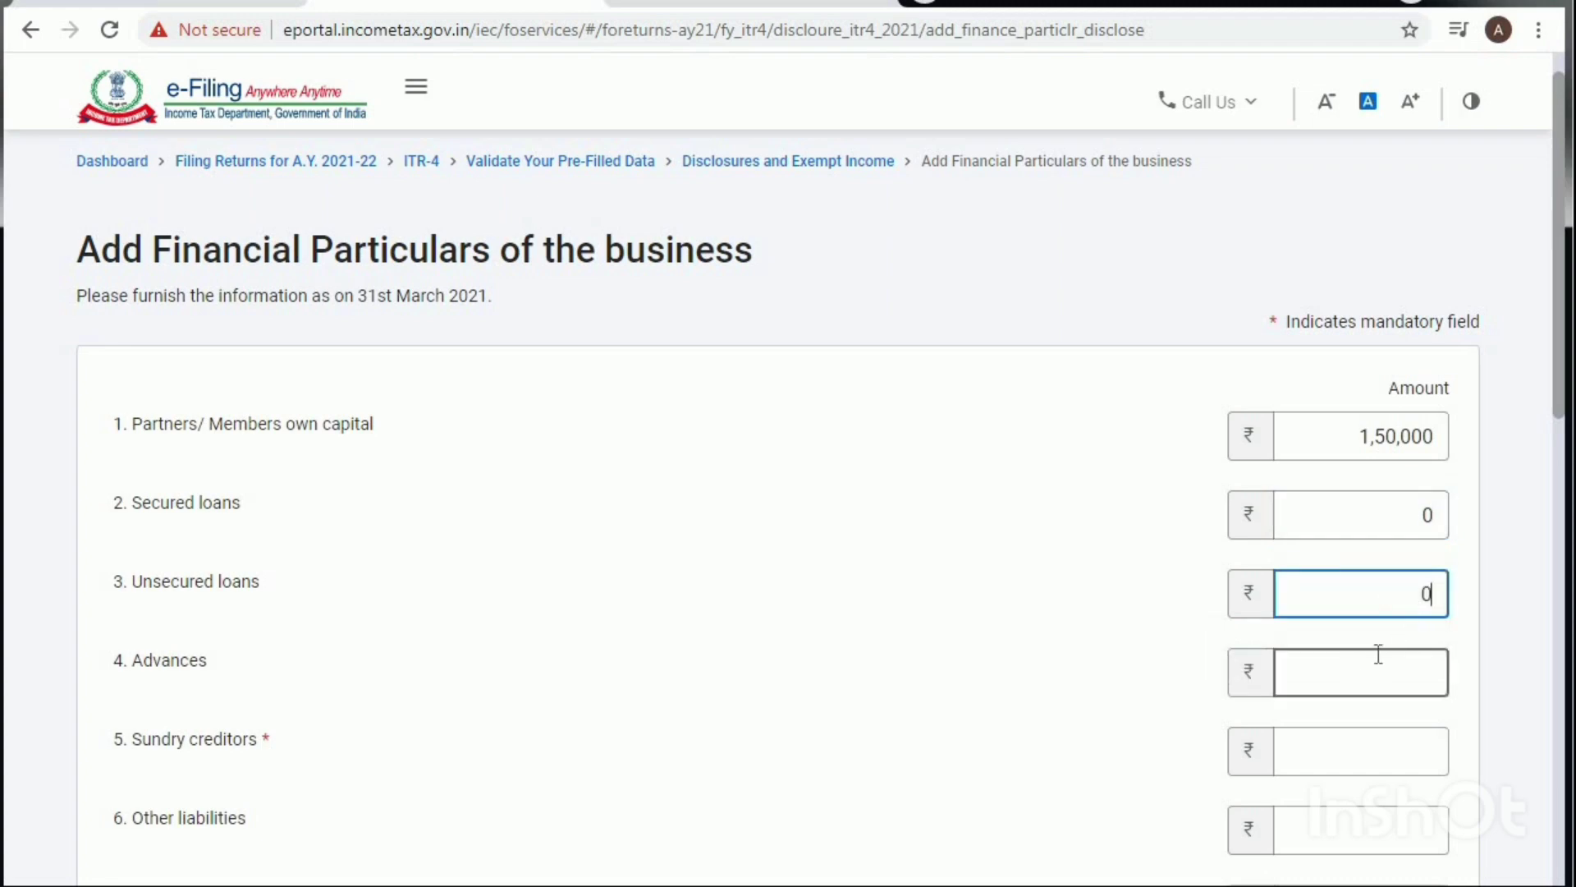
Step: Enter Advances 10000, Sundry creditors 95000 and Other liabilities 45,000
click(1380, 671)
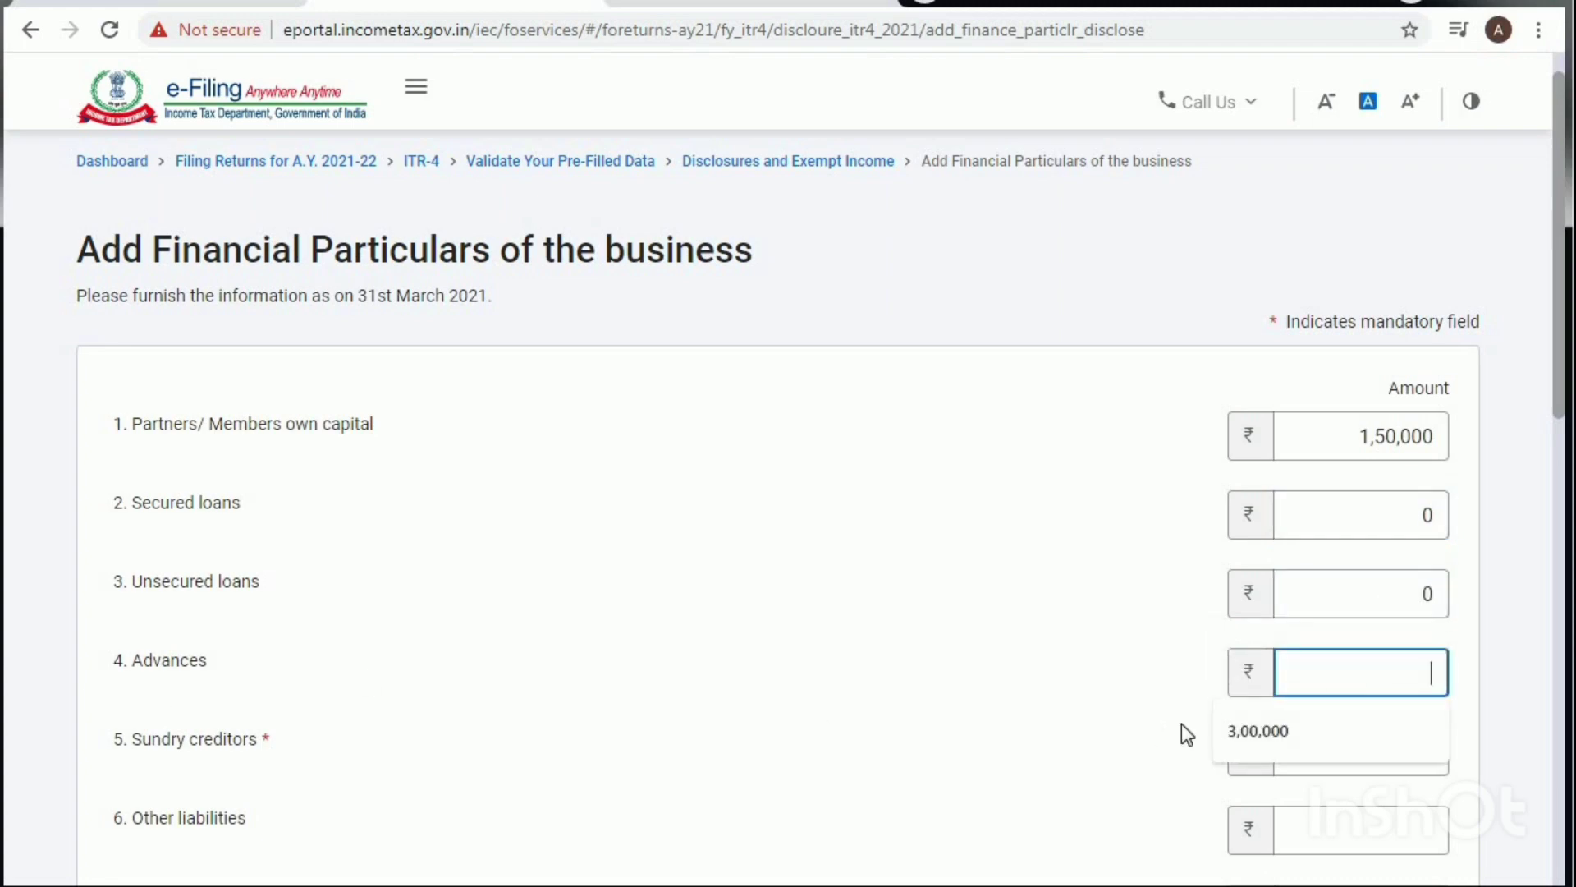
text(10000)
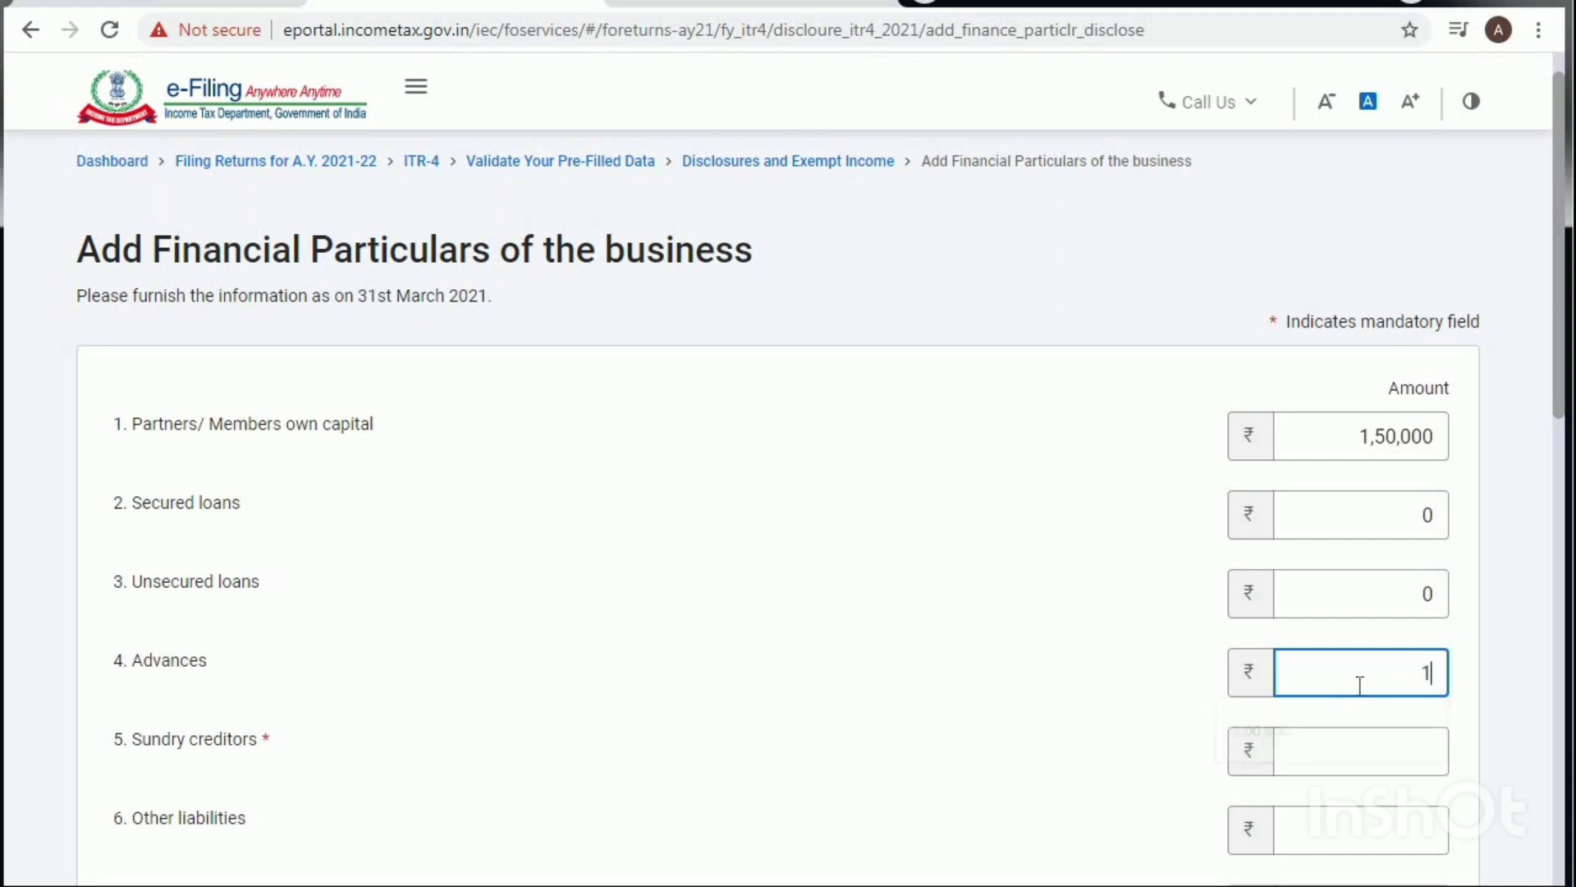
click(1359, 735)
text(95)
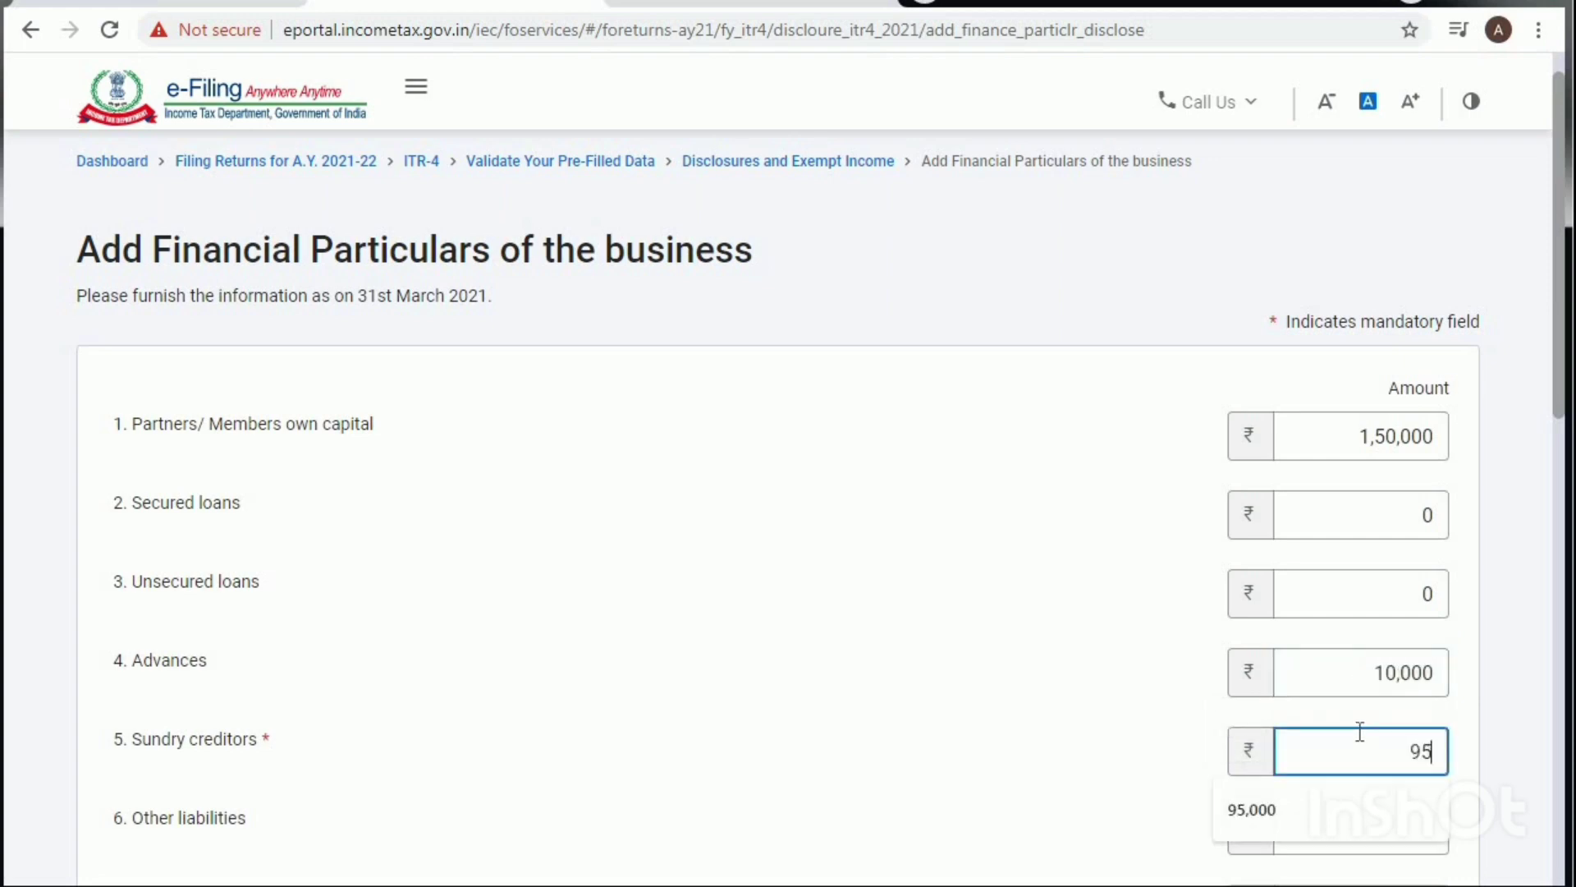
text(000)
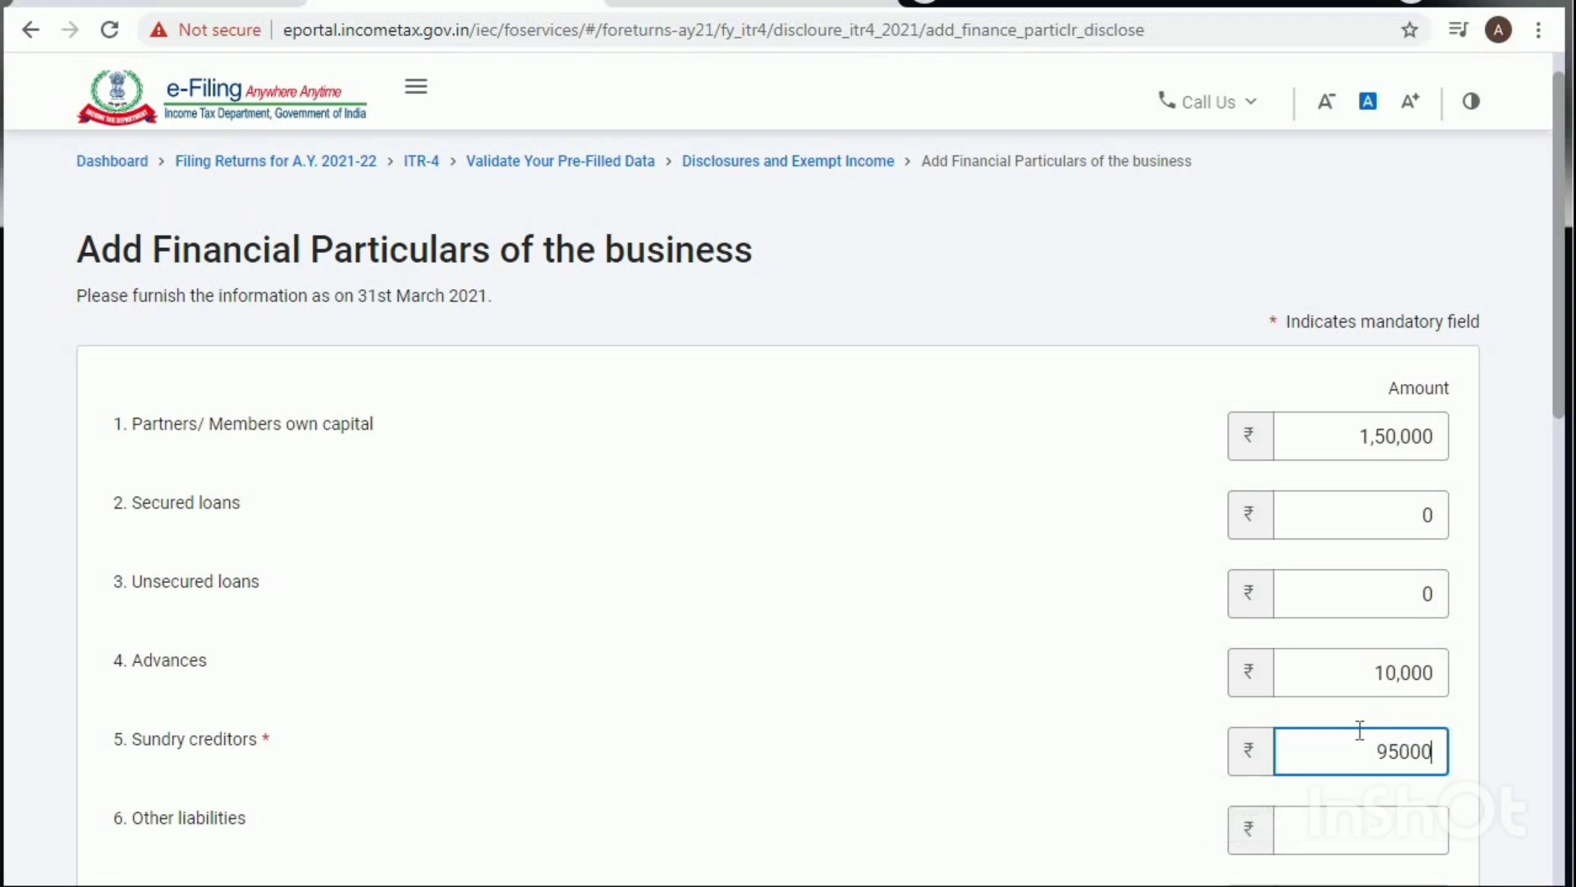
scroll(1016, 617, down, 5)
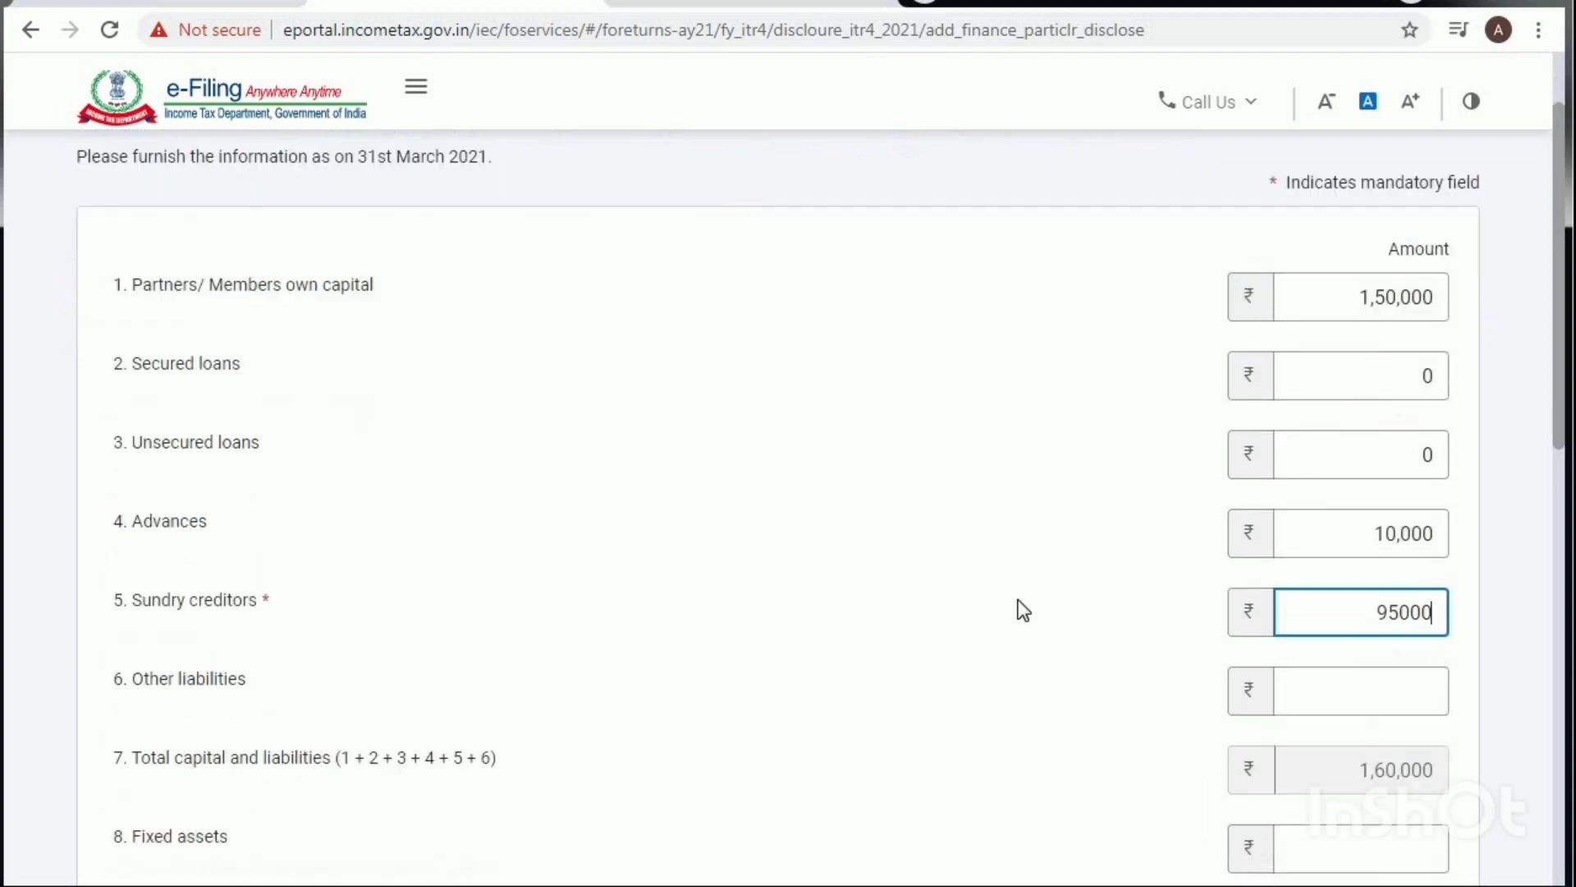
click(1331, 461)
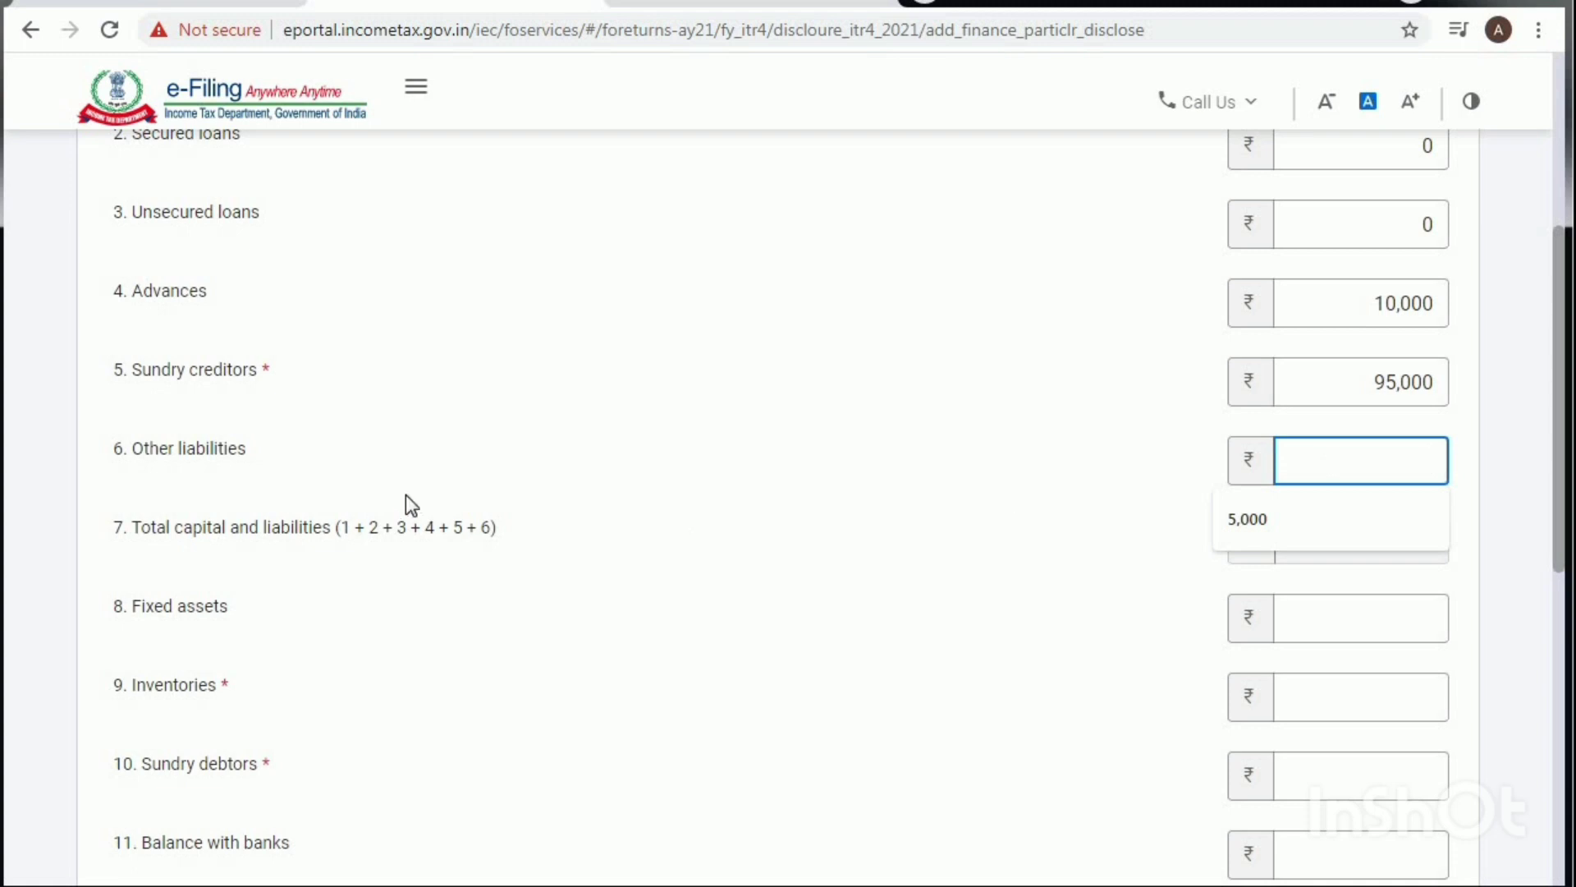
click(960, 487)
click(1363, 454)
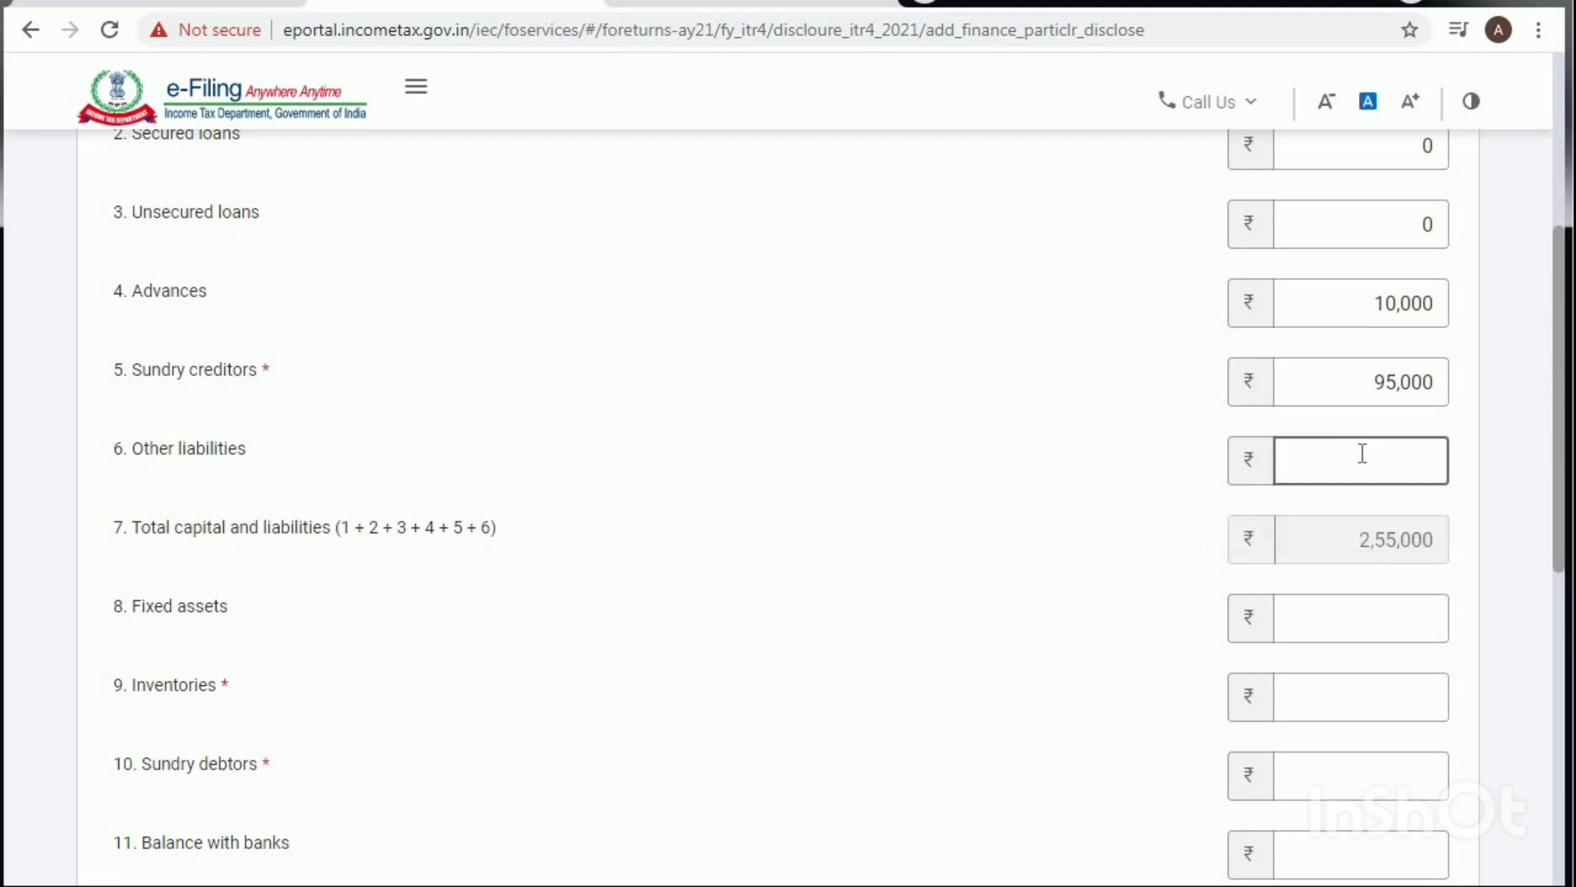
text(45,0)
text(0)
text(00)
click(1155, 553)
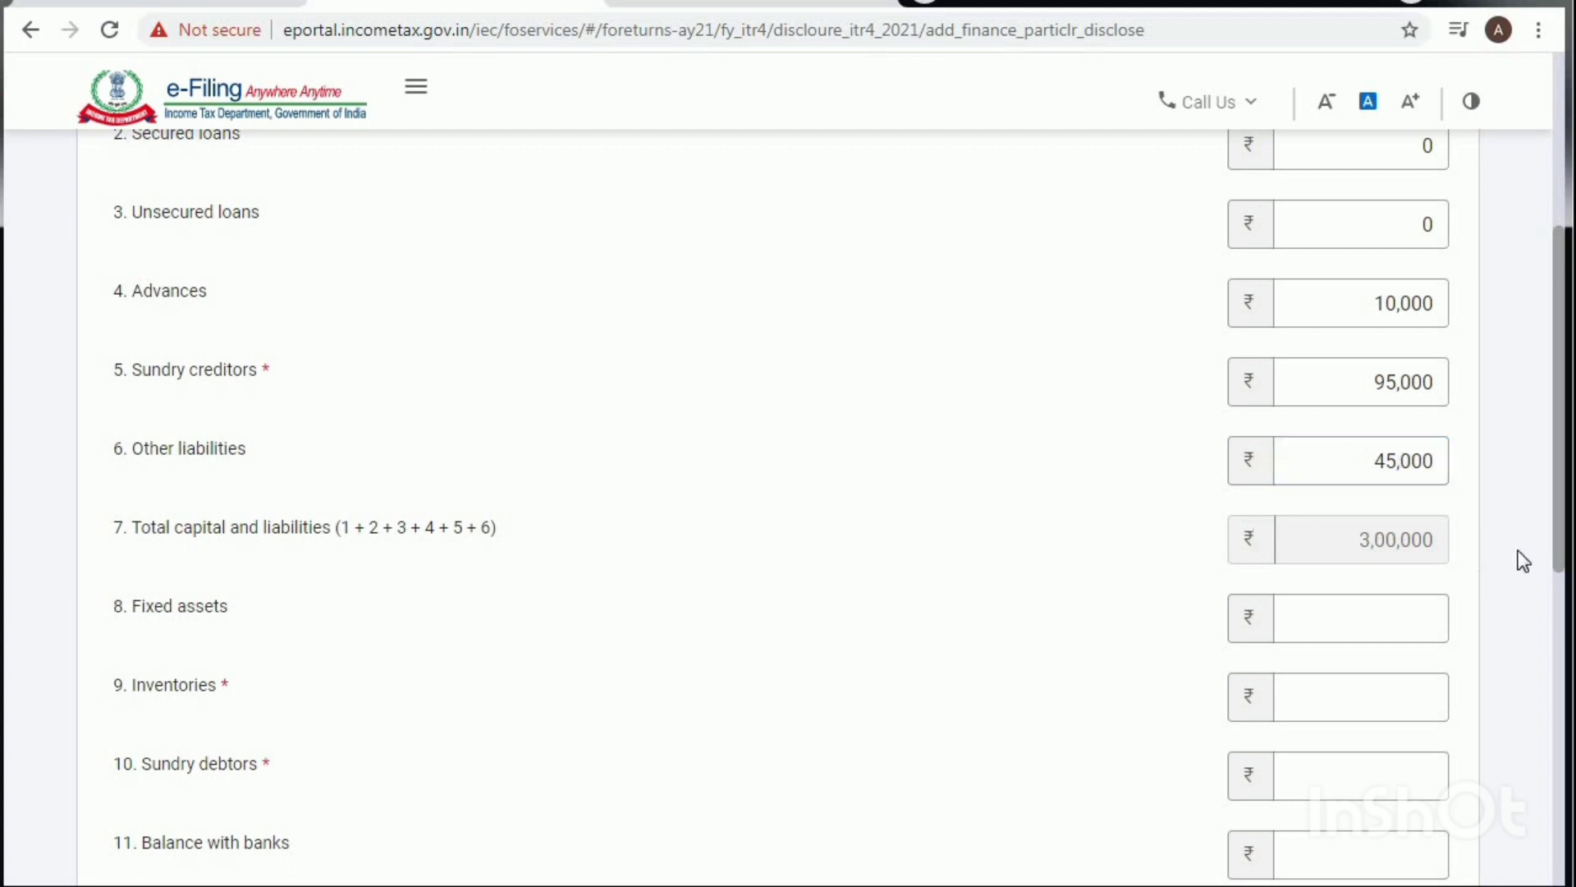
Step: Enter Fixed assets 50,000, Inventories 100000 and Sundry debtors 85,000
click(1354, 618)
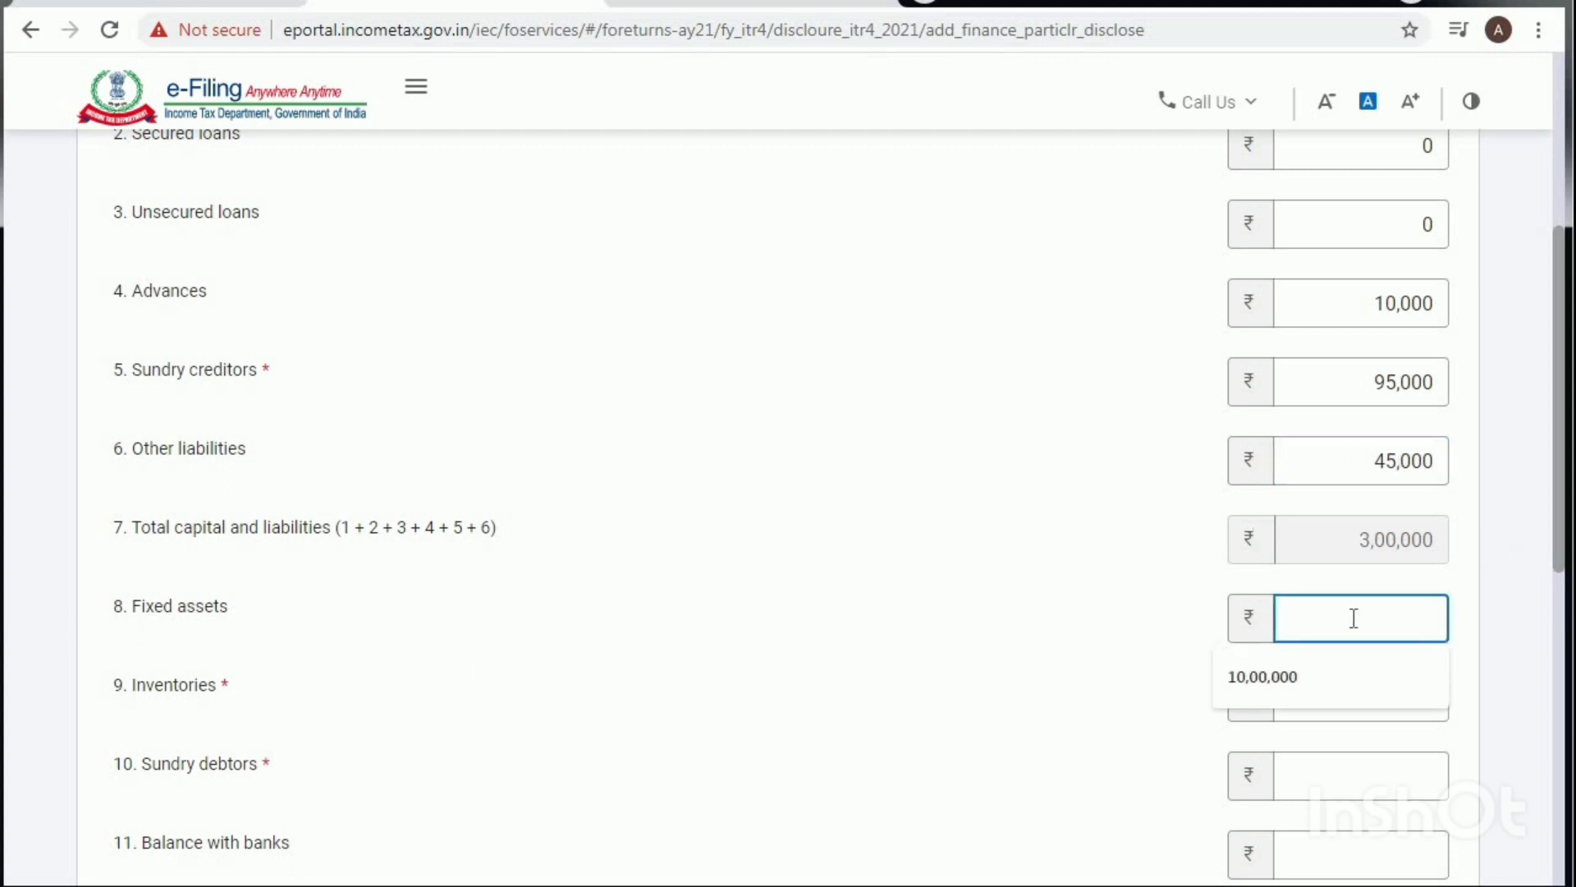
text(50,00)
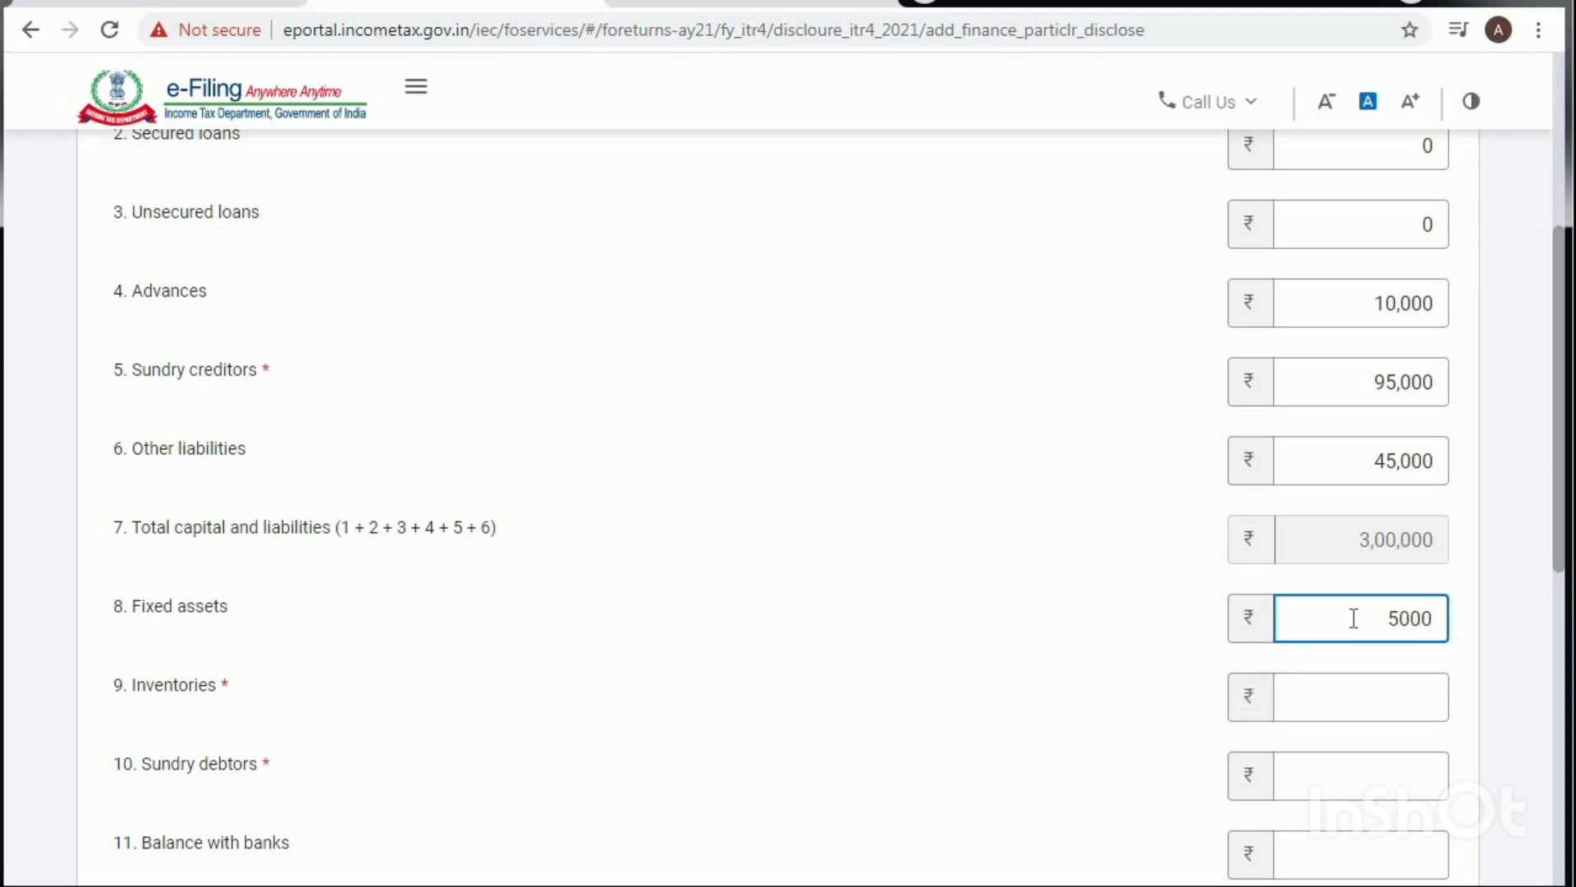
text(0)
click(1369, 697)
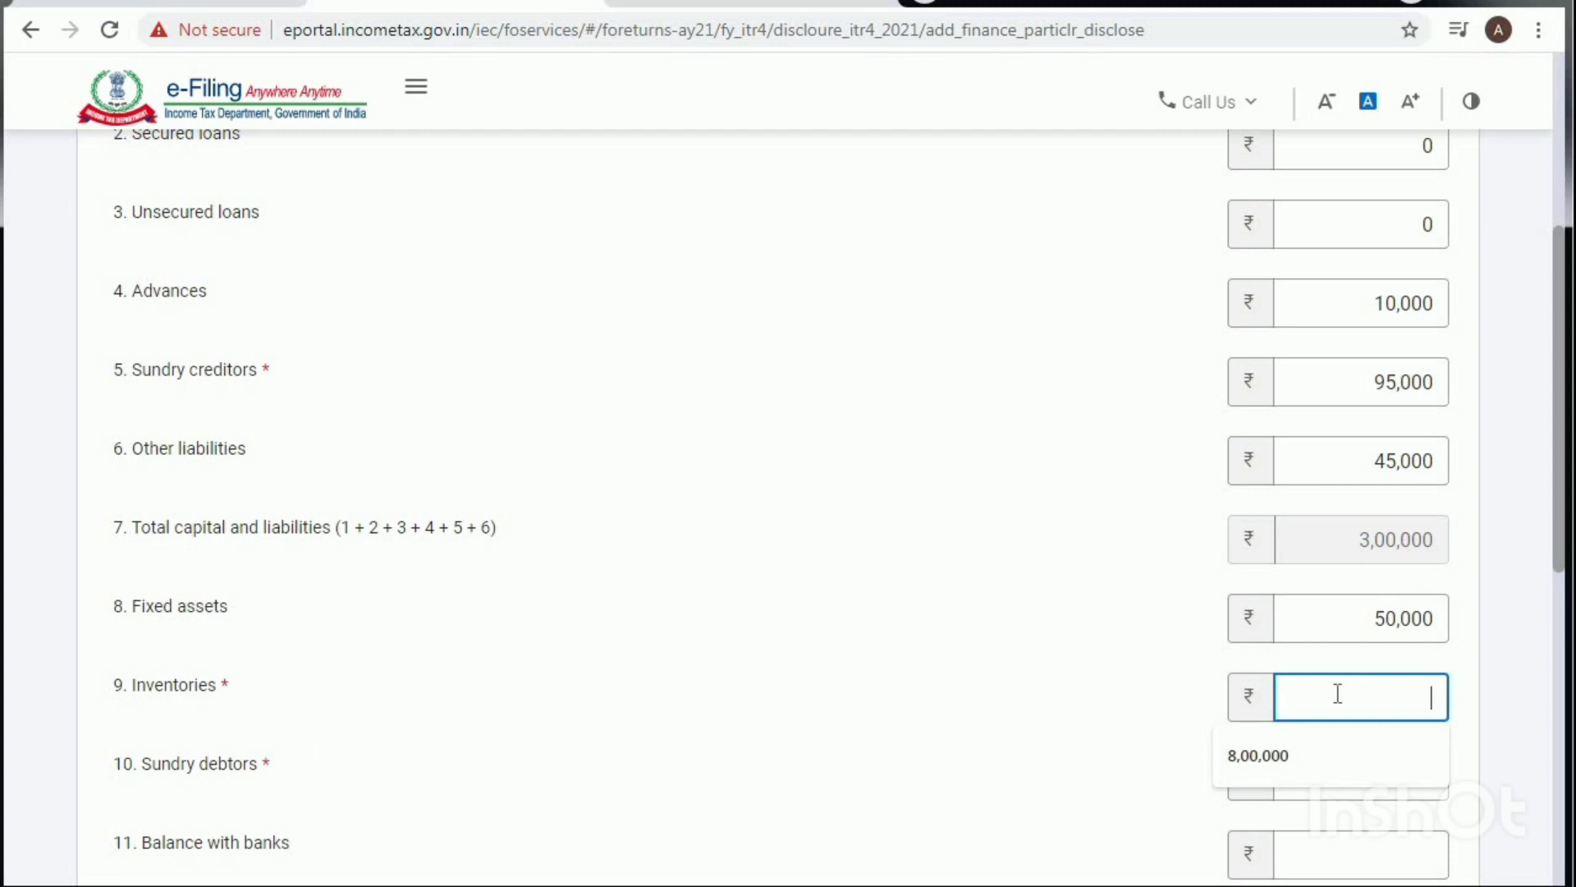
text(100000)
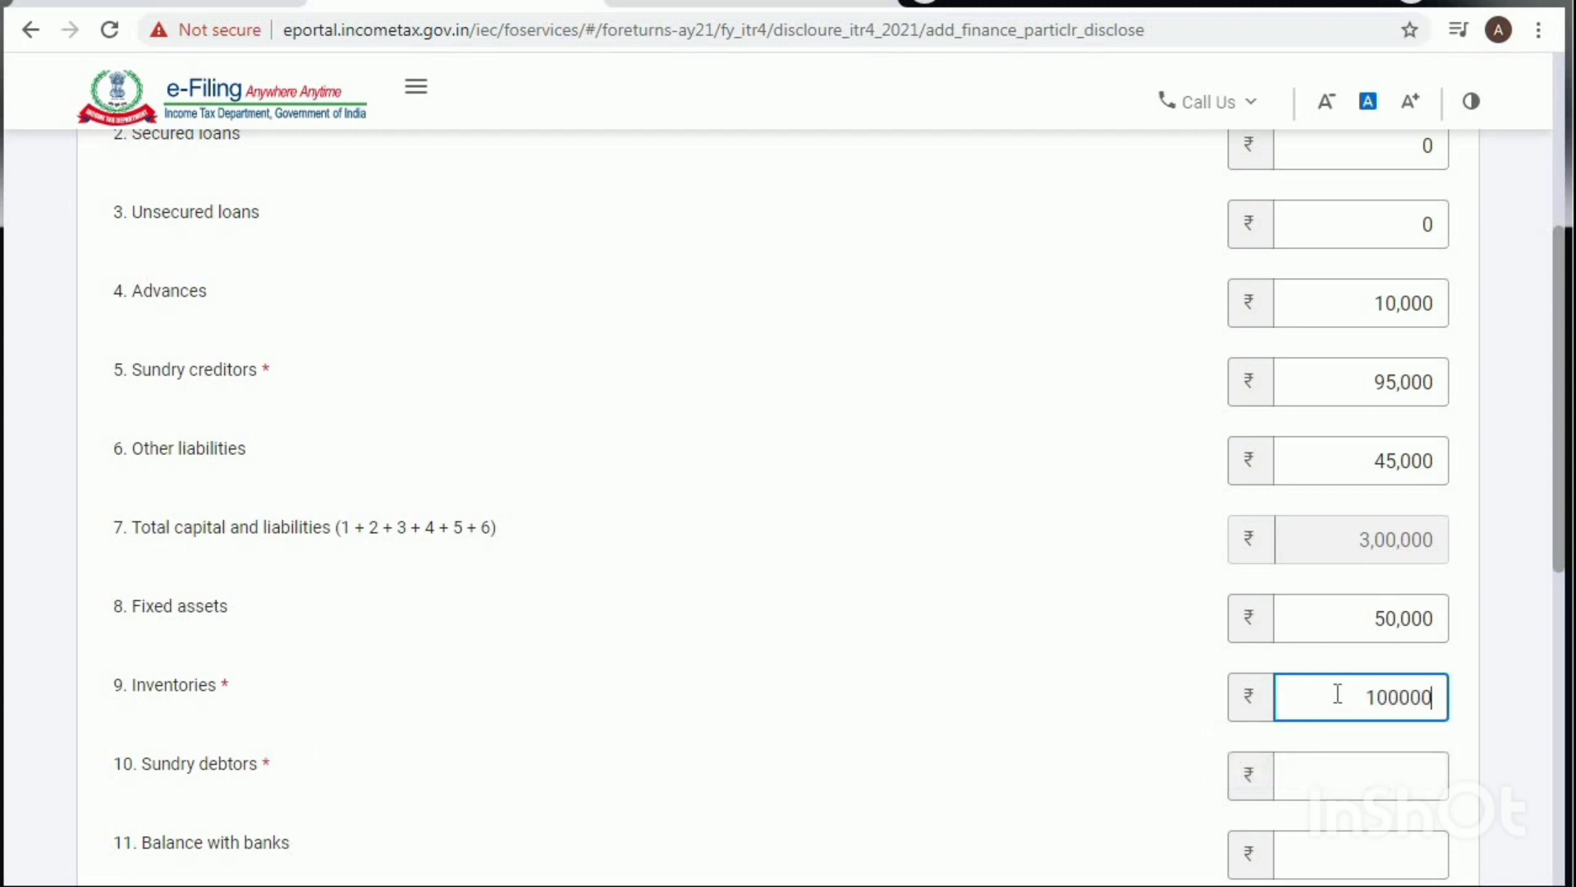
key(BackSpace)
text(0)
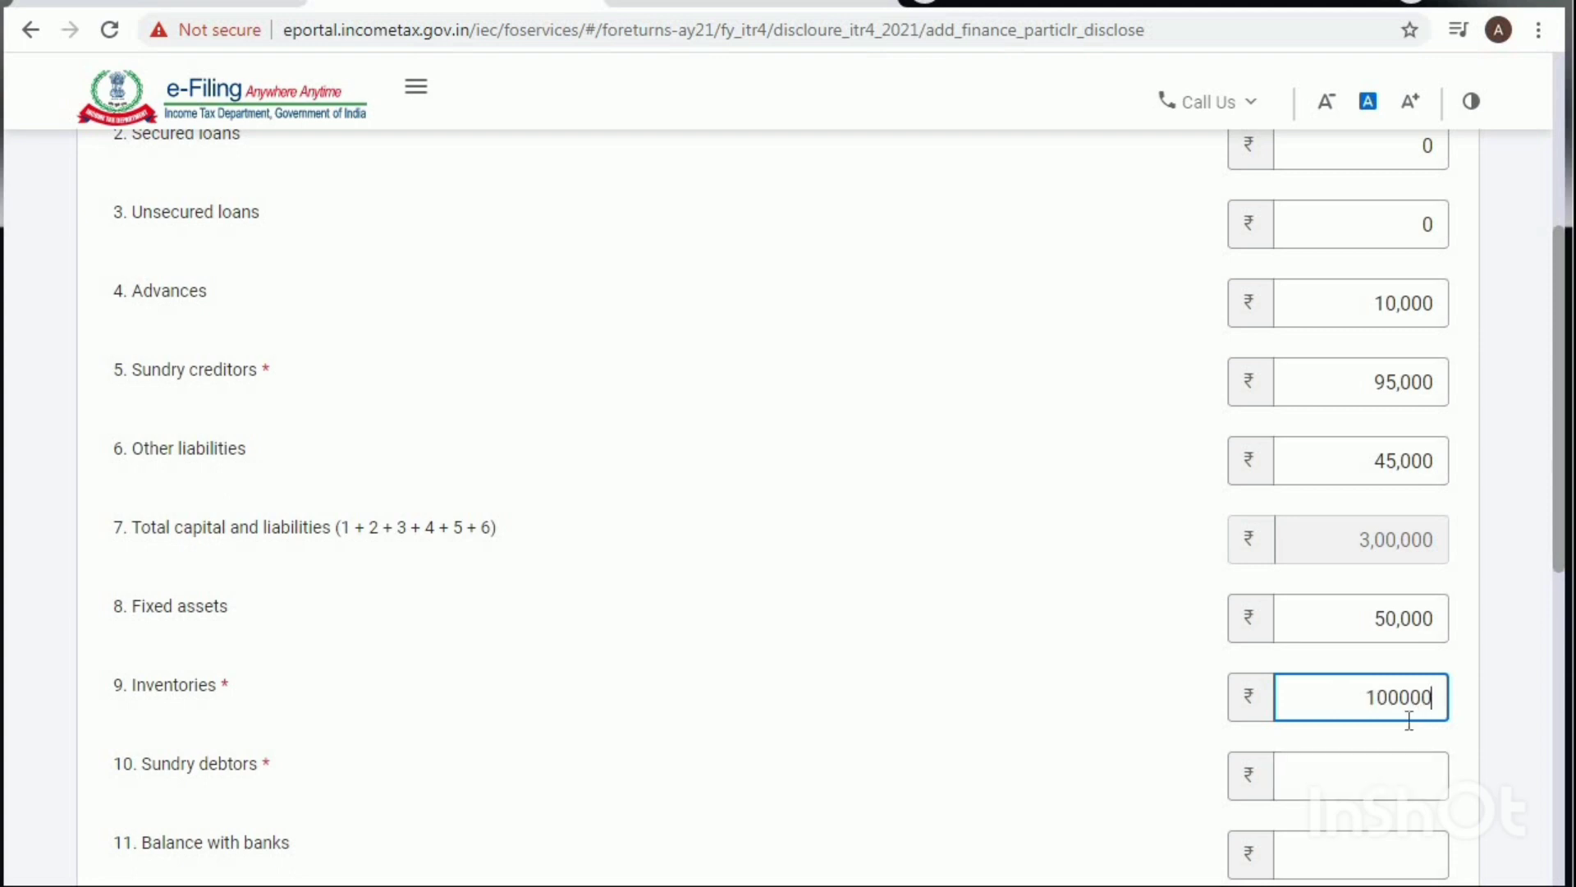
click(1387, 762)
text(85)
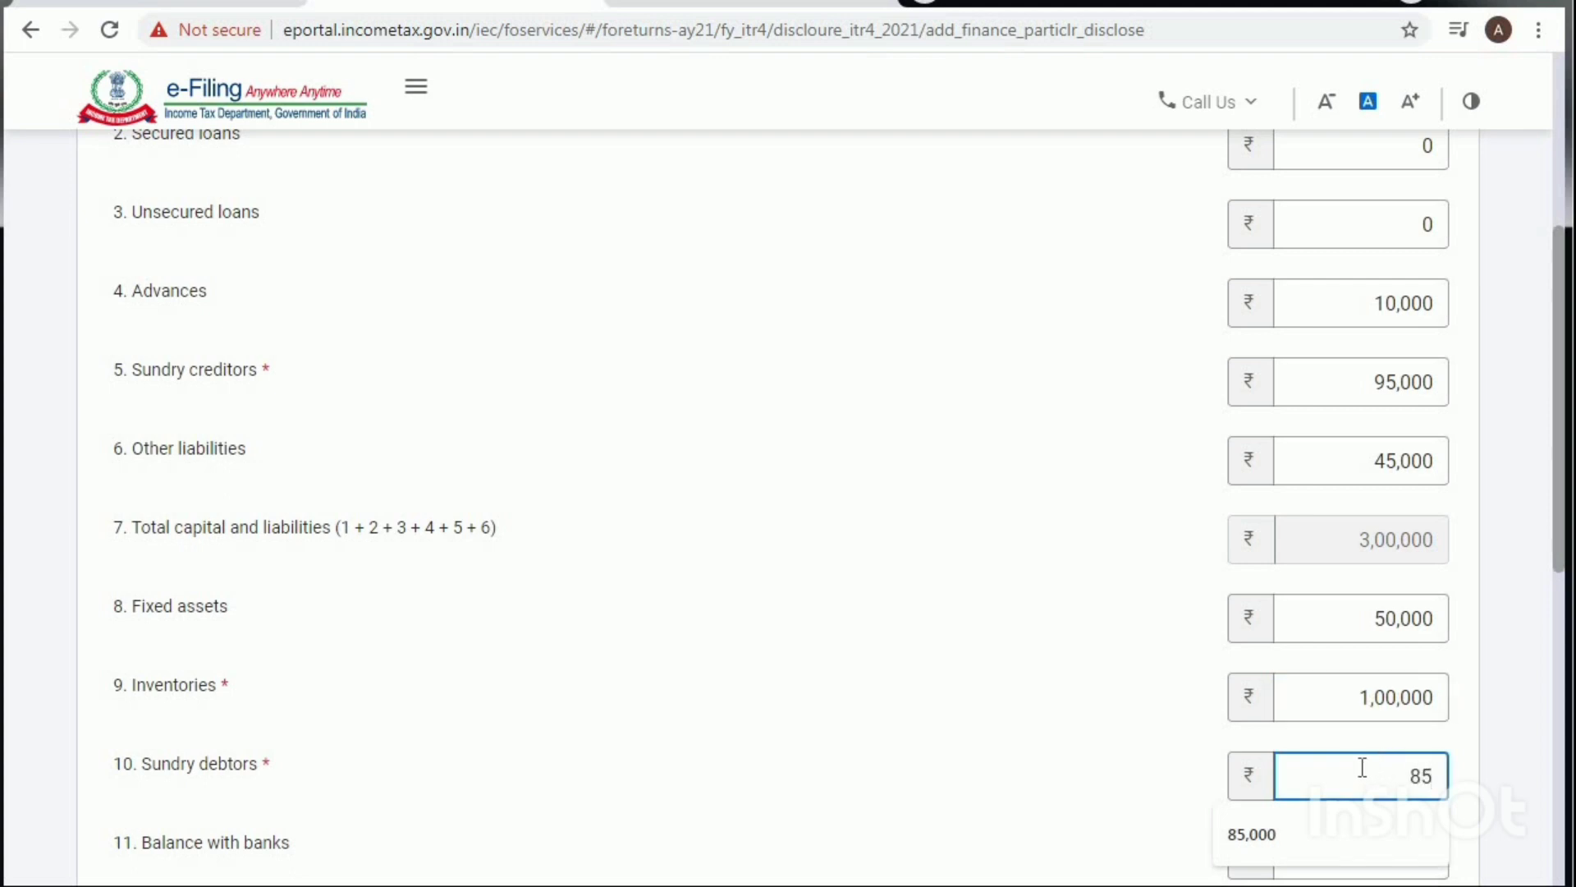
text(0)
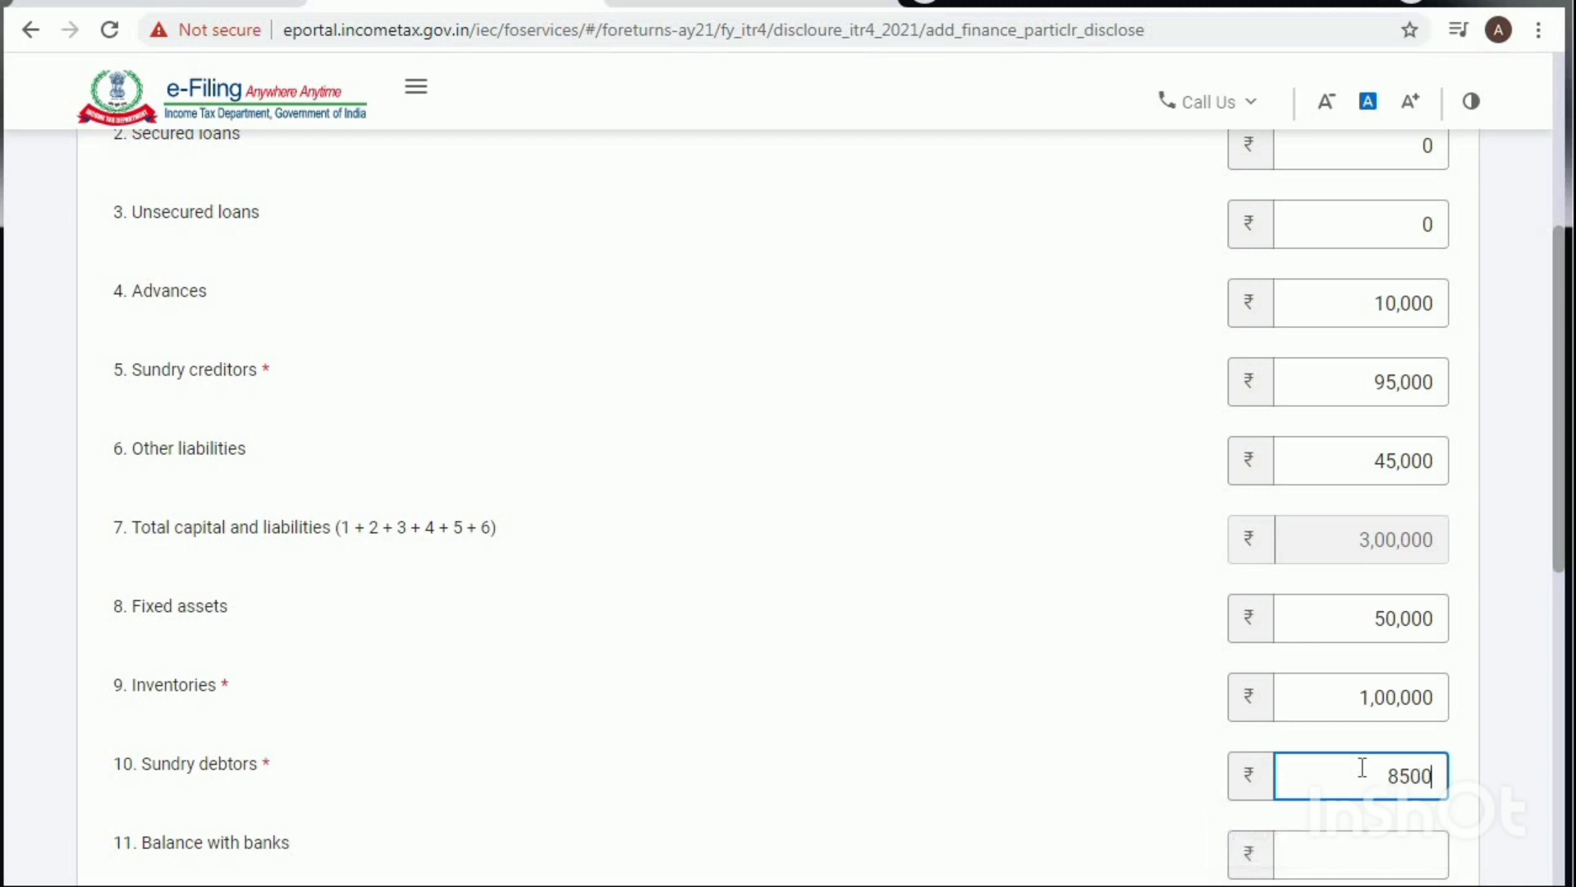
text(0)
click(1116, 792)
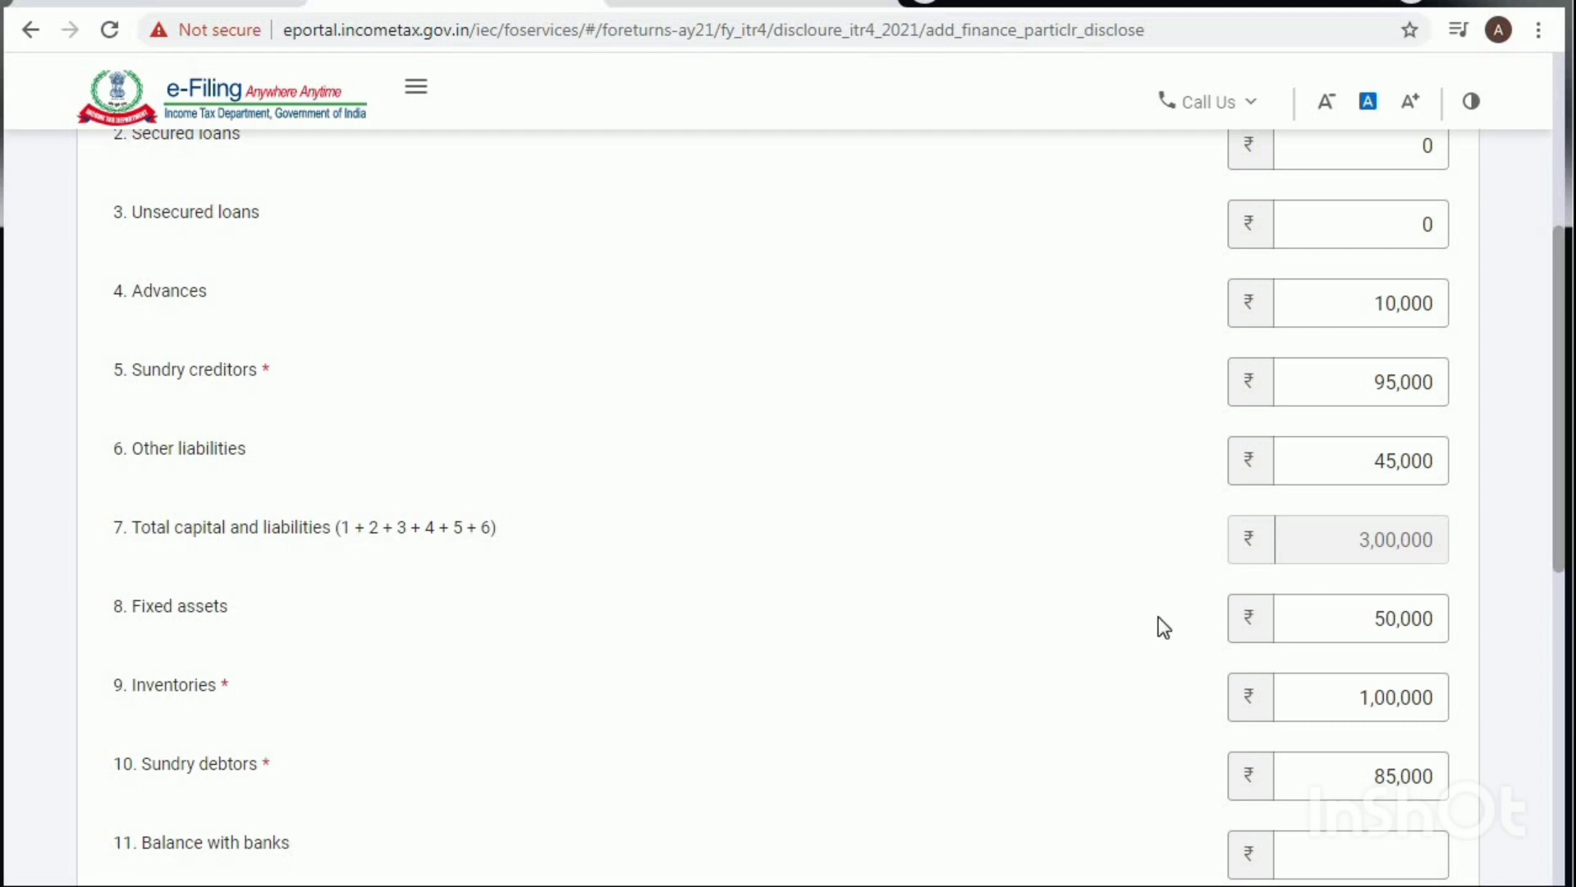
Step: Enter Balance with banks 25000, Cash-in-hand 15000 and Loans and advances 5000
scroll(1158, 628, down, 4)
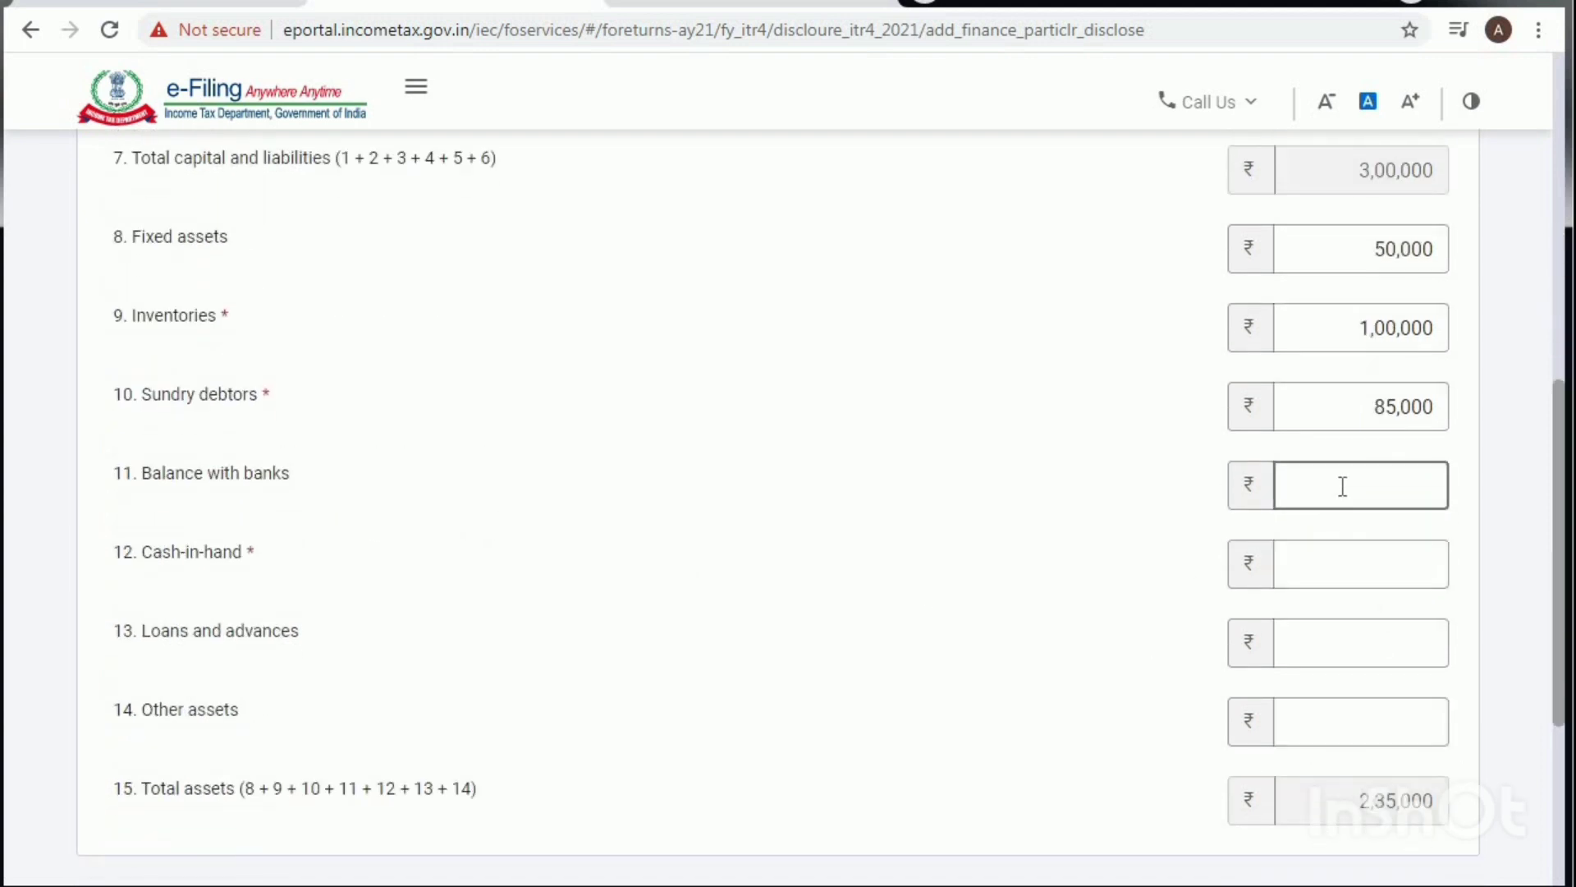
click(1378, 493)
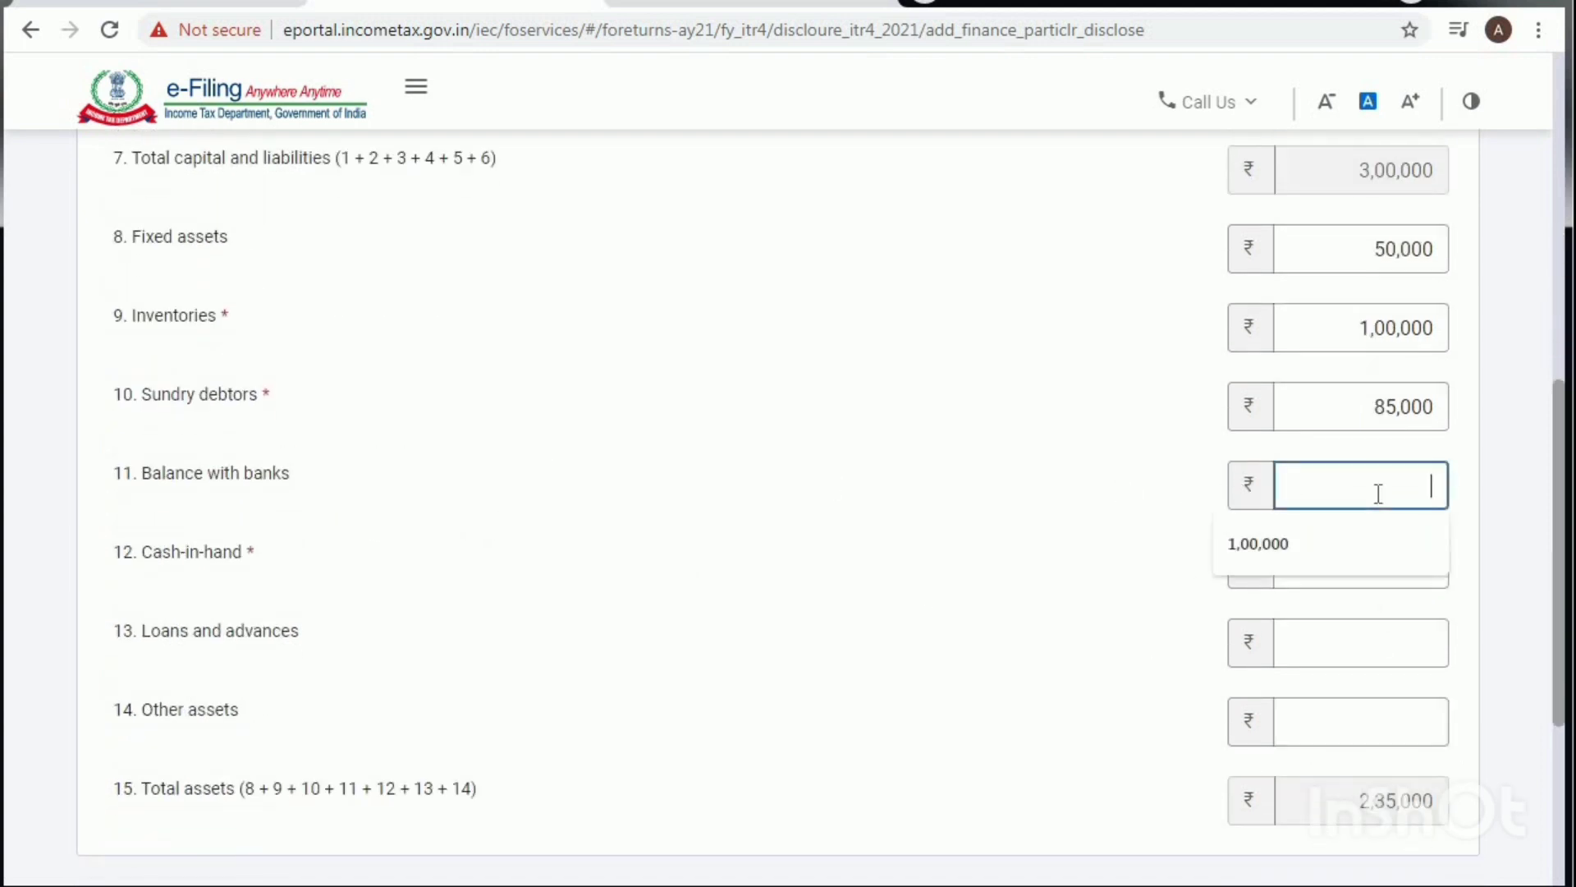
text(25000)
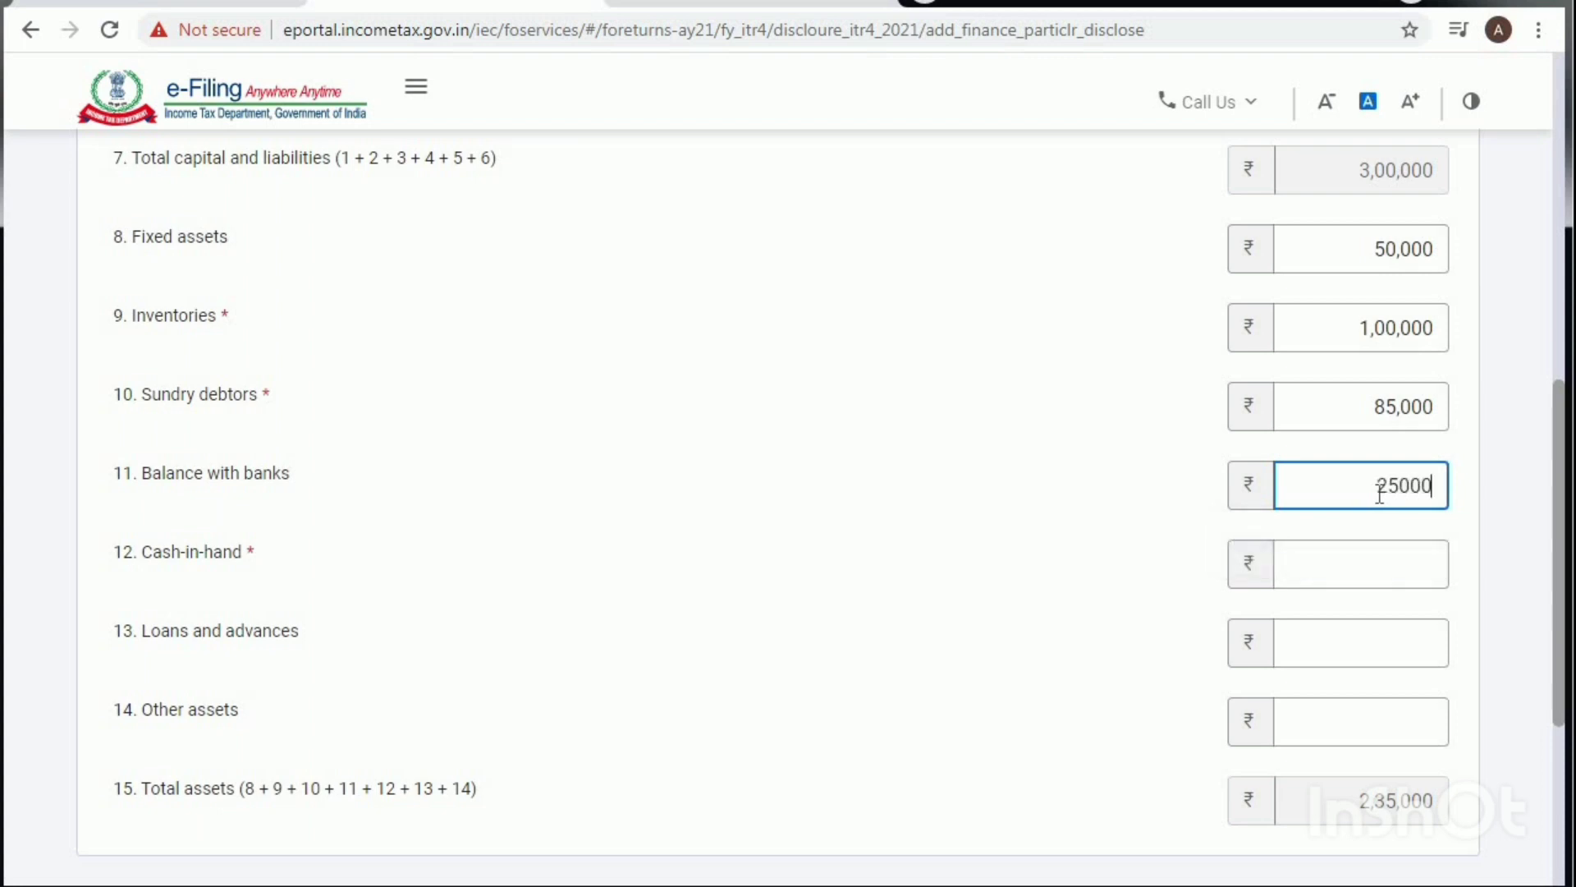
click(1353, 563)
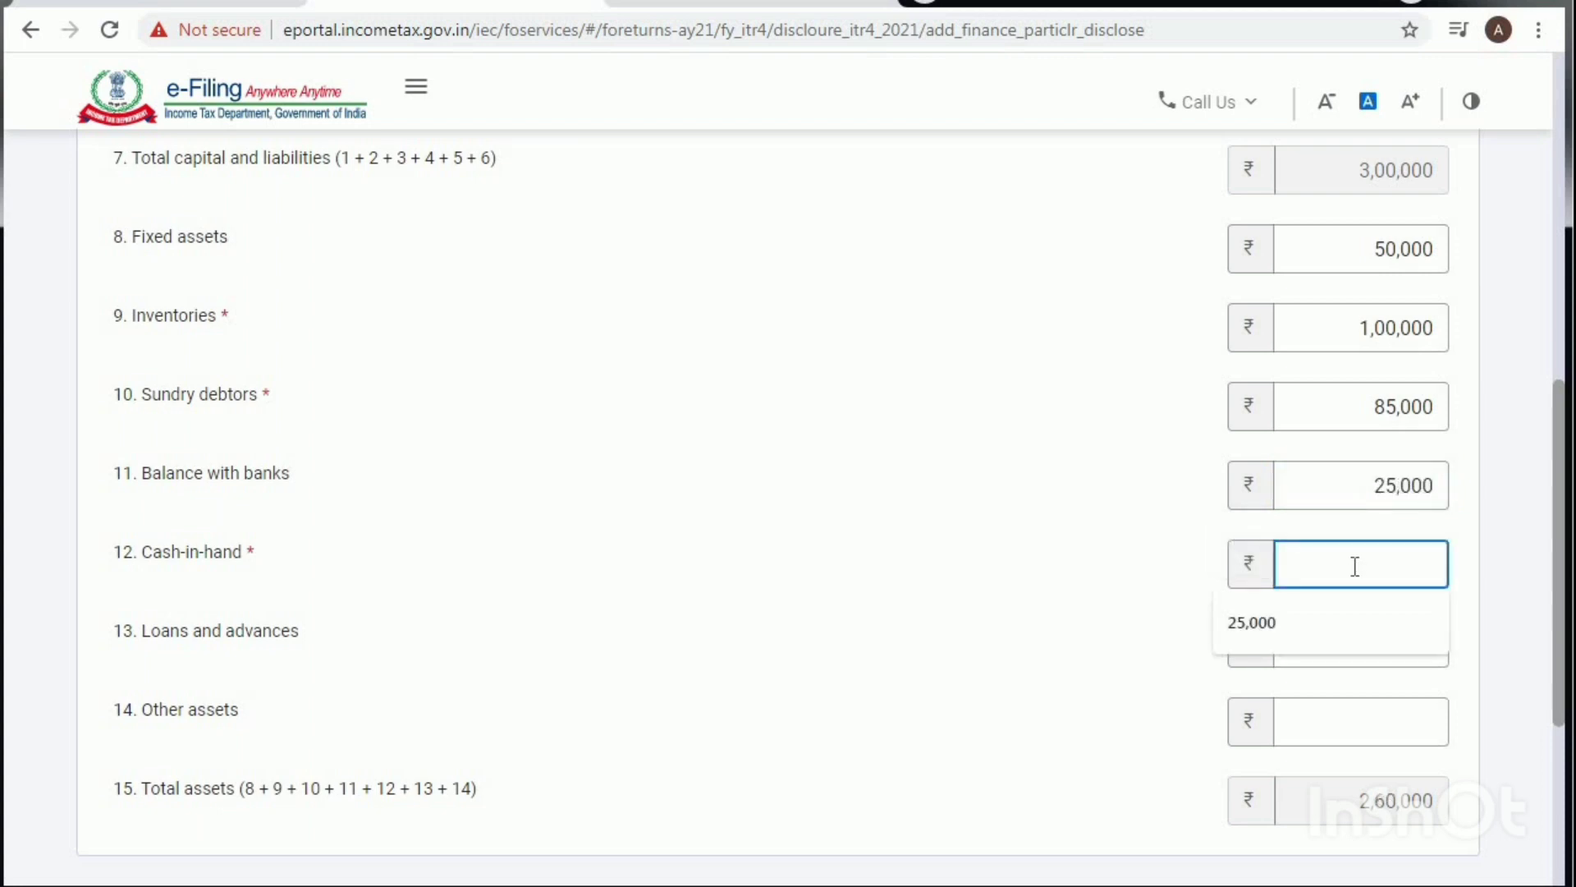
text(15000)
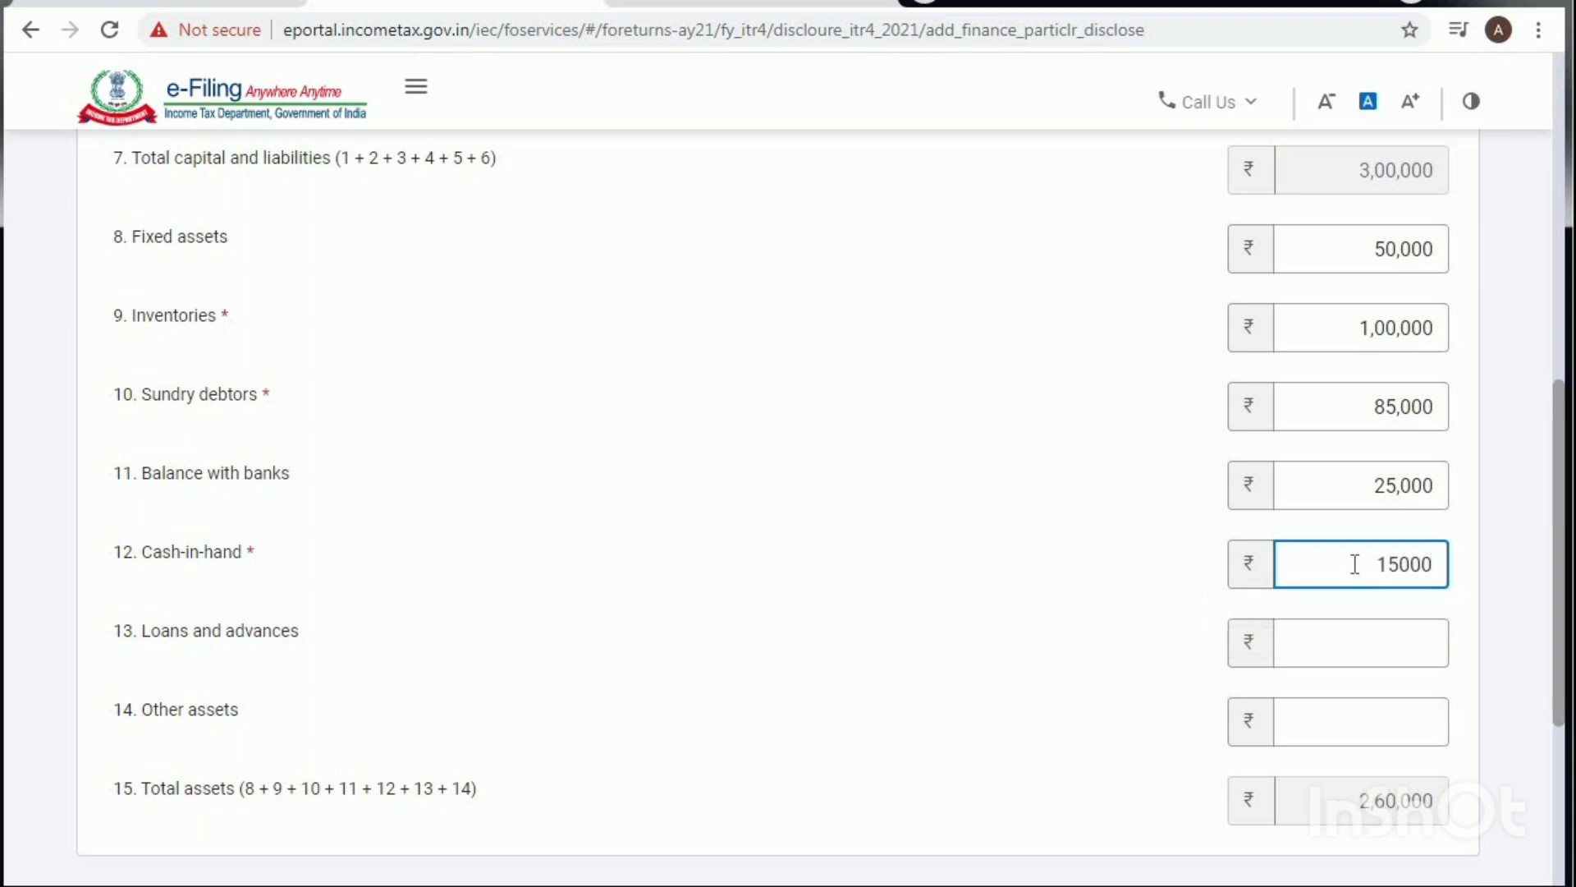
click(1367, 638)
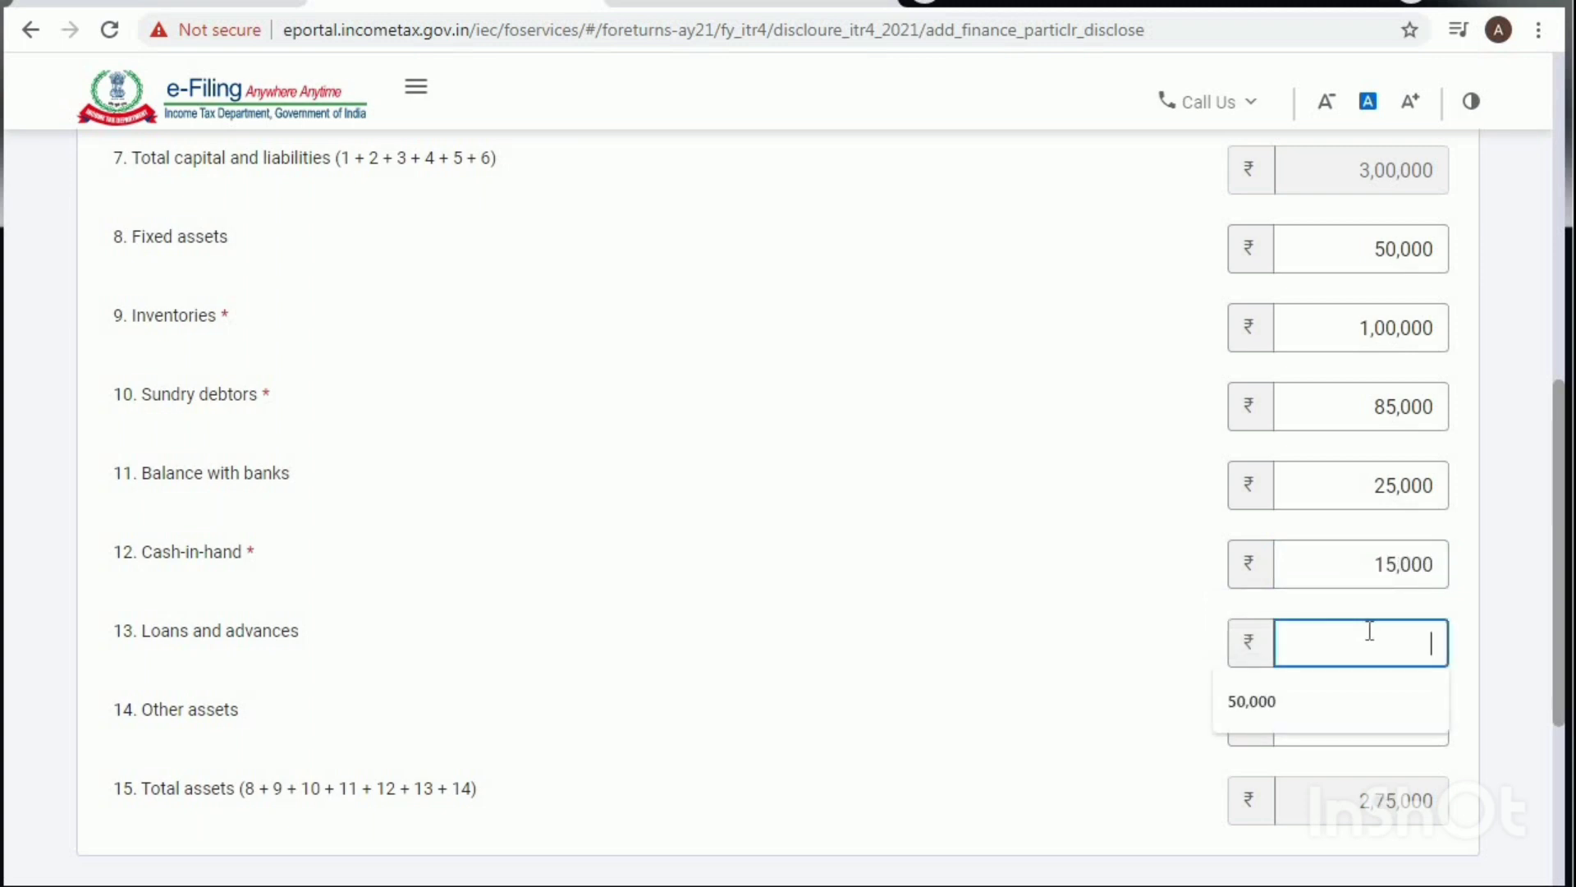
text(0)
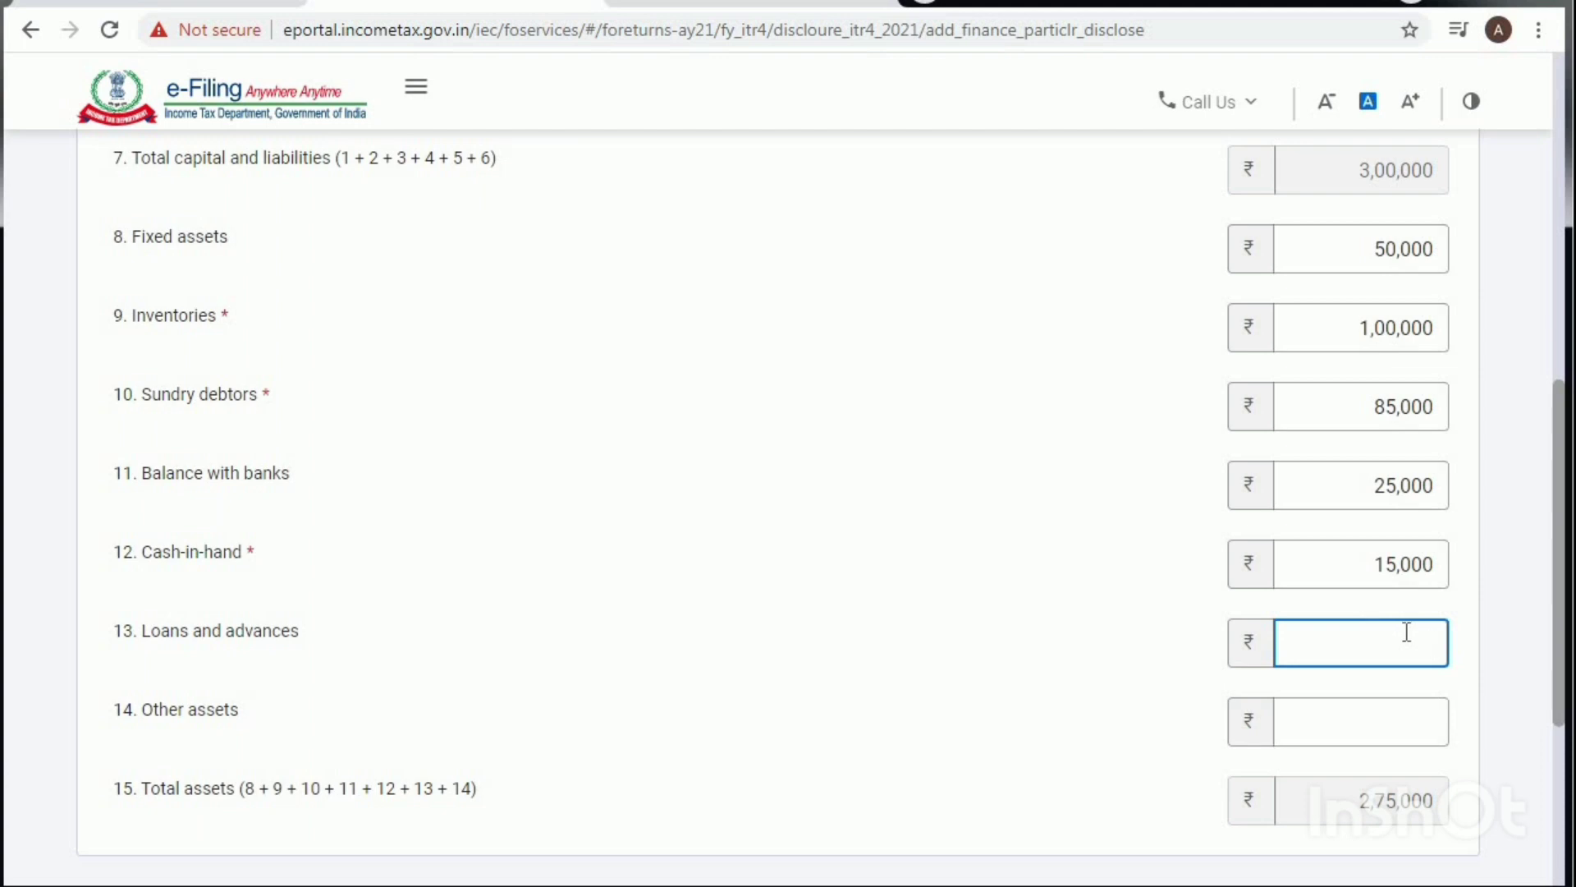
text(5000)
key(BackSpace)
key(BackSpace)
key(BackSpace)
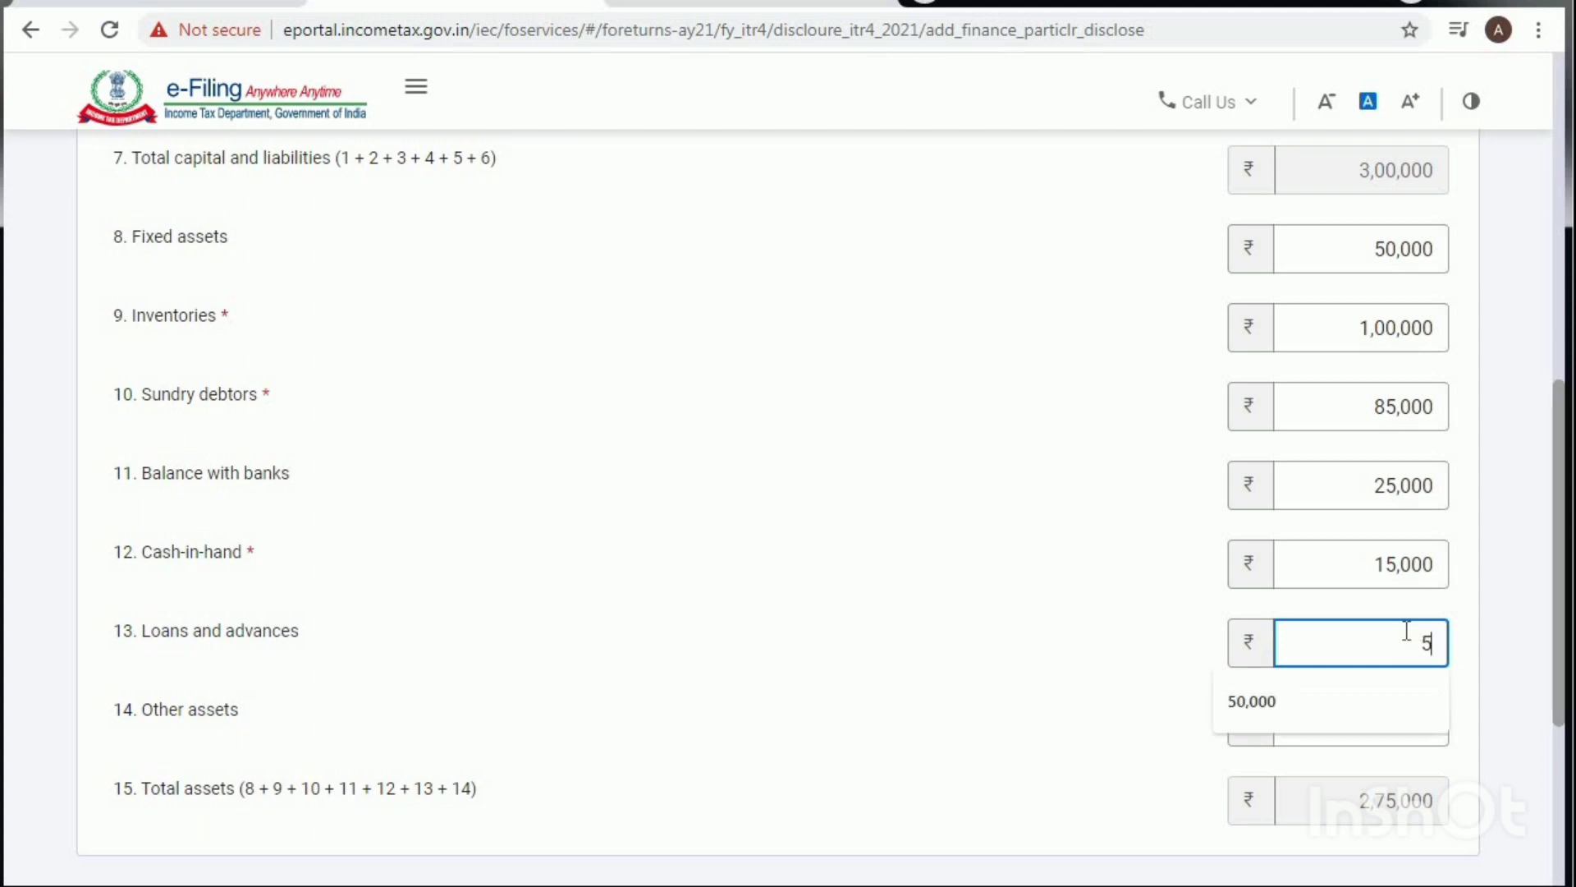
text(000)
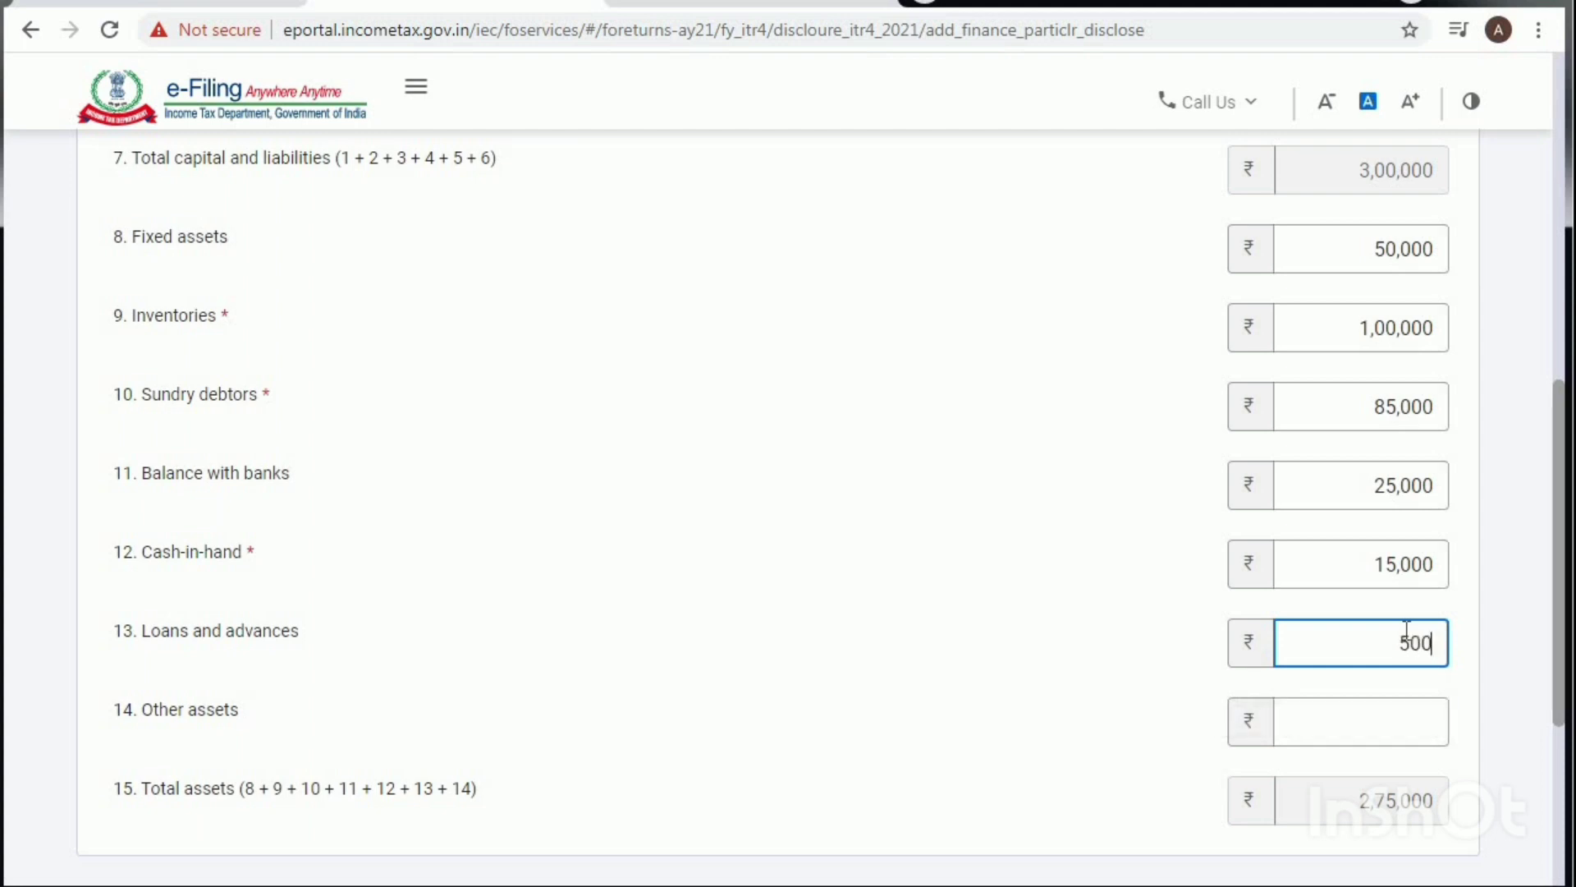
Step: Enter Other assets 20,000 so total assets reach 3,00,000
click(1374, 719)
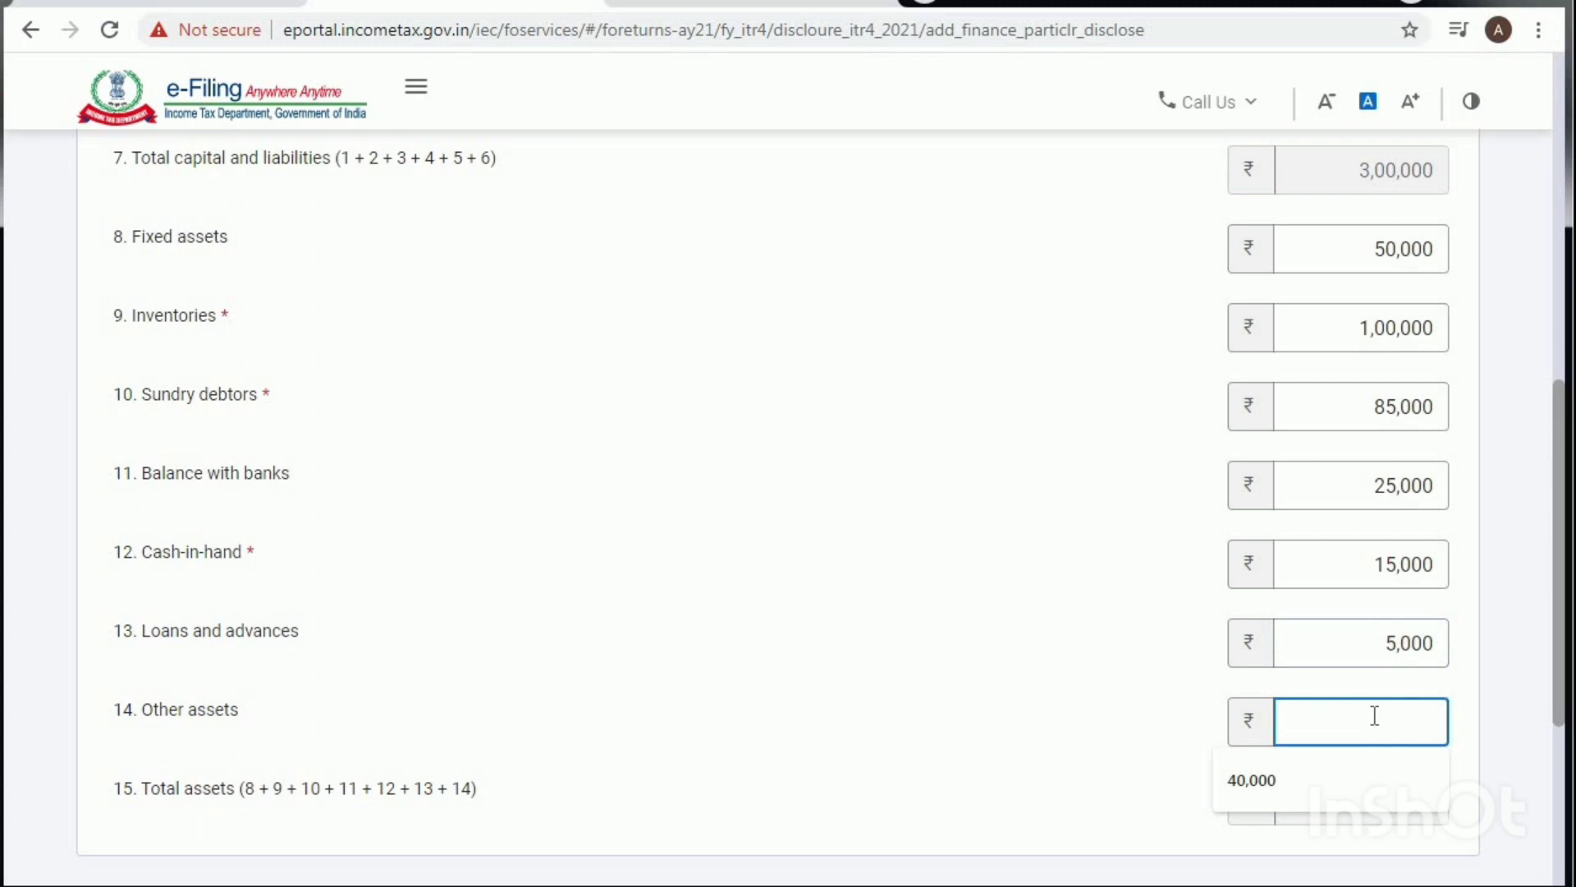
click(1050, 678)
scroll(1051, 678, down, 3)
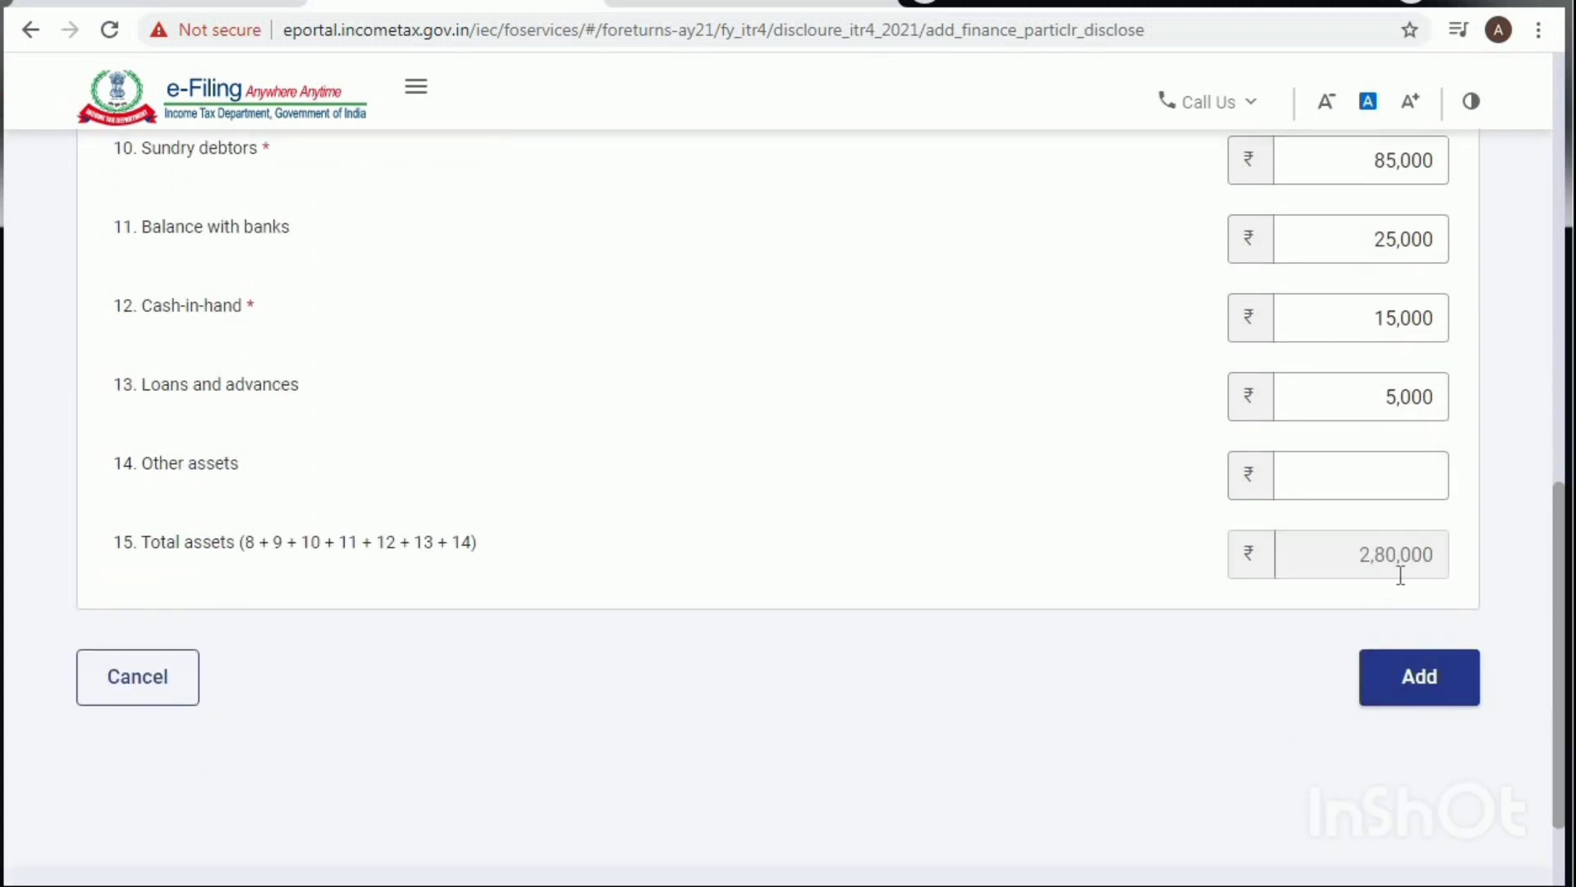
click(1340, 466)
text(20,0)
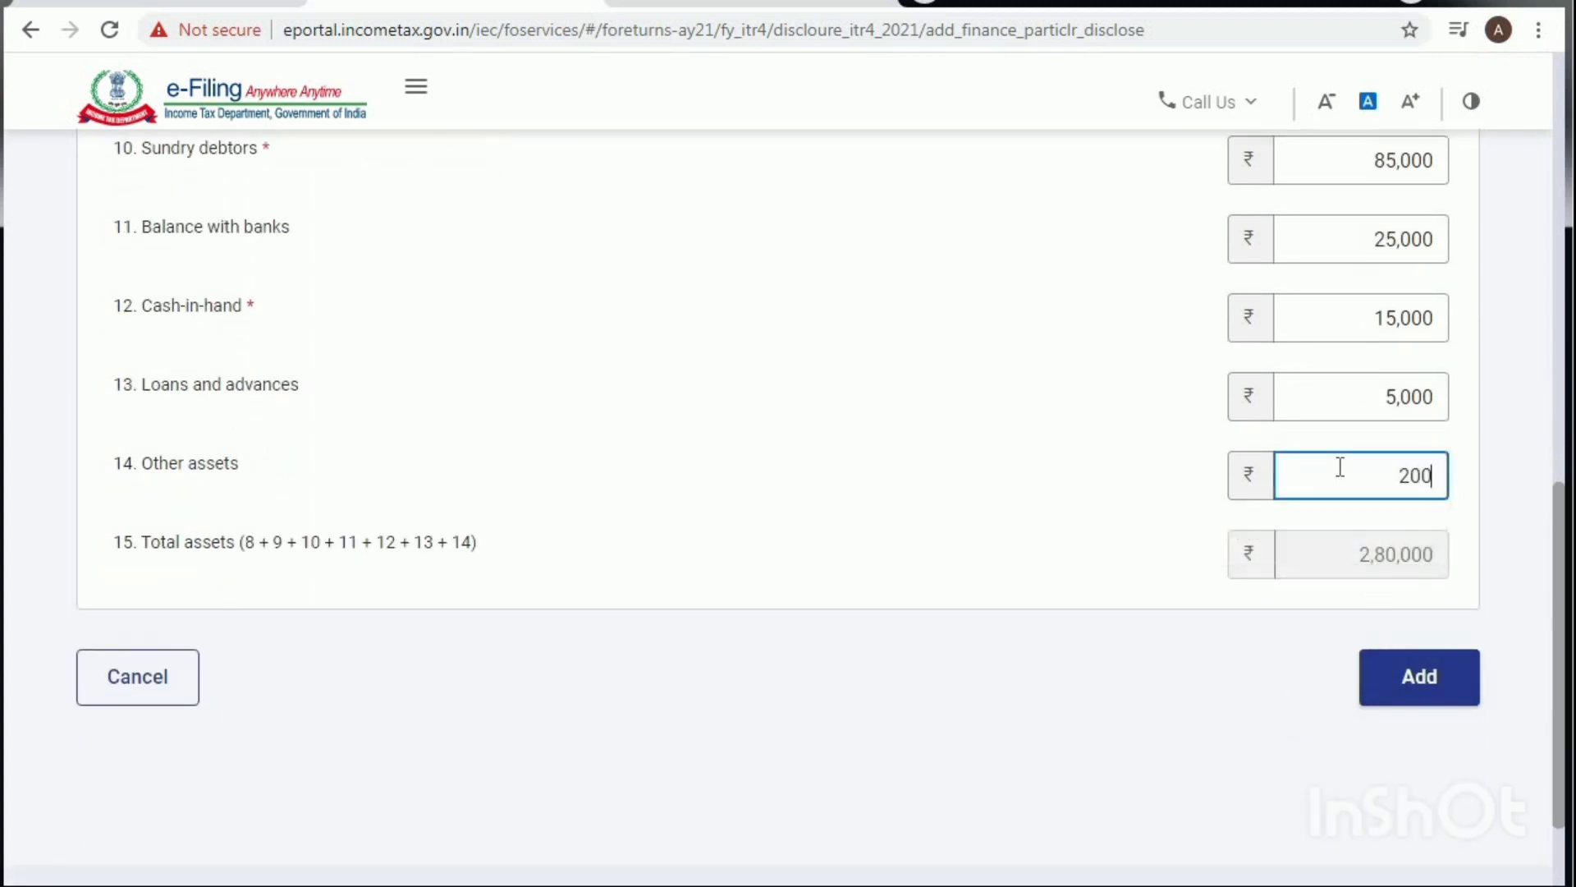
text(000)
click(1068, 519)
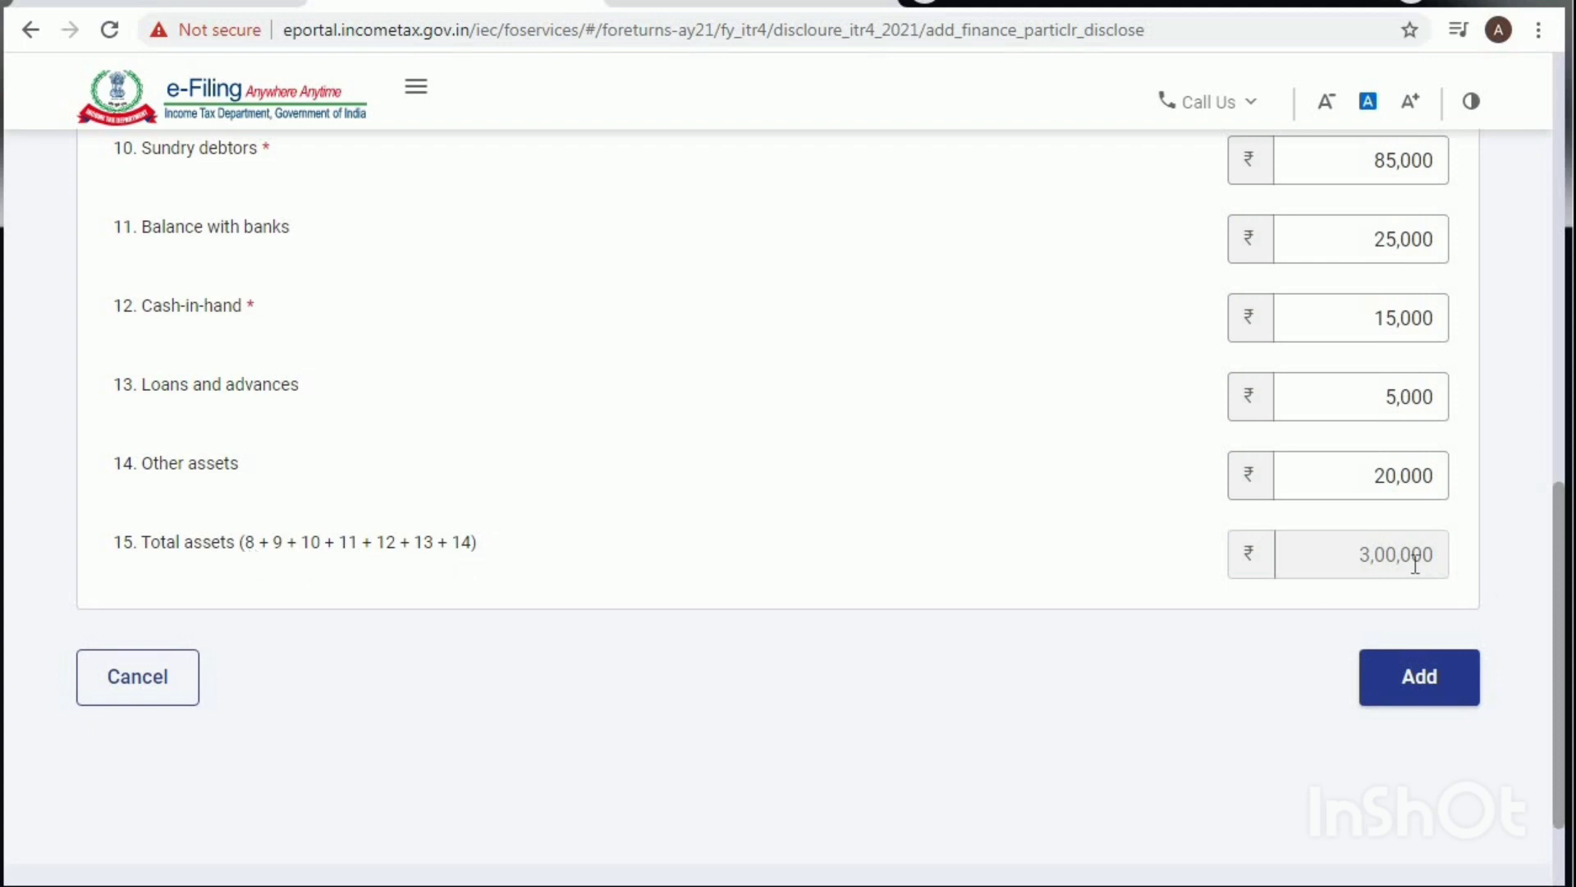
scroll(1034, 582, up, 5)
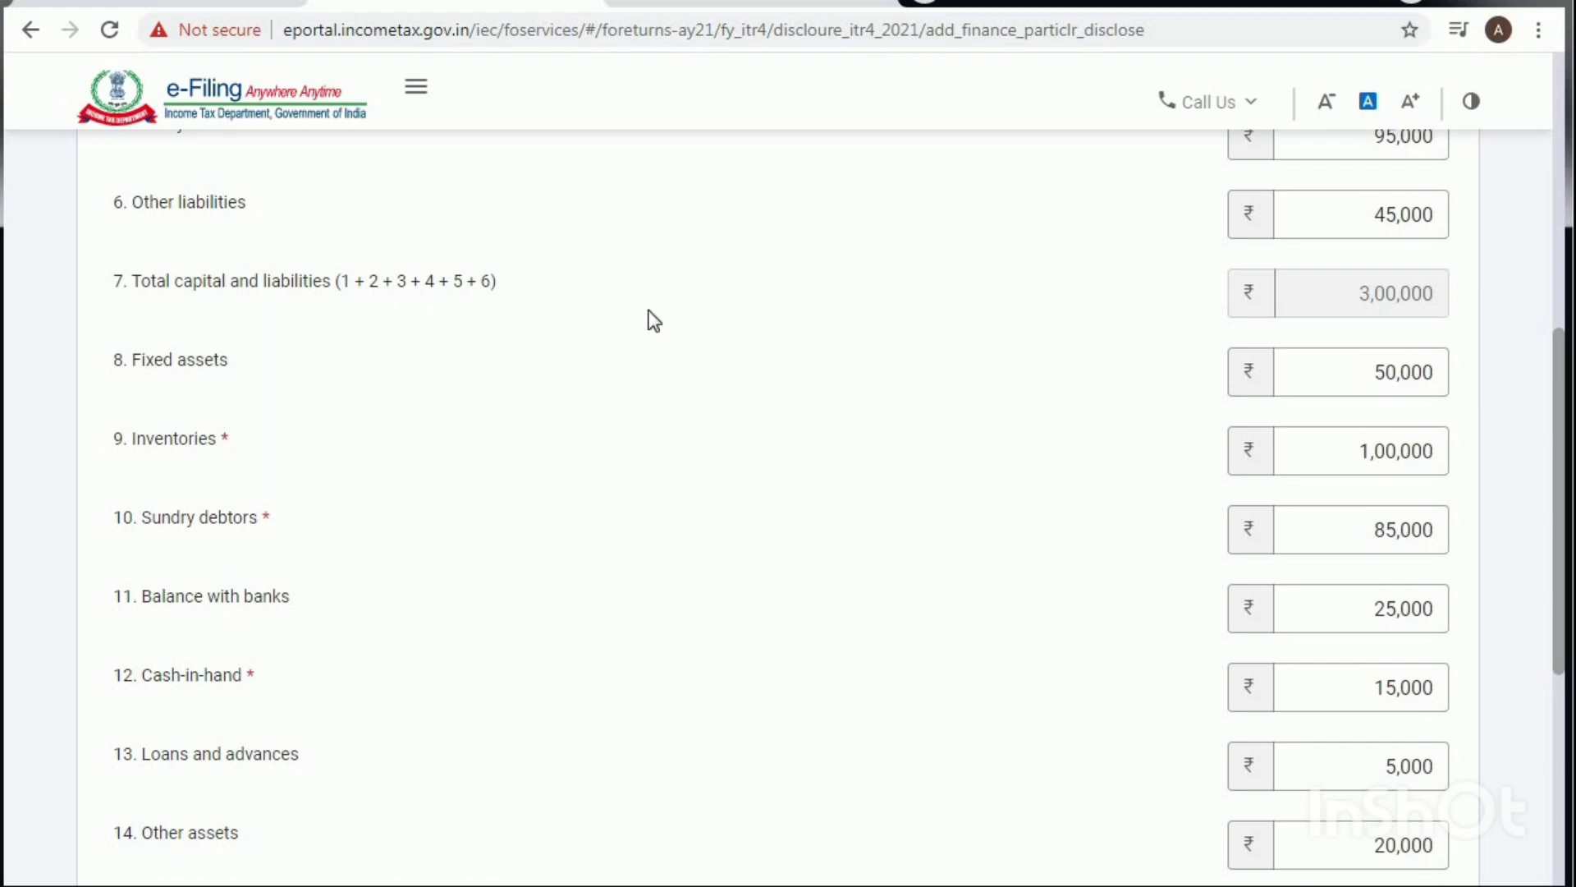
scroll(1087, 570, down, 6)
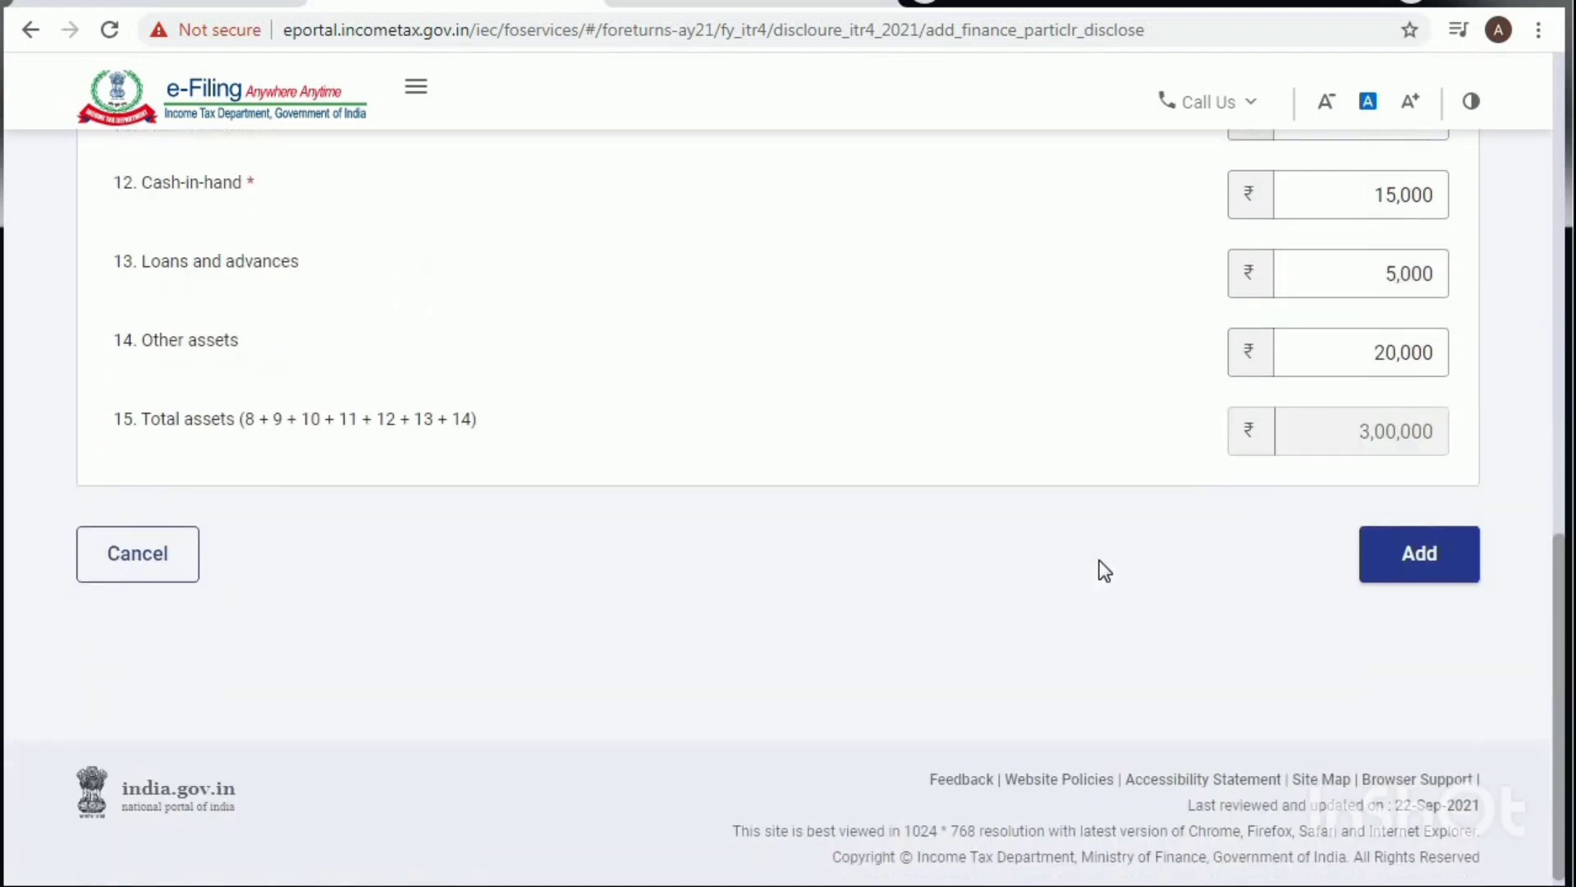
Step: Save the financial particulars and confirm the Disclosures and Exempt Income page
click(1410, 551)
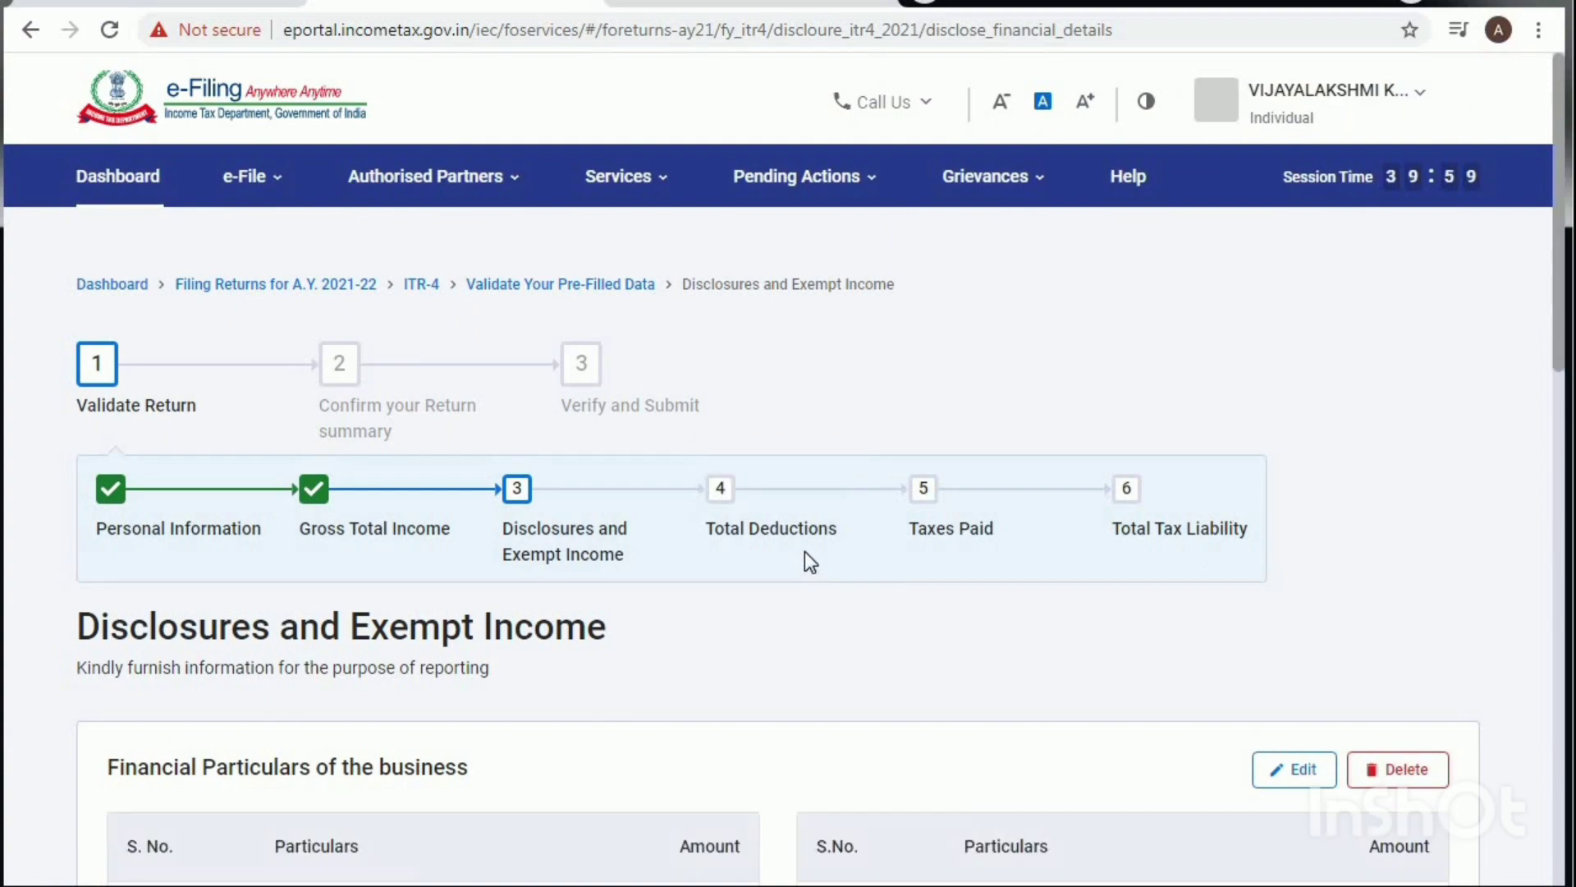
scroll(812, 558, down, 14)
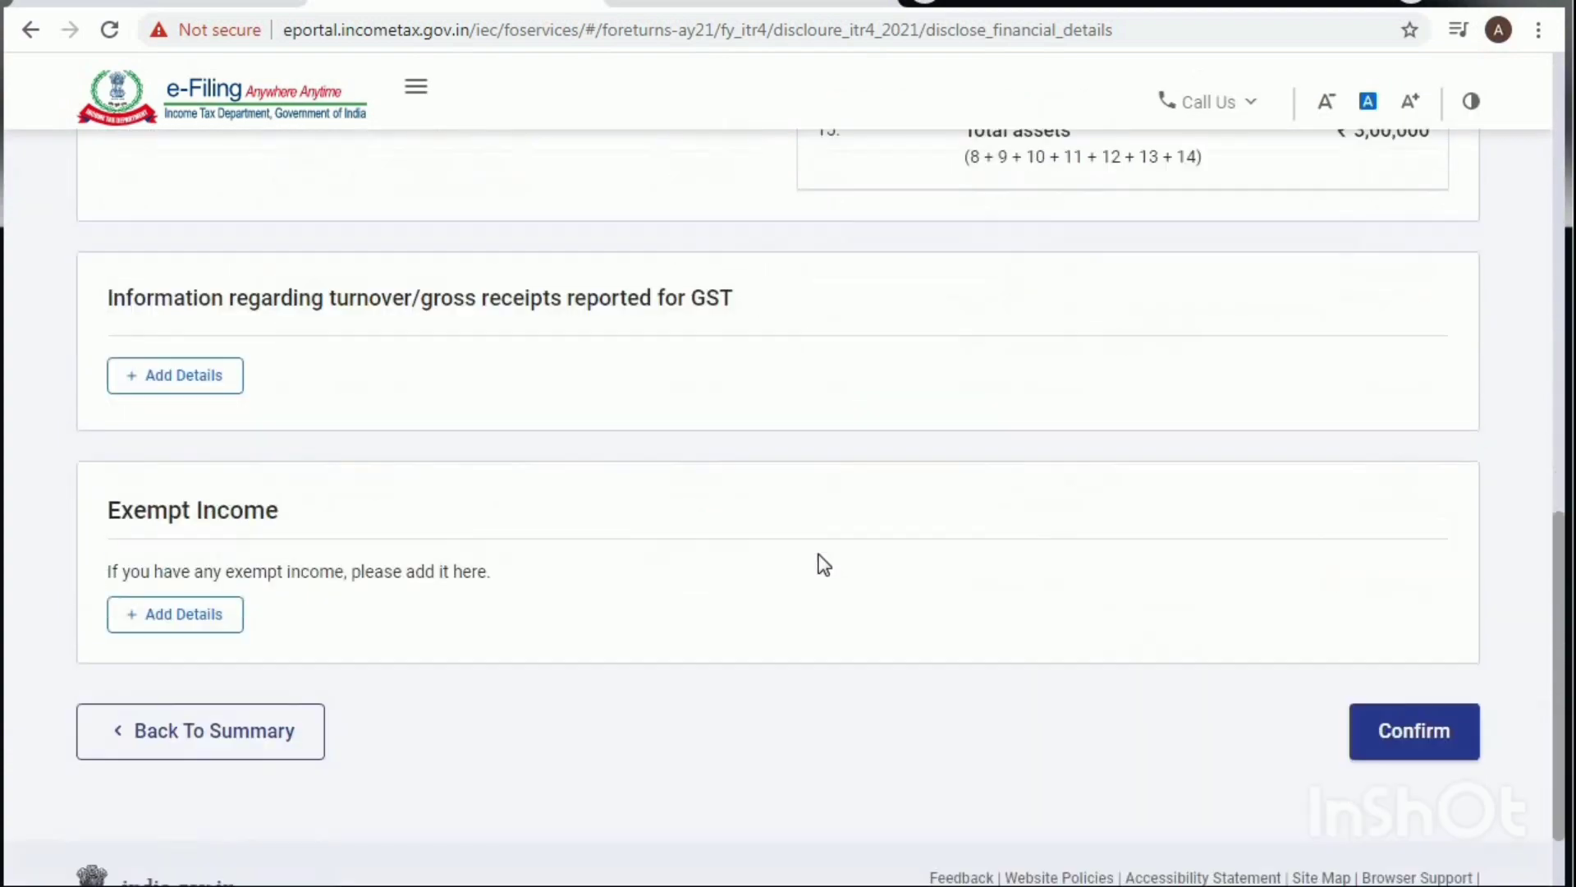
scroll(870, 493, up, 10)
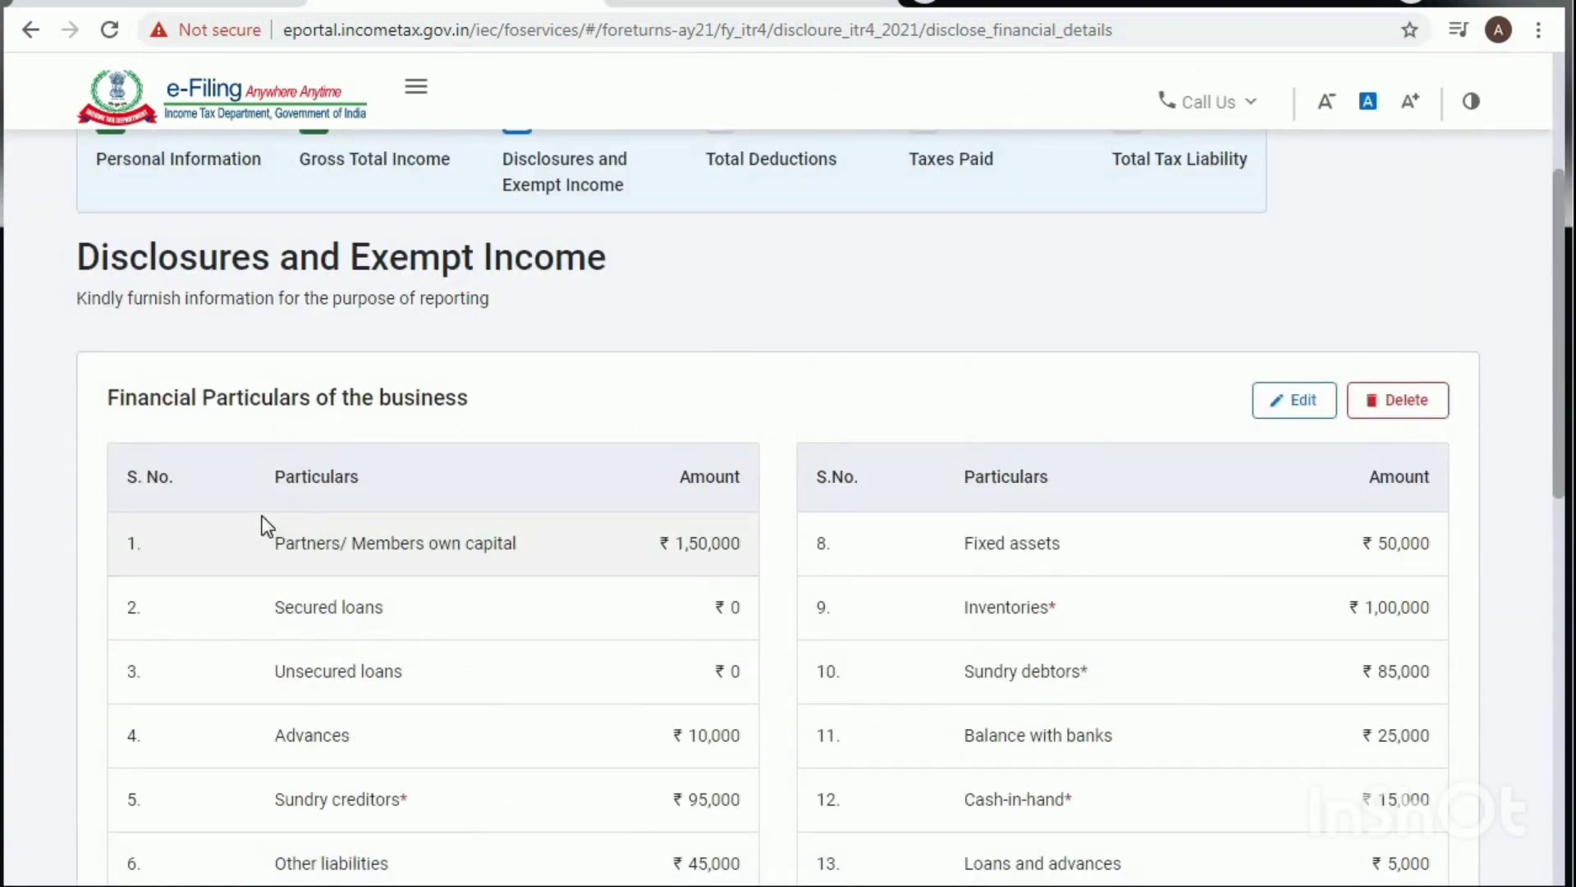
scroll(1255, 476, down, 2)
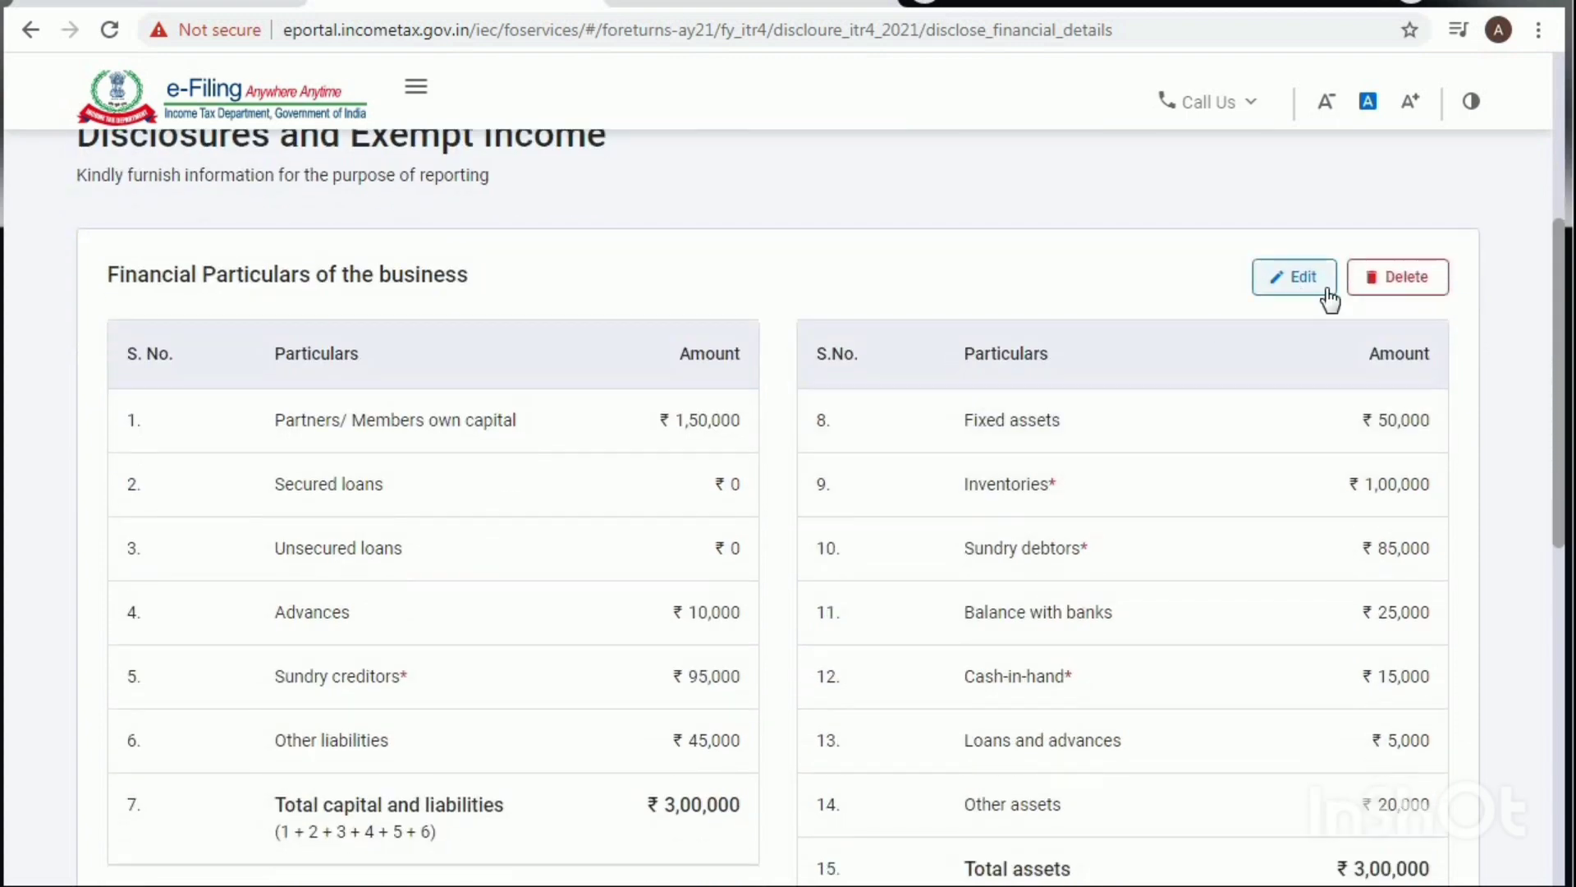
scroll(1086, 504, down, 3)
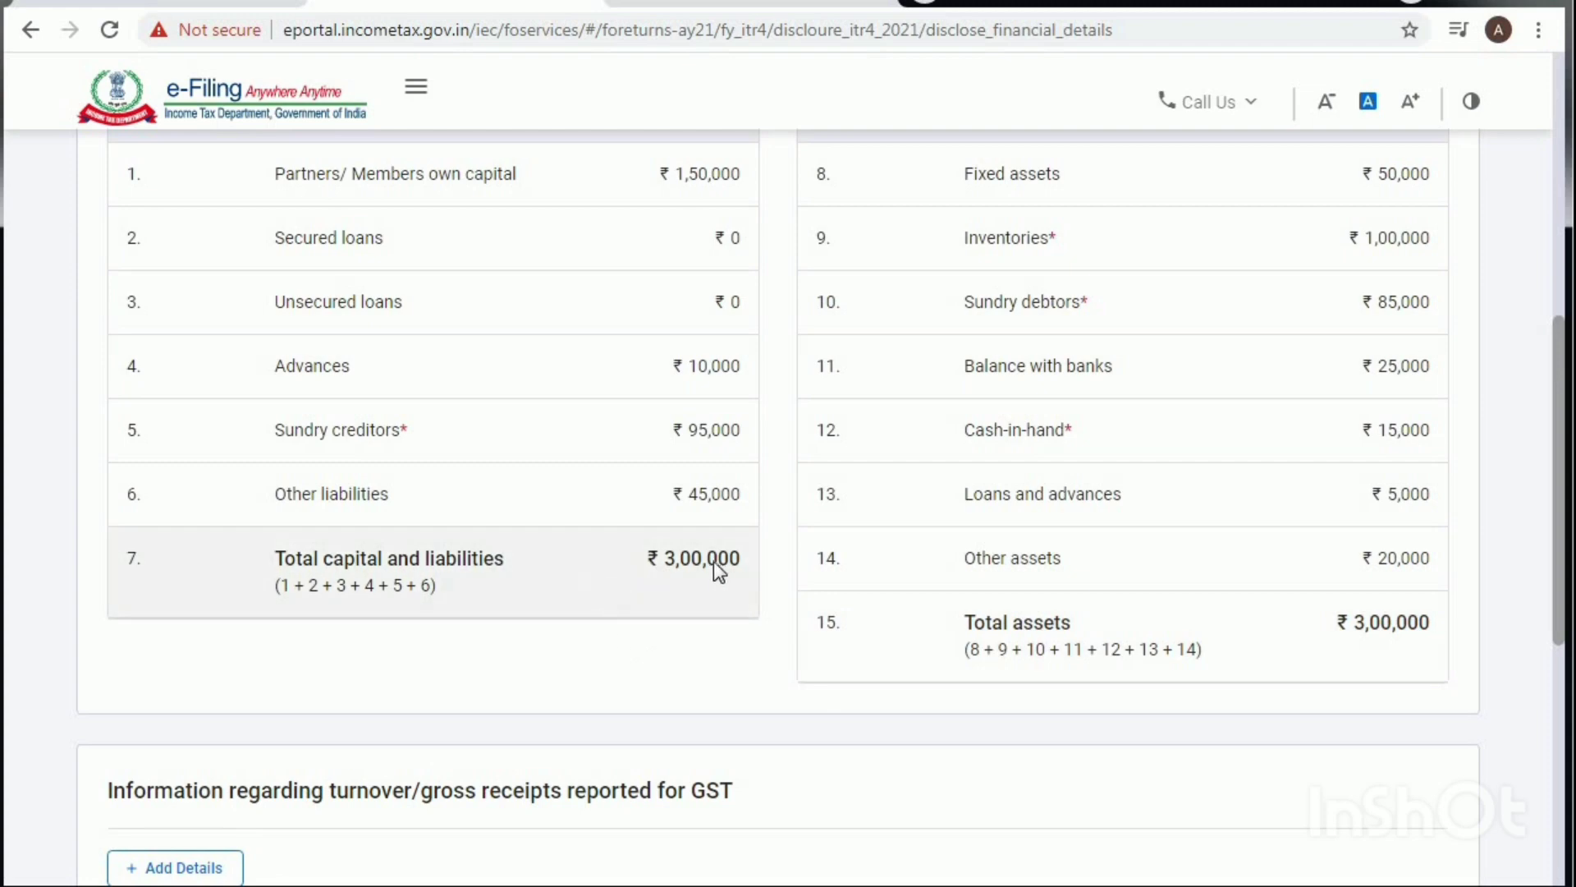
scroll(970, 606, up, 2)
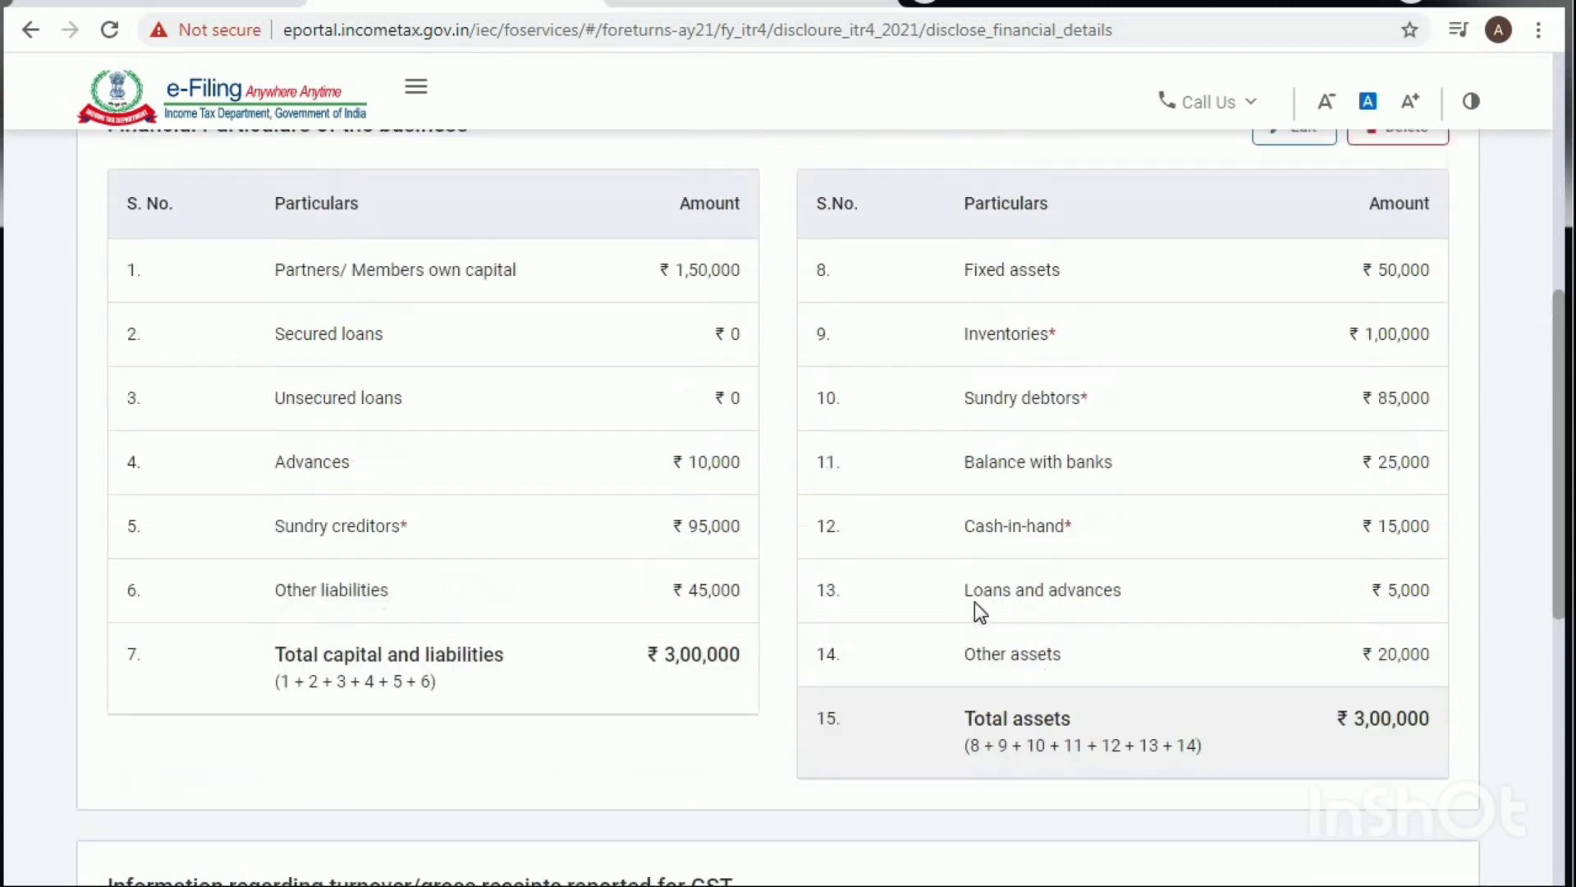
scroll(977, 612, down, 7)
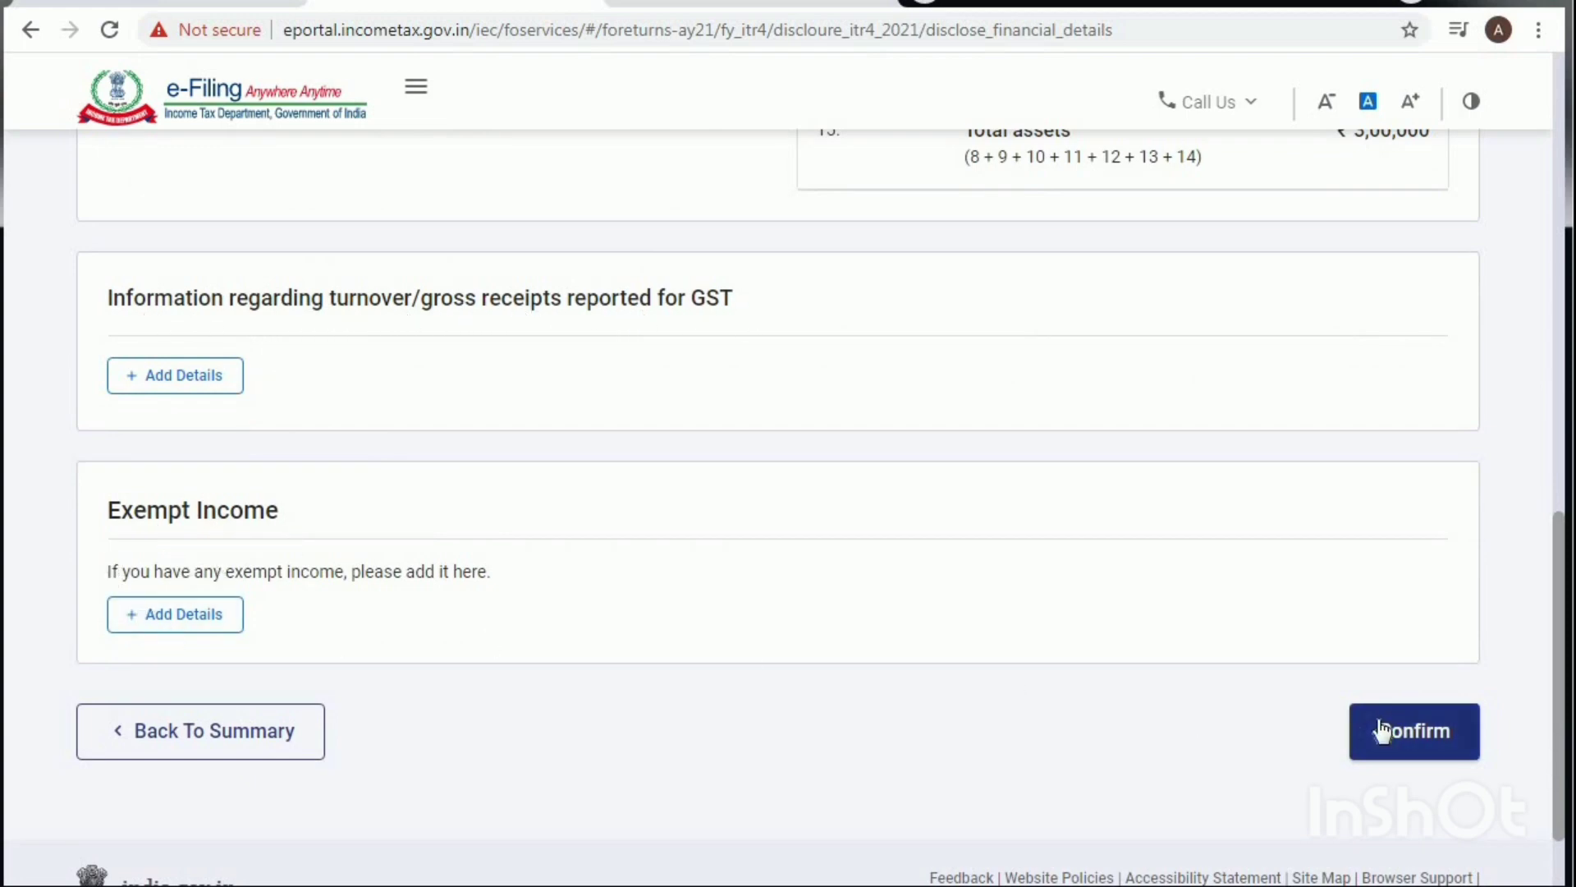
click(1410, 736)
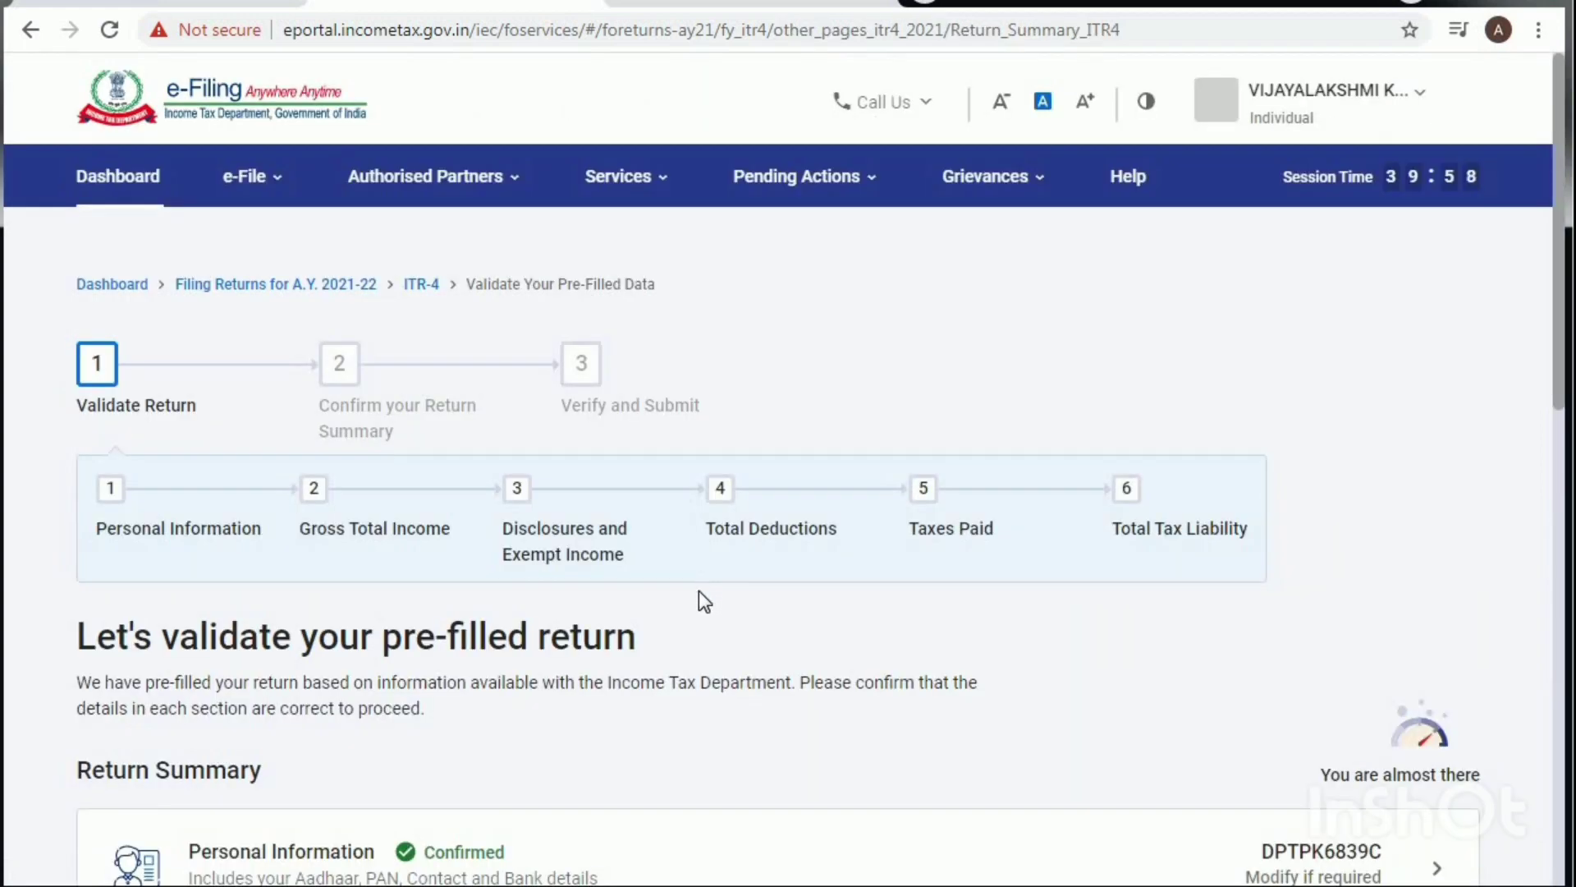
Step: Open the Total Deductions card on the ITR-4 Return Summary page
scroll(698, 589, down, 8)
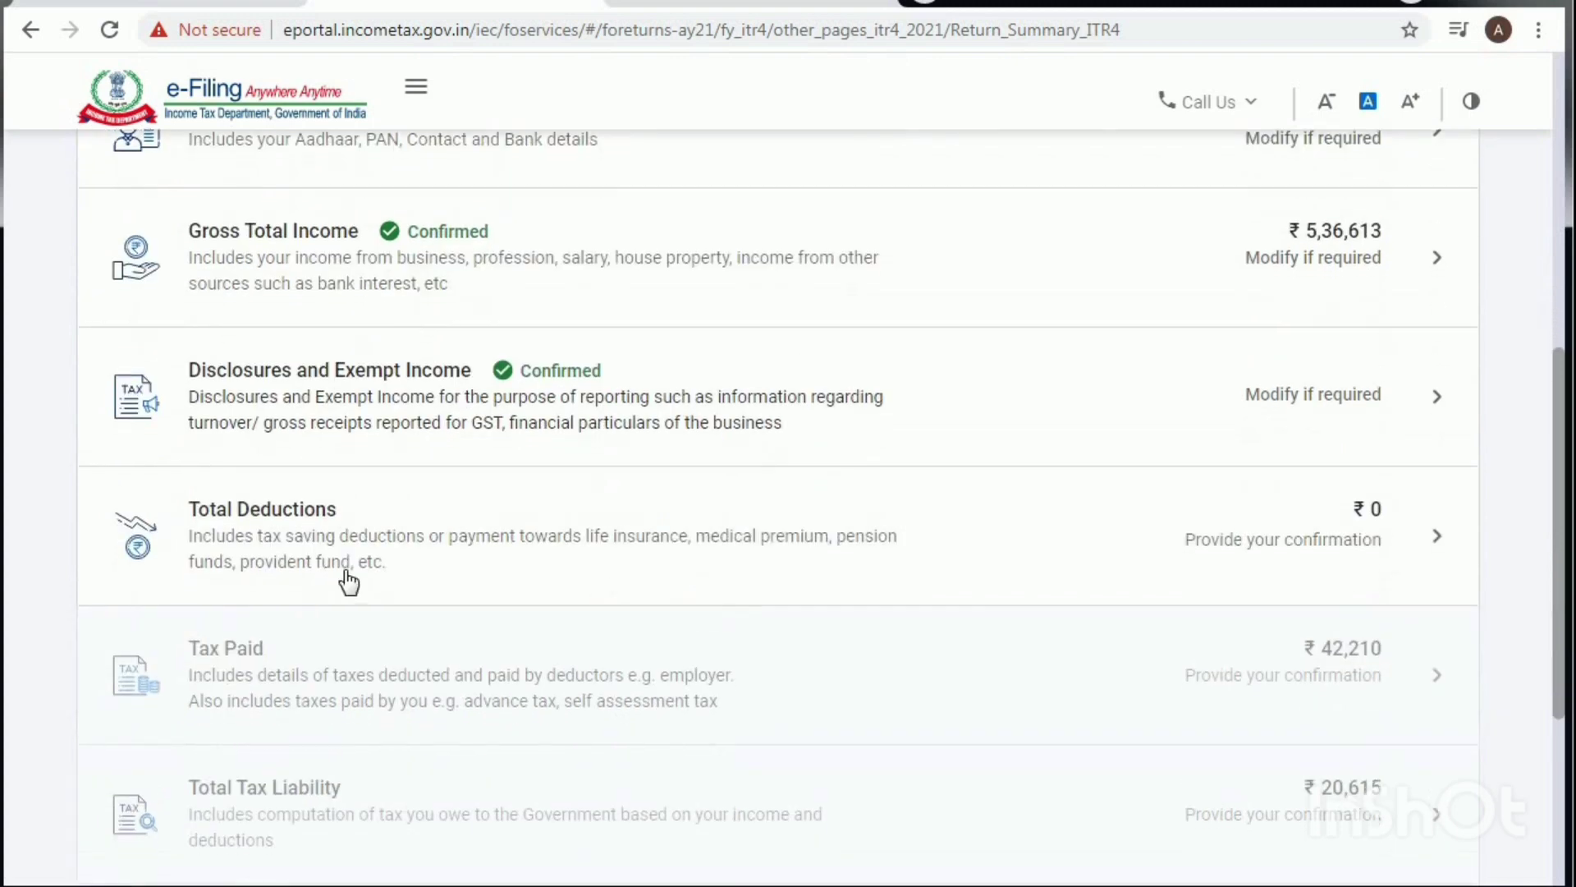
click(299, 528)
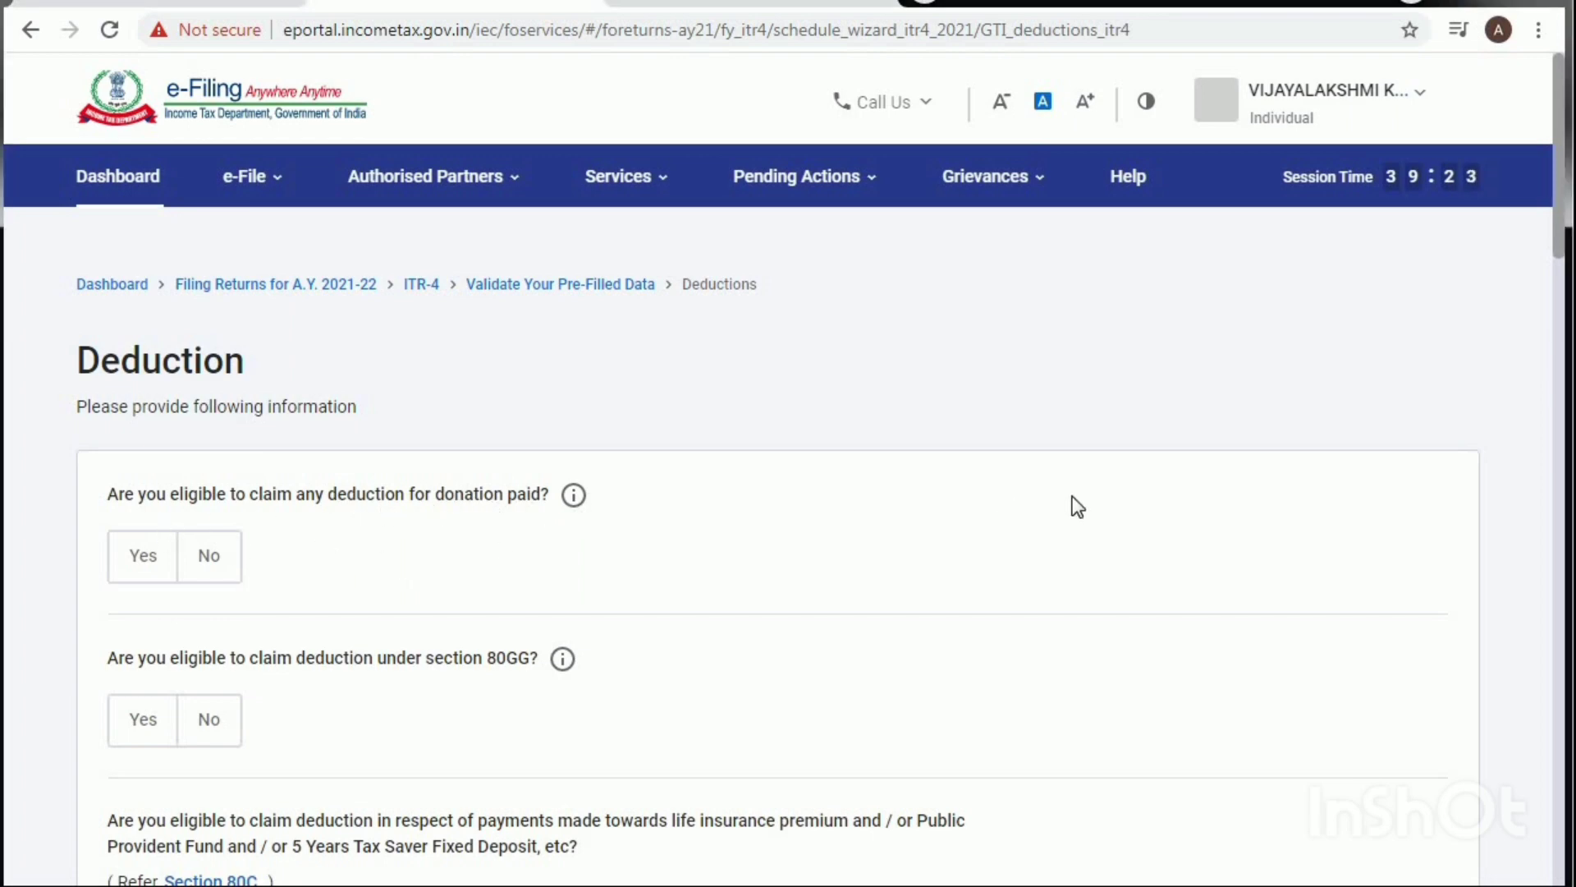
Step: Answer Yes to the Section 80C question and enter a deduction of 115521
scroll(1071, 503, down, 6)
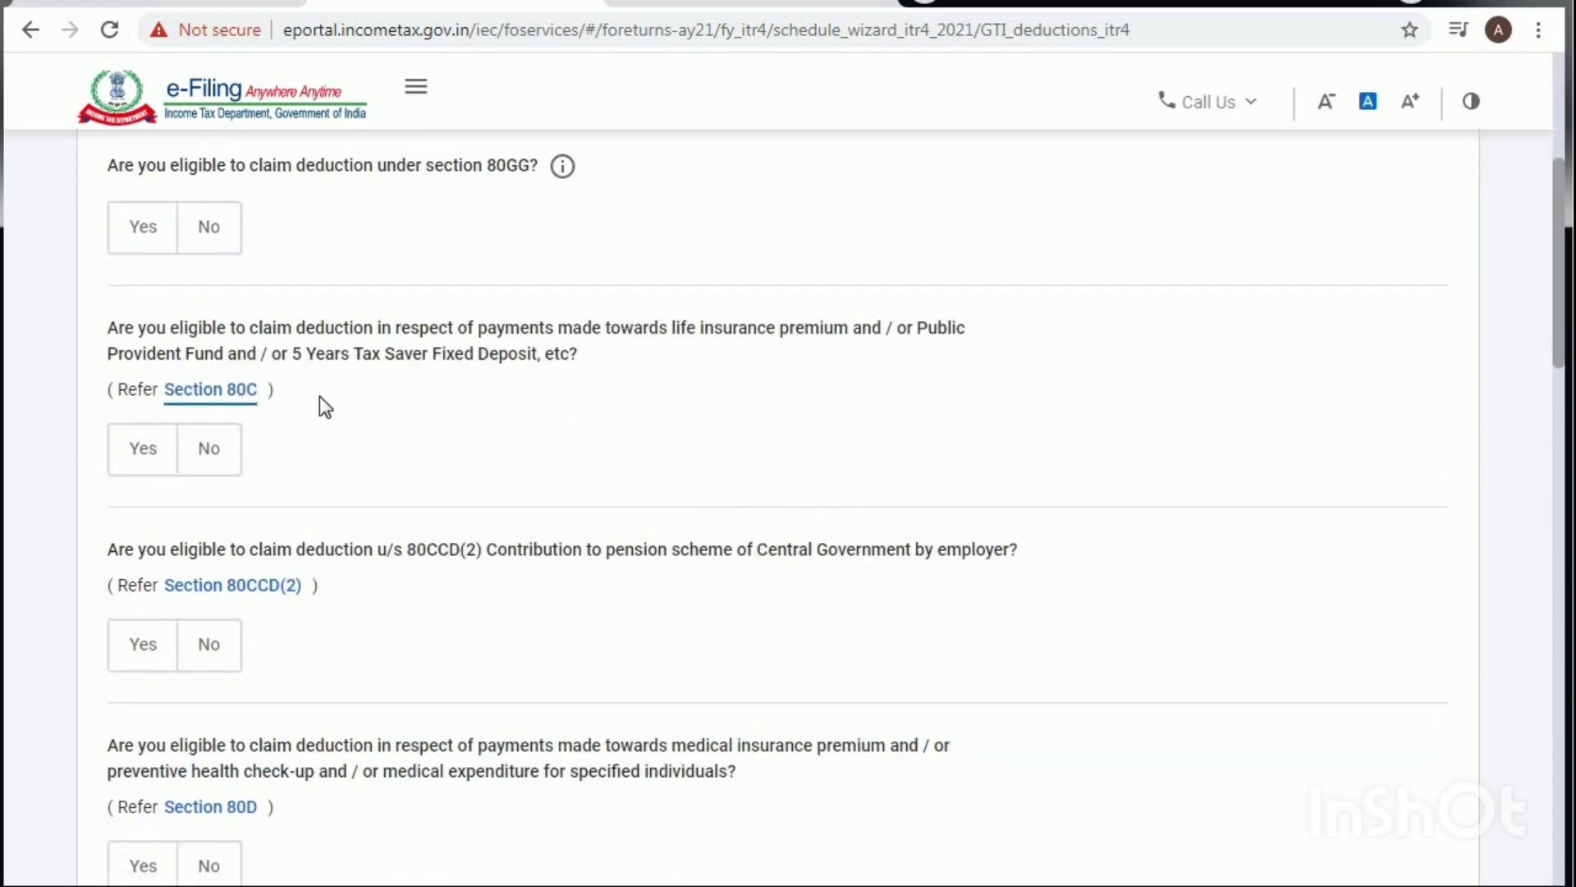
click(144, 460)
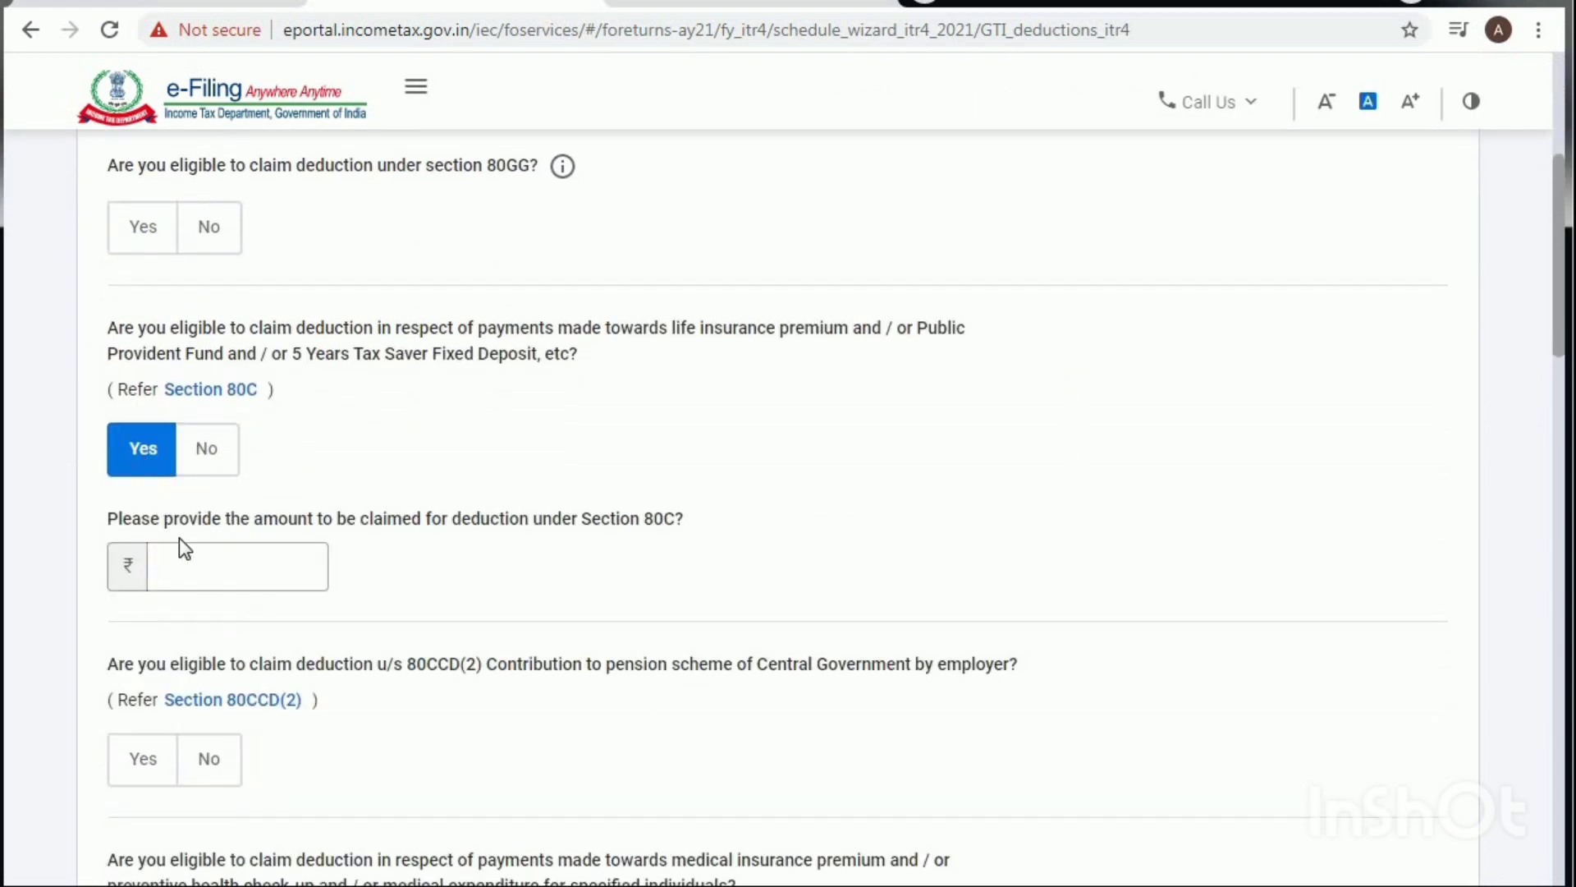
click(217, 561)
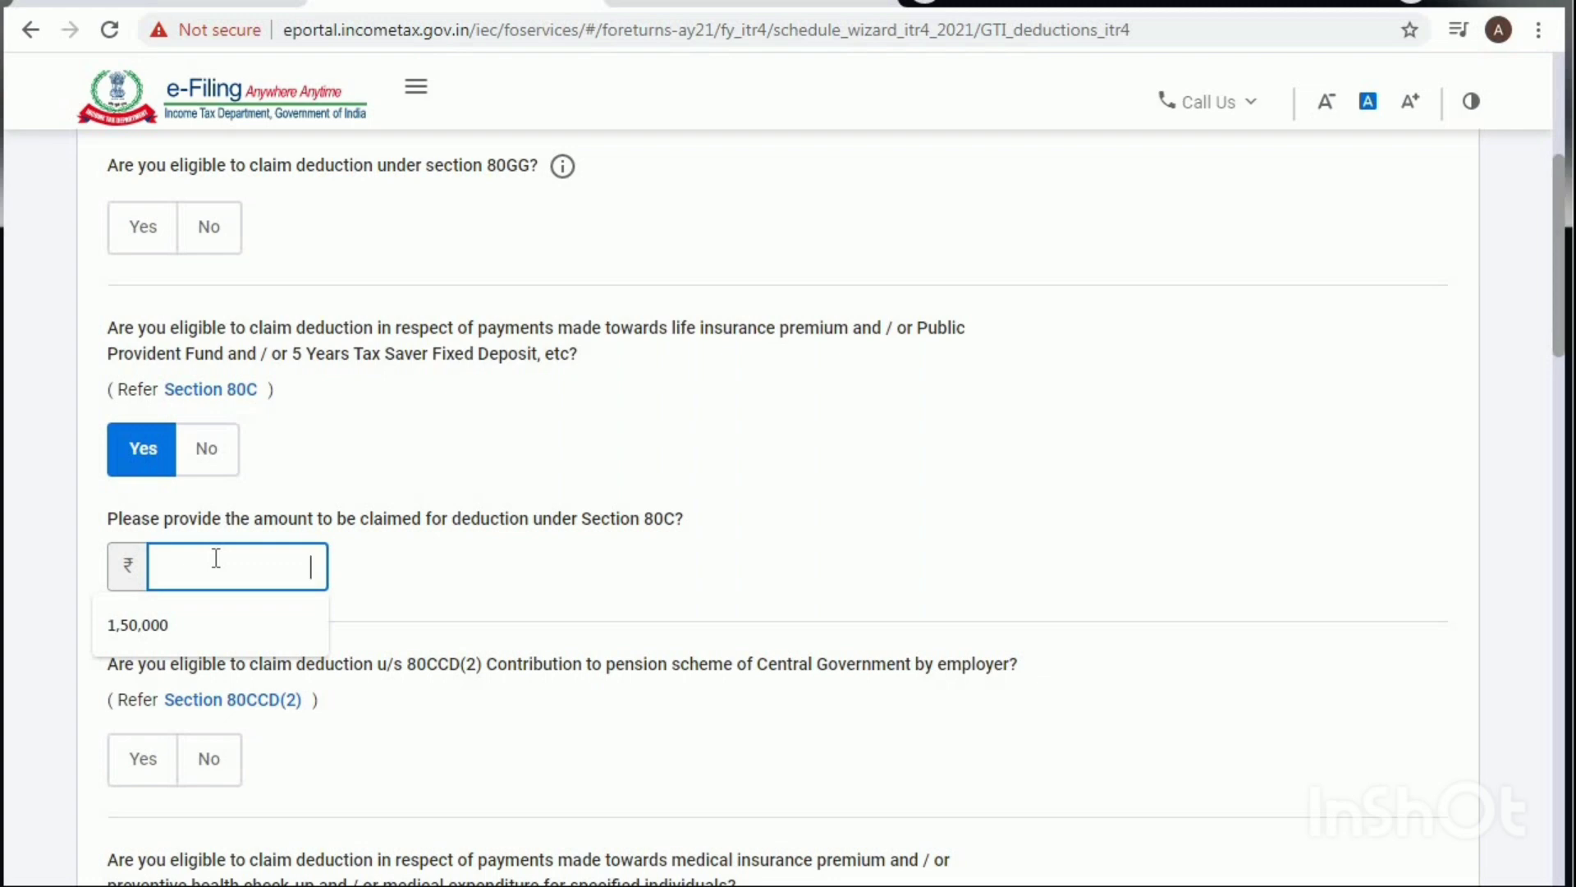
text(115521)
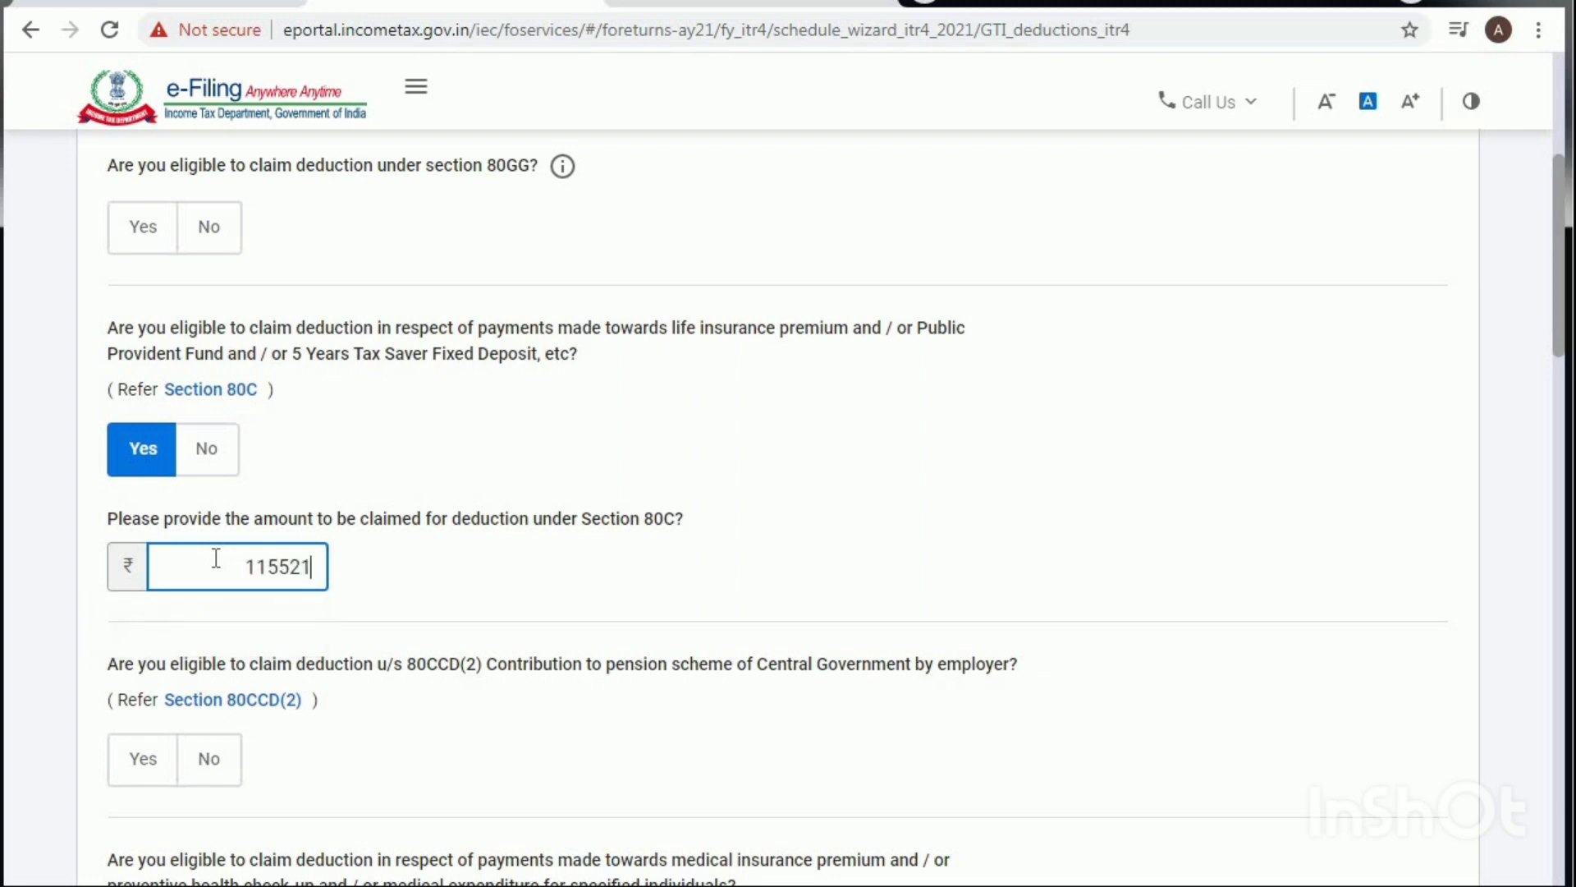
click(494, 587)
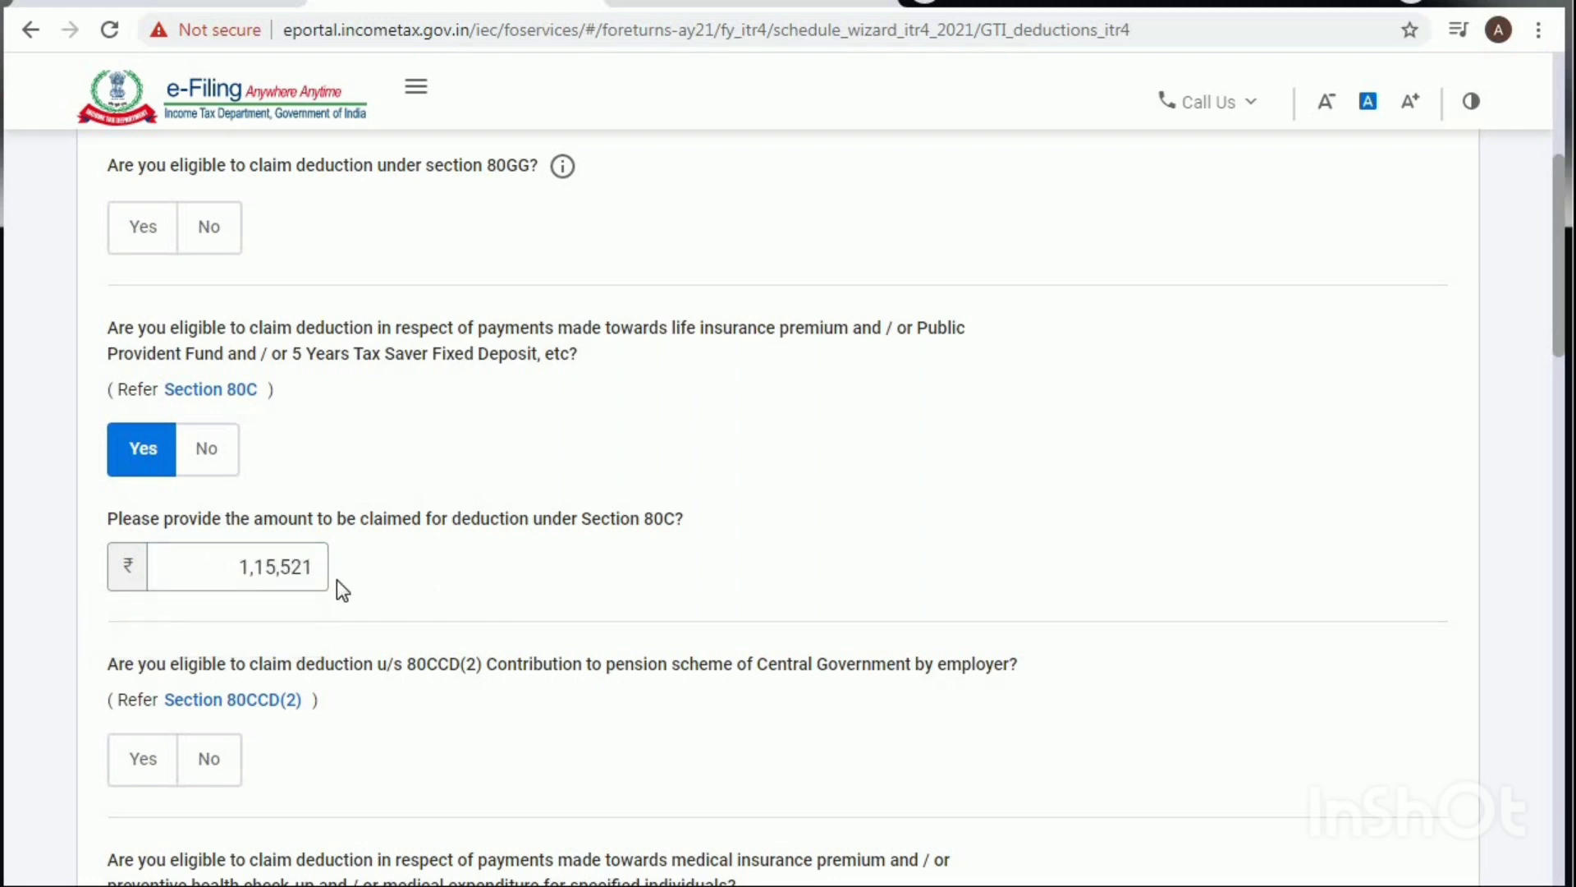
Step: Continue past the deduction questionnaire to the Verify your deductions page
scroll(452, 642, down, 10)
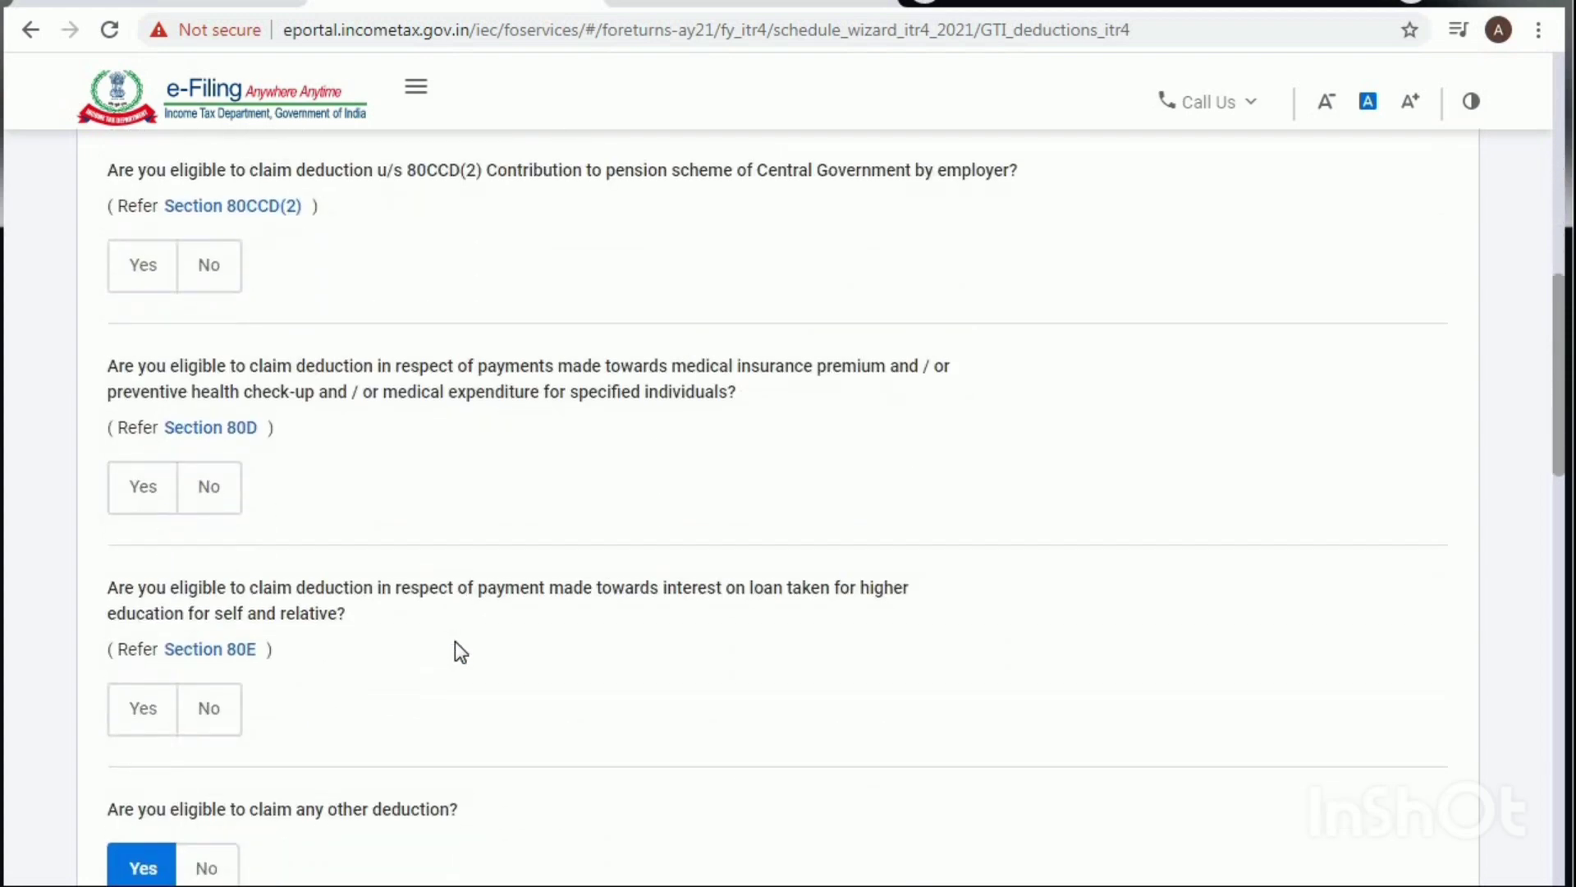
scroll(345, 599, down, 5)
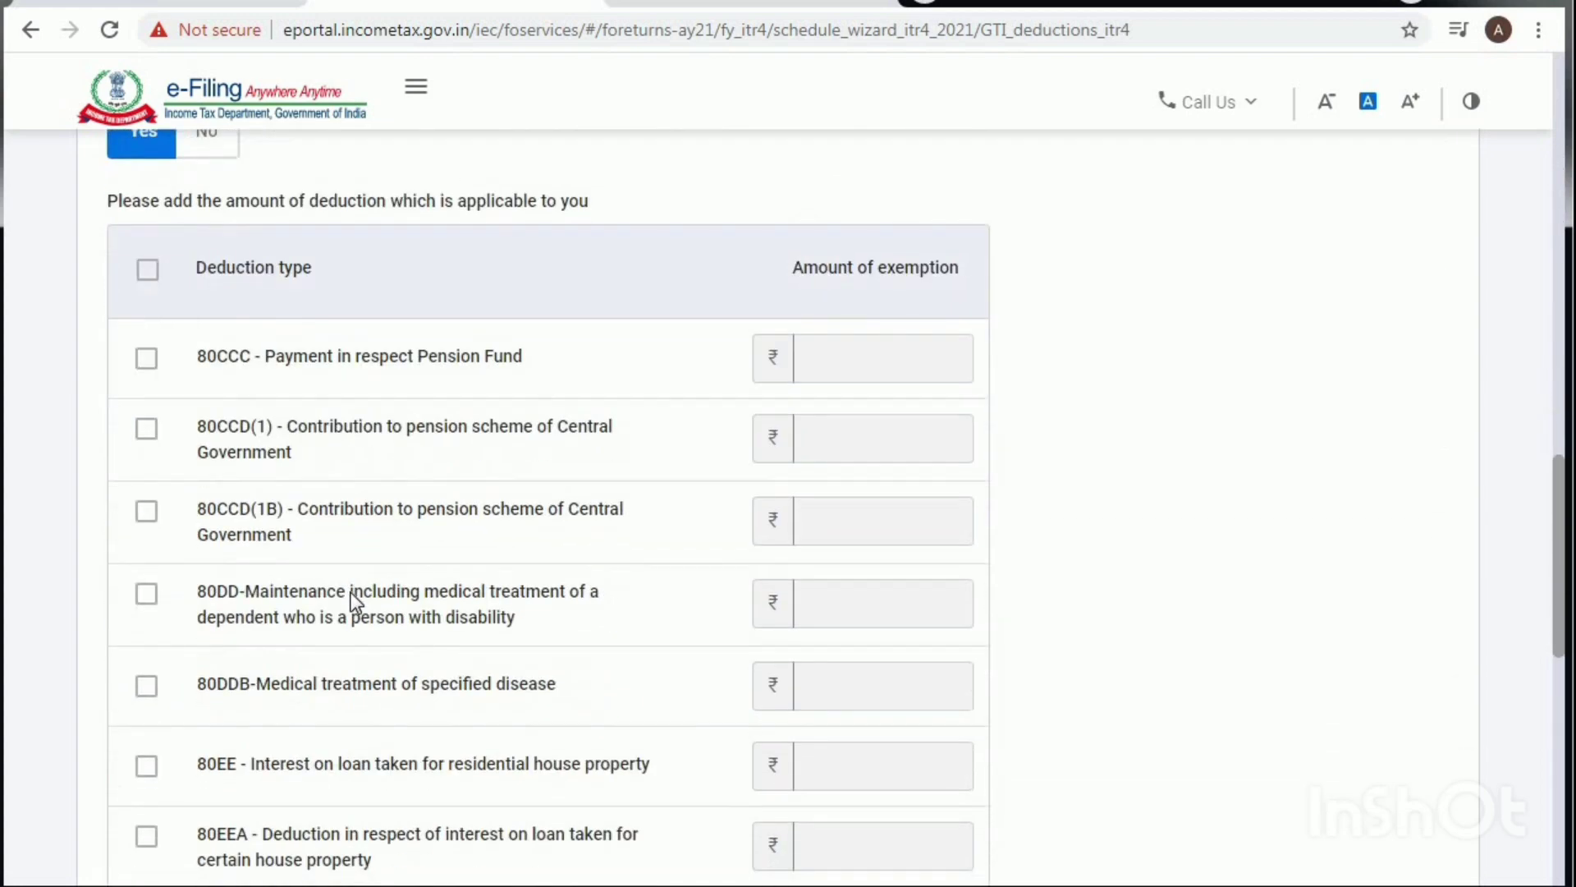
scroll(352, 603, up, 7)
scroll(353, 602, up, 2)
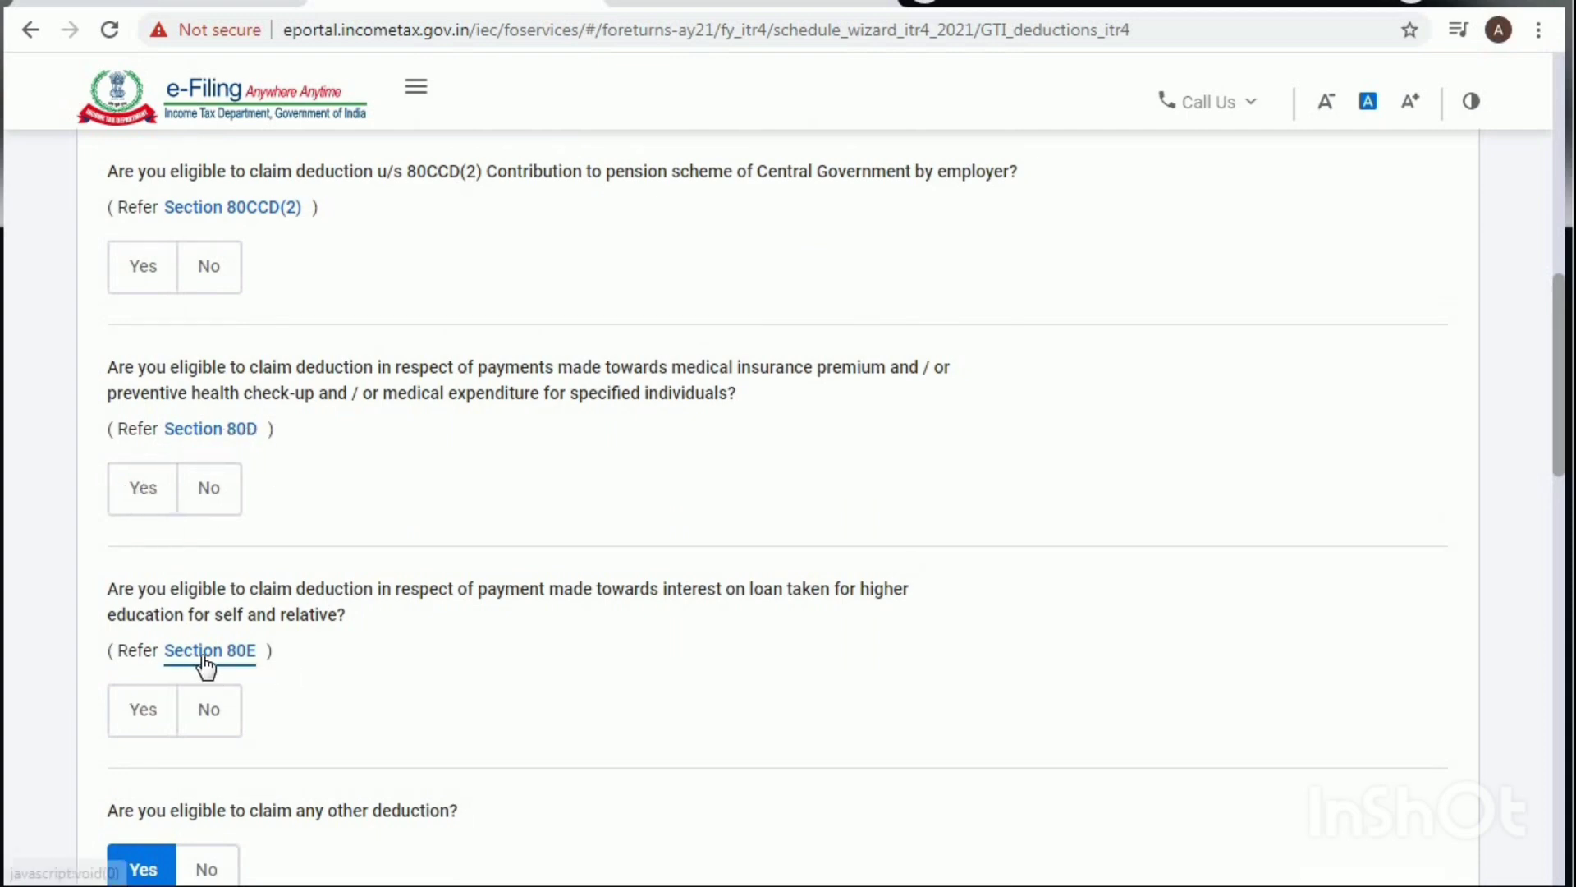
scroll(421, 665, down, 5)
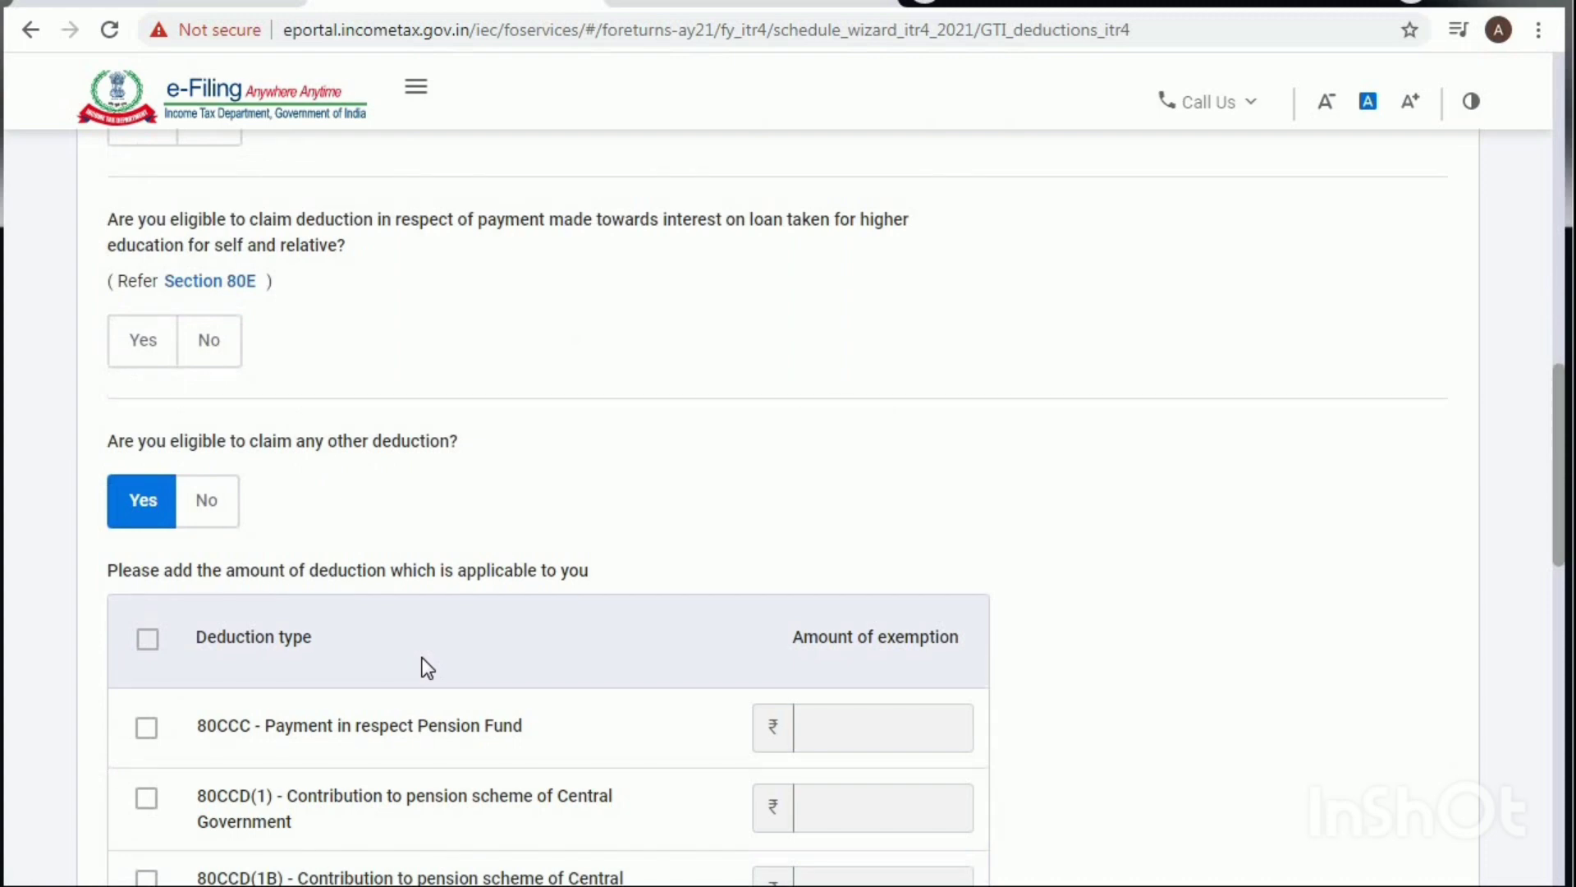
scroll(427, 666, down, 3)
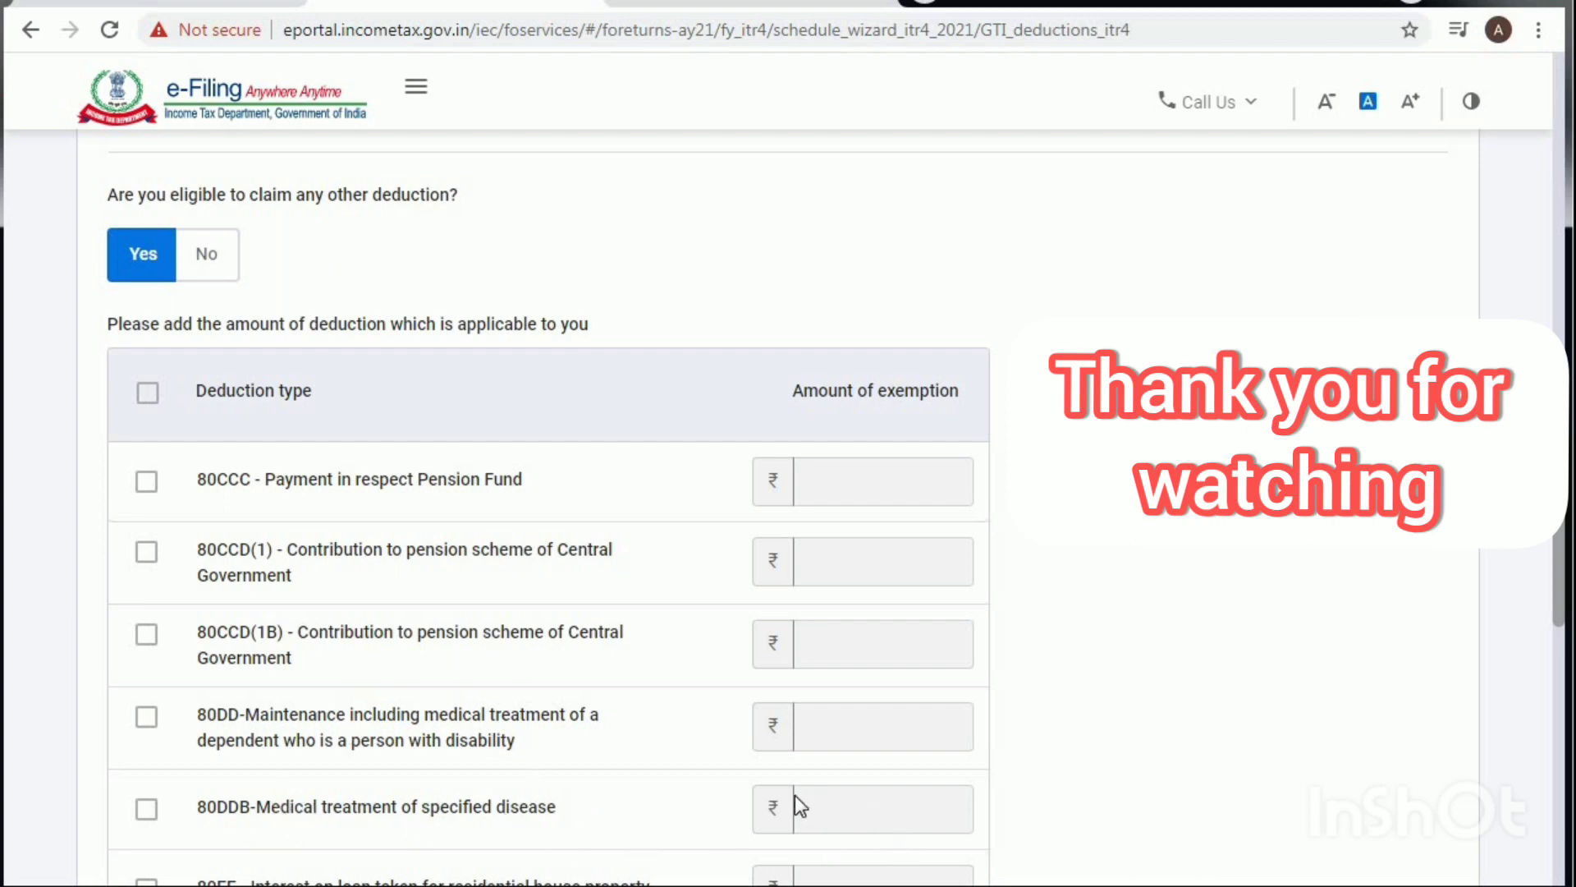
scroll(794, 801, down, 10)
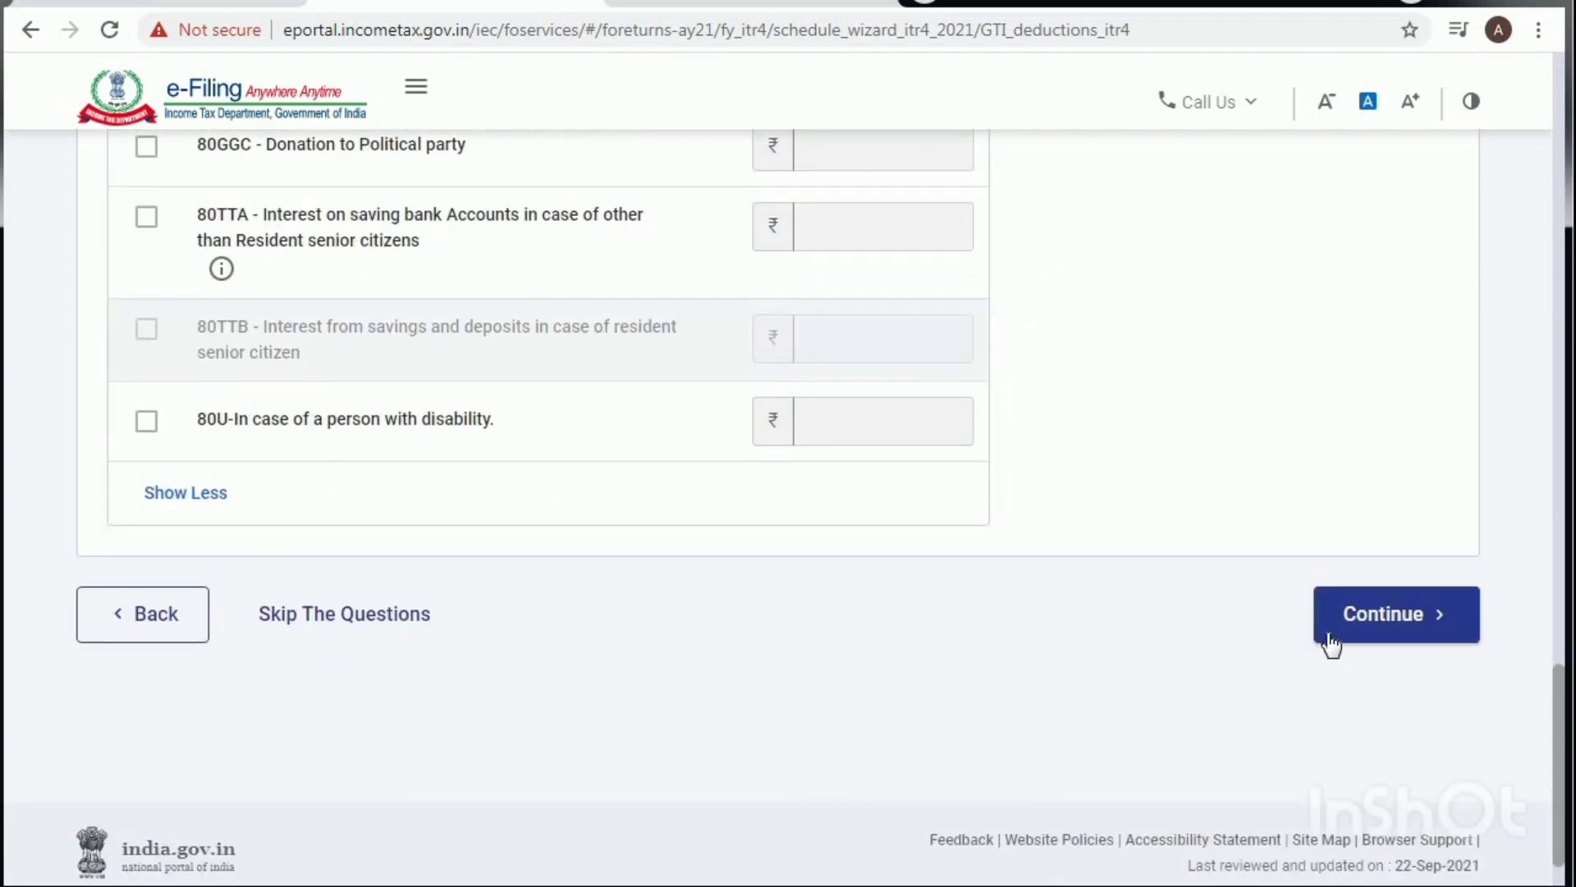
click(1331, 637)
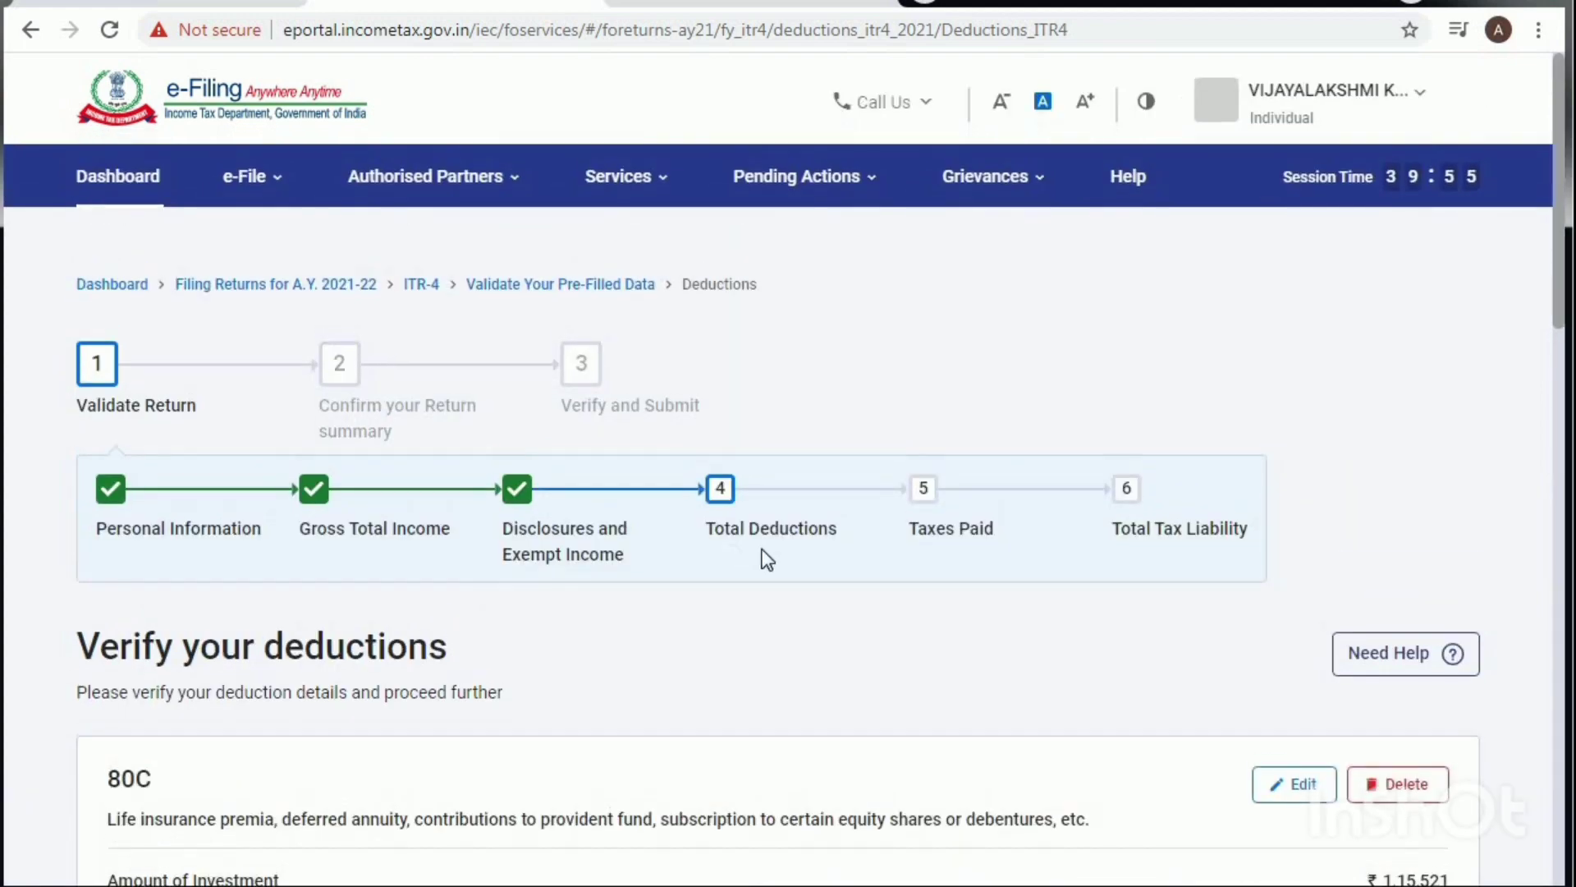
Step: Review the 80C and 80D cards and start an 80GG entry on the Rent paid card
scroll(900, 553, down, 10)
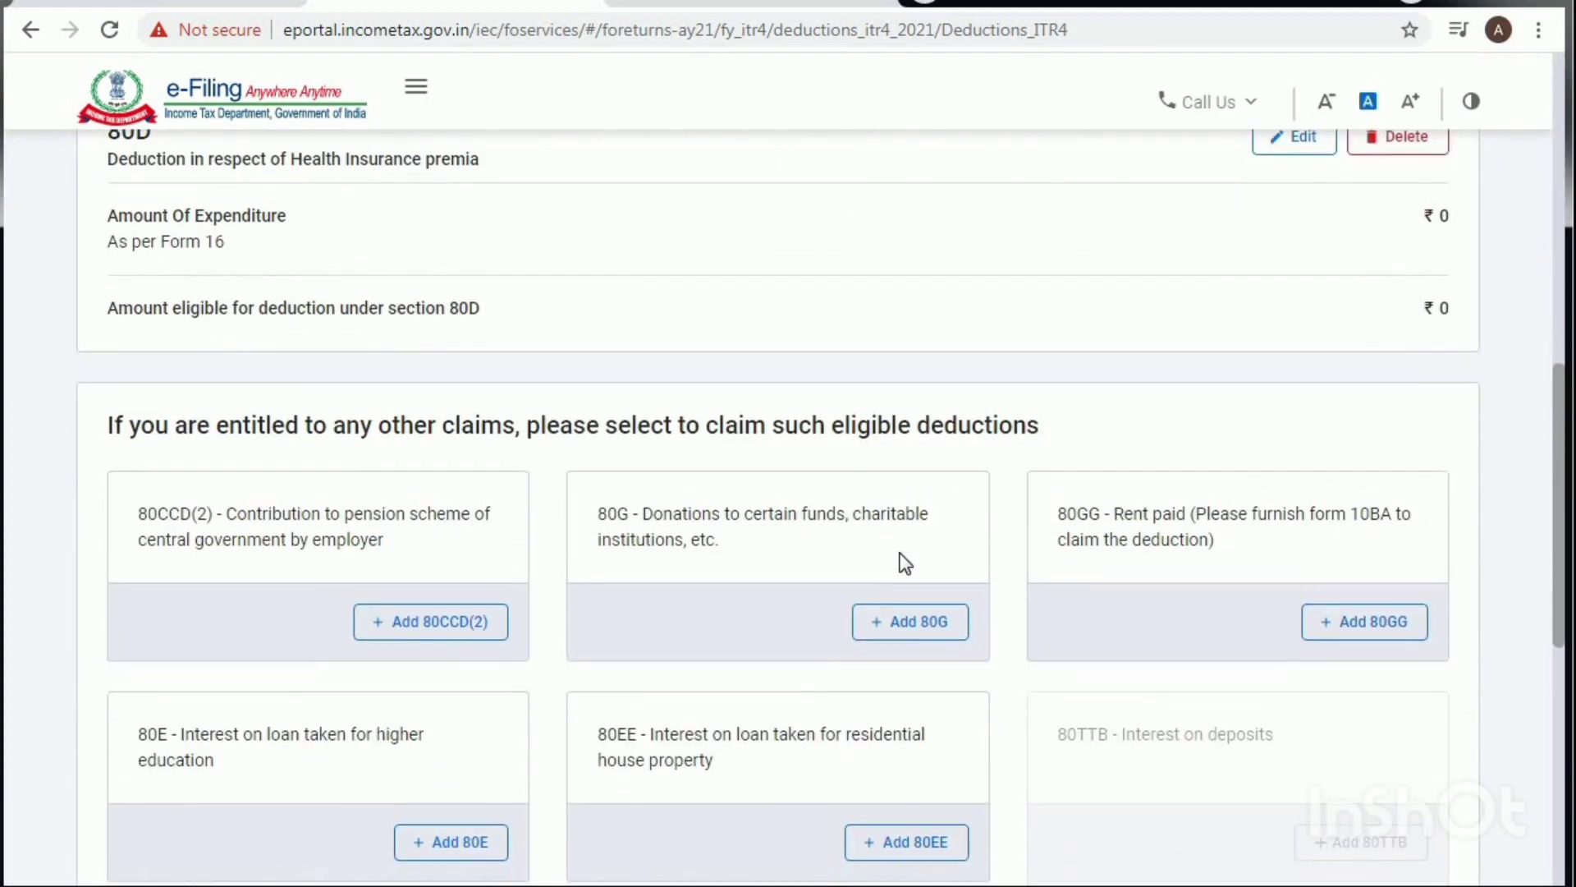
scroll(904, 563, up, 5)
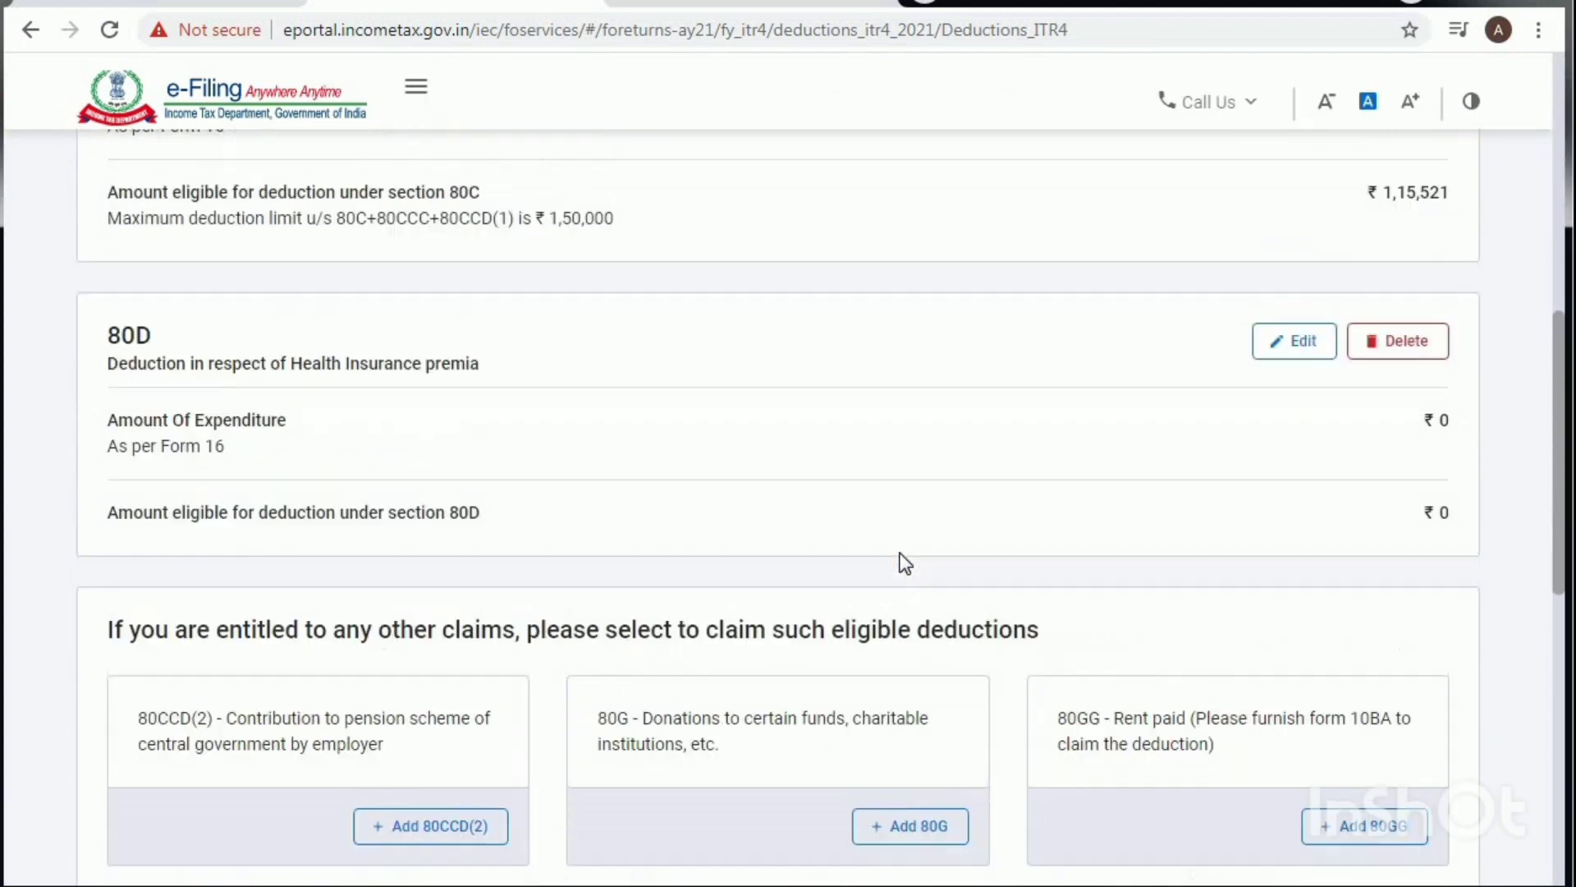
scroll(895, 565, up, 3)
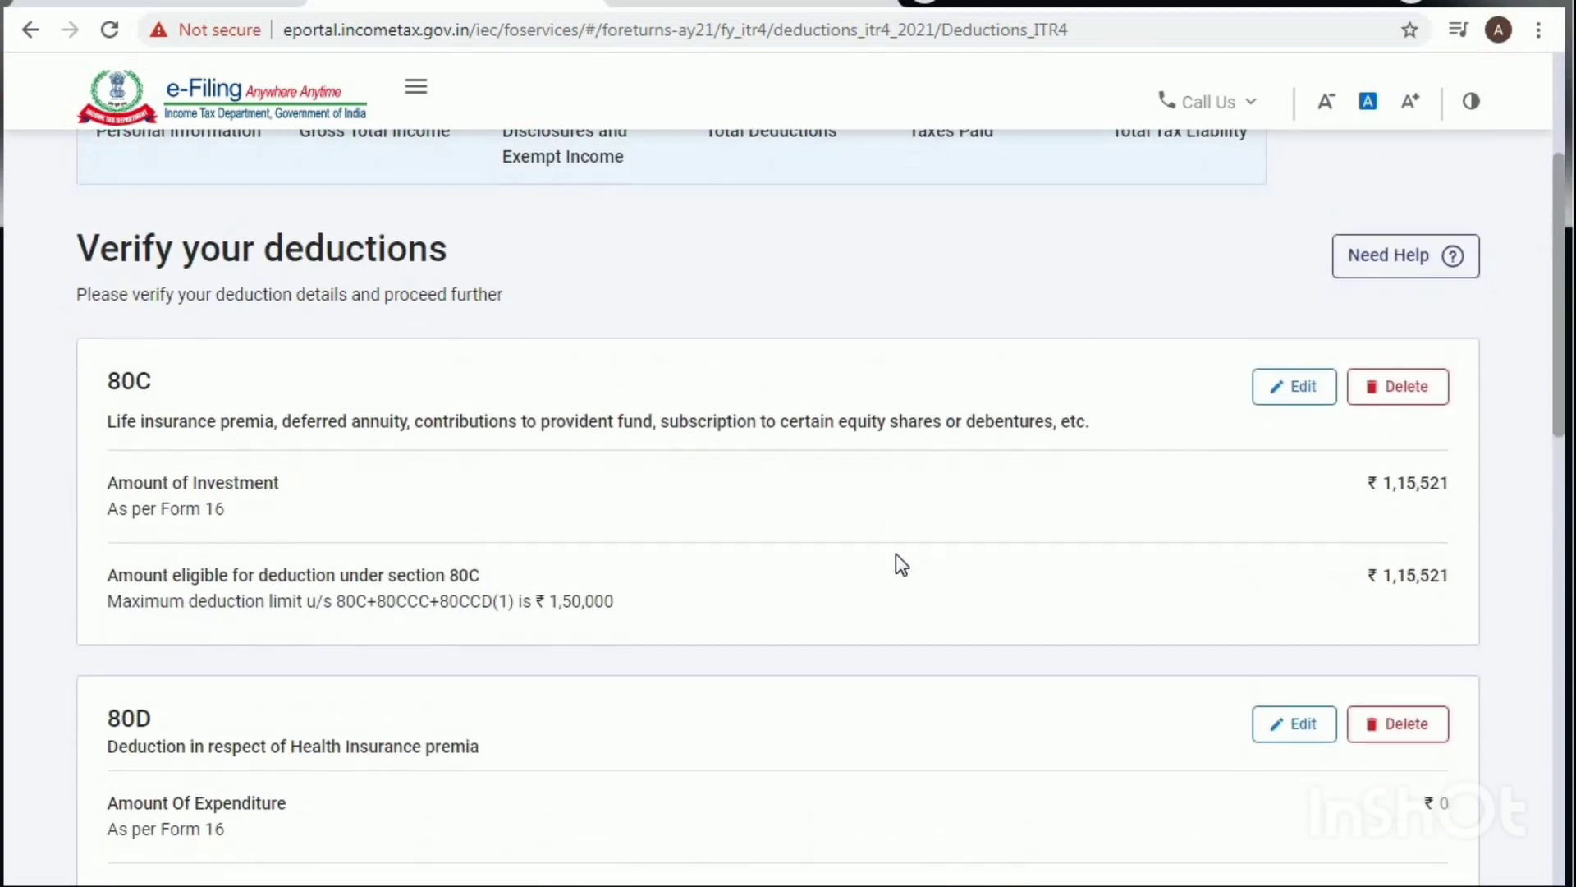
scroll(895, 565, down, 10)
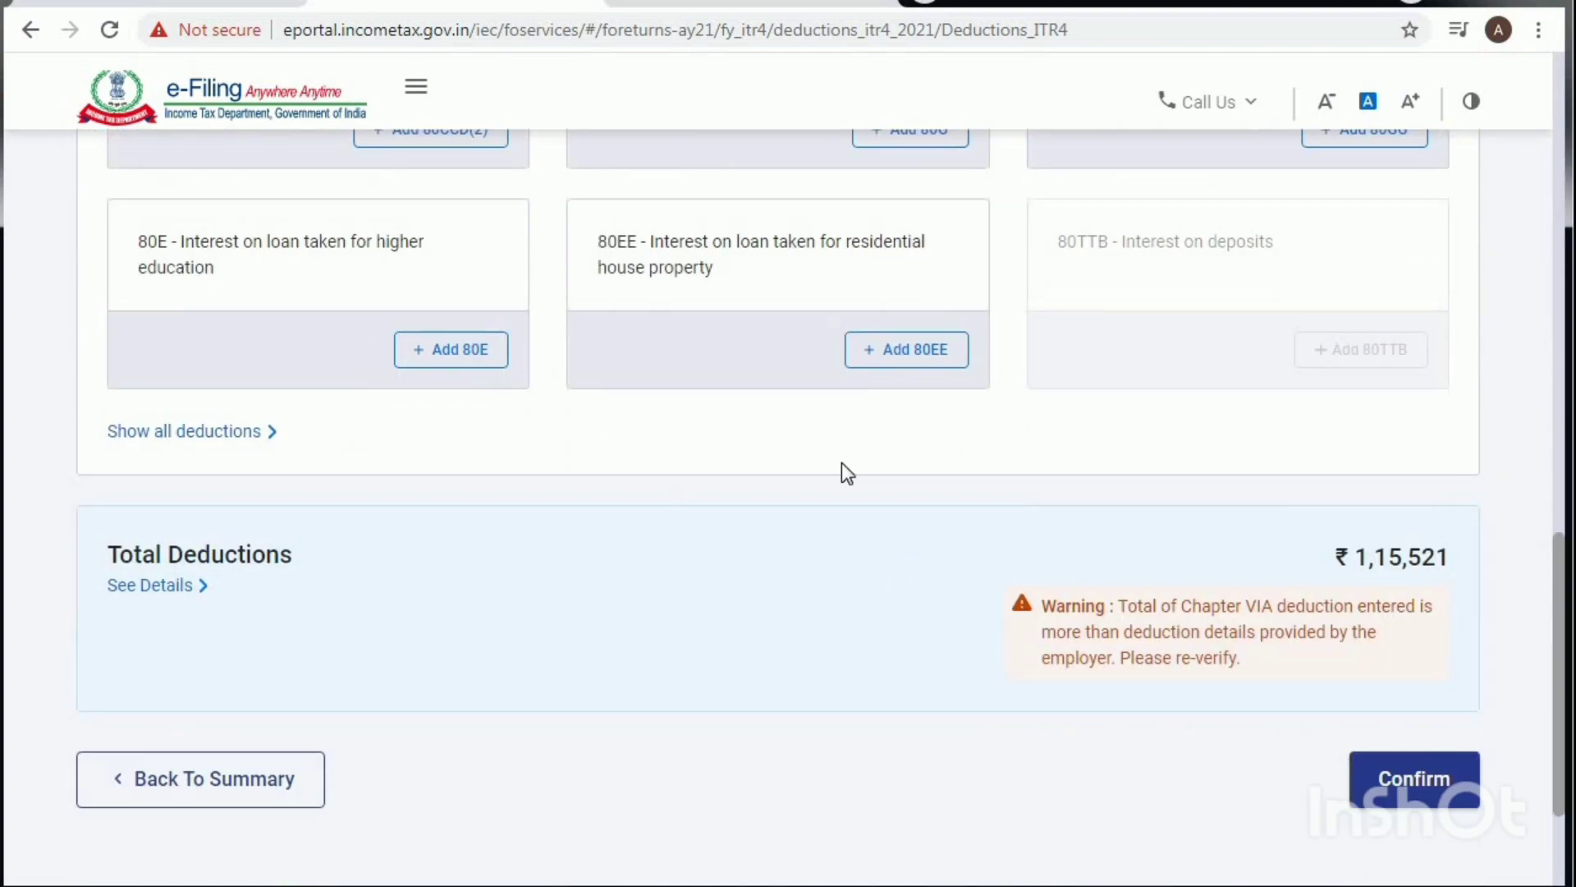
scroll(842, 467, up, 3)
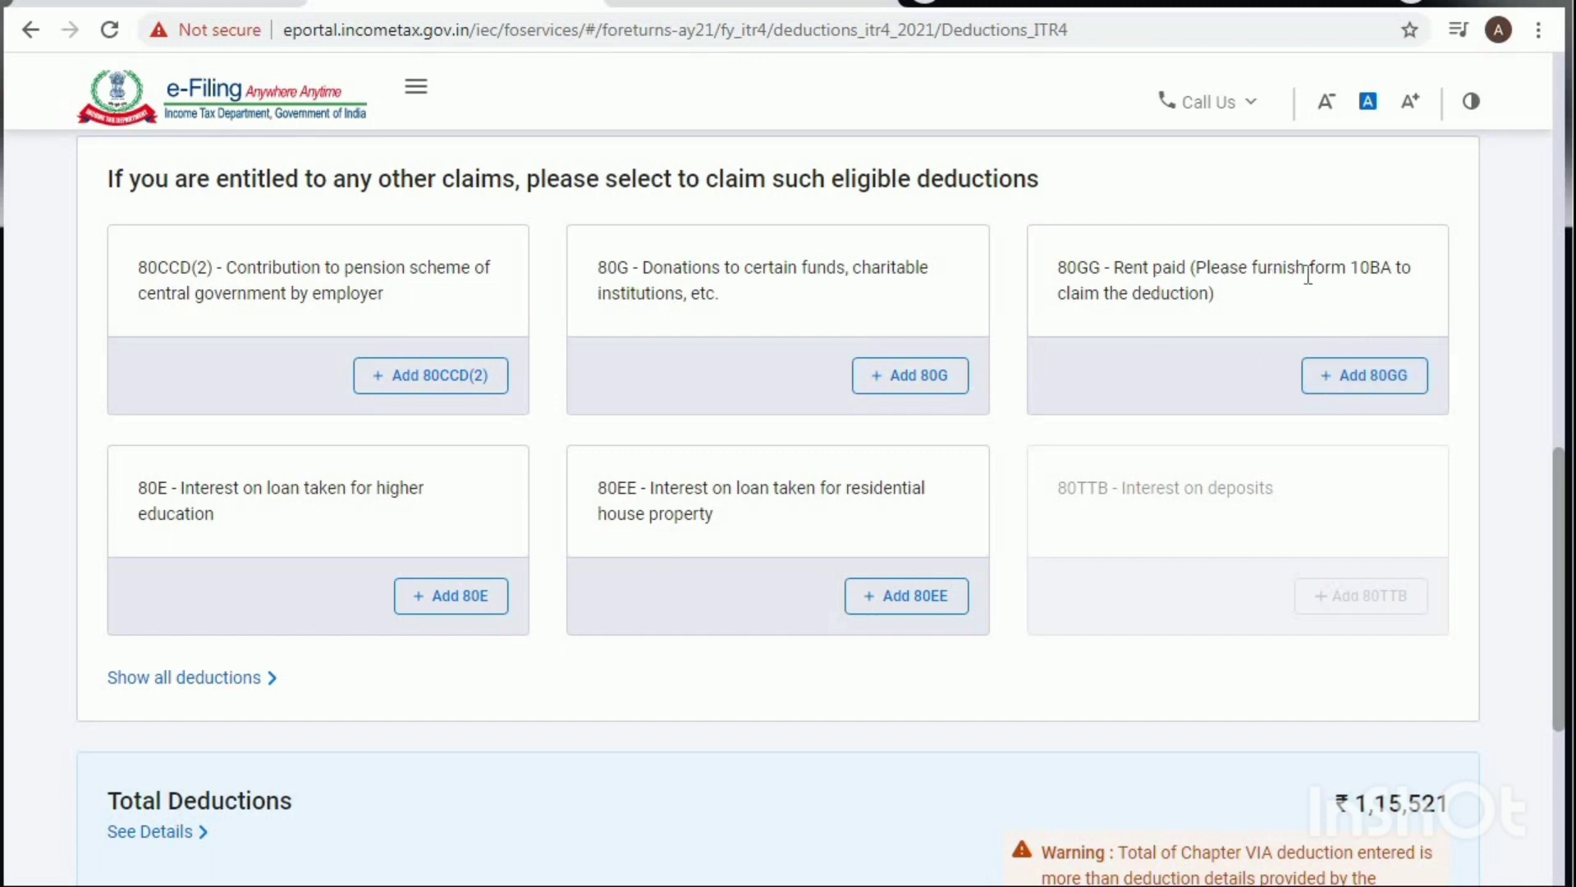
click(1359, 379)
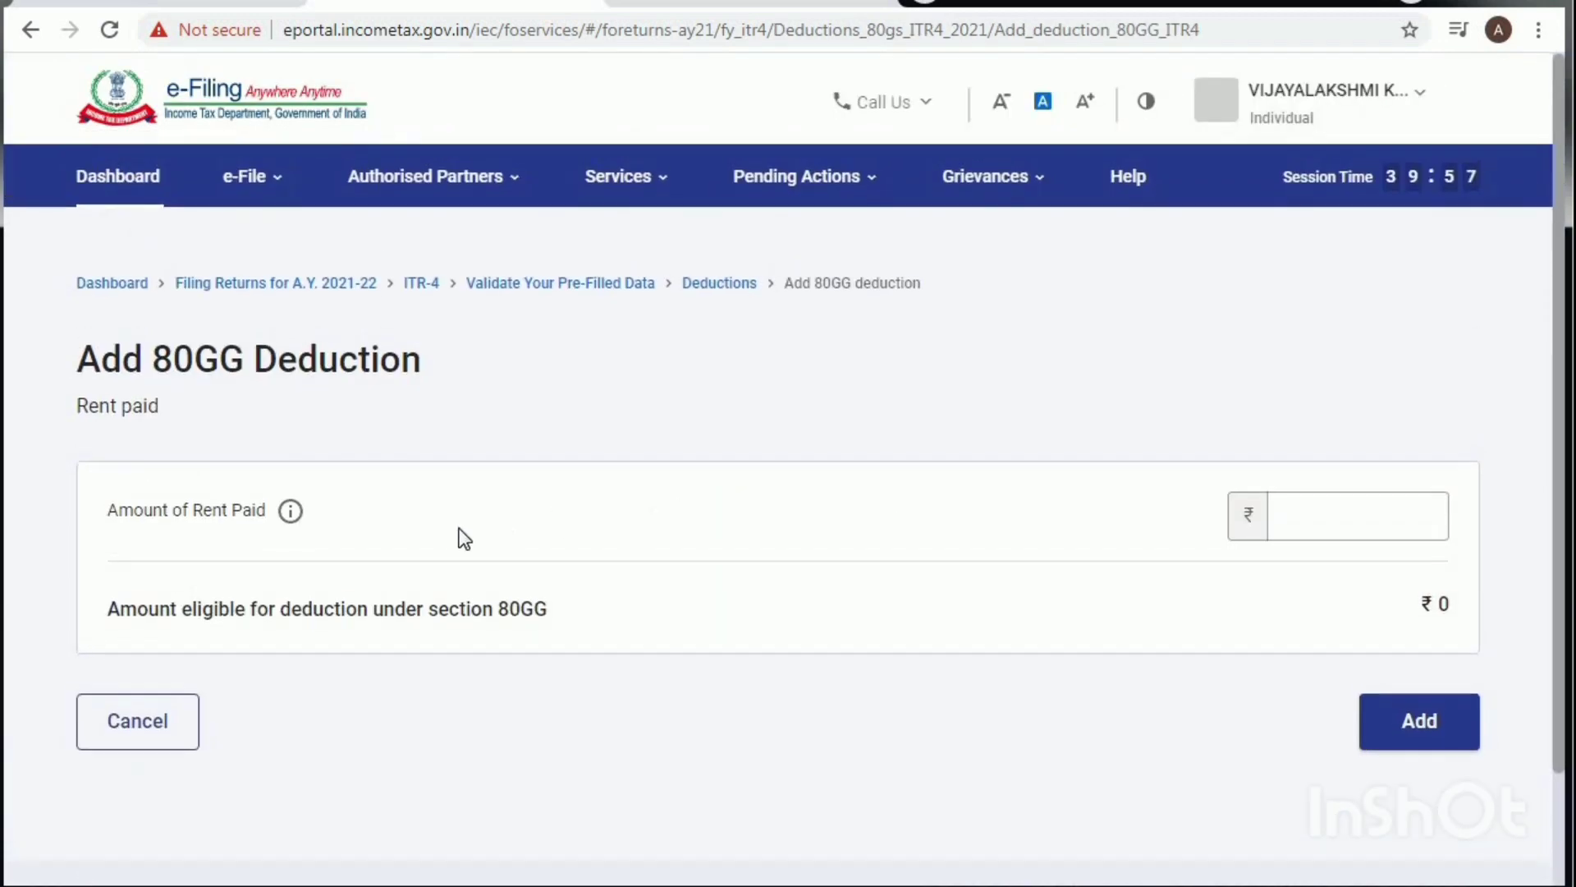
Step: Enter 60000 as Amount of Rent Paid and add the 80GG deduction
click(1305, 509)
click(1306, 509)
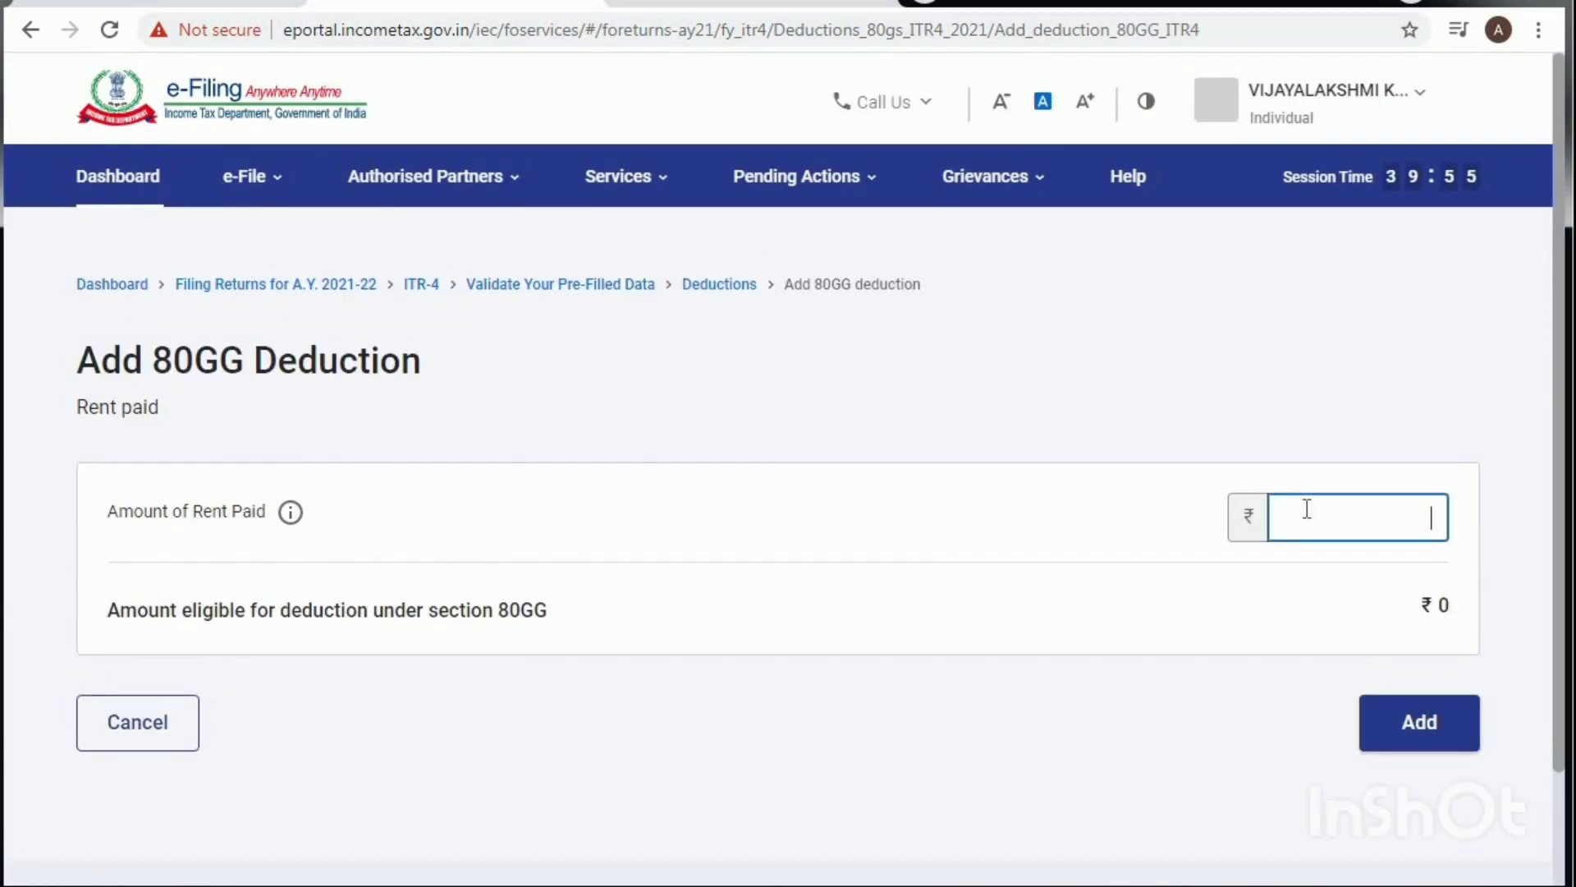
text(60000)
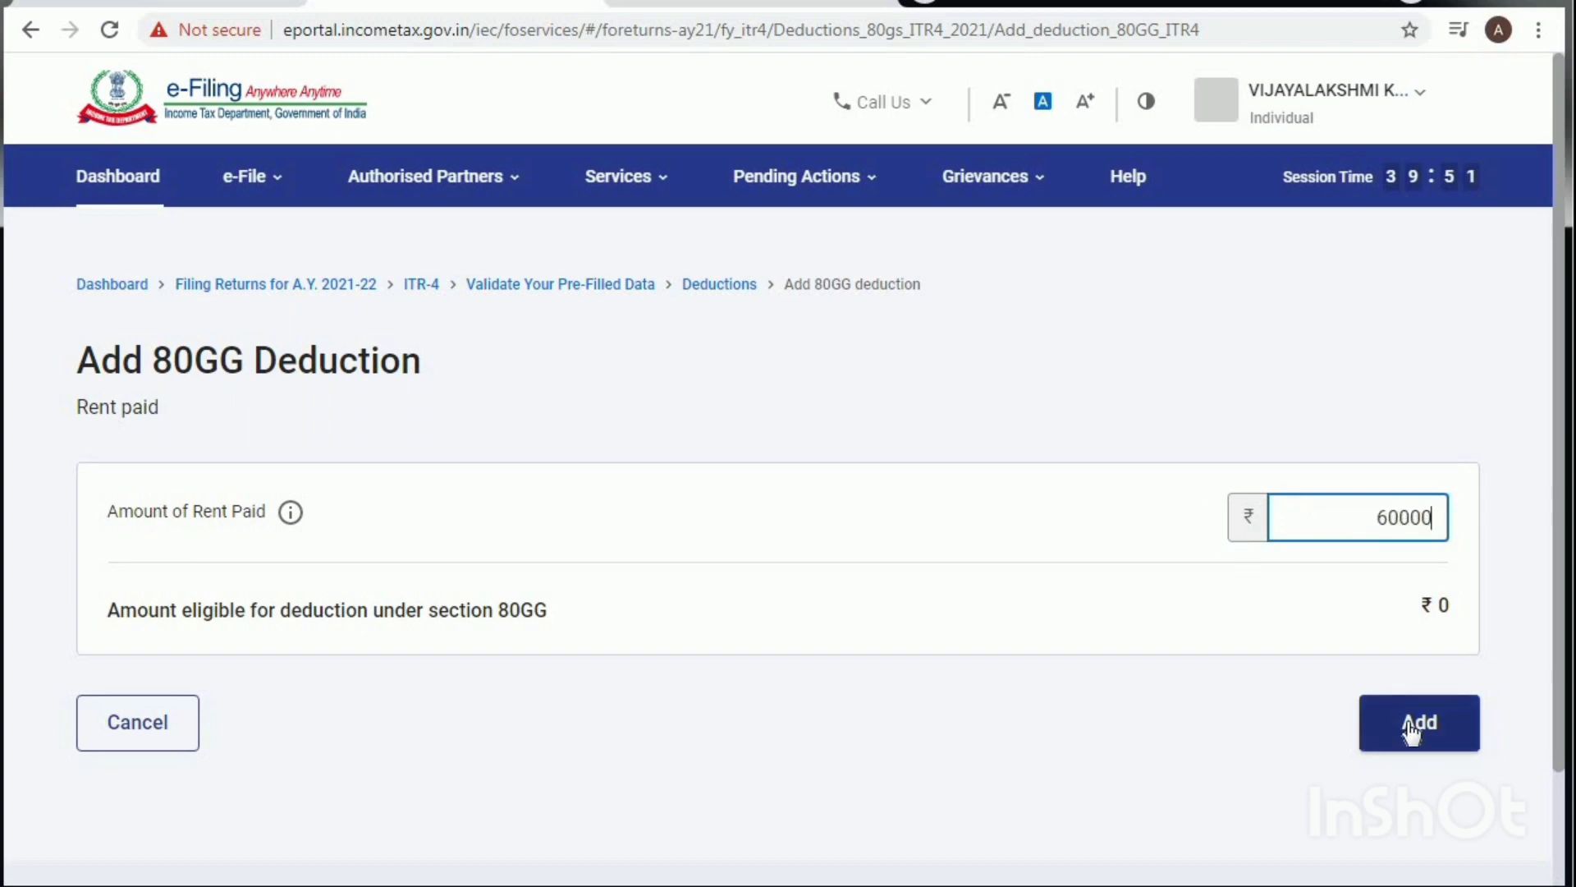
click(1278, 607)
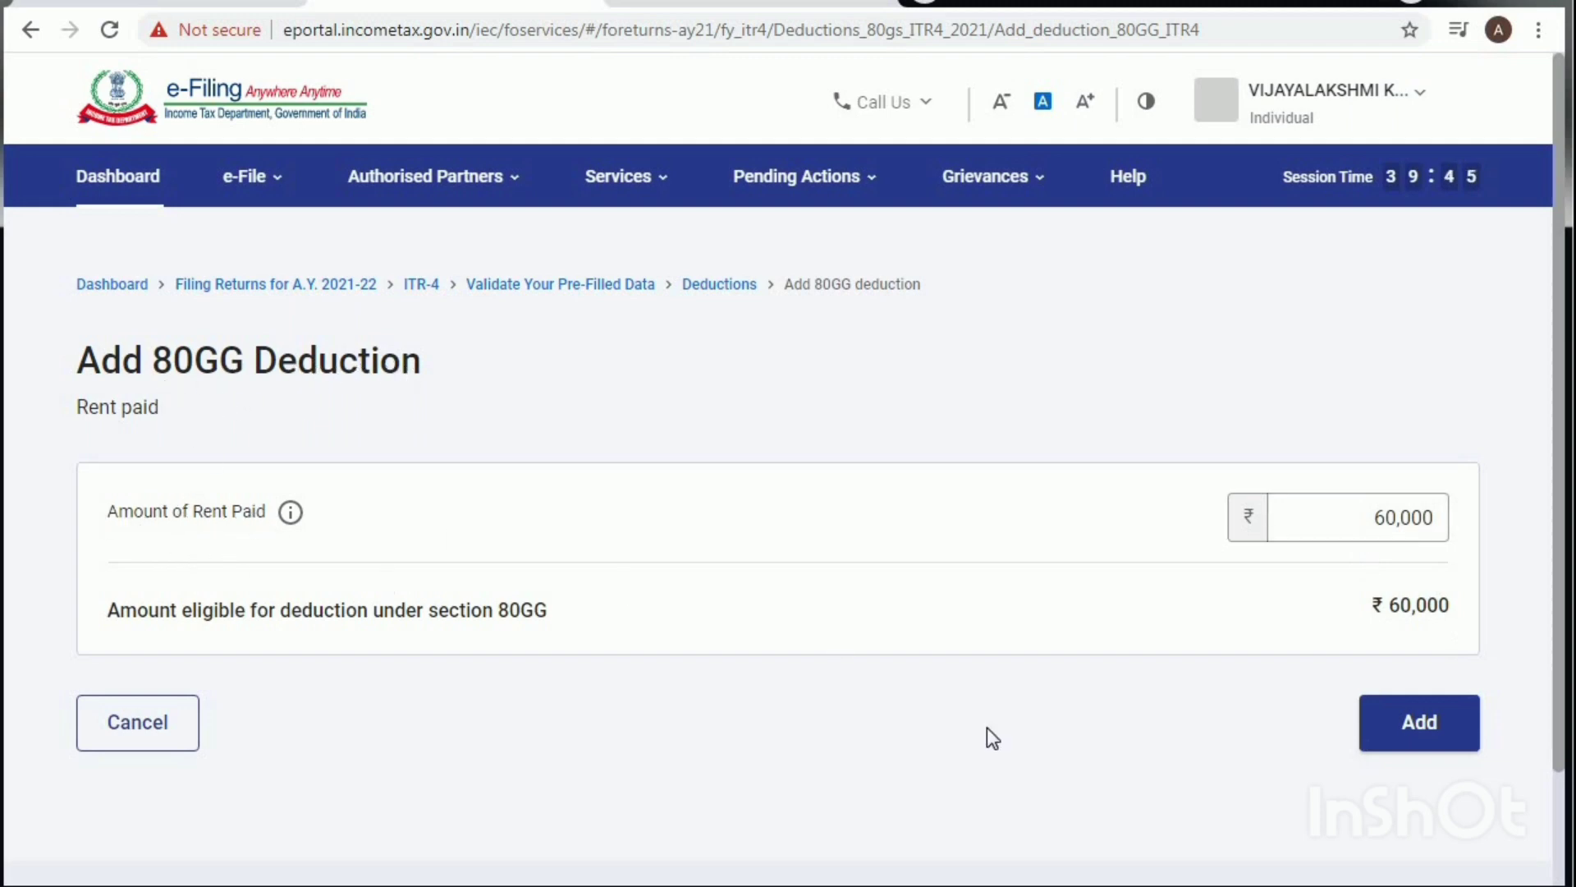
click(1418, 722)
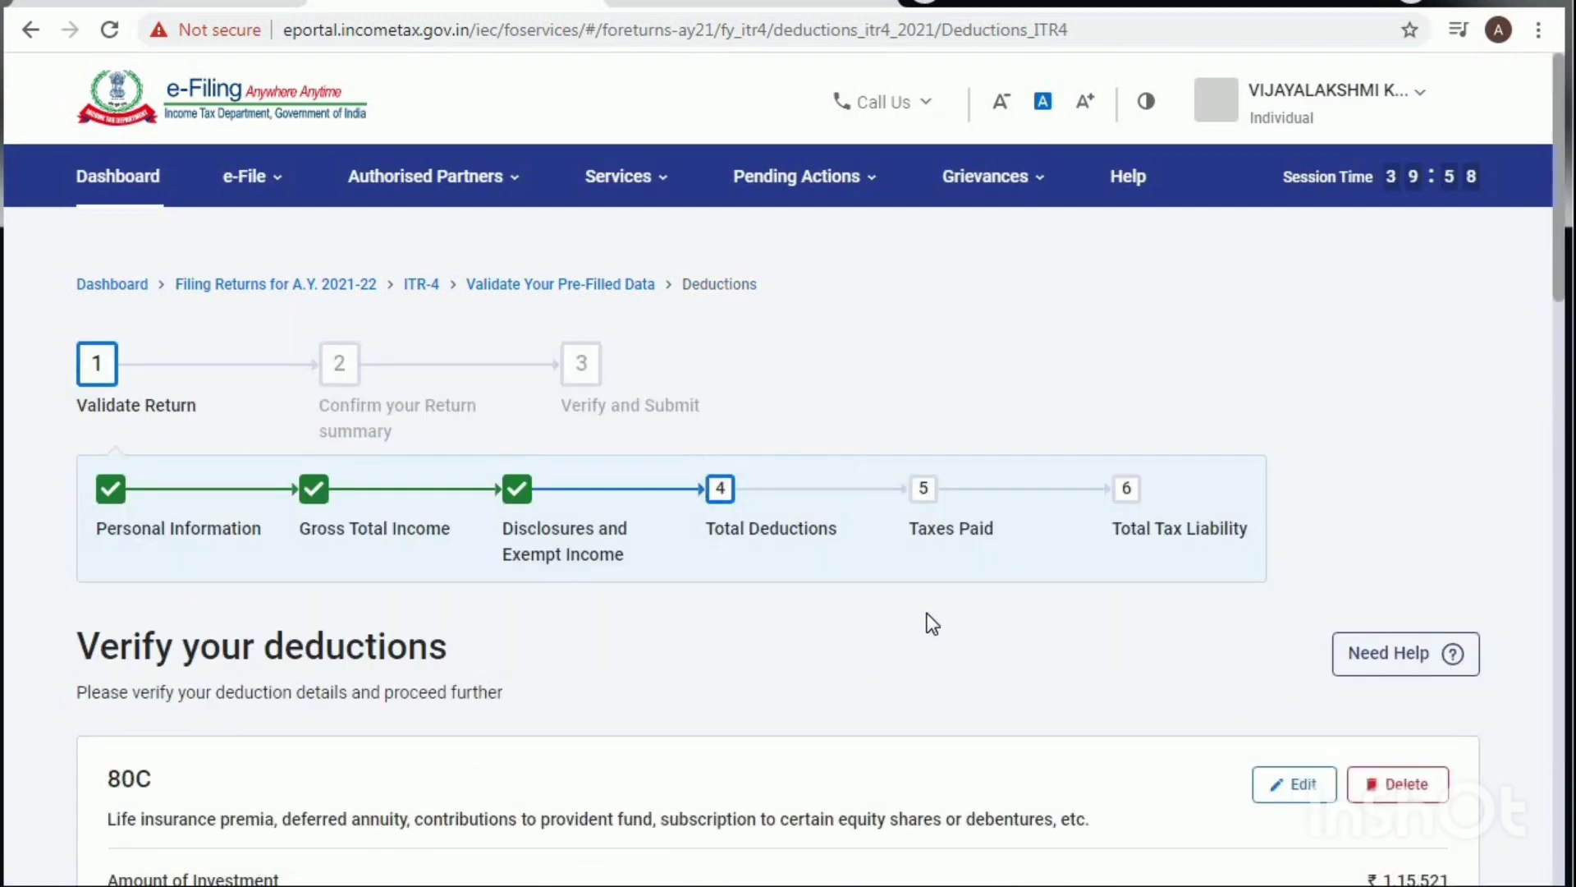
Step: Confirm Total Deductions of ₹1,75,521 and scroll the Return Summary to the Tax Paid row
scroll(932, 624, down, 15)
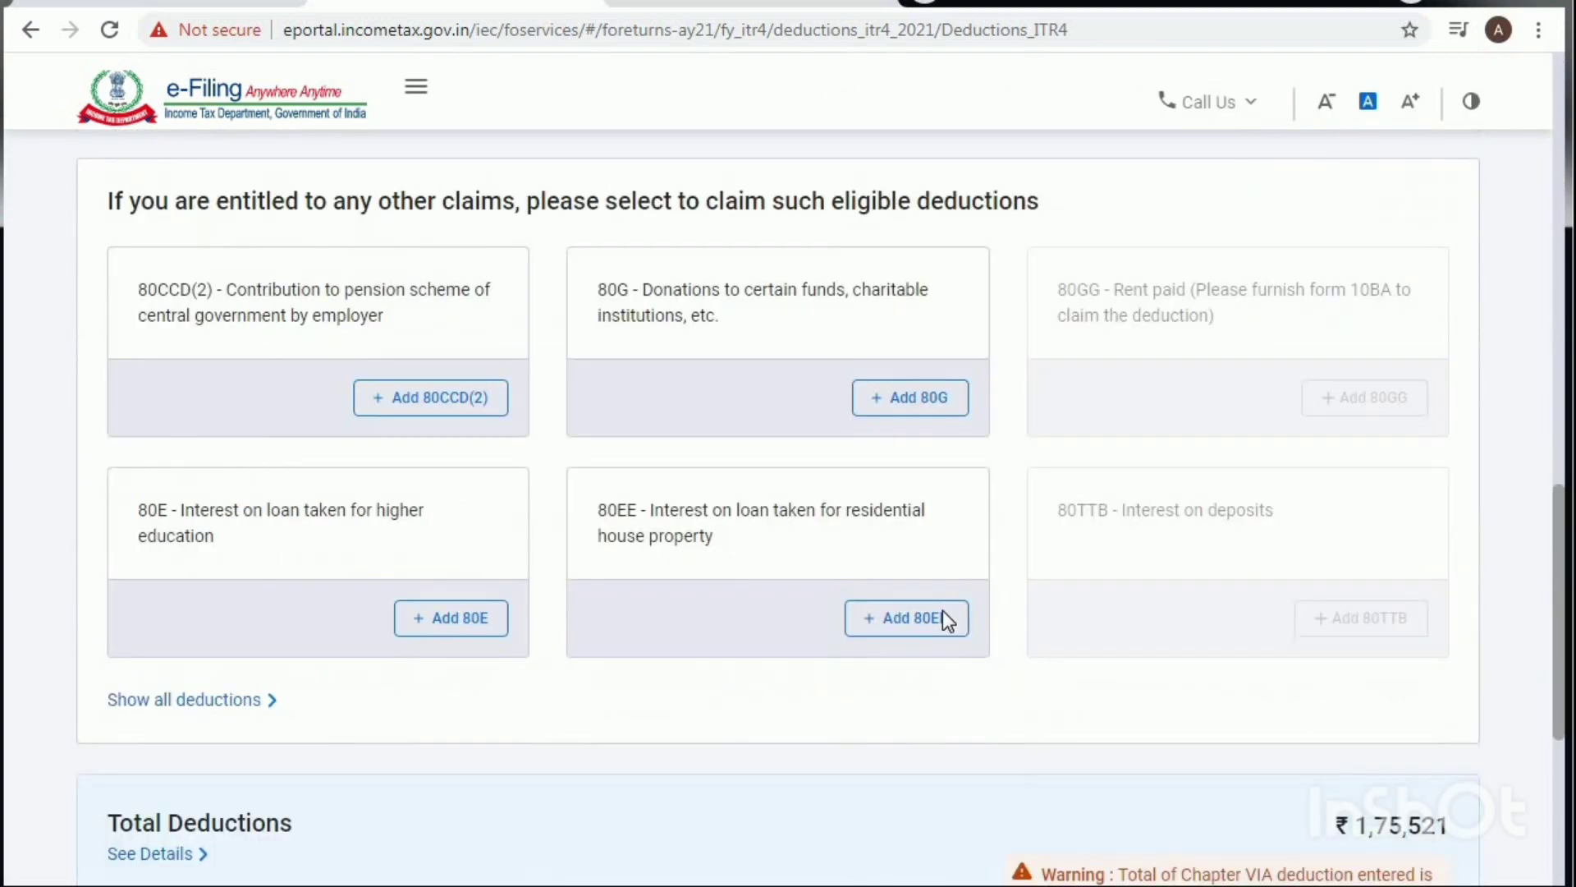
scroll(943, 618, down, 5)
click(1407, 690)
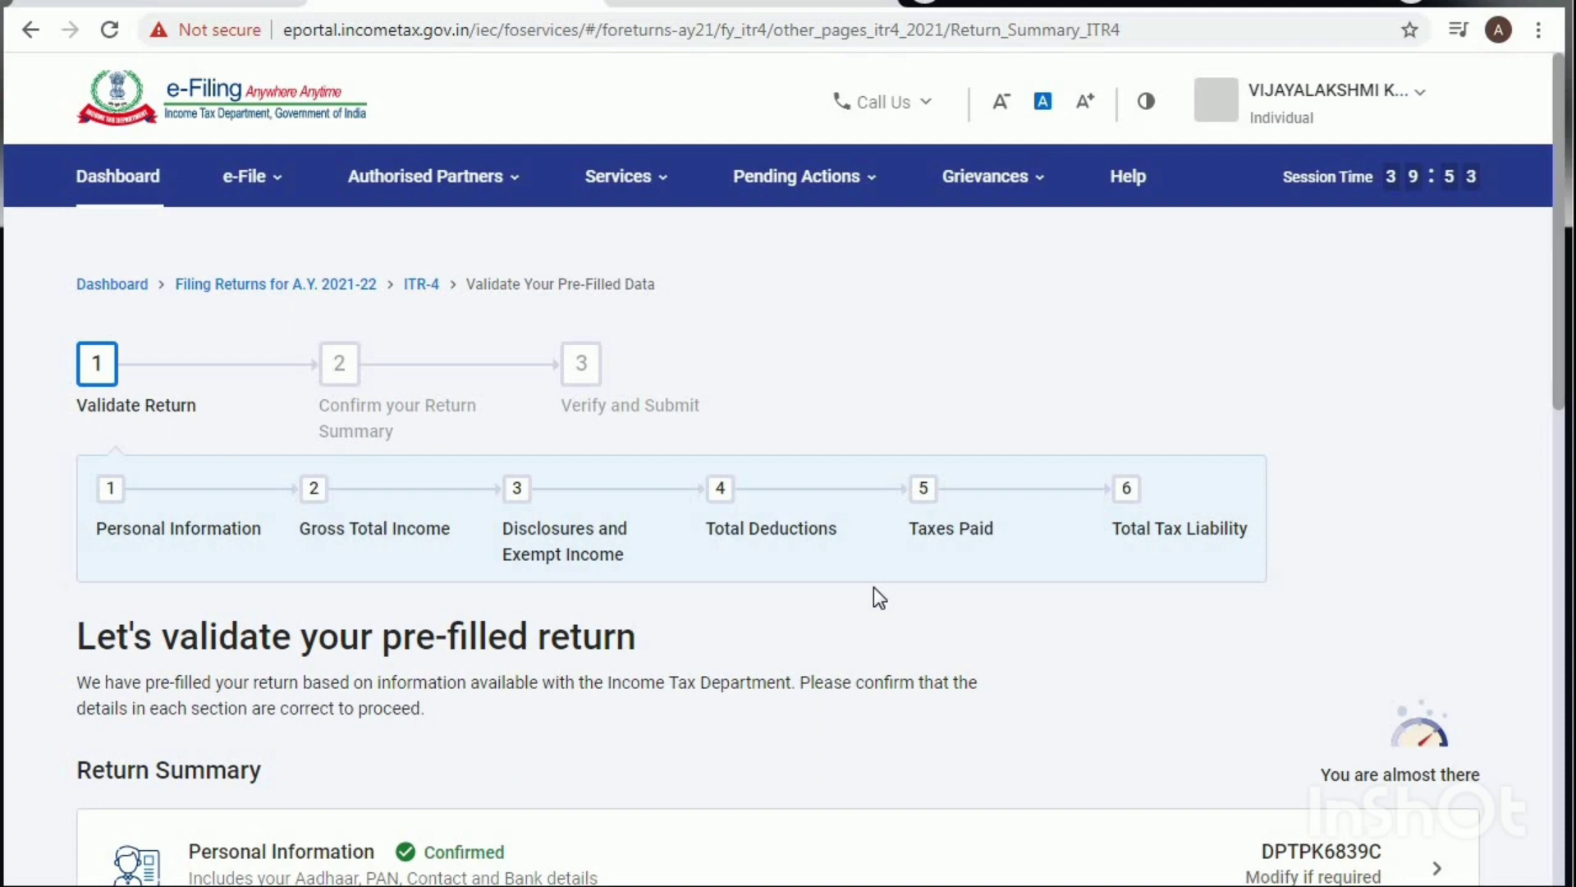
scroll(875, 595, down, 9)
scroll(884, 608, down, 3)
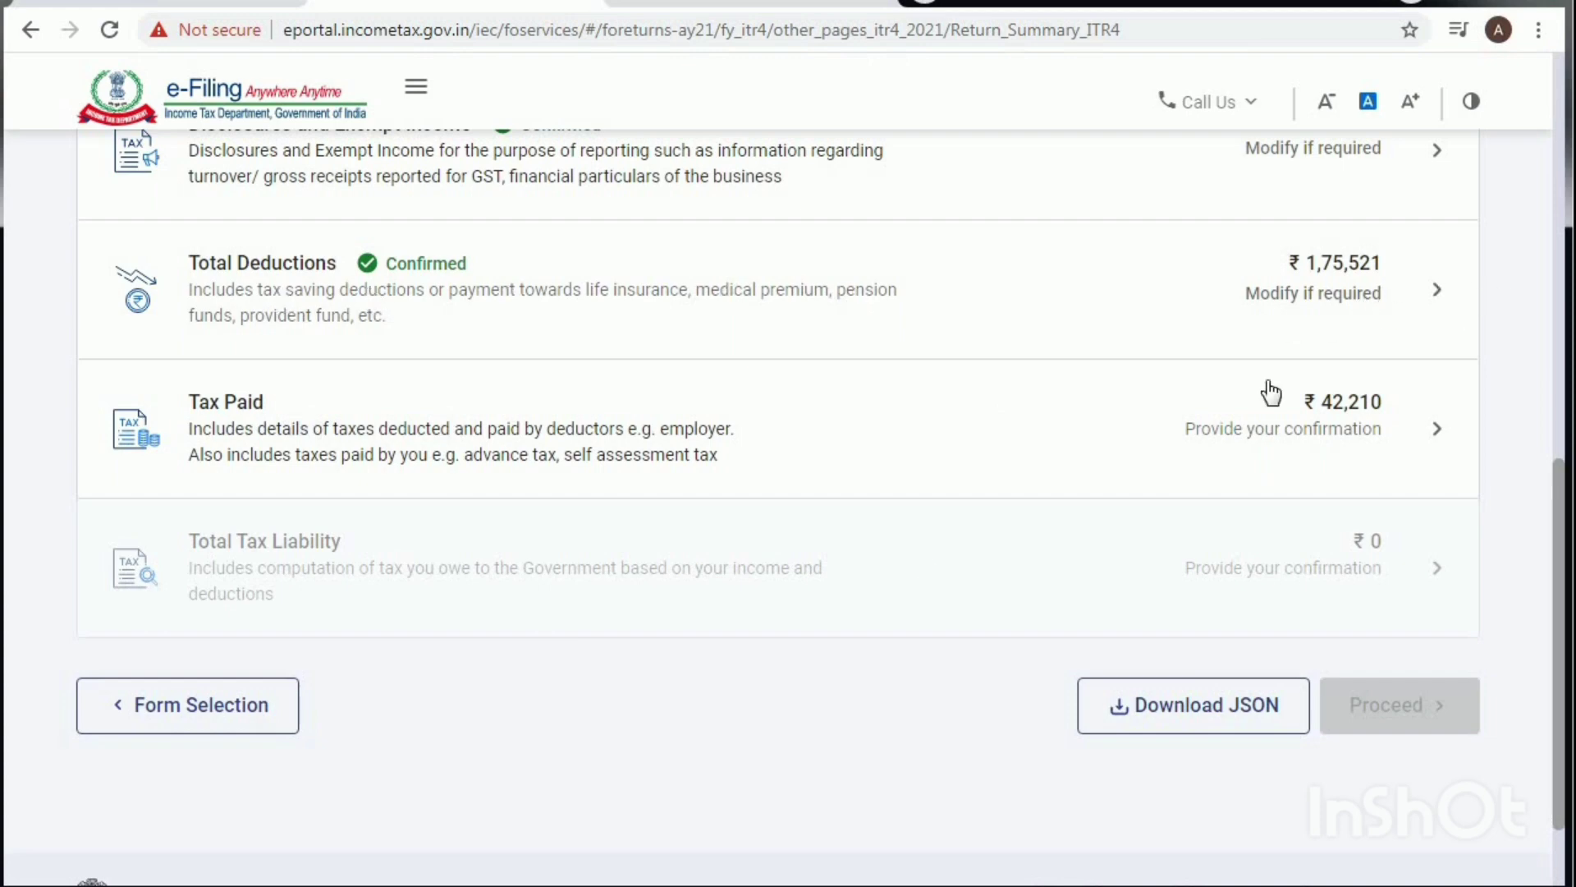
Step: Open Tax Paid and expand the TDS 1 and TDS 2(i) details
click(255, 408)
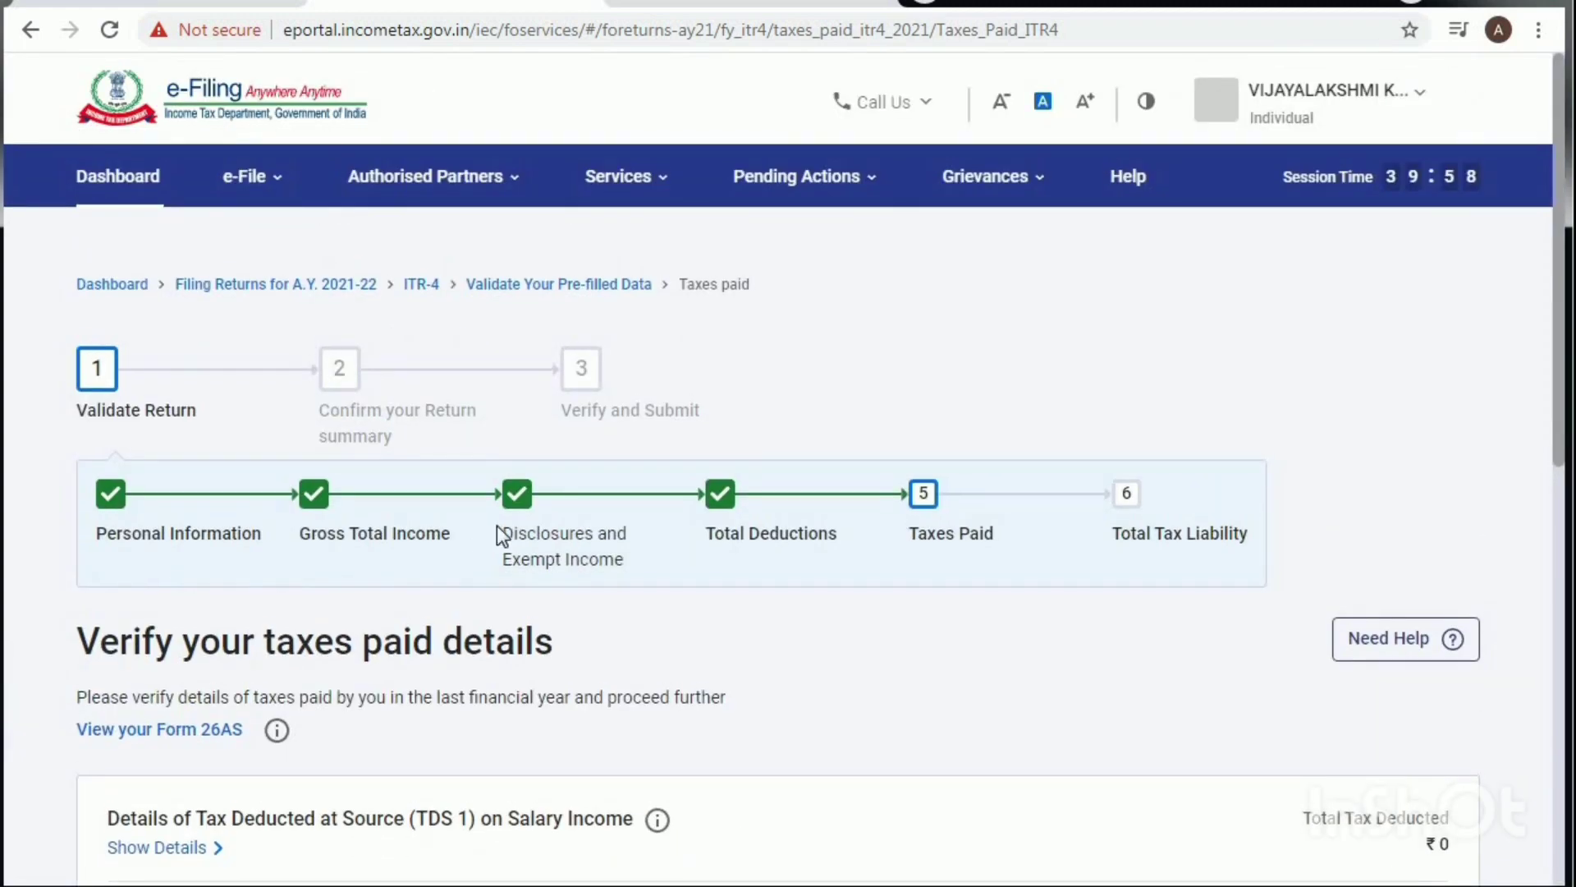
scroll(496, 525, down, 5)
scroll(333, 433, up, 3)
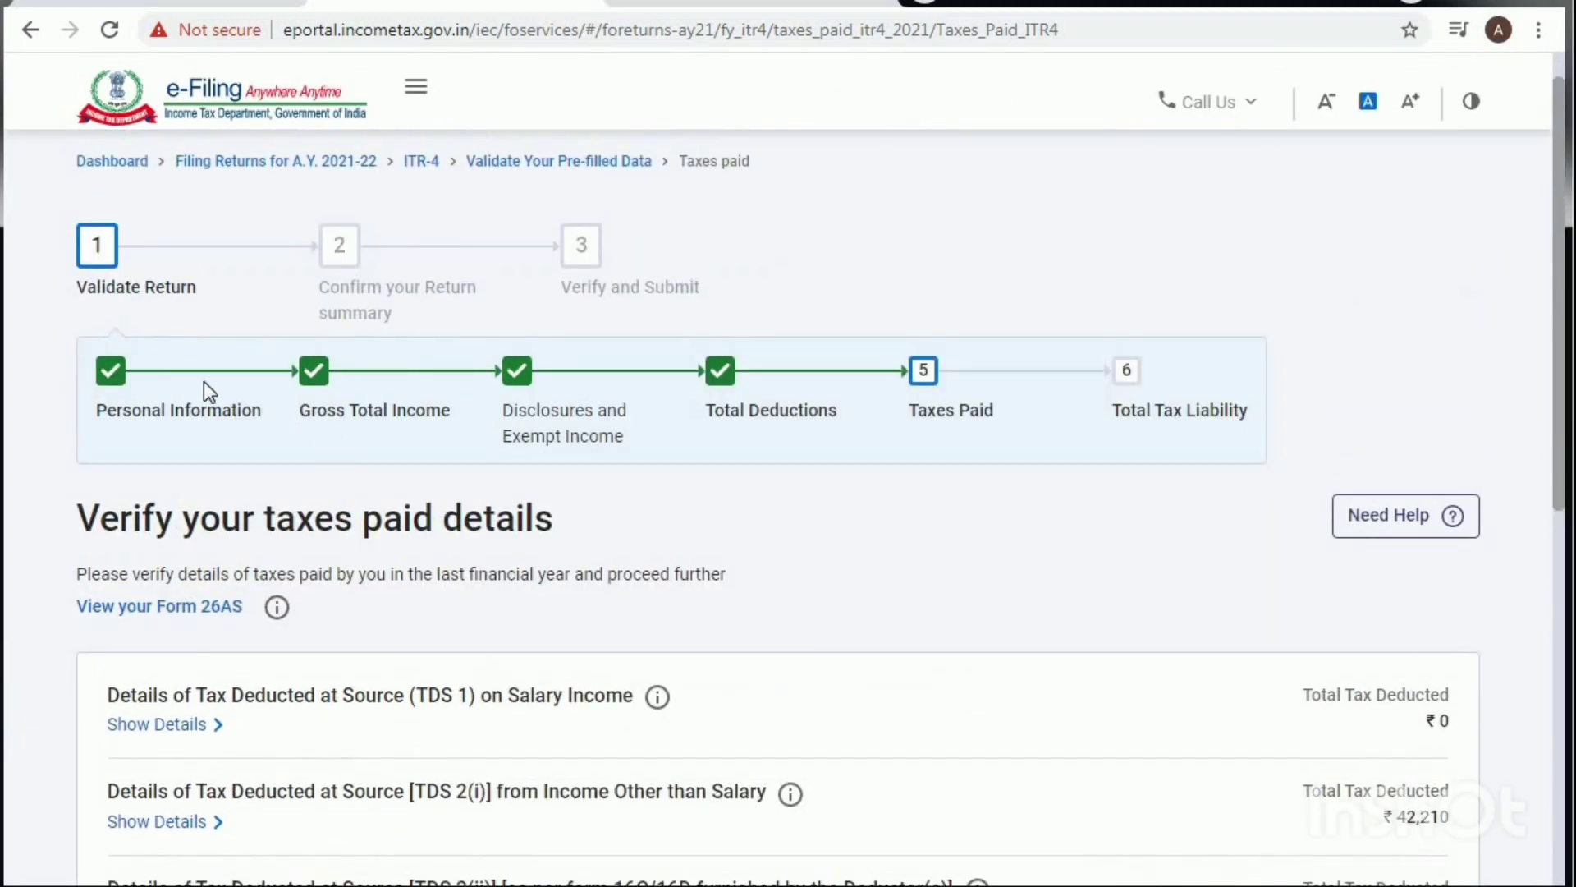
scroll(1145, 552, down, 3)
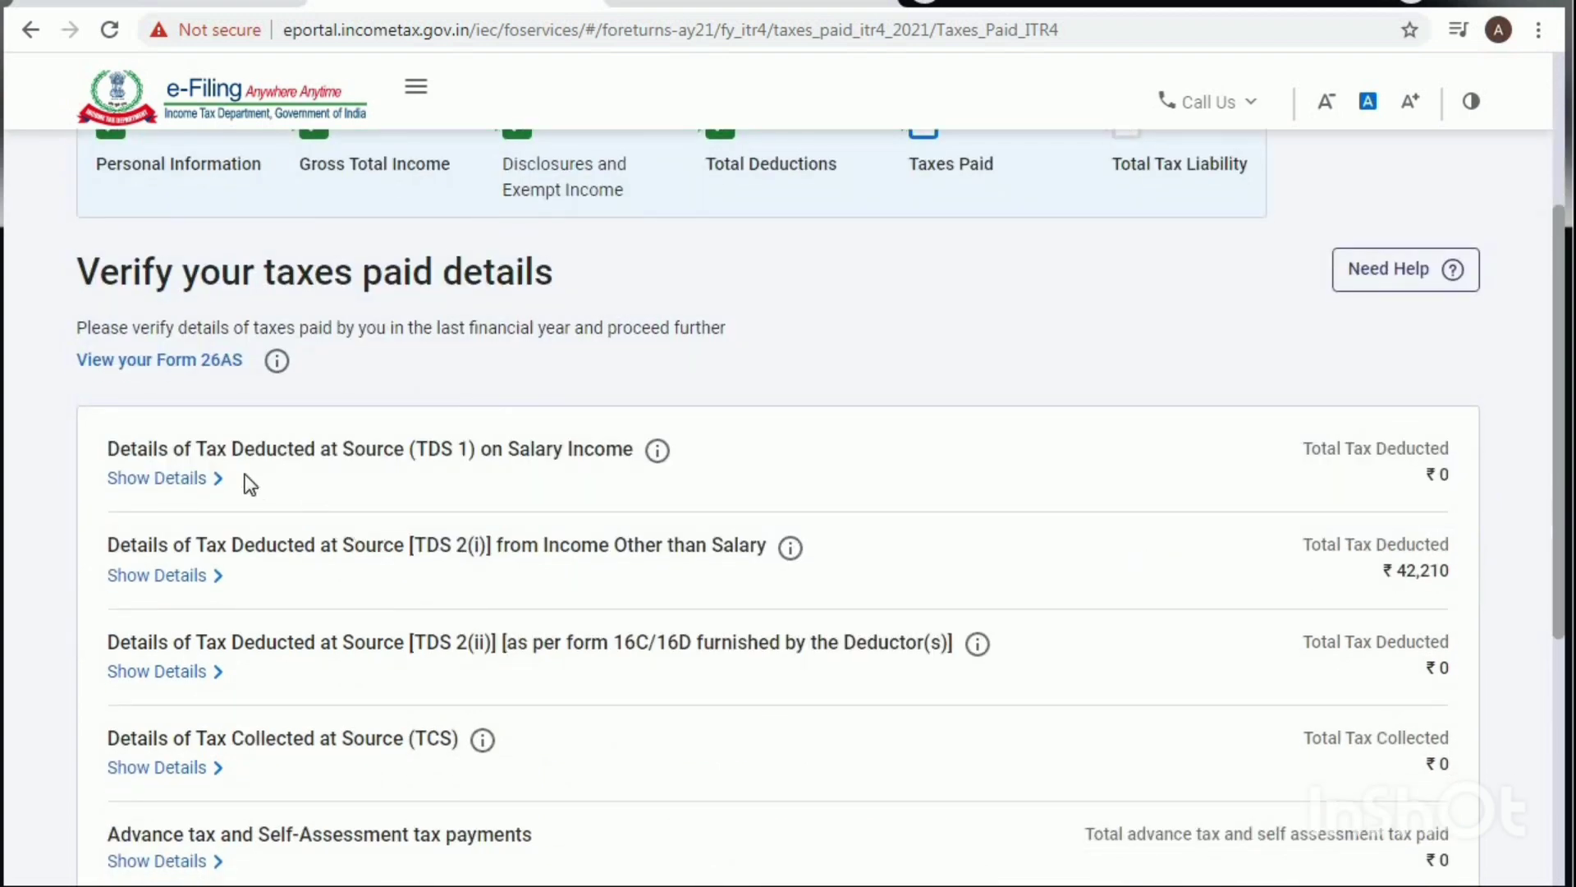
click(159, 480)
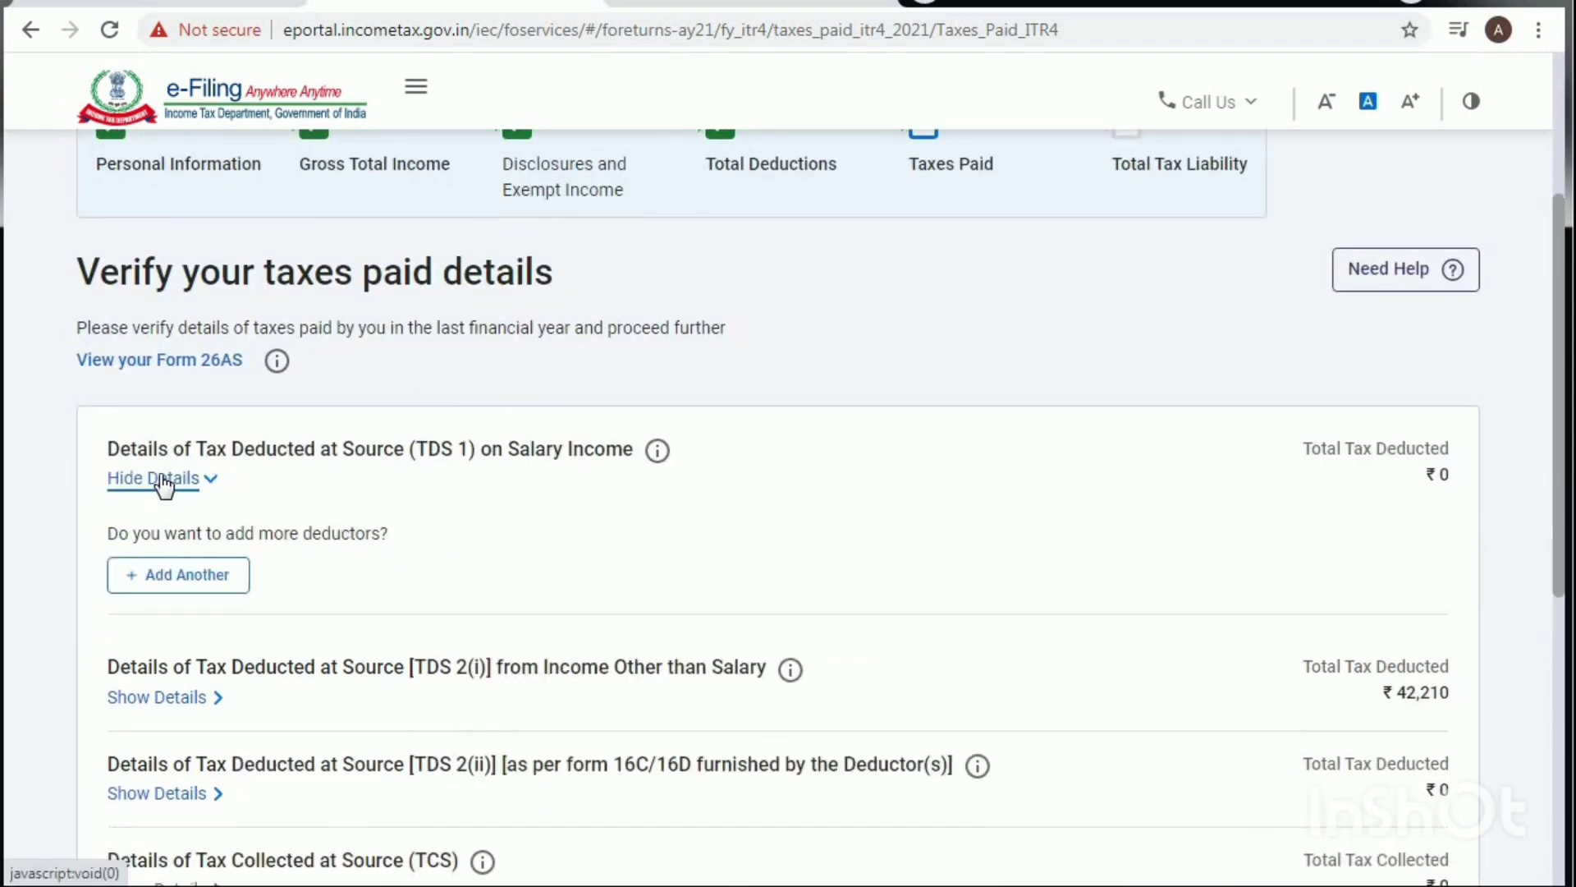
scroll(801, 573, down, 3)
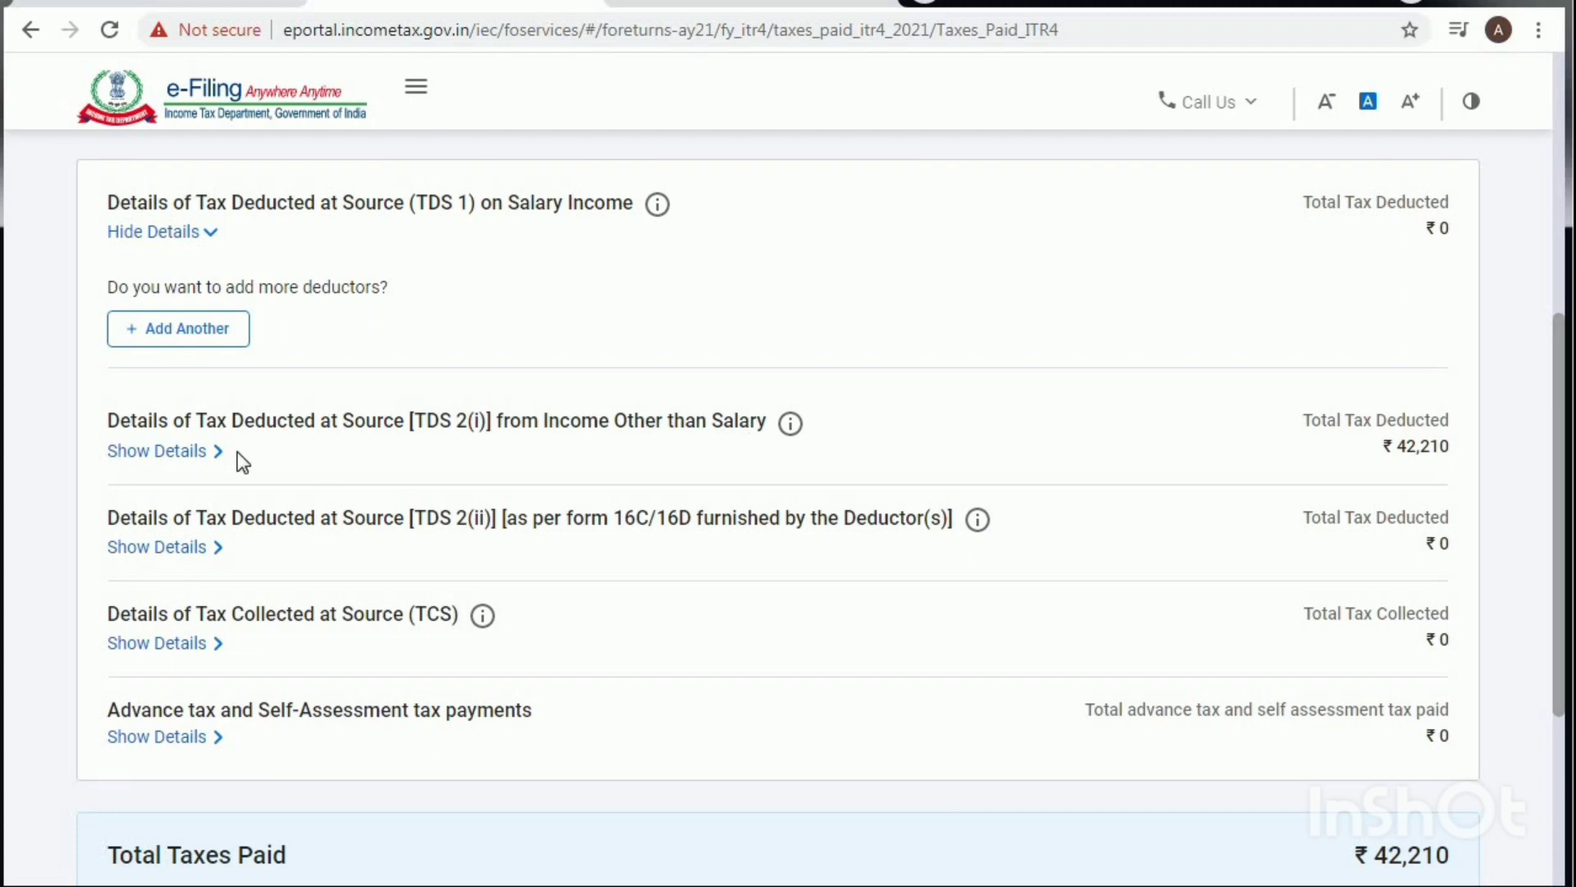
click(196, 452)
Step: Select the first deductor's TDS 2(i) row and open it for editing
scroll(229, 464, down, 1)
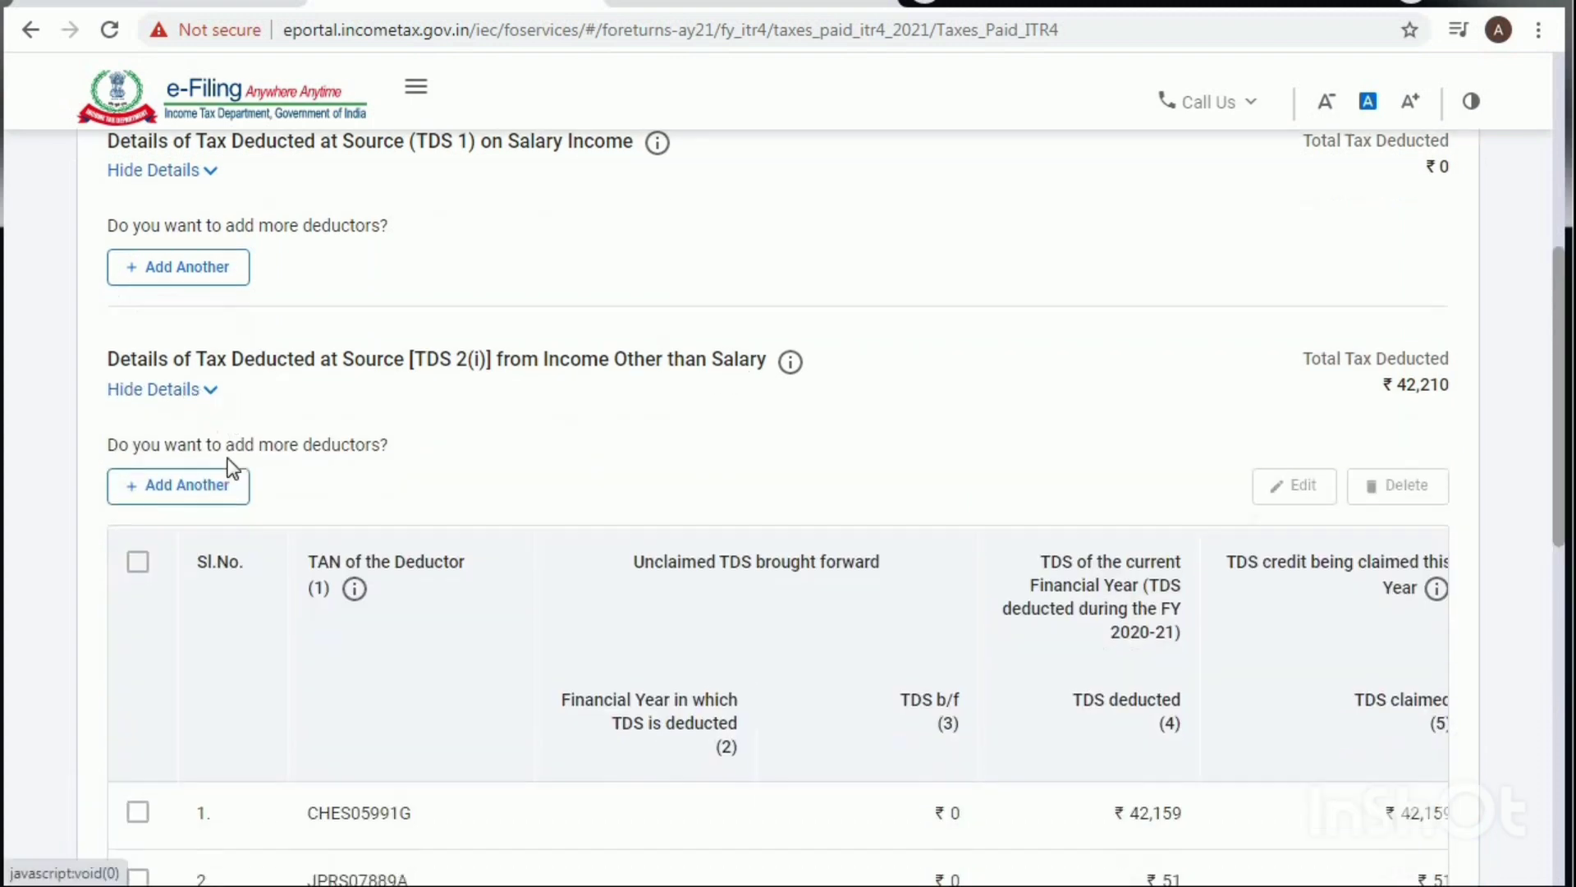
scroll(233, 467, down, 3)
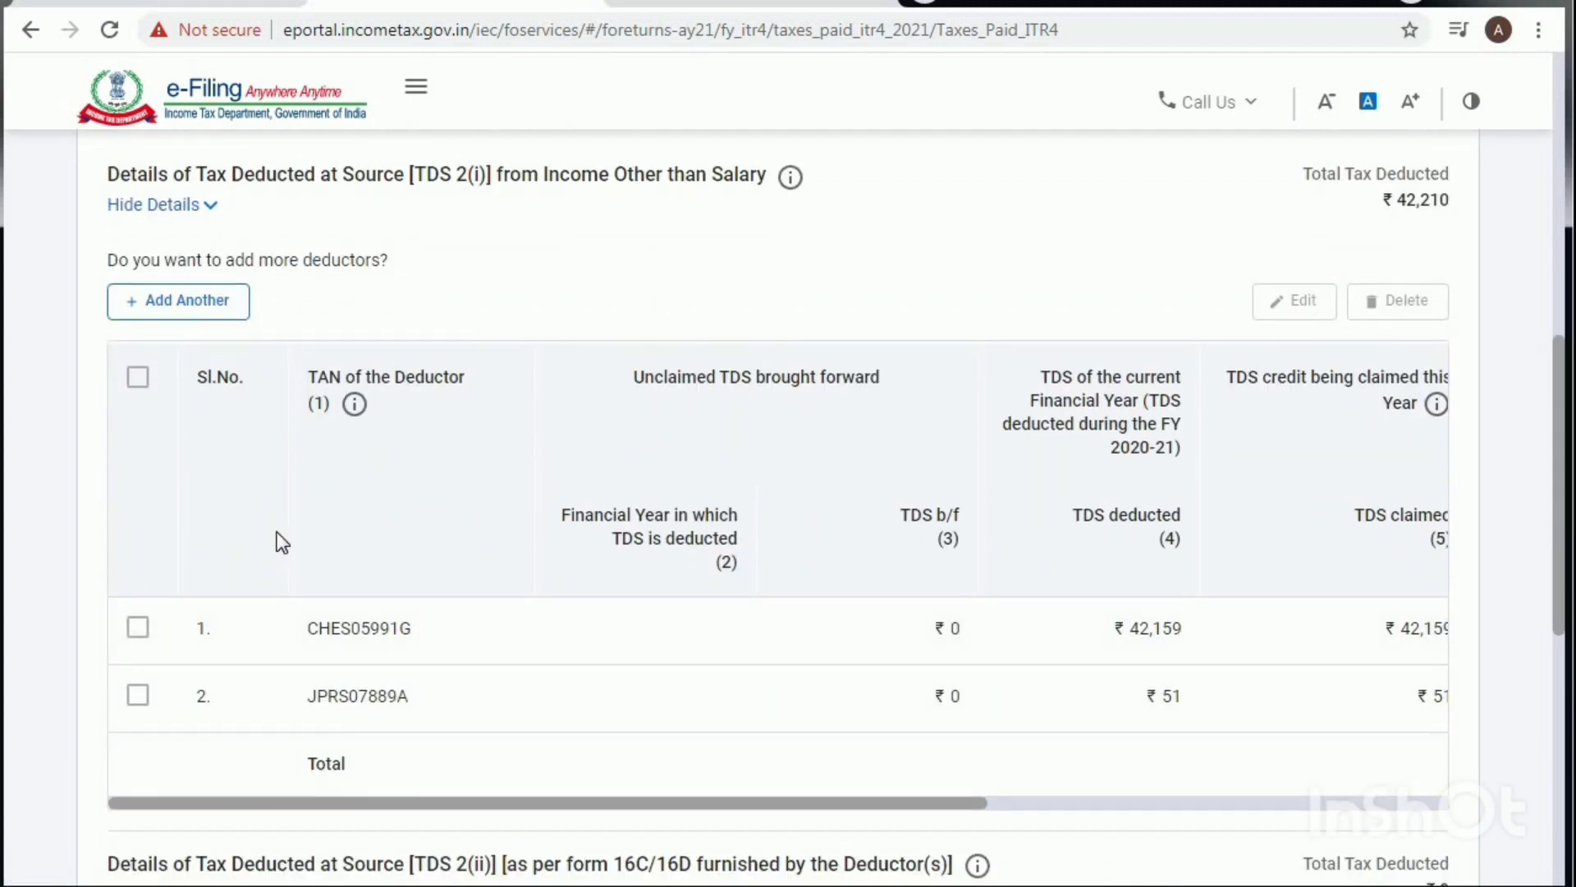
scroll(342, 525, down, 2)
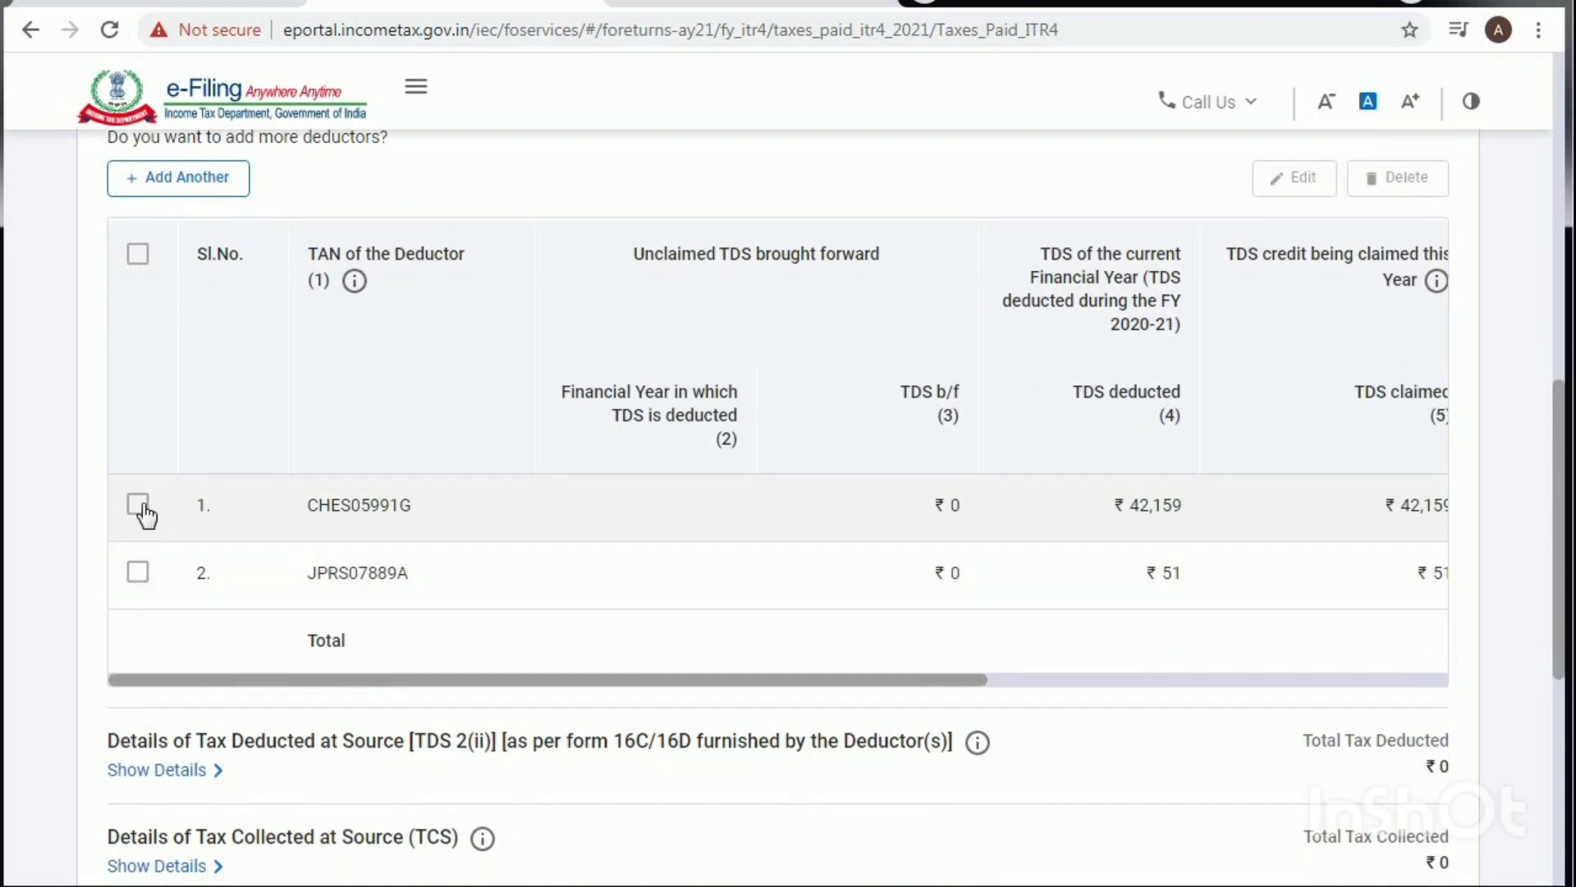
click(138, 504)
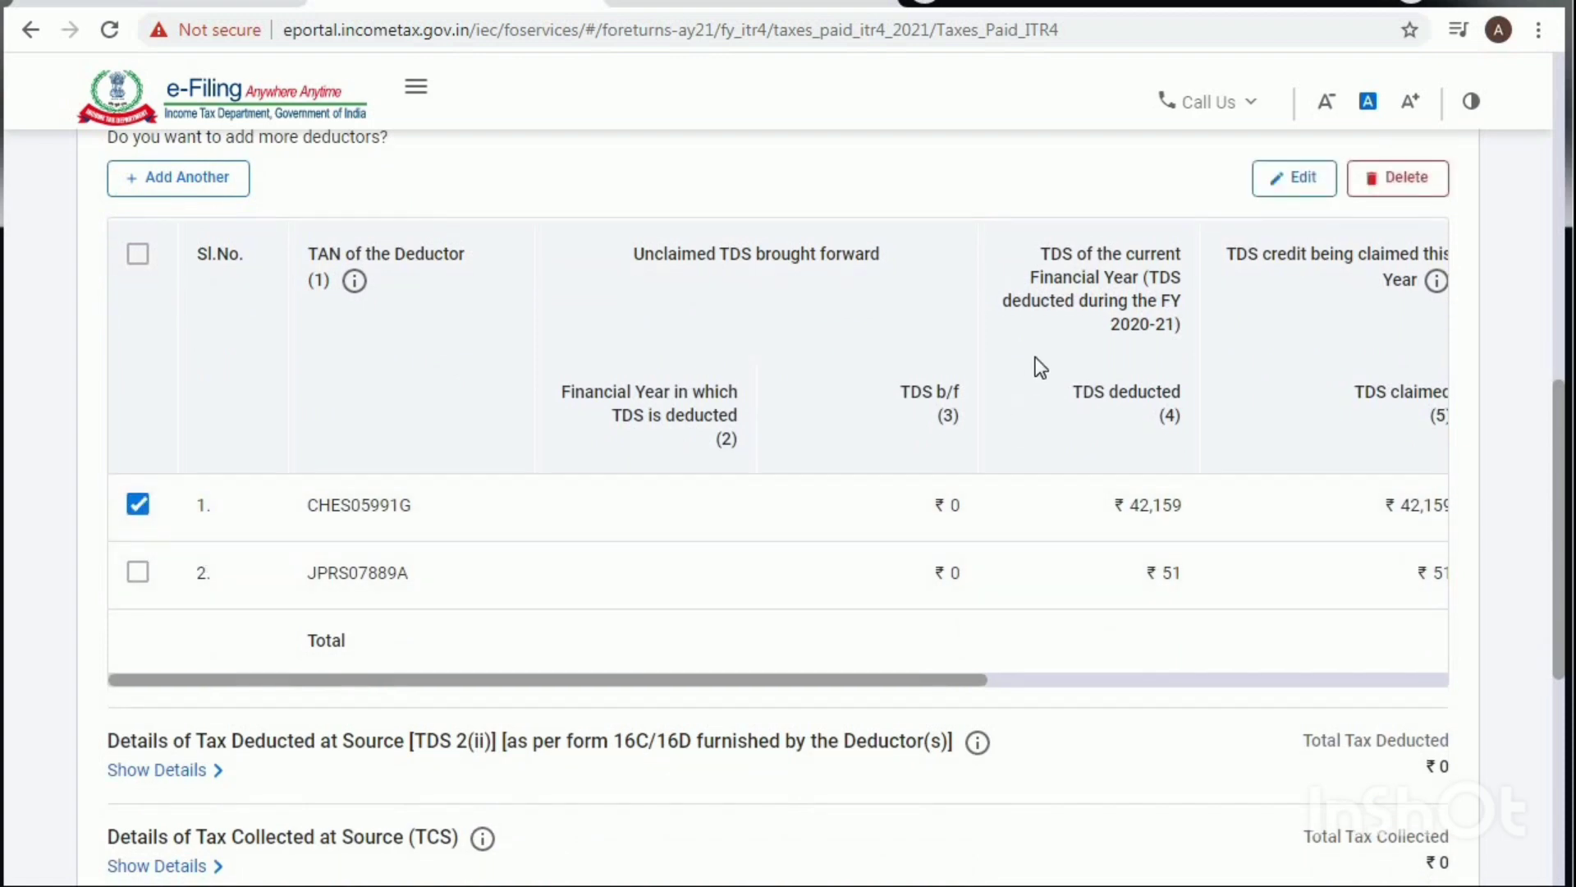
click(1312, 180)
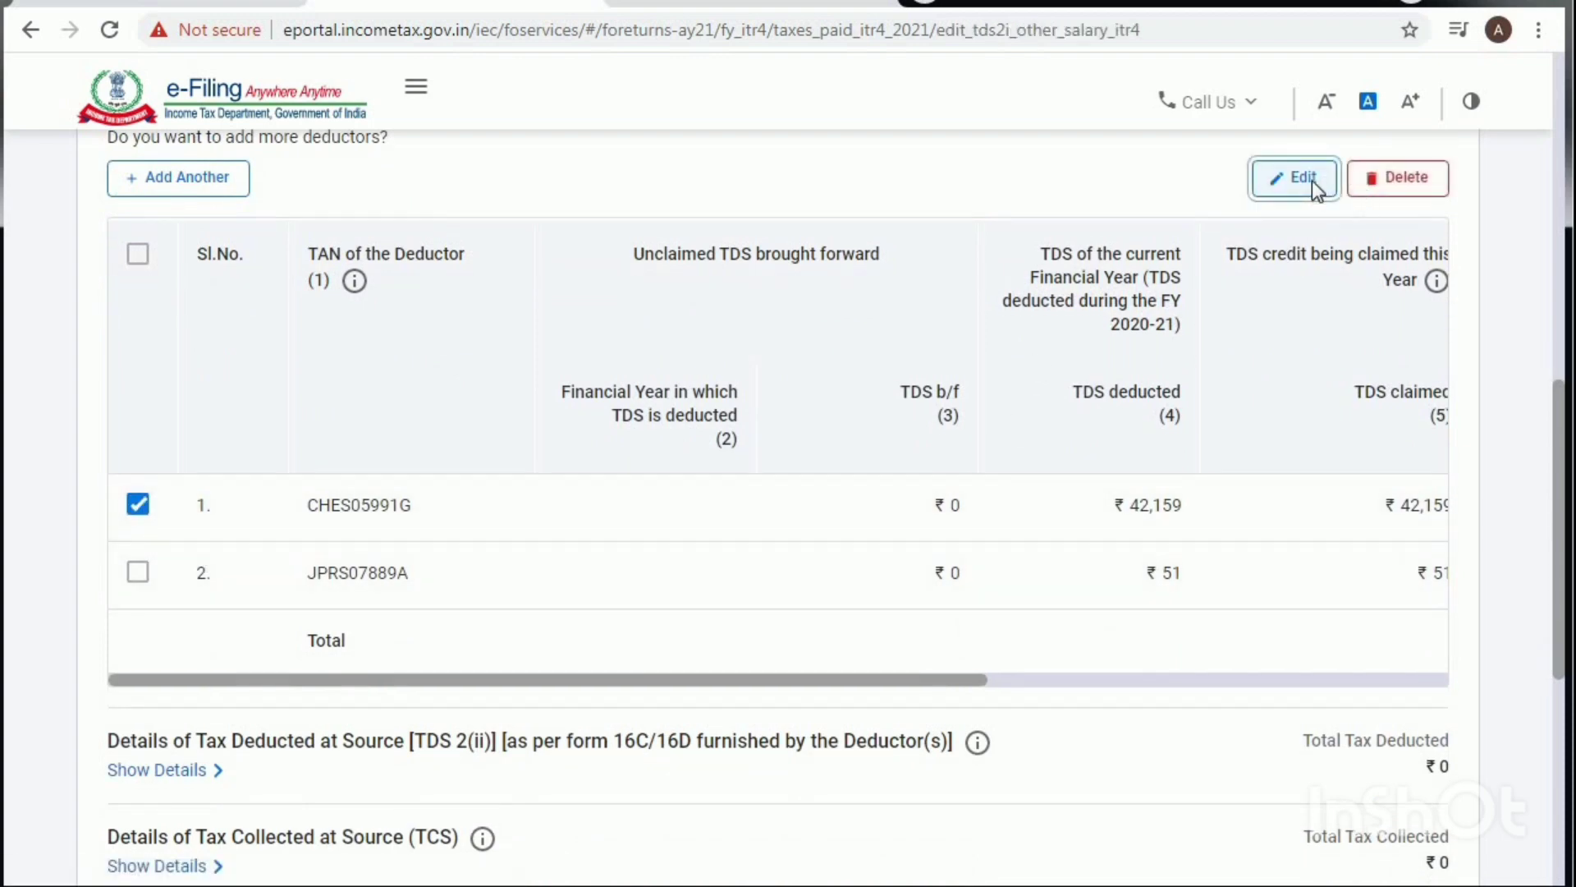
Step: Choose BP - Income from Business & Profession as Head of Income for the ₹42,159 TDS entry
scroll(509, 579, down, 3)
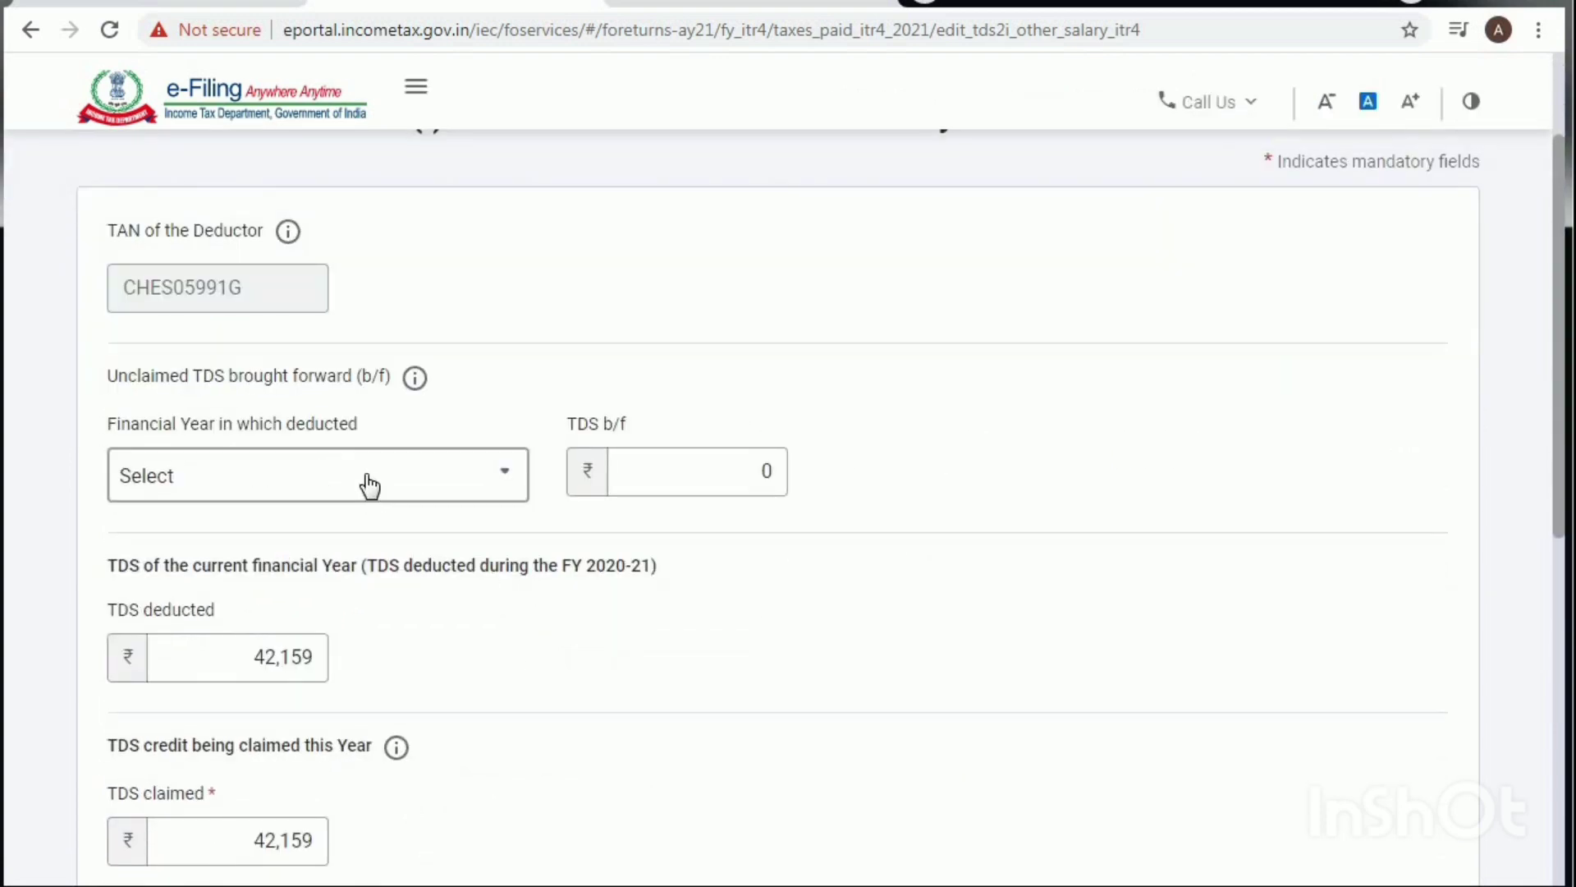
scroll(365, 482, down, 3)
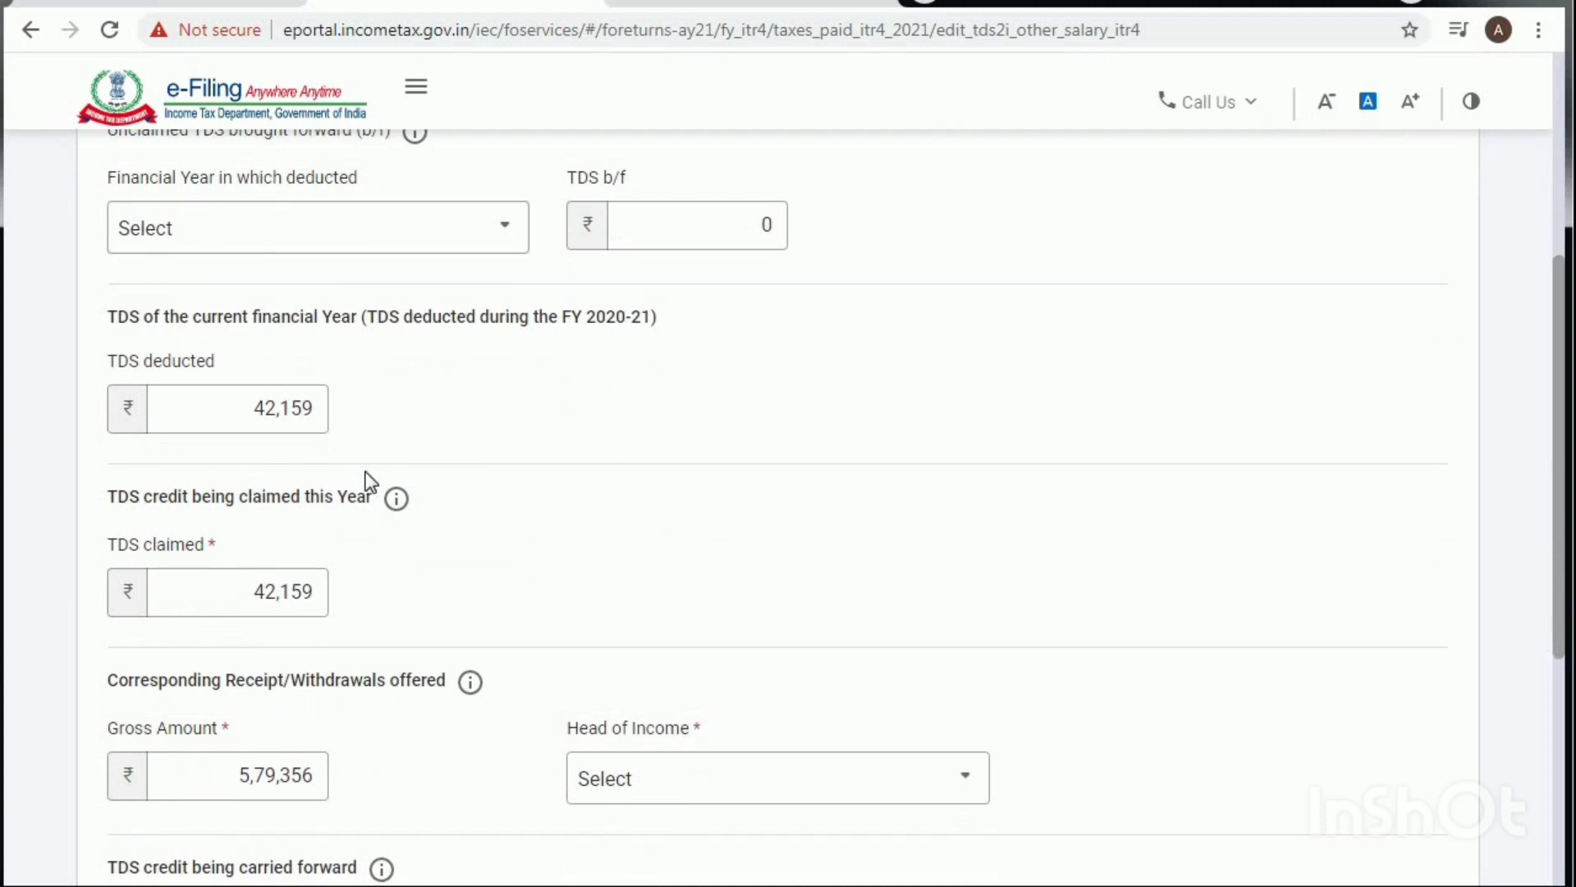
scroll(367, 483, down, 3)
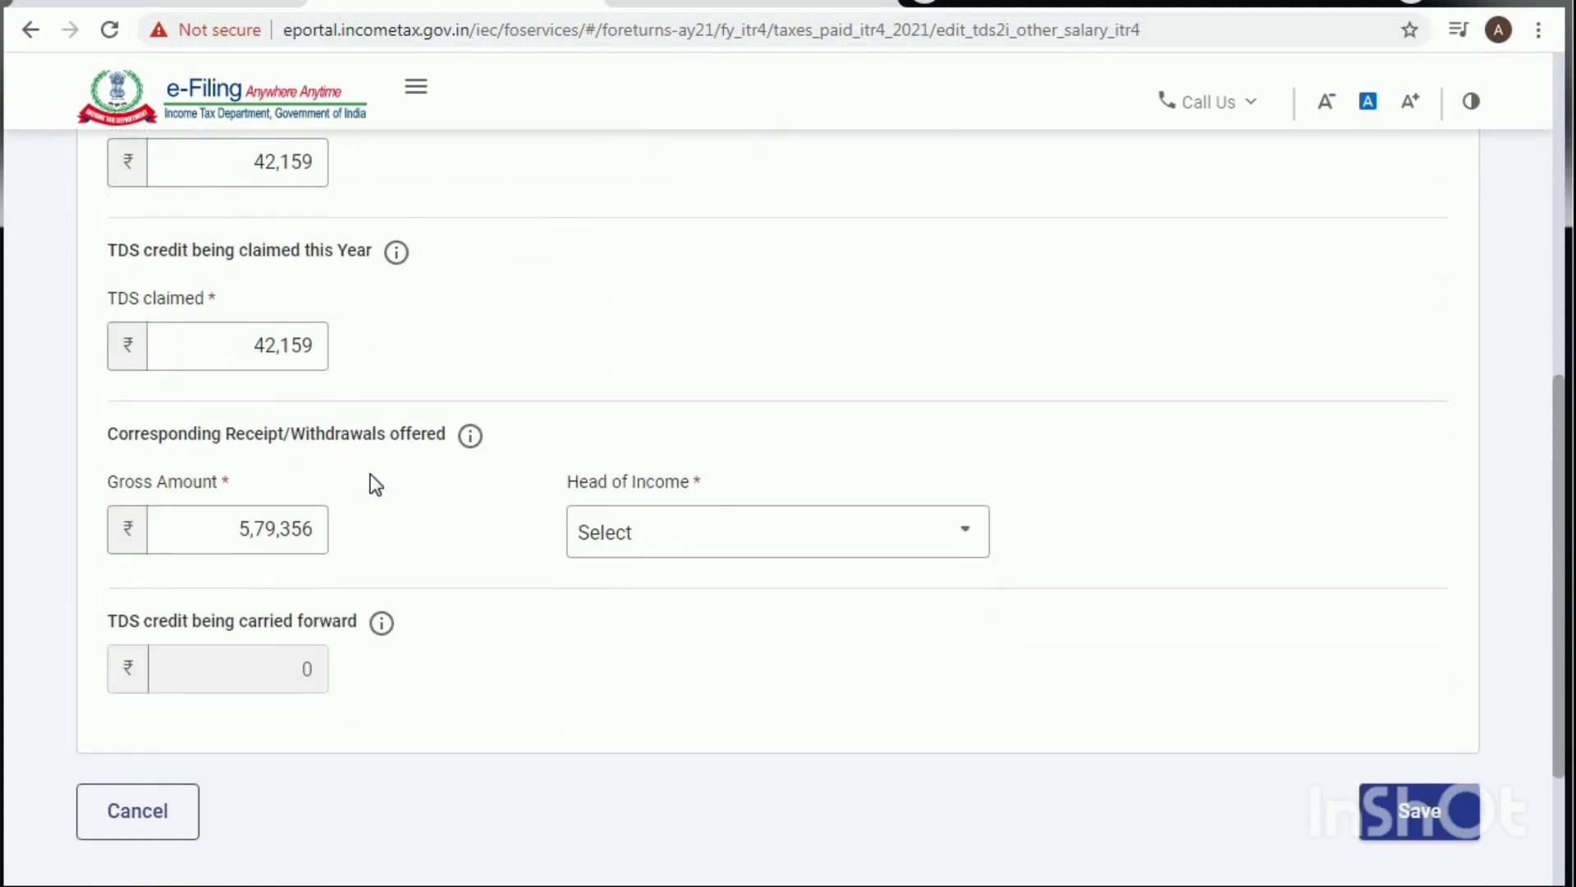
click(661, 537)
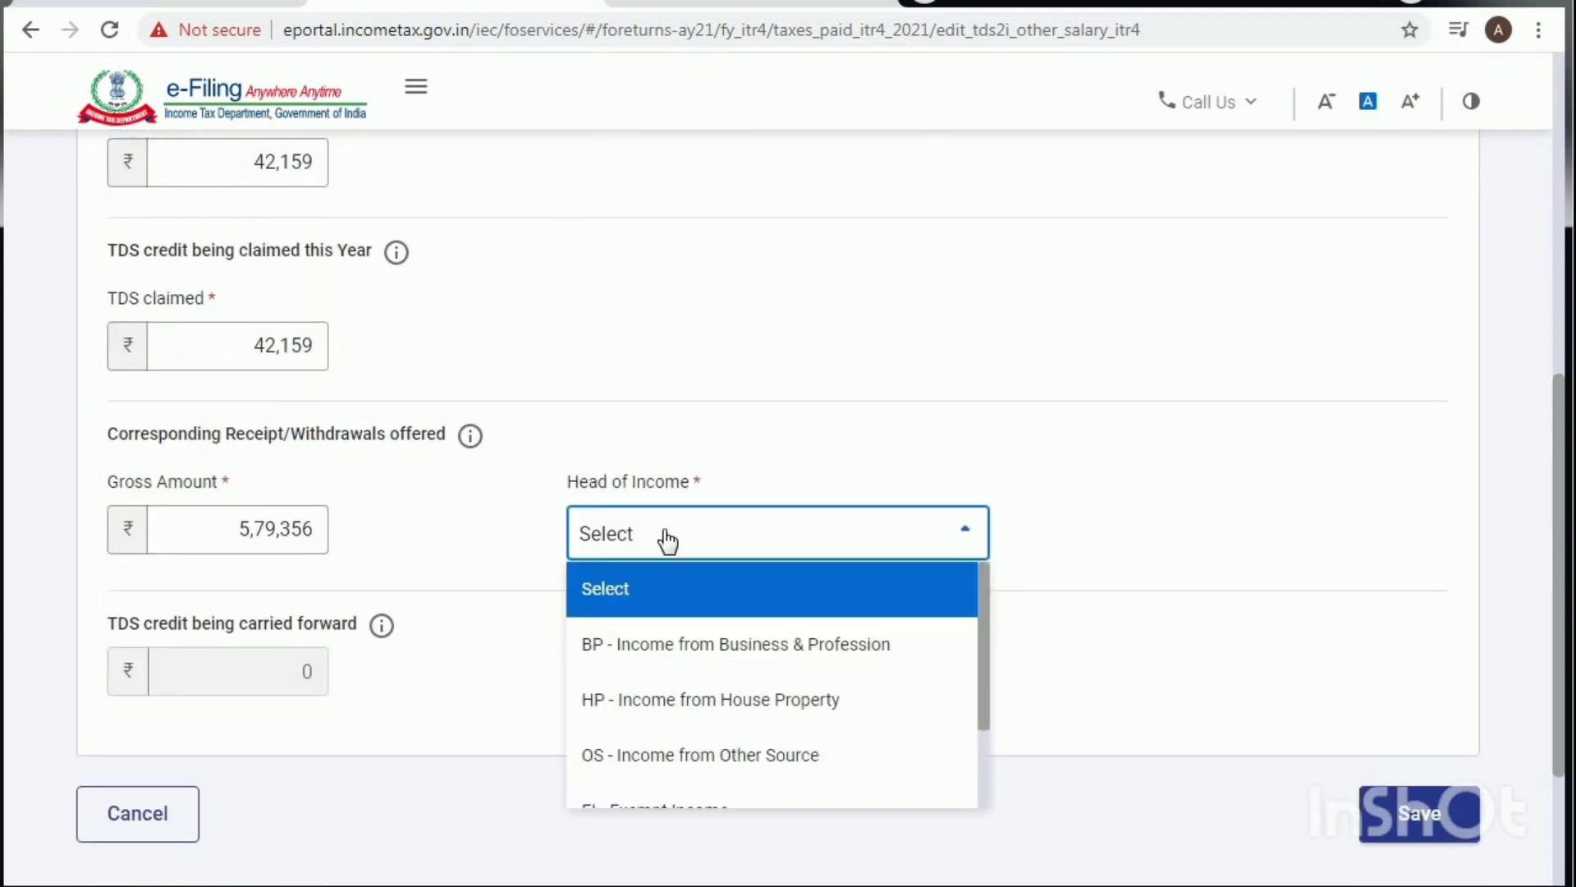
click(752, 664)
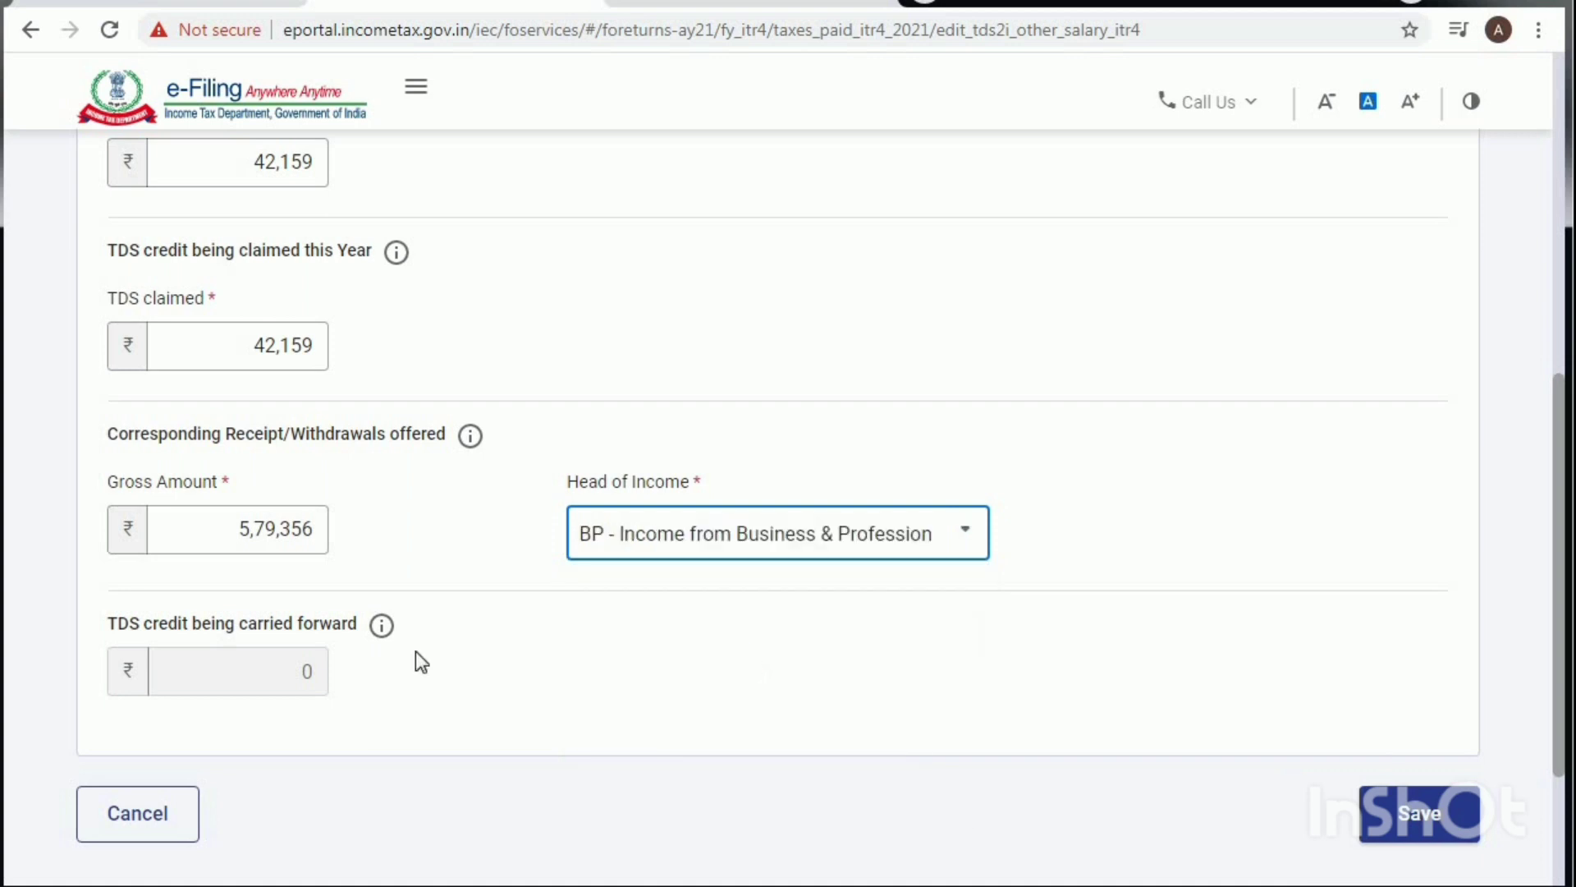
scroll(422, 563, up, 3)
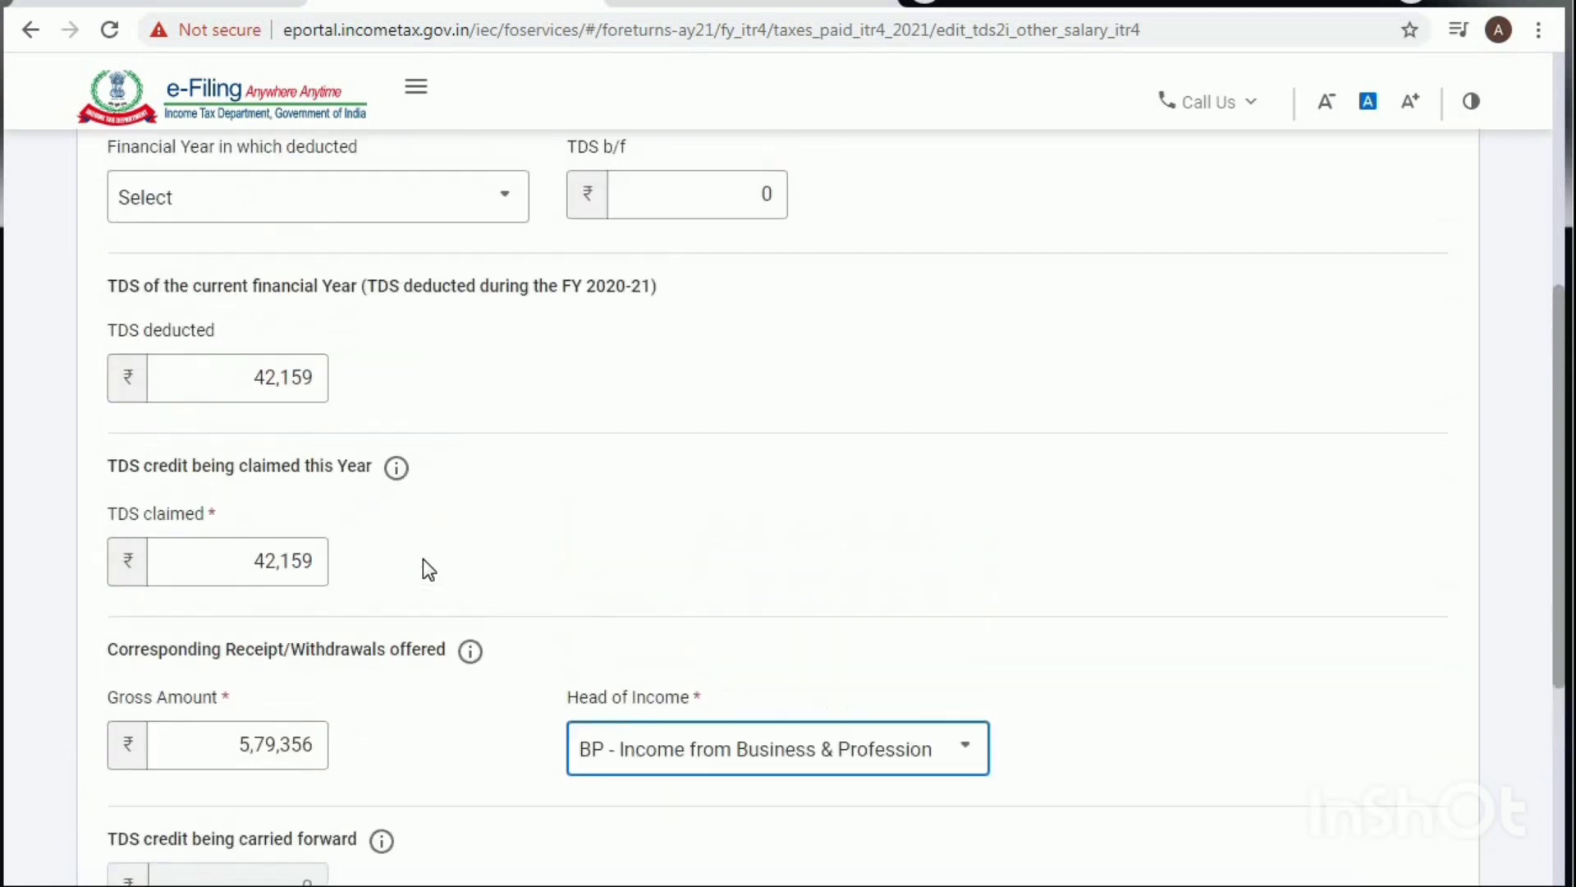
scroll(380, 619, down, 2)
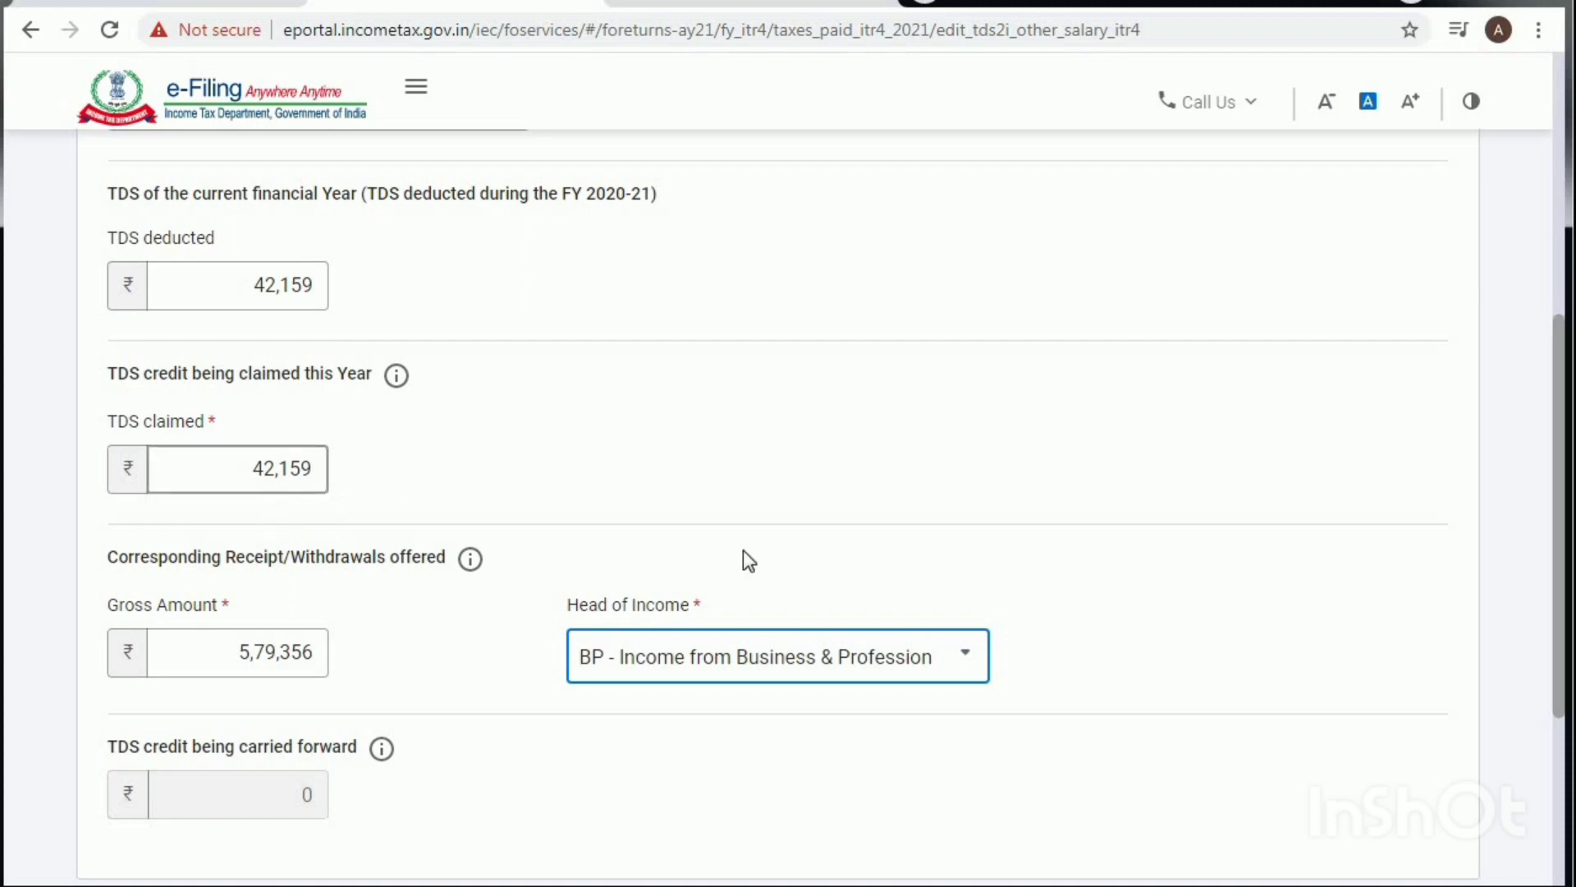
scroll(1199, 718, down, 3)
Step: Save the first deductor's entry and open the second deductor's ₹51 TDS entry for editing
click(1410, 712)
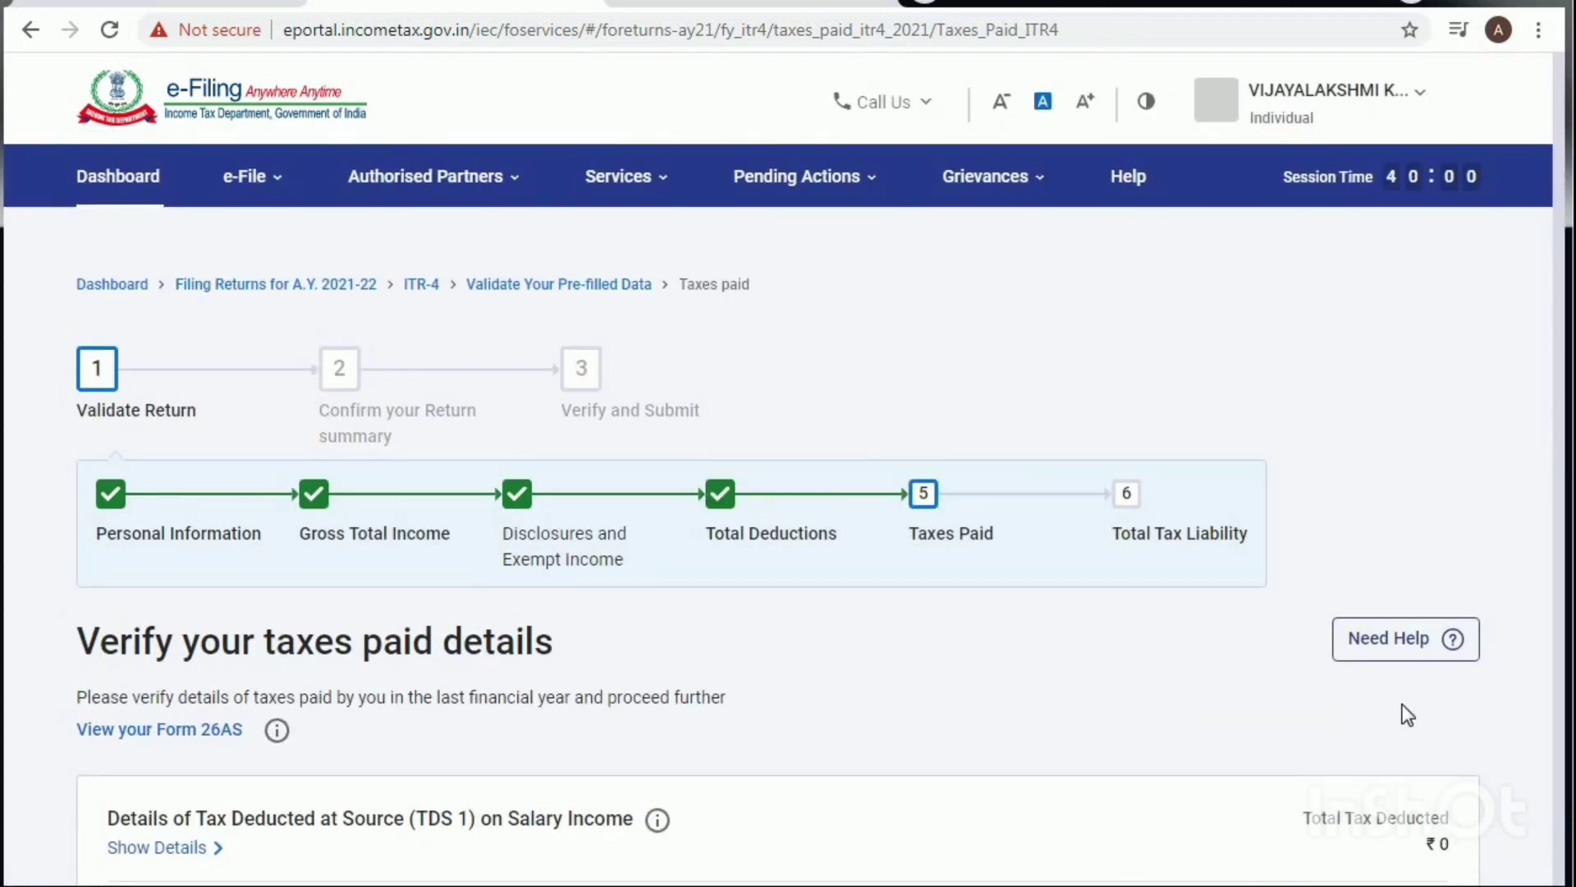
scroll(584, 601, down, 8)
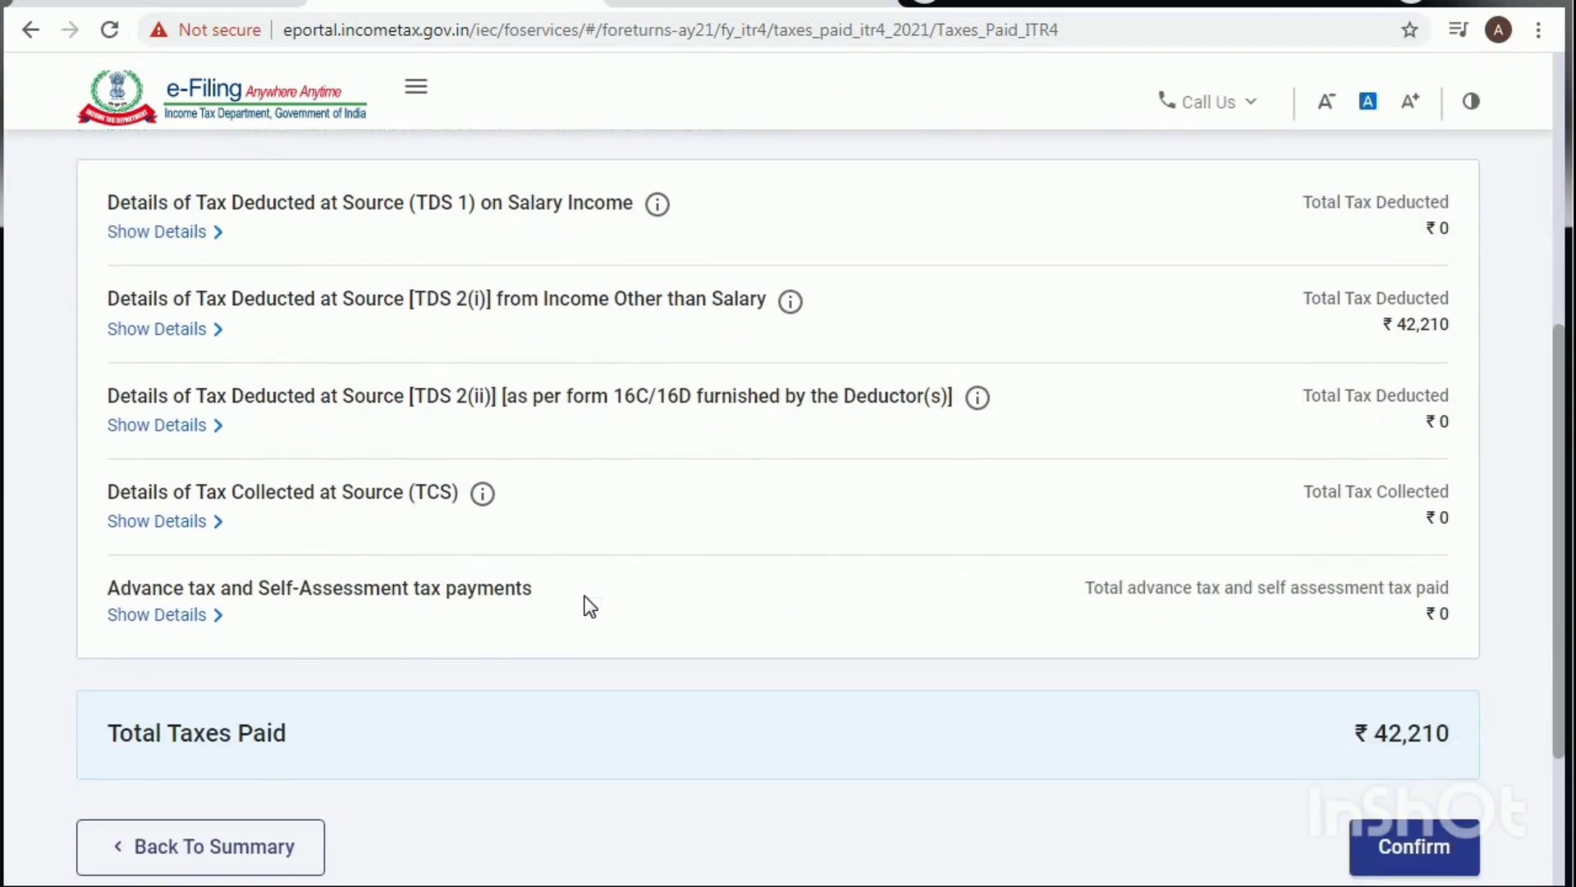
scroll(570, 605, up, 3)
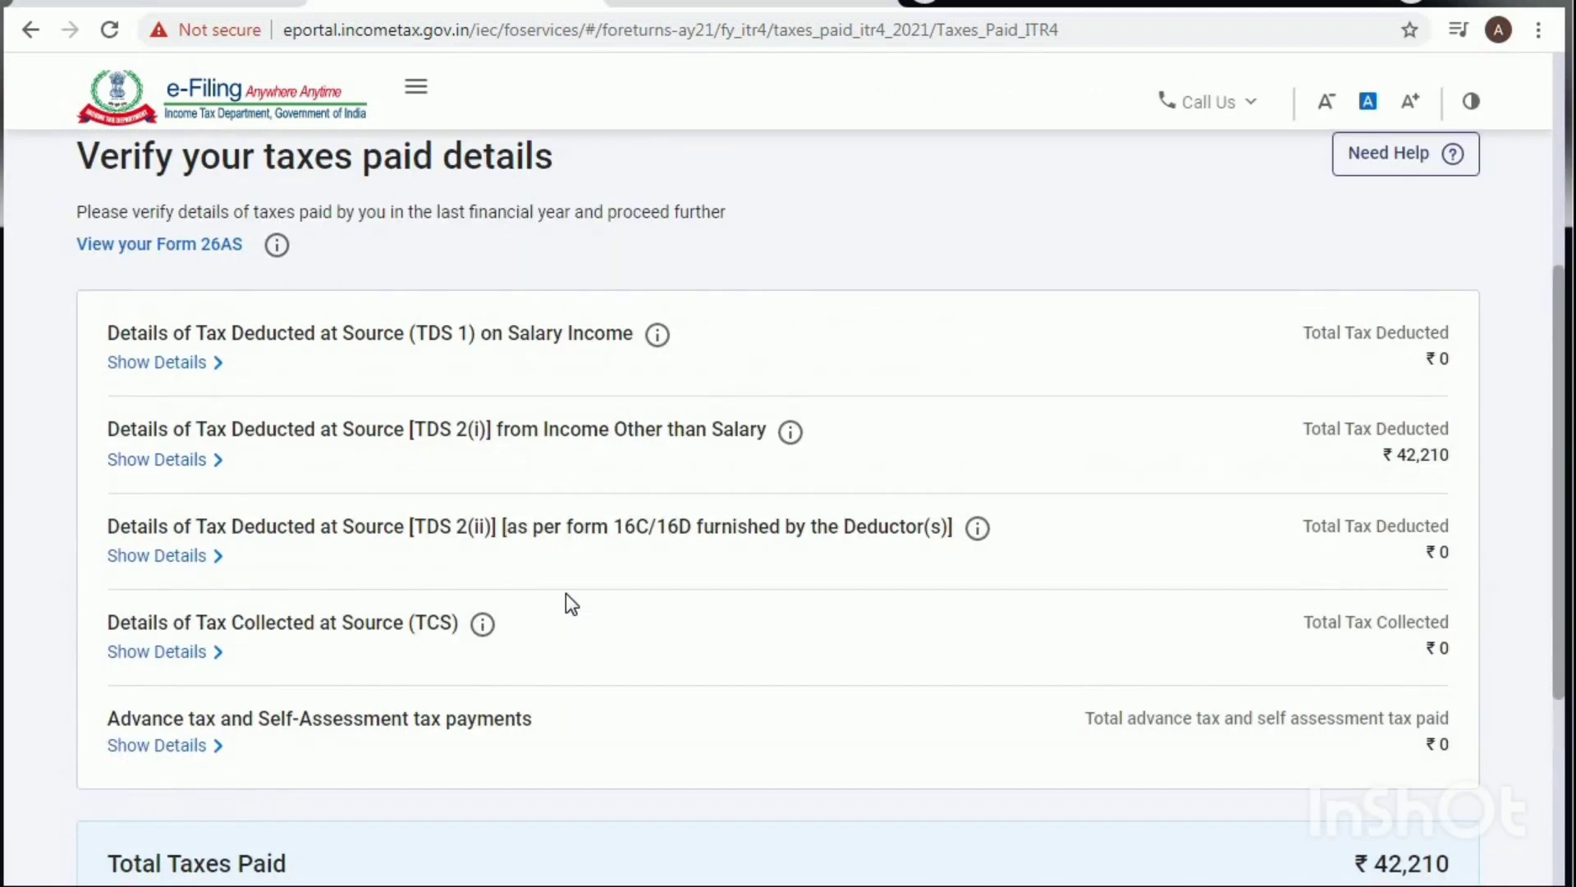
click(158, 460)
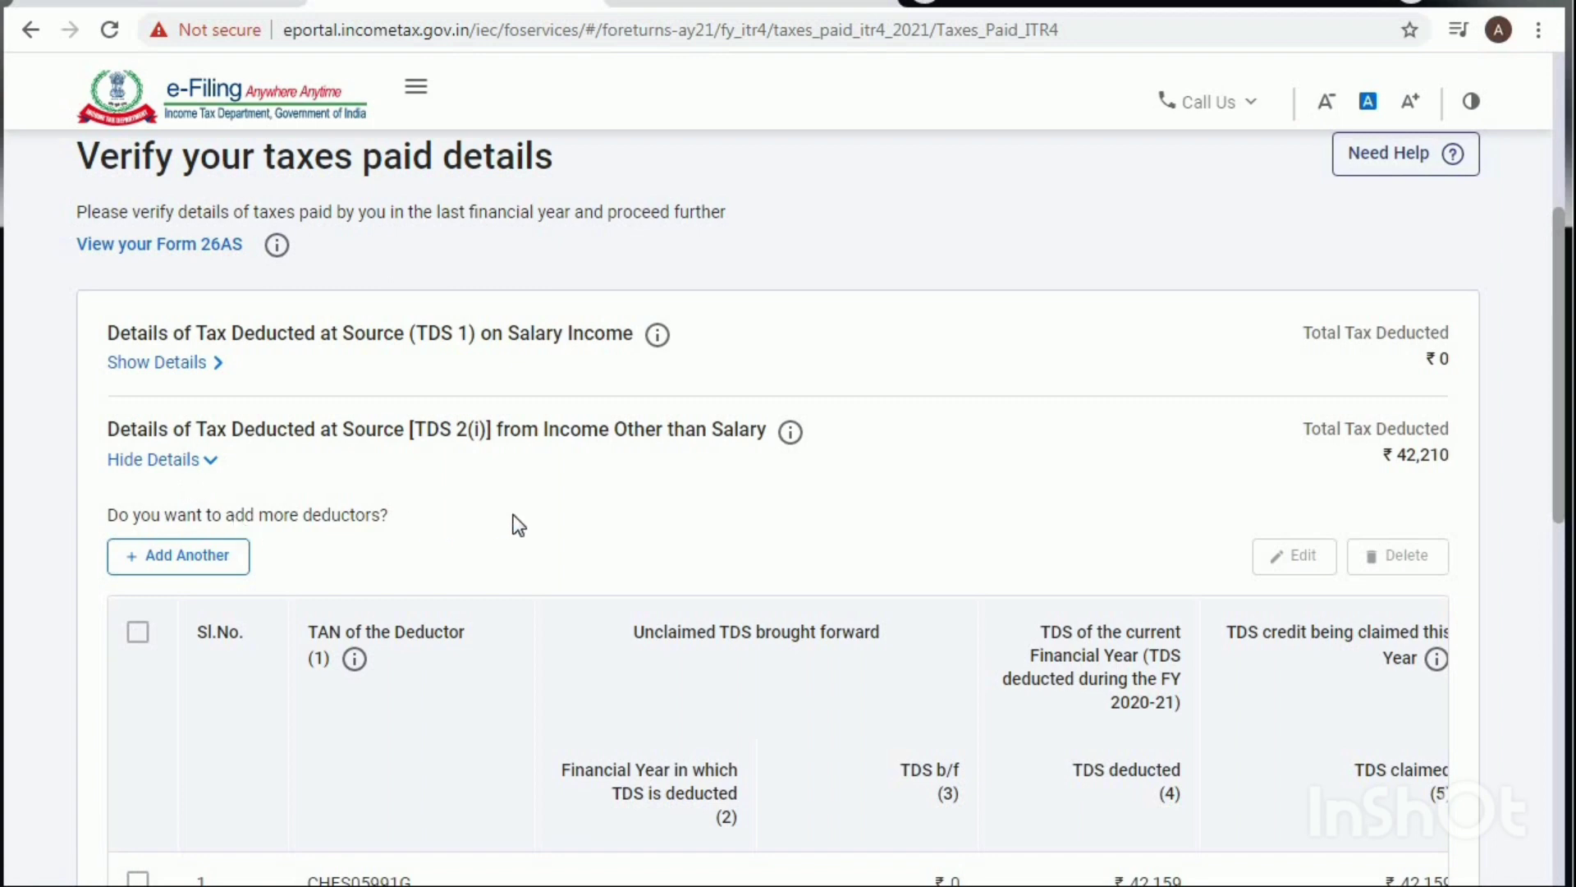
scroll(518, 525, down, 5)
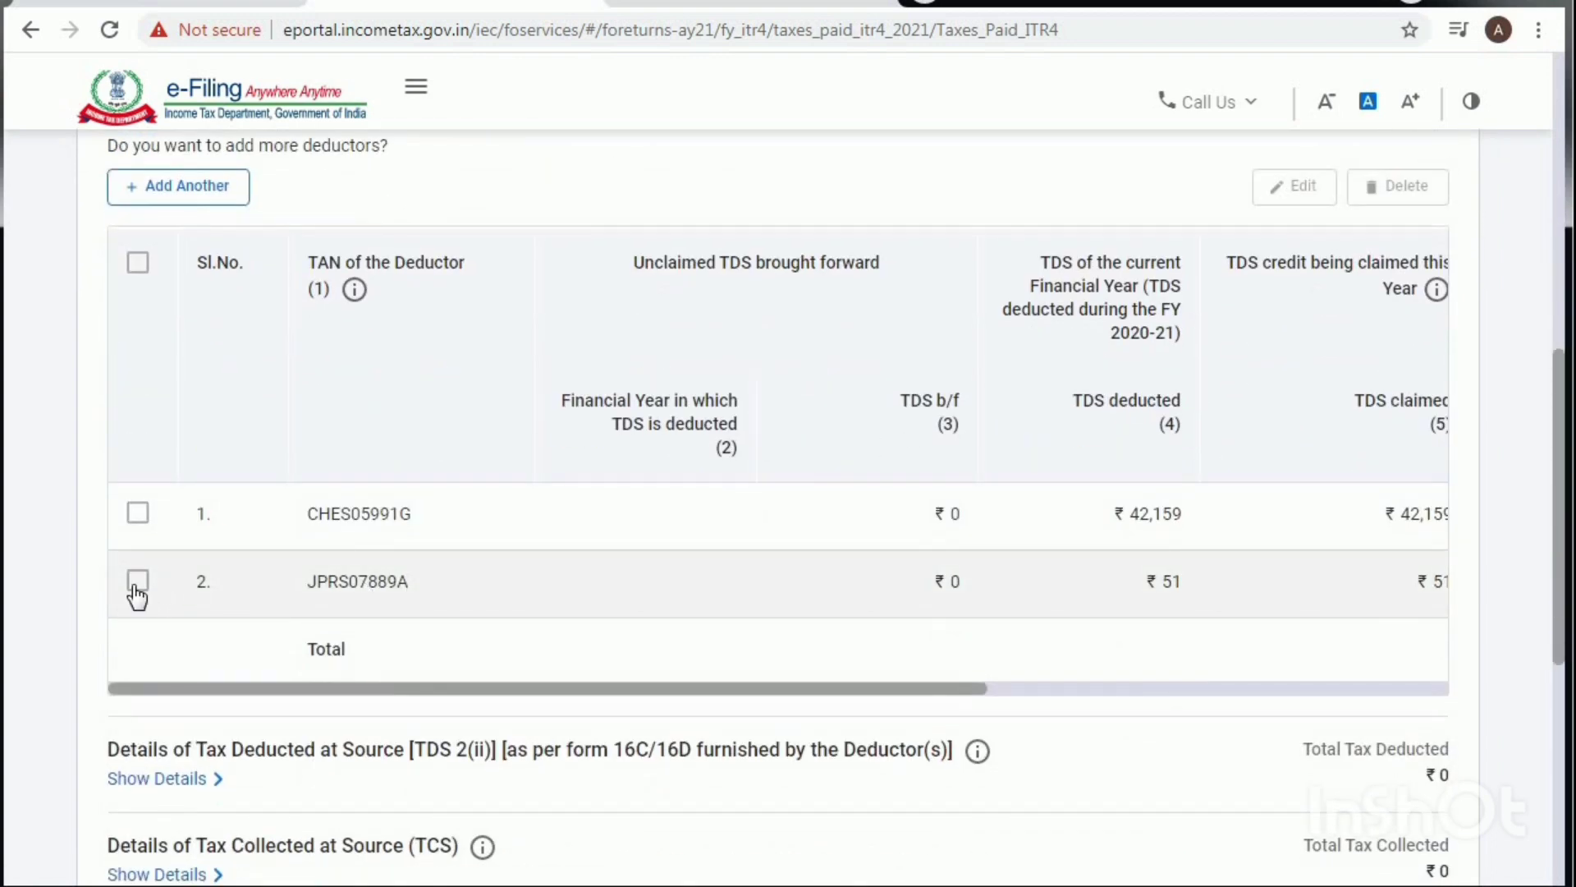
click(137, 585)
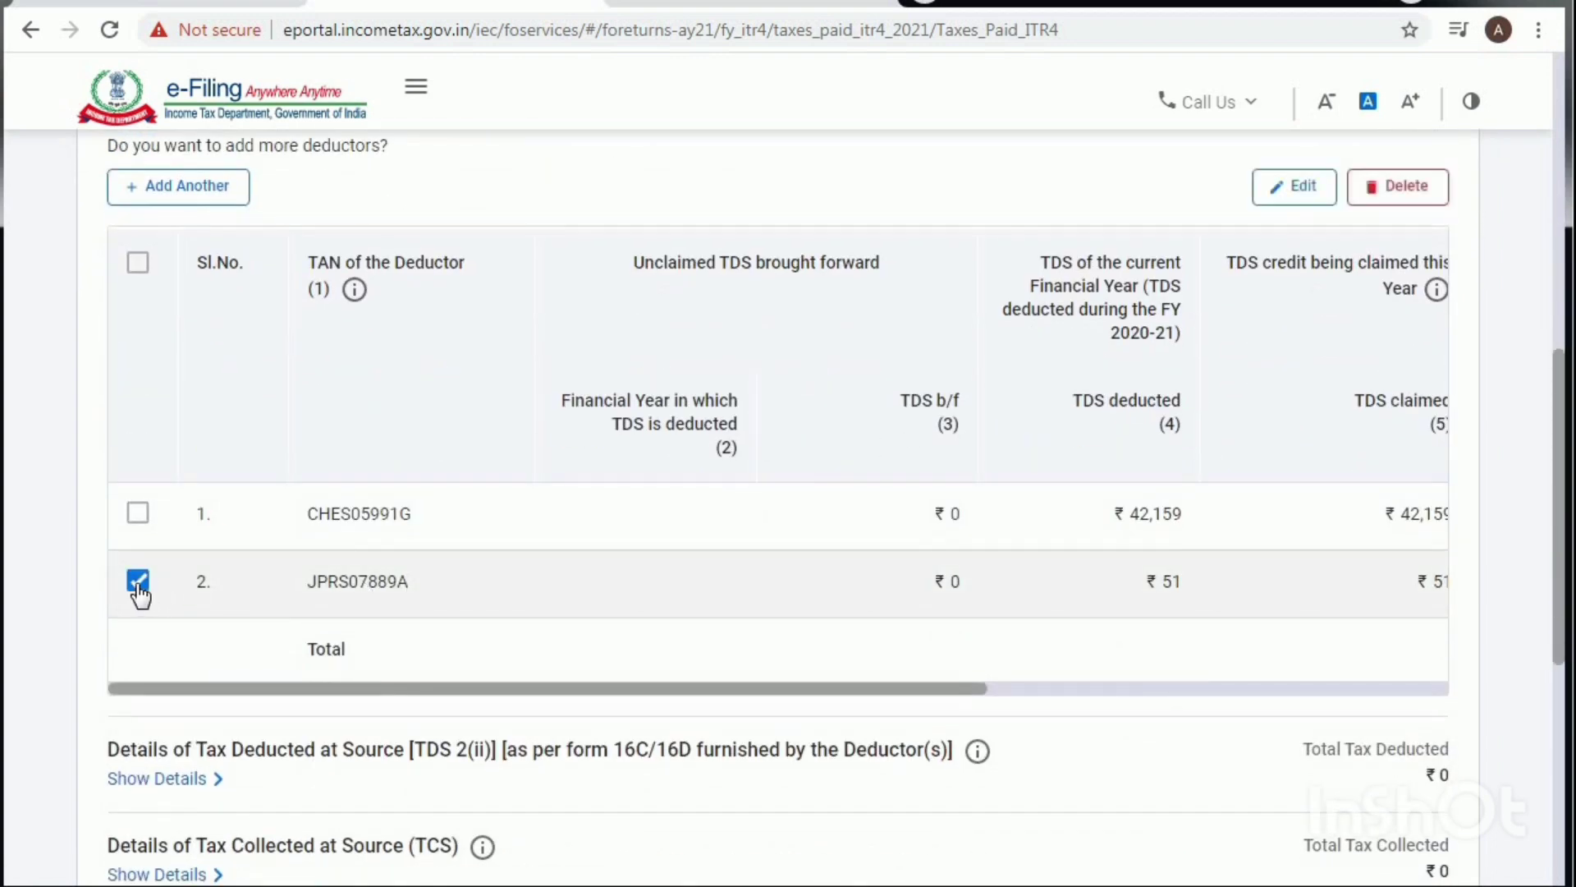
click(1293, 189)
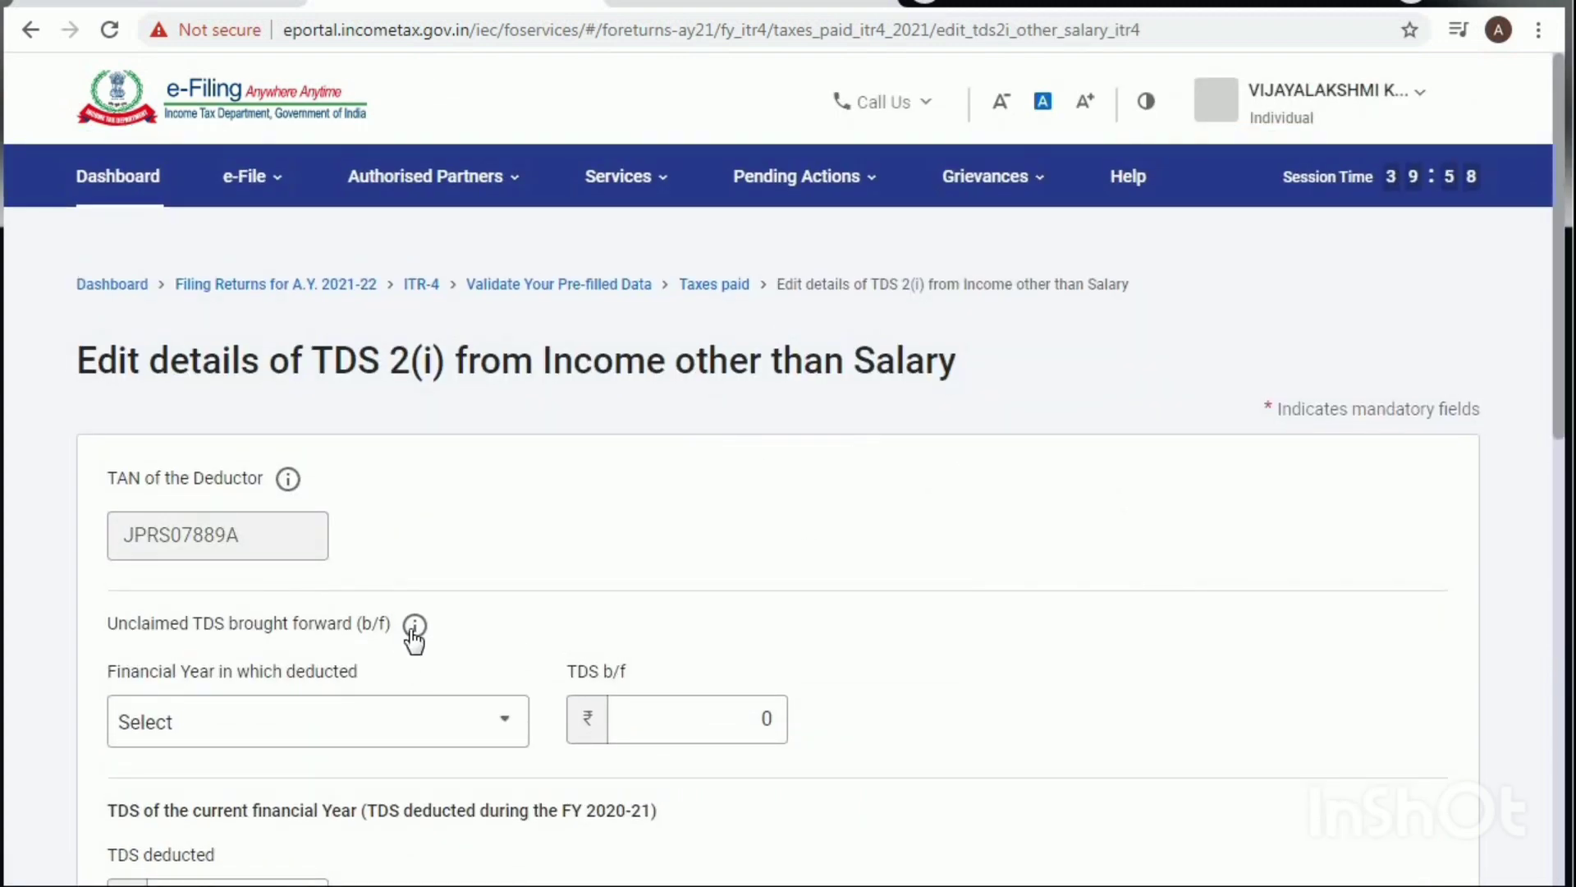
Step: Set the Corresponding Receipt's Head of Income to BP - Income from Business & Profession
scroll(414, 636, down, 2)
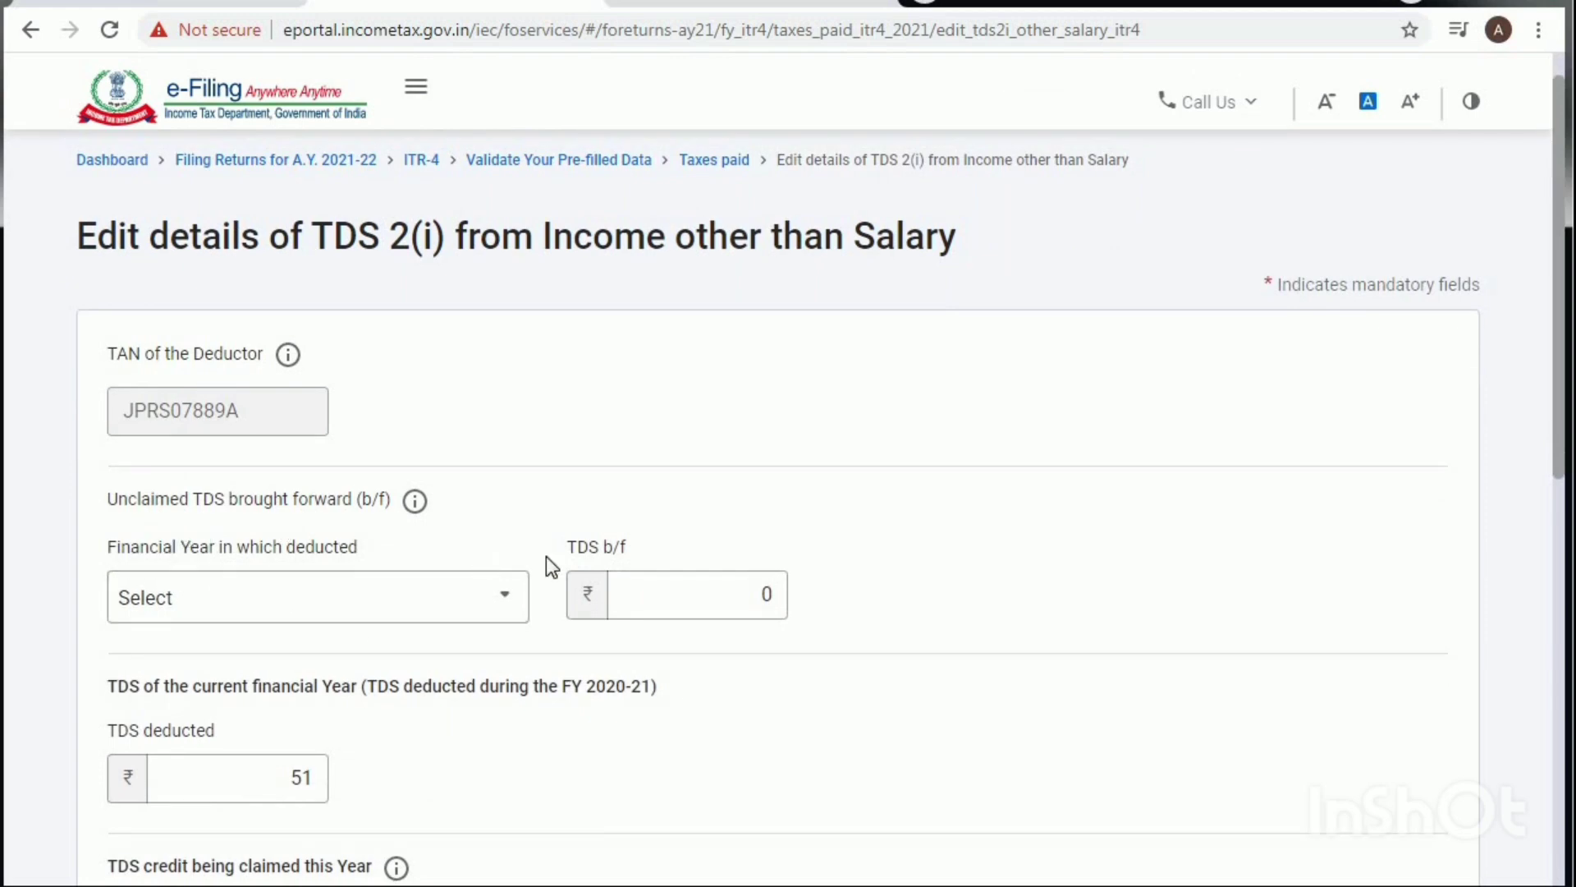
scroll(599, 574, down, 4)
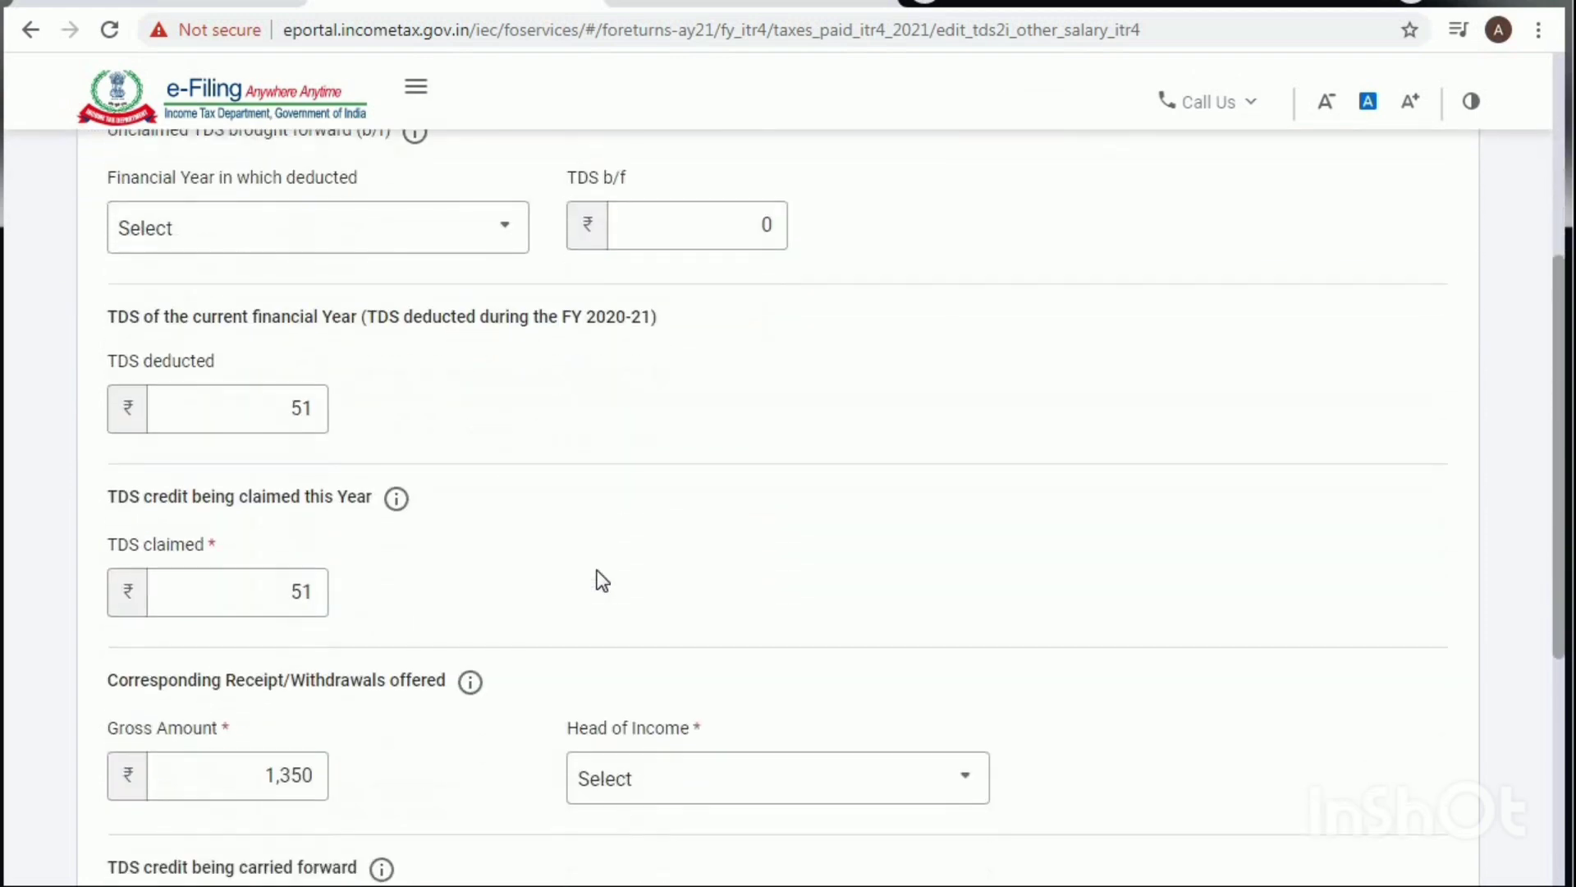
scroll(341, 461, up, 1)
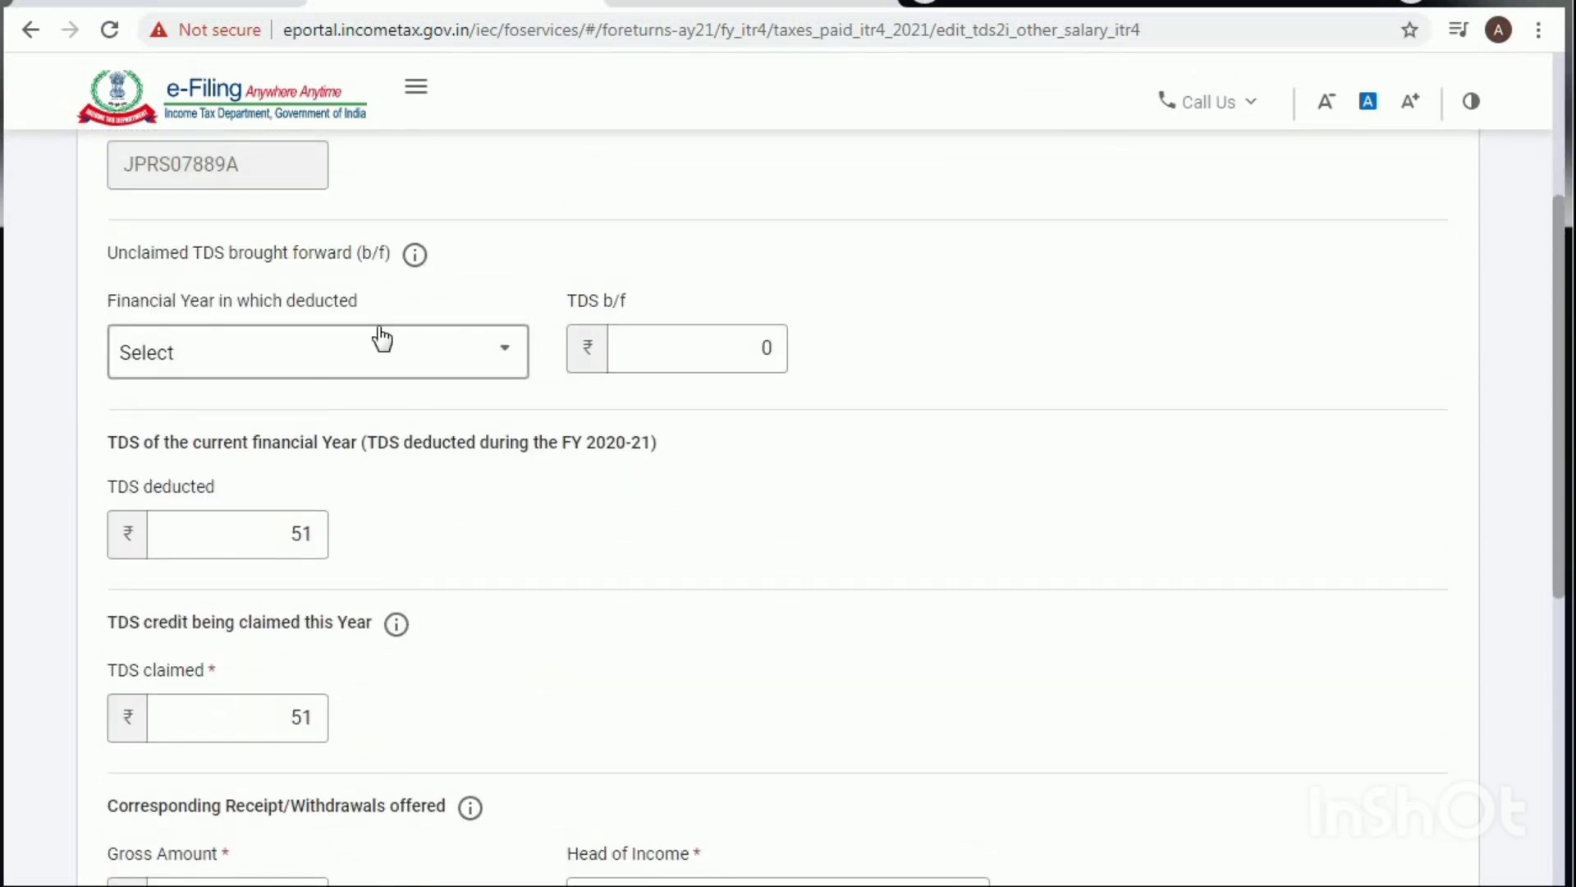
scroll(271, 435, up, 1)
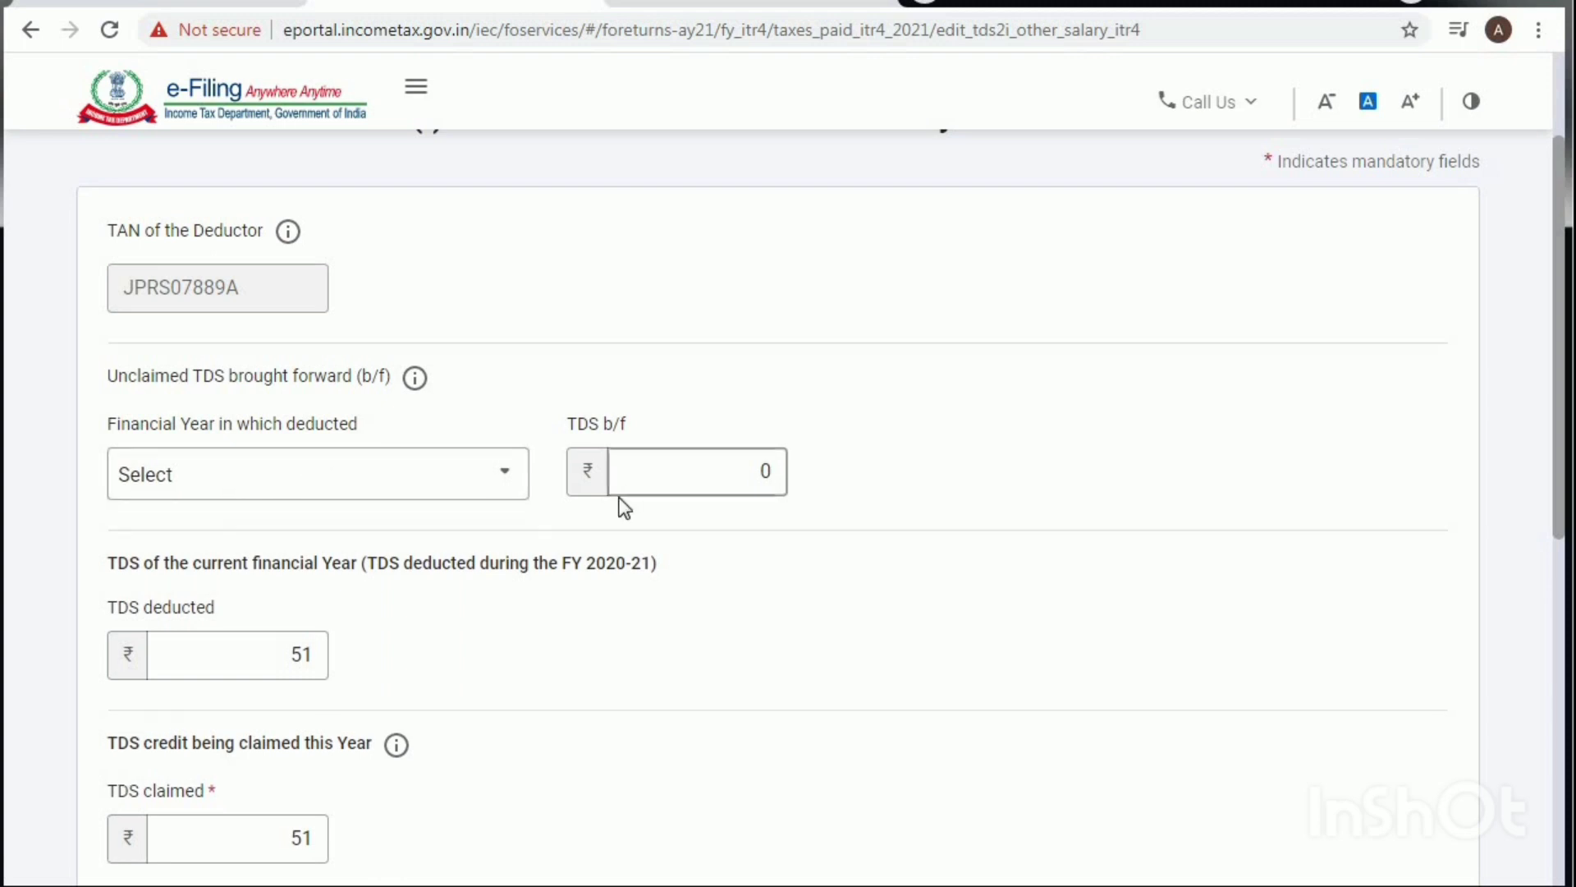
scroll(713, 607, down, 3)
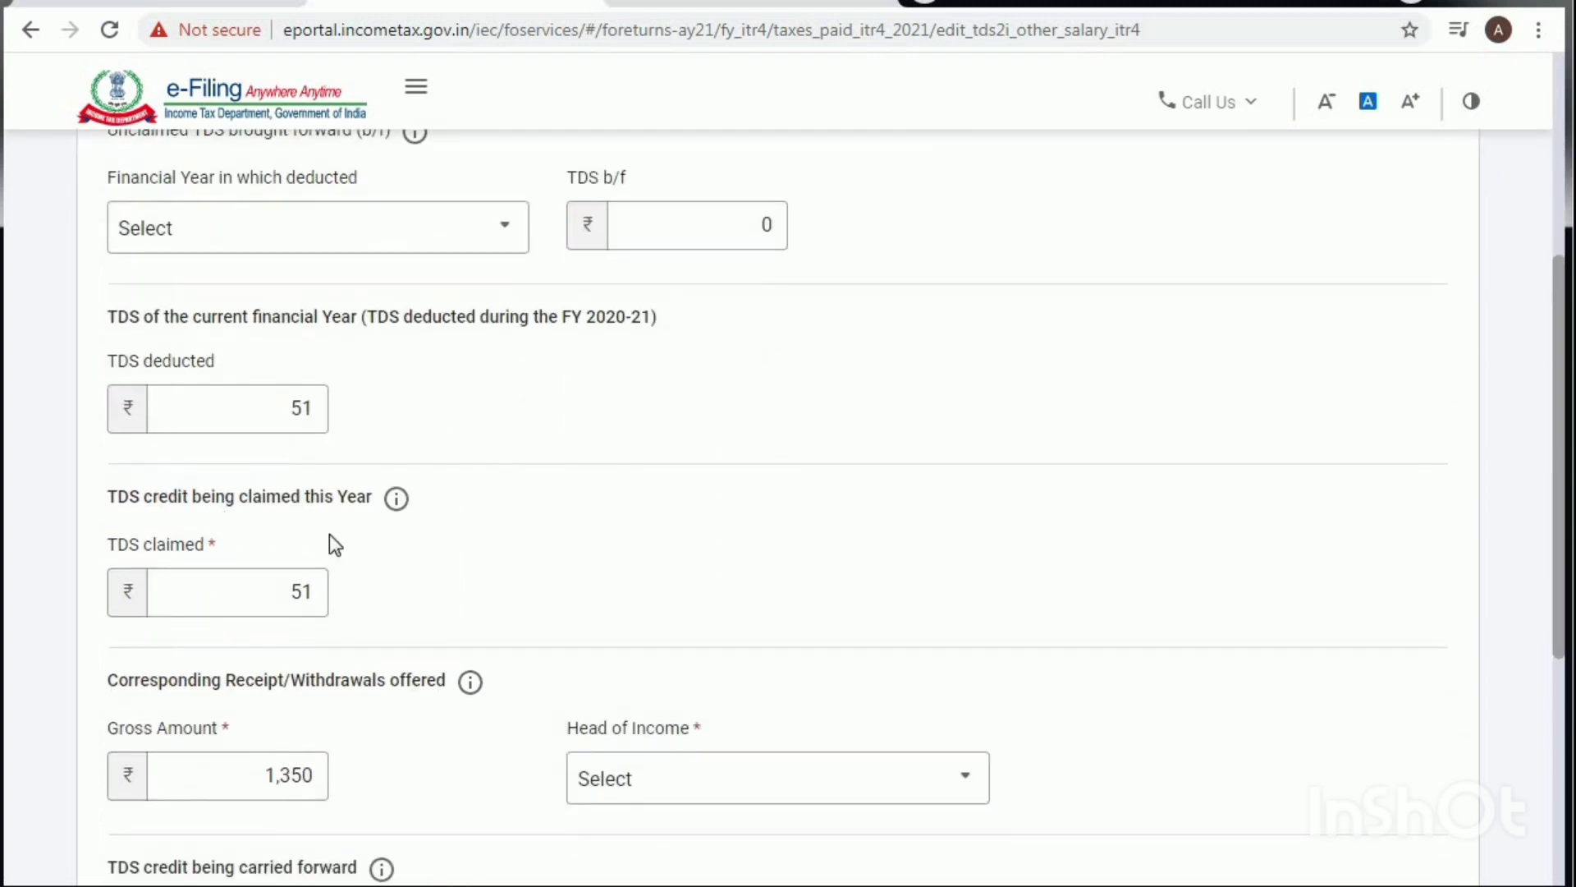
scroll(329, 591, down, 2)
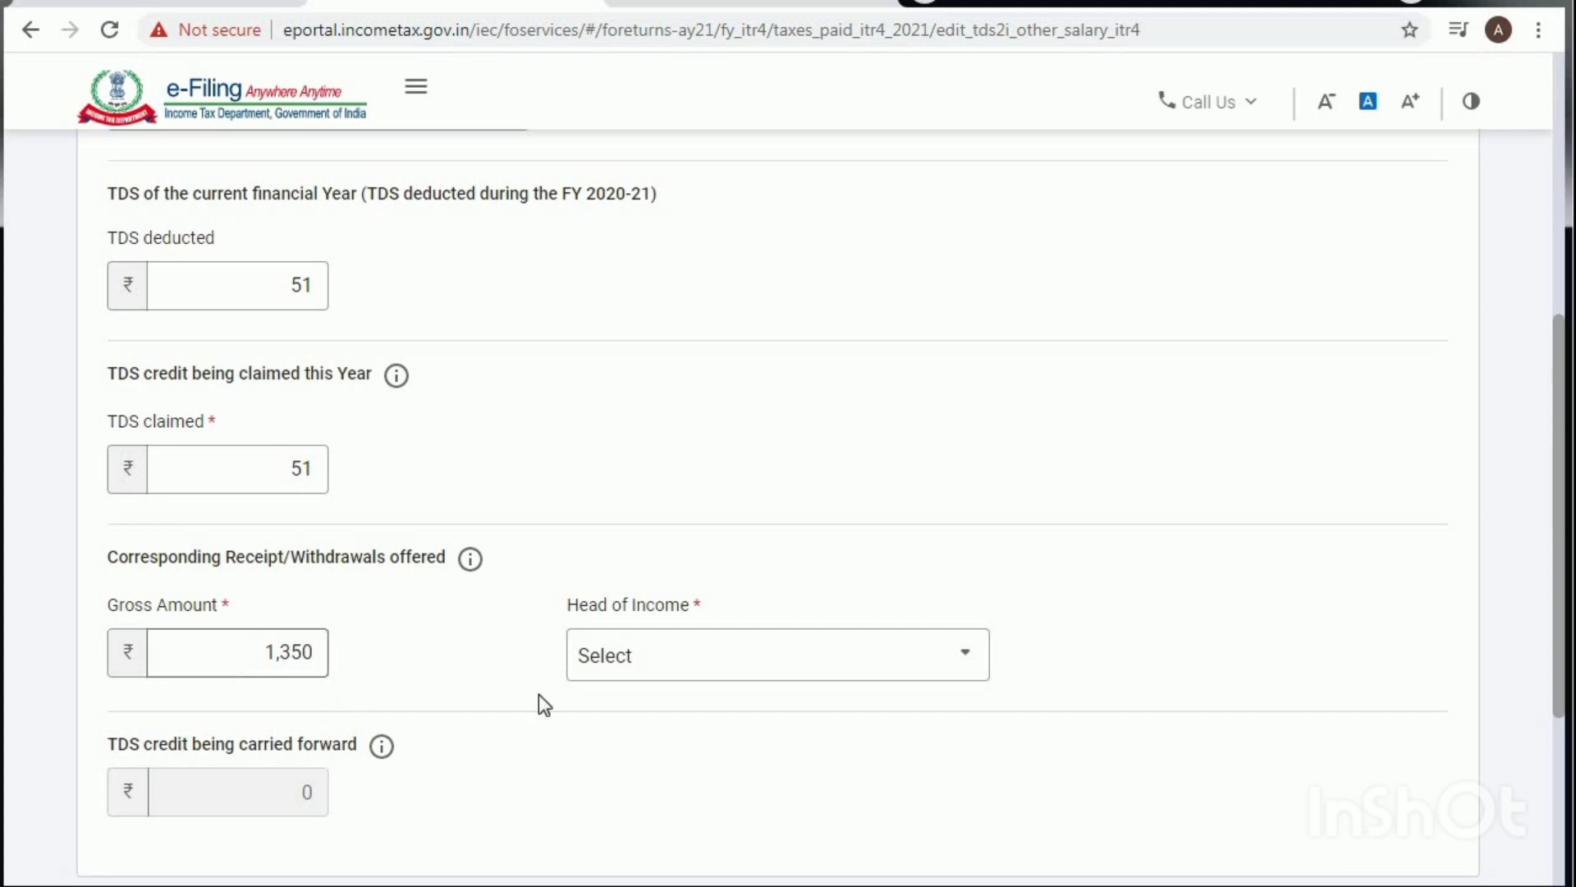
click(630, 659)
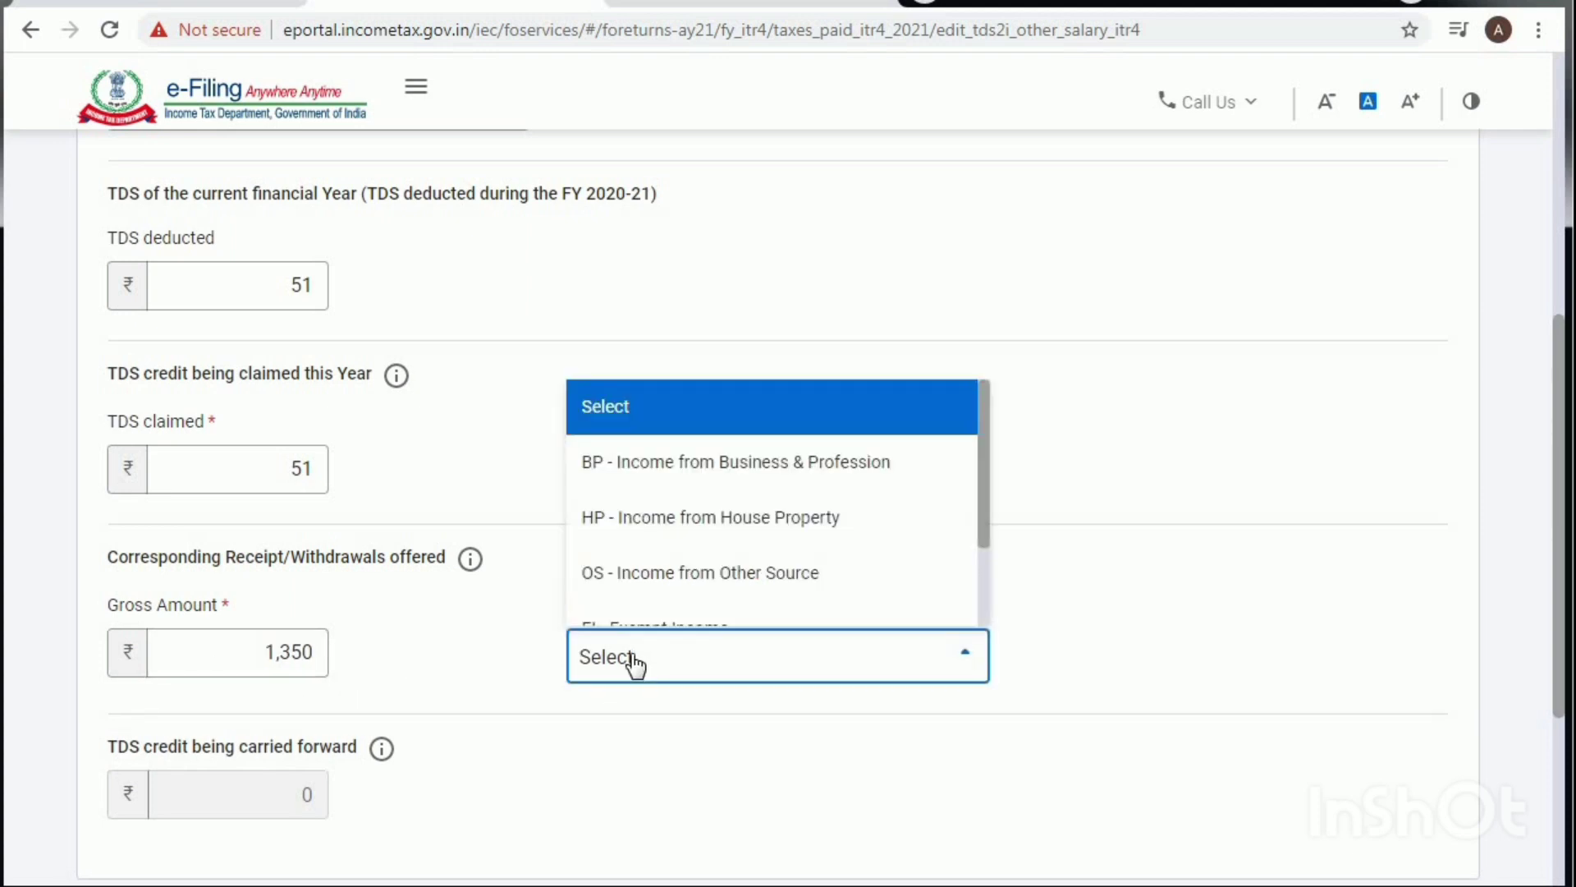
click(702, 465)
scroll(723, 689, down, 4)
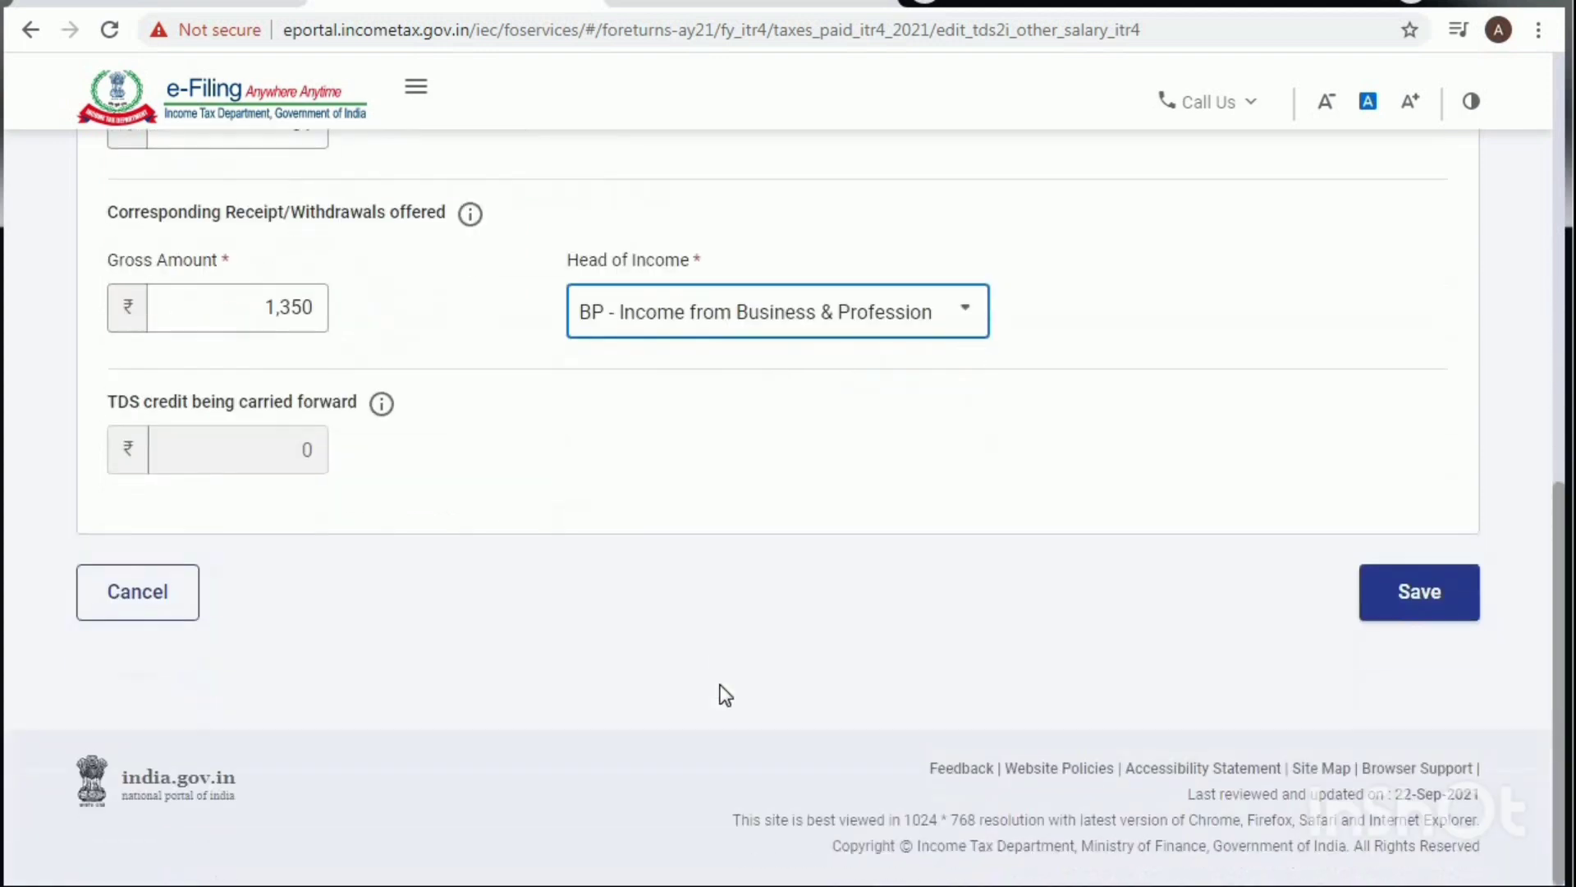
Step: Save the second deductor's TDS entry and confirm Taxes Paid totalling ₹42,210
click(1420, 611)
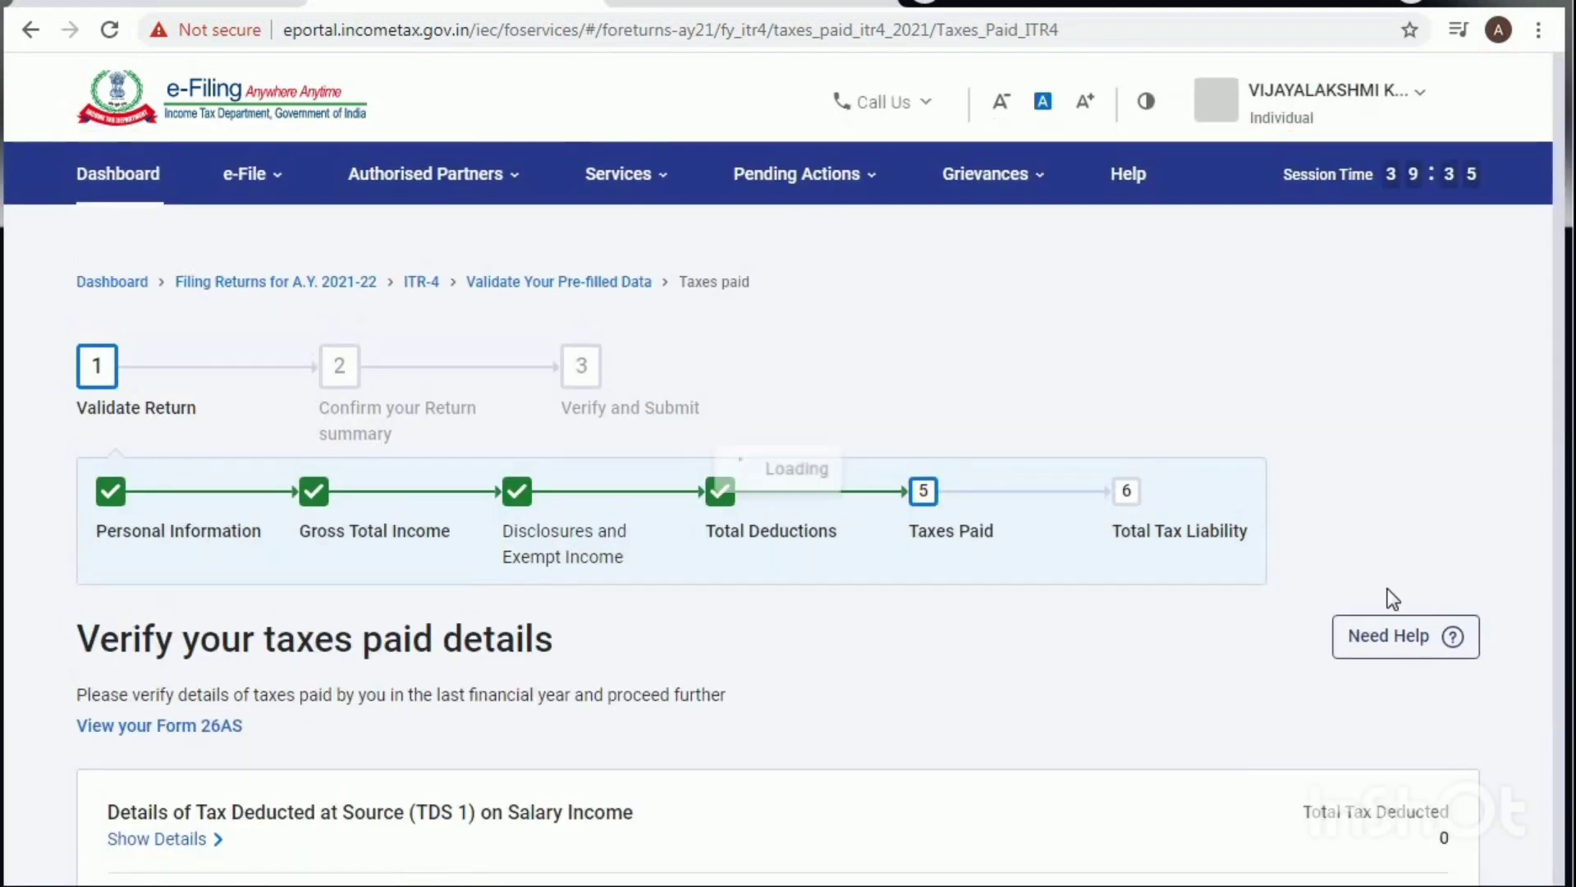
scroll(660, 767, down, 5)
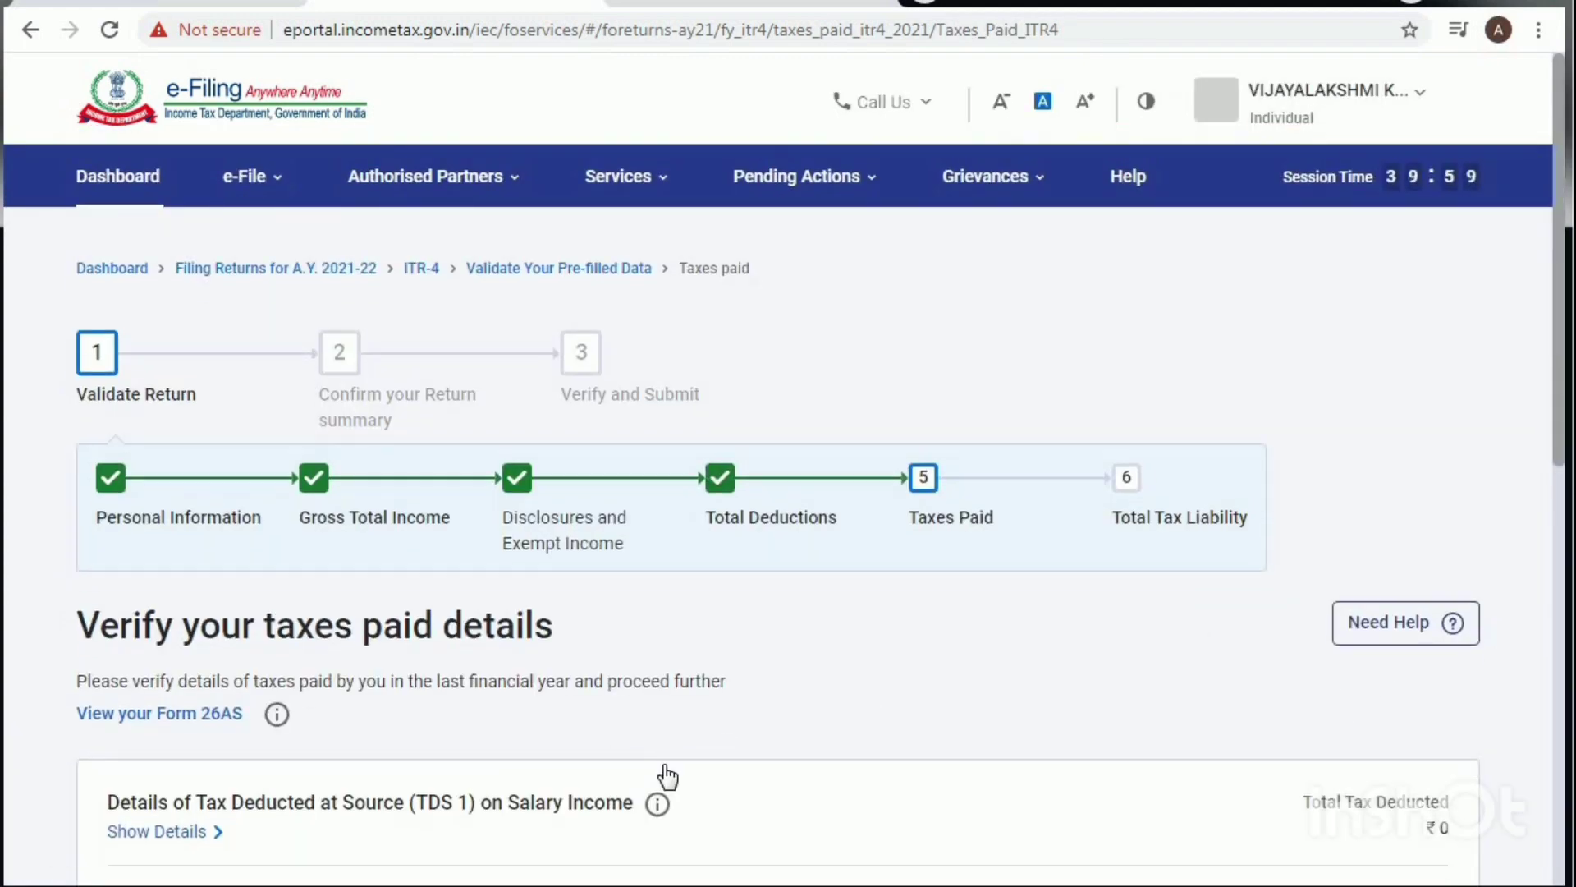
scroll(668, 775, down, 4)
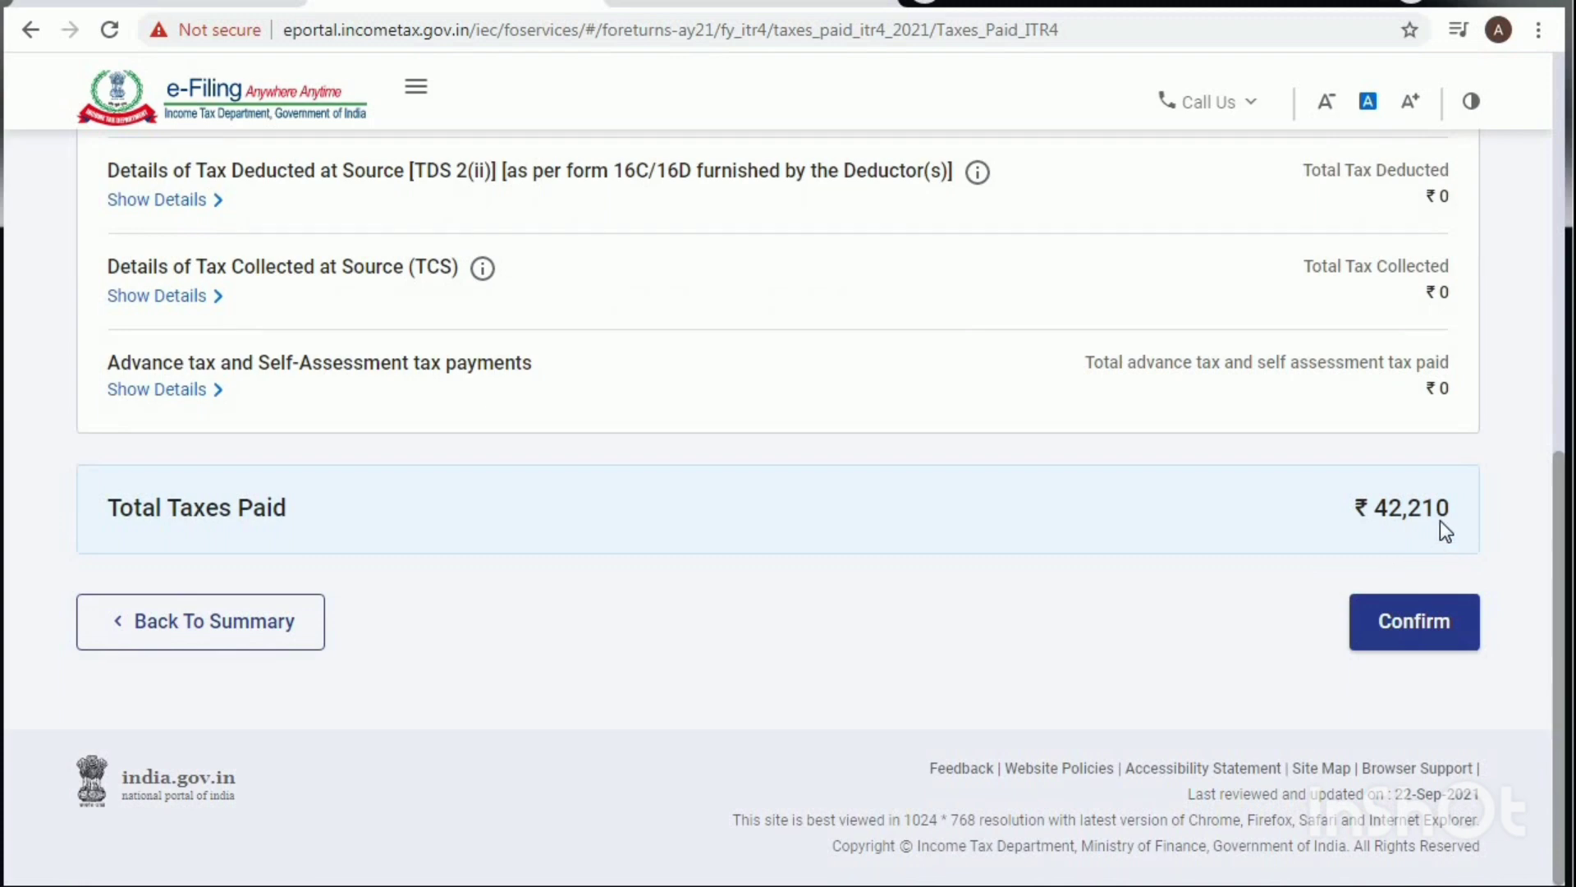
click(1409, 635)
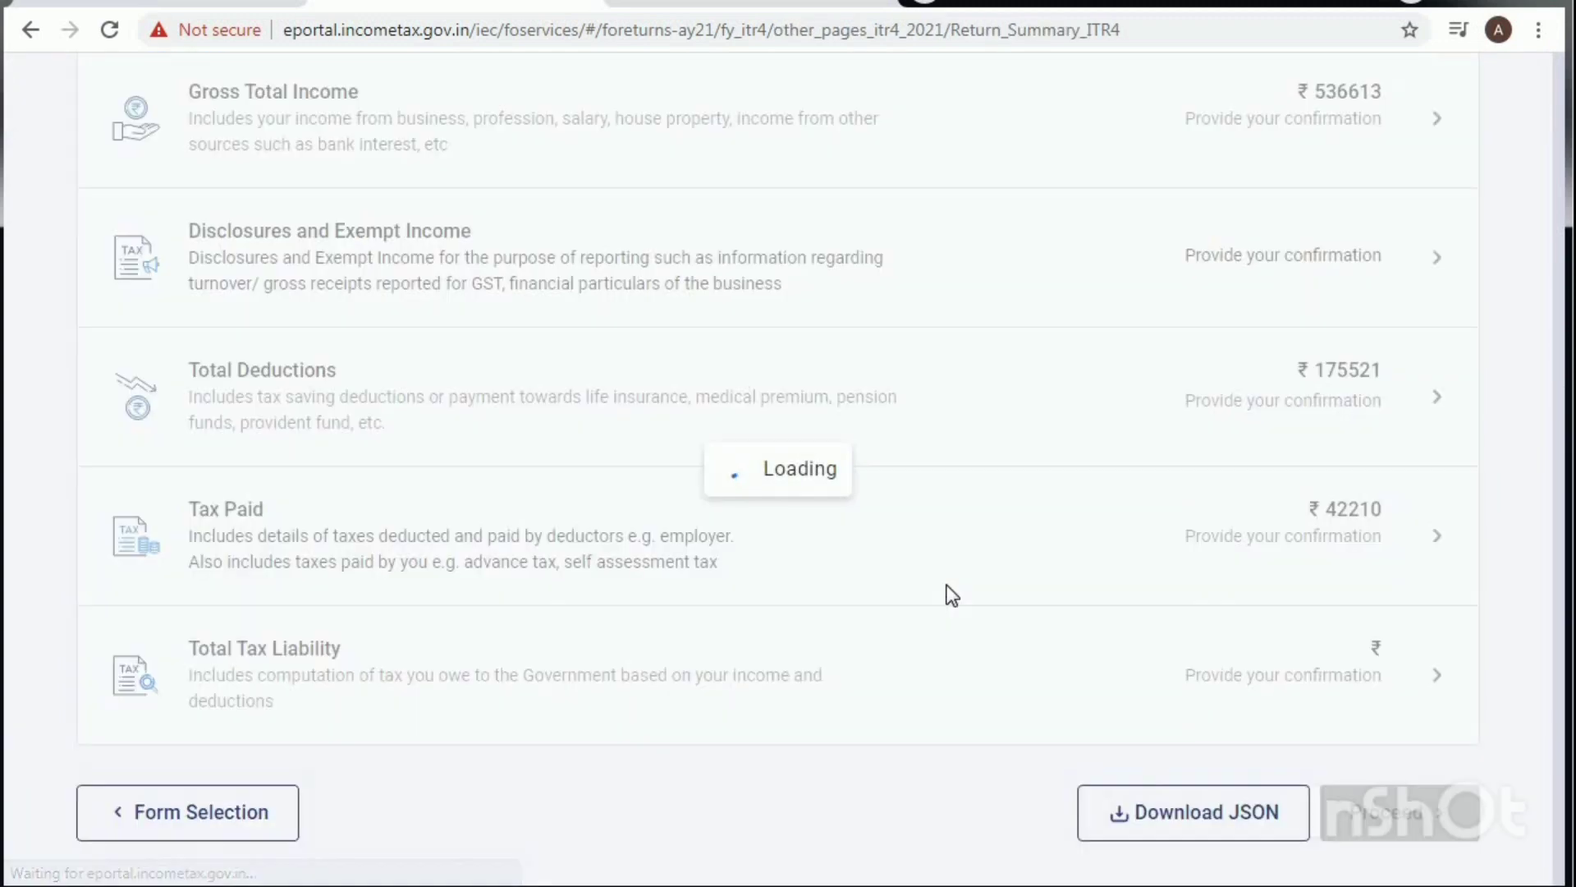
scroll(948, 597, down, 3)
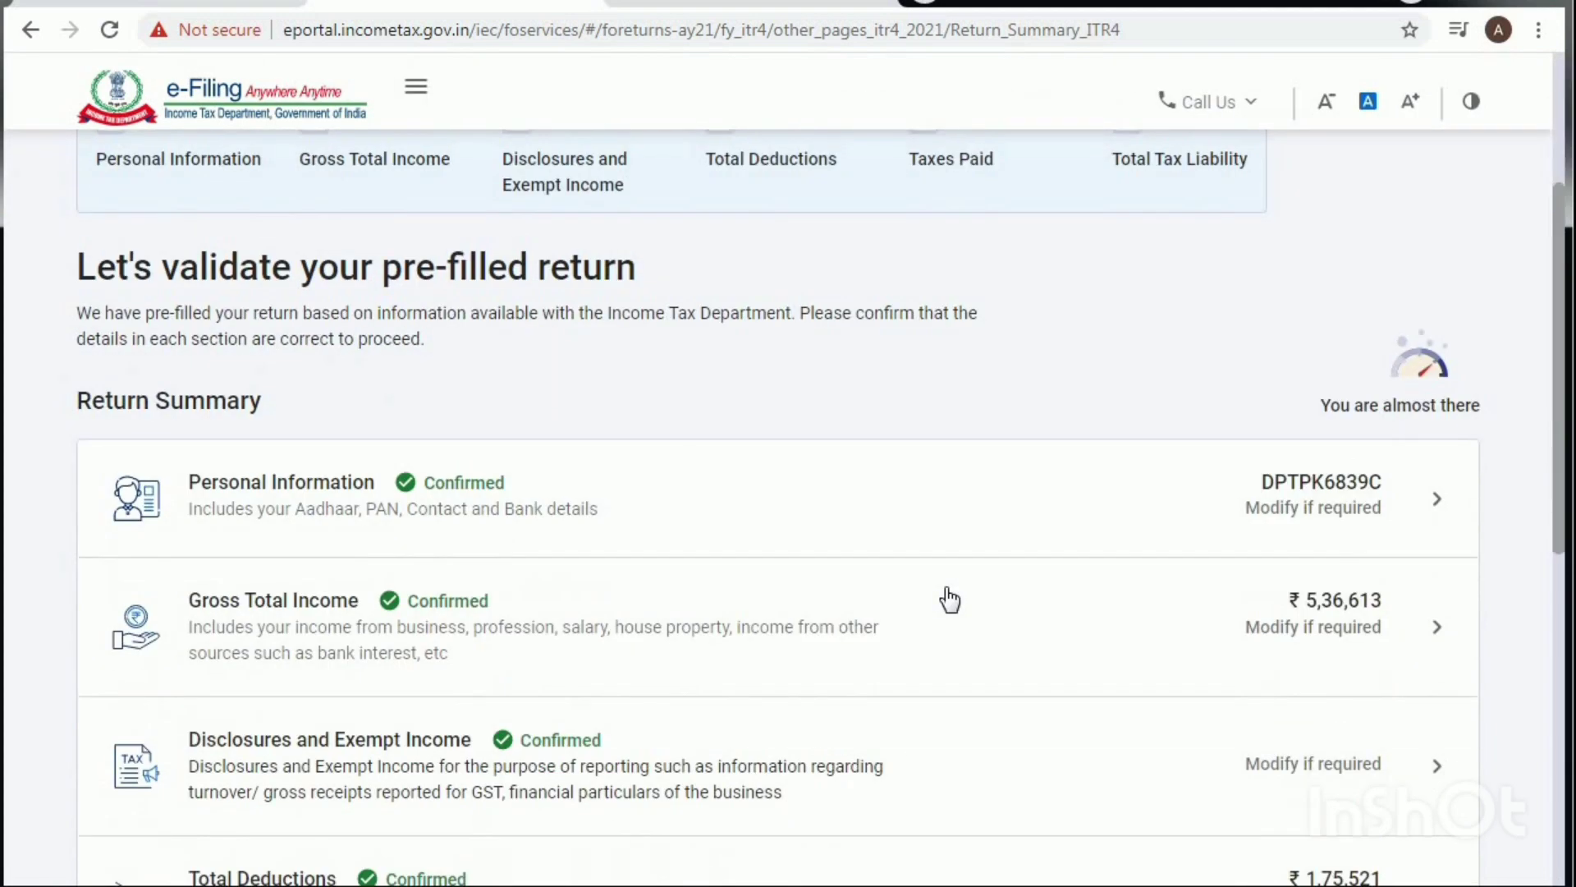
scroll(950, 600, down, 3)
scroll(950, 599, down, 2)
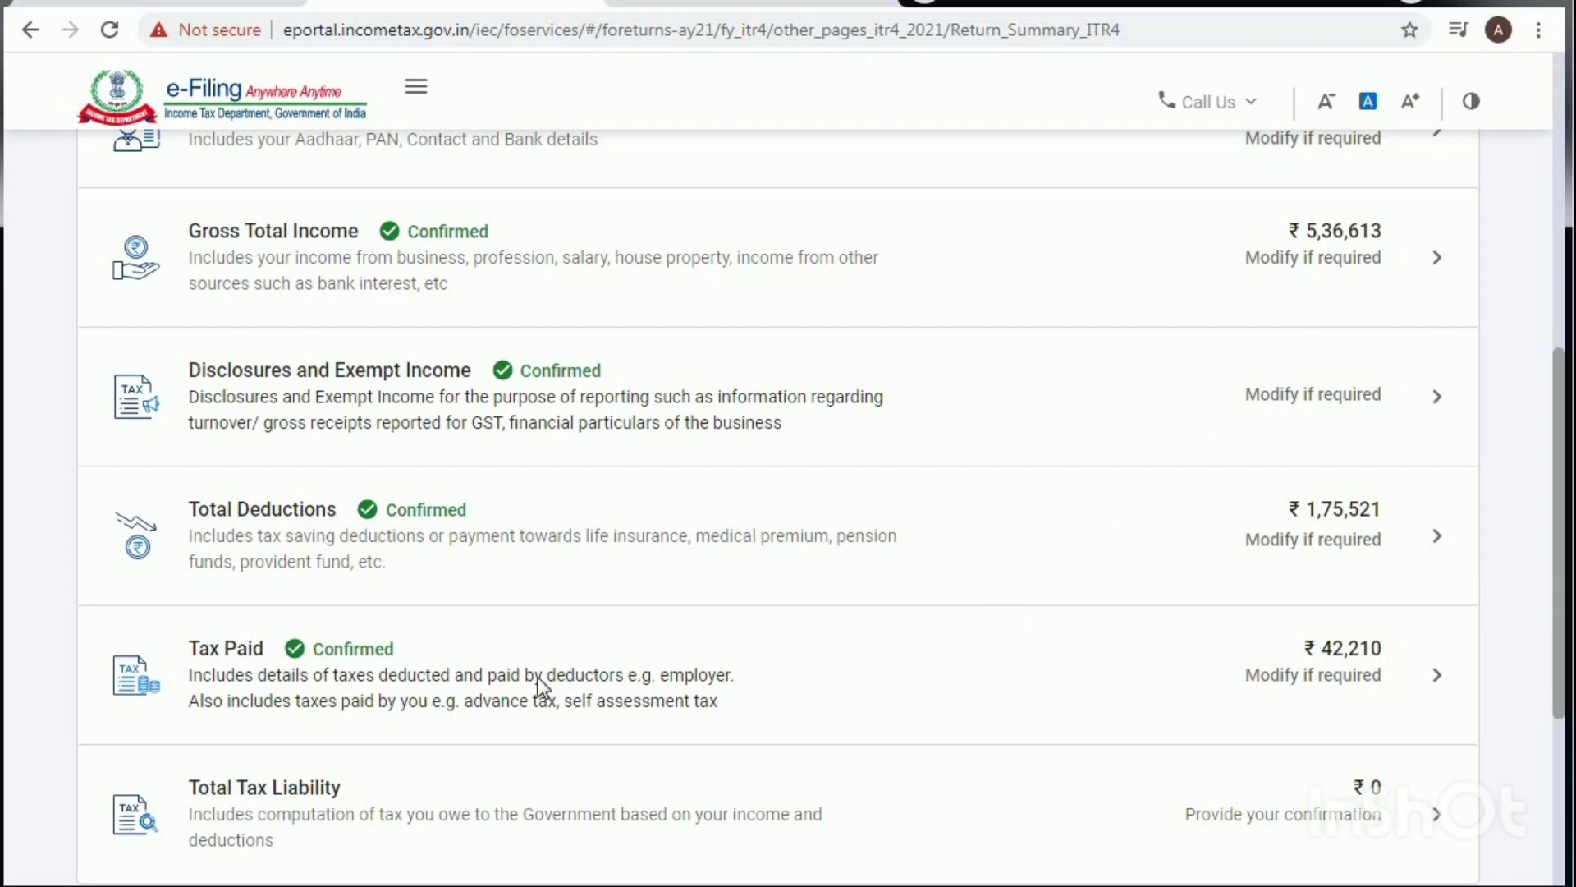
scroll(546, 689, down, 3)
Step: Review the Total Tax Liability computation with ₹0 payable and confirm it
click(326, 546)
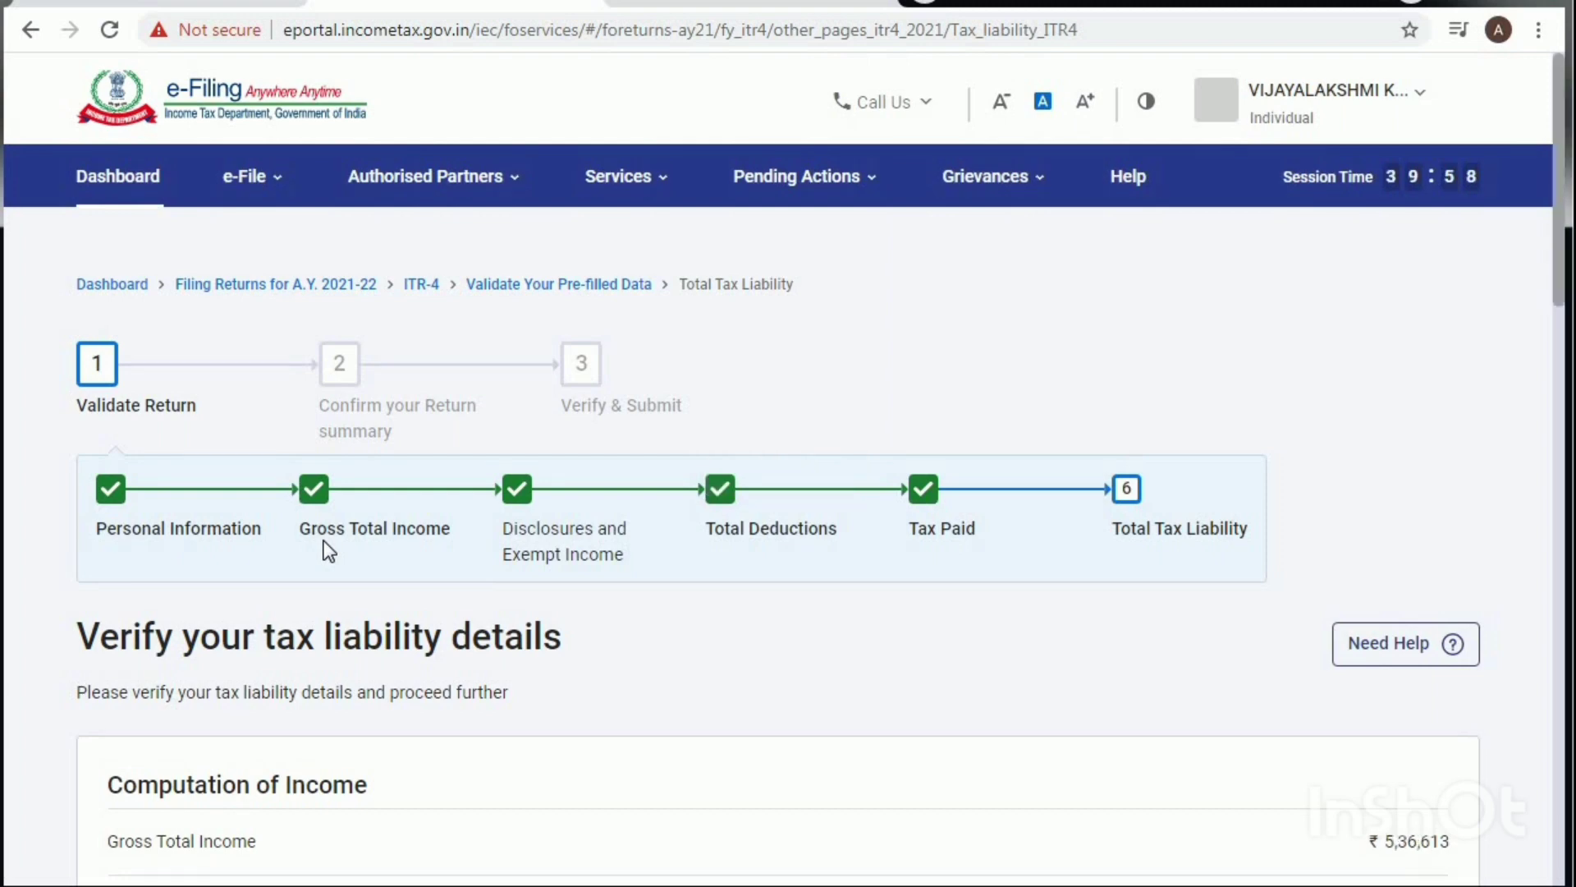
scroll(324, 545, down, 7)
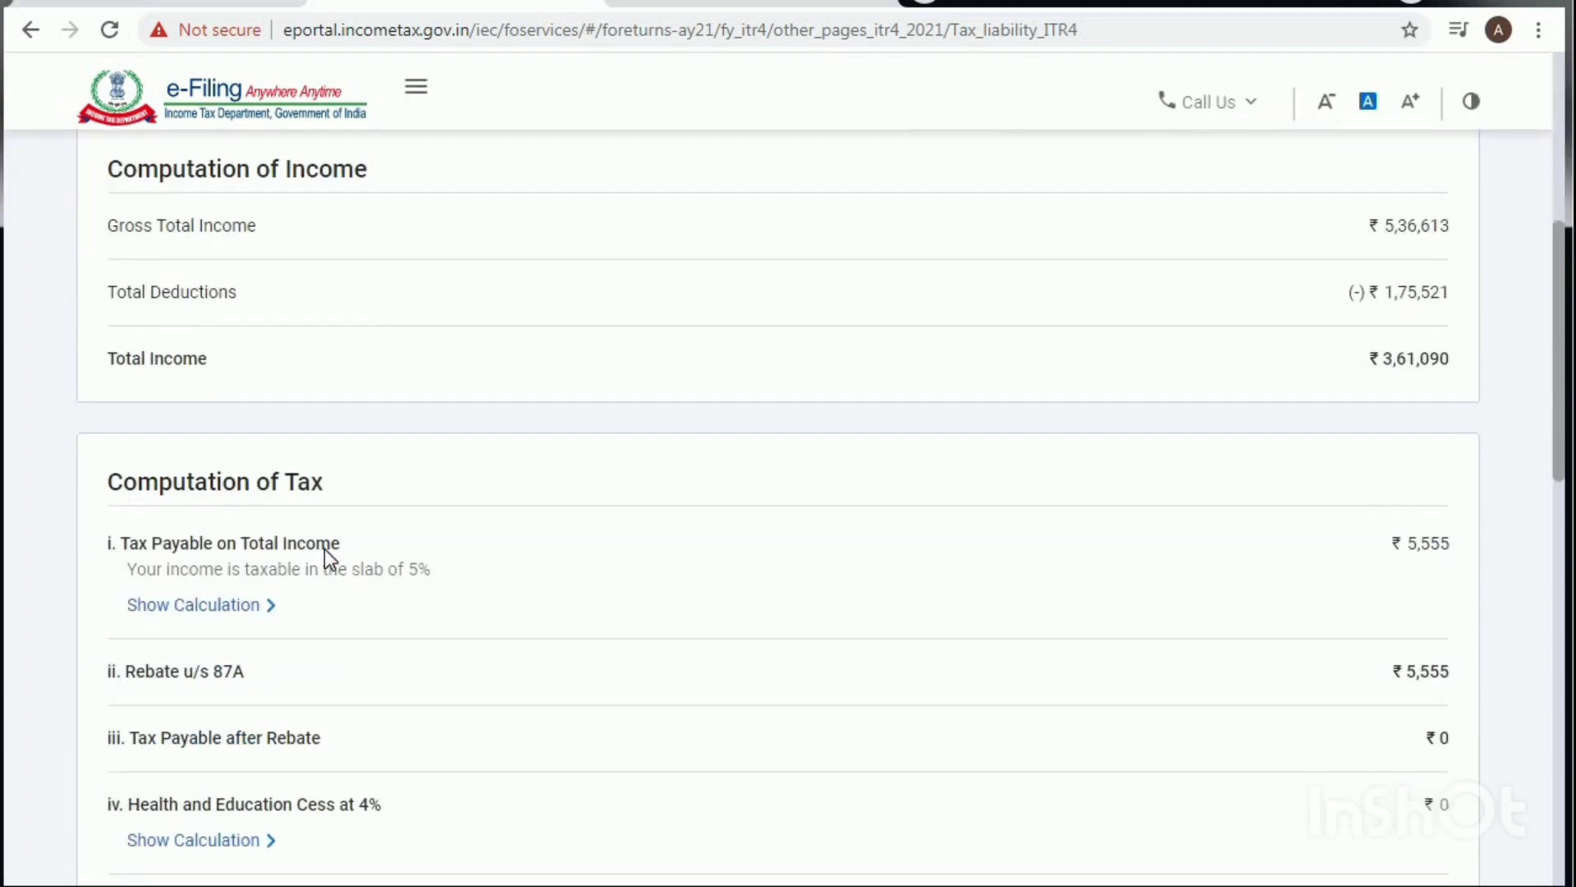
scroll(323, 548, up, 4)
scroll(327, 559, down, 7)
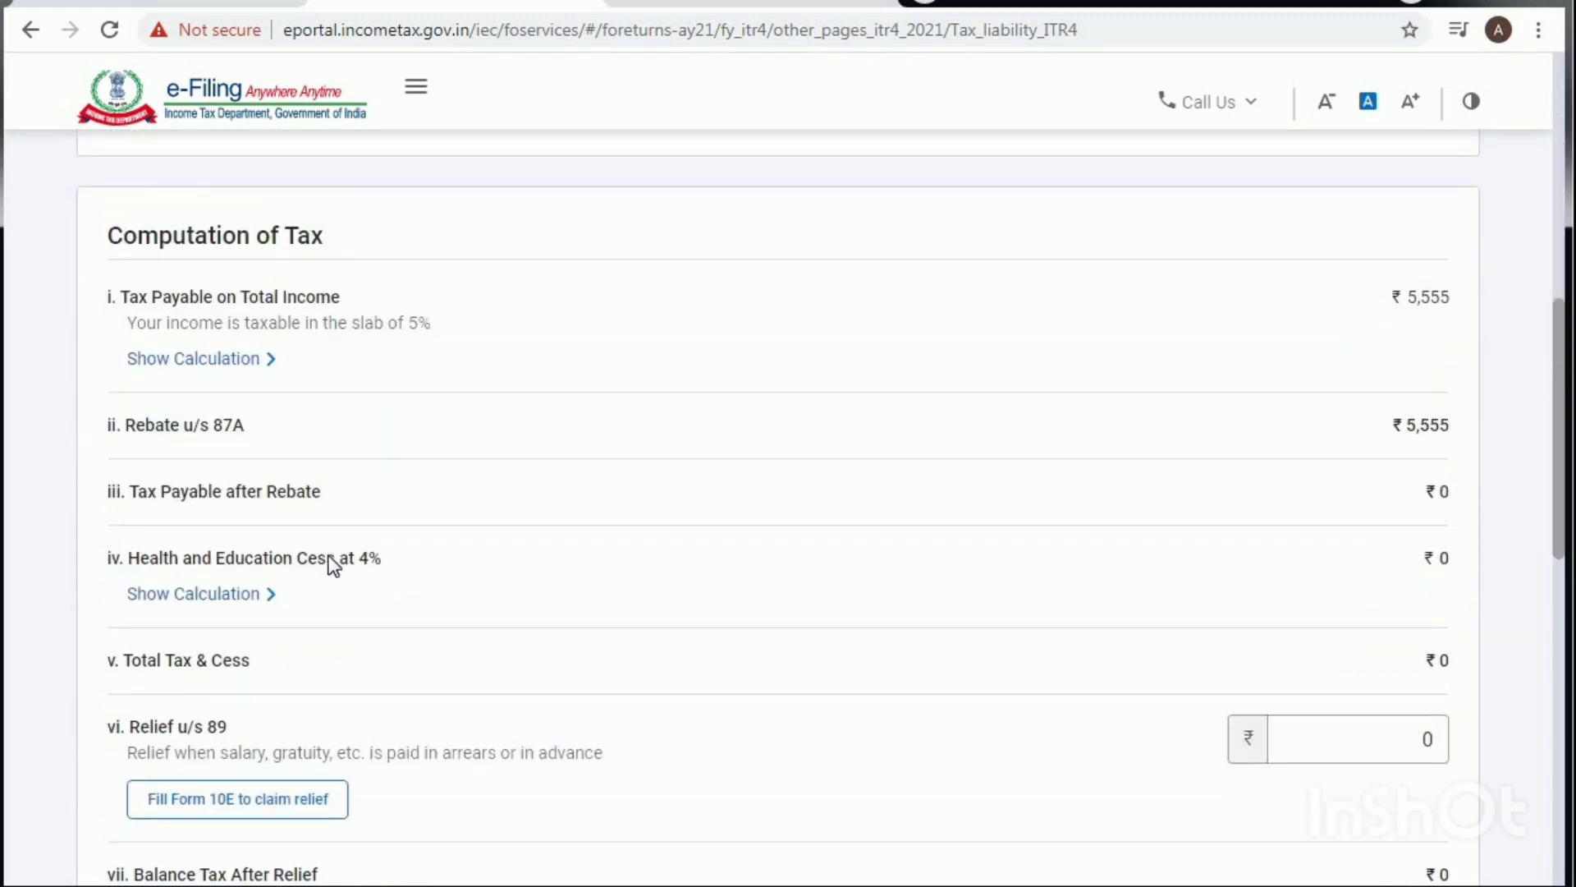
scroll(331, 563, up, 6)
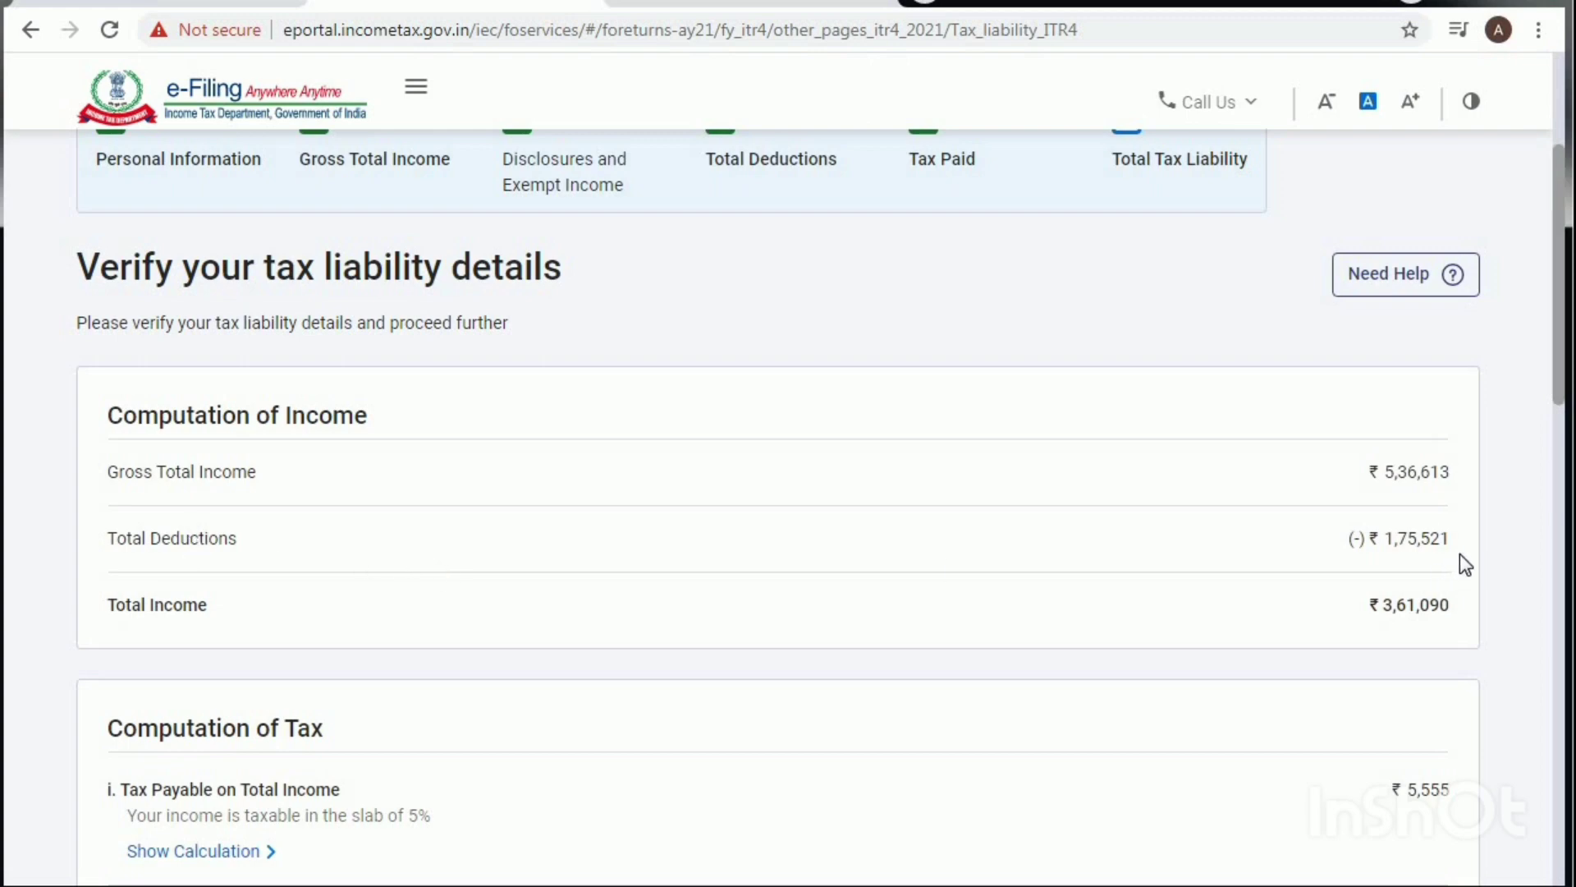
scroll(1166, 624, down, 4)
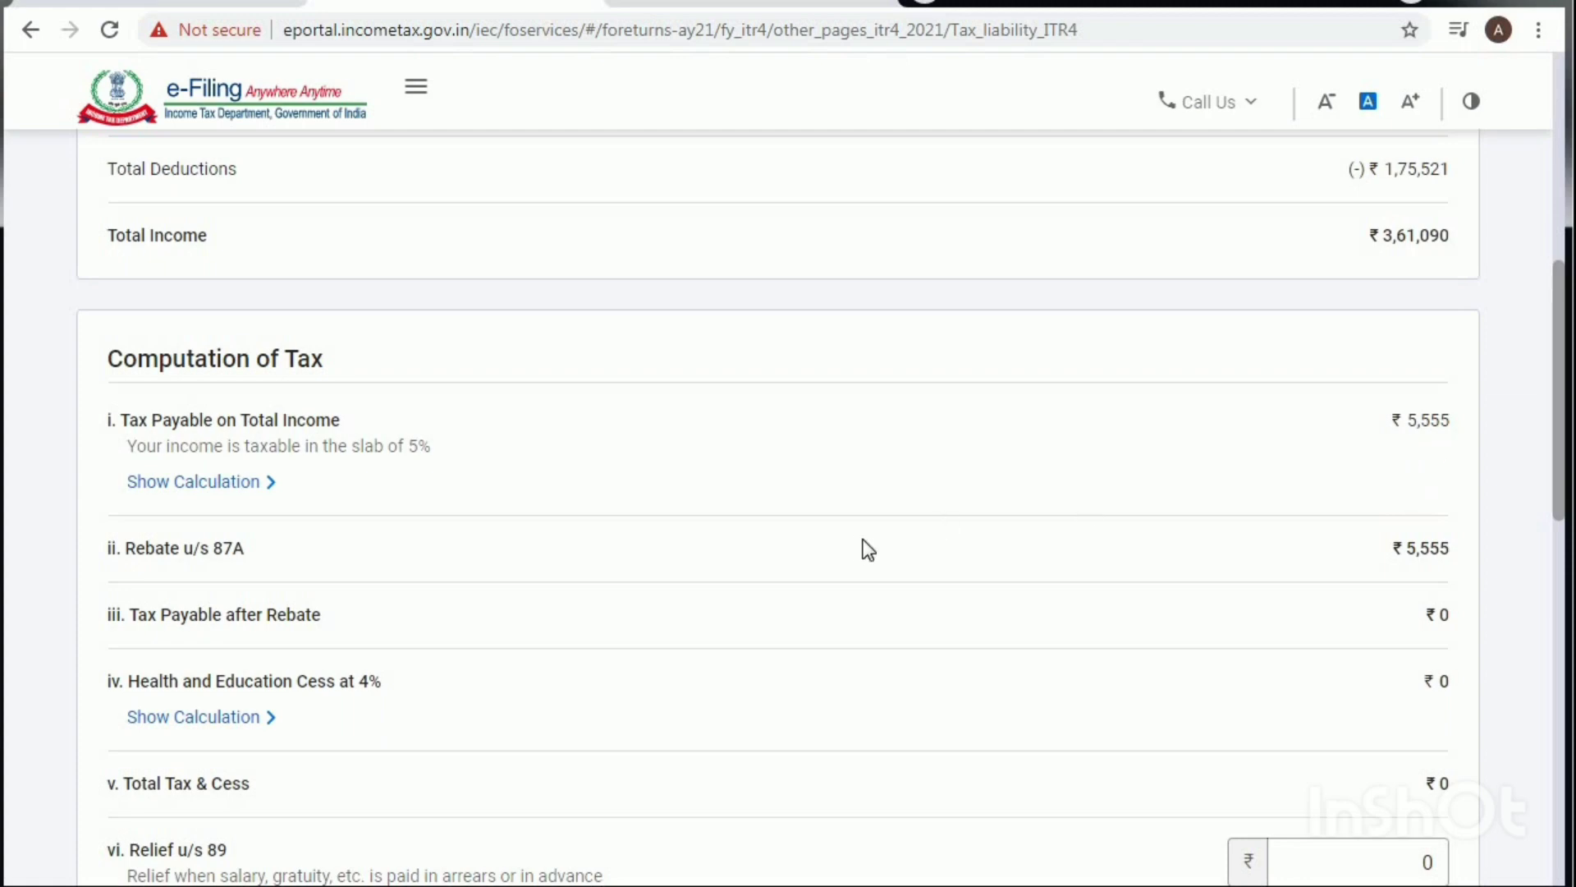
scroll(867, 549, down, 3)
scroll(870, 548, down, 10)
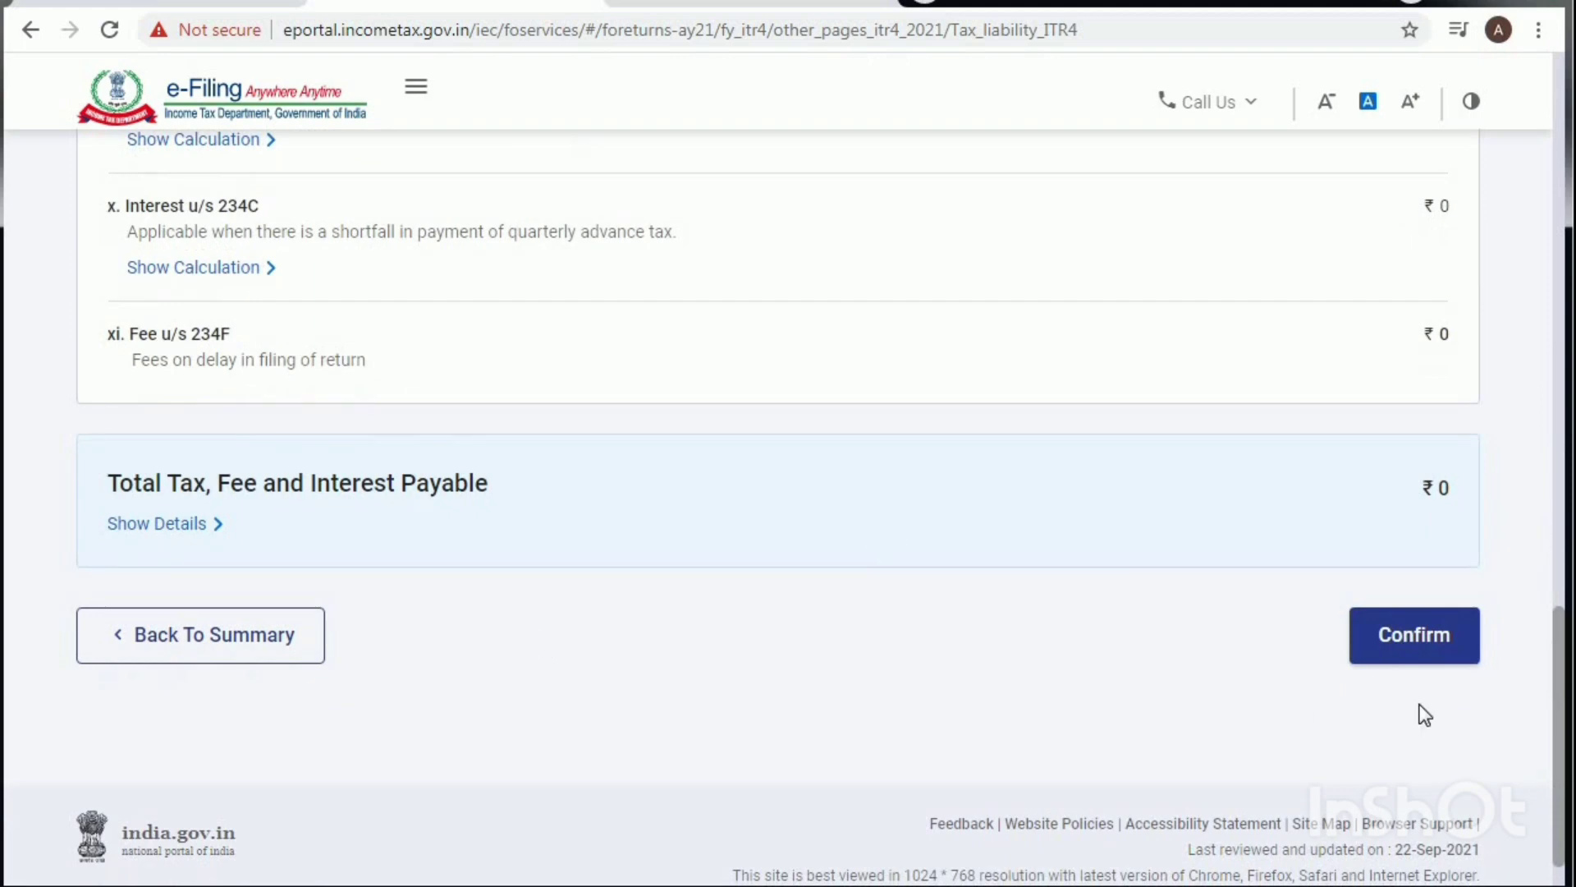
click(1421, 639)
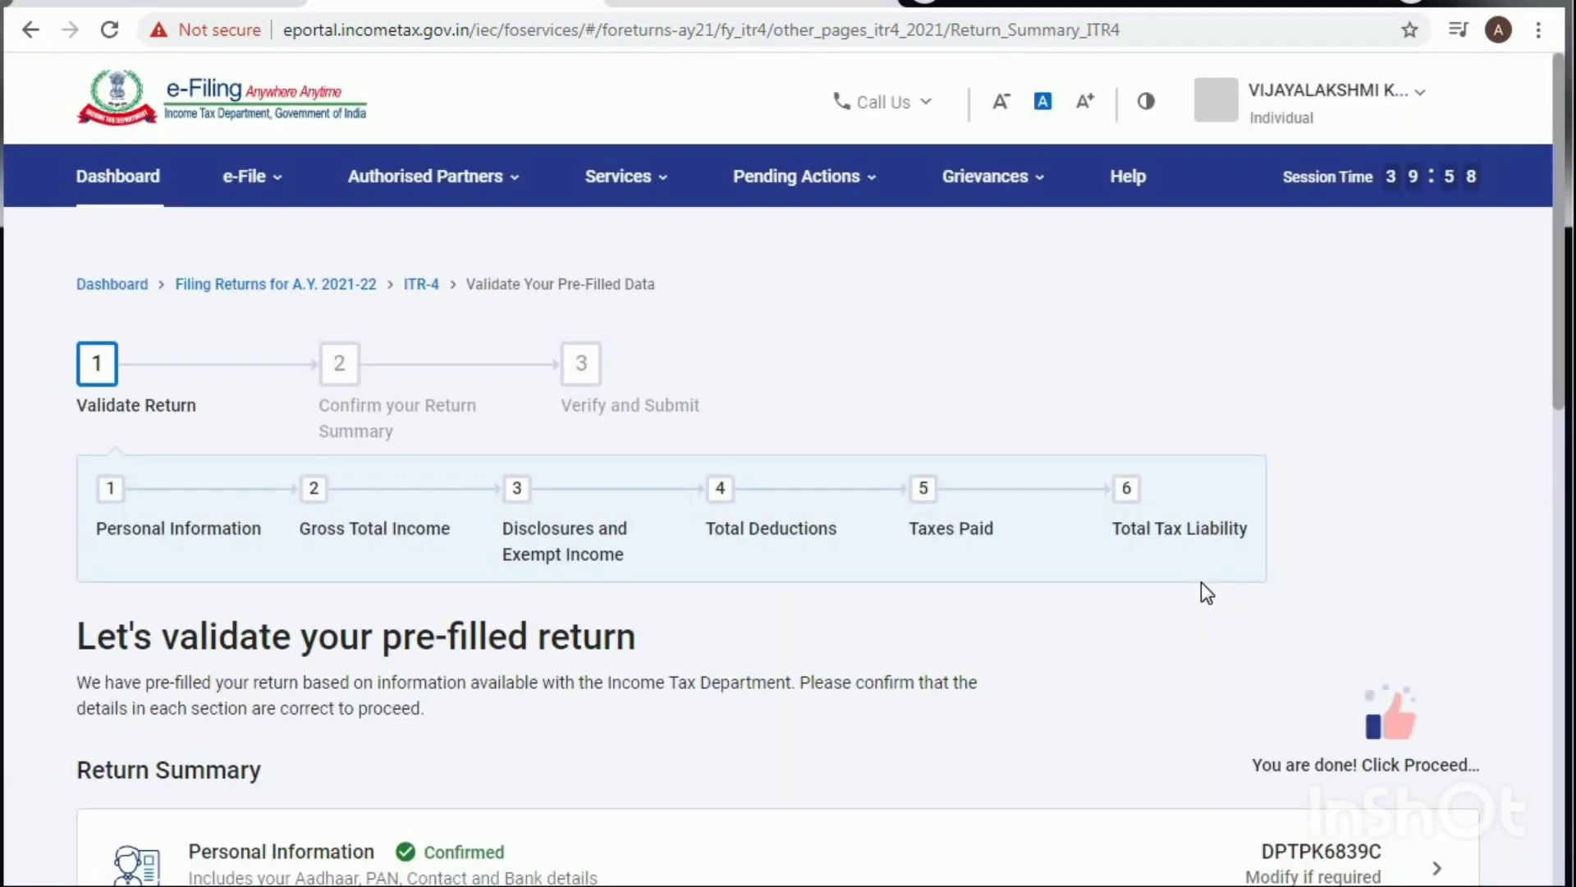
Step: Confirm the return summary showing the ₹42,210 refund and proceed
scroll(1097, 573, down, 10)
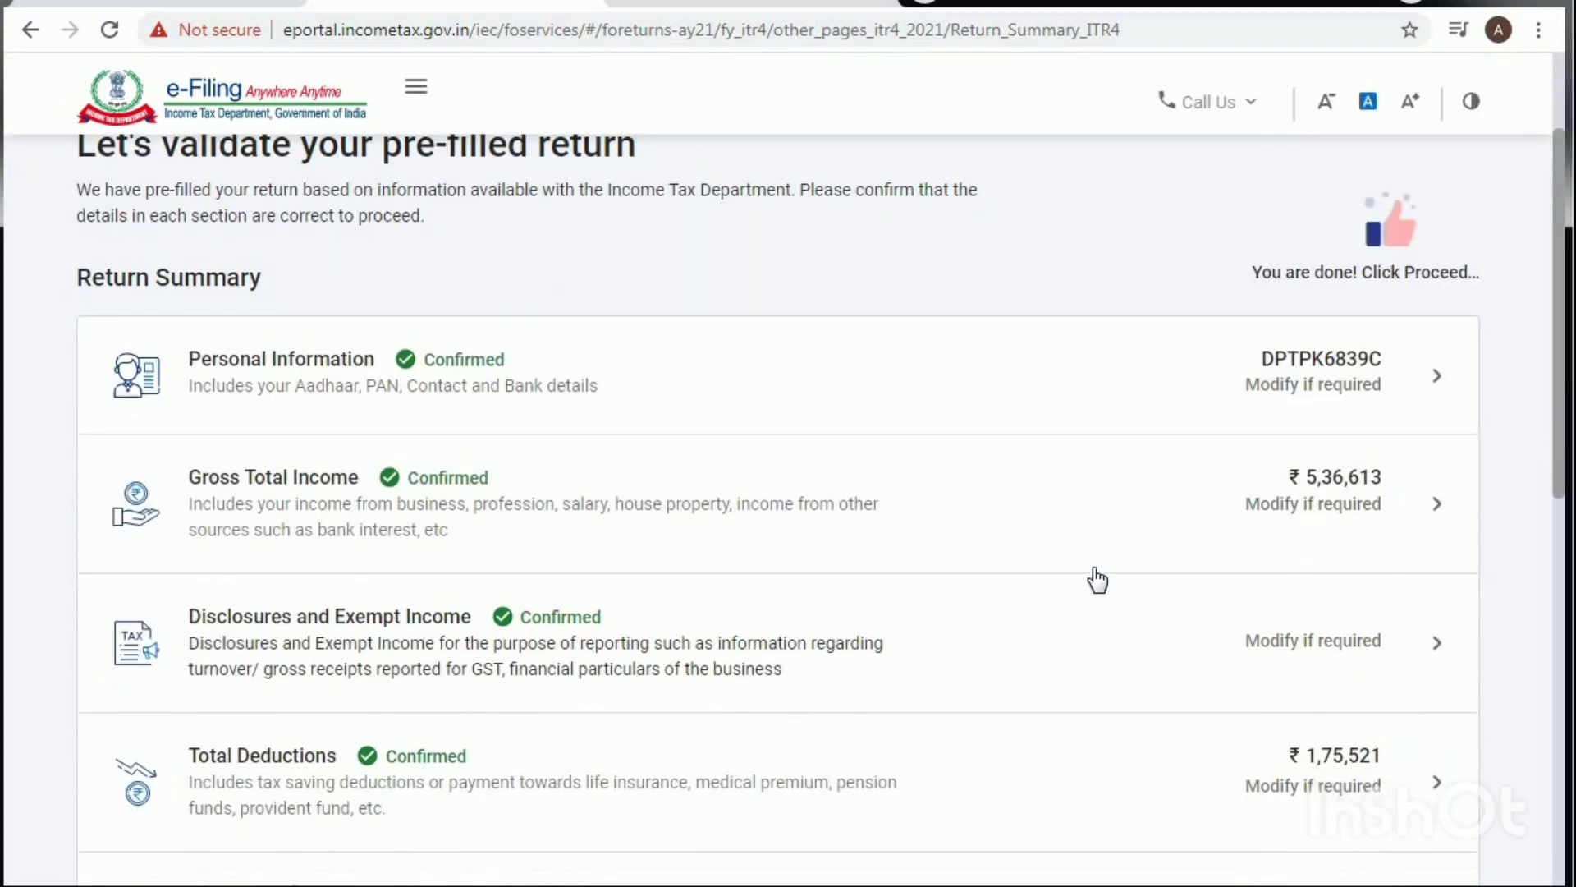
scroll(1111, 585, down, 4)
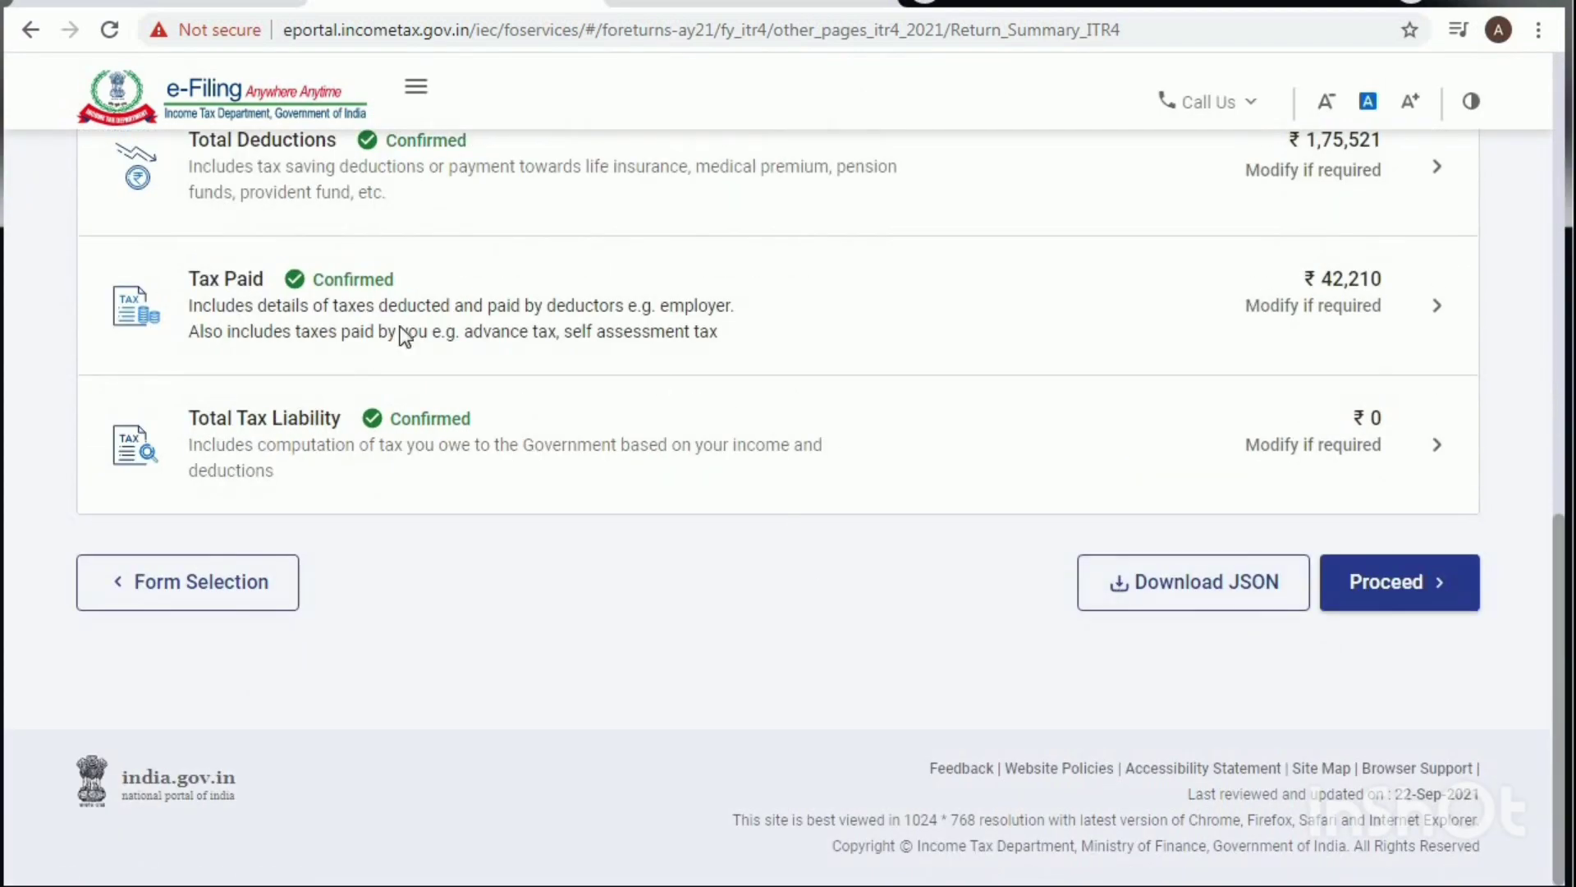
click(1393, 582)
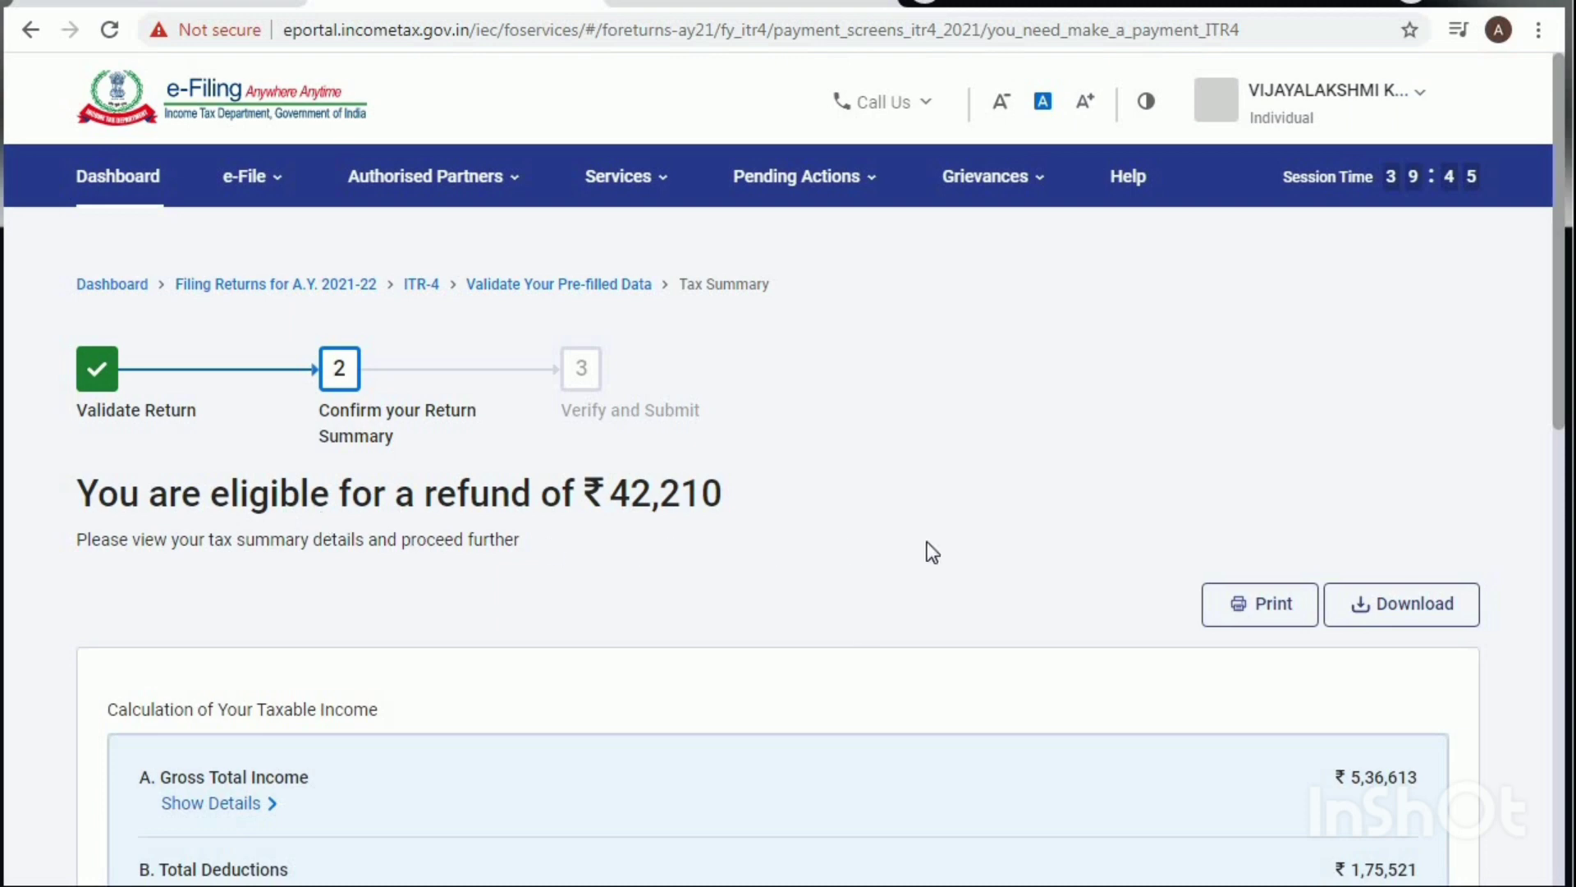
Step: Go to Preview Return and accept the declaration that the return details are correct
scroll(707, 619, down, 5)
scroll(708, 615, down, 5)
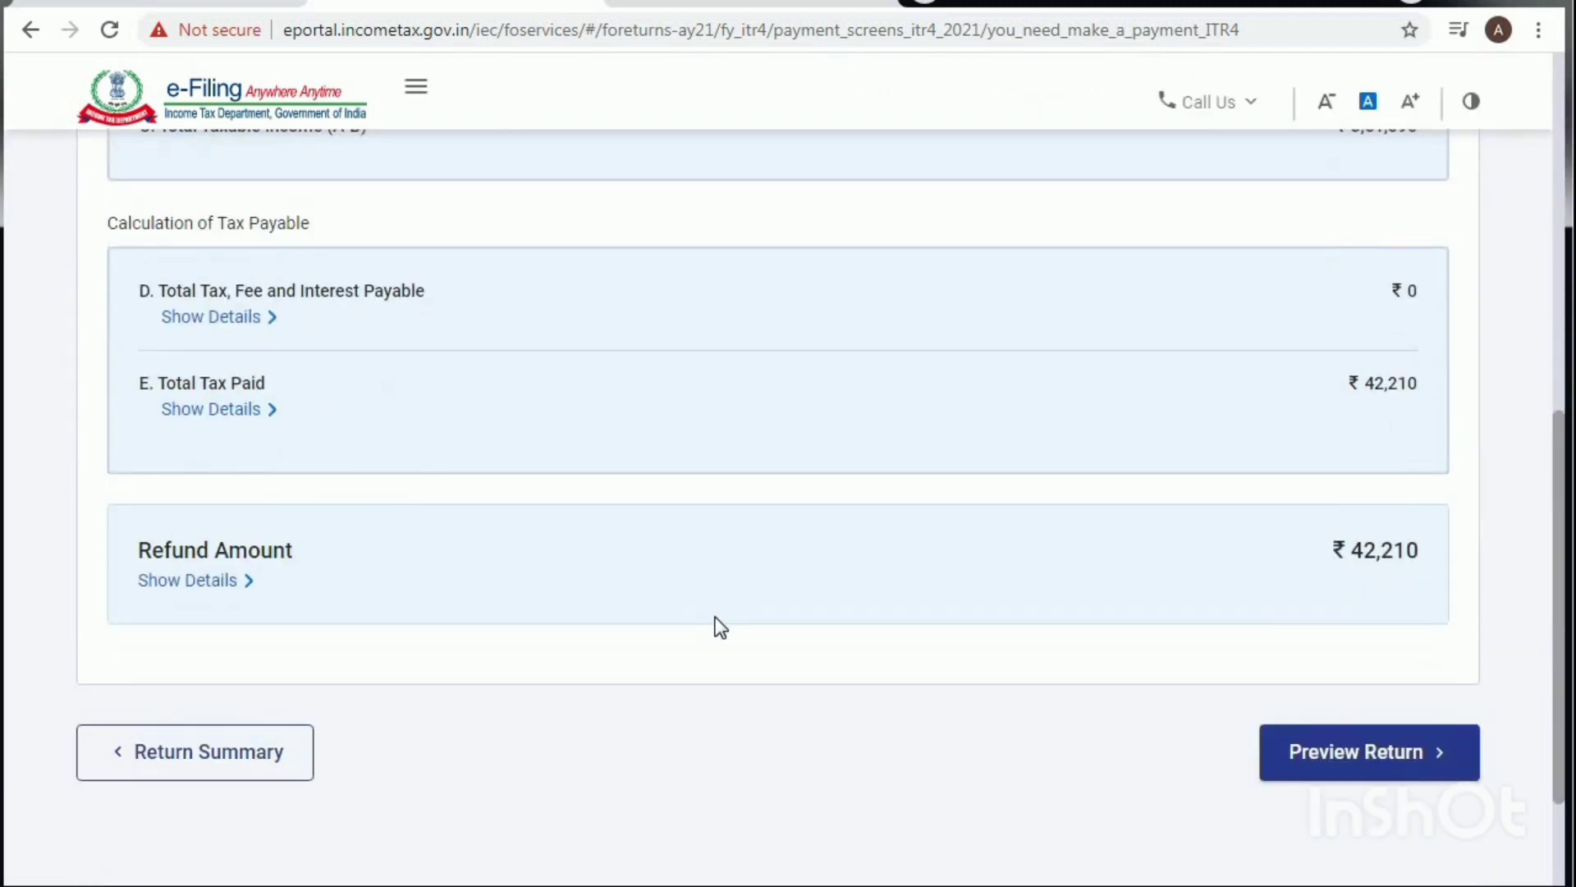
click(1347, 582)
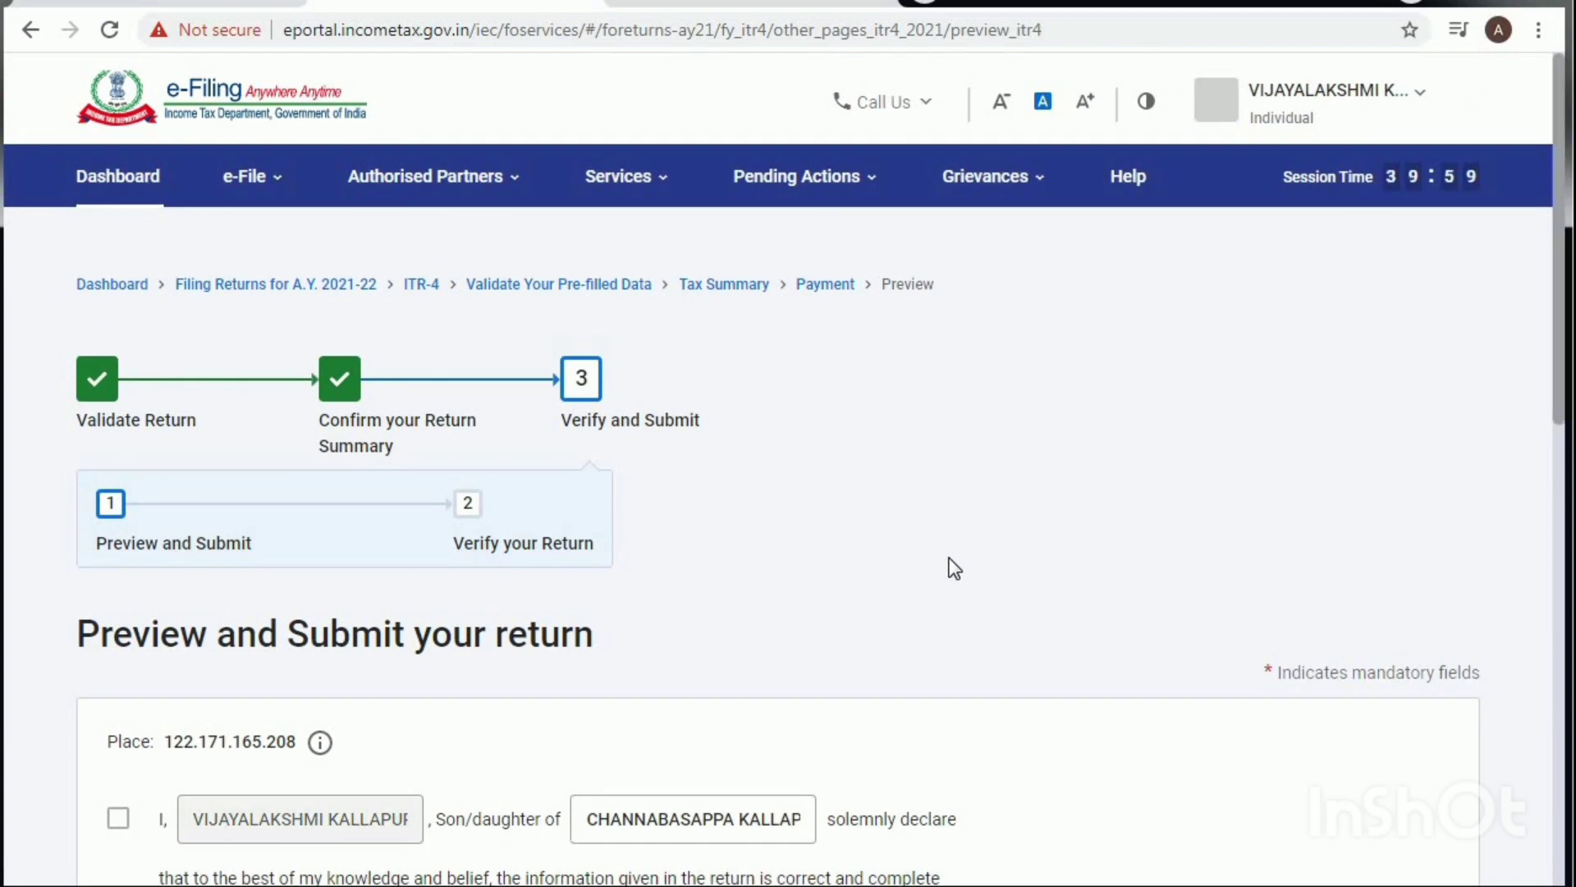
scroll(953, 566, down, 3)
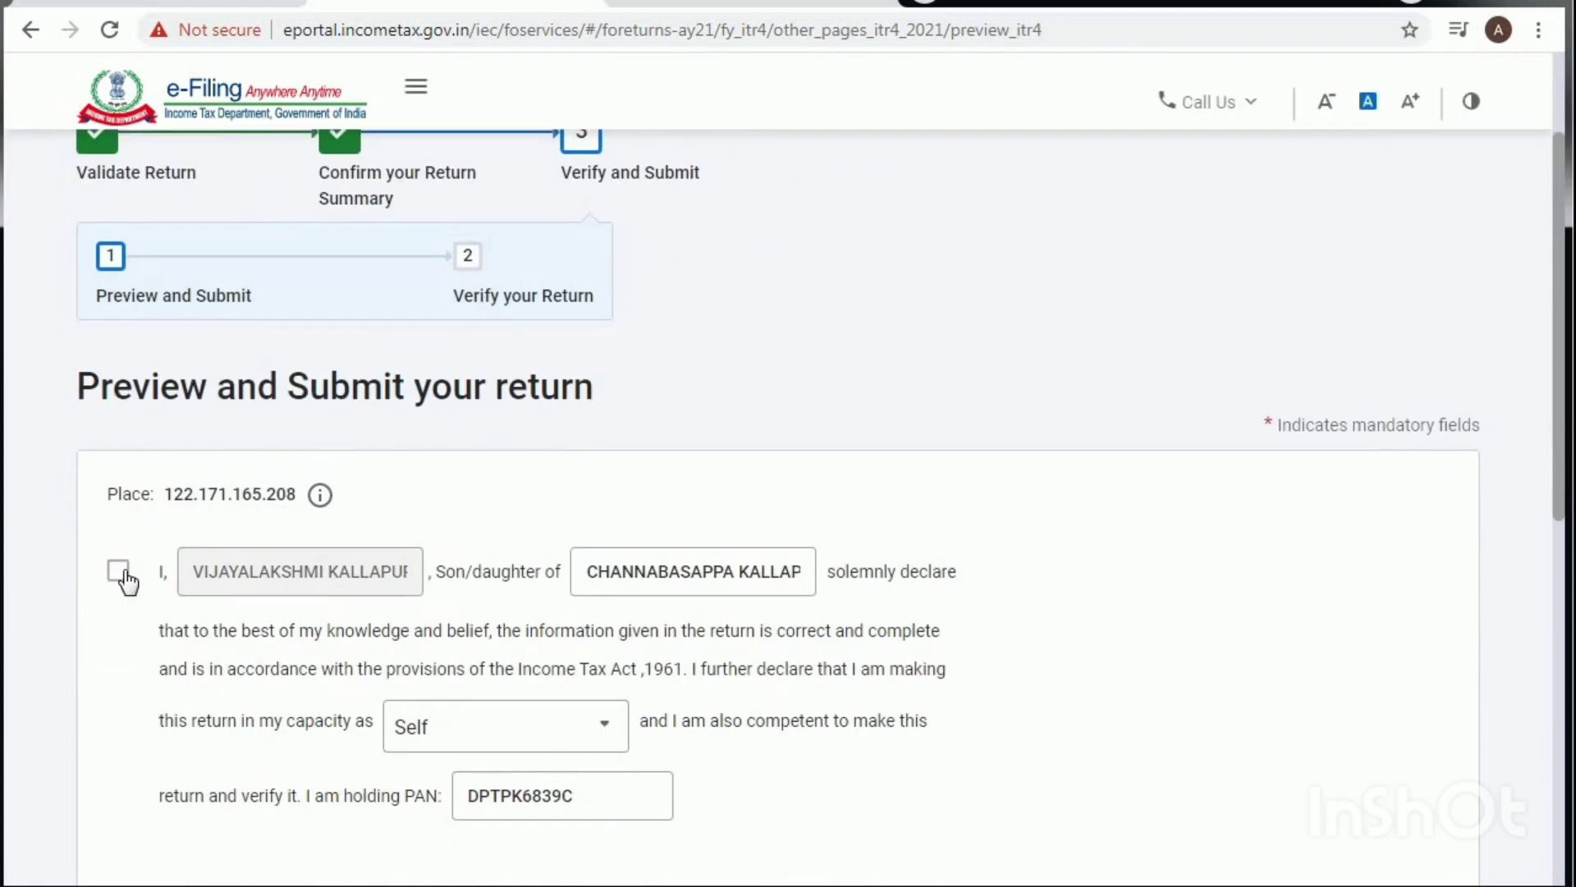
click(168, 573)
scroll(506, 595, down, 4)
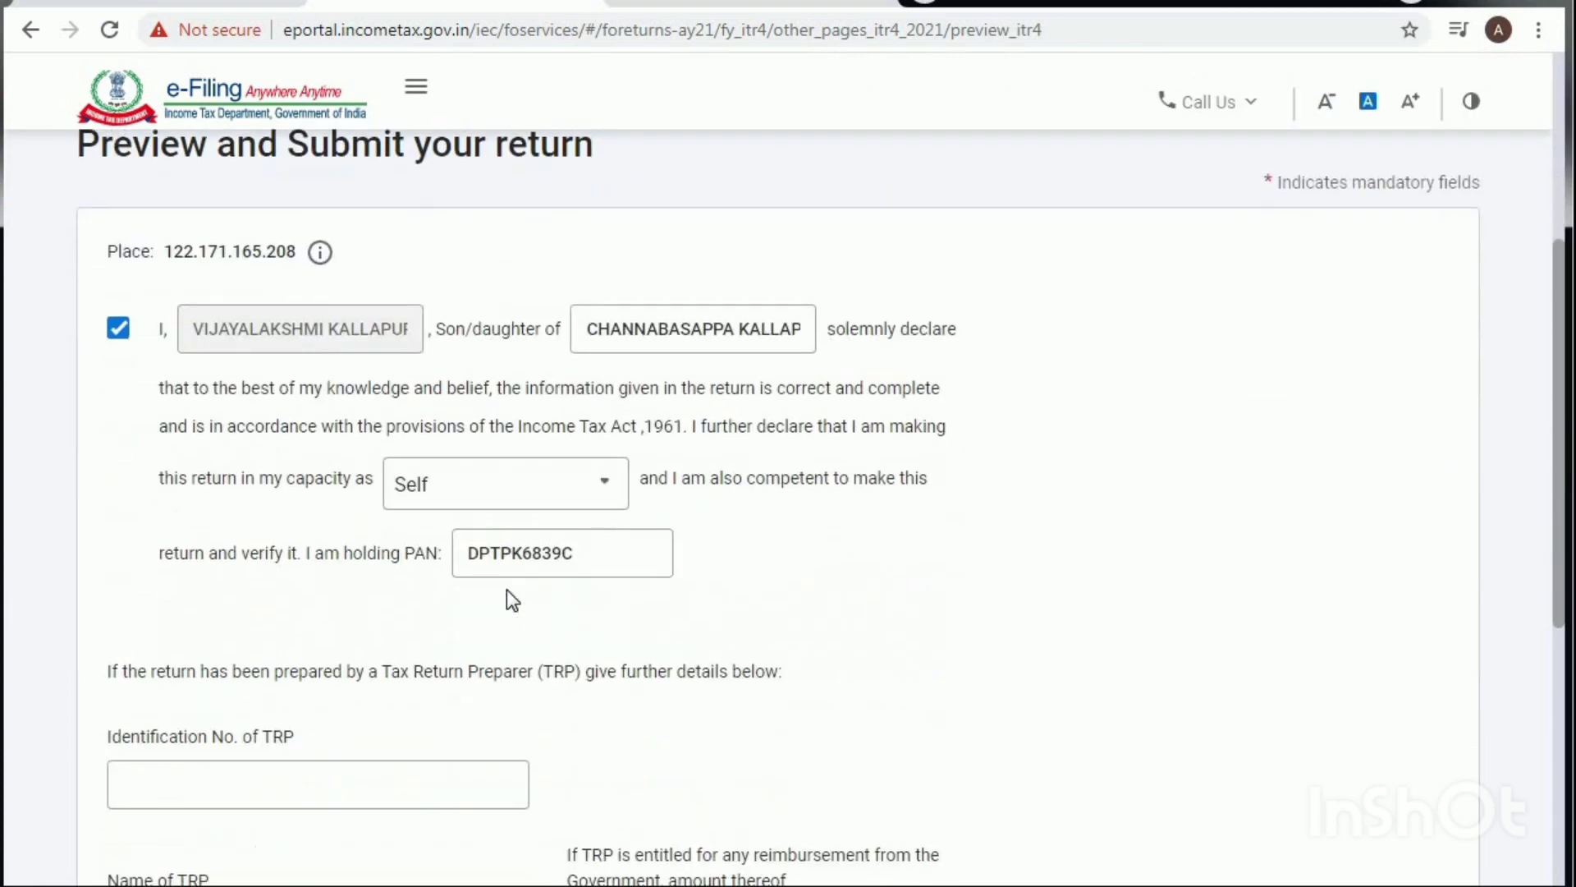
scroll(475, 598, down, 6)
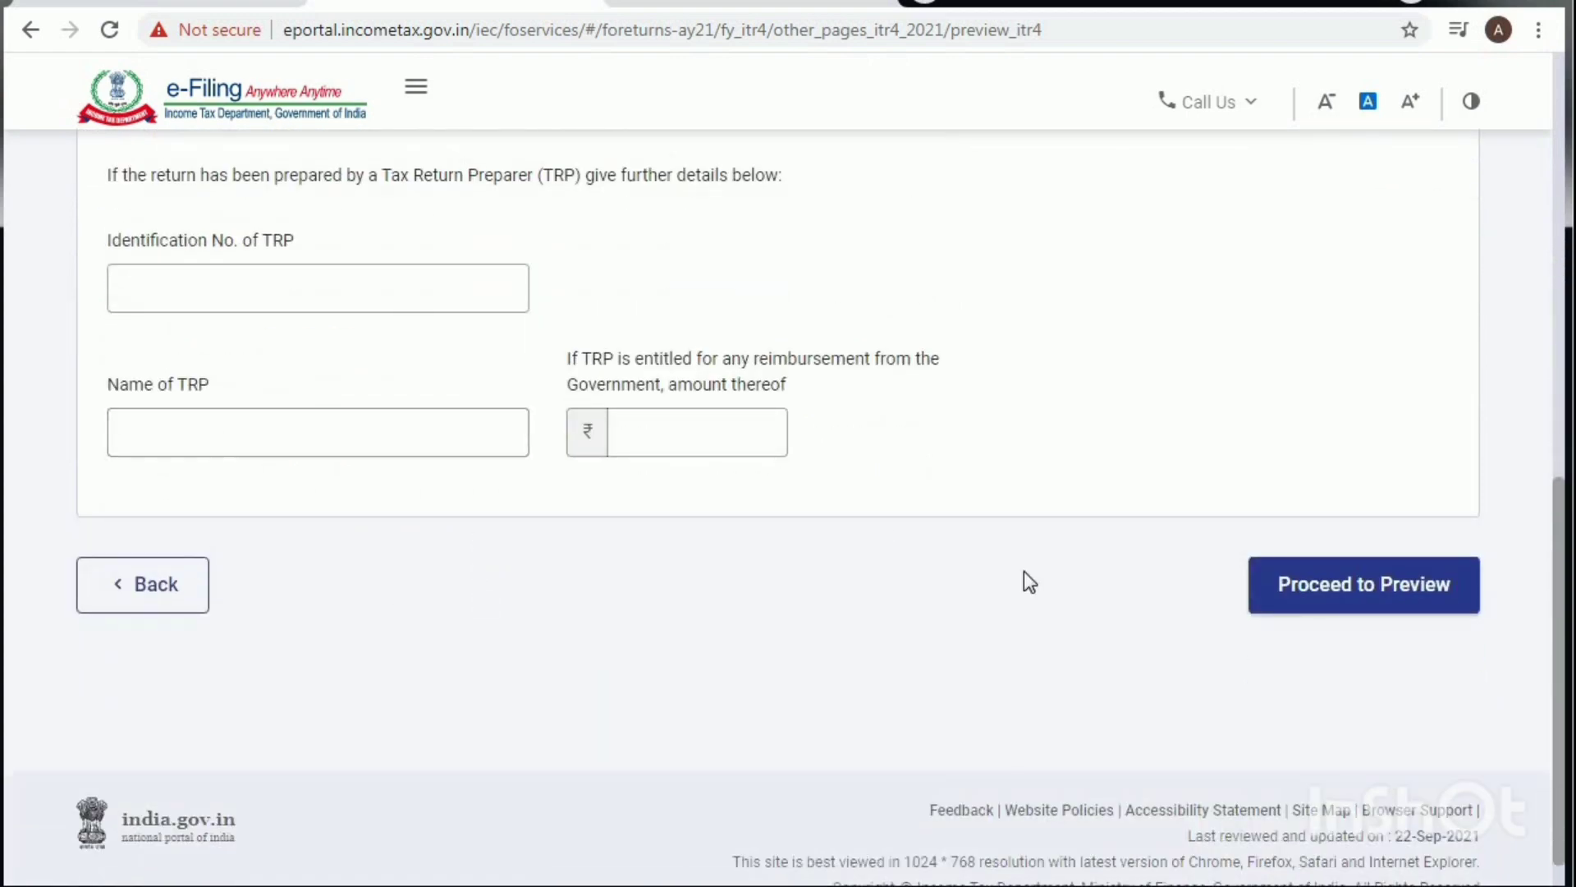
click(1412, 602)
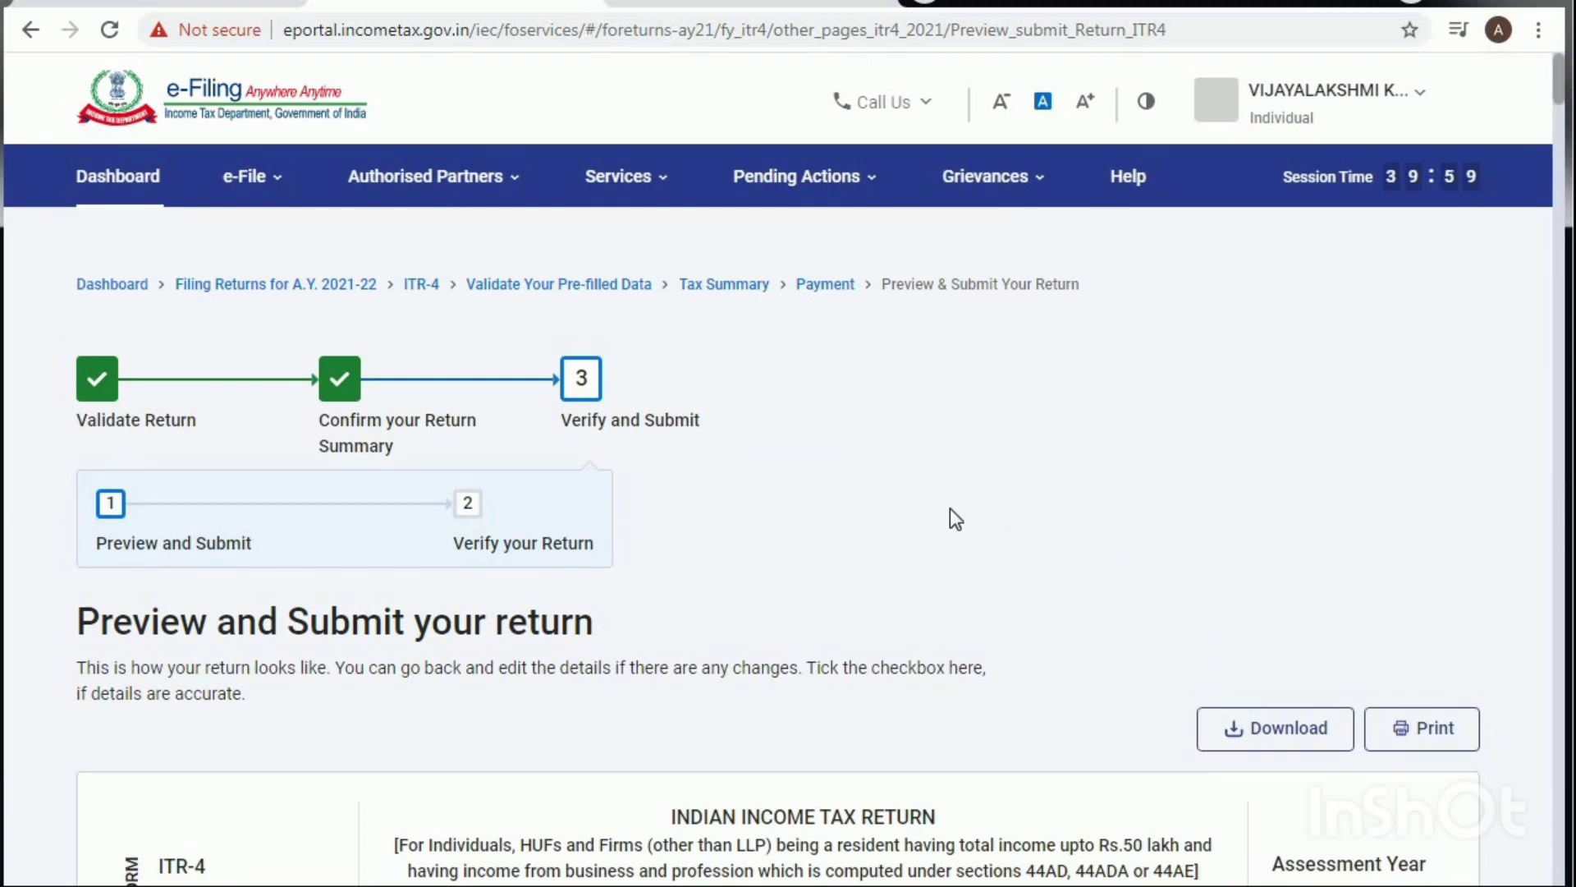
scroll(949, 510, down, 3)
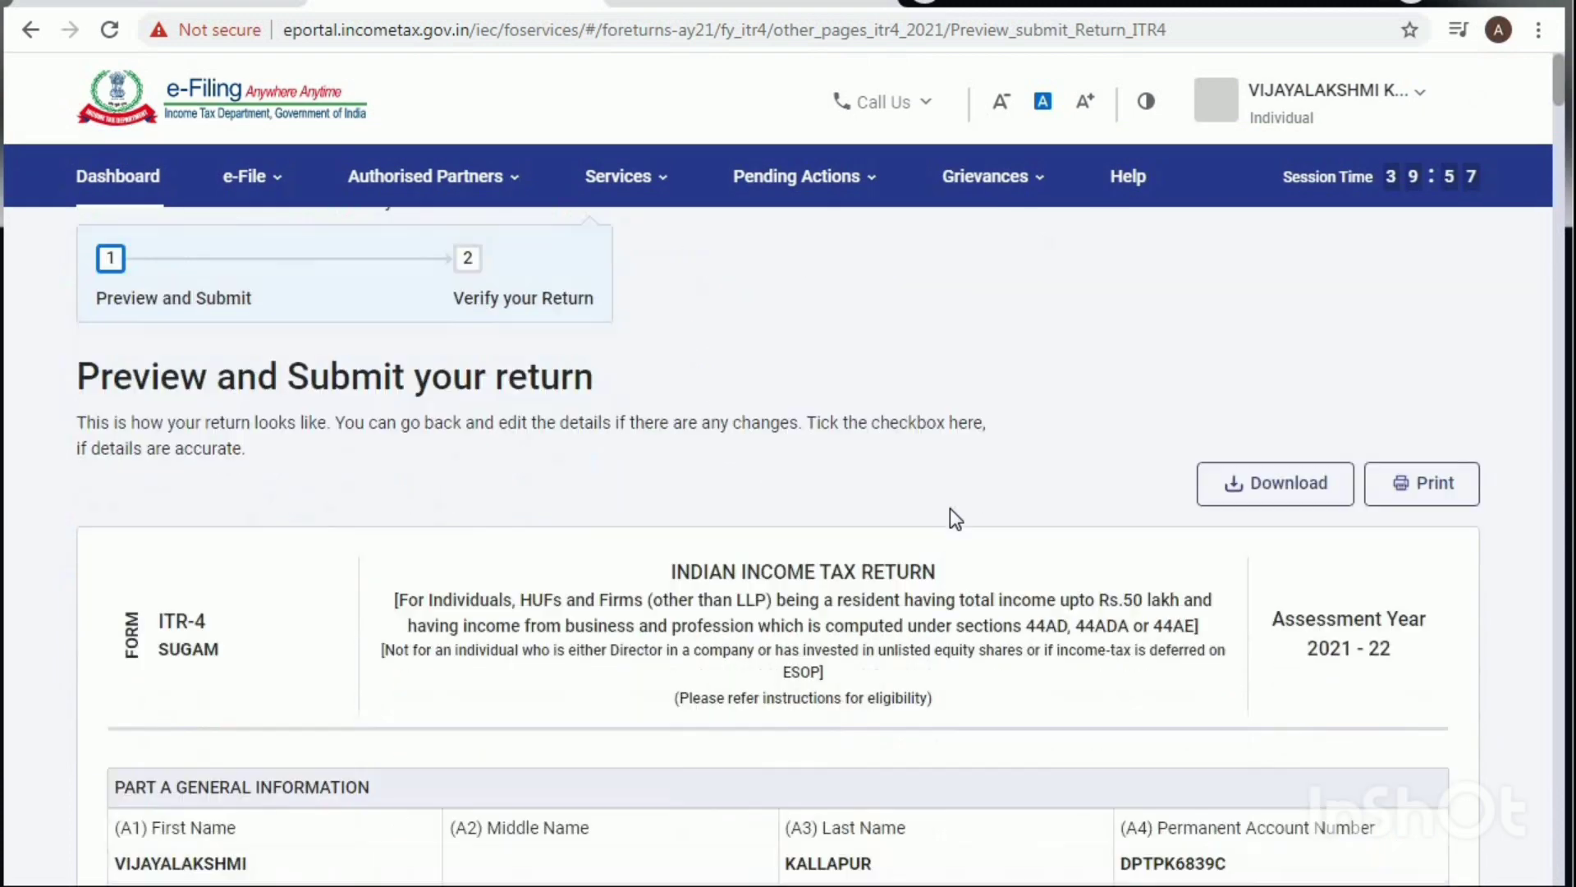
scroll(950, 511, down, 3)
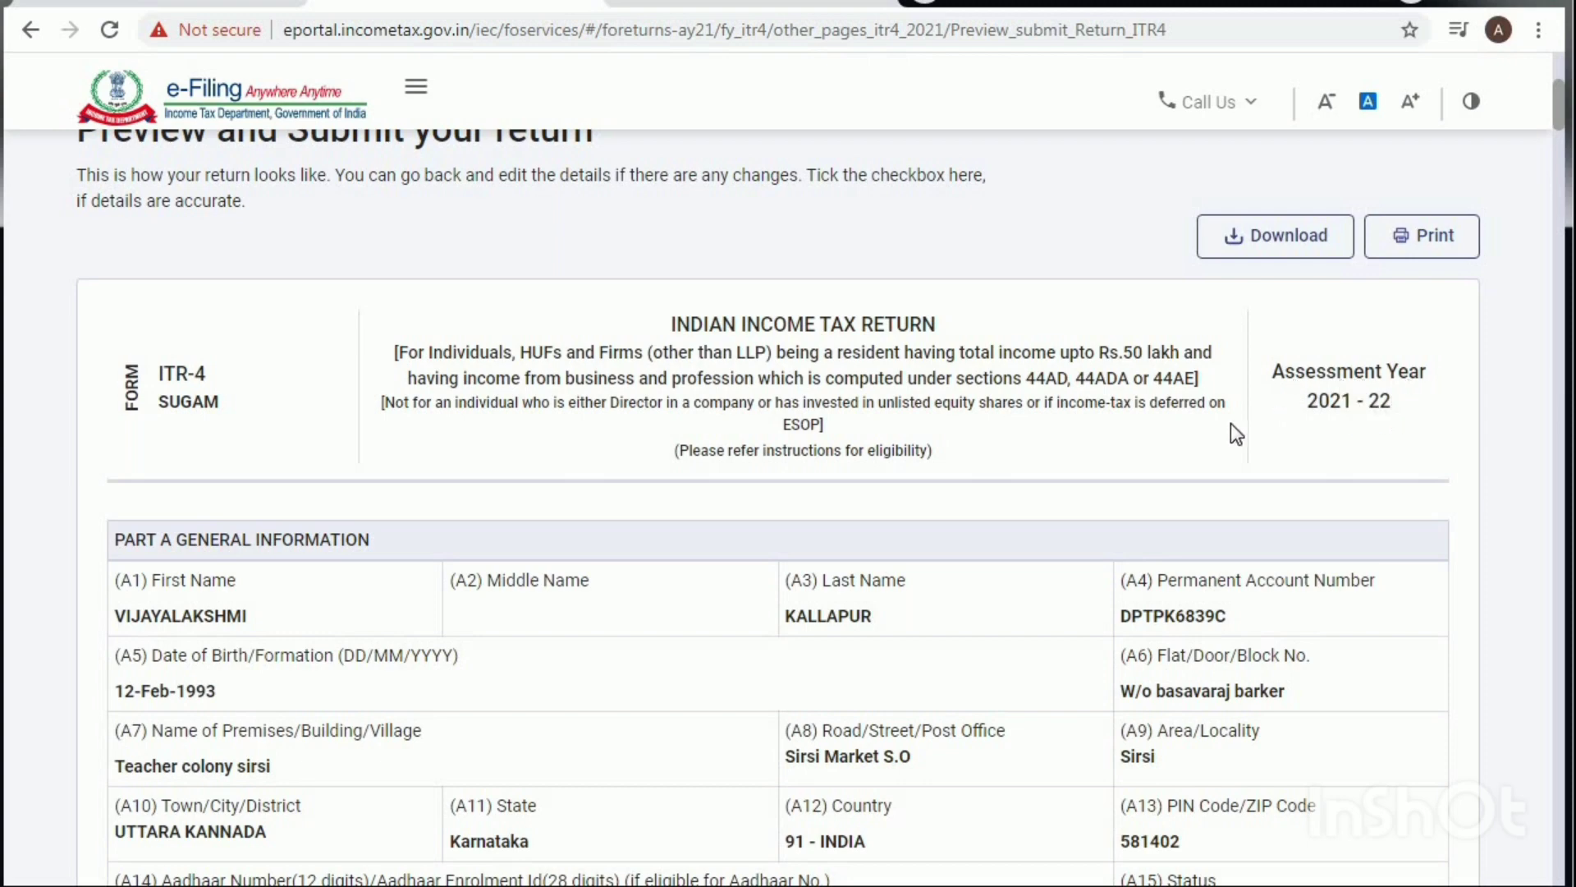
scroll(997, 500, down, 3)
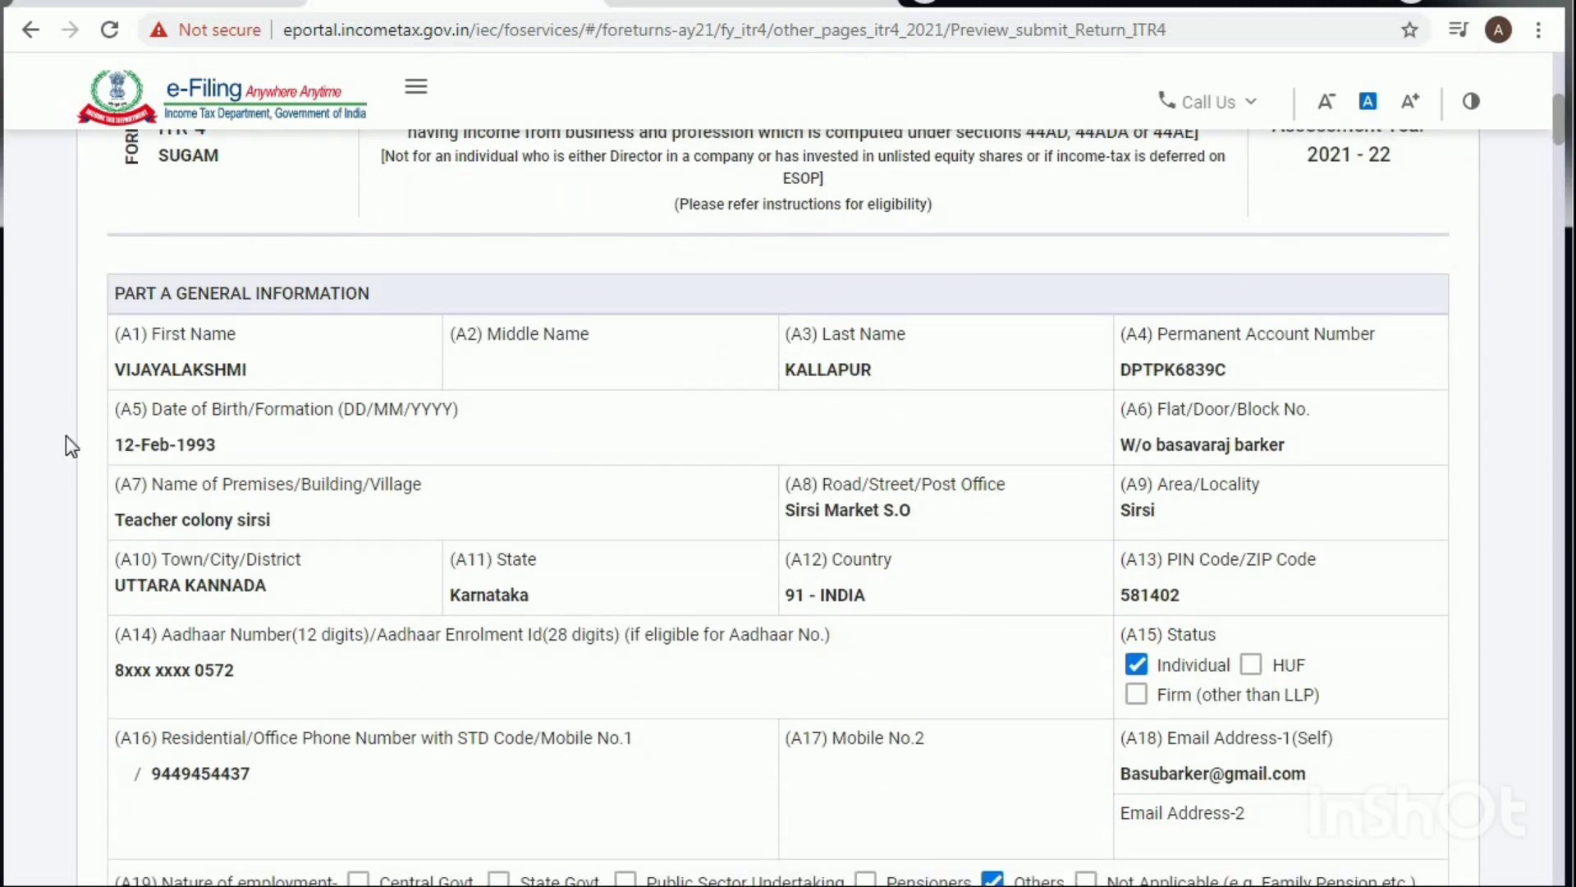
scroll(791, 430, down, 3)
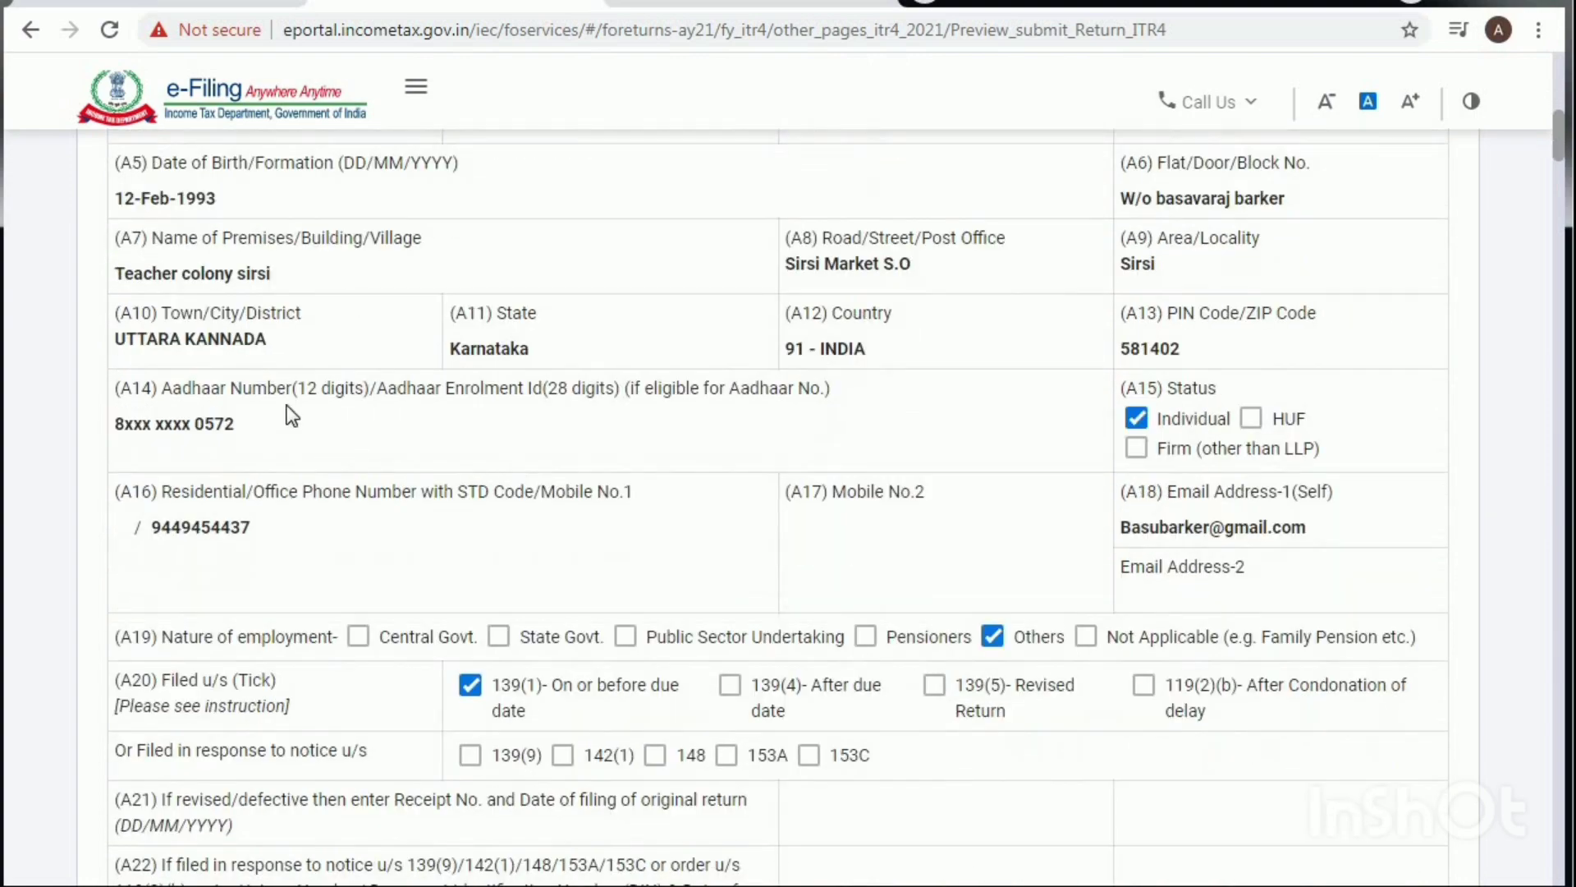
scroll(949, 467, down, 9)
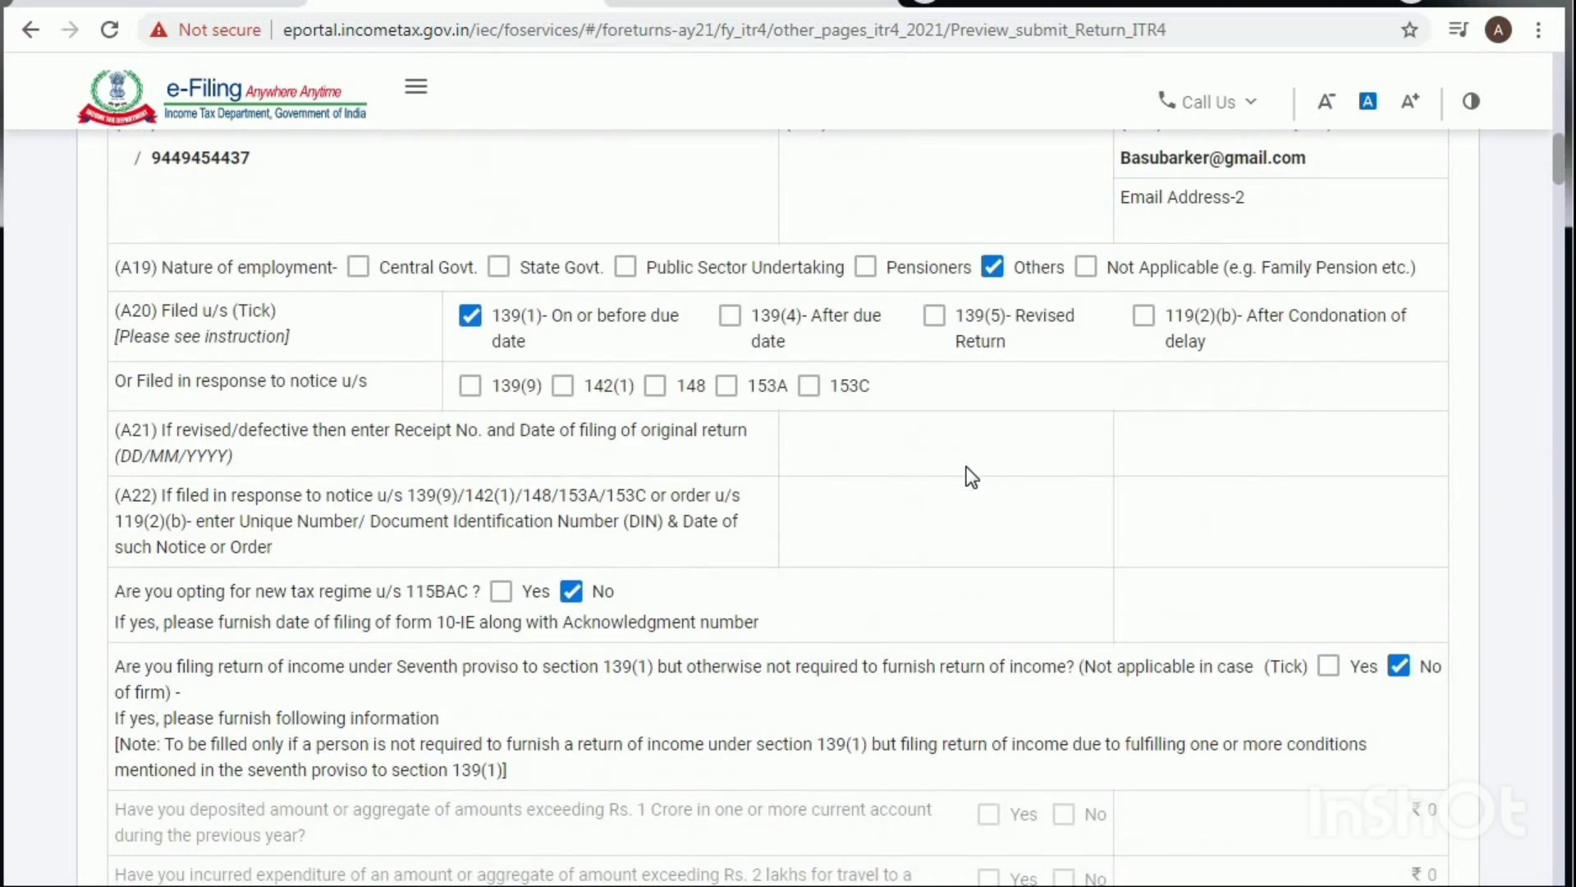
scroll(973, 472, down, 7)
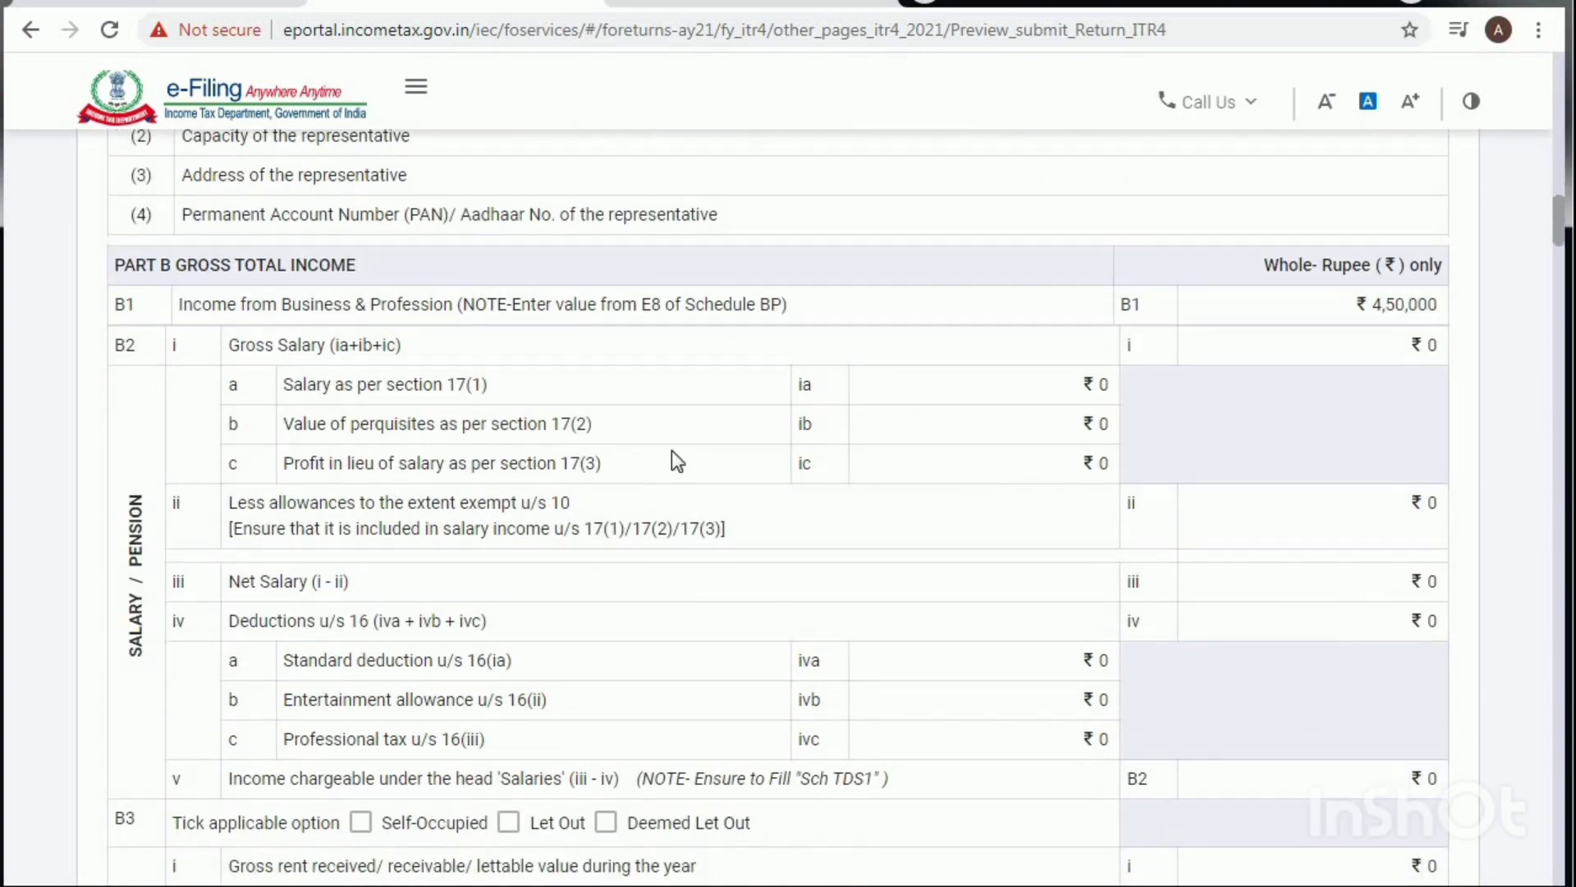
scroll(626, 449, down, 2)
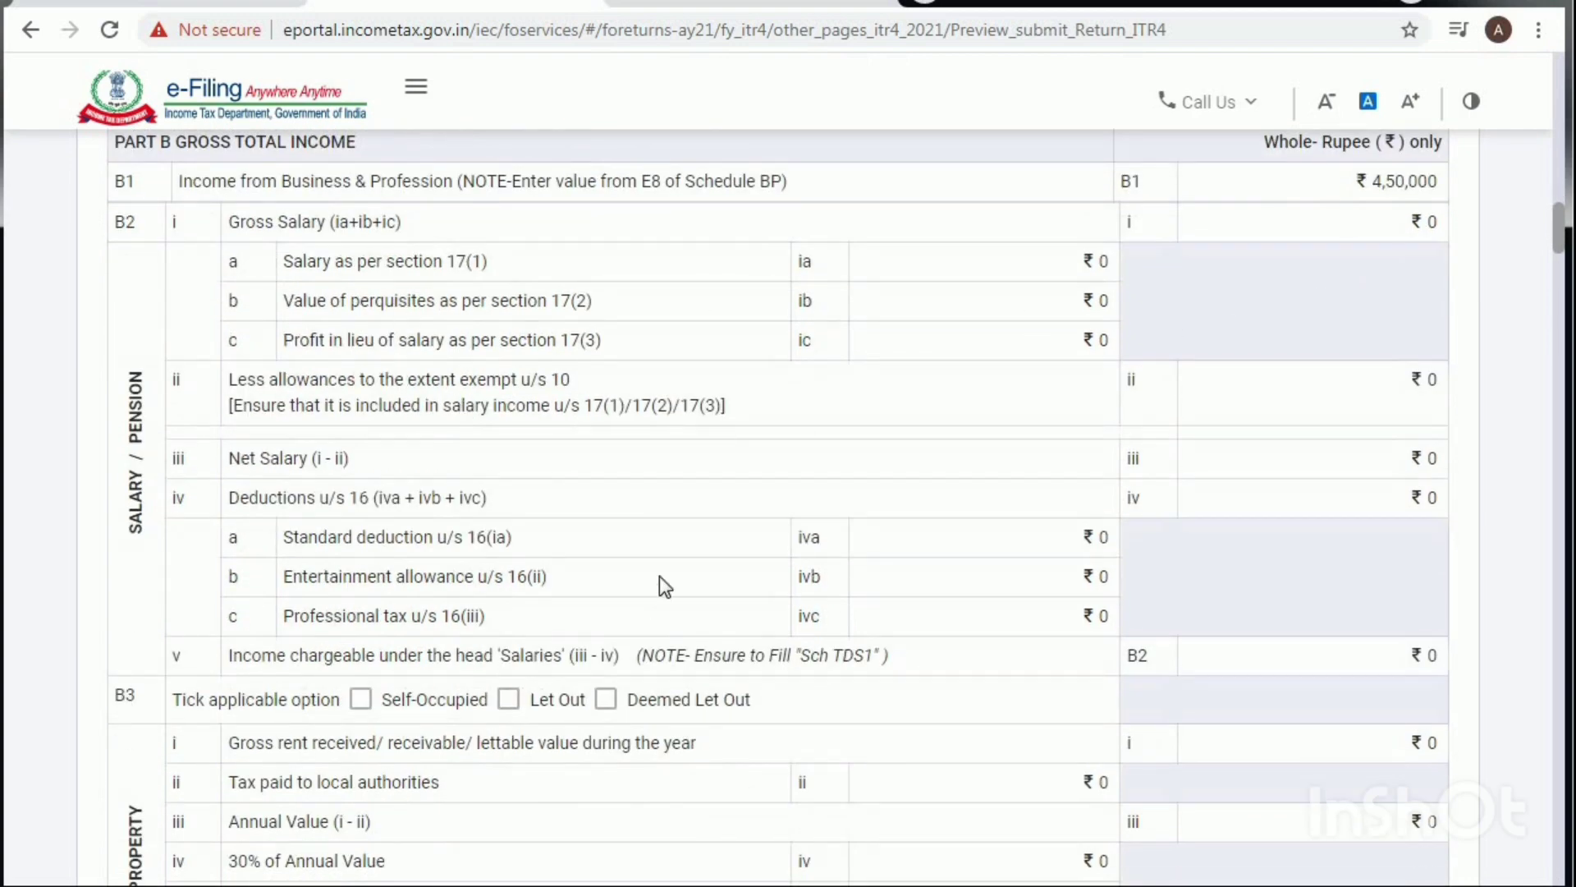
scroll(659, 575, down, 6)
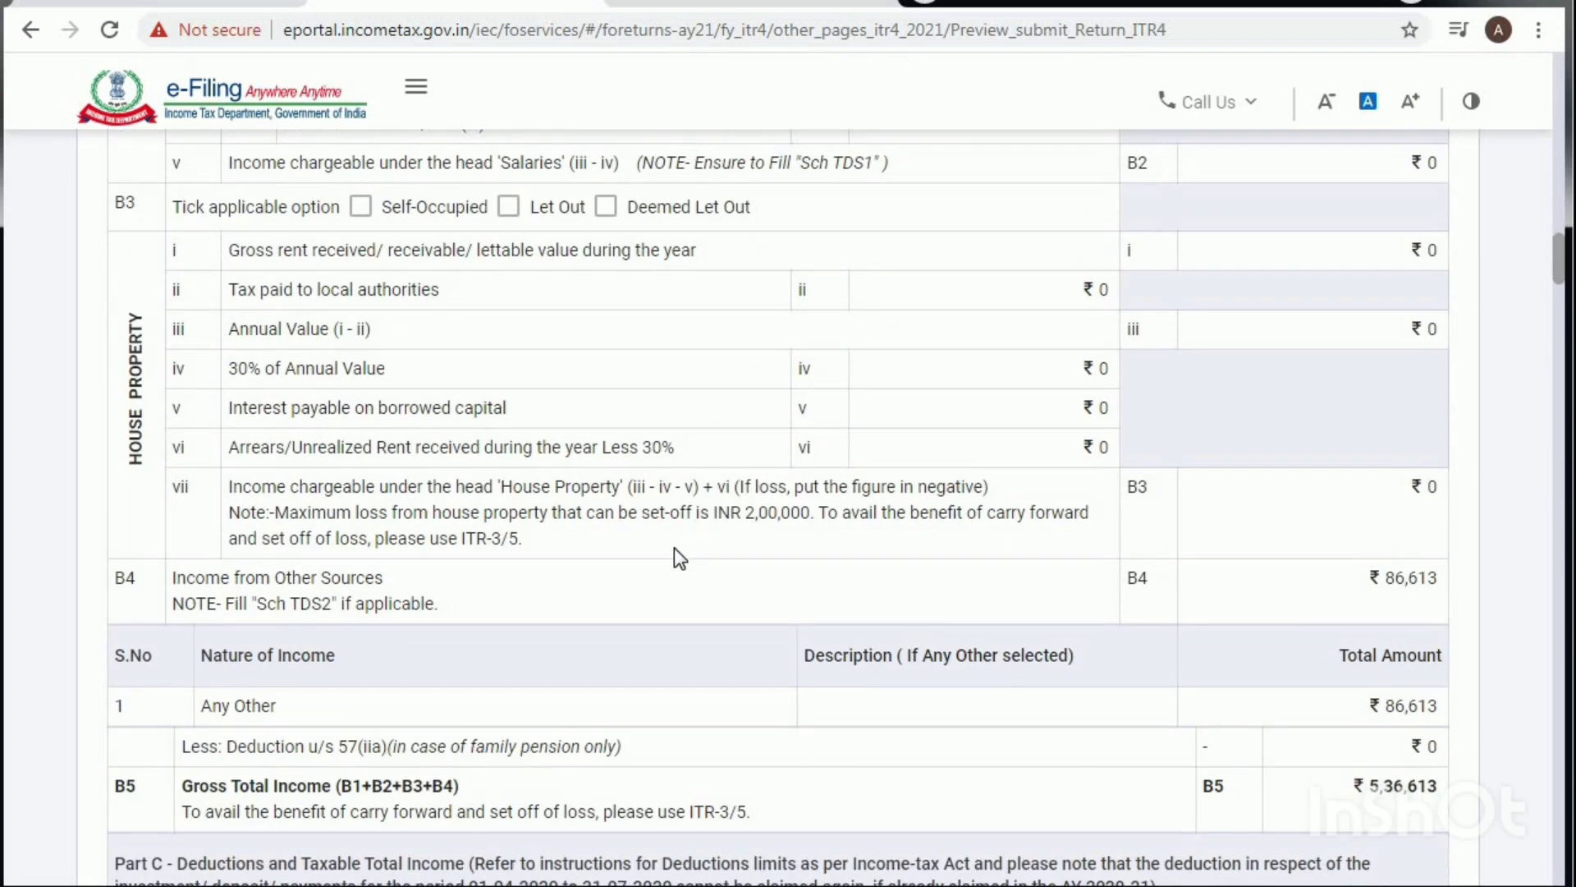
scroll(673, 548, down, 2)
scroll(1057, 528, down, 3)
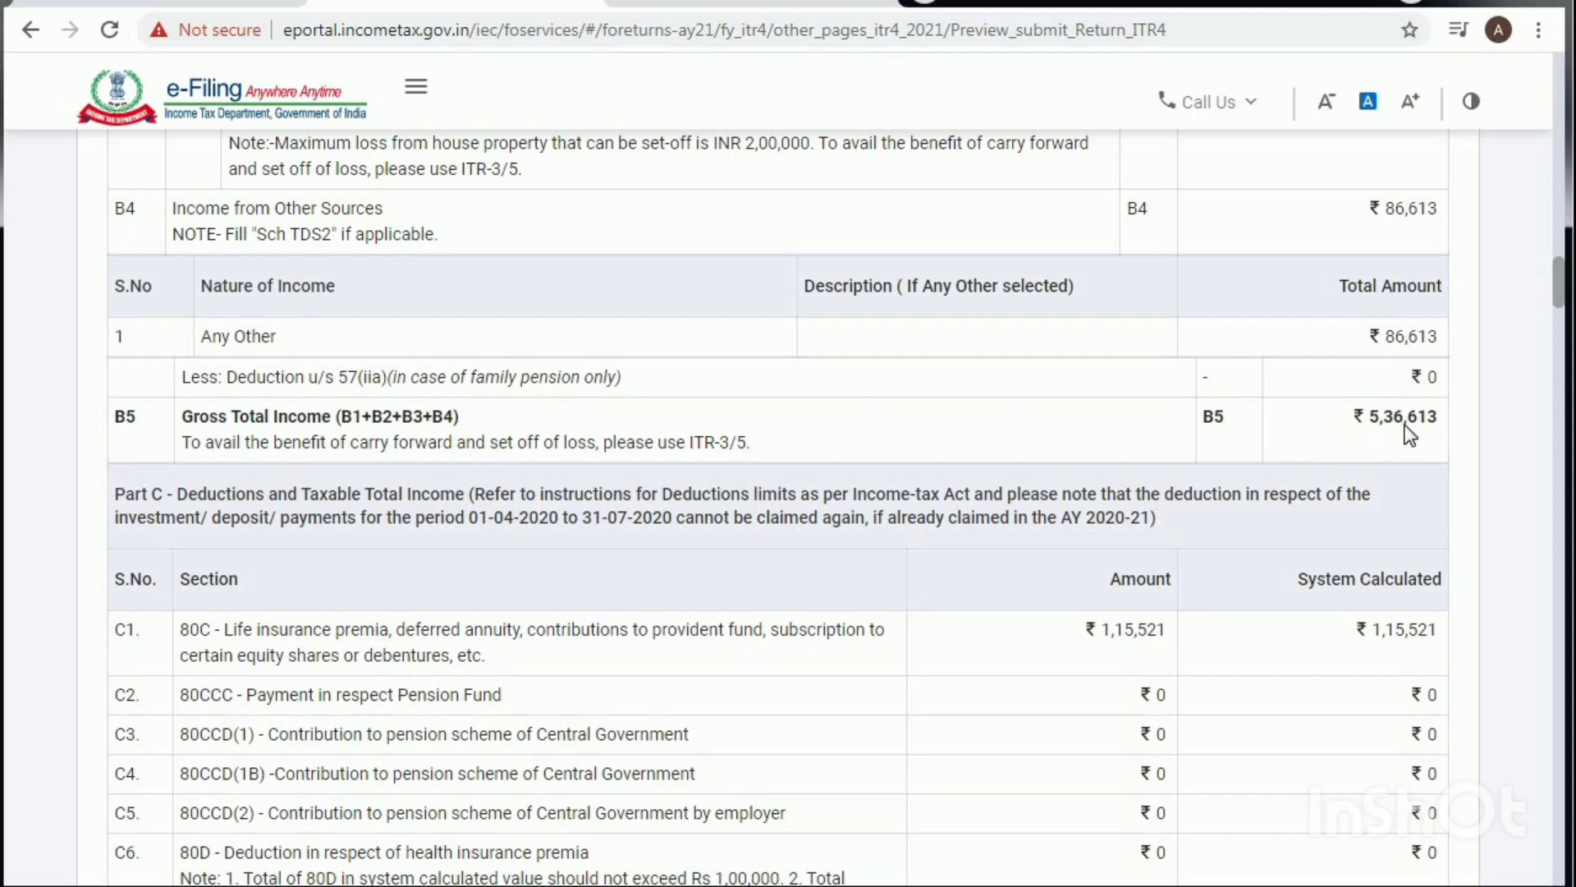
scroll(1003, 530, down, 10)
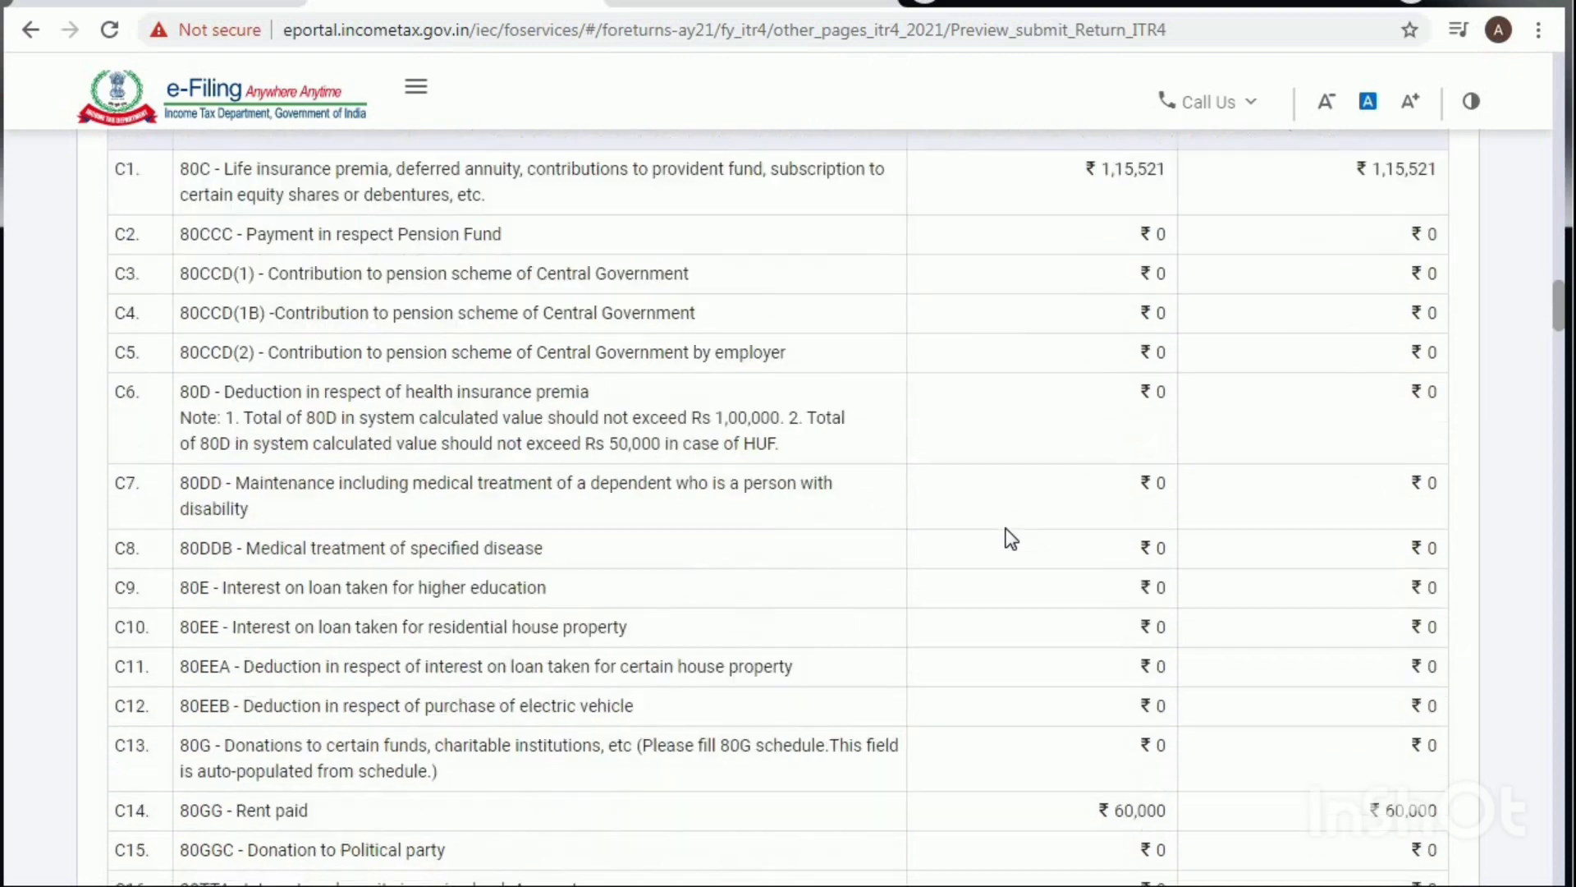
scroll(1010, 535, down, 9)
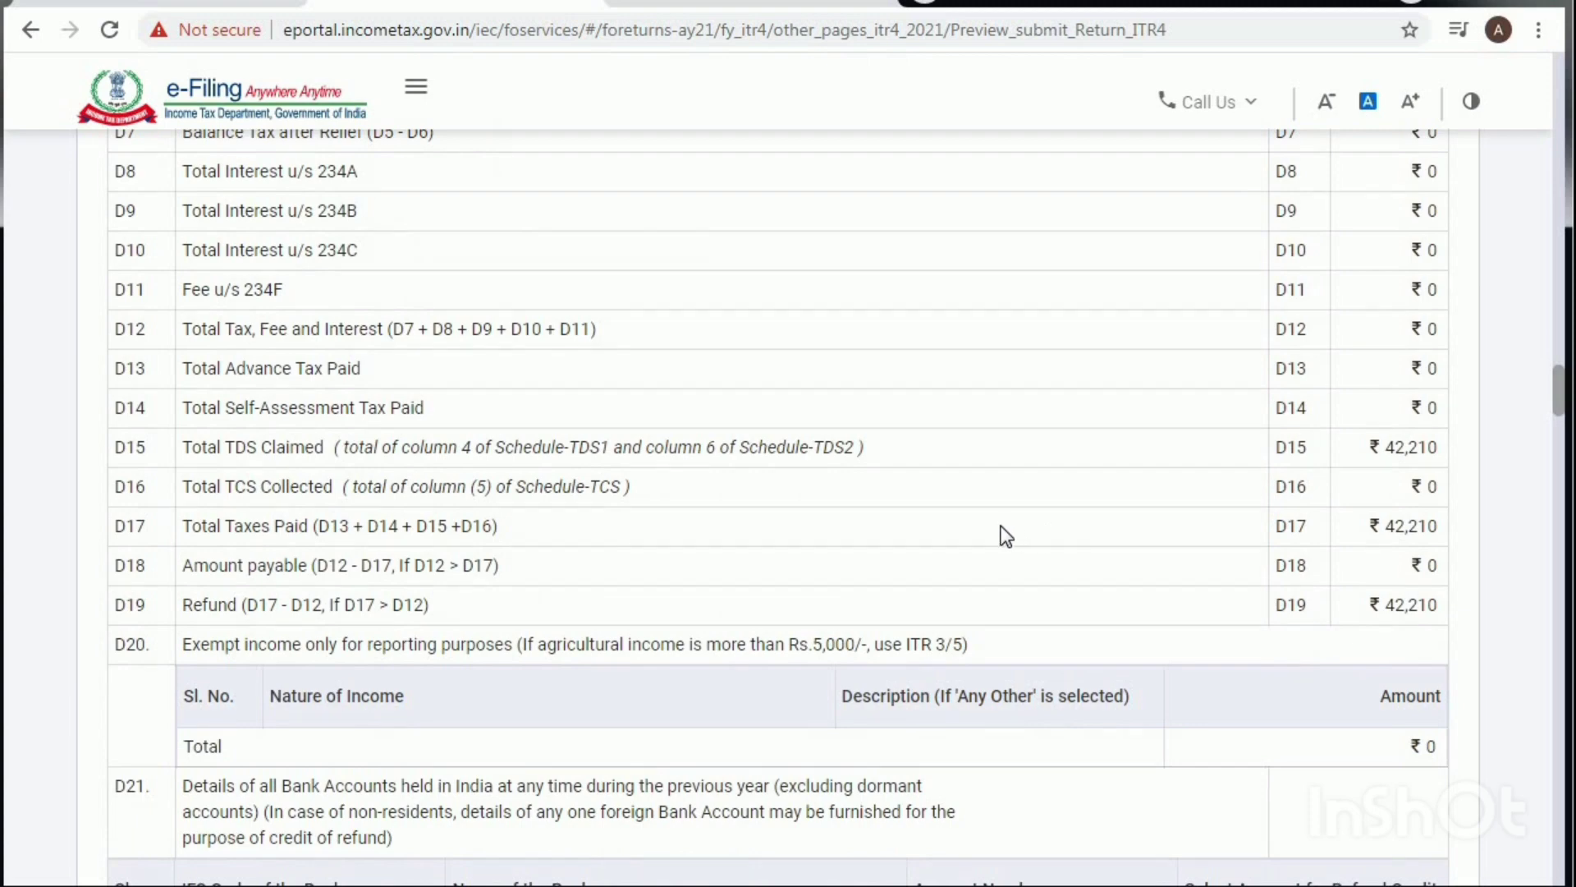
scroll(1368, 608, down, 2)
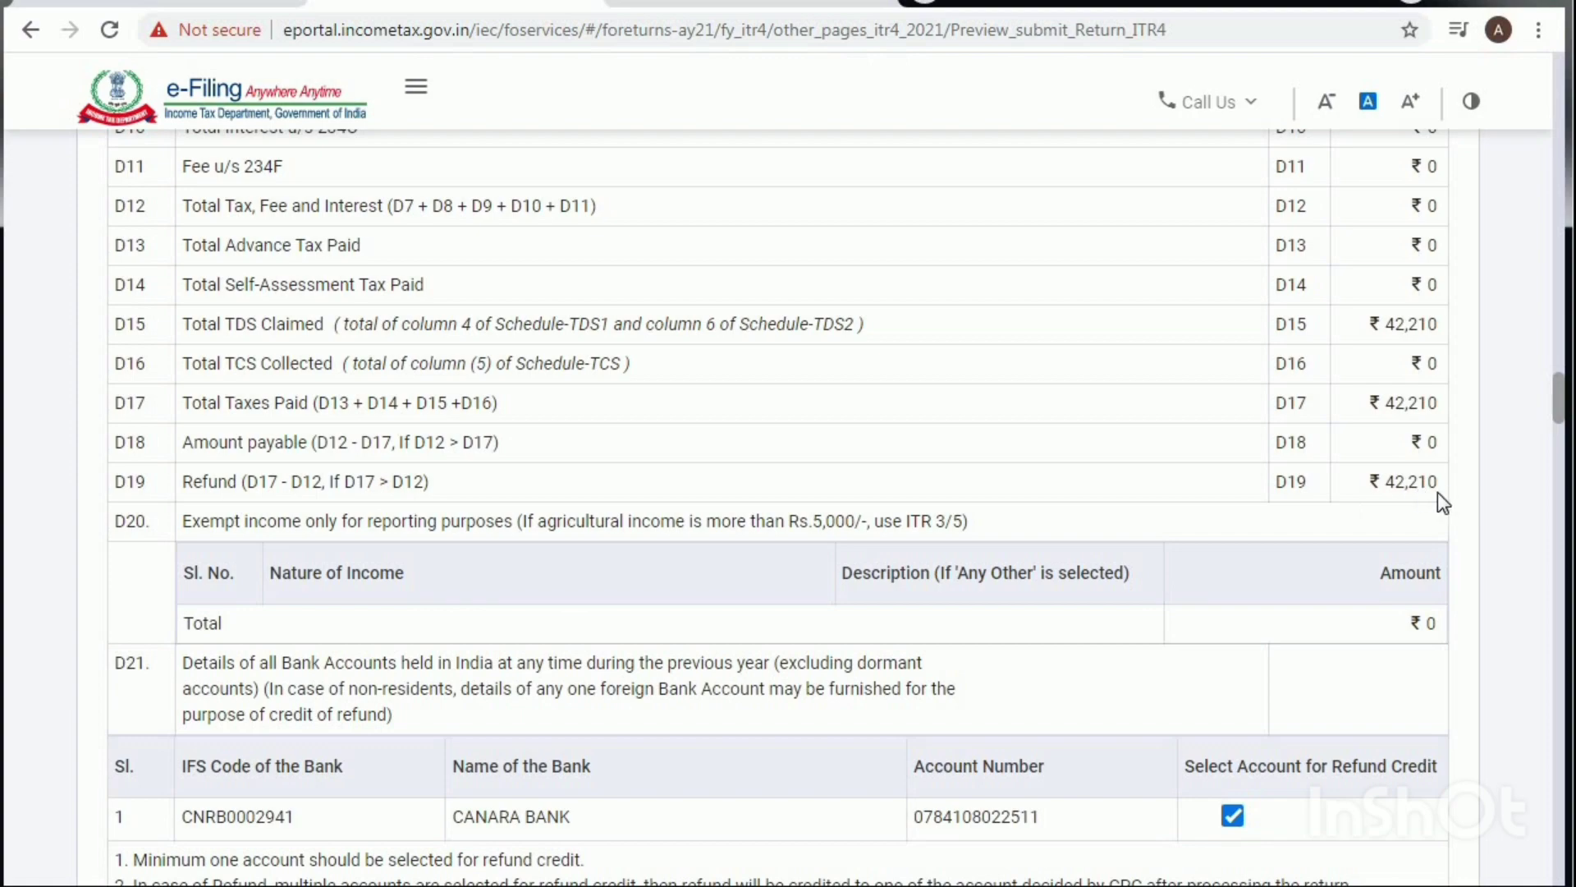
scroll(1155, 575, down, 10)
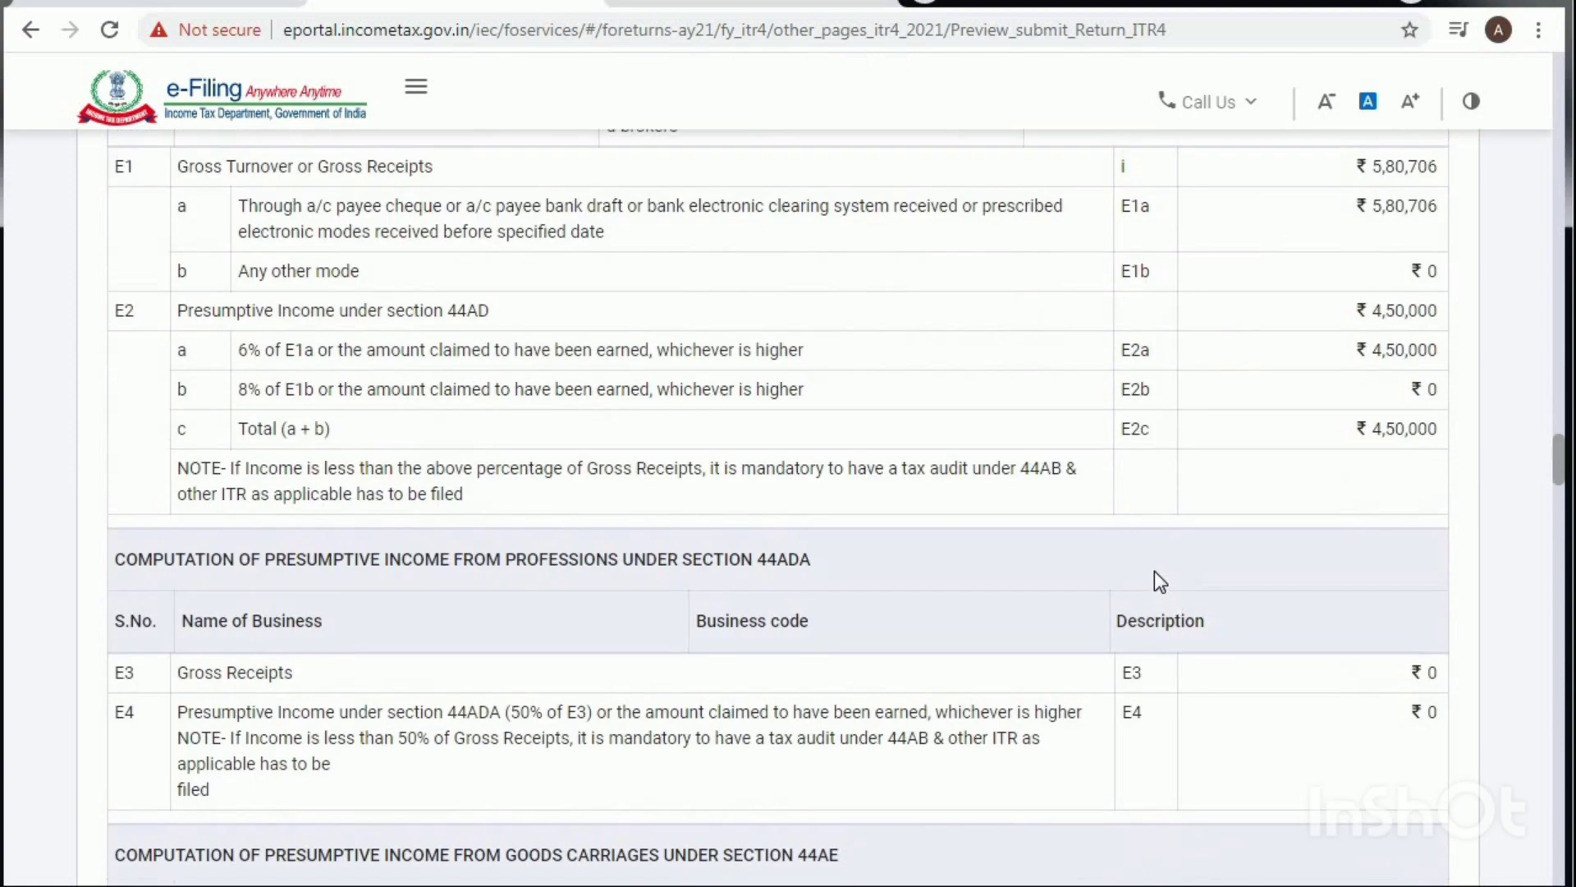
scroll(1155, 571, down, 20)
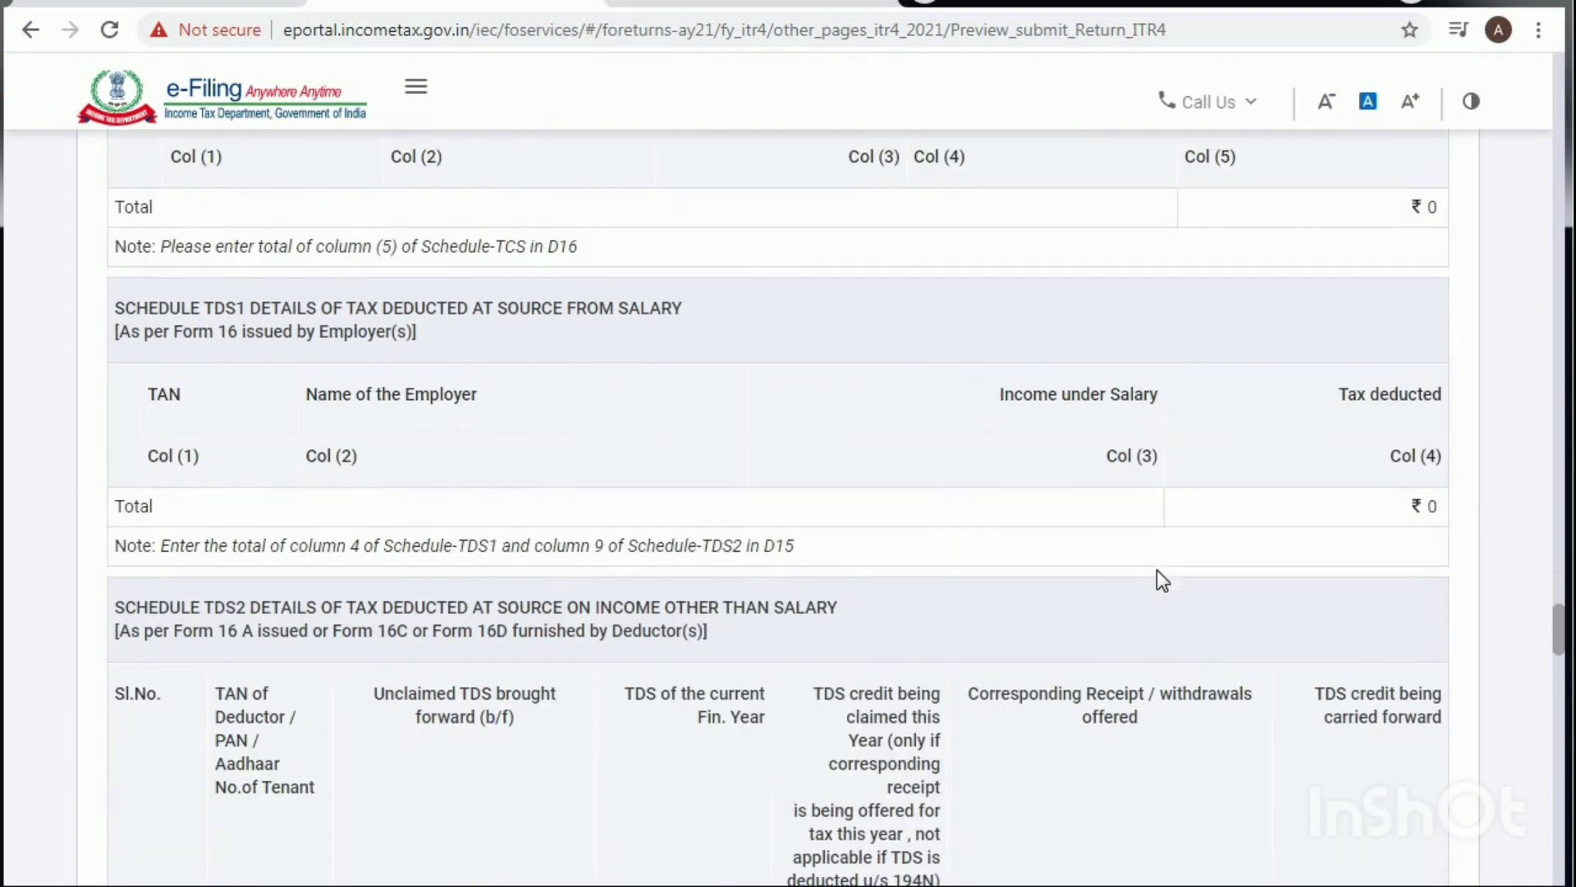
scroll(1159, 578, down, 15)
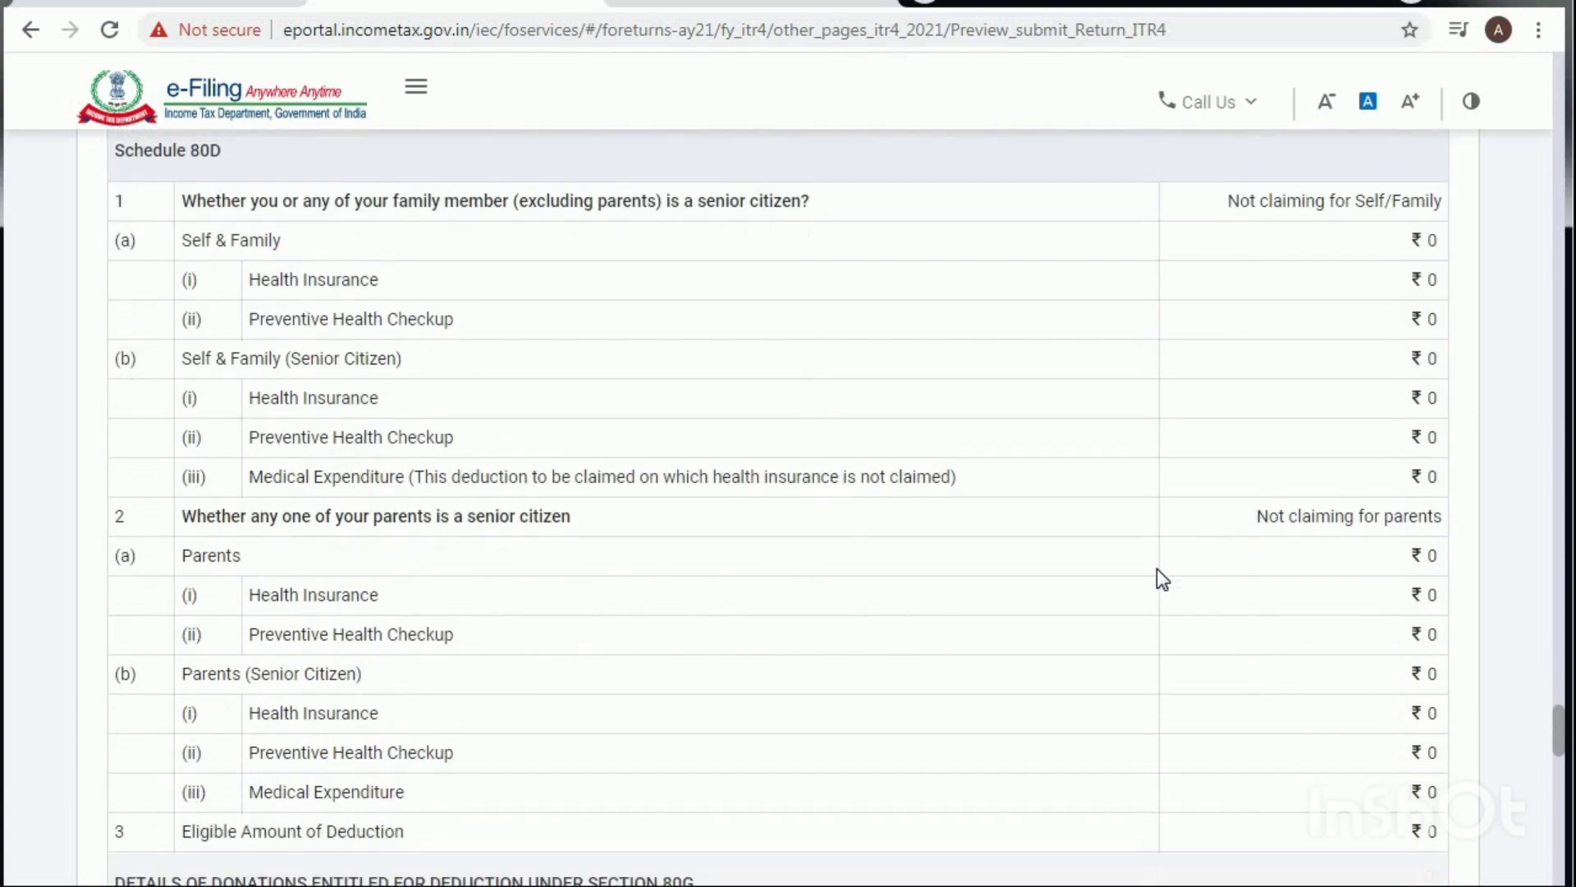
scroll(1157, 571, down, 20)
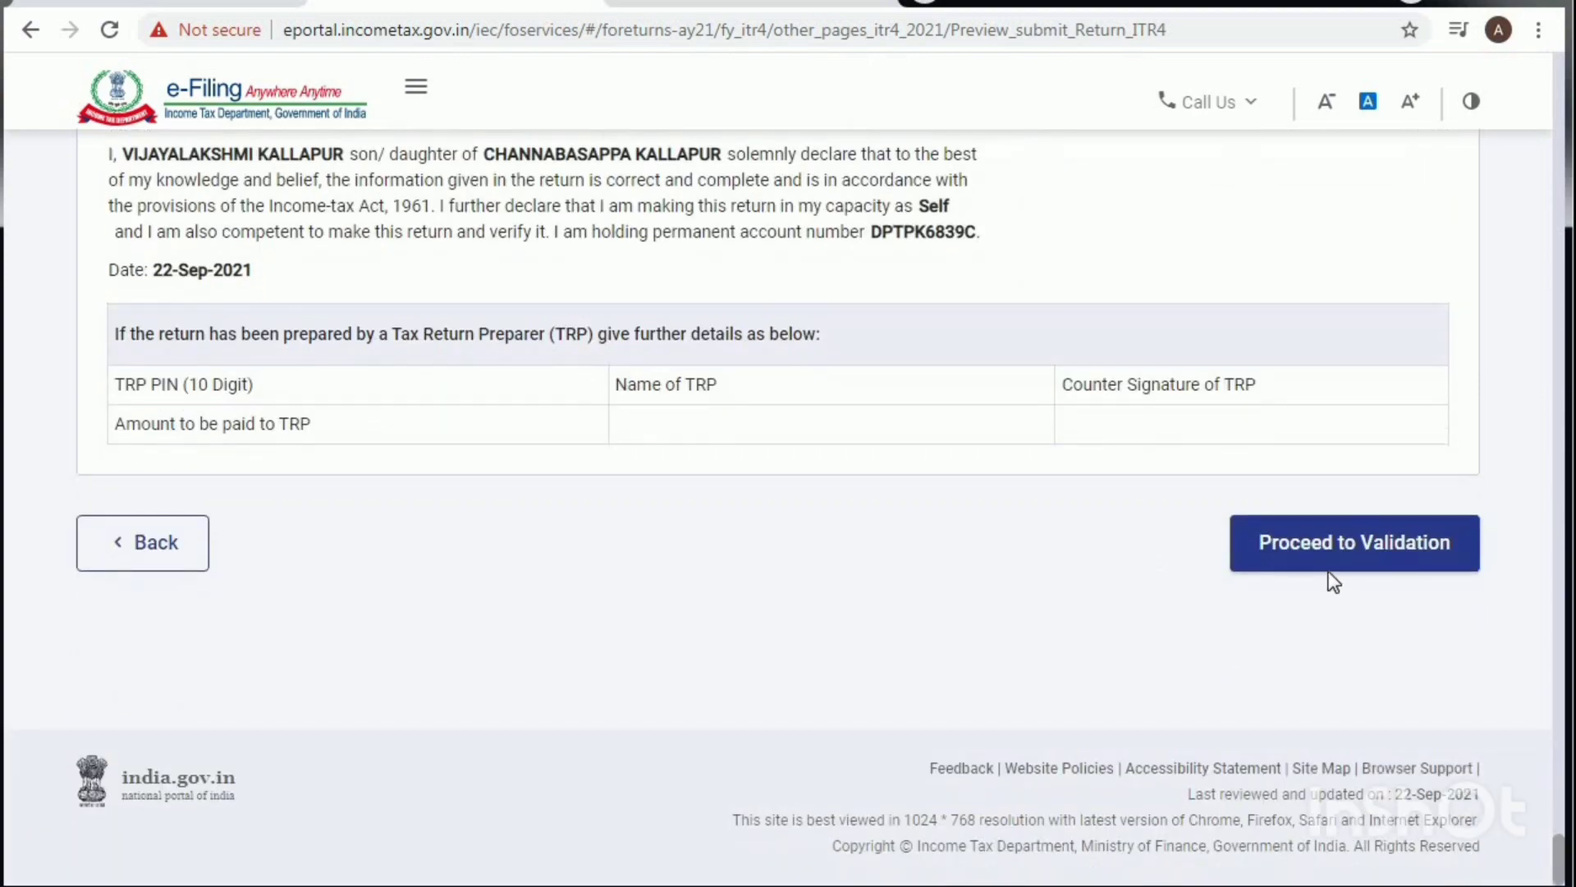
Step: Validate the previewed ITR-4, which passes with no errors, and continue to verification
click(1329, 558)
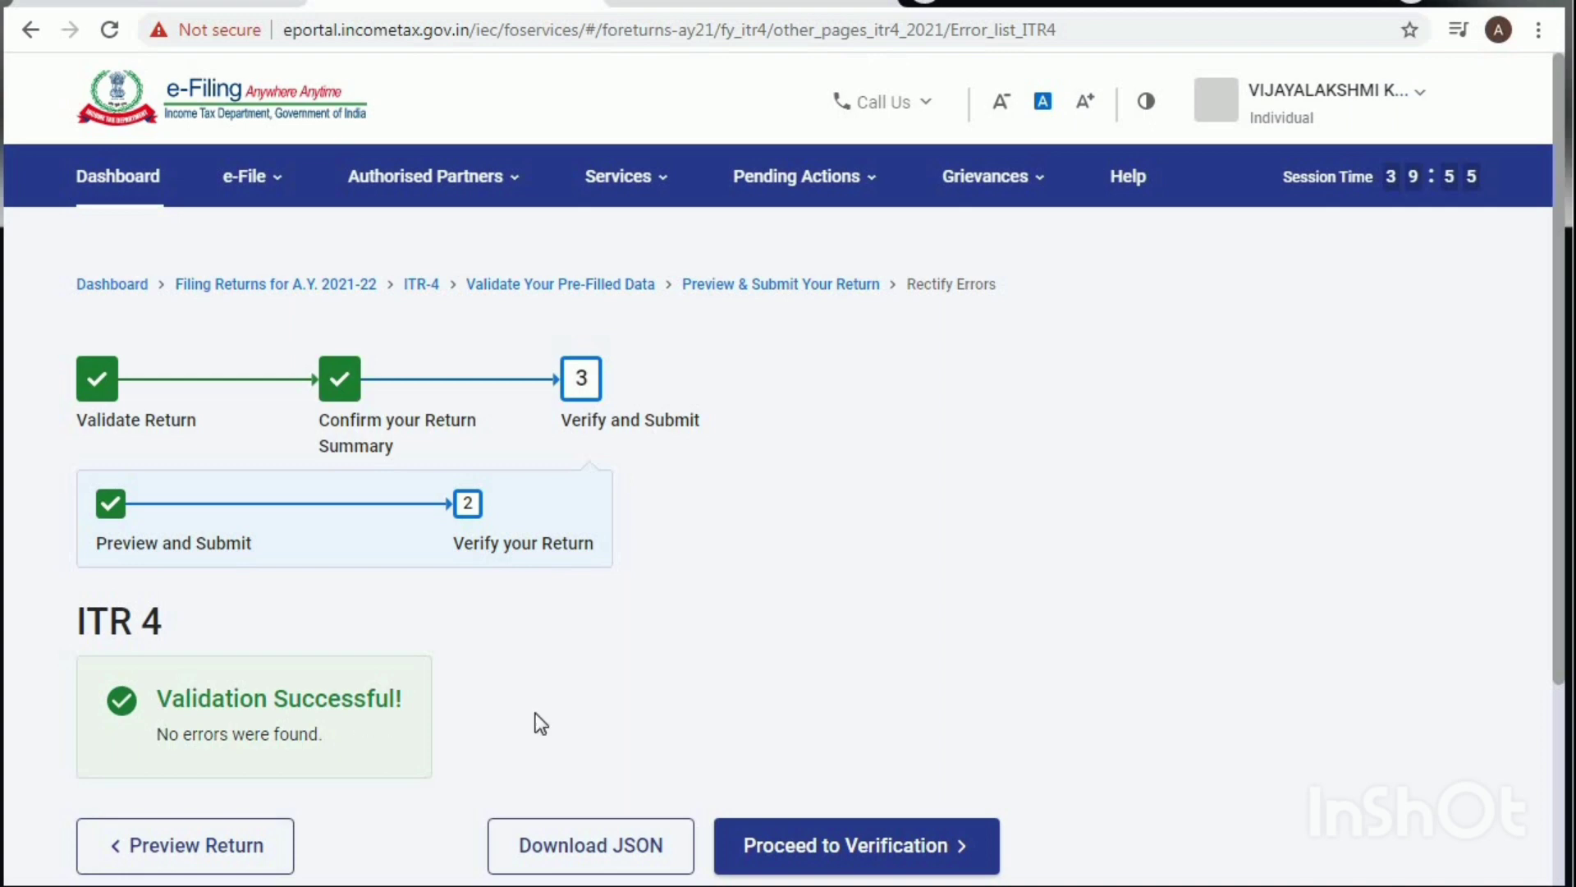
scroll(809, 711, down, 3)
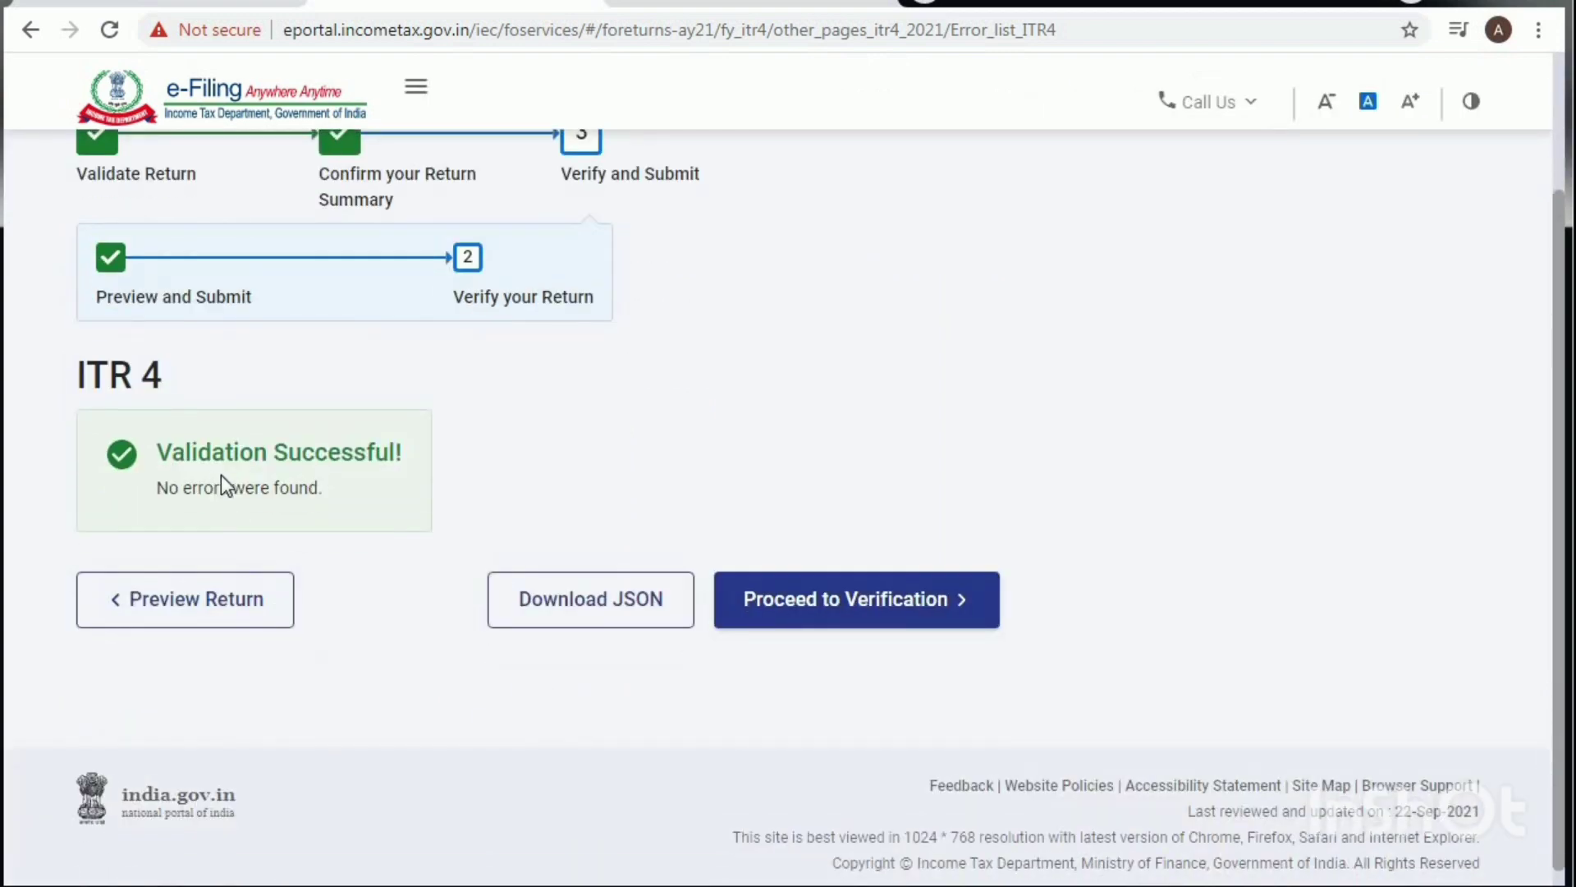
click(829, 603)
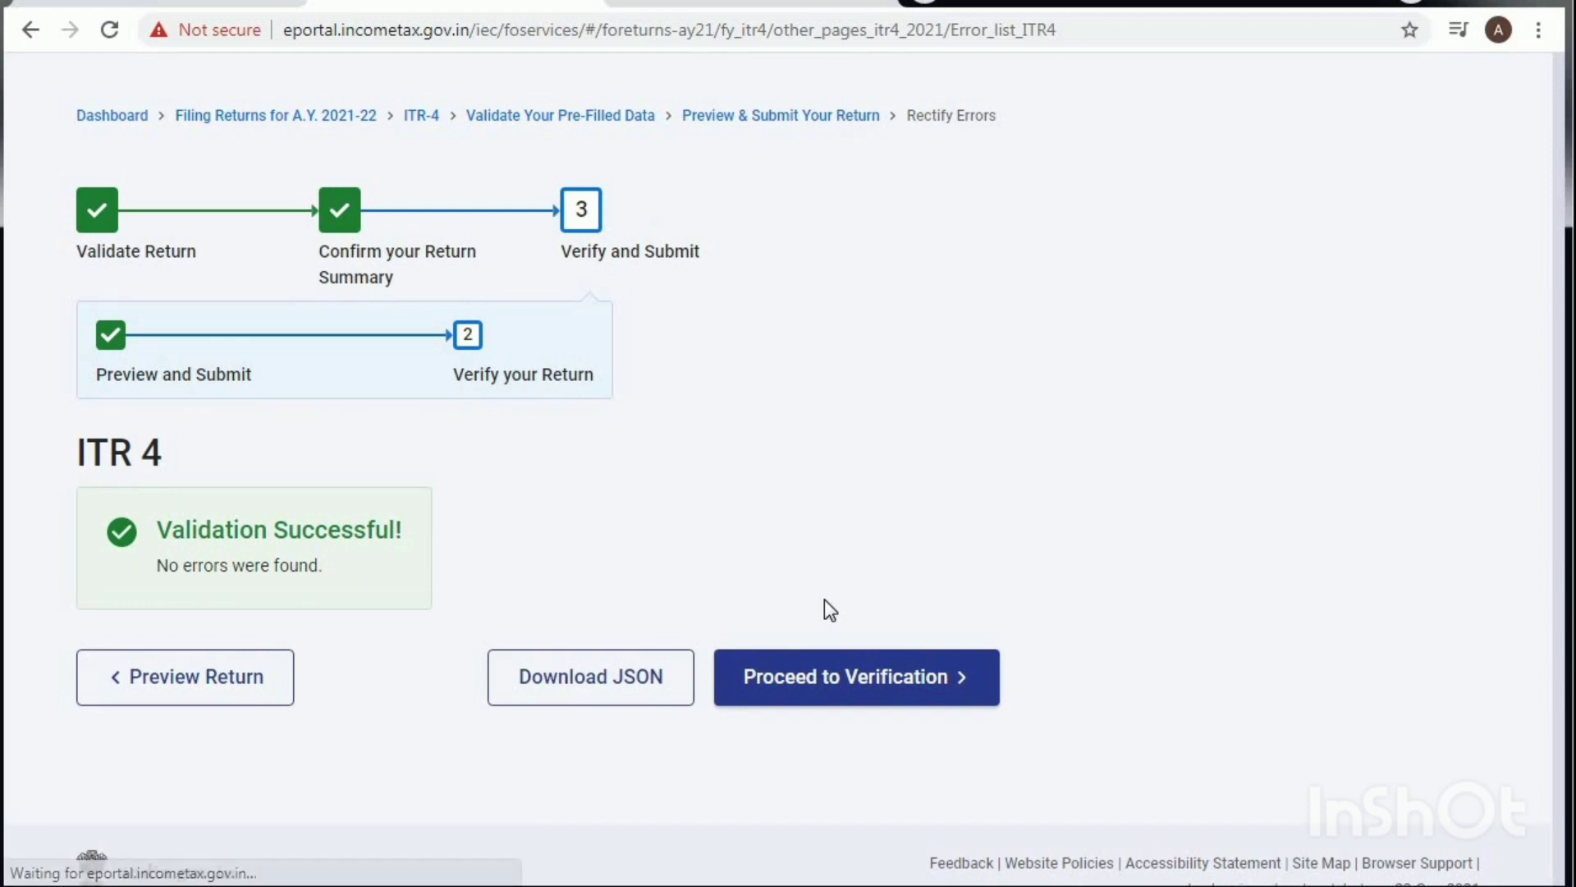
scroll(824, 599, down, 3)
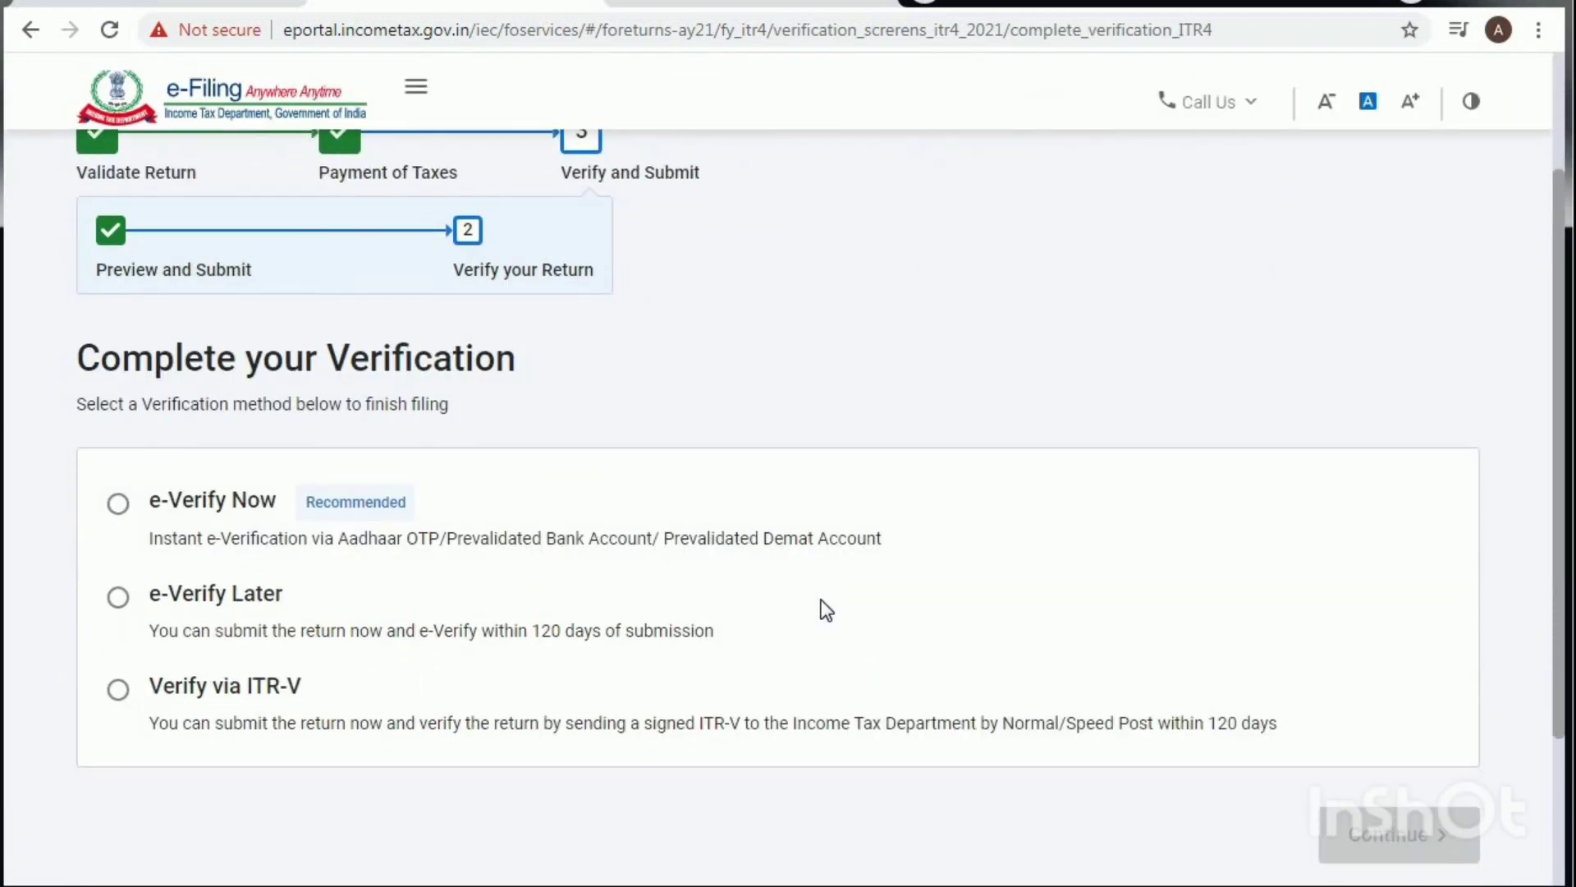
Step: Choose e-Verify Now, then try Aadhaar OTP and bank-account EVC, both unavailable
click(117, 504)
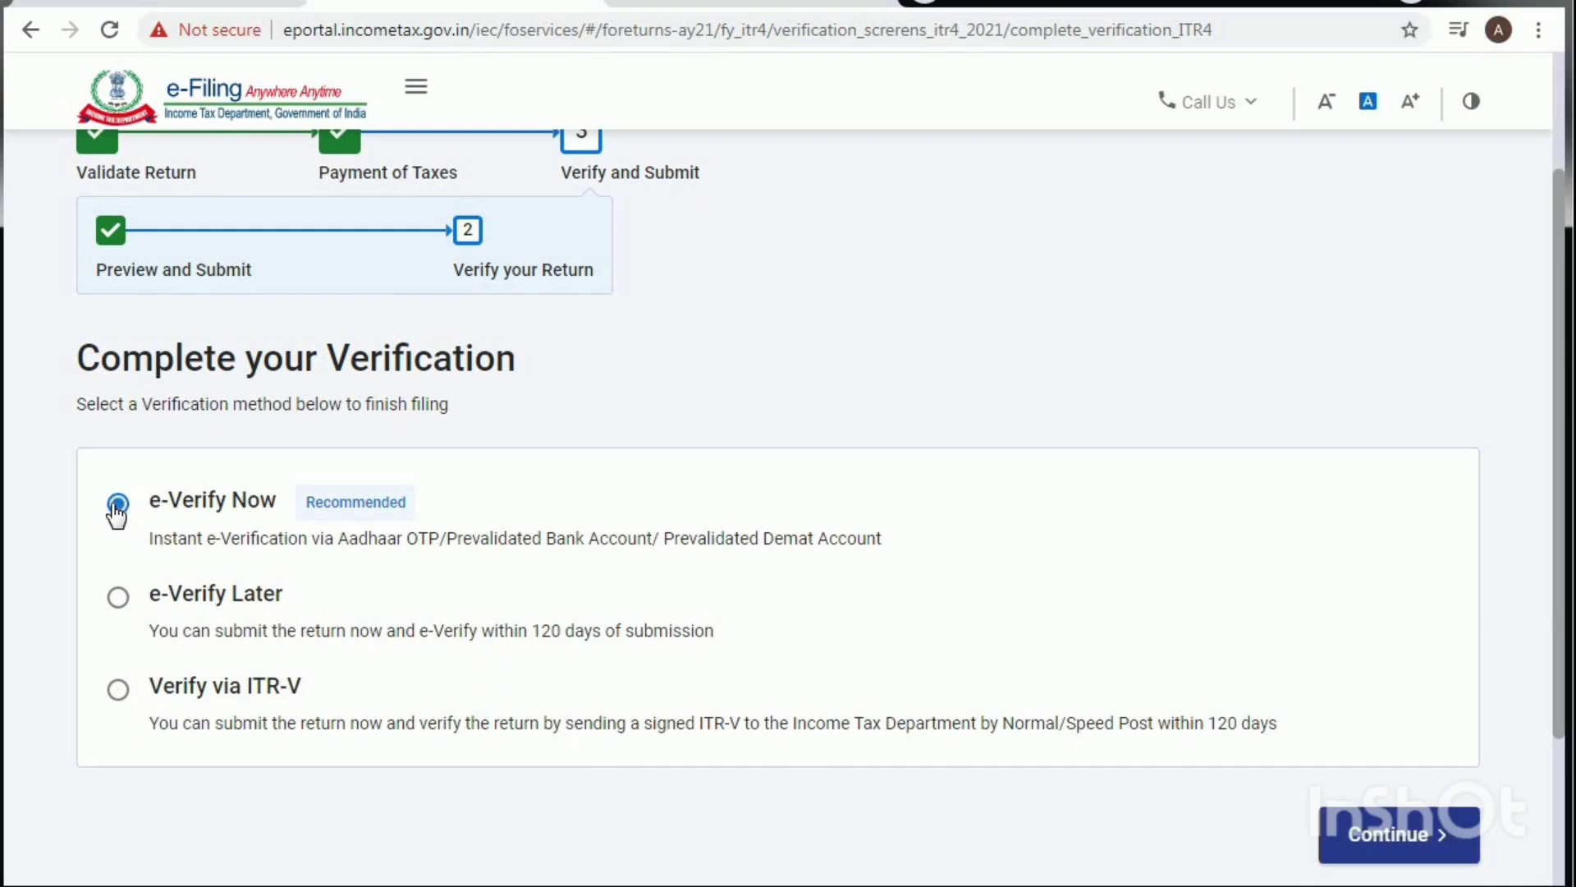
click(1387, 832)
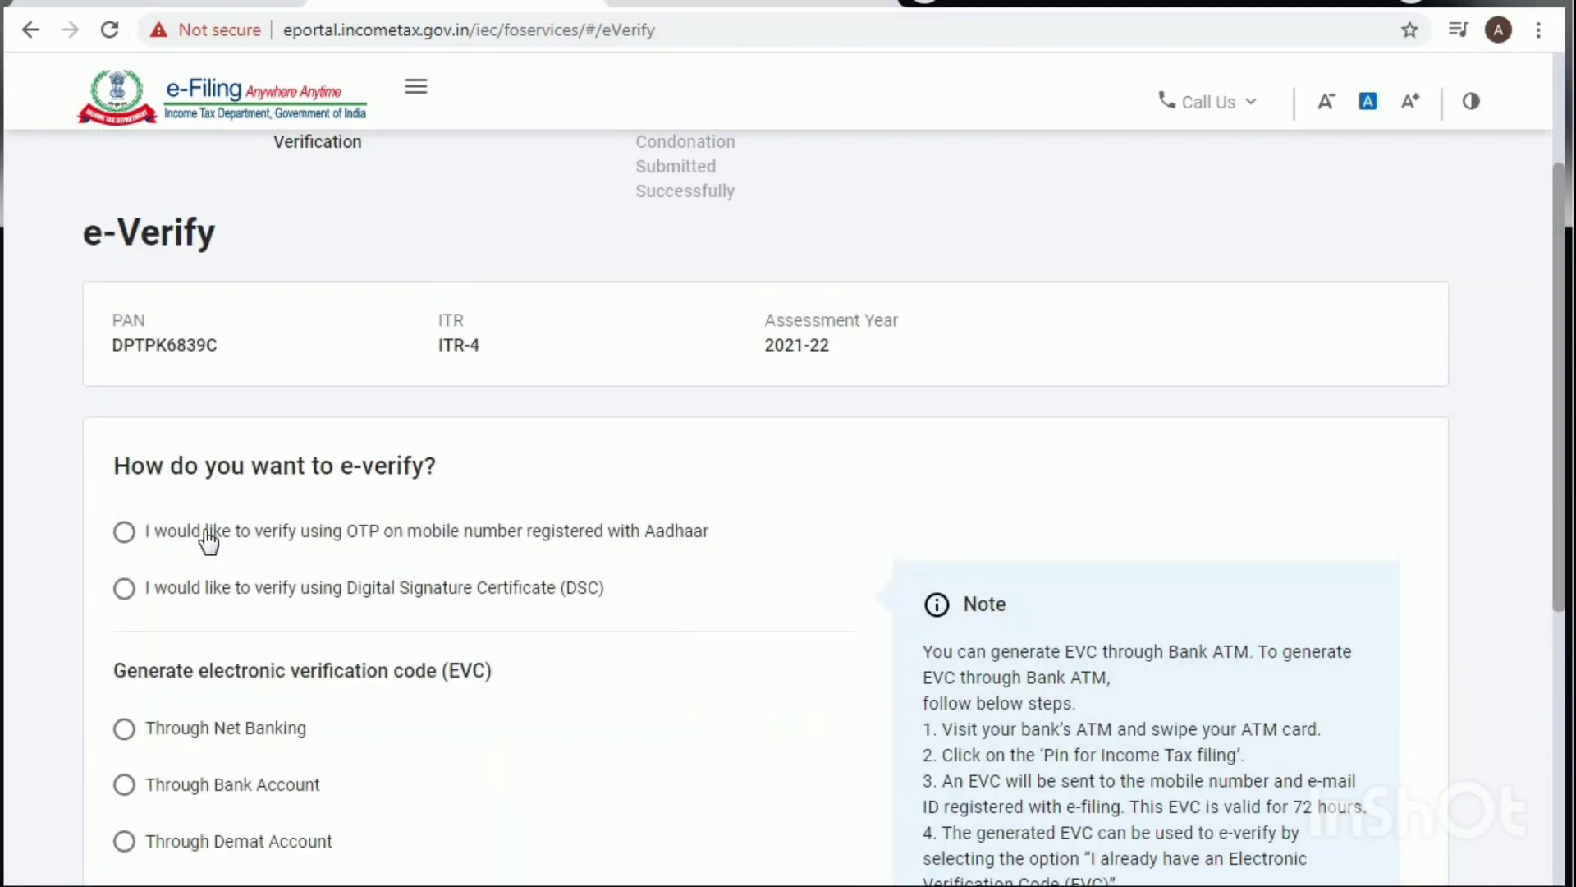
click(123, 532)
scroll(821, 607, down, 2)
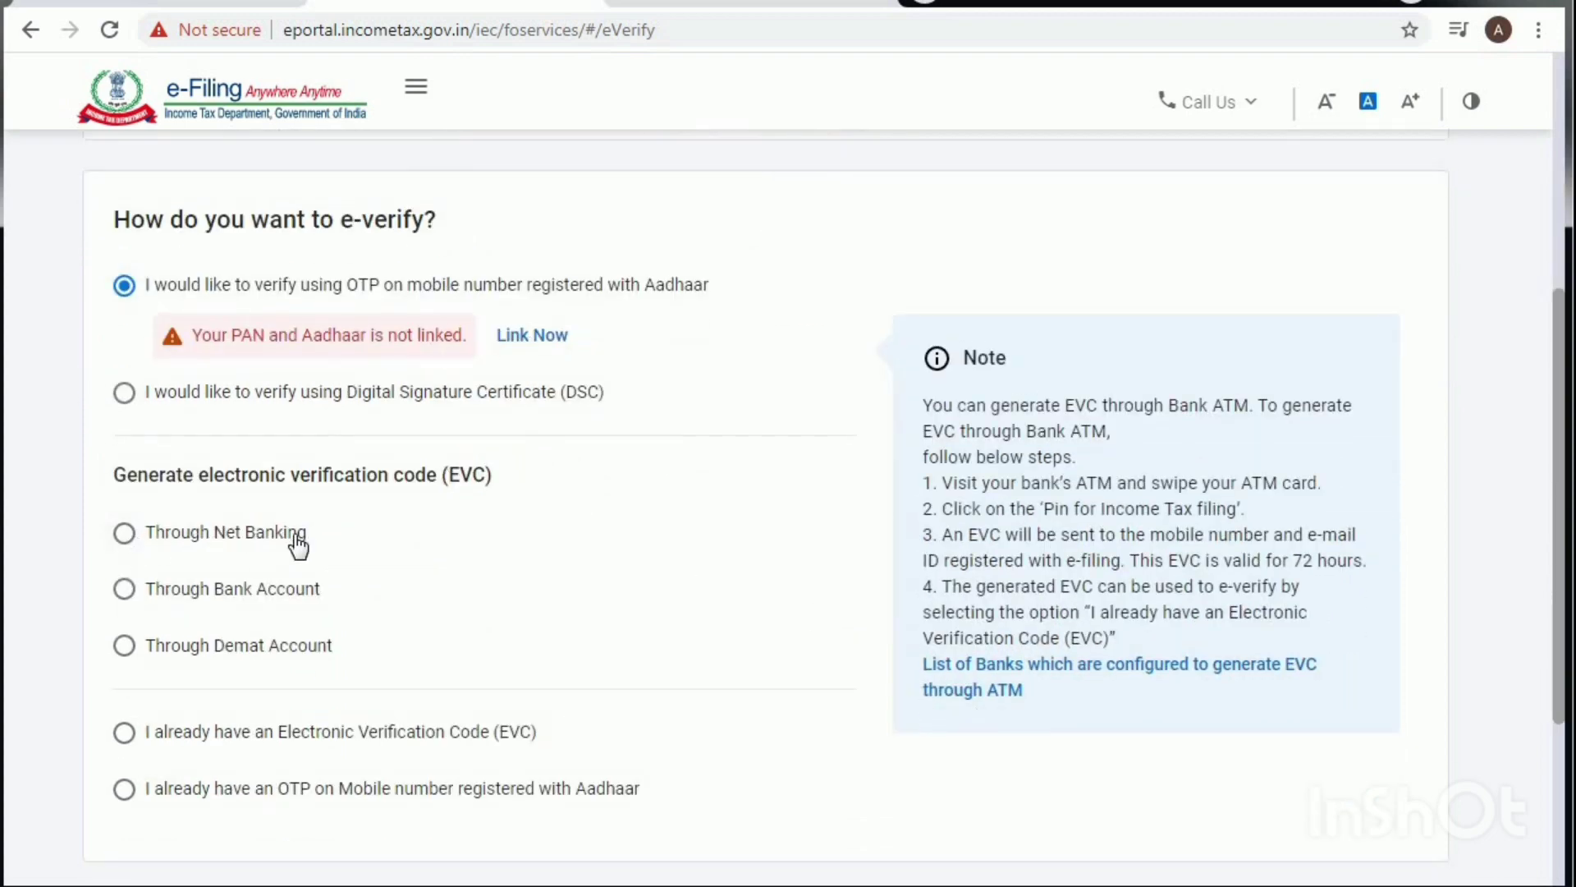
click(124, 589)
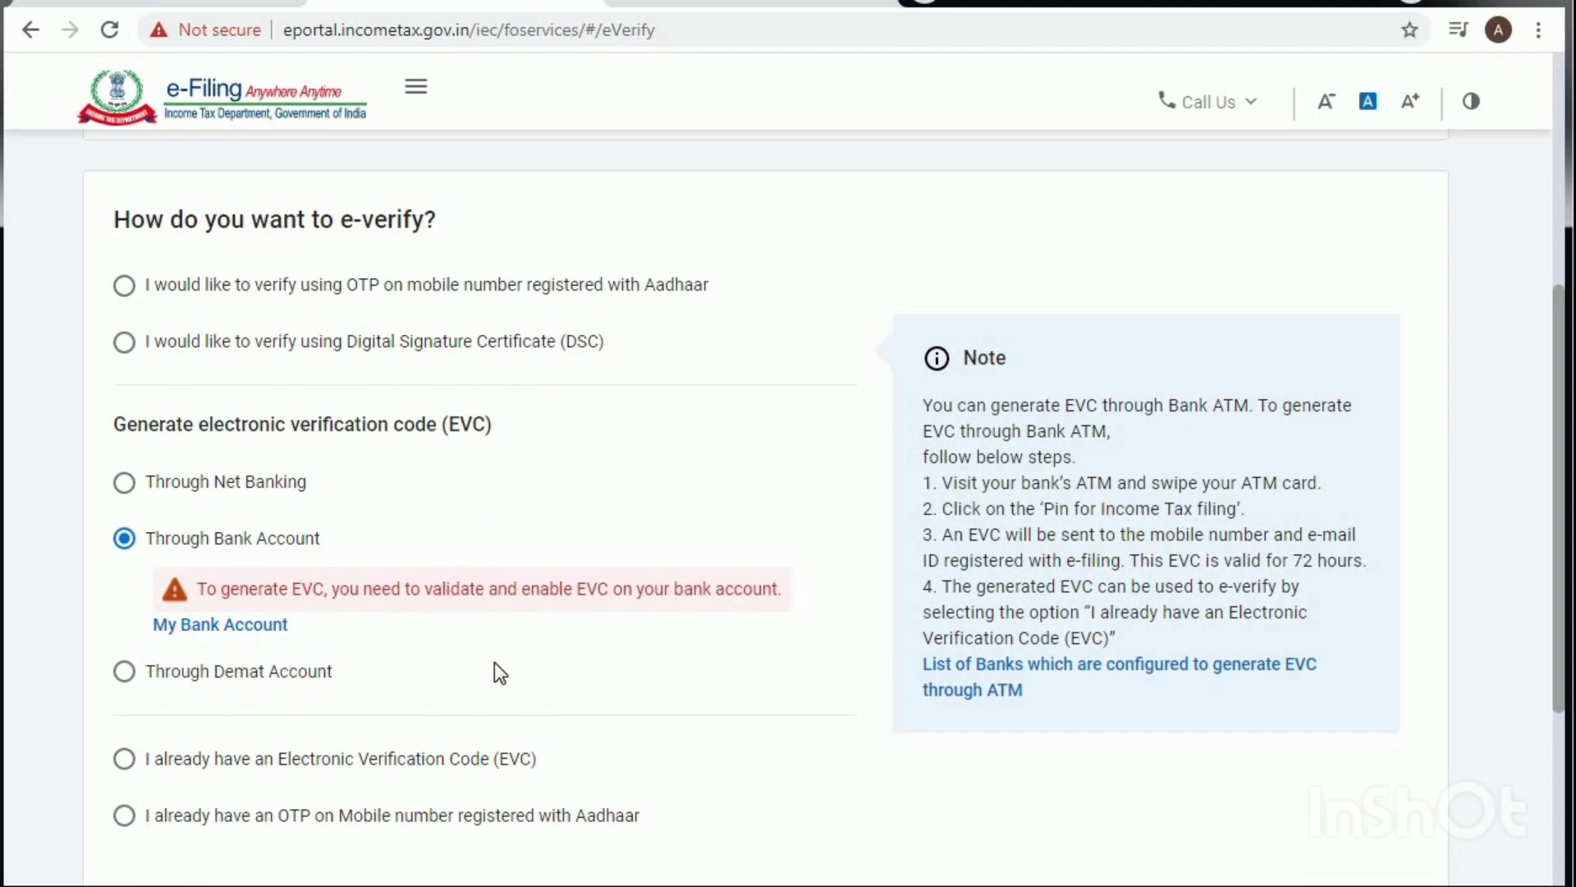
scroll(495, 664, down, 3)
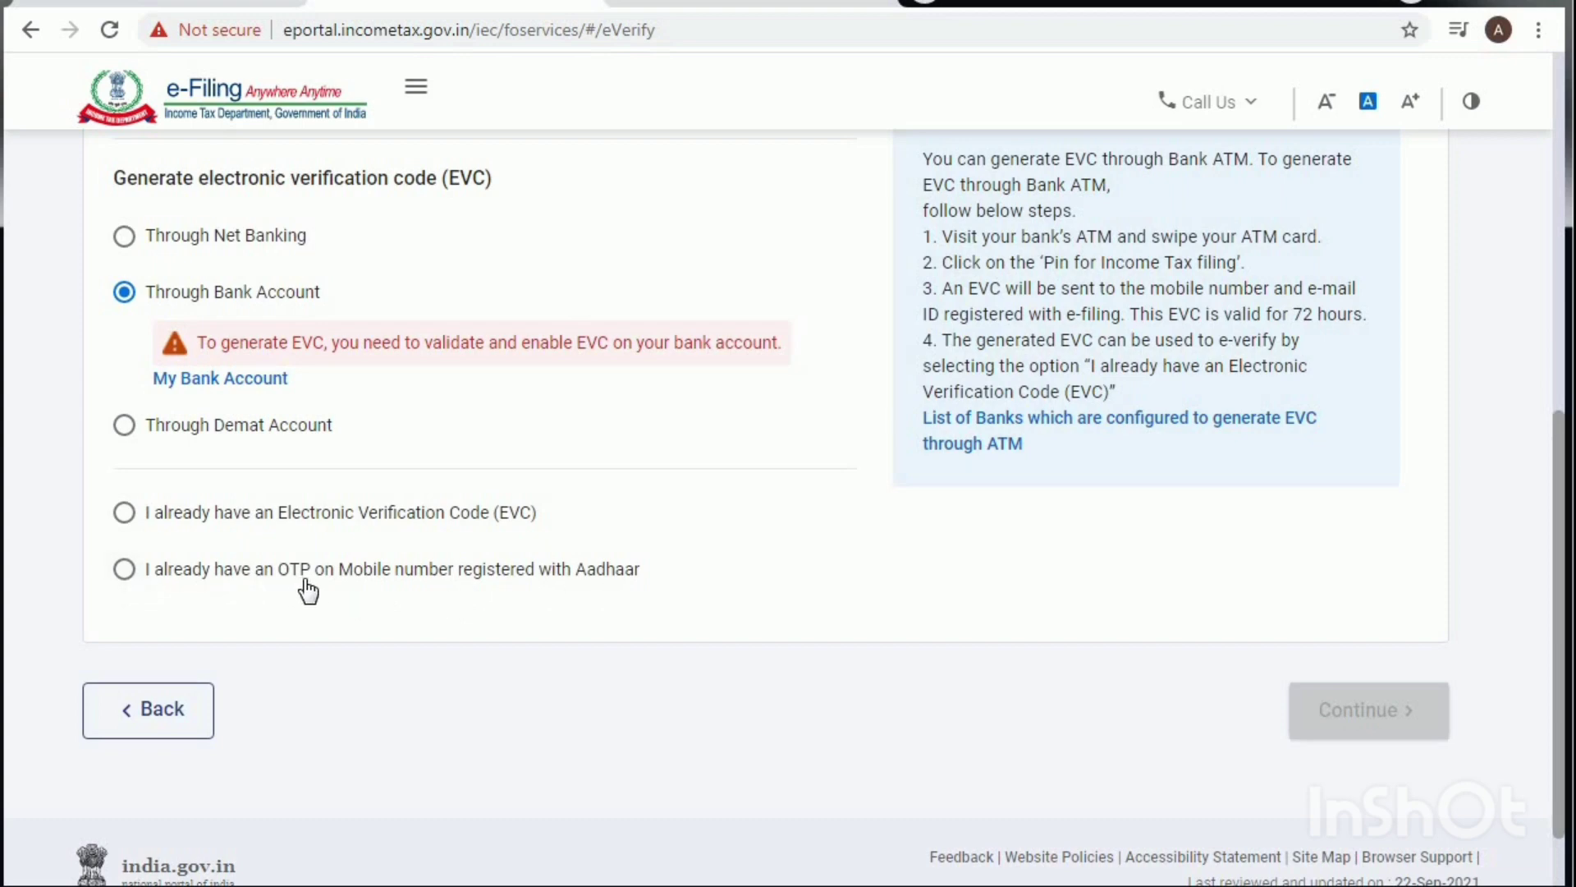
scroll(406, 615, up, 2)
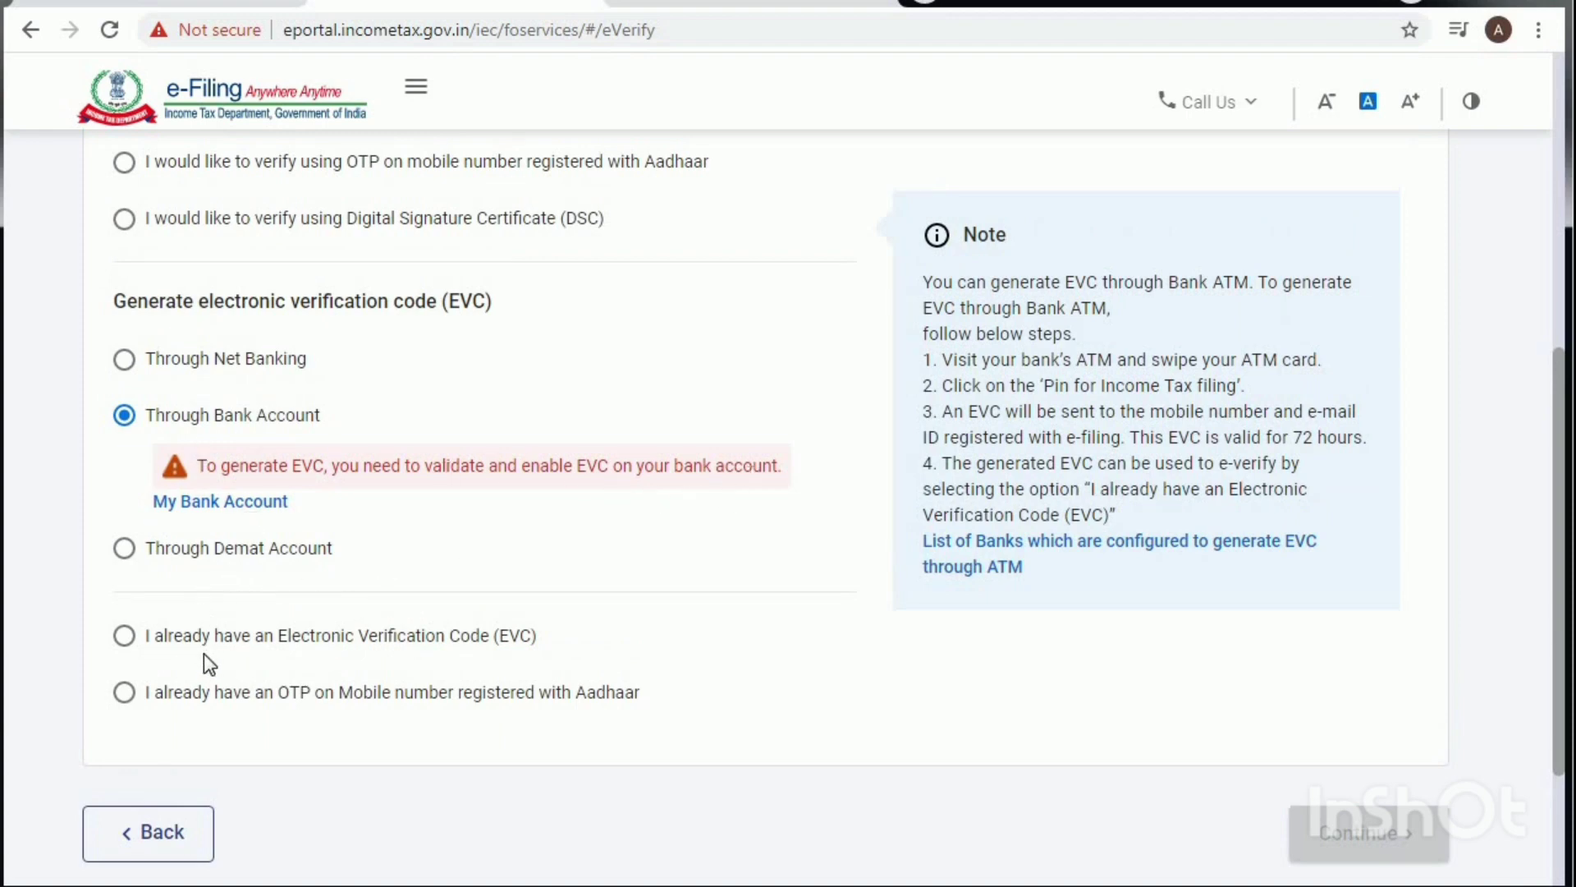
scroll(515, 653, up, 1)
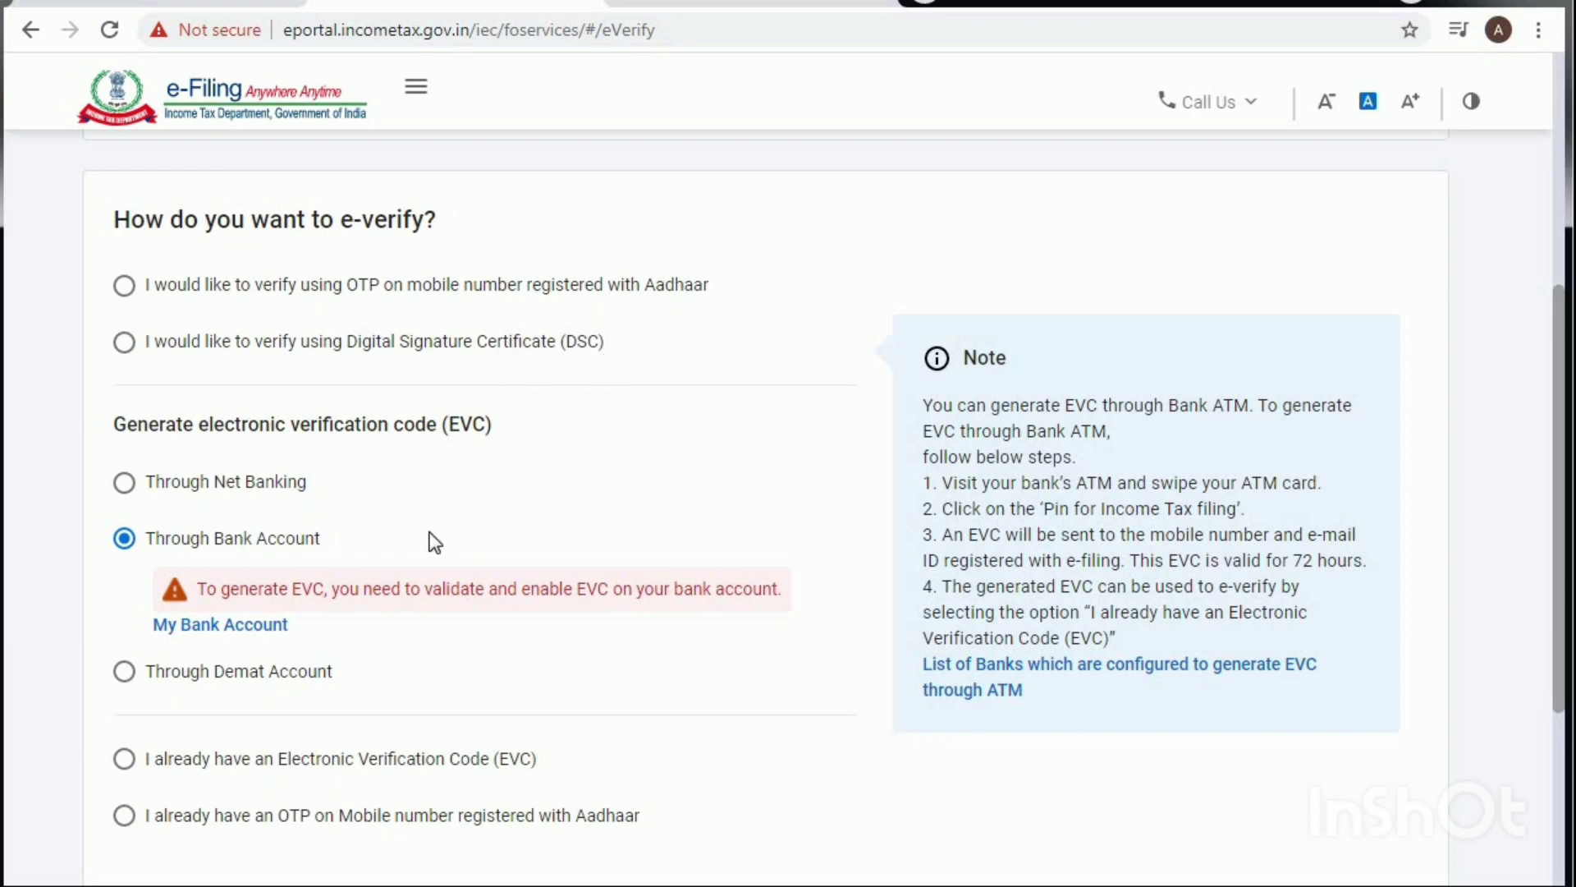
scroll(429, 538, down, 4)
Step: Go back, choose e-Verify Later, and confirm final submission of the ITR-4 return
click(163, 622)
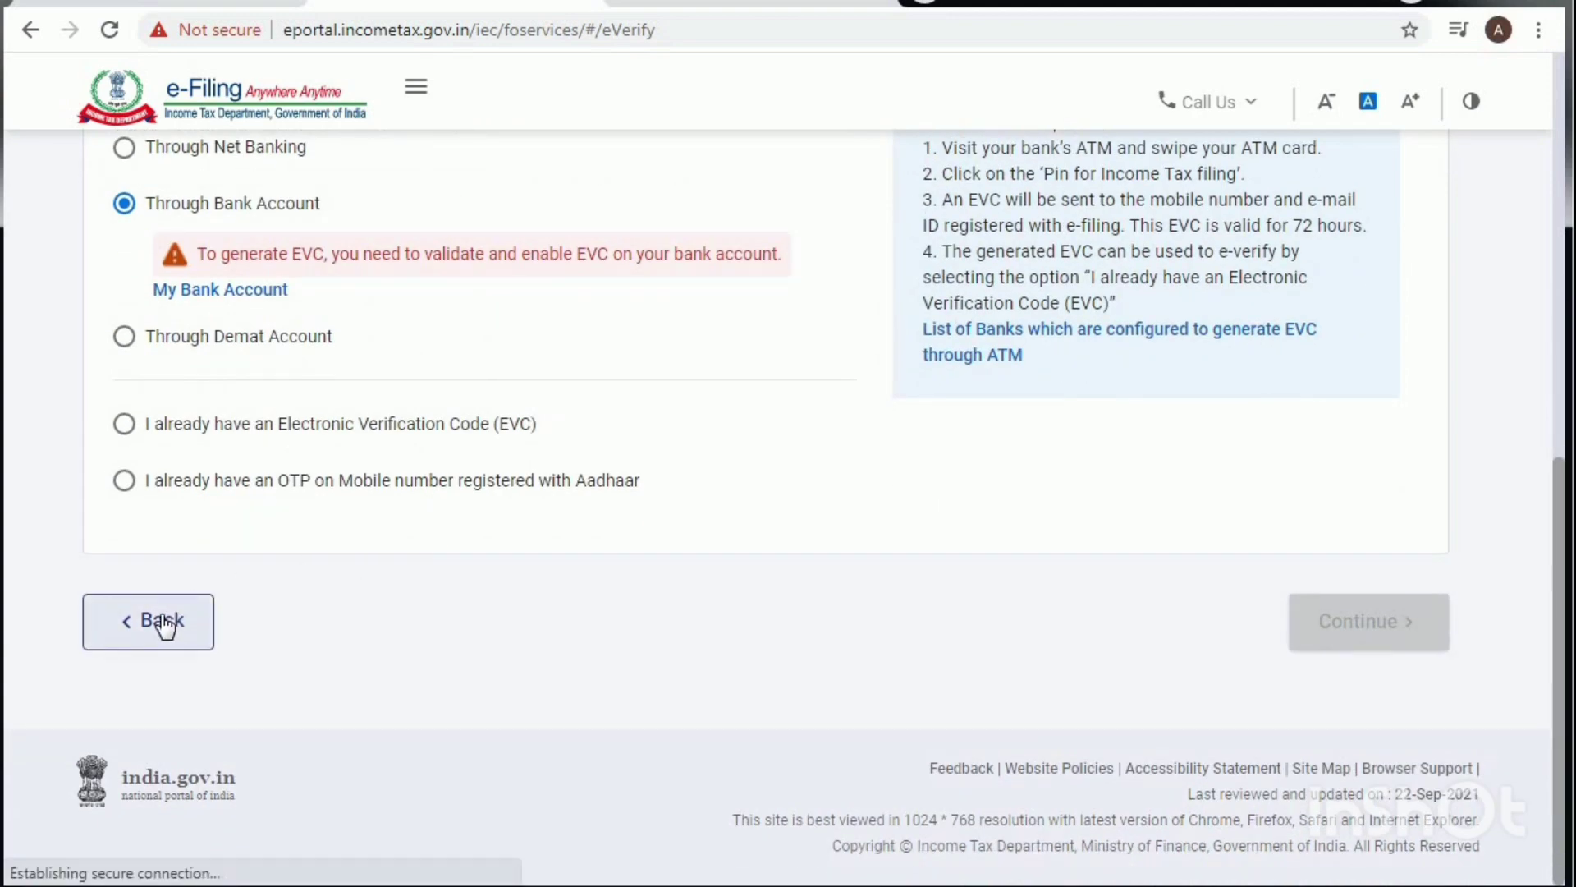
scroll(328, 567, down, 4)
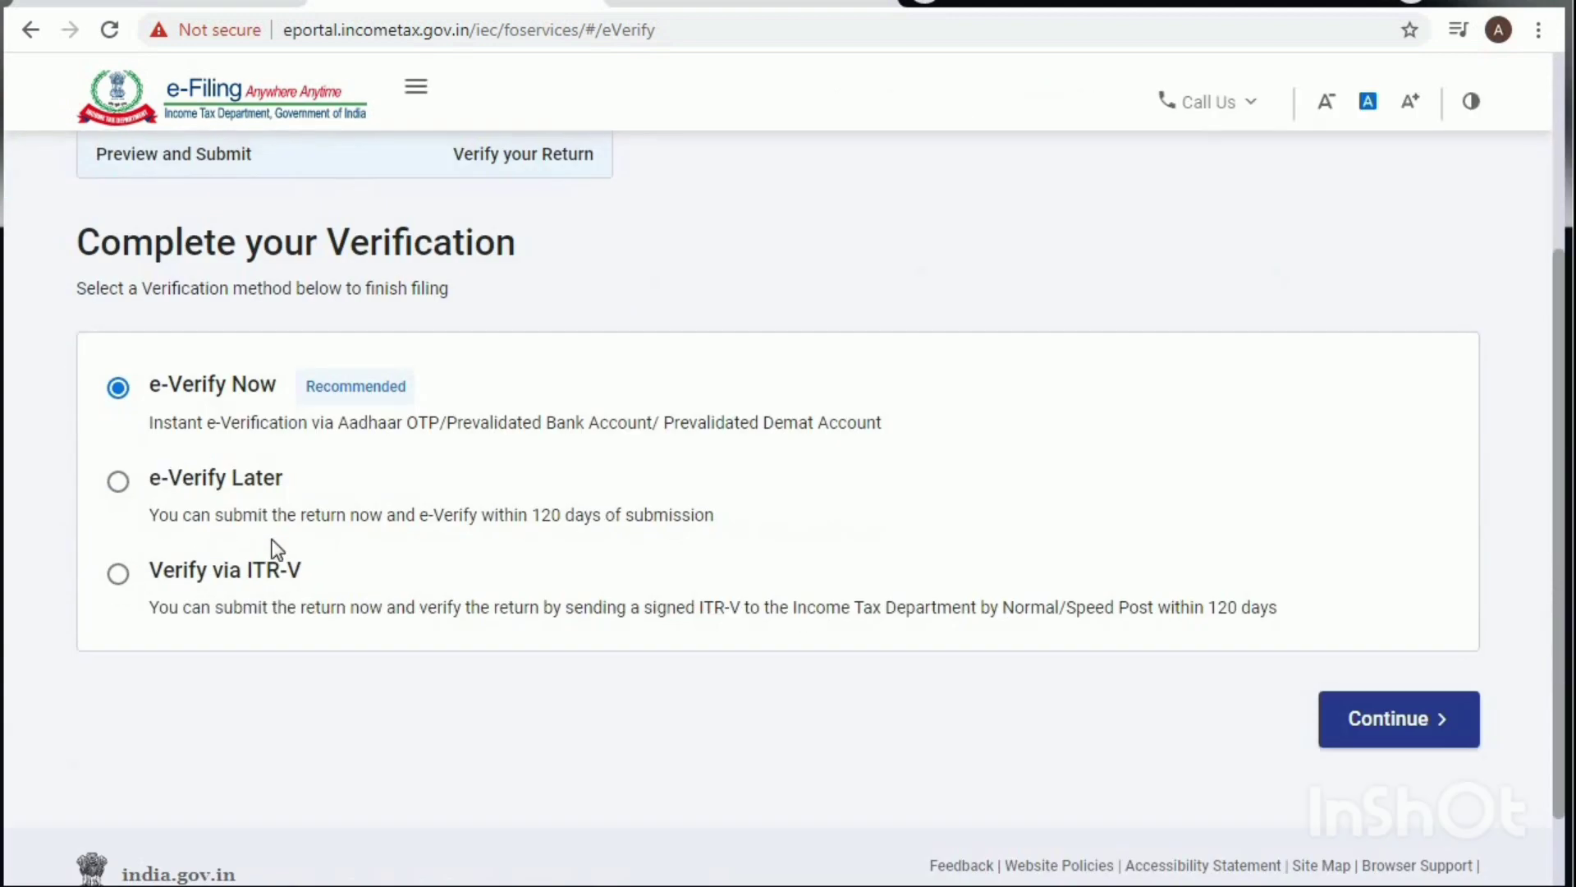
click(119, 485)
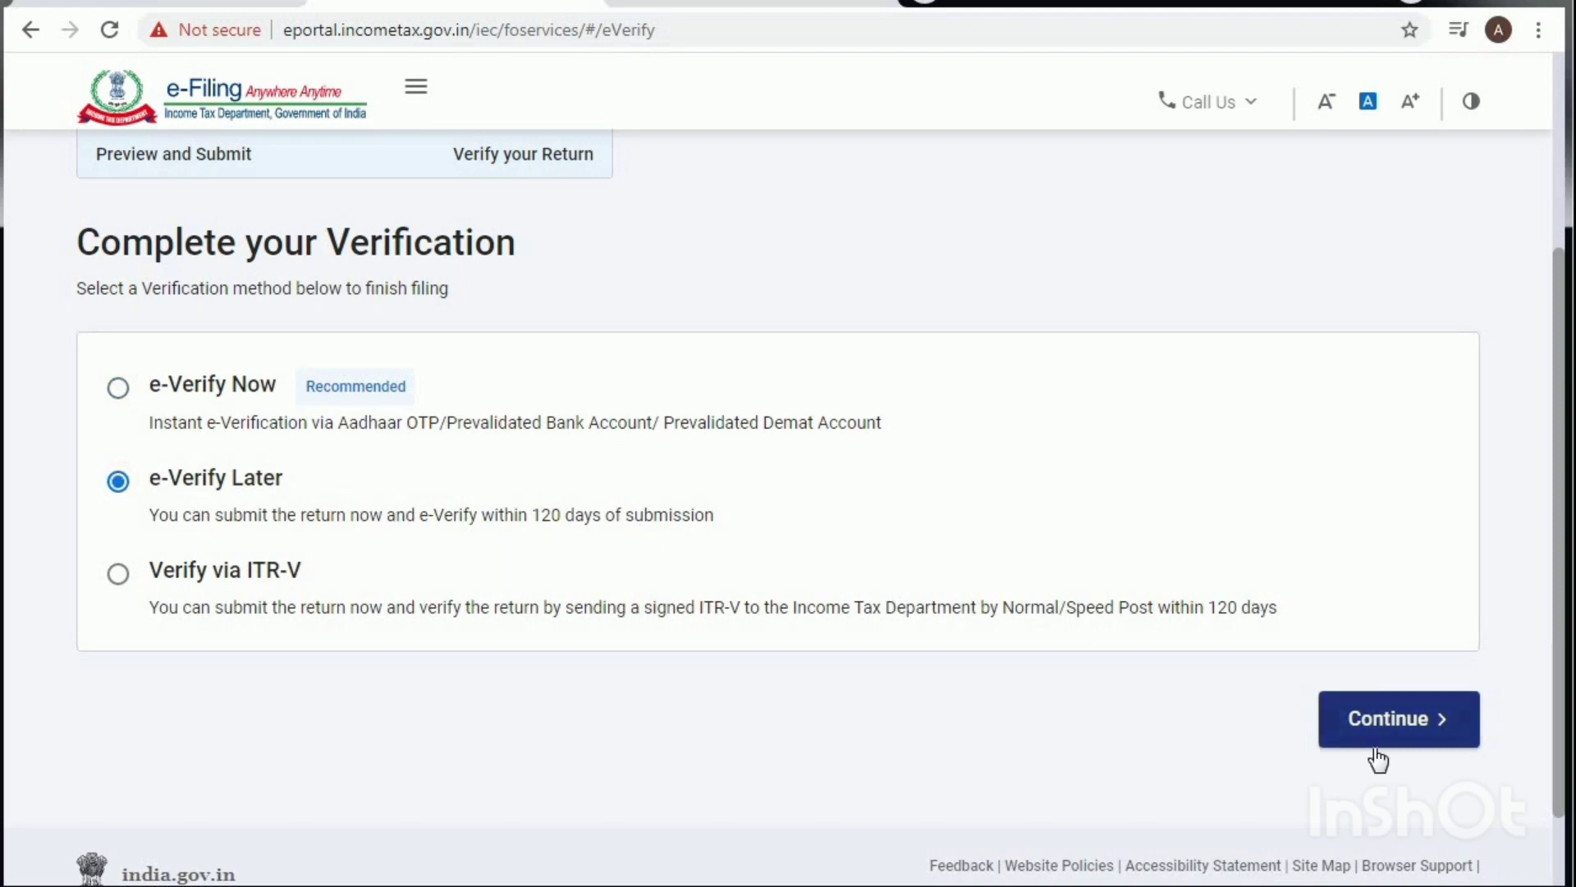
click(1393, 724)
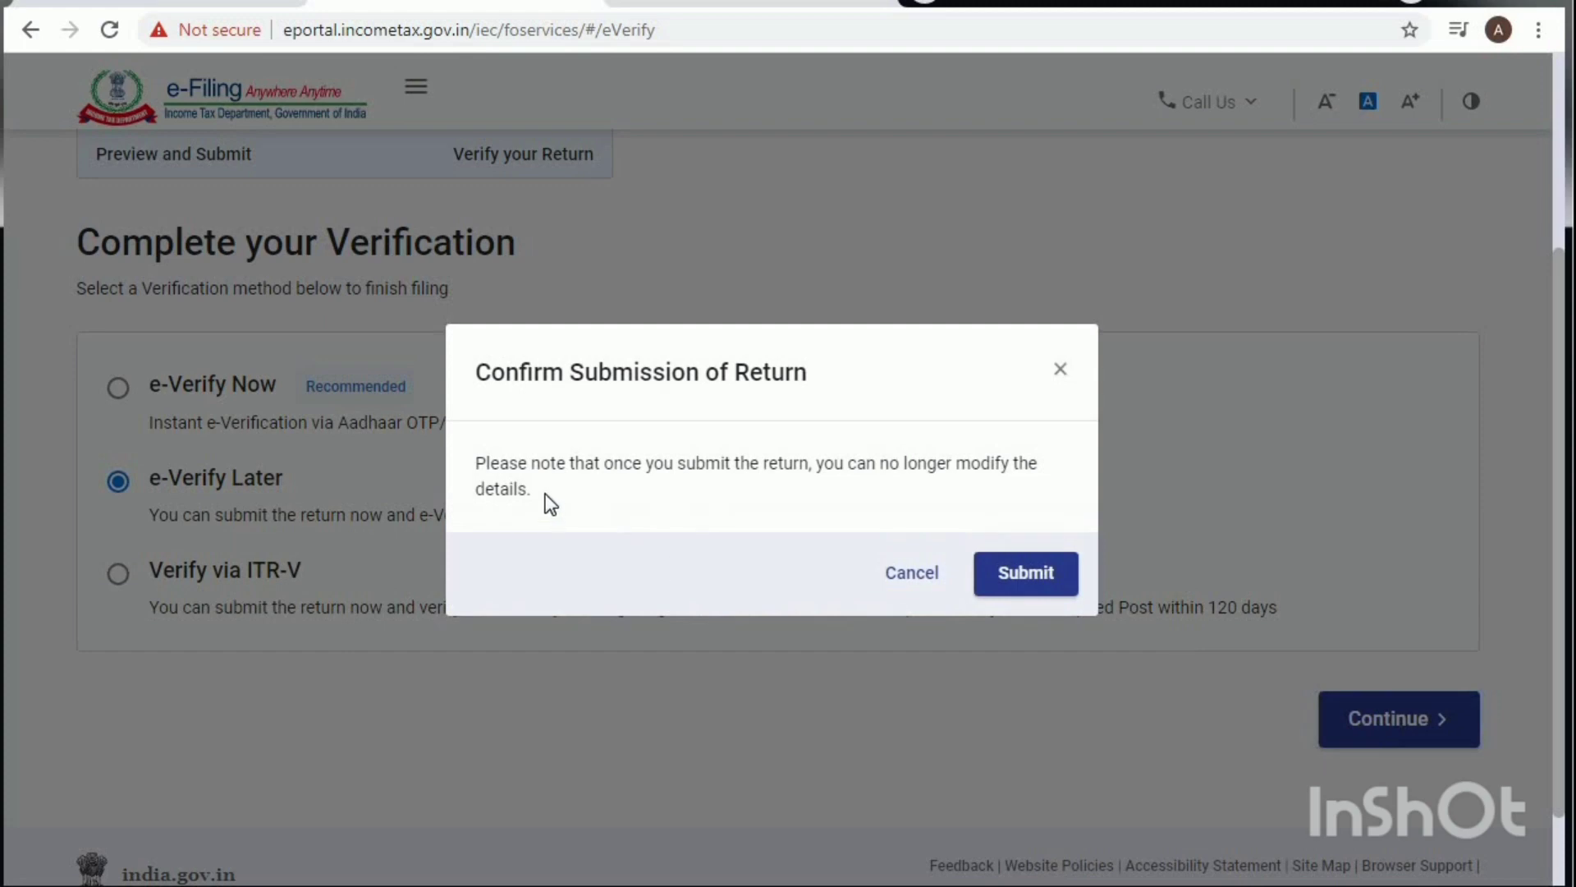
click(1017, 584)
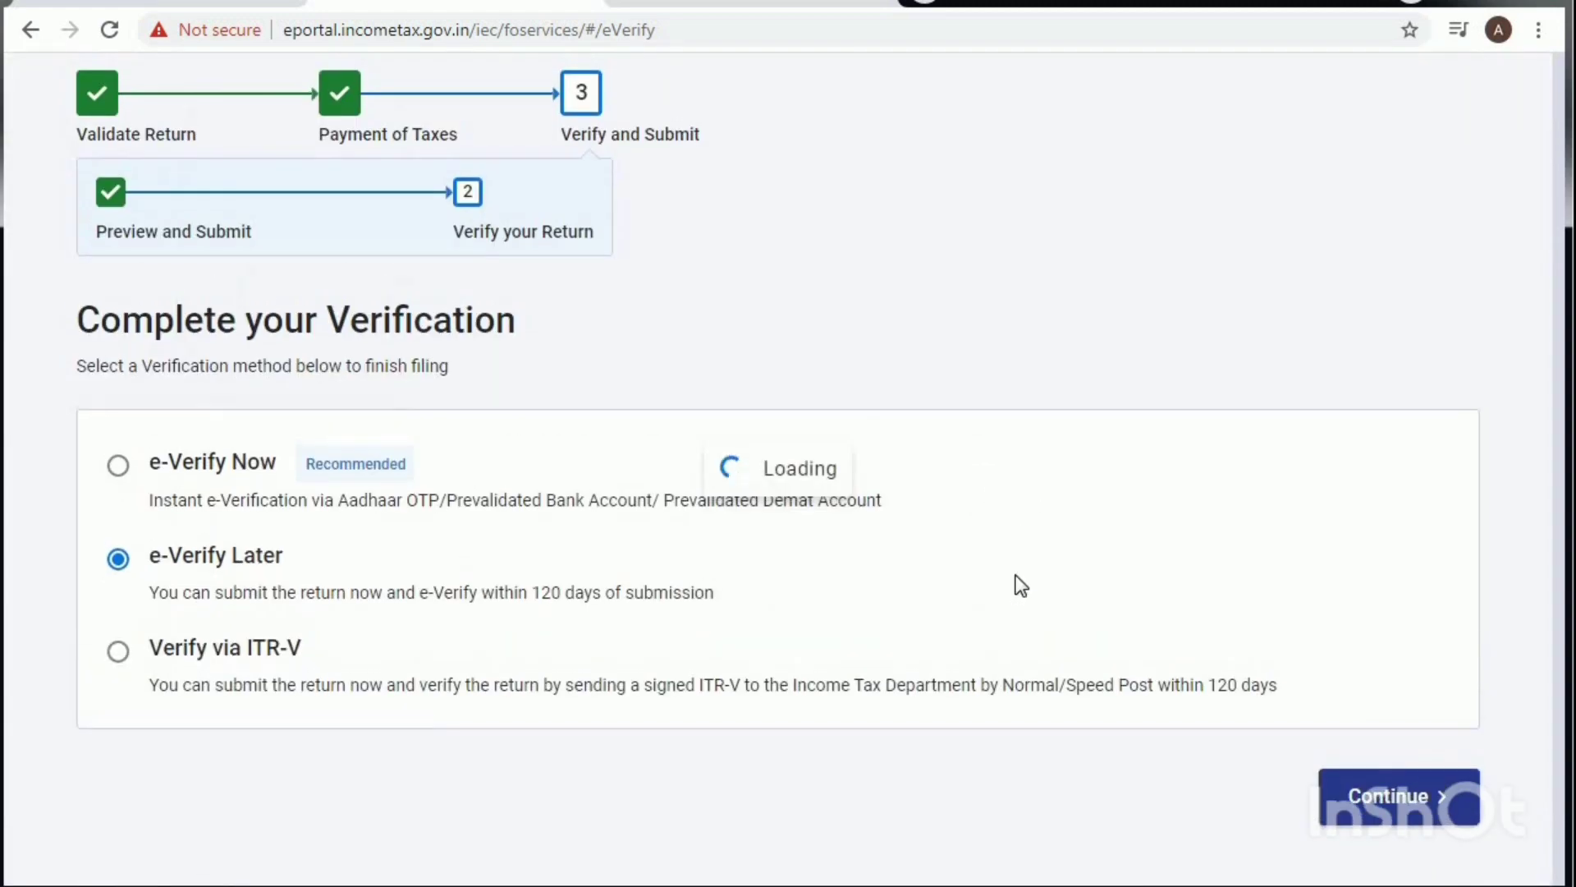